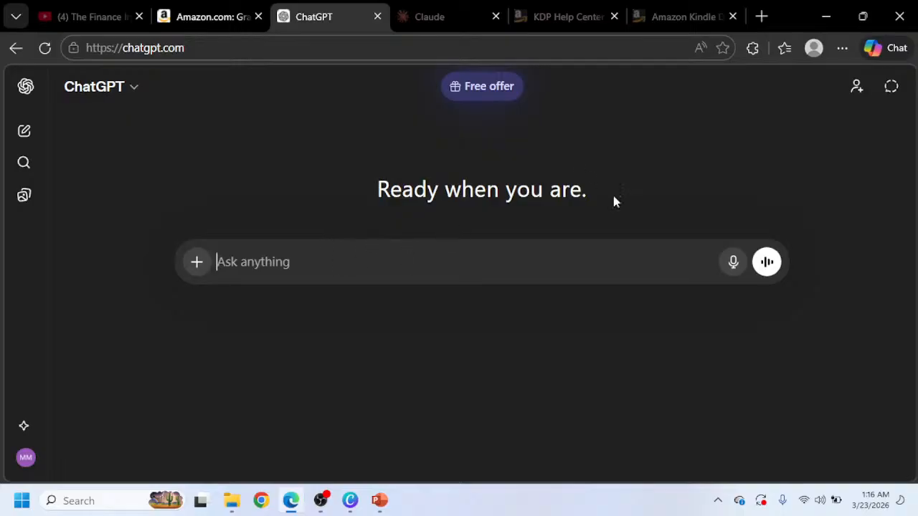
Dictate a prompt about creating a journal on Amazon KDP and correct its ending to read 'journals are highly competitive'.
{"action": "left_click", "coordinate": [731, 262]}
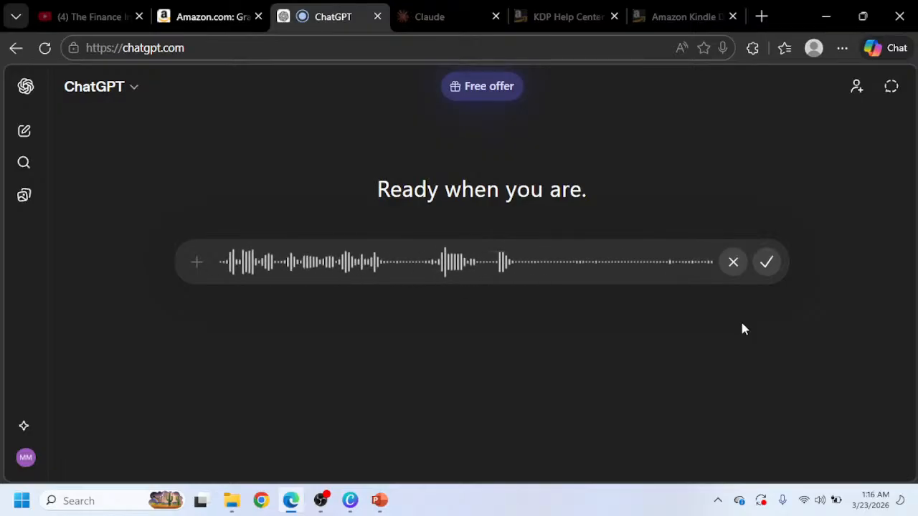
{"action": "left_click", "coordinate": [767, 263]}
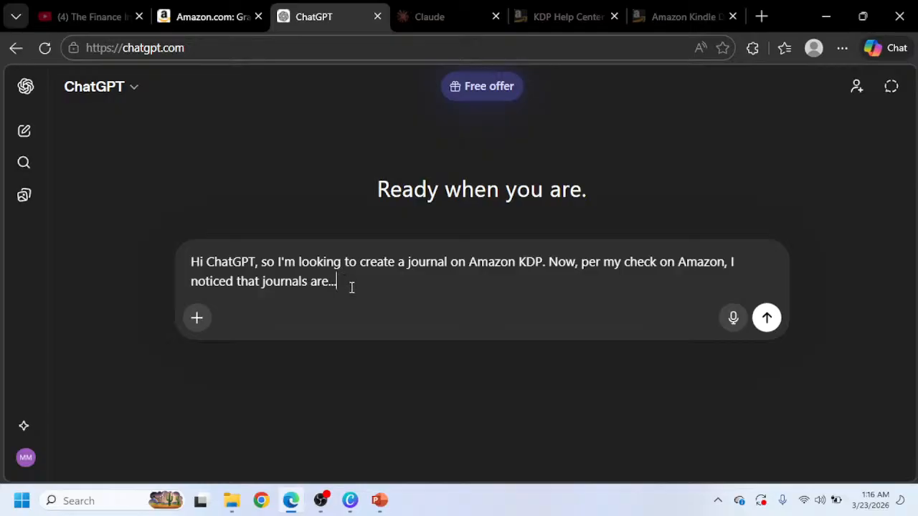
{"action": "left_click_drag", "start_coordinate": [351, 287], "coordinate": [328, 287]}
{"action": "key", "text": "BackSpace"}
{"action": "key", "text": "BackSpace"}
{"action": "type", "text": "e highly competitive"}
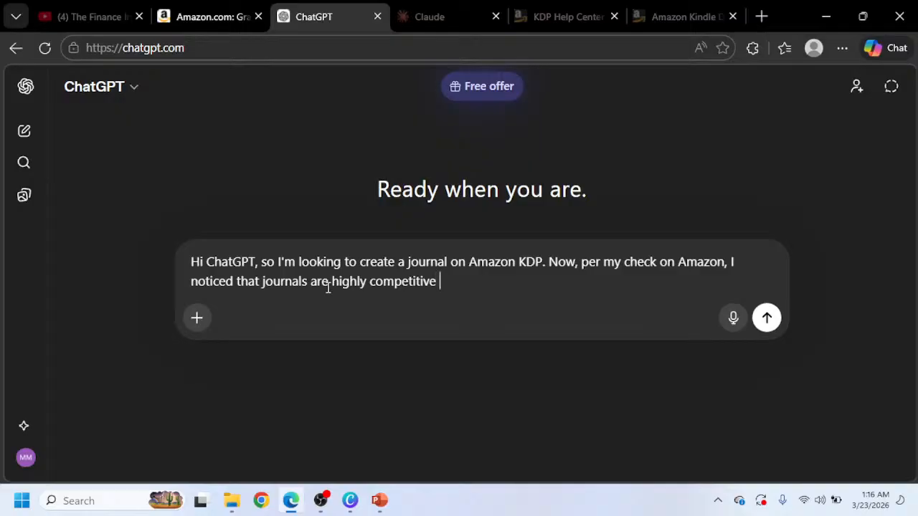
Dictate the rest of the prompt asking for 20 niched journal ideas for a KDP journal, and send it.
{"action": "left_click", "coordinate": [732, 320]}
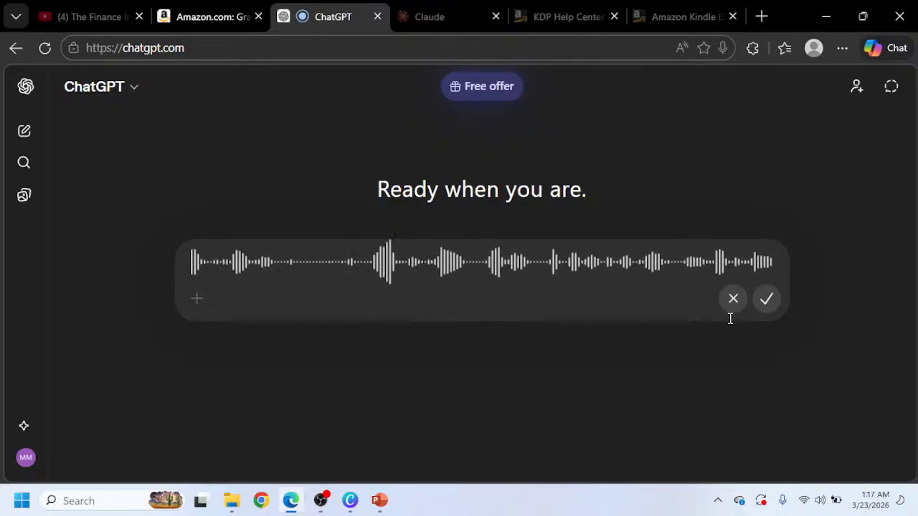
{"action": "left_click", "coordinate": [766, 299]}
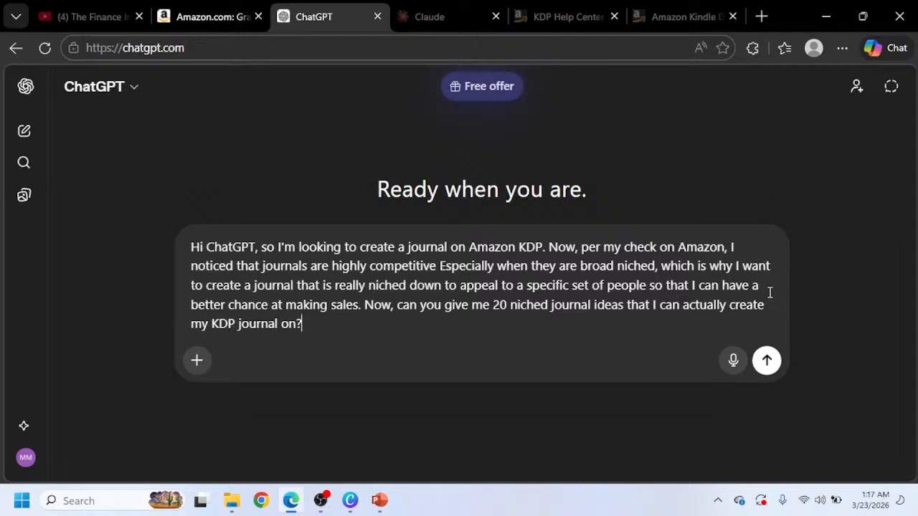
{"action": "left_click", "coordinate": [766, 361]}
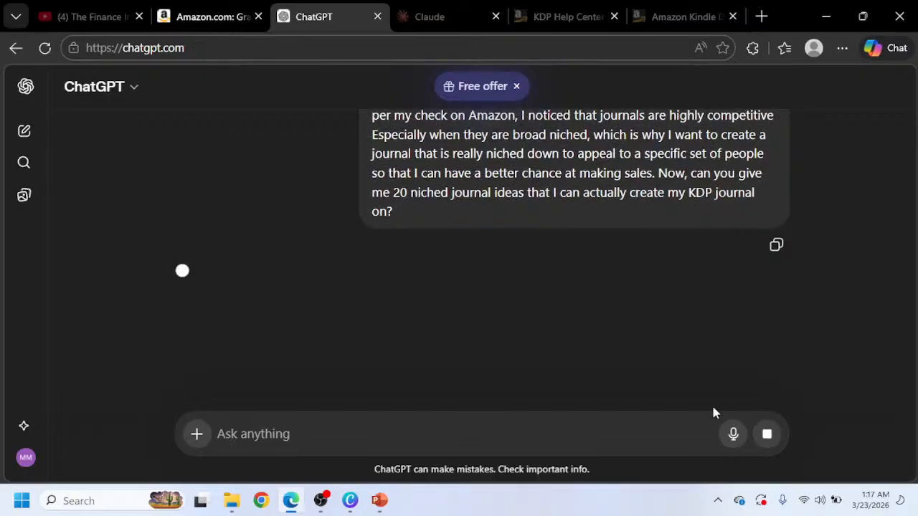
Dismiss the browser promotion and read through the suggested list of 20 niched journal ideas.
{"action": "mouse_move", "coordinate": [379, 500]}
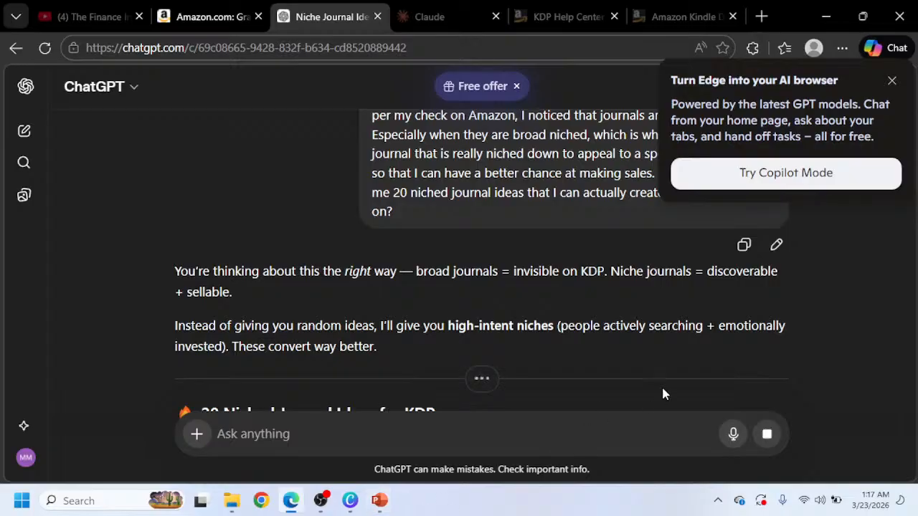
{"action": "left_click", "coordinate": [892, 81]}
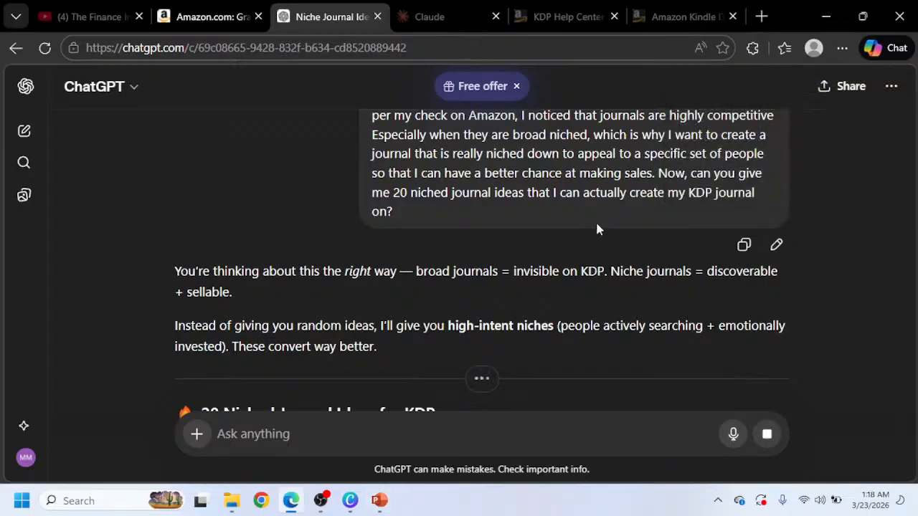
{"action": "scroll", "coordinate": [479, 254], "scroll_direction": "down", "scroll_amount": 3}
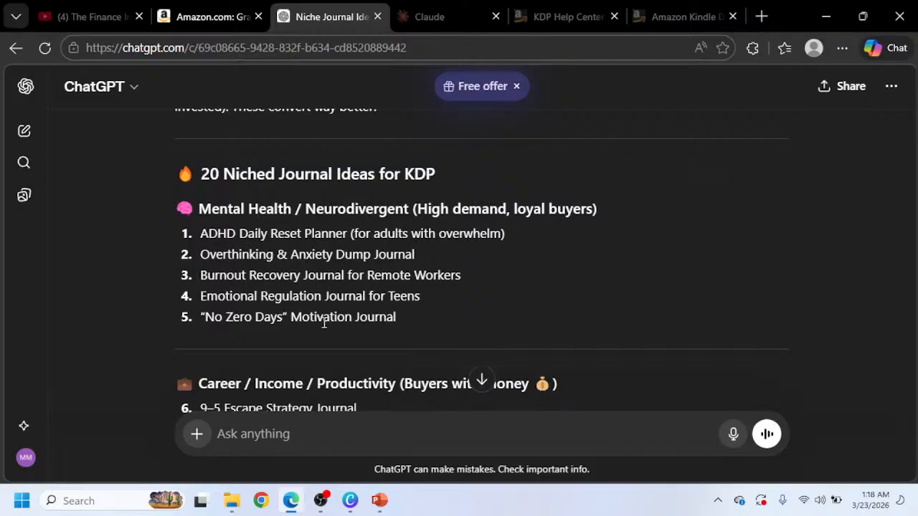
{"action": "scroll", "coordinate": [391, 276], "scroll_direction": "down", "scroll_amount": 1}
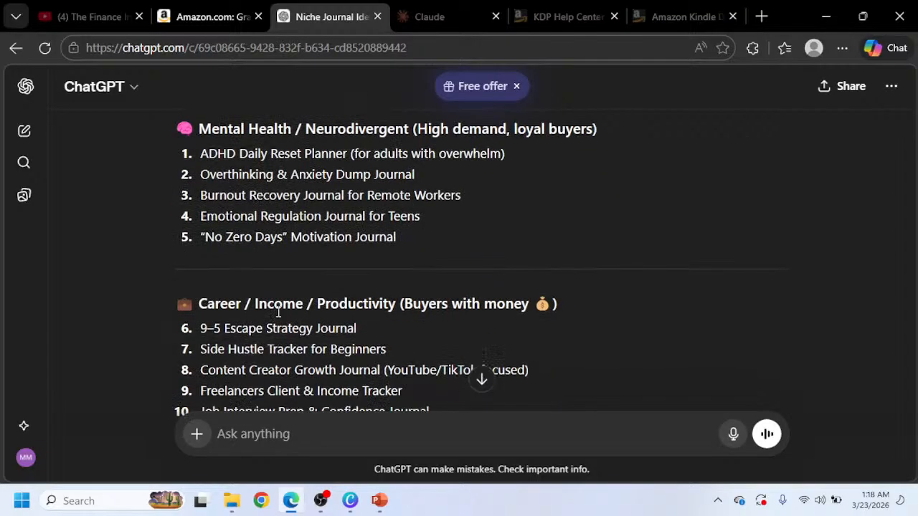
{"action": "scroll", "coordinate": [445, 315], "scroll_direction": "down", "scroll_amount": 1}
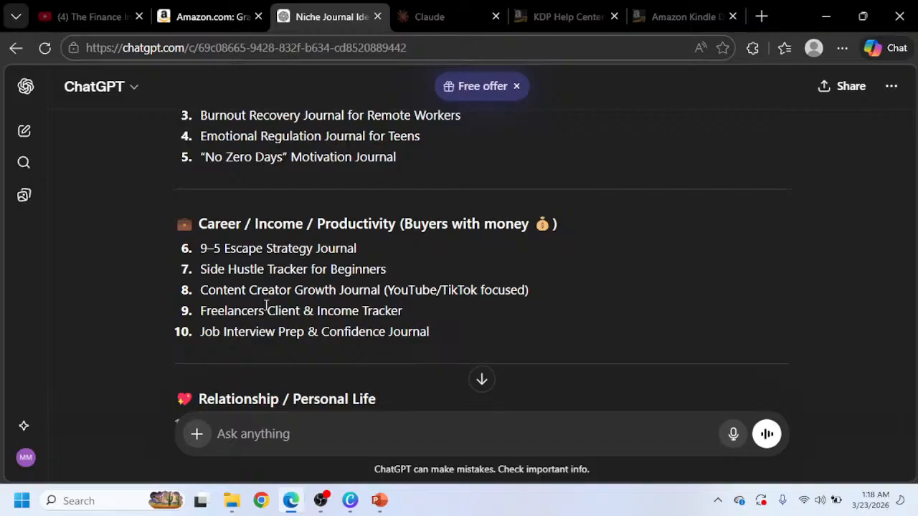
{"action": "scroll", "coordinate": [265, 305], "scroll_direction": "down", "scroll_amount": 2}
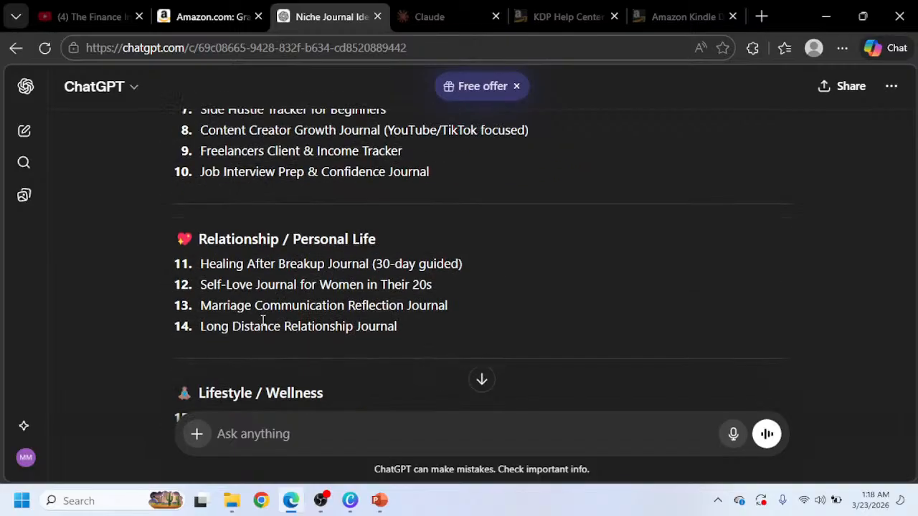
{"action": "scroll", "coordinate": [370, 281], "scroll_direction": "down", "scroll_amount": 2}
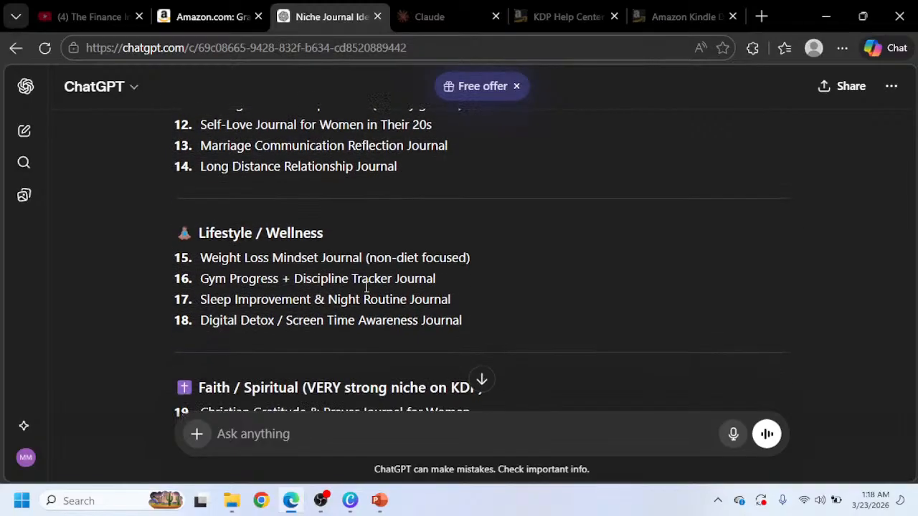
{"action": "scroll", "coordinate": [340, 280], "scroll_direction": "down", "scroll_amount": 2}
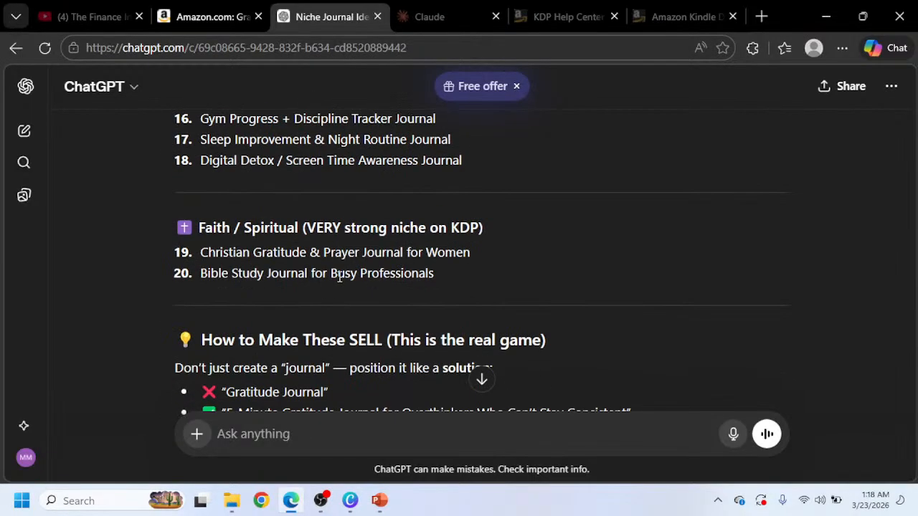
{"action": "scroll", "coordinate": [340, 277], "scroll_direction": "down", "scroll_amount": 2}
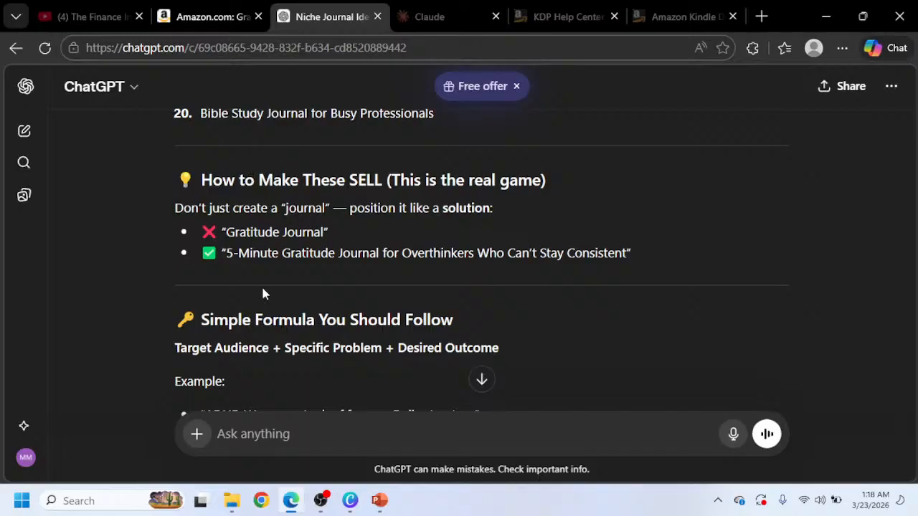
{"action": "scroll", "coordinate": [253, 199], "scroll_direction": "up", "scroll_amount": 5}
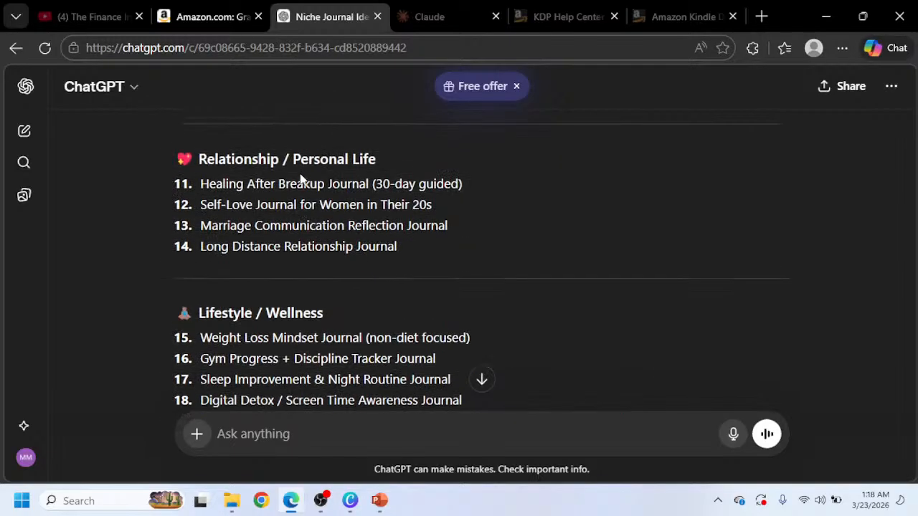
{"action": "scroll", "coordinate": [302, 178], "scroll_direction": "up", "scroll_amount": 3}
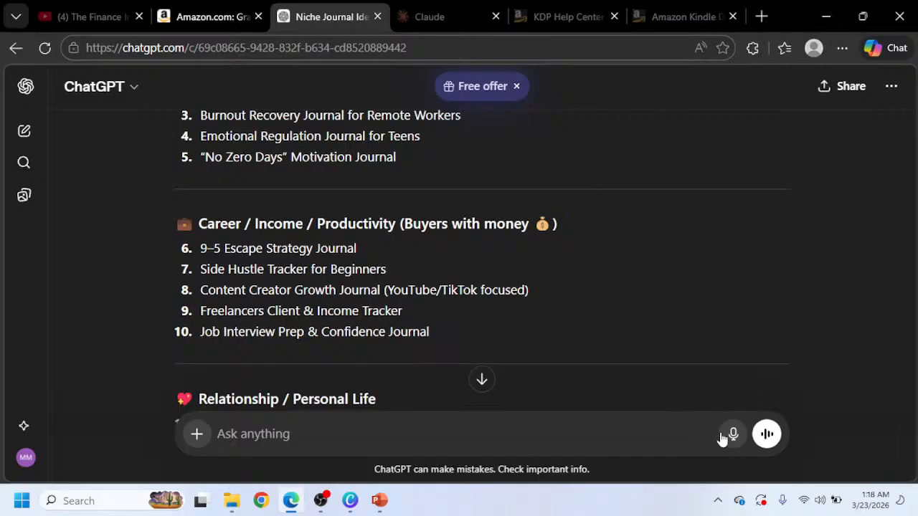
Copy the '9–5 Escape Strategy Journal' idea and write a reply: I would like to go with the niche '9–5 Escape Strategy Journal'.
{"action": "left_click_drag", "start_coordinate": [200, 270], "coordinate": [174, 246]}
{"action": "key", "text": "ctrl+c"}
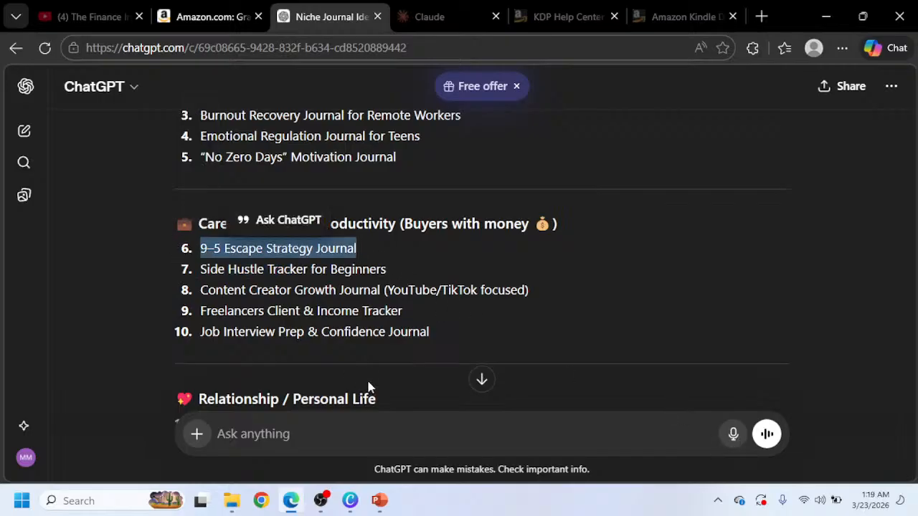
{"action": "left_click", "coordinate": [336, 439]}
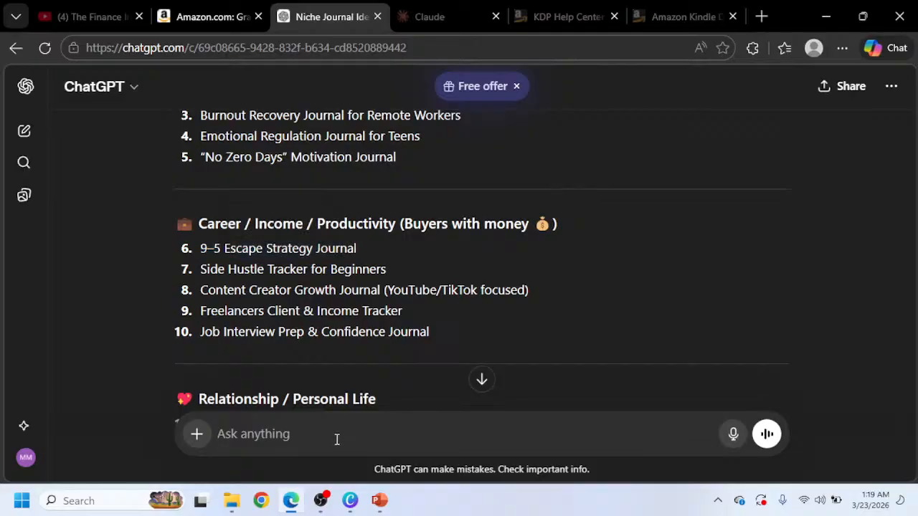
{"action": "type", "text": "I would l"}
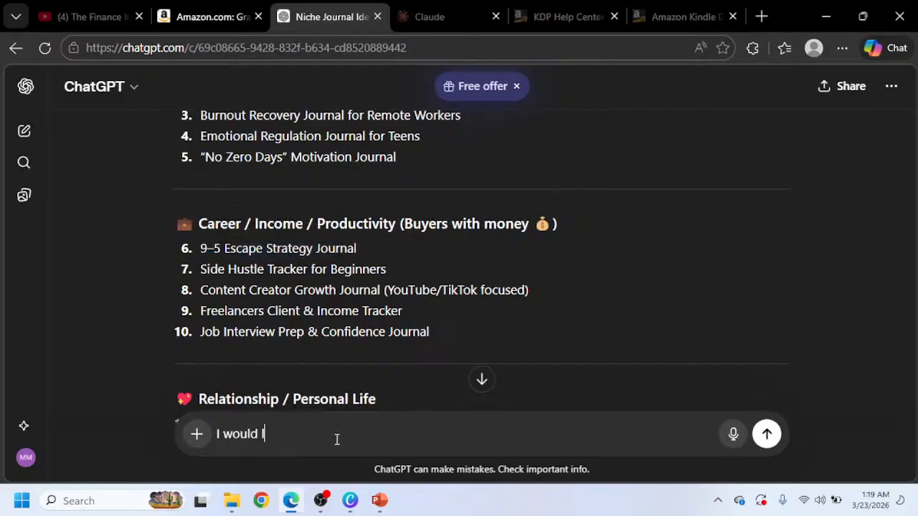
{"action": "type", "text": "ike to go with the niche"}
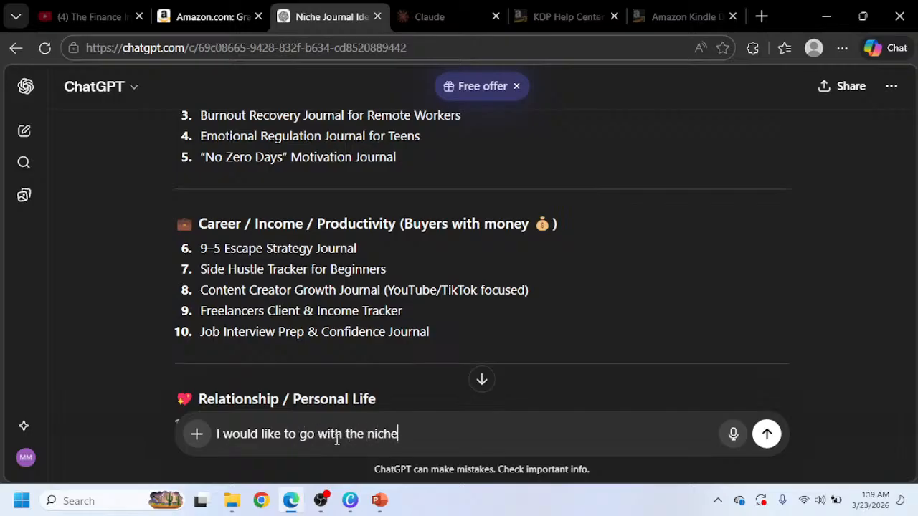
{"action": "type", "text": " '"}
{"action": "key", "text": "ctrl+v"}
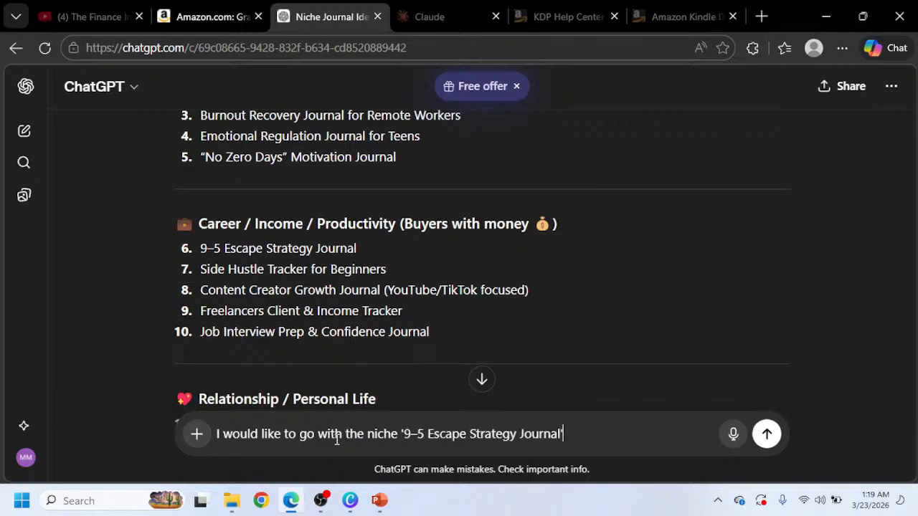
{"action": "type", "text": "'"}
Dictate a request for a simple layout of about four unique pages with formats for the journal, and send it.
{"action": "left_click", "coordinate": [734, 434]}
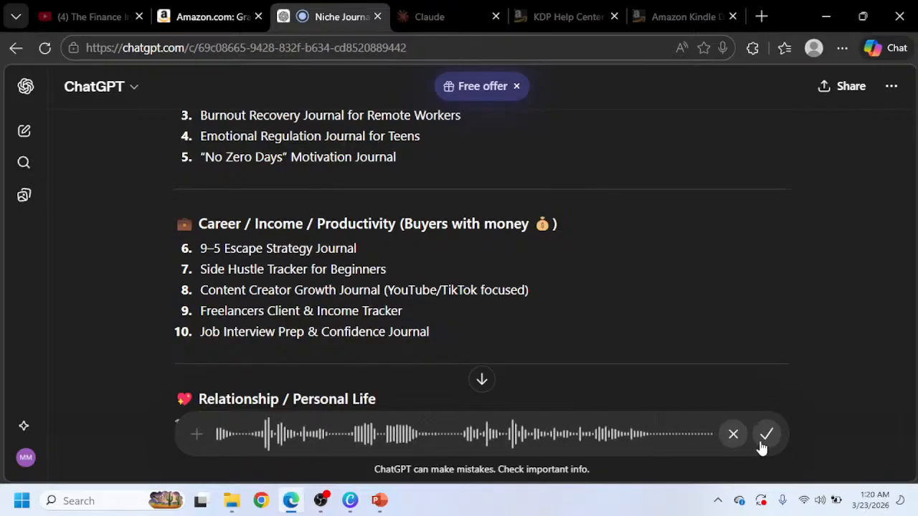
{"action": "left_click", "coordinate": [765, 439]}
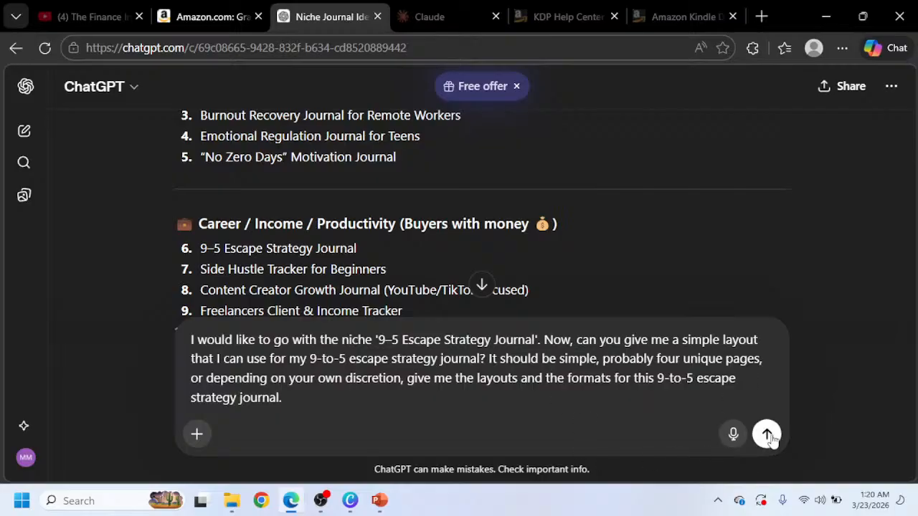
{"action": "left_click", "coordinate": [766, 434]}
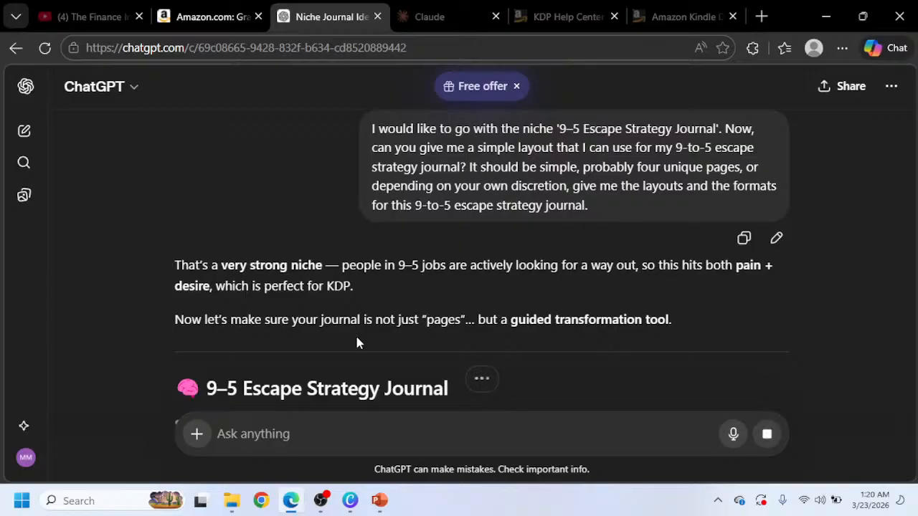
Read through the suggested page layouts and sections for the 9–5 Escape Strategy Journal.
{"action": "scroll", "coordinate": [356, 342], "scroll_direction": "down", "scroll_amount": 2}
{"action": "scroll", "coordinate": [362, 323], "scroll_direction": "down", "scroll_amount": 1}
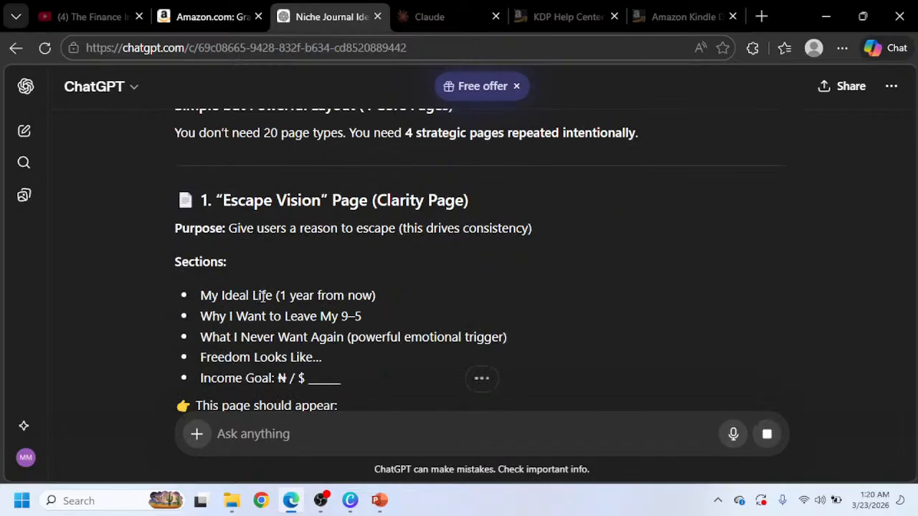
{"action": "scroll", "coordinate": [262, 295], "scroll_direction": "up", "scroll_amount": 2}
{"action": "scroll", "coordinate": [257, 284], "scroll_direction": "up", "scroll_amount": 1}
{"action": "scroll", "coordinate": [254, 289], "scroll_direction": "down", "scroll_amount": 1}
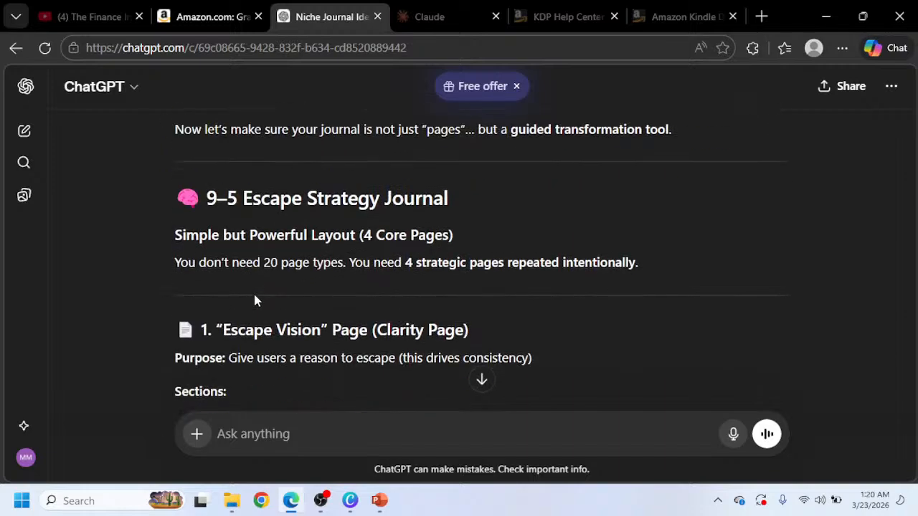
{"action": "scroll", "coordinate": [255, 300], "scroll_direction": "down", "scroll_amount": 1}
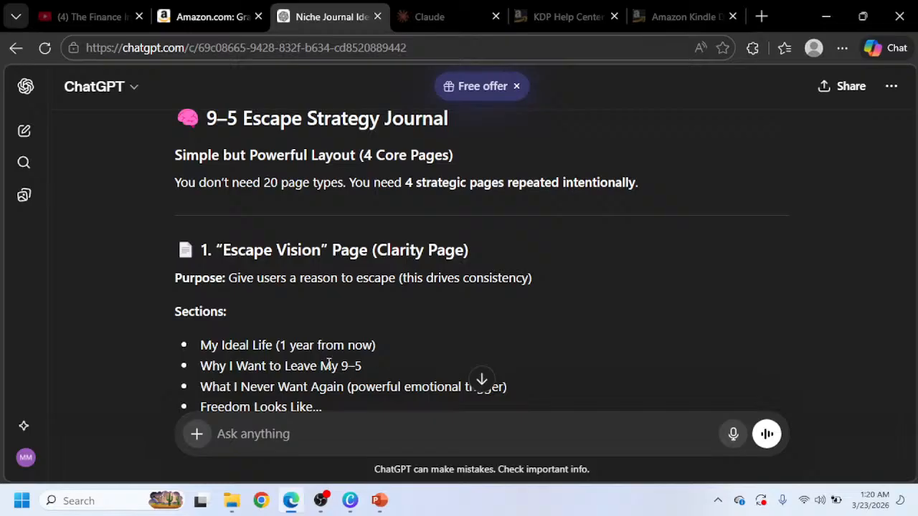
{"action": "scroll", "coordinate": [328, 364], "scroll_direction": "down", "scroll_amount": 1}
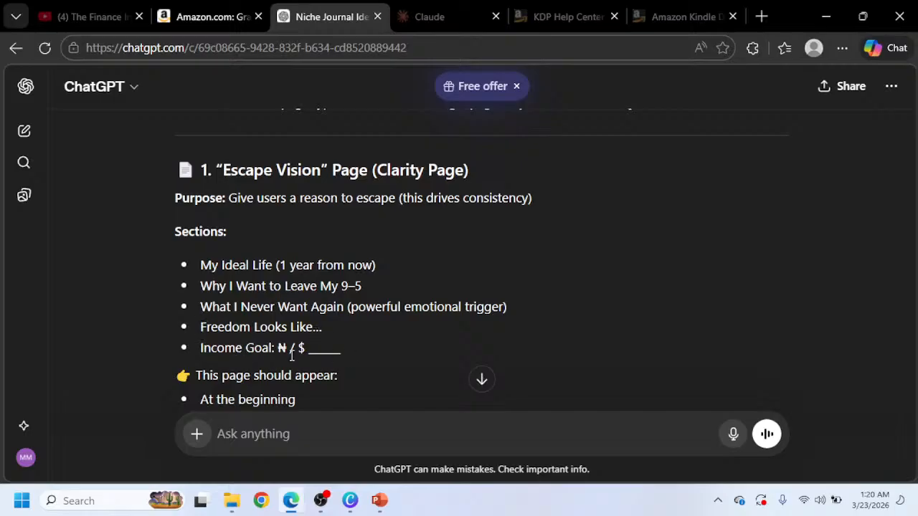
{"action": "scroll", "coordinate": [292, 353], "scroll_direction": "down", "scroll_amount": 1}
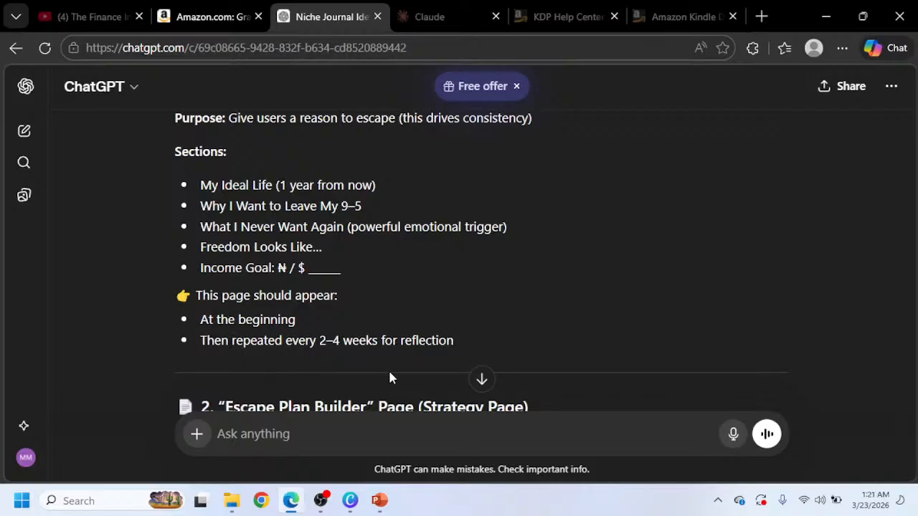
{"action": "scroll", "coordinate": [279, 306], "scroll_direction": "down", "scroll_amount": 1}
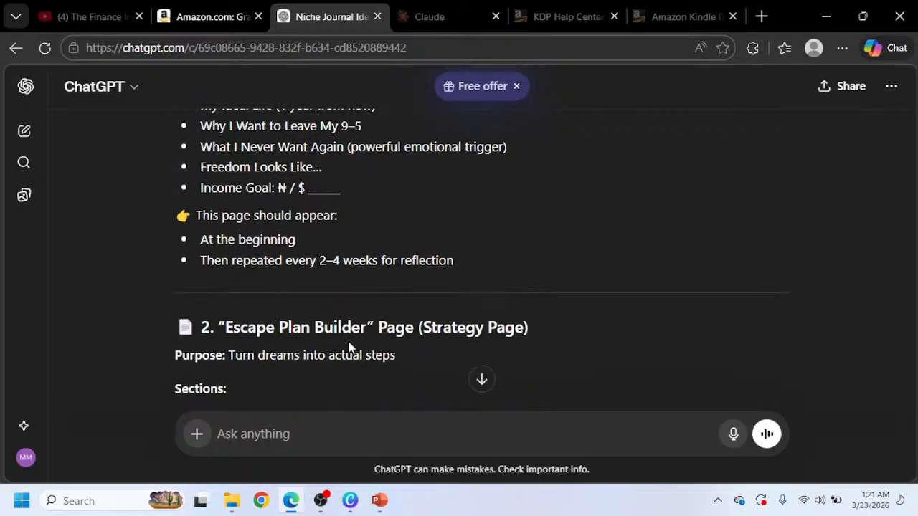
{"action": "scroll", "coordinate": [383, 315], "scroll_direction": "down", "scroll_amount": 1}
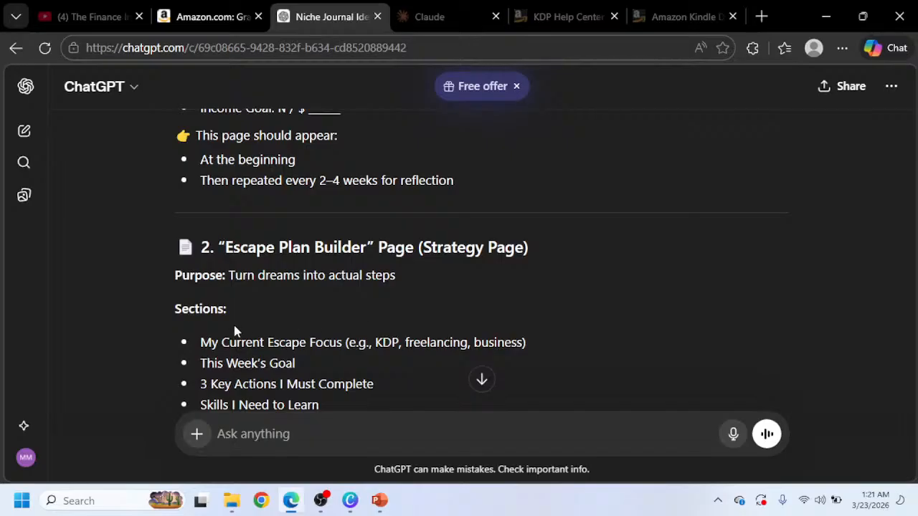
{"action": "scroll", "coordinate": [236, 327], "scroll_direction": "down", "scroll_amount": 1}
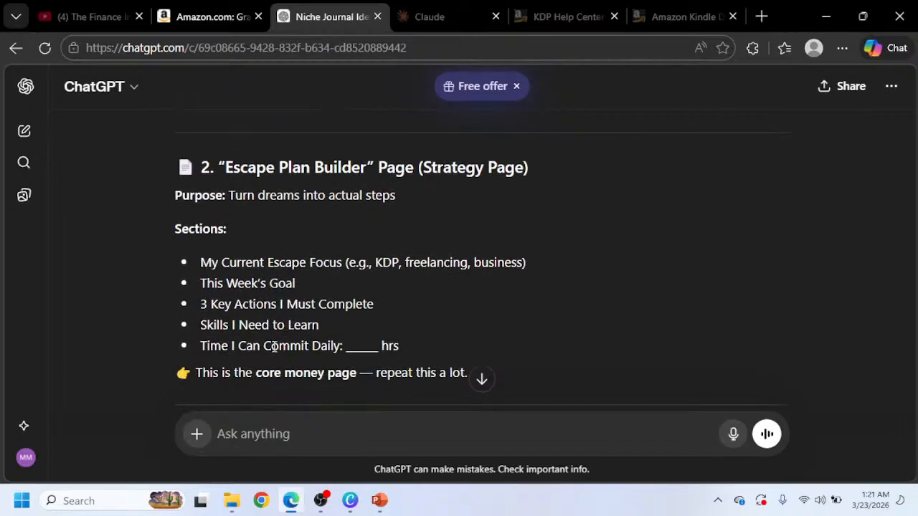
{"action": "scroll", "coordinate": [262, 336], "scroll_direction": "down", "scroll_amount": 2}
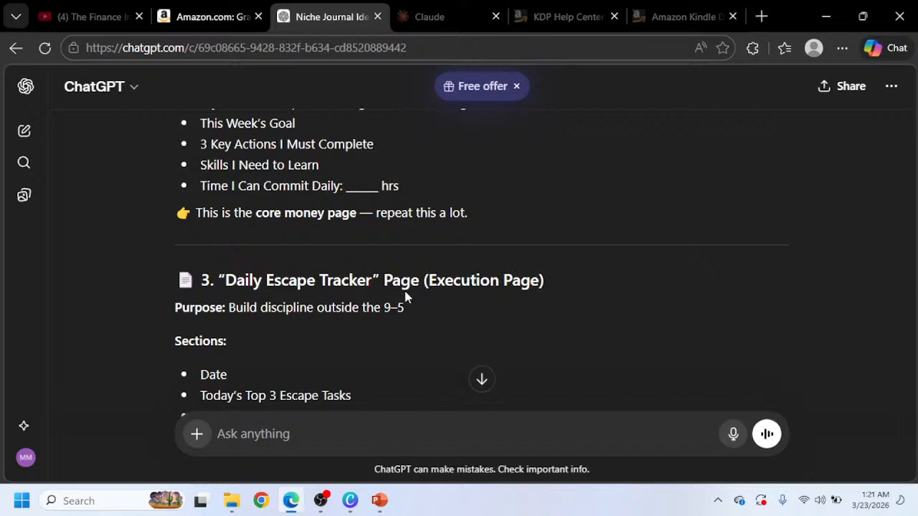
{"action": "scroll", "coordinate": [192, 377], "scroll_direction": "down", "scroll_amount": 3}
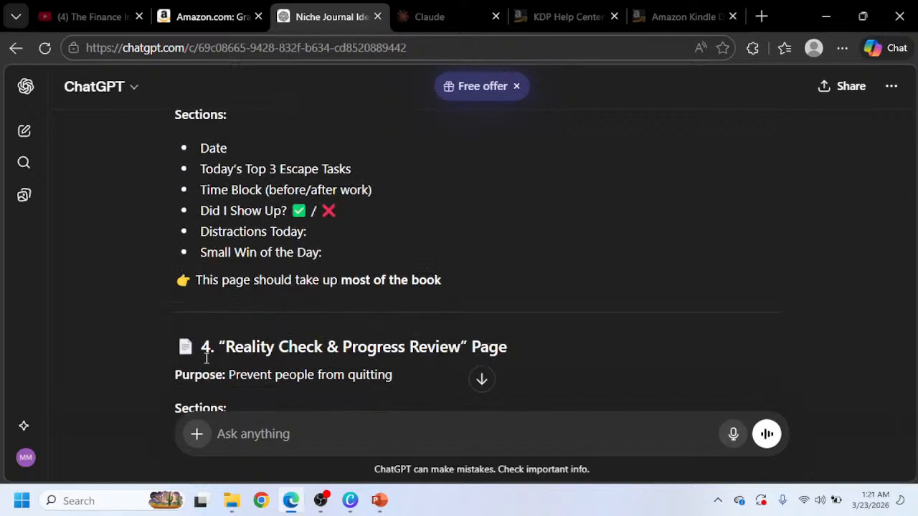
Scroll through the Daily Escape Tracker, Reality Check page and Suggested Book Structure sections of the response.
{"action": "scroll", "coordinate": [236, 296], "scroll_direction": "down", "scroll_amount": 1}
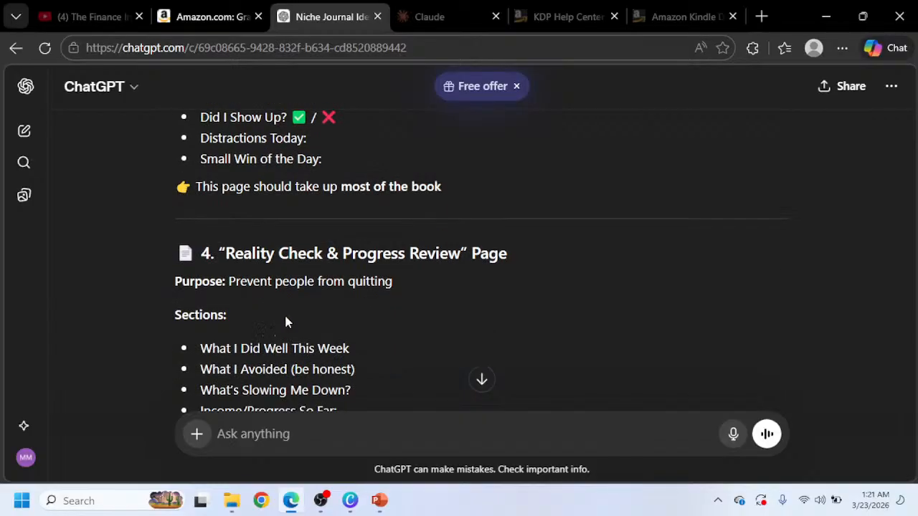
{"action": "scroll", "coordinate": [430, 319], "scroll_direction": "down", "scroll_amount": 4}
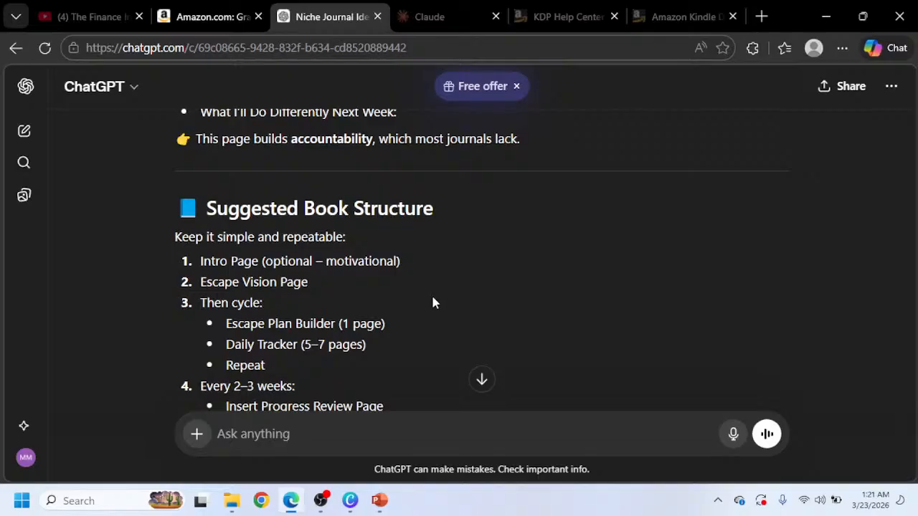
{"action": "scroll", "coordinate": [385, 318], "scroll_direction": "up", "scroll_amount": 3}
{"action": "scroll", "coordinate": [385, 319], "scroll_direction": "down", "scroll_amount": 3}
{"action": "scroll", "coordinate": [224, 373], "scroll_direction": "down", "scroll_amount": 1}
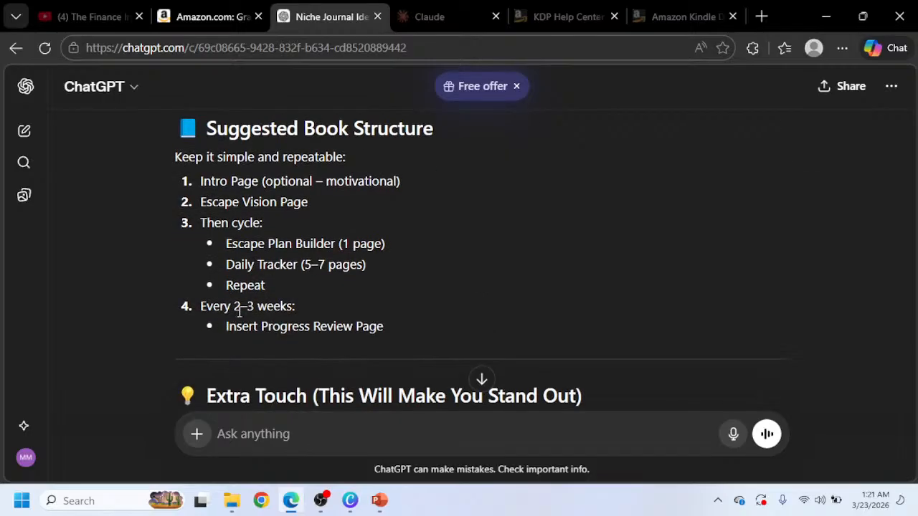
{"action": "scroll", "coordinate": [297, 362], "scroll_direction": "up", "scroll_amount": 5}
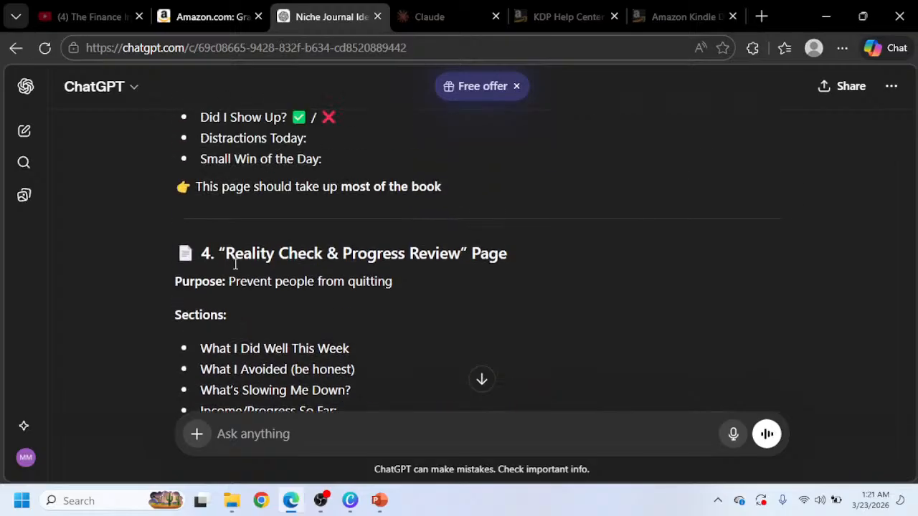
{"action": "scroll", "coordinate": [337, 280], "scroll_direction": "up", "scroll_amount": 1}
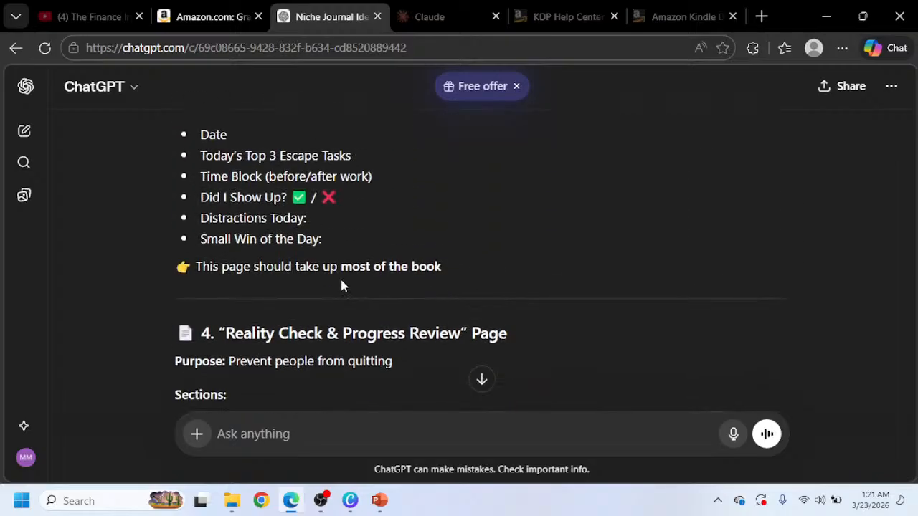
{"action": "scroll", "coordinate": [342, 286], "scroll_direction": "up", "scroll_amount": 2}
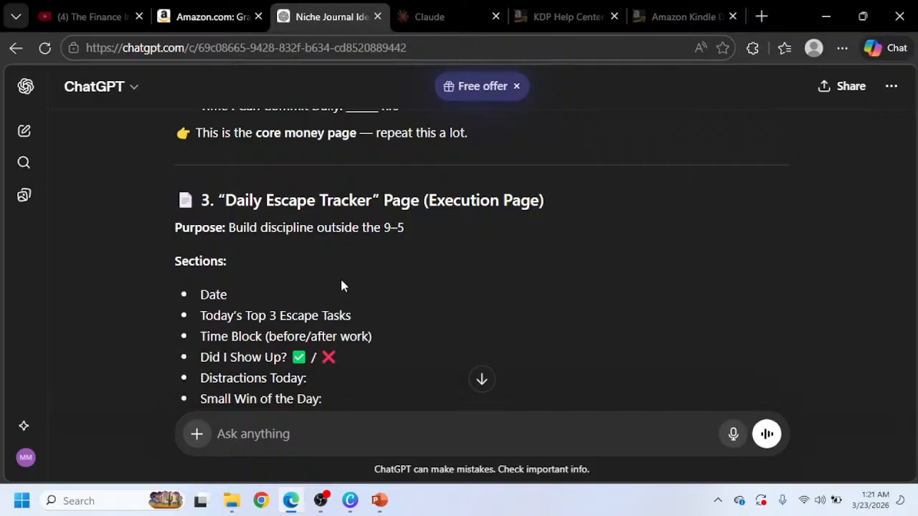
Switch to Claude and start a message: Hi Claude, I would like to create a niched kdp journal for amazon kdp.
{"action": "mouse_move", "coordinate": [434, 8]}
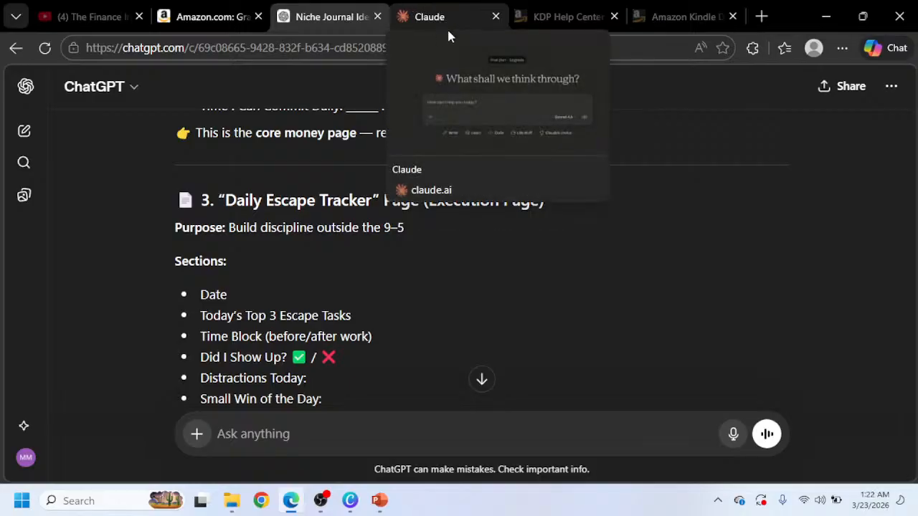
{"action": "left_click", "coordinate": [436, 12]}
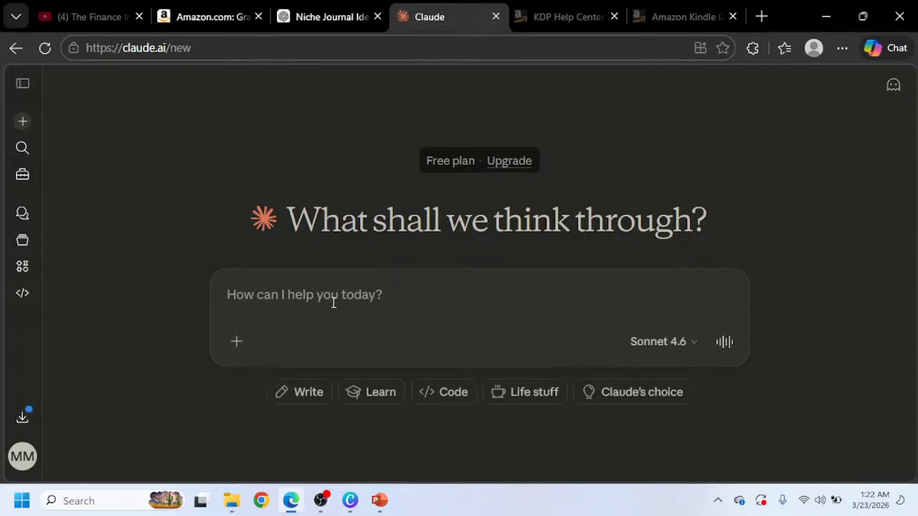
{"action": "type", "text": "Hi"}
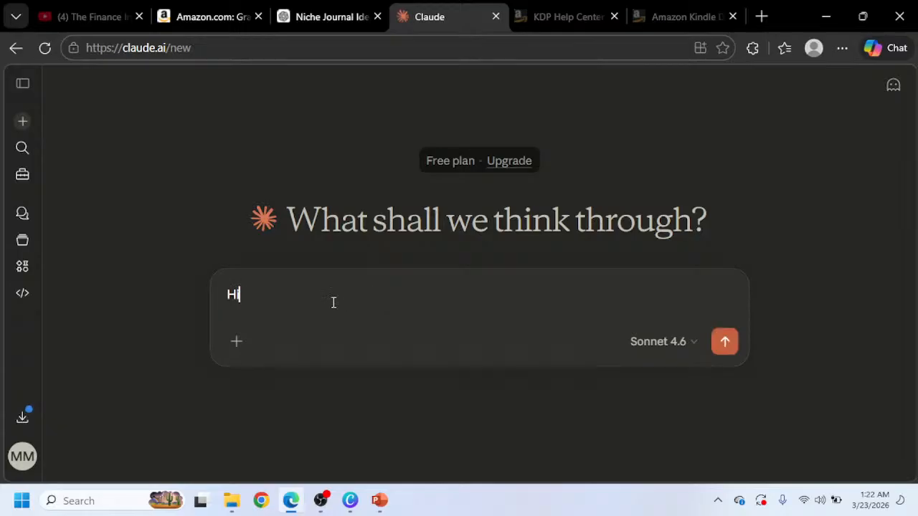
{"action": "type", "text": " Claude"}
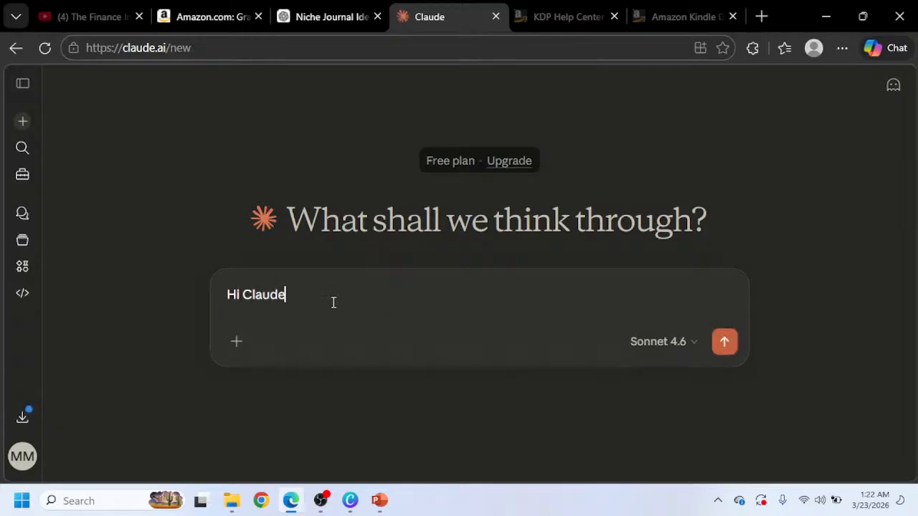
{"action": "type", "text": ", I would"}
{"action": "type", "text": " like to u"}
{"action": "type", "text": "p"}
{"action": "key", "text": "BackSpace"}
{"action": "key", "text": "BackSpace"}
{"action": "type", "text": "create "}
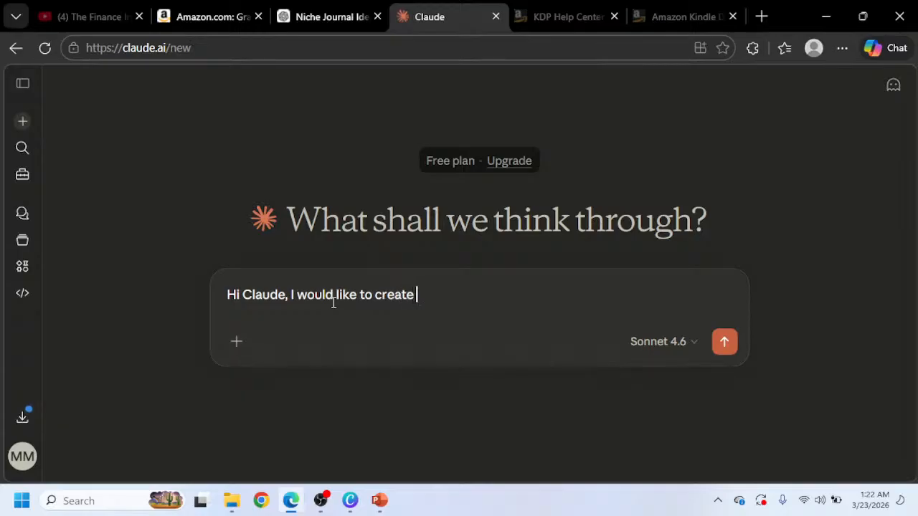
{"action": "type", "text": "a kdp journal"}
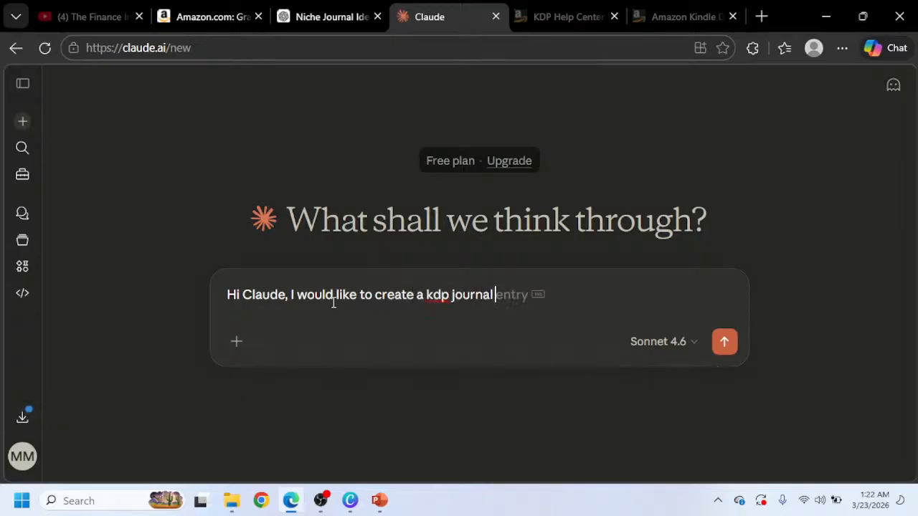
{"action": "type", "text": " for amazo"}
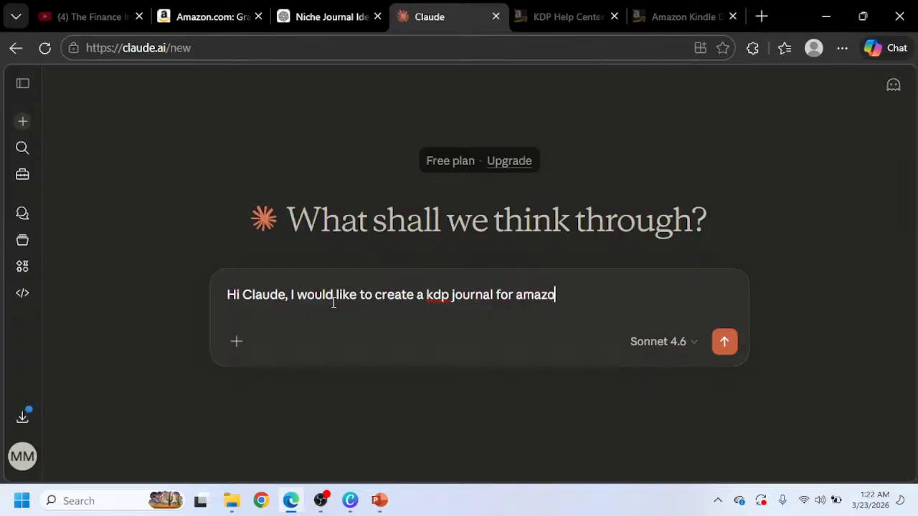
{"action": "type", "text": "n kdp. I"}
{"action": "left_click", "coordinate": [423, 294]}
{"action": "type", "text": "niched"}
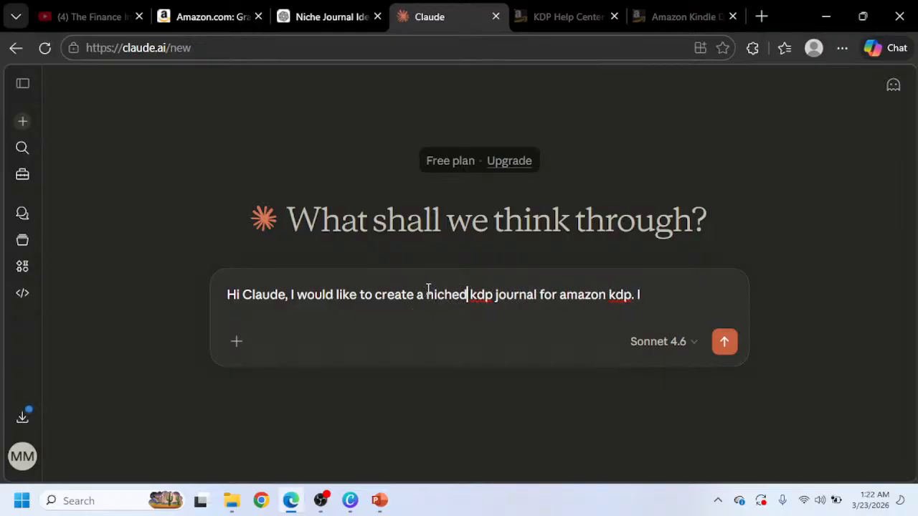
Add the sentence: The niche i am going with is '9-5 Escape Strategy Journal', pasting the niche name.
{"action": "left_click", "coordinate": [645, 292]}
{"action": "type", "text": "T"}
{"action": "key", "text": "BackSpace"}
{"action": "type", "text": "he niche i am h"}
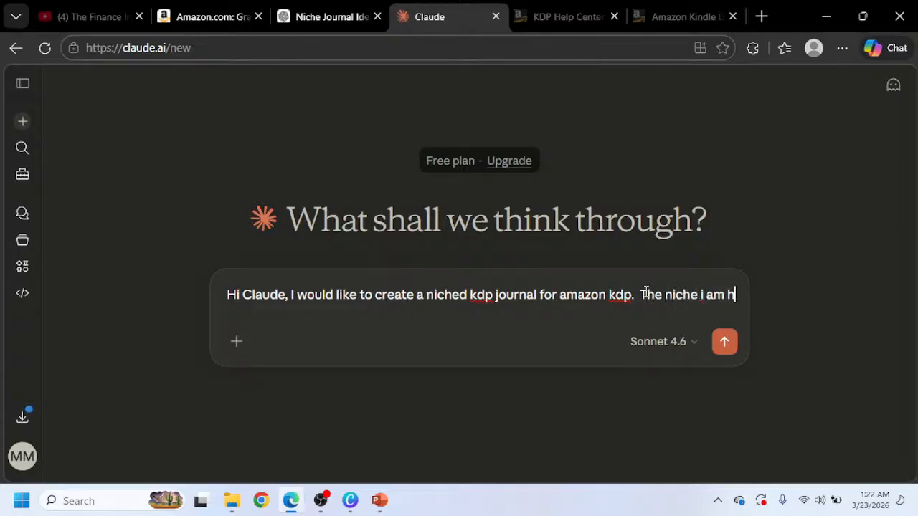
{"action": "key", "text": "BackSpace"}
{"action": "type", "text": "going w"}
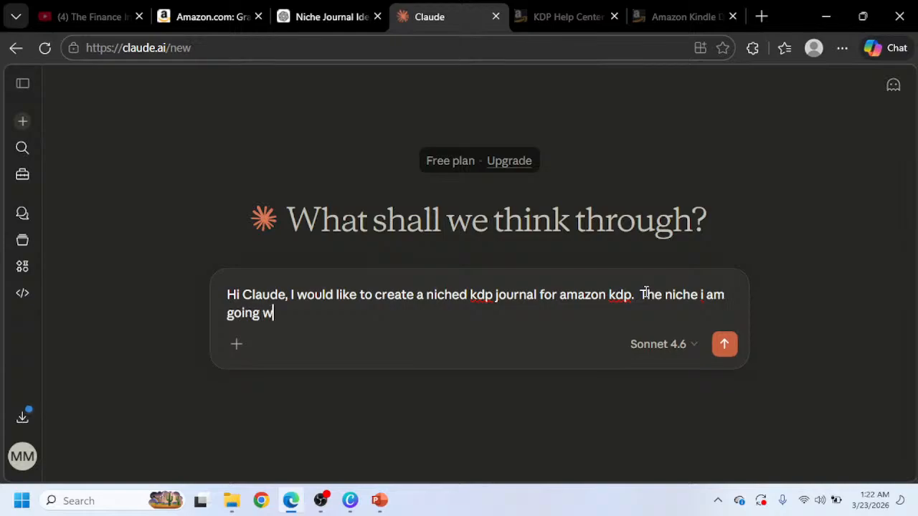
{"action": "type", "text": "ith is "}
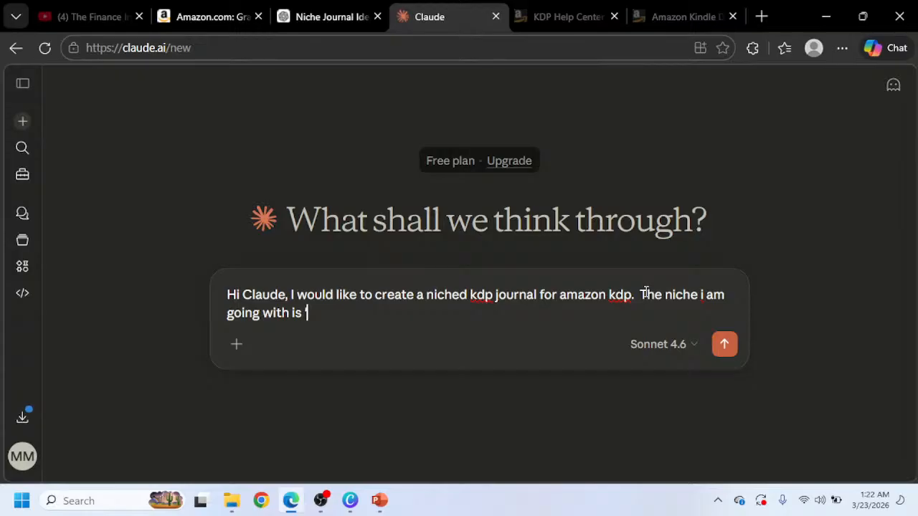
{"action": "type", "text": "'"}
{"action": "type", "text": "9–5 Escape Strategy Journal"}
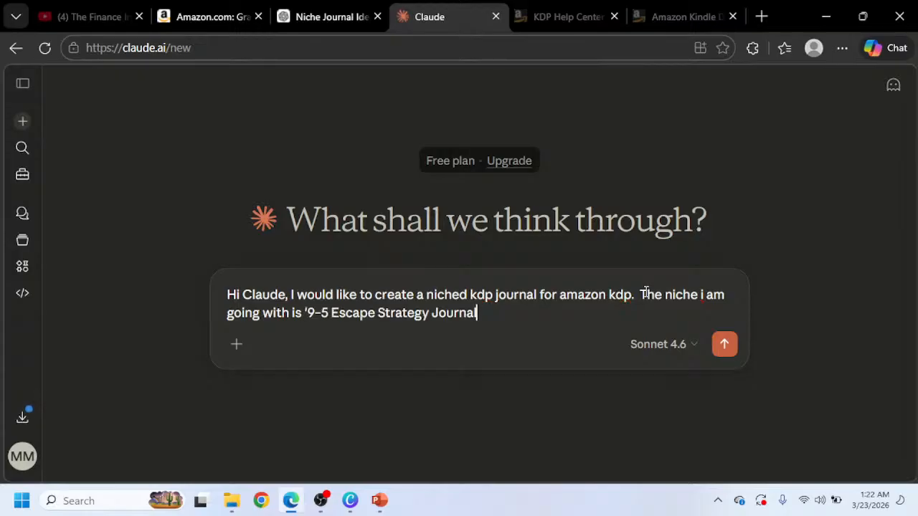
{"action": "type", "text": "'. Below aare the"}
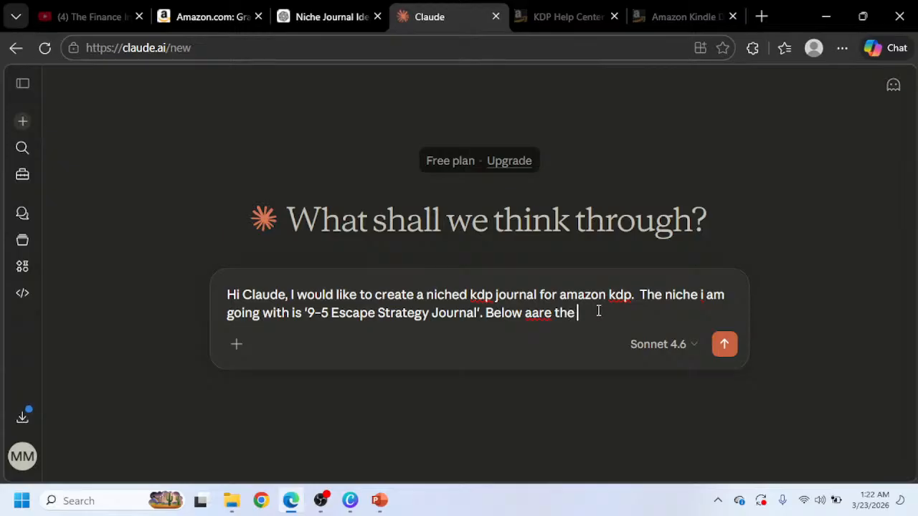
Continue the message: Below are the unique pages i would like the journal to have as well as the structure.
{"action": "left_click", "coordinate": [534, 317]}
{"action": "left_click", "coordinate": [542, 231]}
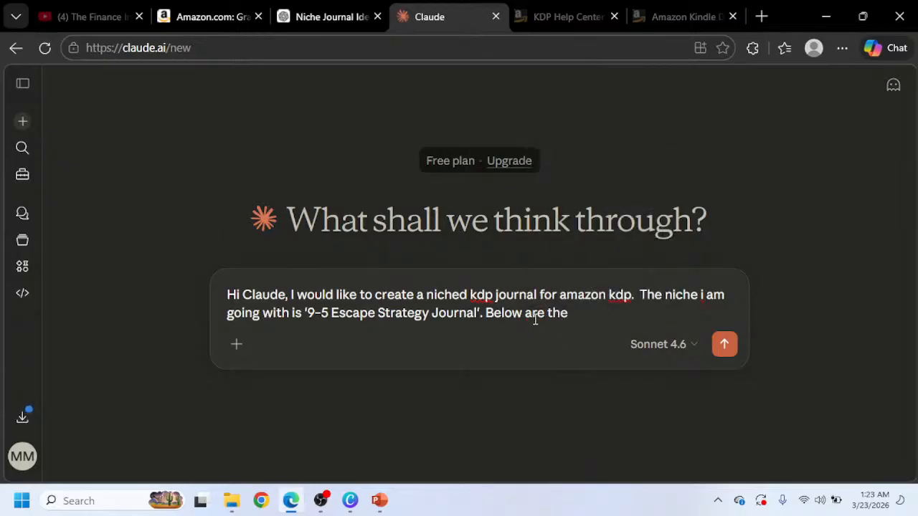
{"action": "left_click", "coordinate": [580, 319]}
{"action": "type", "text": "unique "}
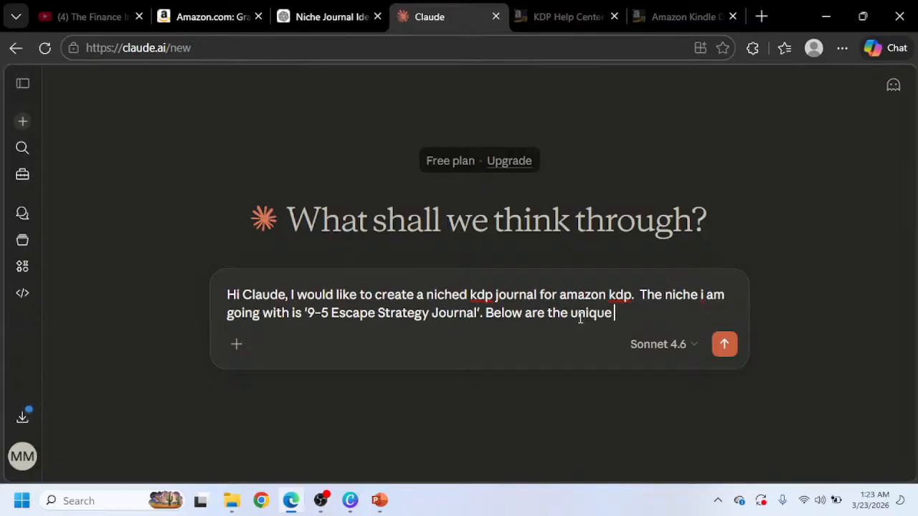
{"action": "type", "text": "page si w"}
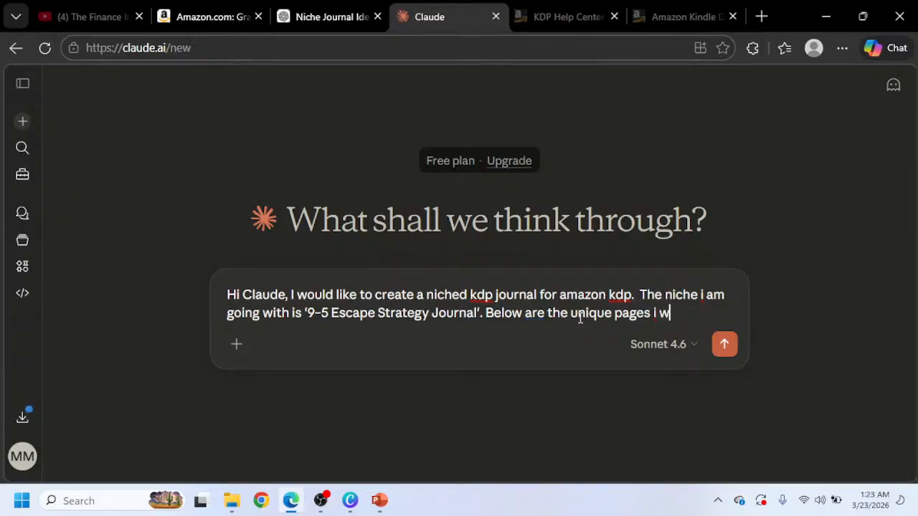
{"action": "type", "text": "ould like the "}
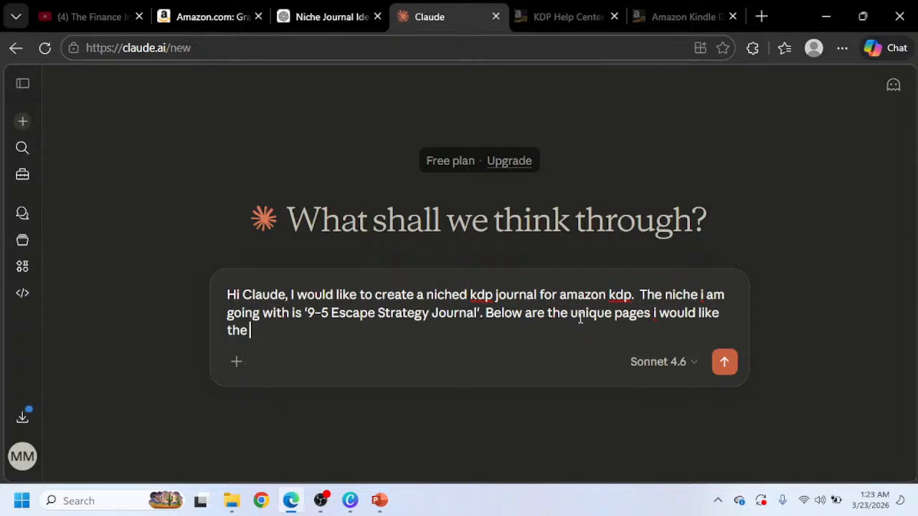
{"action": "type", "text": "journal to h"}
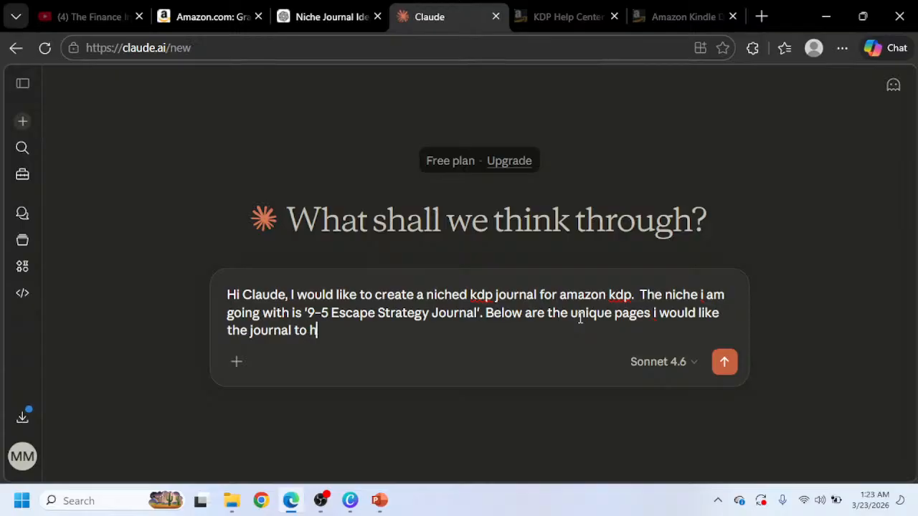
{"action": "type", "text": "ave as ell as "}
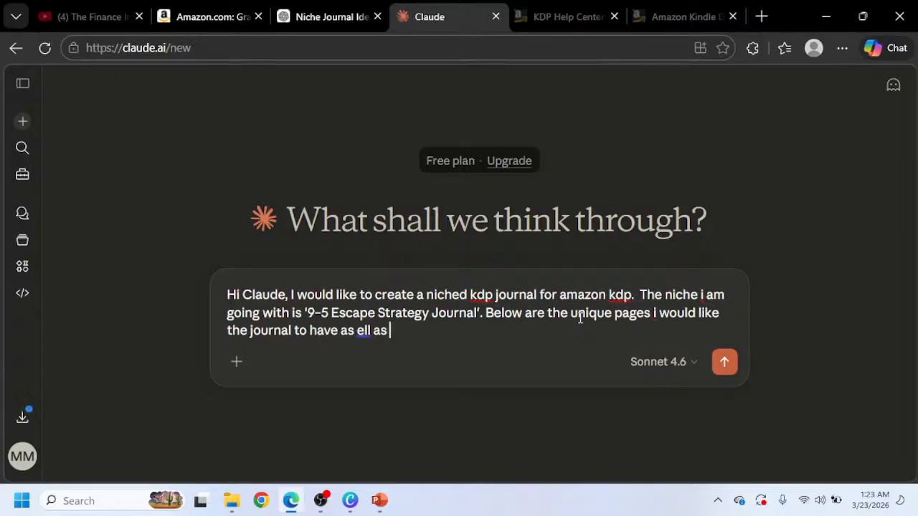
{"action": "type", "text": "the structure"}
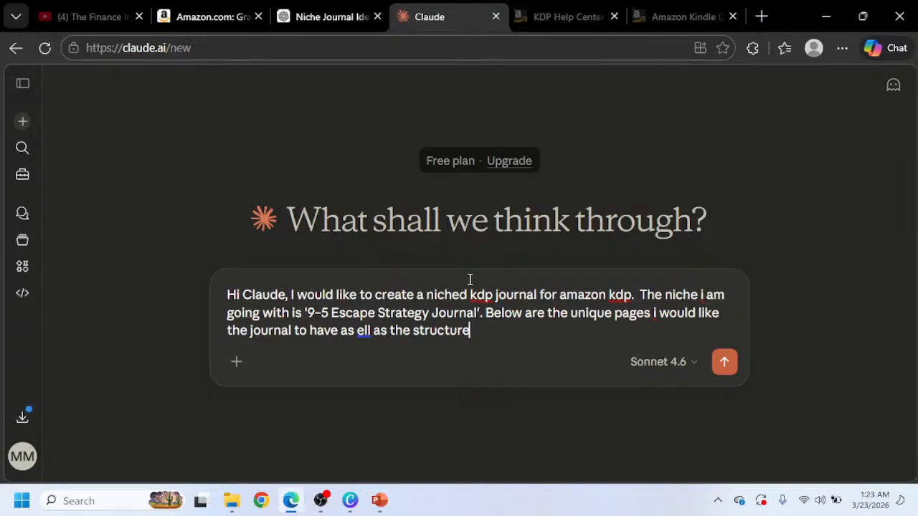
{"action": "left_click", "coordinate": [359, 331]}
{"action": "type", "text": "w"}
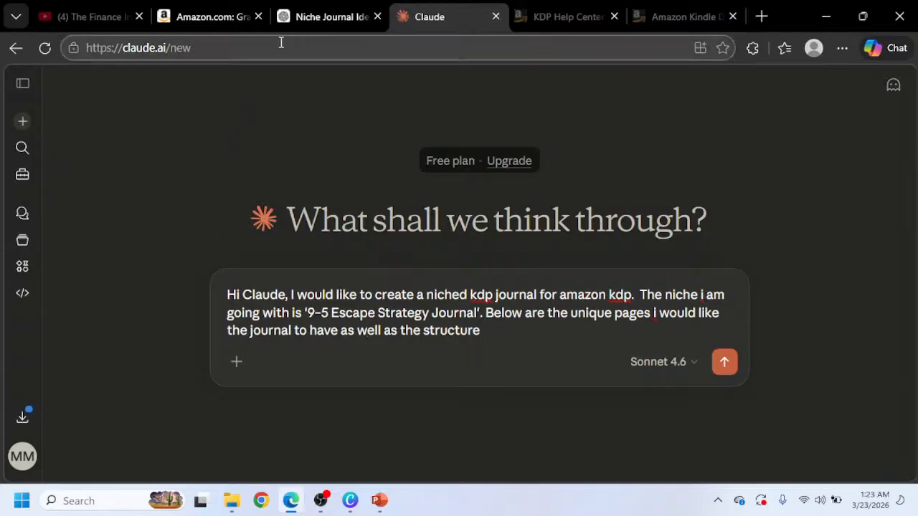
Select the four core page descriptions, from Escape Vision through Reality Check & Progress Review, in the ChatGPT response.
{"action": "left_click", "coordinate": [308, 16]}
{"action": "scroll", "coordinate": [297, 168], "scroll_direction": "up", "scroll_amount": 4}
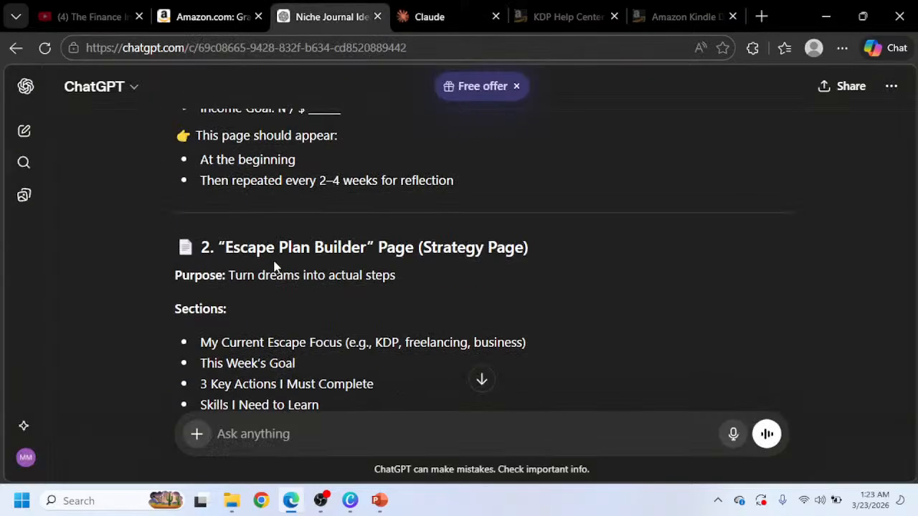
{"action": "scroll", "coordinate": [233, 264], "scroll_direction": "up", "scroll_amount": 3}
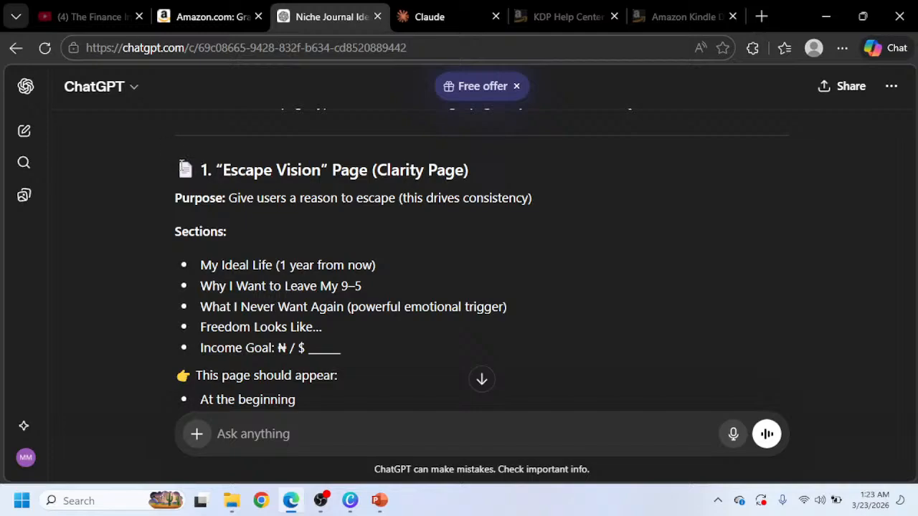
{"action": "left_click_drag", "start_coordinate": [183, 166], "coordinate": [384, 152]}
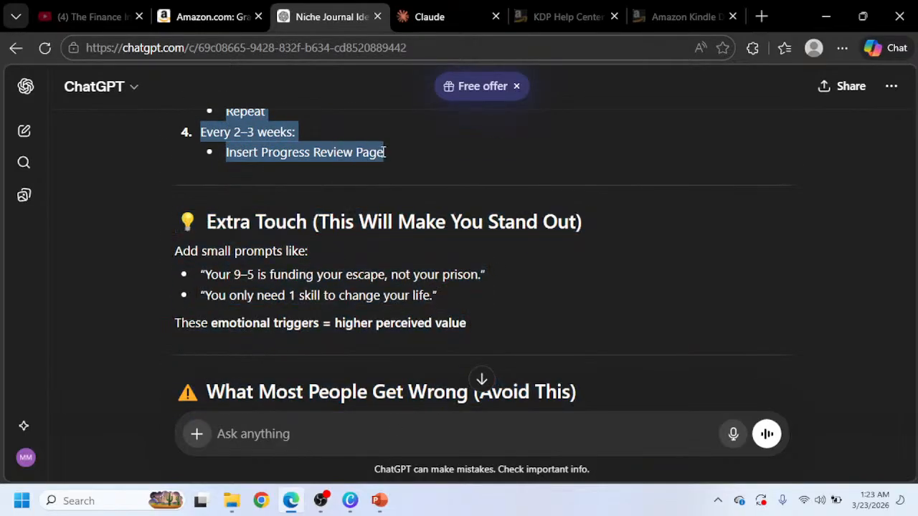
{"action": "left_click_drag", "start_coordinate": [385, 152], "coordinate": [498, 366]}
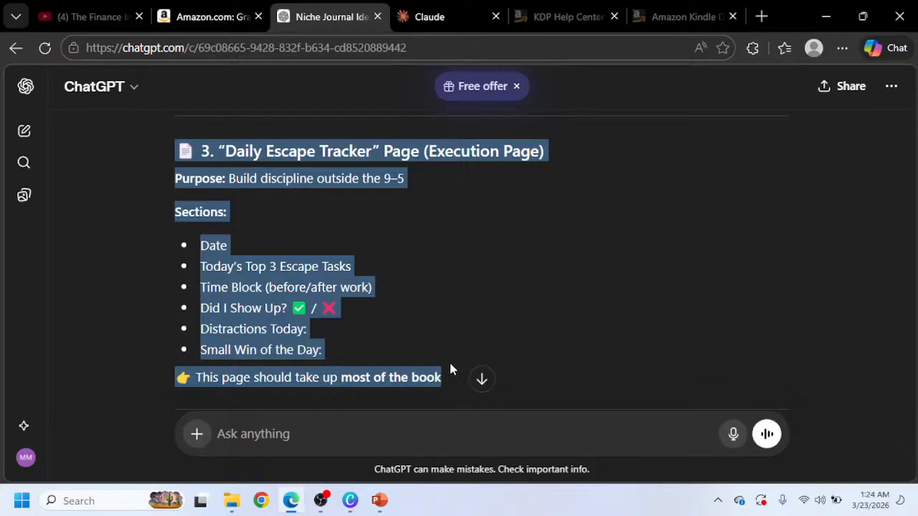
{"action": "left_click_drag", "start_coordinate": [450, 368], "coordinate": [447, 359]}
{"action": "scroll", "coordinate": [374, 305], "scroll_direction": "down", "scroll_amount": 2}
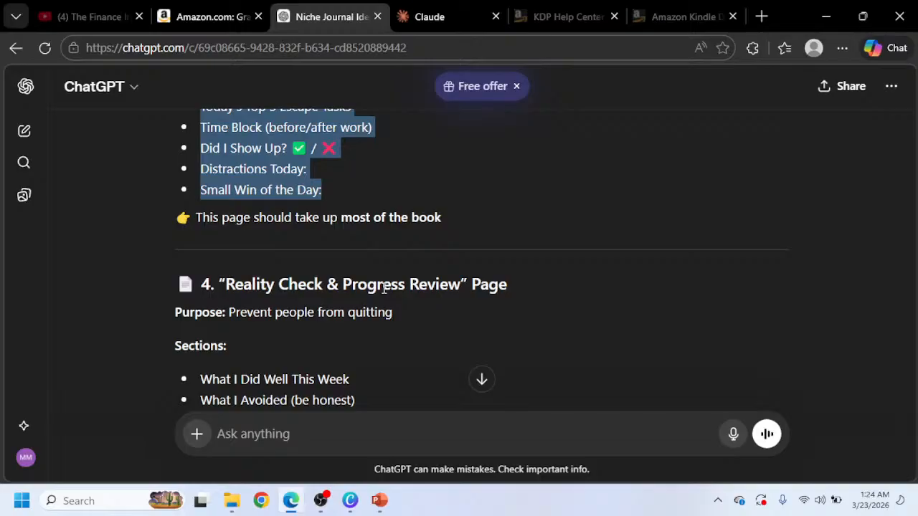
{"action": "scroll", "coordinate": [357, 211], "scroll_direction": "up", "scroll_amount": 8}
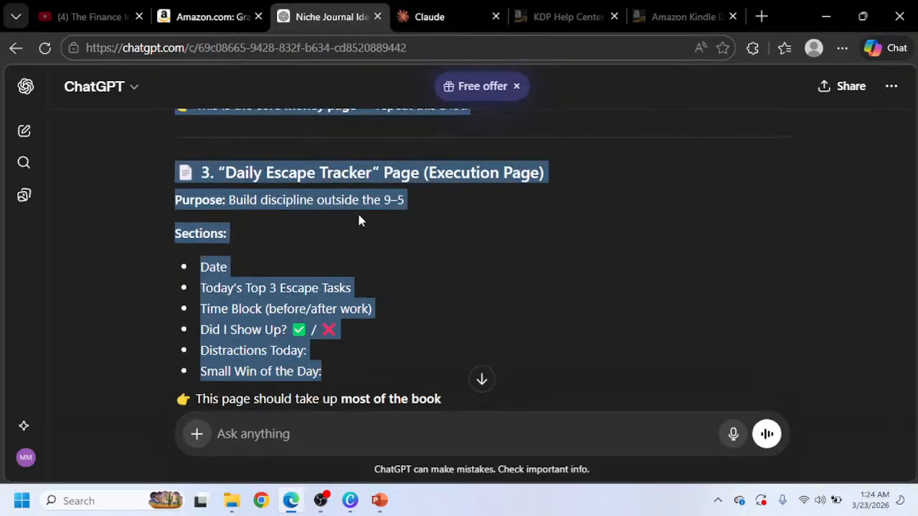
{"action": "scroll", "coordinate": [310, 233], "scroll_direction": "up", "scroll_amount": 4}
{"action": "left_click", "coordinate": [191, 169]}
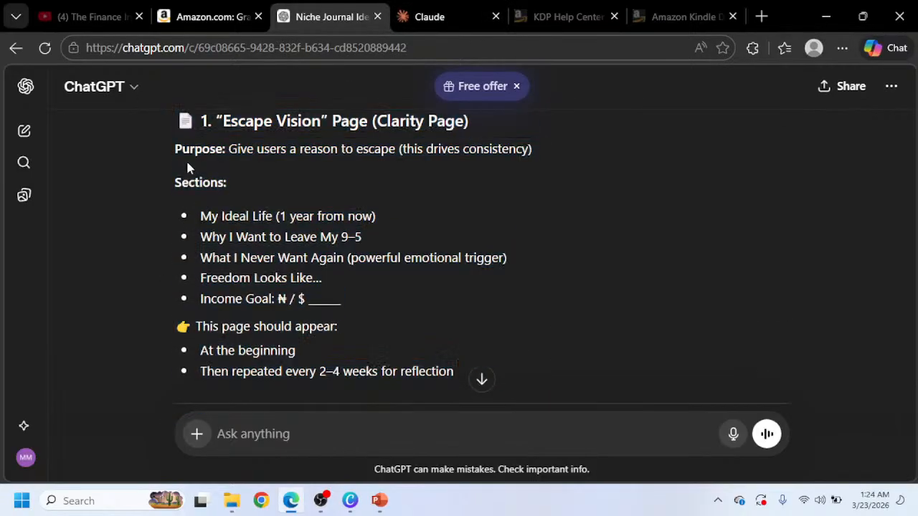
{"action": "left_click_drag", "start_coordinate": [179, 115], "coordinate": [550, 354]}
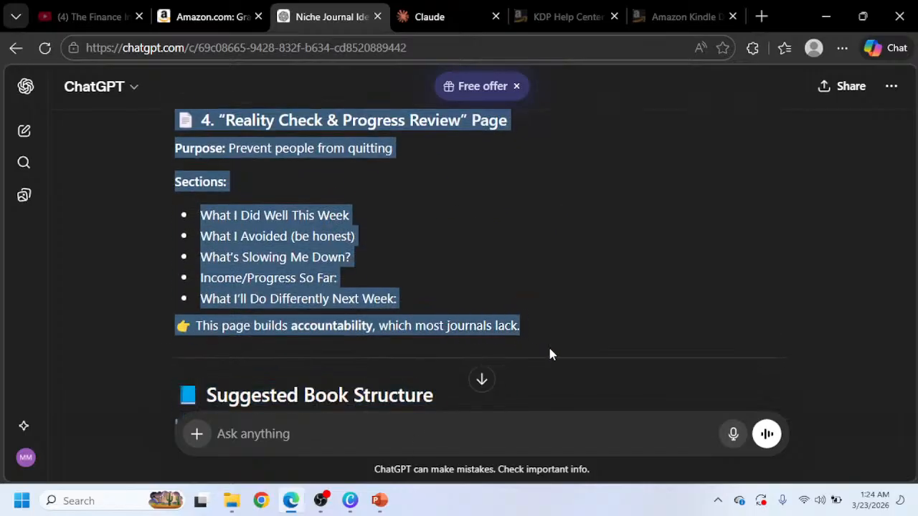
Paste the copied page descriptions into the Claude message as a new paragraph below the intro.
{"action": "left_click", "coordinate": [434, 16]}
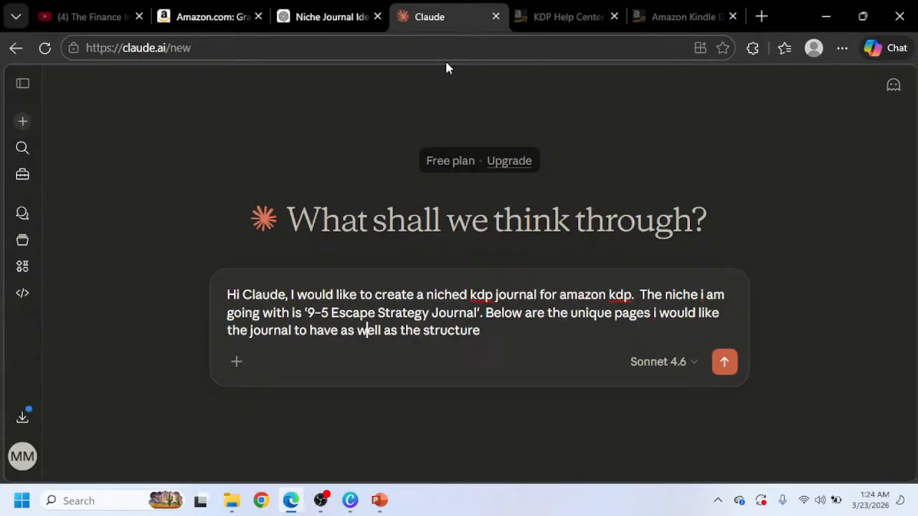
{"action": "left_click", "coordinate": [492, 341]}
{"action": "key", "text": "shift+Return"}
{"action": "key", "text": "shift+Return"}
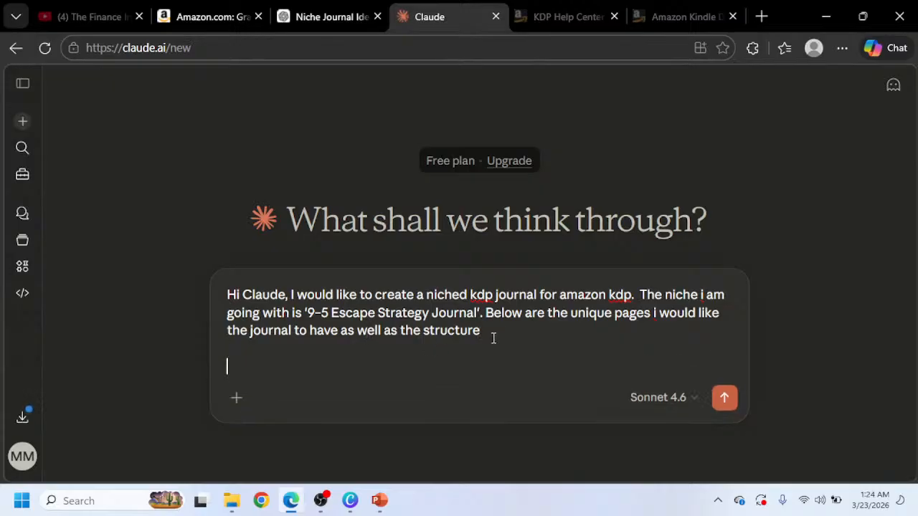
{"action": "key", "text": "ctrl+v"}
Replace the word structure with Layout at the end of the message's opening paragraph.
{"action": "scroll", "coordinate": [463, 271], "scroll_direction": "up", "scroll_amount": 5}
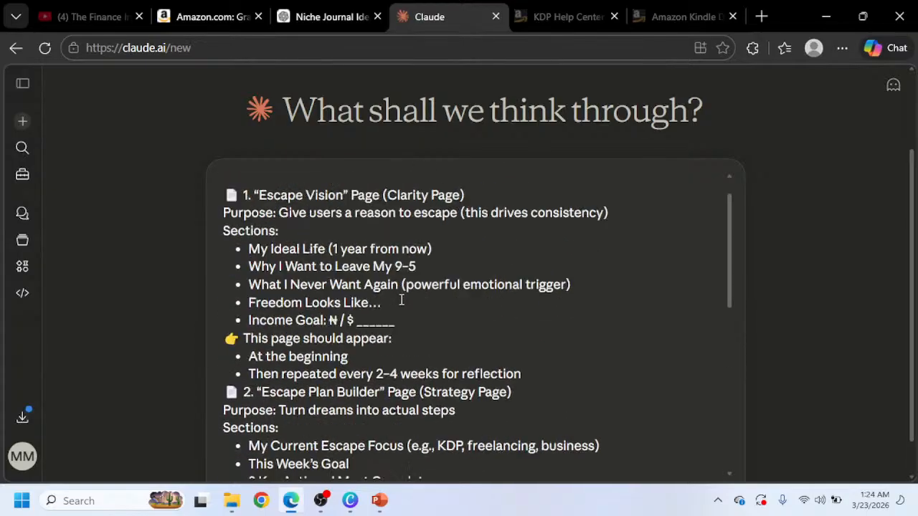
{"action": "scroll", "coordinate": [402, 299], "scroll_direction": "up", "scroll_amount": 2}
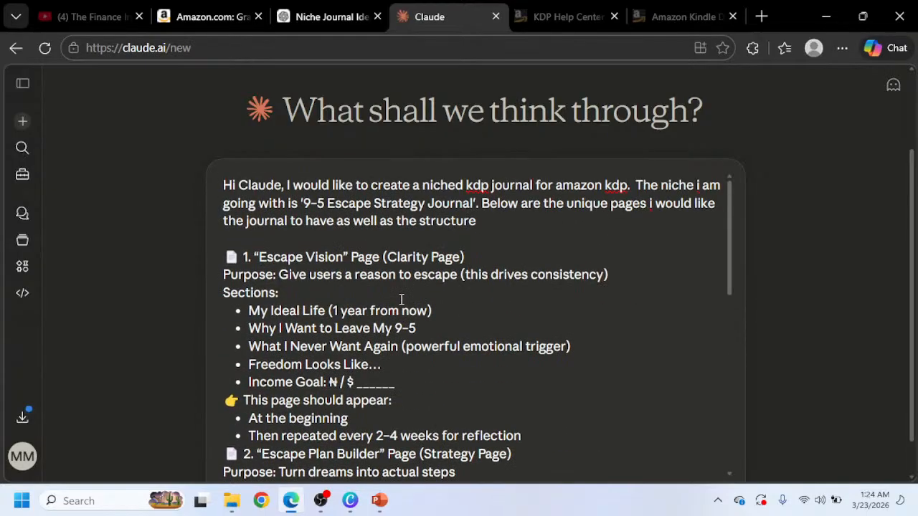
{"action": "left_click", "coordinate": [303, 18]}
{"action": "scroll", "coordinate": [355, 239], "scroll_direction": "up", "scroll_amount": 15}
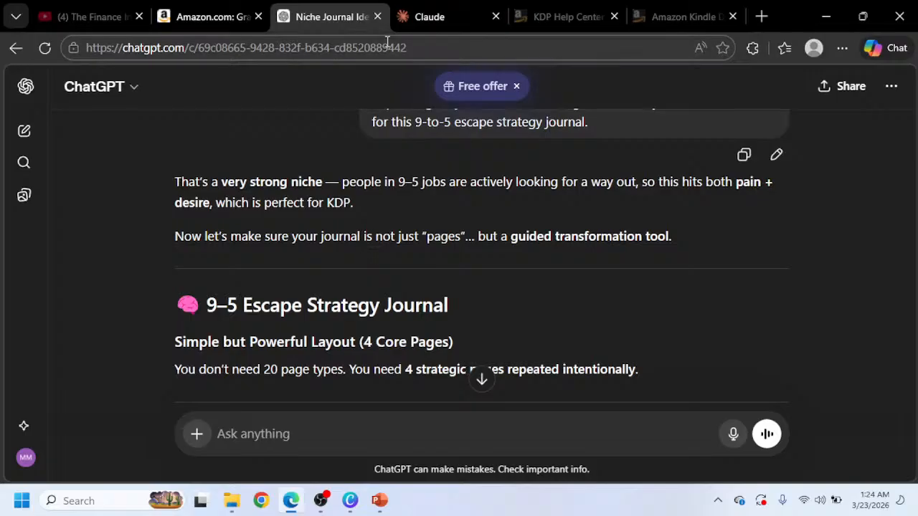
{"action": "left_click", "coordinate": [420, 16]}
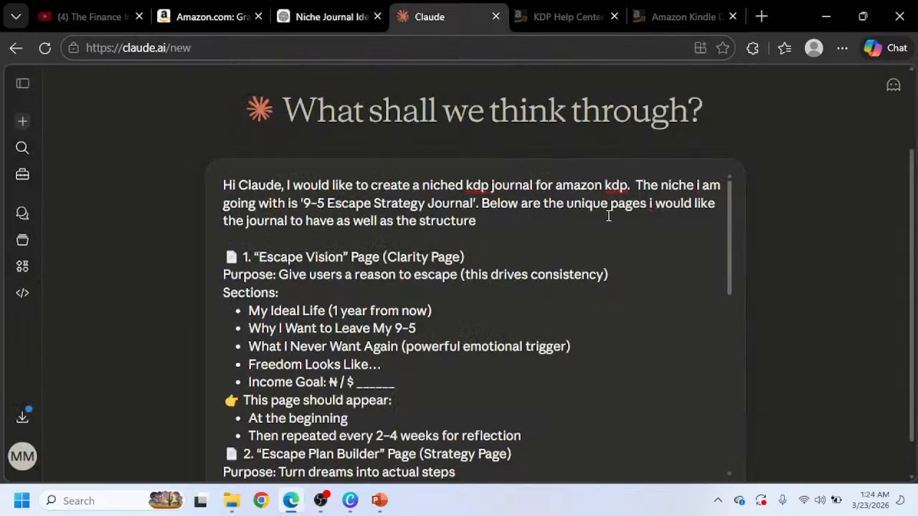
{"action": "left_click_drag", "start_coordinate": [479, 223], "coordinate": [422, 215]}
{"action": "type", "text": "Layout"}
Add a closing paragraph after the pasted pages: now could you give a simple design for each.
{"action": "scroll", "coordinate": [440, 268], "scroll_direction": "down", "scroll_amount": 10}
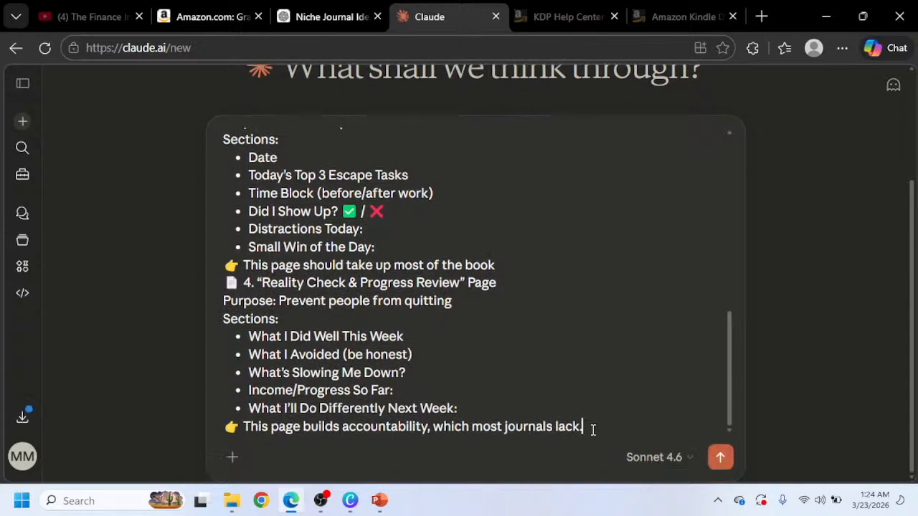
{"action": "key", "text": "shift+Return"}
{"action": "key", "text": "shift+Return"}
{"action": "key", "text": "shift+Return"}
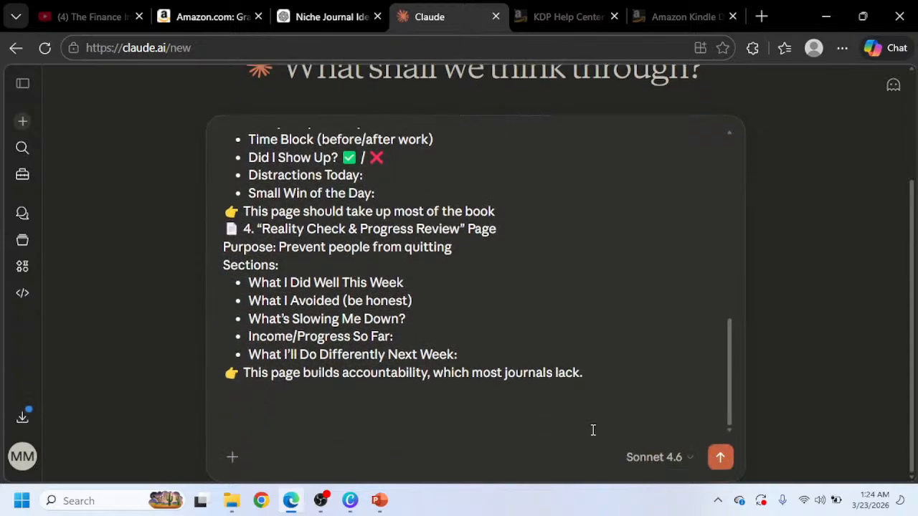
{"action": "type", "text": "now could you"}
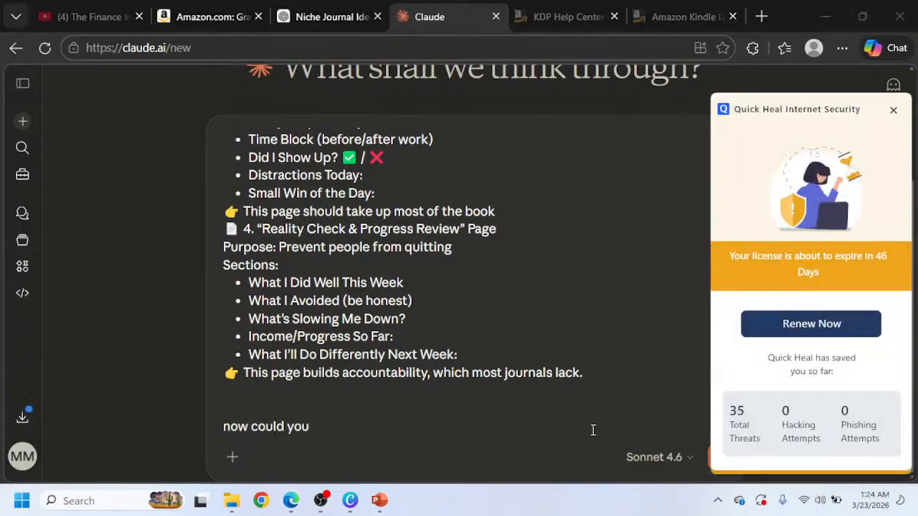
{"action": "left_click", "coordinate": [892, 110]}
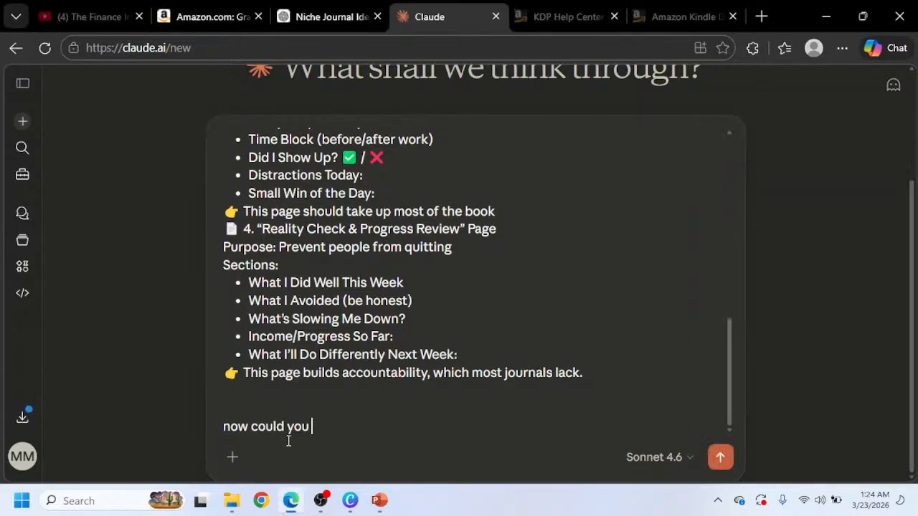
{"action": "type", "text": "give a simple "}
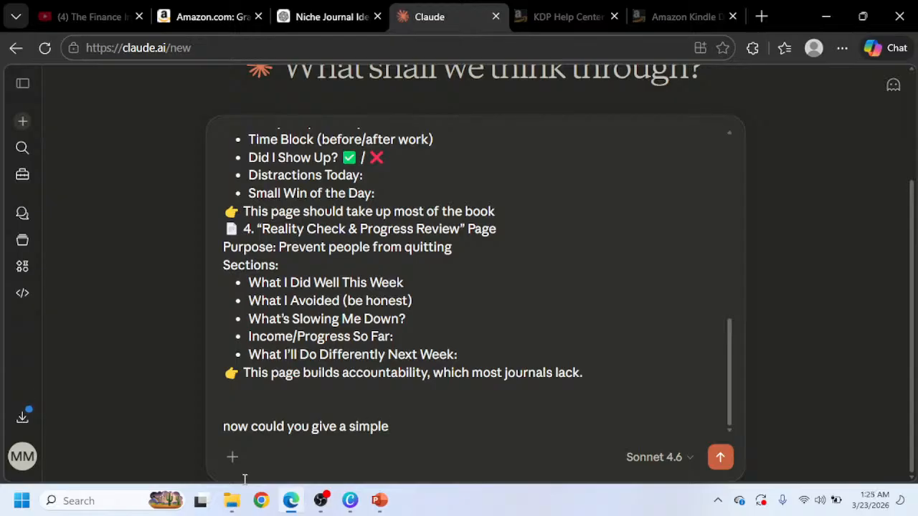
{"action": "type", "text": "design for each"}
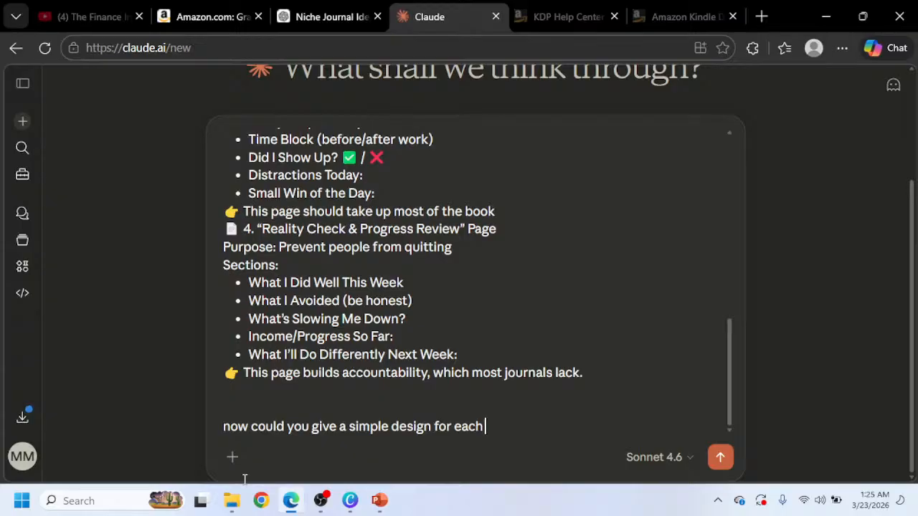
Finish the request: of the unique pages so i can have an idea on how to design them.
{"action": "type", "text": "of the p"}
{"action": "type", "text": "a"}
{"action": "key", "text": "BackSpace"}
{"action": "key", "text": "BackSpace"}
{"action": "type", "text": "unique "}
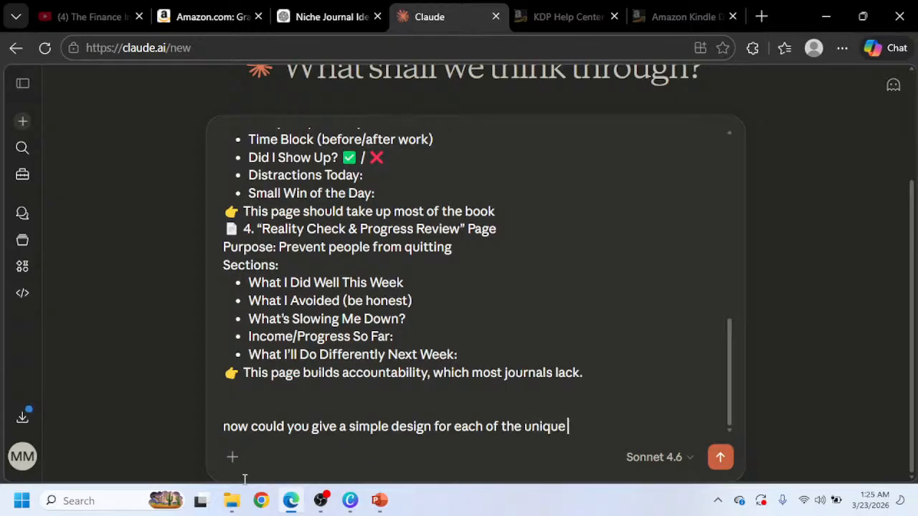
{"action": "type", "text": "pages"}
{"action": "left_click", "coordinate": [393, 426]}
{"action": "left_click", "coordinate": [615, 429]}
{"action": "type", "text": "so i"}
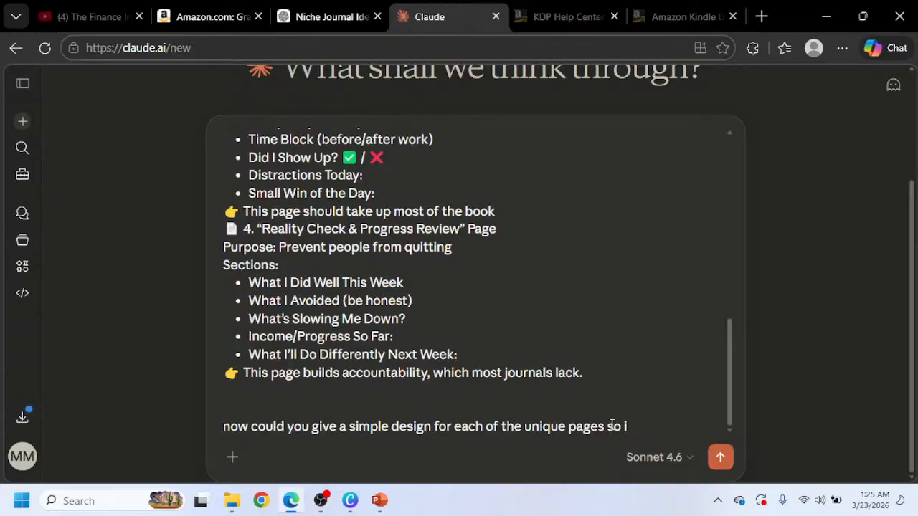
{"action": "type", "text": "can have an ide"}
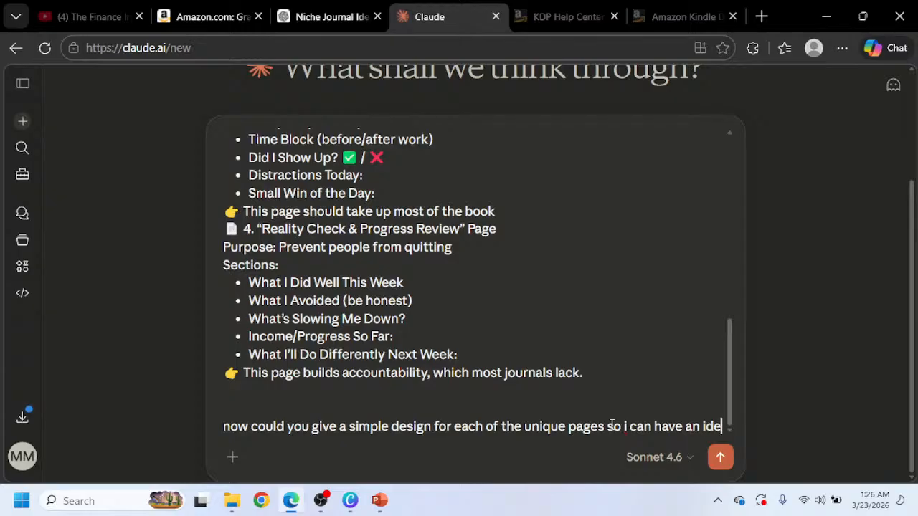
{"action": "type", "text": "a on how "}
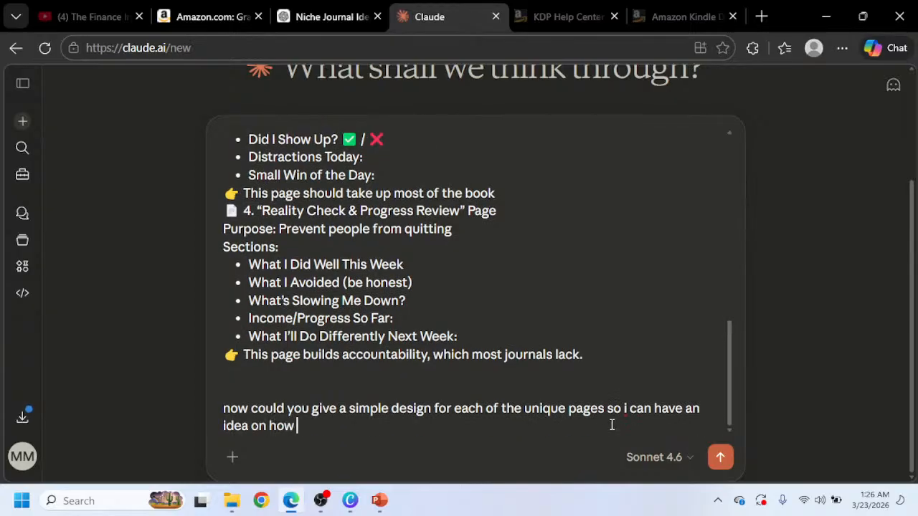
{"action": "type", "text": "to design them"}
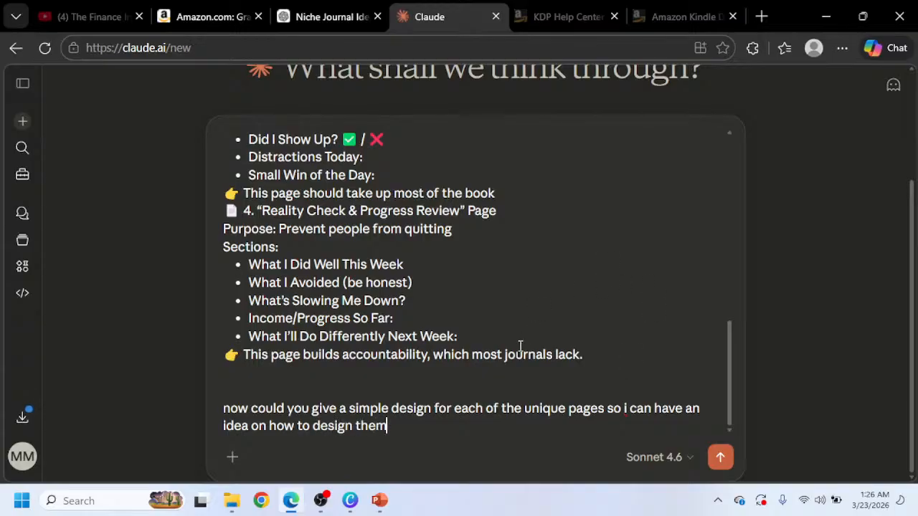
Check the message against the ChatGPT response and send it to Claude.
{"action": "scroll", "coordinate": [465, 344], "scroll_direction": "up", "scroll_amount": 10}
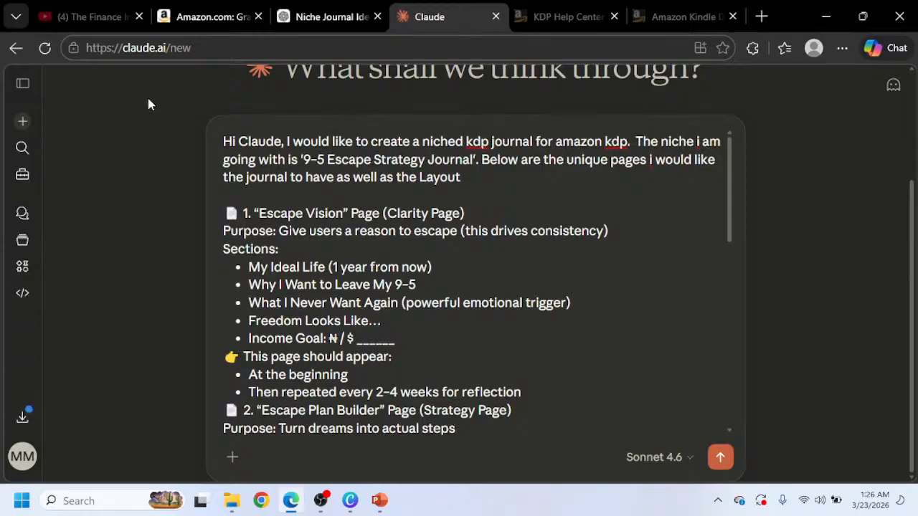
{"action": "left_click", "coordinate": [301, 16]}
{"action": "scroll", "coordinate": [188, 287], "scroll_direction": "down", "scroll_amount": 1}
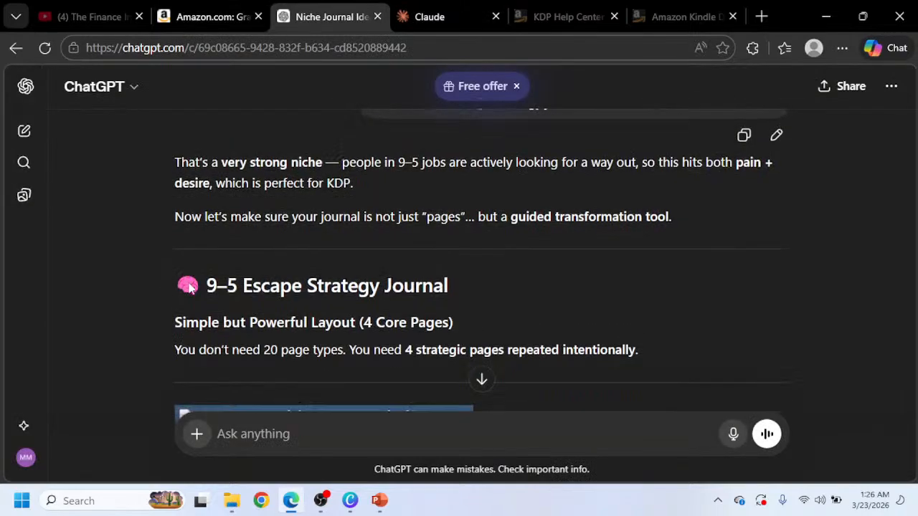
{"action": "scroll", "coordinate": [184, 282], "scroll_direction": "down", "scroll_amount": 3}
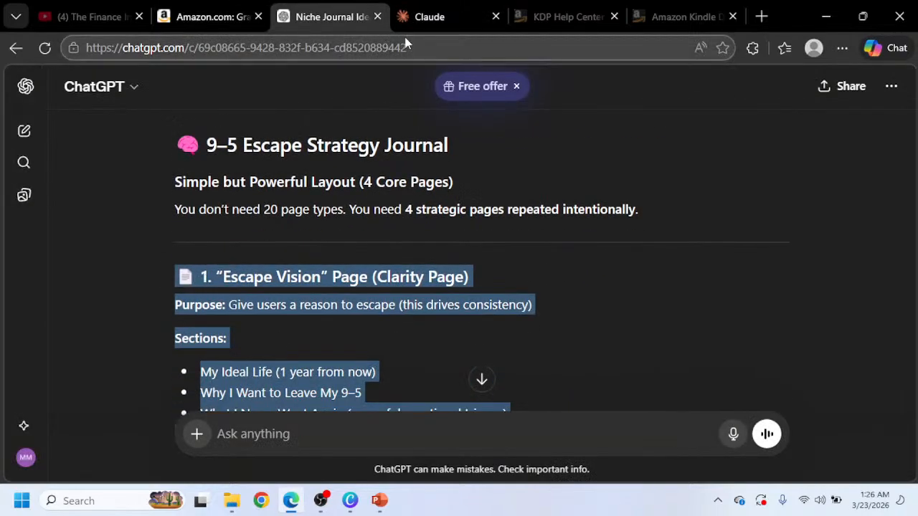
{"action": "left_click", "coordinate": [430, 16]}
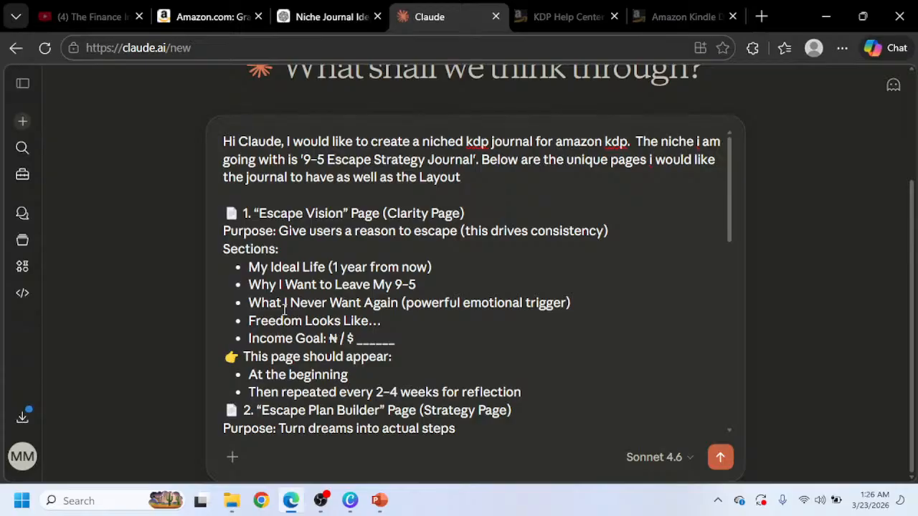
{"action": "scroll", "coordinate": [285, 310], "scroll_direction": "down", "scroll_amount": 10}
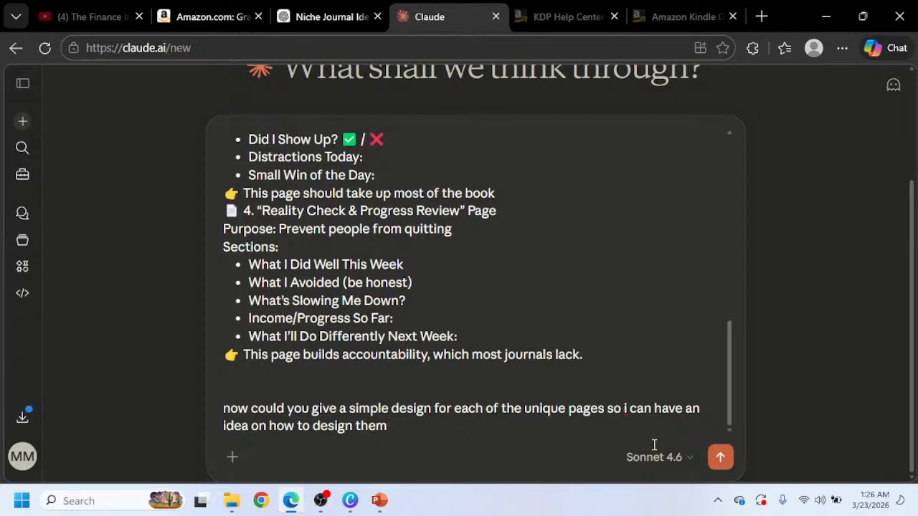
{"action": "left_click", "coordinate": [723, 459]}
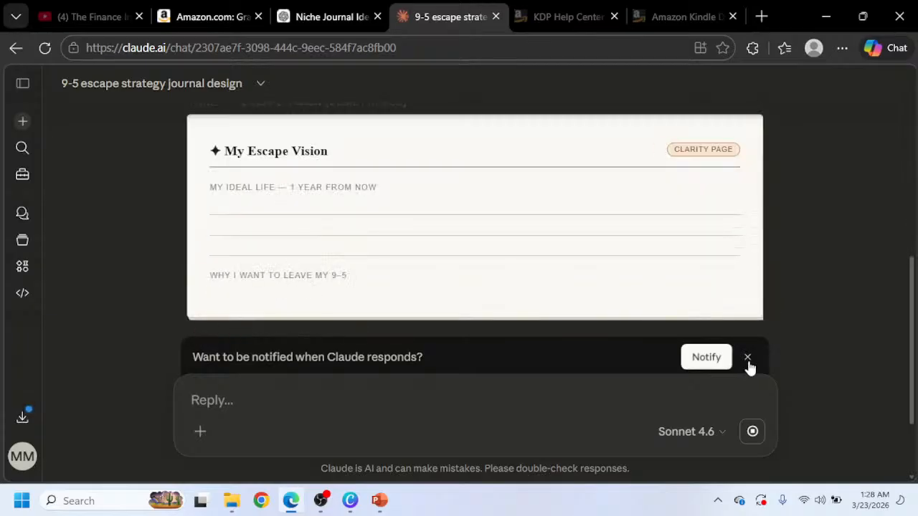
Dismiss the notification prompt and scroll through Claude's generated designs for each journal page.
{"action": "left_click", "coordinate": [748, 362]}
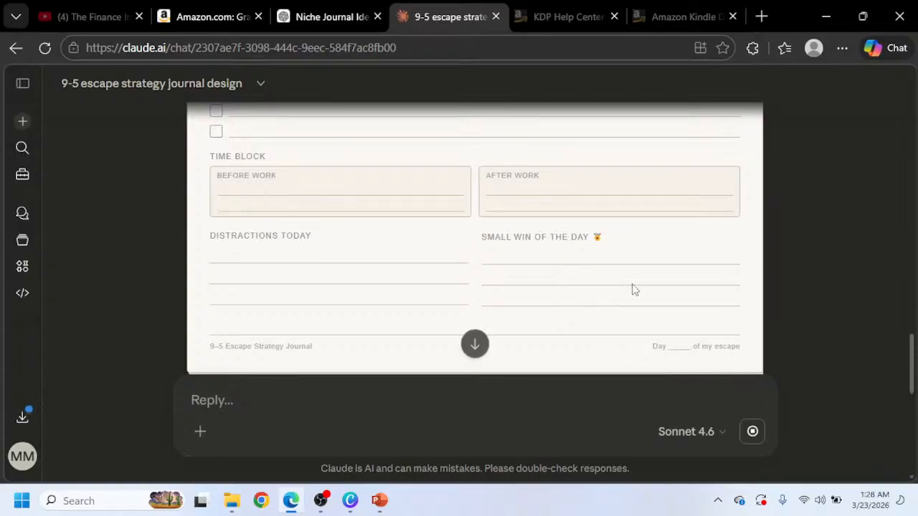
{"action": "scroll", "coordinate": [633, 289], "scroll_direction": "down", "scroll_amount": 3}
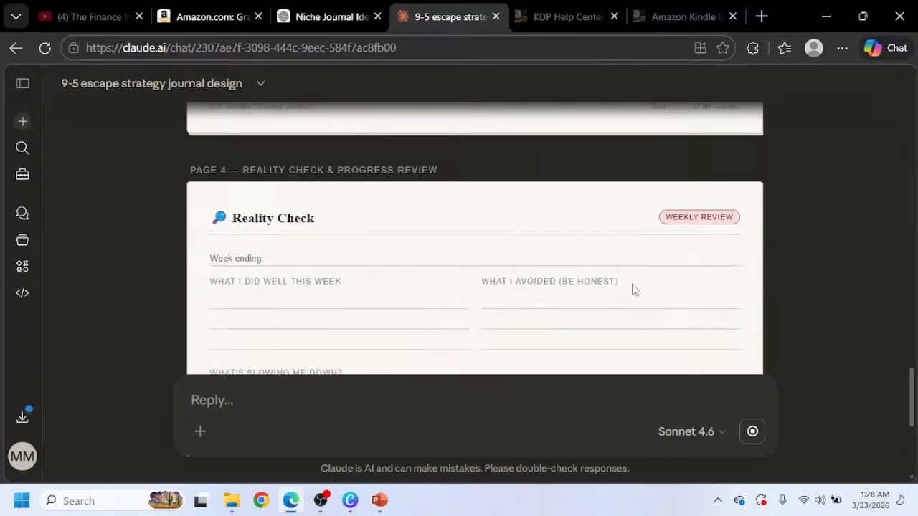
{"action": "scroll", "coordinate": [644, 280], "scroll_direction": "down", "scroll_amount": 5}
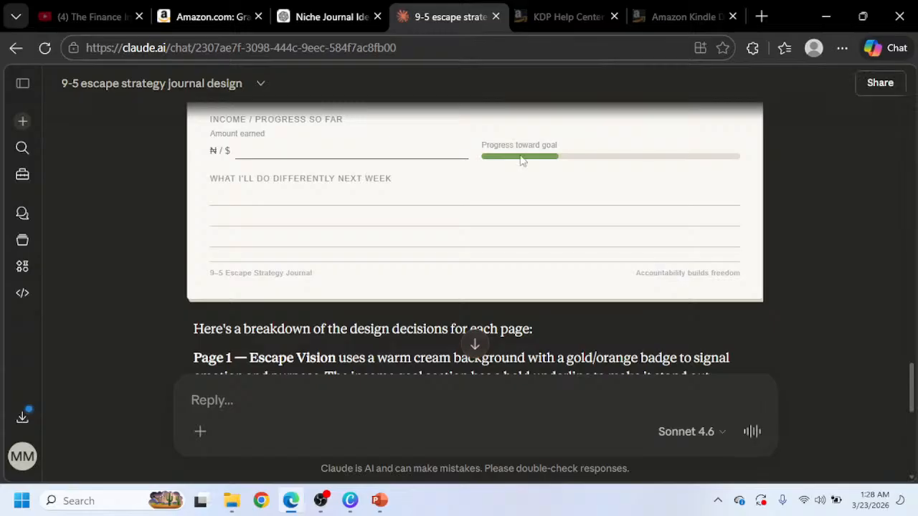
Scroll through Claude's four journal page mockups and its design breakdown to review them.
{"action": "scroll", "coordinate": [547, 205], "scroll_direction": "up", "scroll_amount": 1}
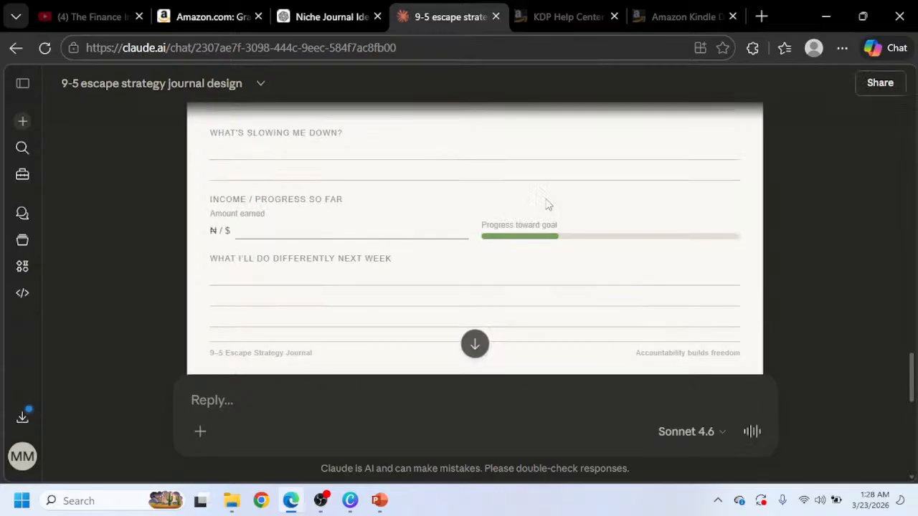
{"action": "scroll", "coordinate": [547, 204], "scroll_direction": "down", "scroll_amount": 2}
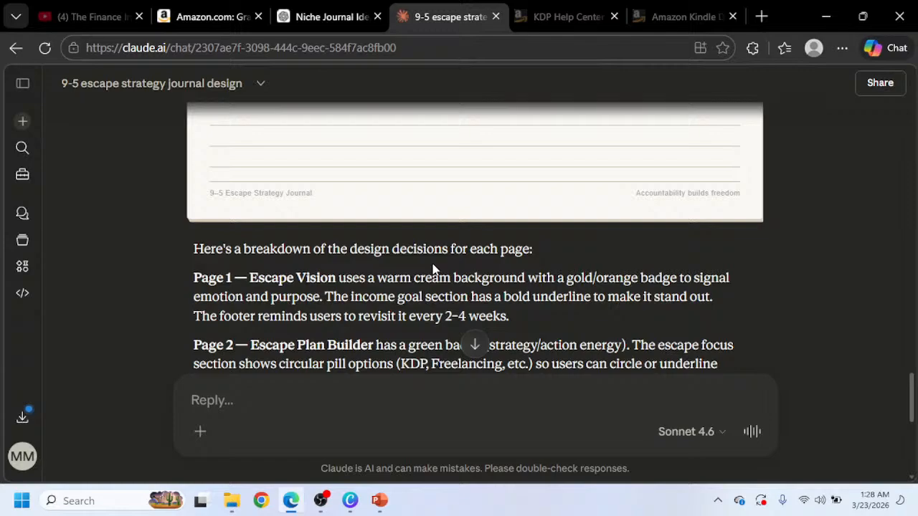
{"action": "scroll", "coordinate": [433, 265], "scroll_direction": "down", "scroll_amount": 5}
{"action": "scroll", "coordinate": [269, 337], "scroll_direction": "up", "scroll_amount": 18}
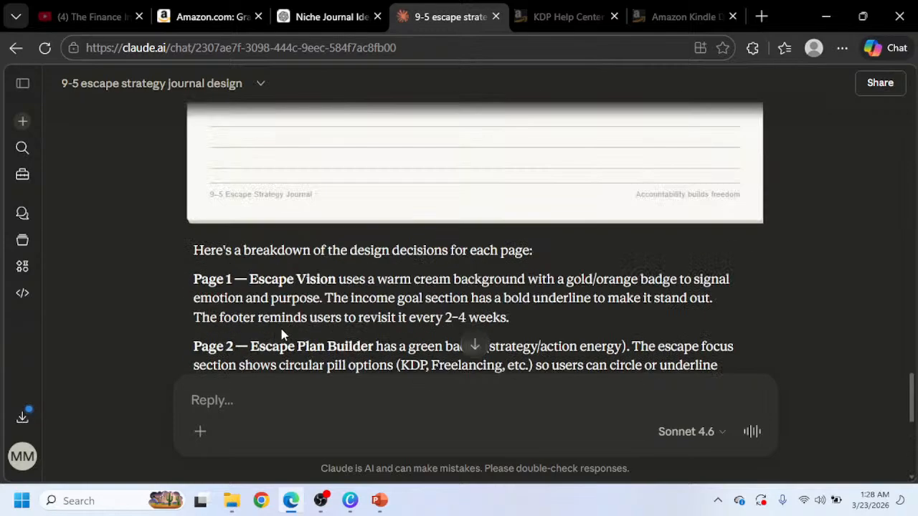
{"action": "scroll", "coordinate": [282, 333], "scroll_direction": "up", "scroll_amount": 15}
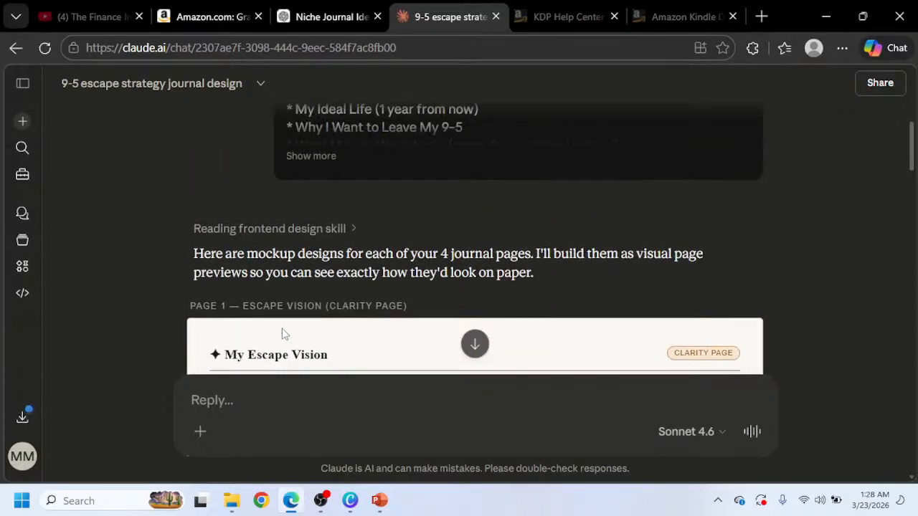
{"action": "scroll", "coordinate": [281, 334], "scroll_direction": "down", "scroll_amount": 15}
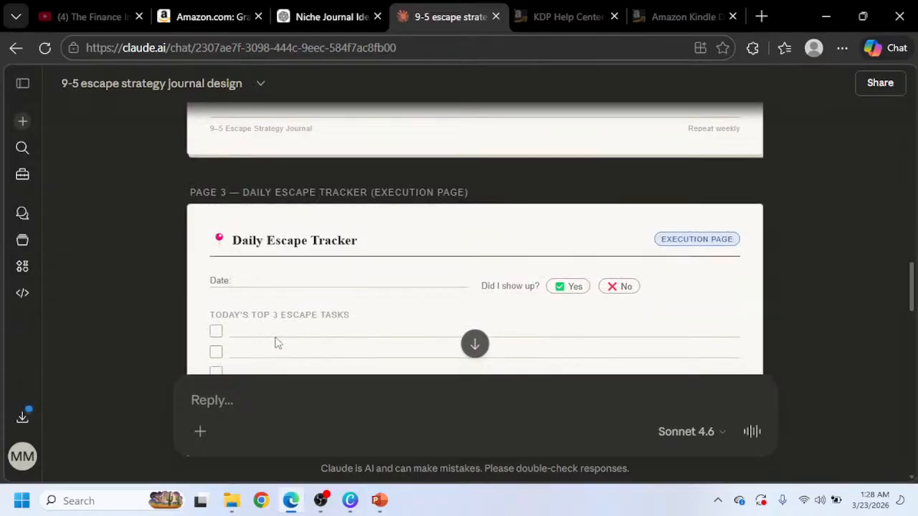
{"action": "scroll", "coordinate": [278, 343], "scroll_direction": "down", "scroll_amount": 3}
{"action": "scroll", "coordinate": [279, 343], "scroll_direction": "down", "scroll_amount": 8}
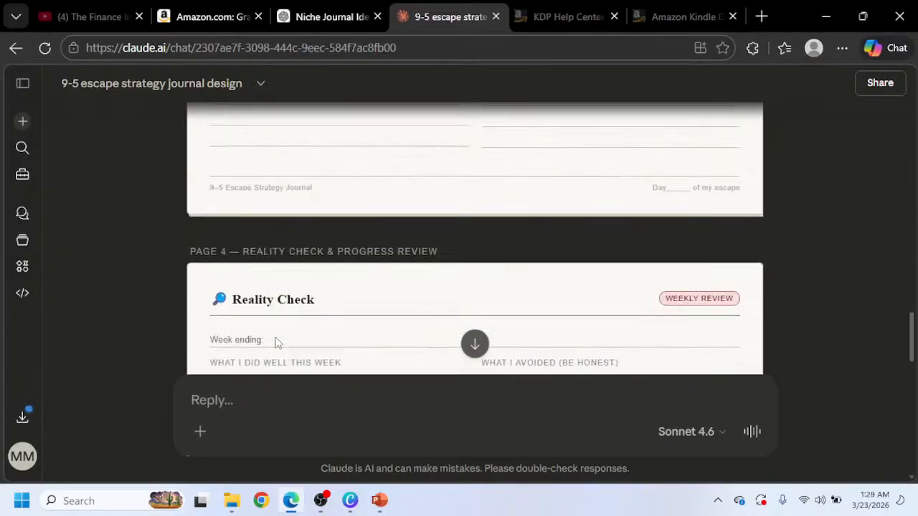
{"action": "scroll", "coordinate": [261, 376], "scroll_direction": "down", "scroll_amount": 4}
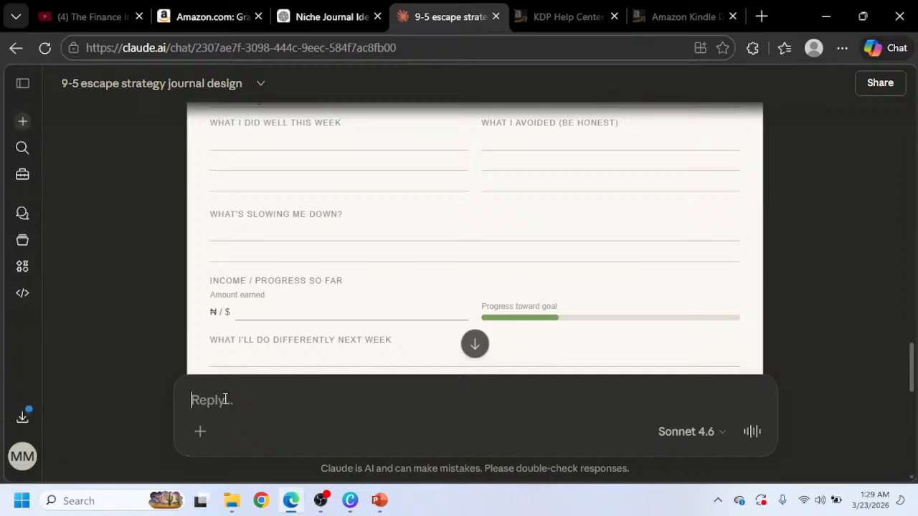
Start a reply to Claude: Nice but you should add a little bit of creativity to.
{"action": "type", "text": "Nic"}
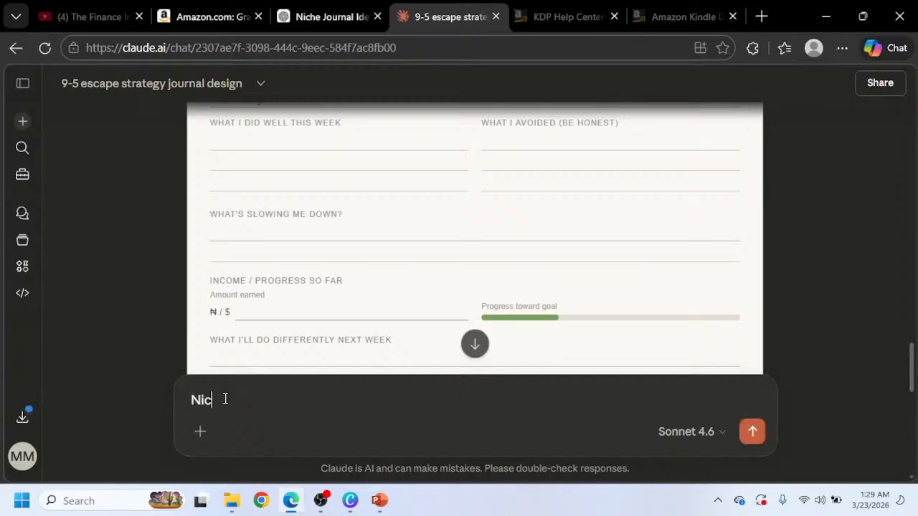
{"action": "type", "text": "e but i thought you "}
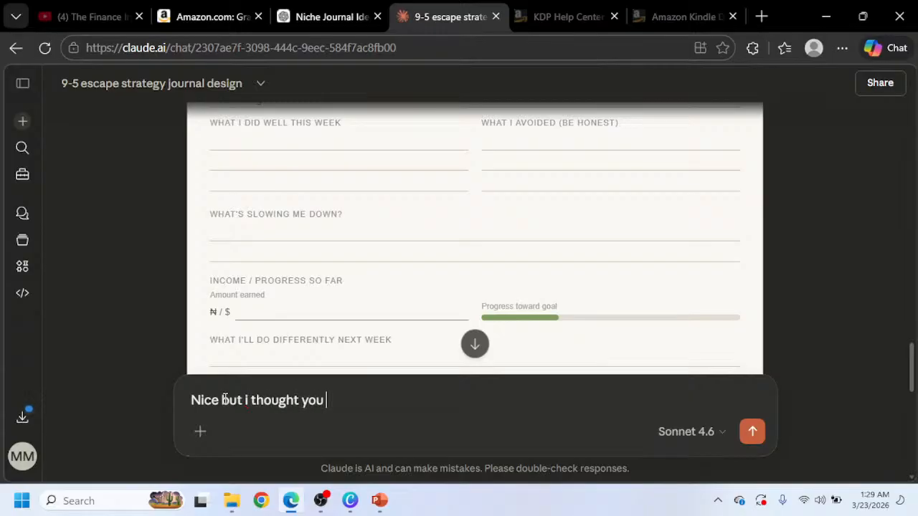
{"action": "type", "text": "m"}
{"action": "key", "text": "BackSpace"}
{"action": "key", "text": "BackSpace"}
{"action": "key", "text": "BackSpace"}
{"action": "key", "text": "BackSpace"}
{"action": "key", "text": "BackSpace"}
{"action": "key", "text": "BackSpace"}
{"action": "key", "text": "BackSpace"}
{"action": "key", "text": "BackSpace"}
{"action": "key", "text": "BackSpace"}
{"action": "key", "text": "BackSpace"}
{"action": "key", "text": "BackSpace"}
{"action": "key", "text": "BackSpace"}
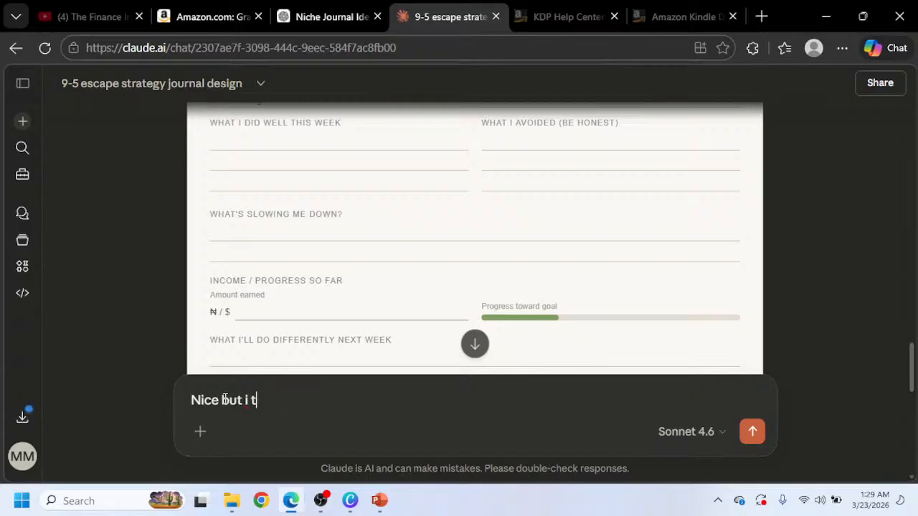
{"action": "key", "text": "BackSpace"}
{"action": "type", "text": "you shou"}
{"action": "type", "text": "ld "}
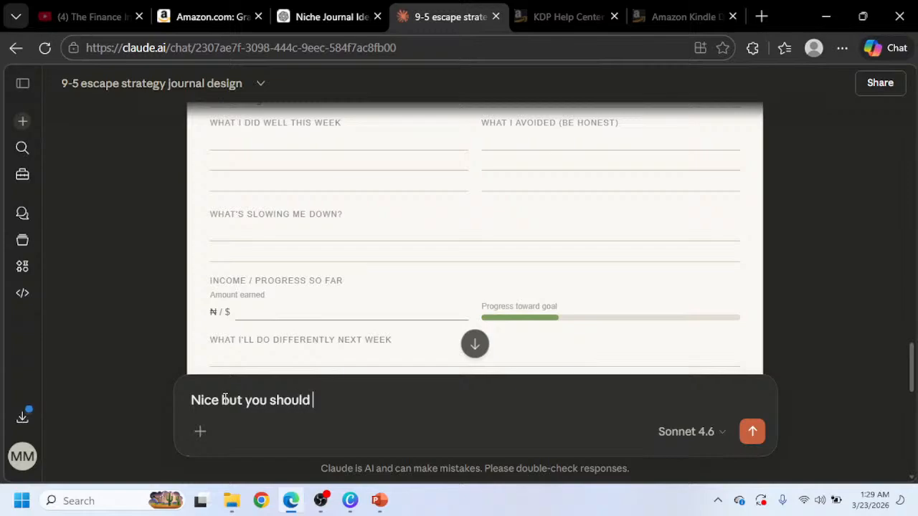
{"action": "type", "text": "add a little n"}
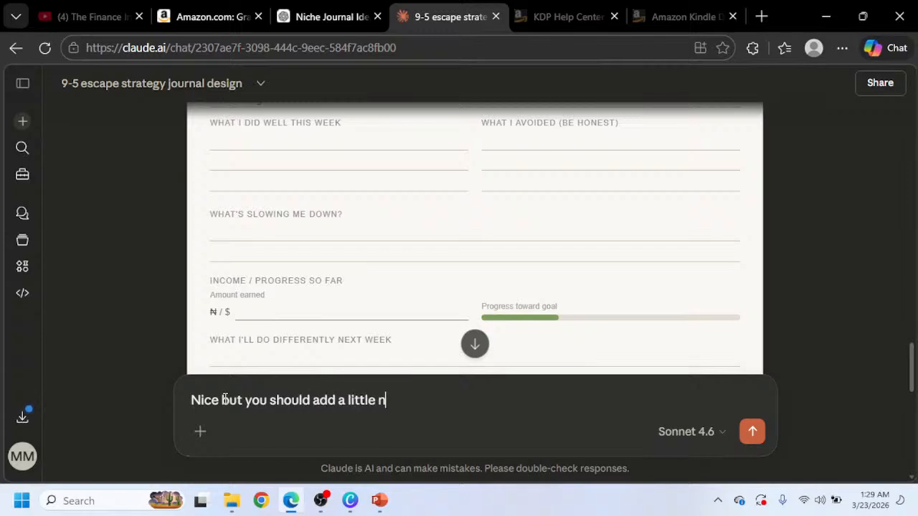
{"action": "key", "text": "BackSpace"}
{"action": "type", "text": "bit of creativi"}
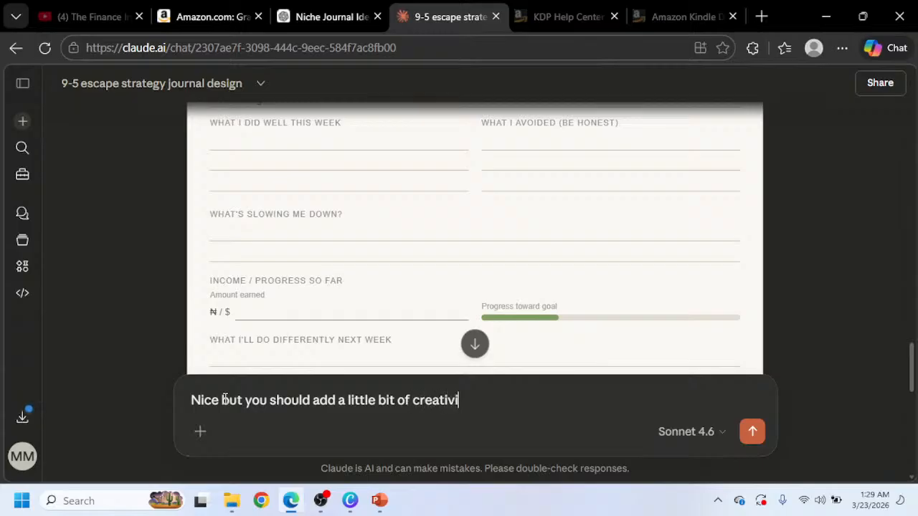
{"action": "type", "text": "ty to it. It"}
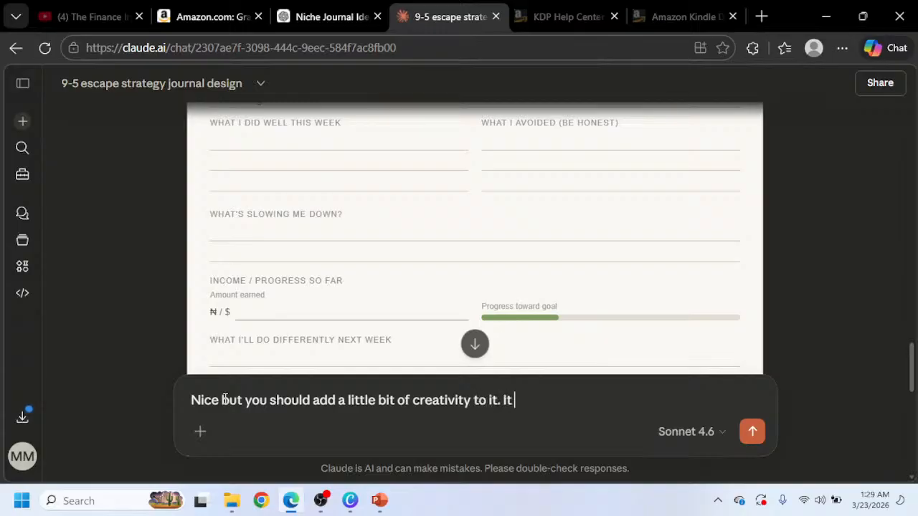
Continue the reply: it. The pages look bland. However, still keep the creativity minimalistic but really unique.
{"action": "key", "text": "BackSpace"}
{"action": "key", "text": "BackSpace"}
{"action": "type", "text": "The pages look"}
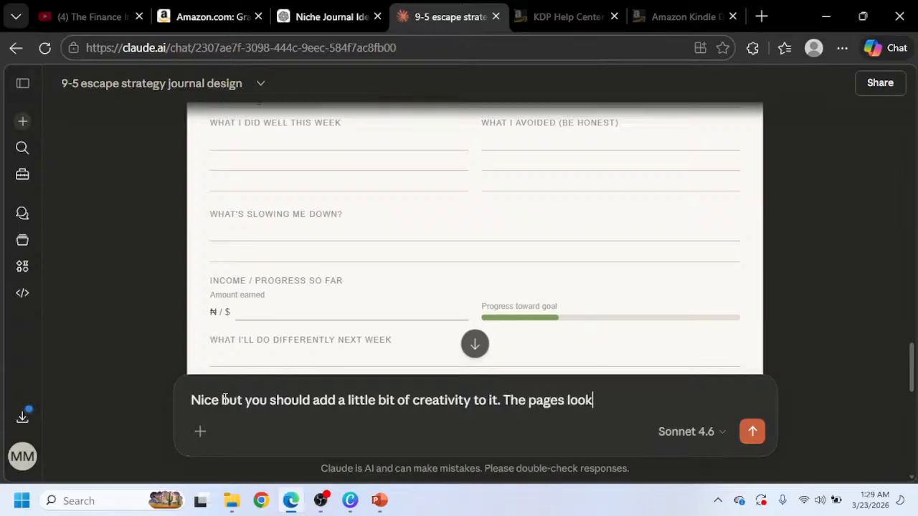
{"action": "type", "text": " bland. Howev"}
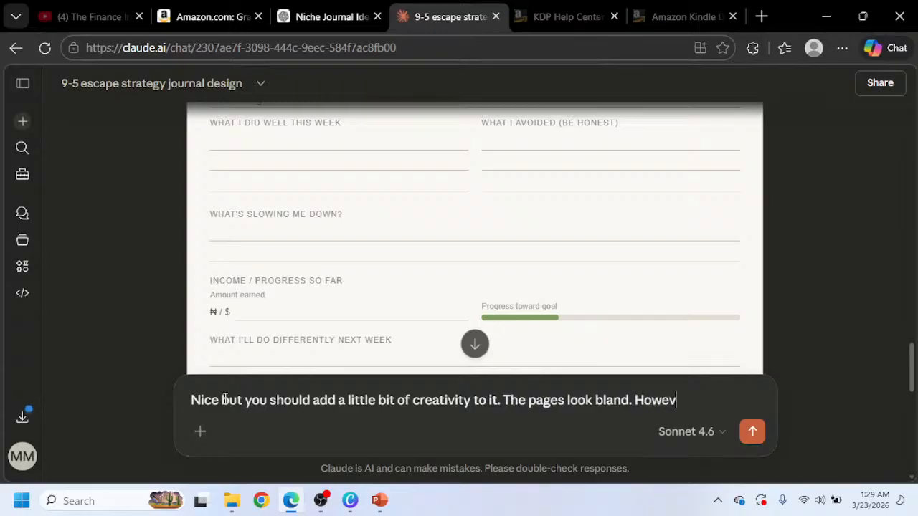
{"action": "type", "text": "er, still k"}
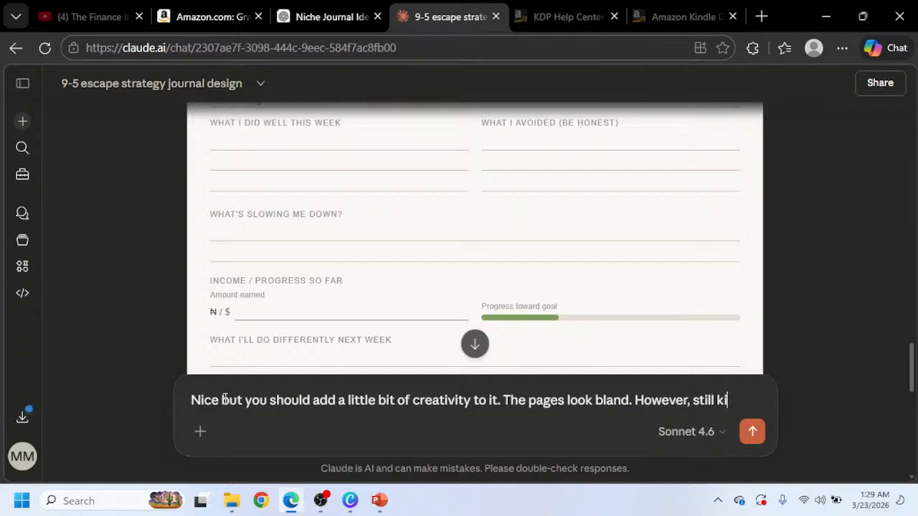
{"action": "type", "text": "eep i"}
{"action": "key", "text": "BackSpace"}
{"action": "type", "text": "the creati"}
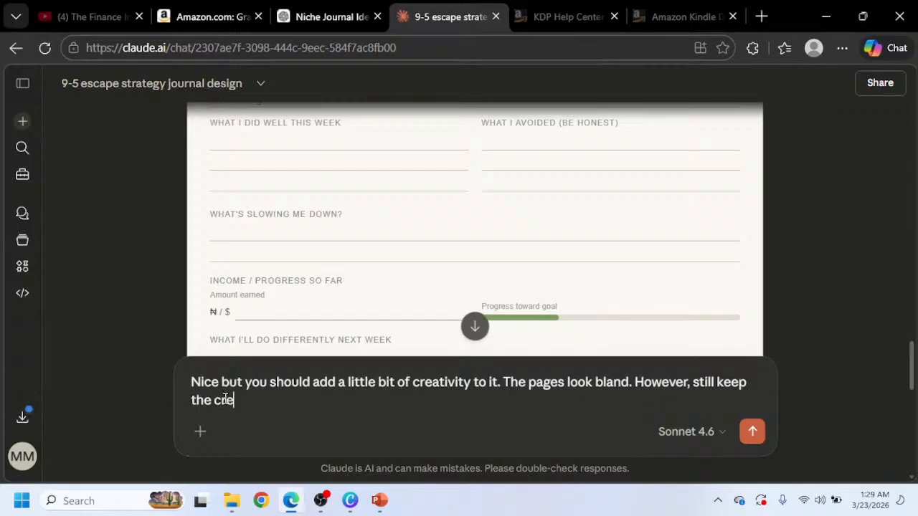
{"action": "type", "text": "vity minima"}
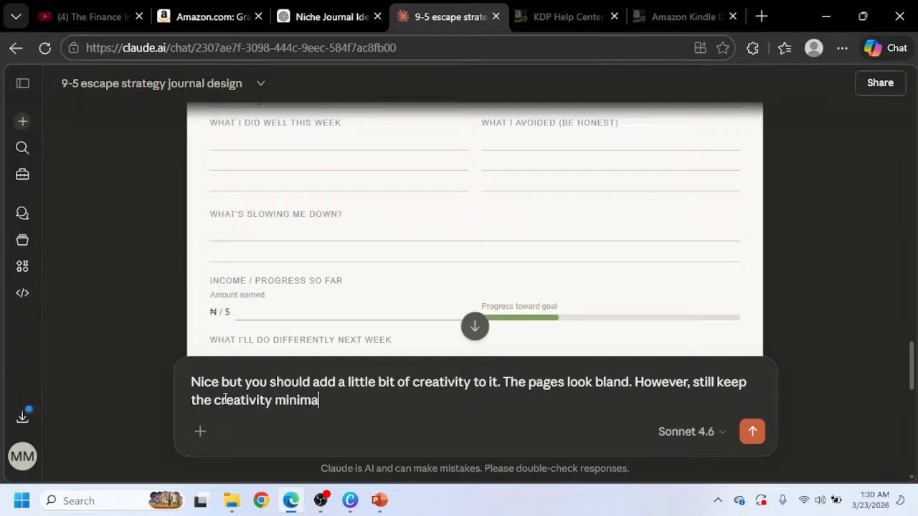
{"action": "type", "text": "listic but "}
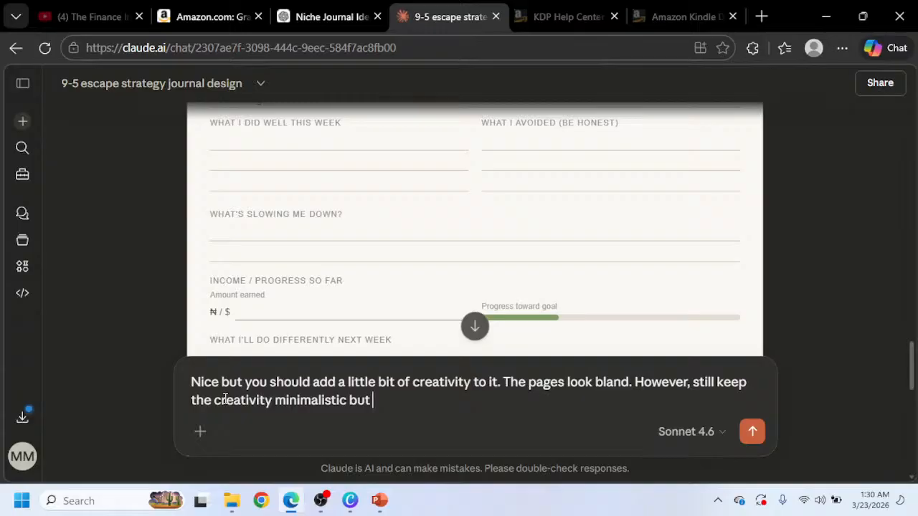
{"action": "type", "text": "really unique"}
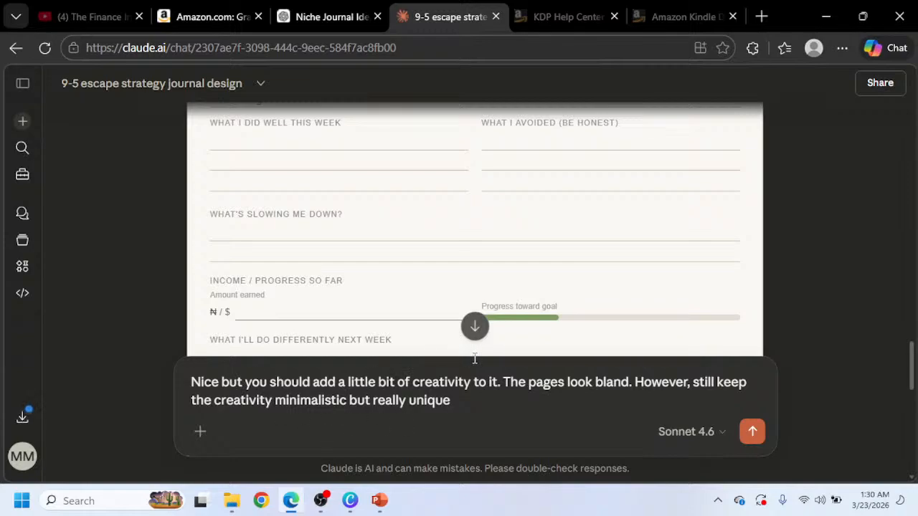
Change "it" to "them" in the reply and send the message to Claude.
{"action": "left_click", "coordinate": [492, 383]}
{"action": "key", "text": "BackSpace"}
{"action": "type", "text": "them"}
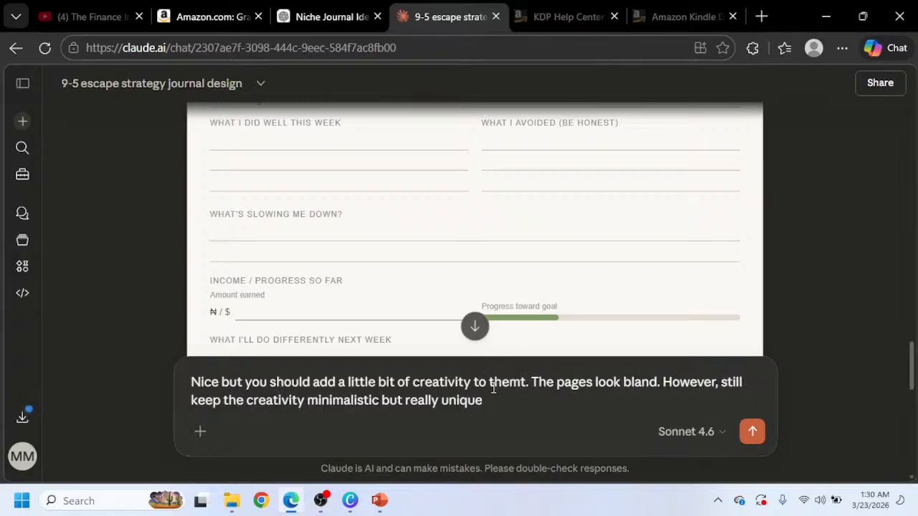
{"action": "key", "text": "Delete"}
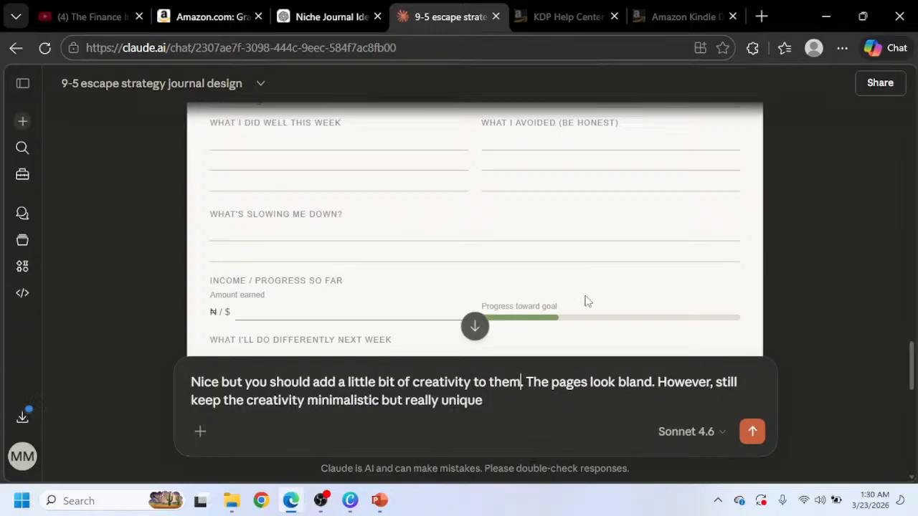
{"action": "left_click", "coordinate": [747, 436]}
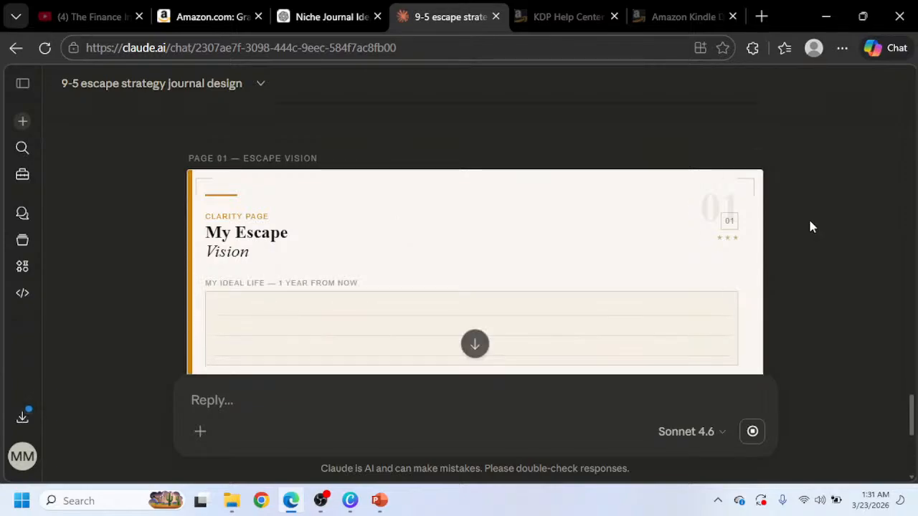
Scroll through Claude's revised, more creative designs for each journal page to review them.
{"action": "scroll", "coordinate": [811, 227], "scroll_direction": "down", "scroll_amount": 2}
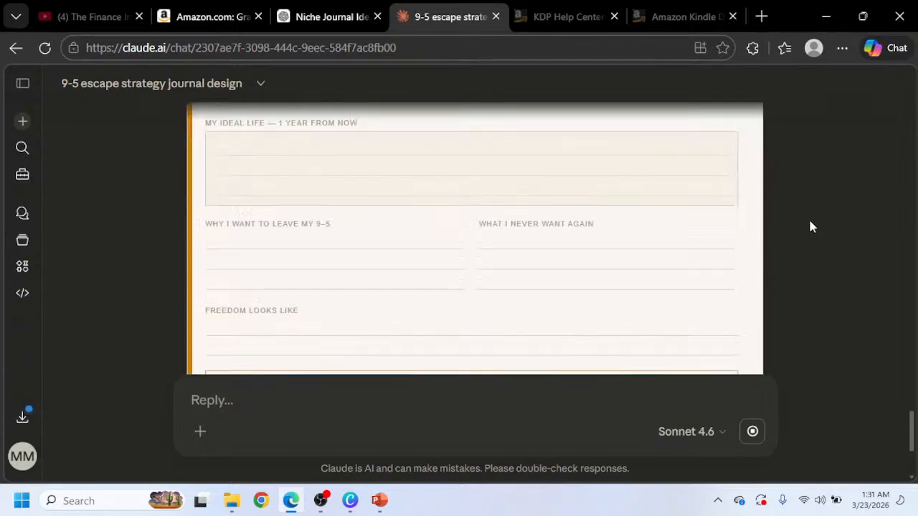
{"action": "scroll", "coordinate": [796, 244], "scroll_direction": "down", "scroll_amount": 1}
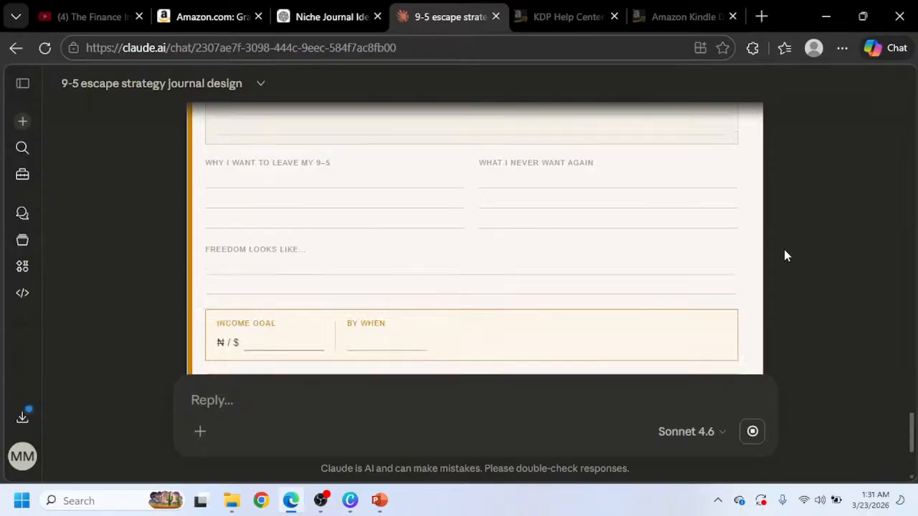
{"action": "scroll", "coordinate": [557, 270], "scroll_direction": "up", "scroll_amount": 1}
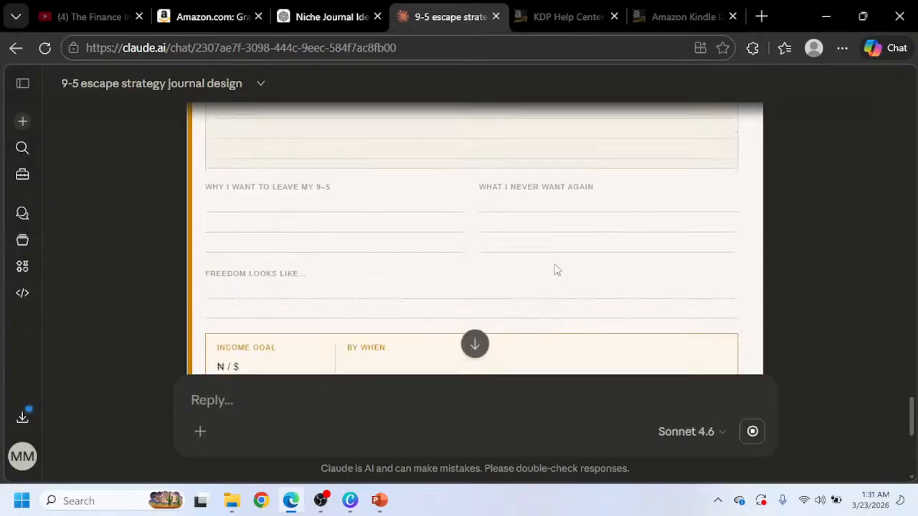
{"action": "scroll", "coordinate": [557, 270], "scroll_direction": "down", "scroll_amount": 5}
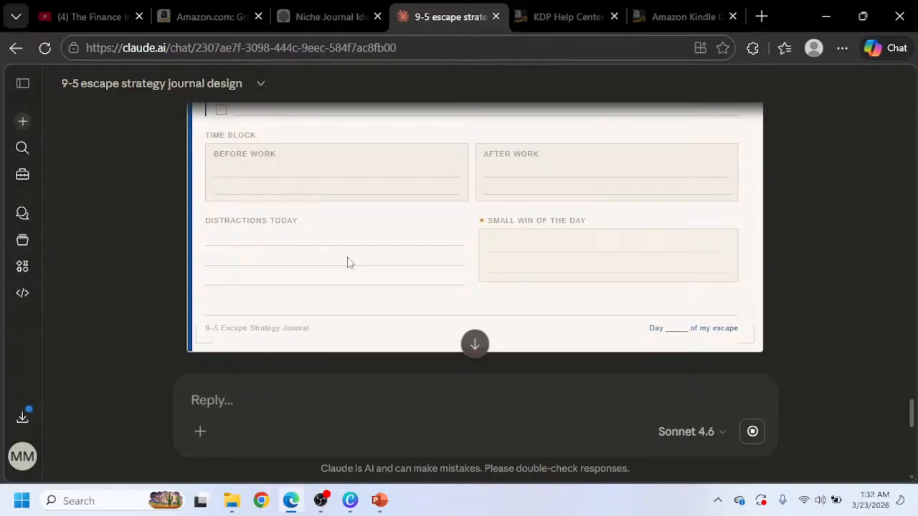
{"action": "scroll", "coordinate": [361, 258], "scroll_direction": "down", "scroll_amount": 5}
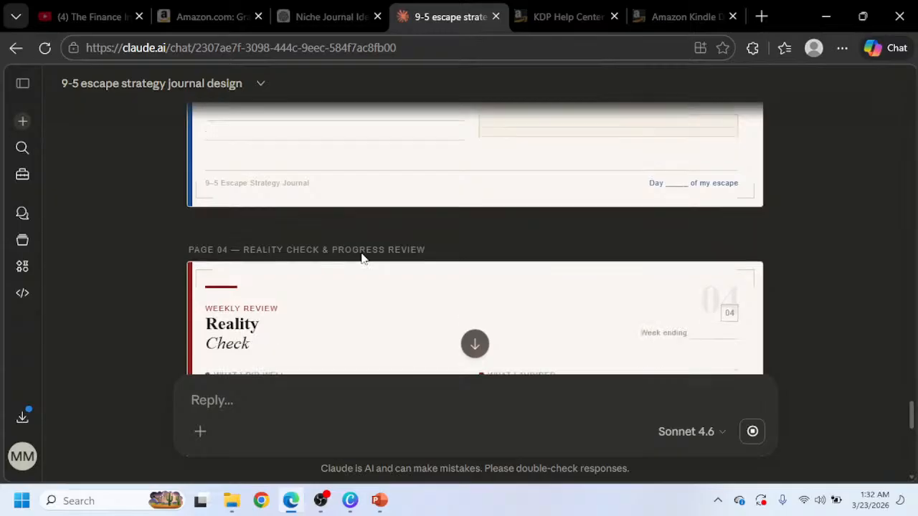
{"action": "scroll", "coordinate": [360, 258], "scroll_direction": "down", "scroll_amount": 2}
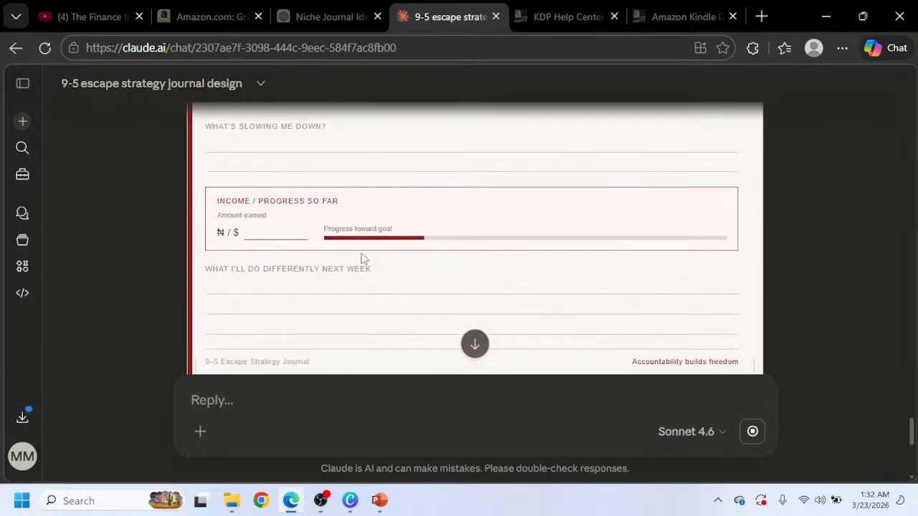
{"action": "scroll", "coordinate": [463, 240], "scroll_direction": "down", "scroll_amount": 1}
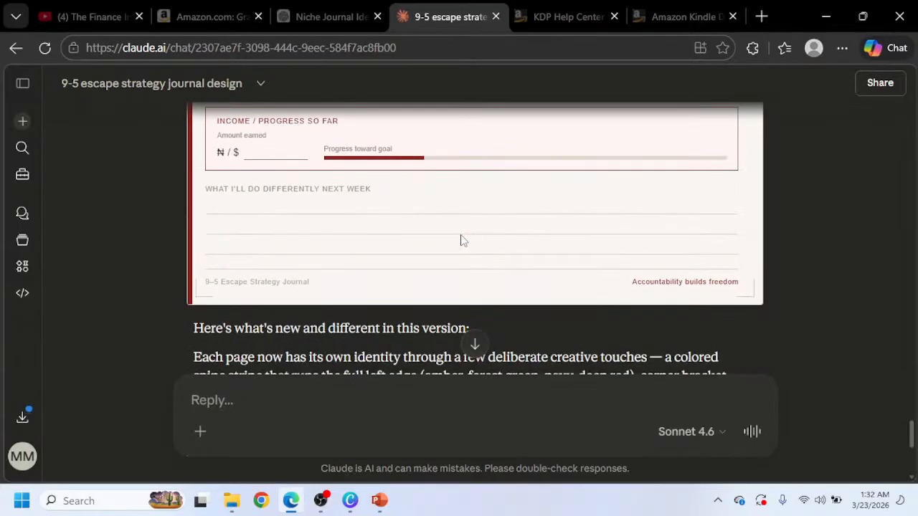
{"action": "scroll", "coordinate": [455, 244], "scroll_direction": "down", "scroll_amount": 2}
{"action": "scroll", "coordinate": [425, 249], "scroll_direction": "up", "scroll_amount": 1}
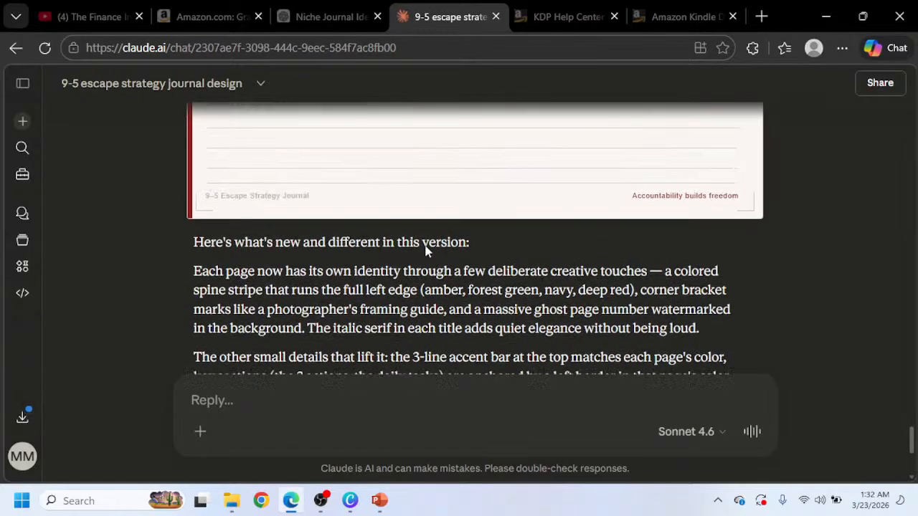
{"action": "scroll", "coordinate": [476, 158], "scroll_direction": "up", "scroll_amount": 5}
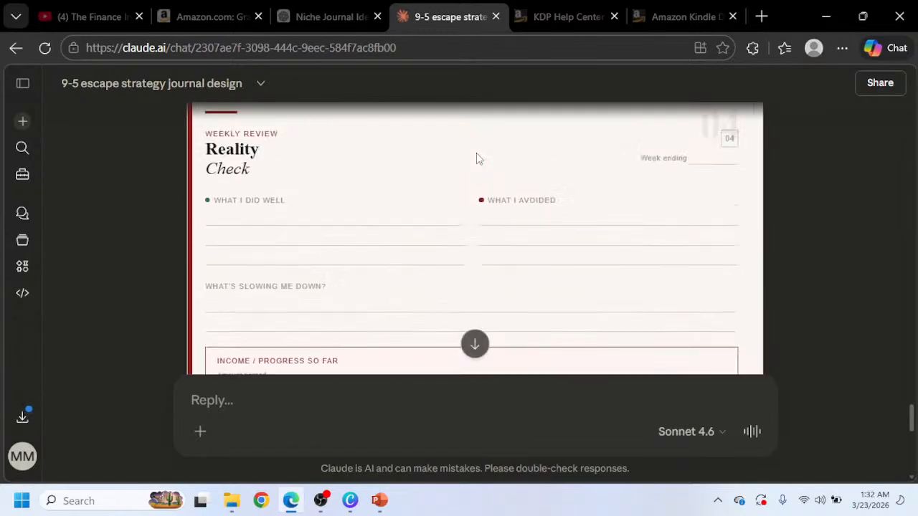
{"action": "scroll", "coordinate": [454, 207], "scroll_direction": "up", "scroll_amount": 10}
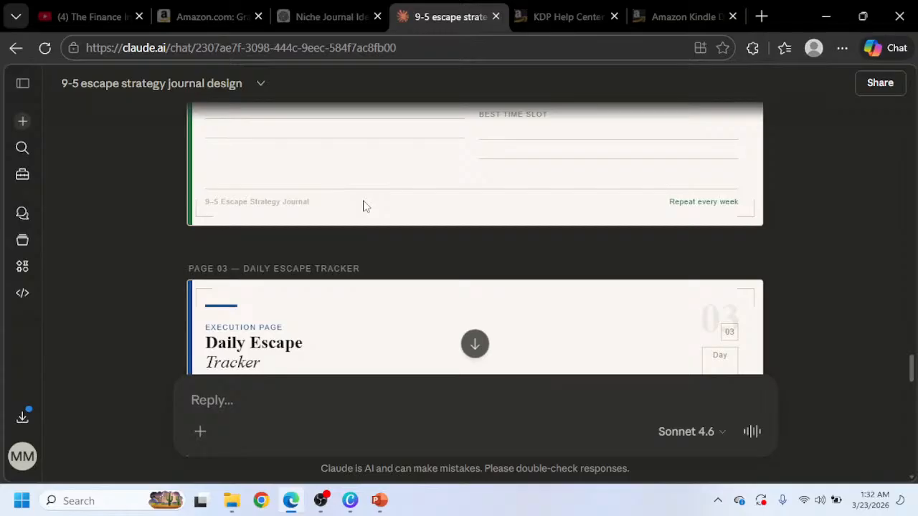
{"action": "scroll", "coordinate": [364, 205], "scroll_direction": "up", "scroll_amount": 5}
{"action": "scroll", "coordinate": [367, 201], "scroll_direction": "up", "scroll_amount": 8}
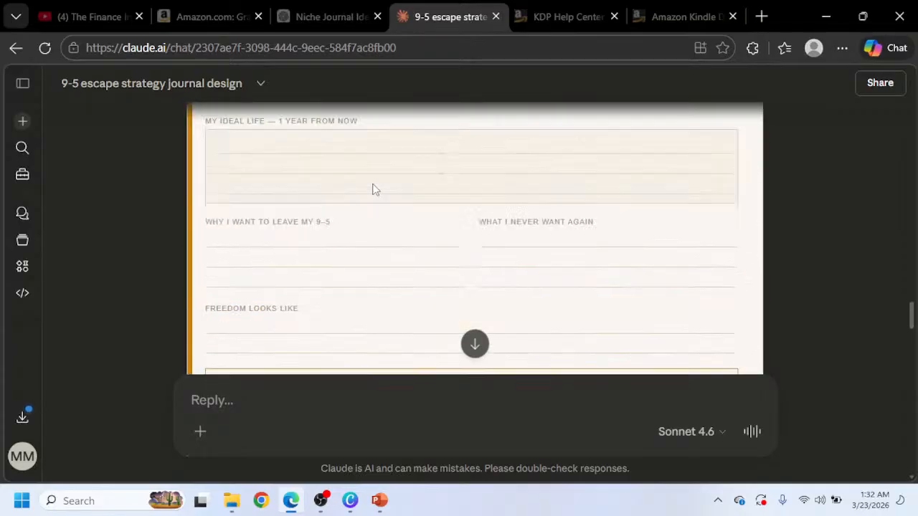
Review the Escape Vision and Escape Plan Builder pages in Claude's revised journal design.
{"action": "scroll", "coordinate": [373, 188], "scroll_direction": "up", "scroll_amount": 7}
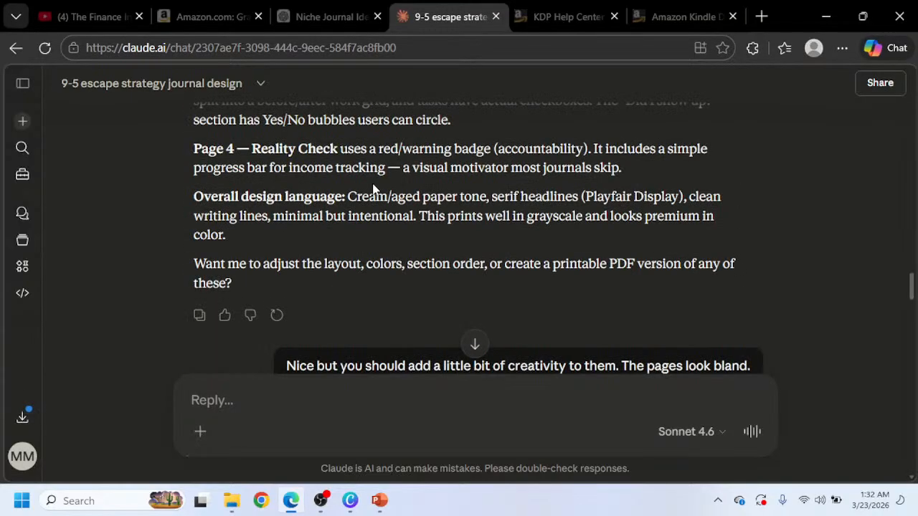
{"action": "scroll", "coordinate": [373, 188], "scroll_direction": "down", "scroll_amount": 10}
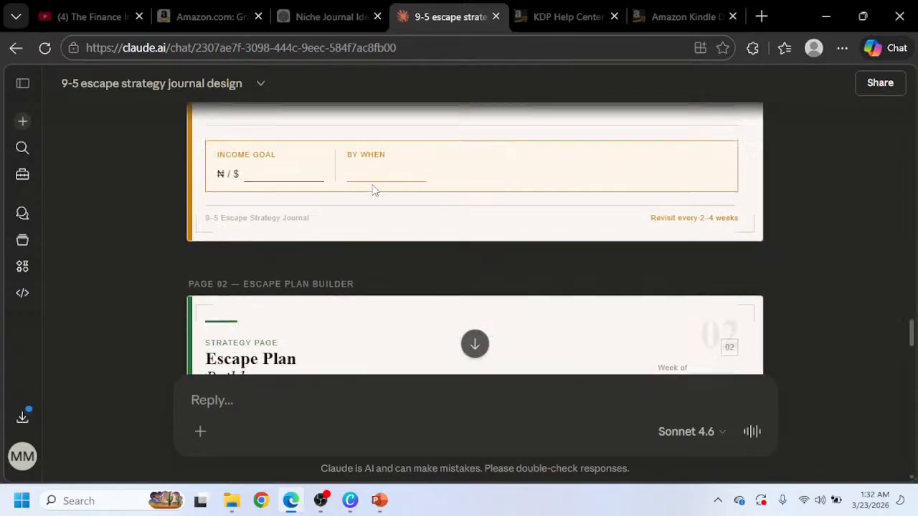
{"action": "scroll", "coordinate": [372, 188], "scroll_direction": "up", "scroll_amount": 7}
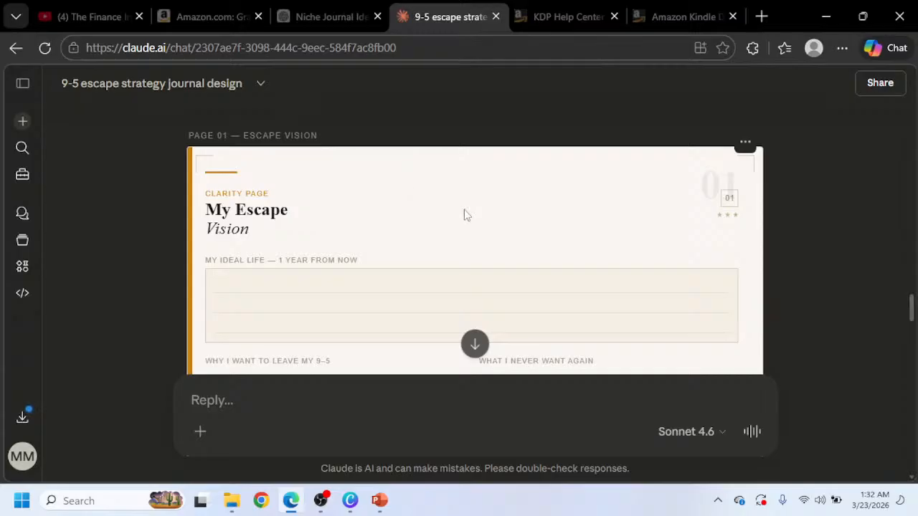
{"action": "scroll", "coordinate": [463, 213], "scroll_direction": "down", "scroll_amount": 2}
{"action": "scroll", "coordinate": [492, 215], "scroll_direction": "up", "scroll_amount": 3}
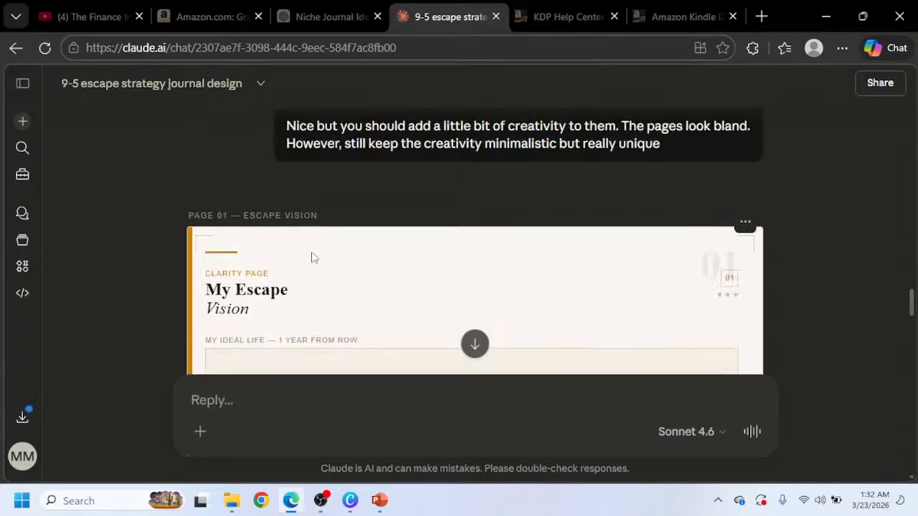
{"action": "scroll", "coordinate": [316, 248], "scroll_direction": "up", "scroll_amount": 5}
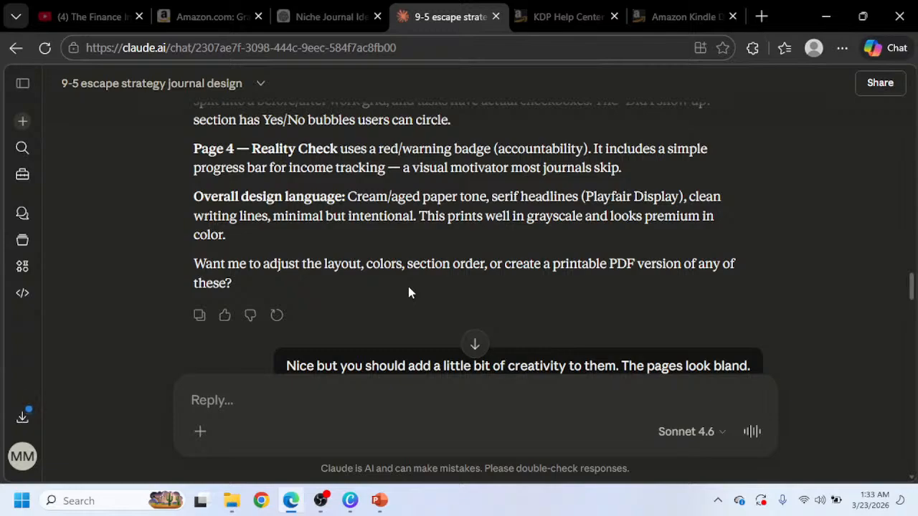
{"action": "scroll", "coordinate": [454, 258], "scroll_direction": "down", "scroll_amount": 2}
{"action": "scroll", "coordinate": [454, 262], "scroll_direction": "down", "scroll_amount": 5}
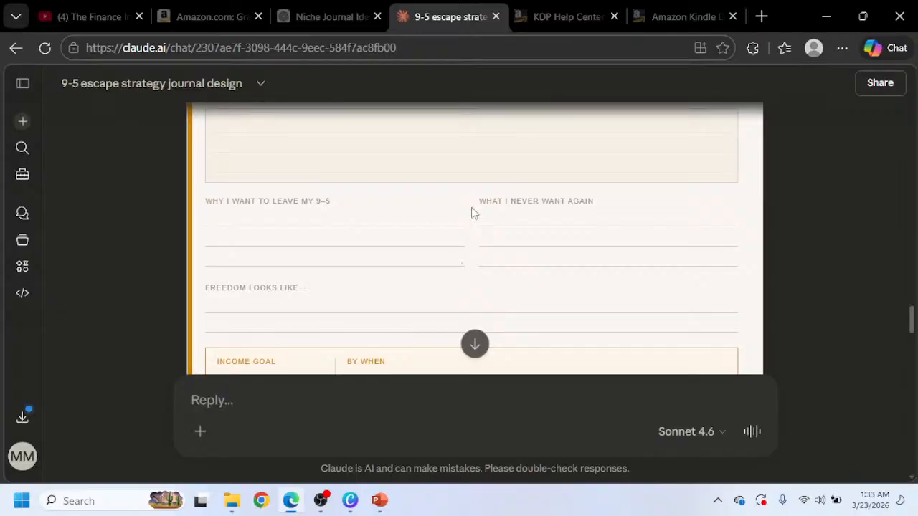
{"action": "scroll", "coordinate": [471, 213], "scroll_direction": "down", "scroll_amount": 5}
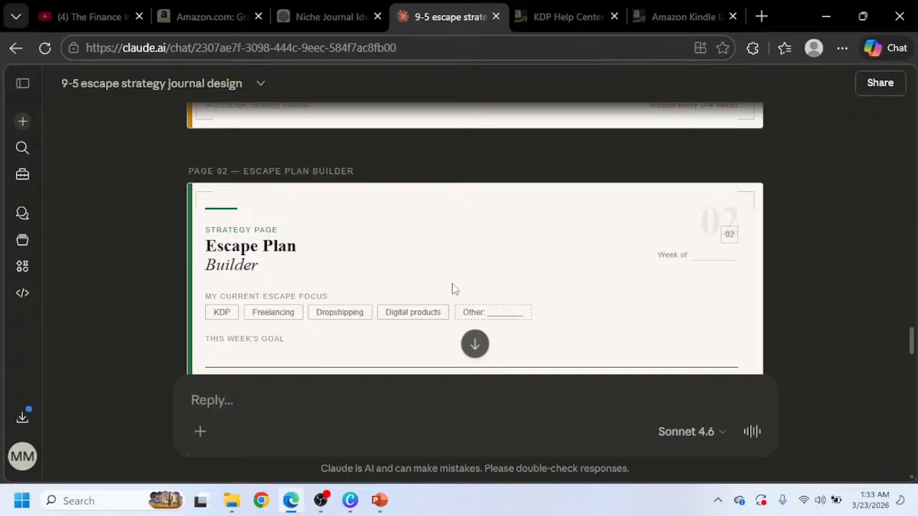
{"action": "scroll", "coordinate": [391, 337], "scroll_direction": "down", "scroll_amount": 1}
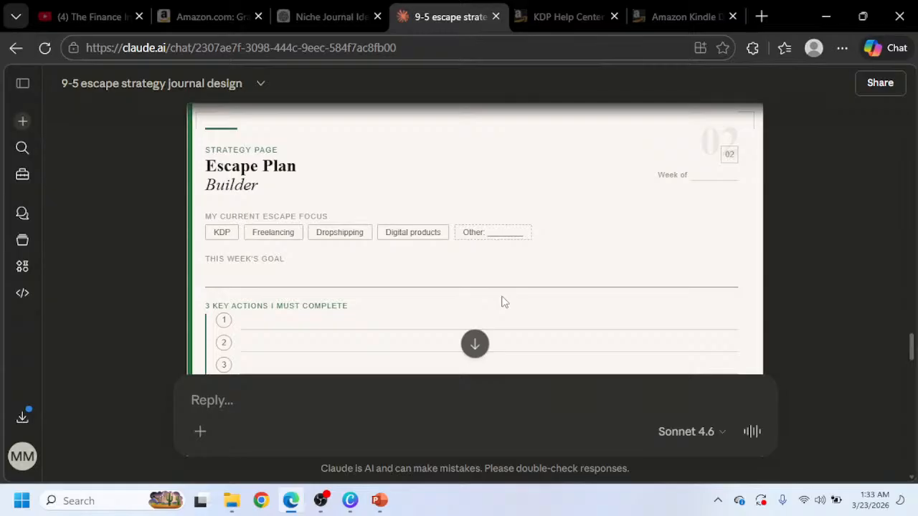
Switch to Canva and create a new custom-size design 6 in wide by 9 in high.
{"action": "left_click", "coordinate": [359, 499]}
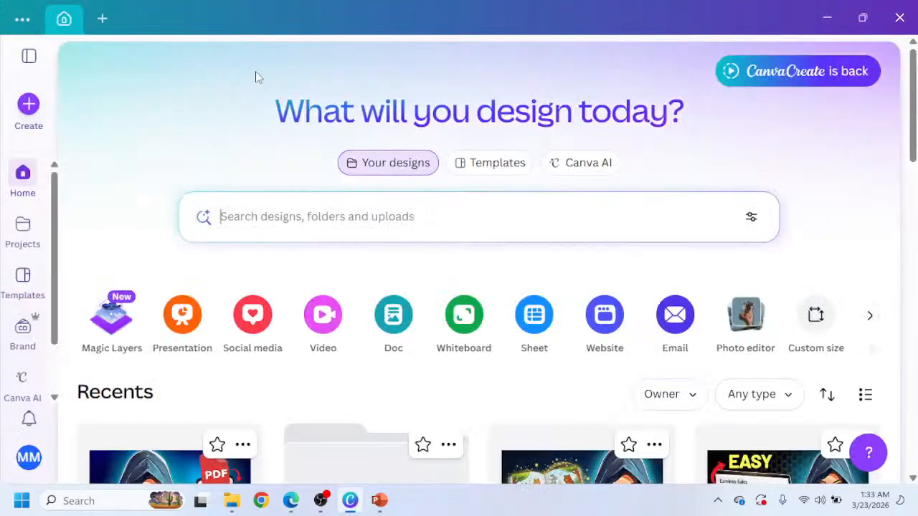
{"action": "left_click", "coordinate": [104, 16]}
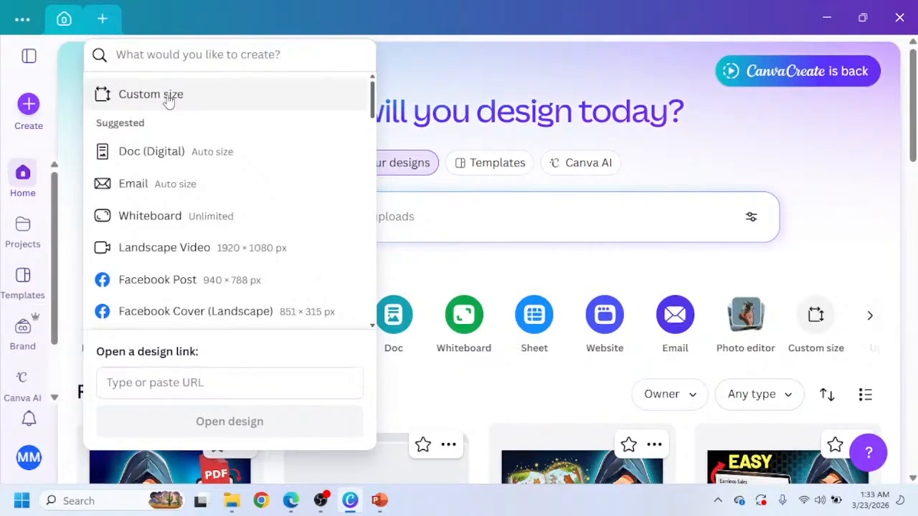
{"action": "left_click", "coordinate": [166, 96]}
{"action": "left_click", "coordinate": [297, 128]}
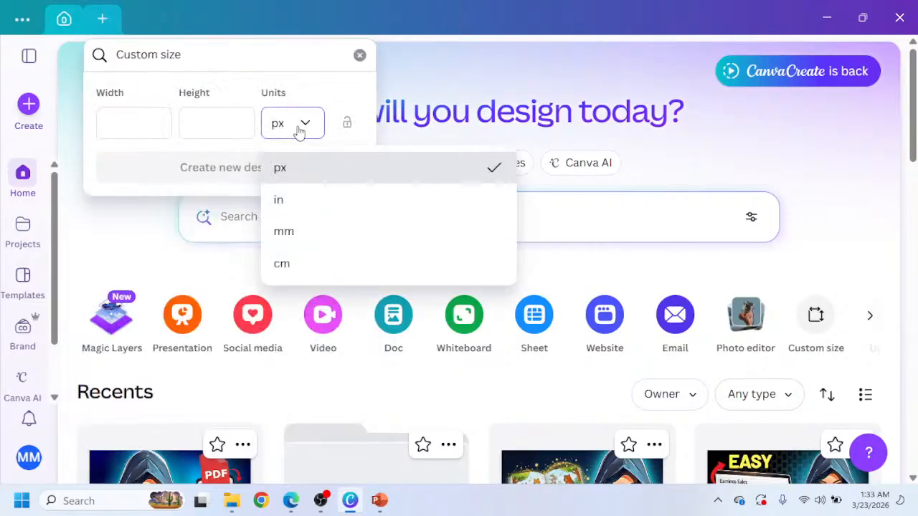
{"action": "left_click", "coordinate": [317, 197]}
{"action": "left_click", "coordinate": [117, 121]}
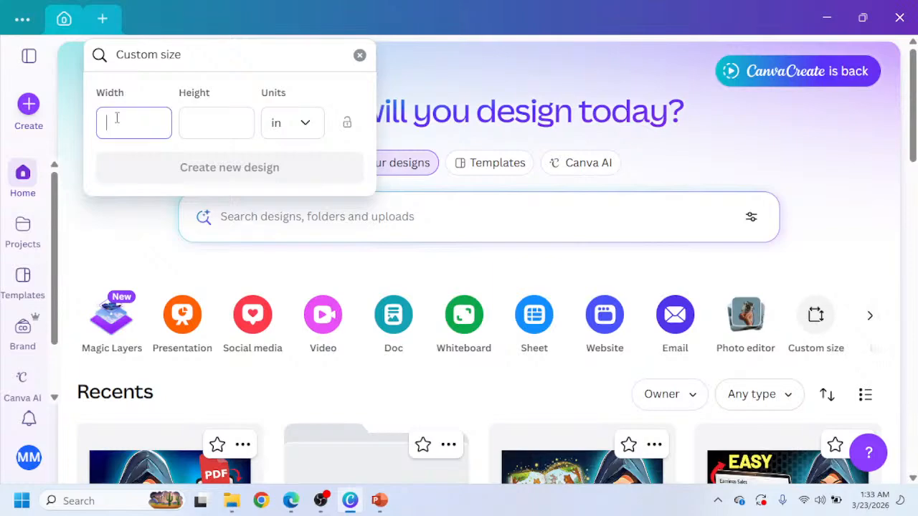
{"action": "type", "text": "6"}
{"action": "left_click", "coordinate": [201, 122]}
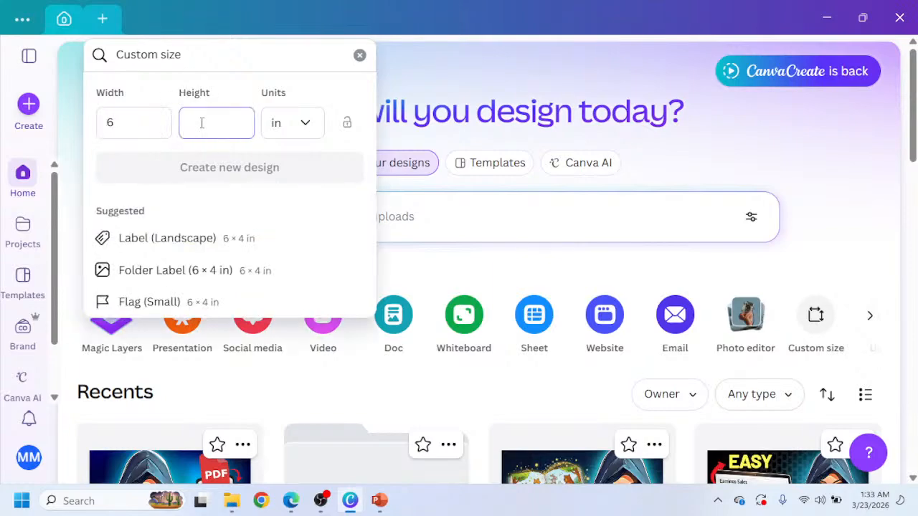
{"action": "type", "text": "9"}
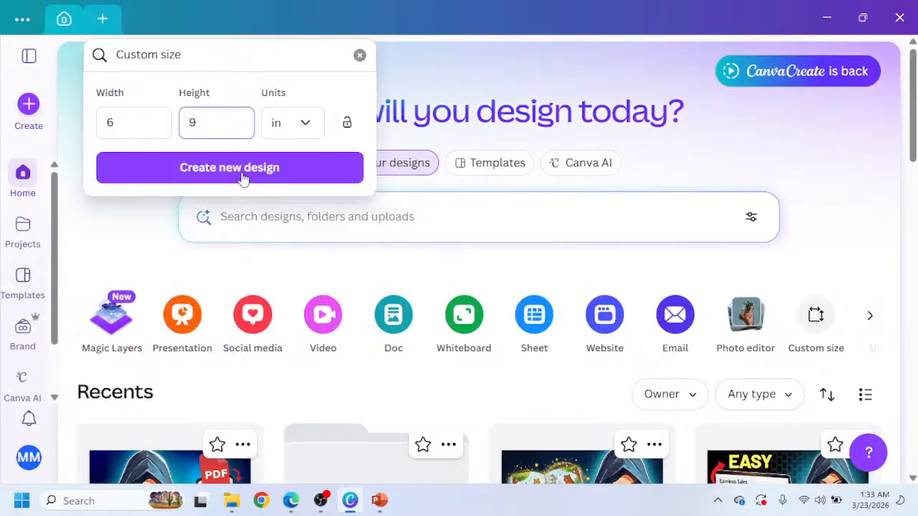
{"action": "left_click", "coordinate": [244, 179]}
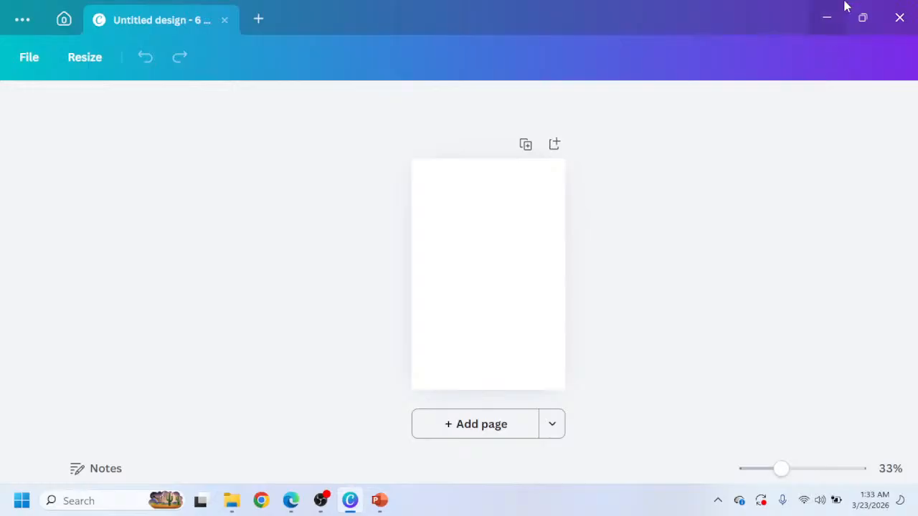
Return to the browser and open the Self-Love Journal for Teen Girls Amazon listing in a new tab.
{"action": "left_click", "coordinate": [830, 18]}
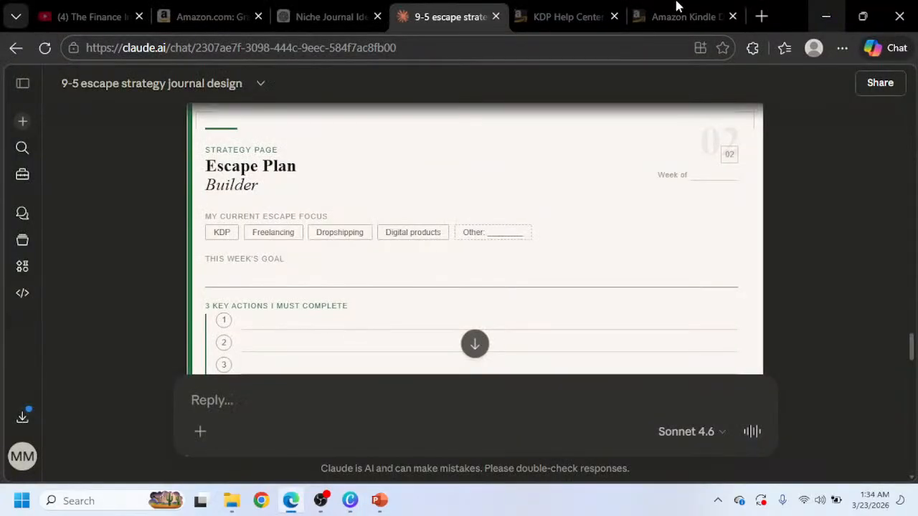
{"action": "left_click", "coordinate": [217, 12]}
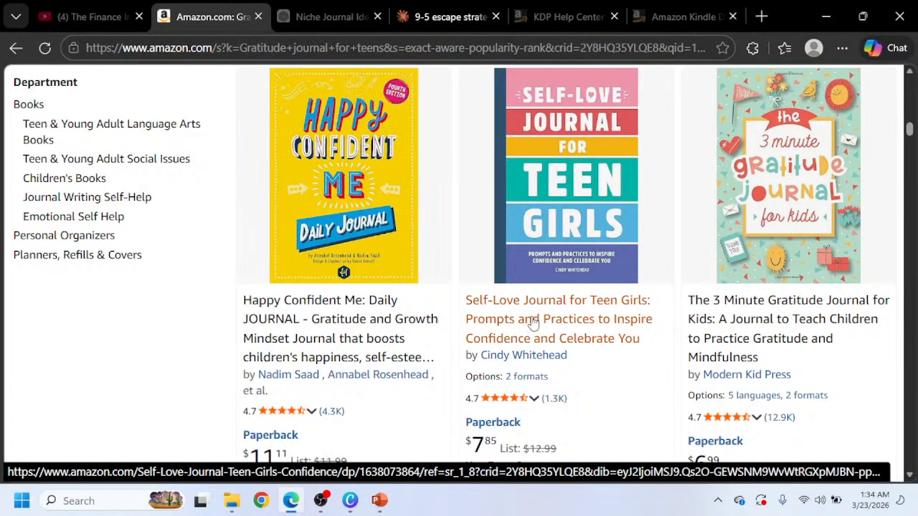
{"action": "right_click", "coordinate": [532, 324]}
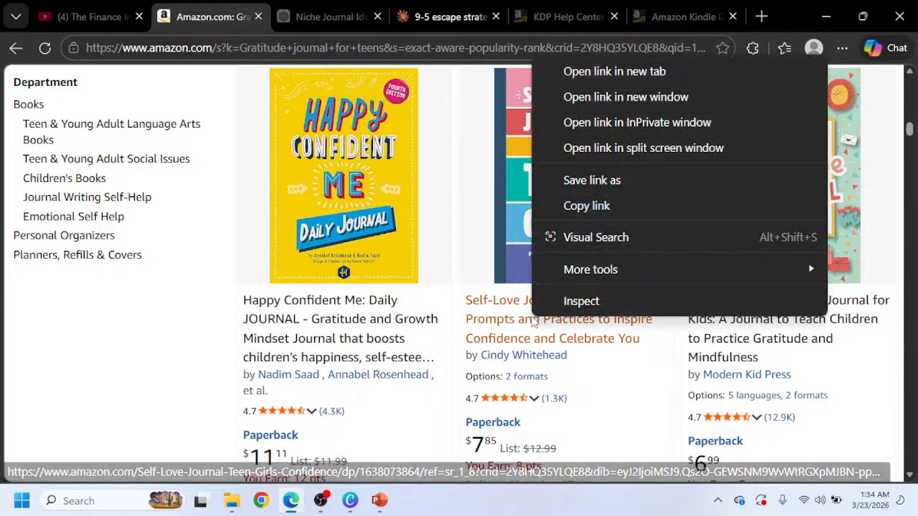
{"action": "left_click", "coordinate": [636, 73]}
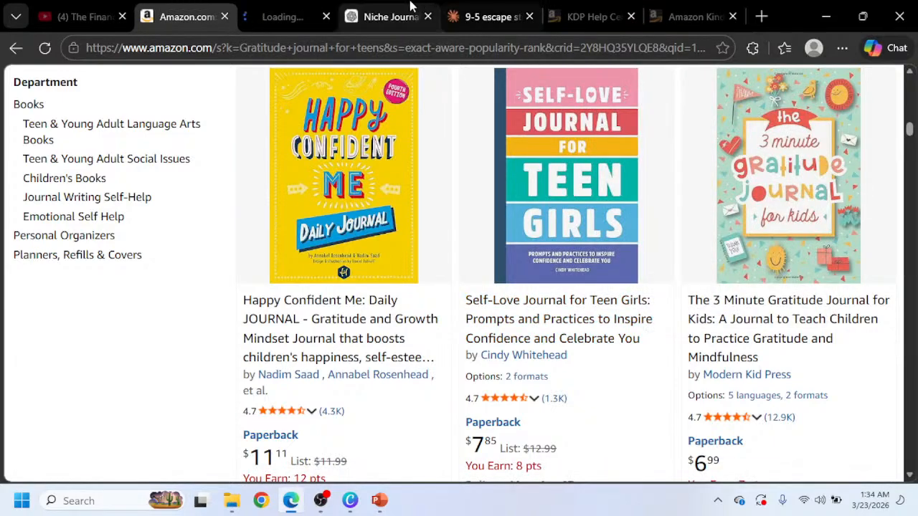
{"action": "left_click", "coordinate": [291, 17]}
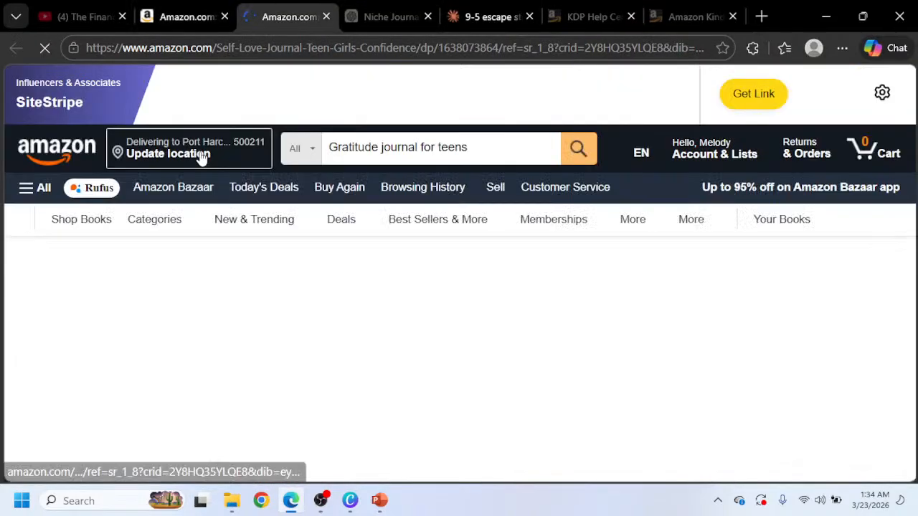
Scroll through the listing's description and product details, including print length and dimensions.
{"action": "scroll", "coordinate": [179, 287], "scroll_direction": "down", "scroll_amount": 4}
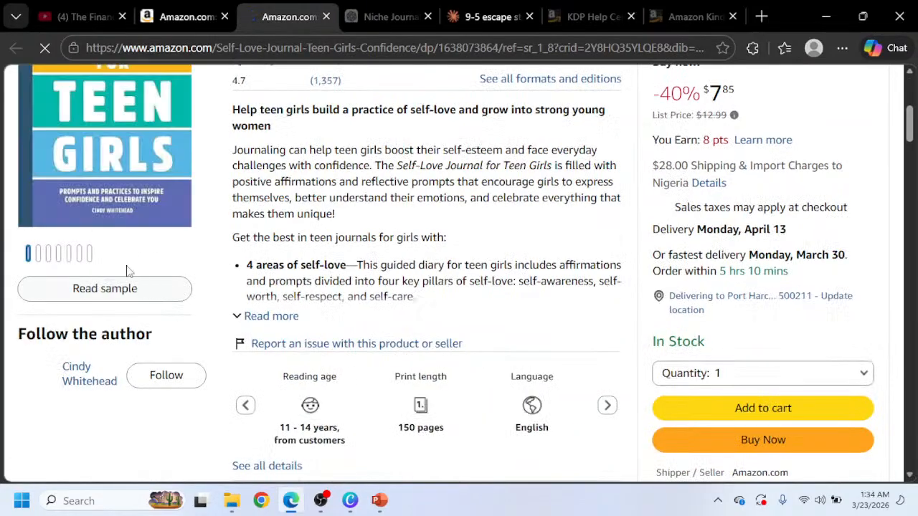
{"action": "scroll", "coordinate": [262, 240], "scroll_direction": "down", "scroll_amount": 8}
{"action": "scroll", "coordinate": [267, 263], "scroll_direction": "up", "scroll_amount": 6}
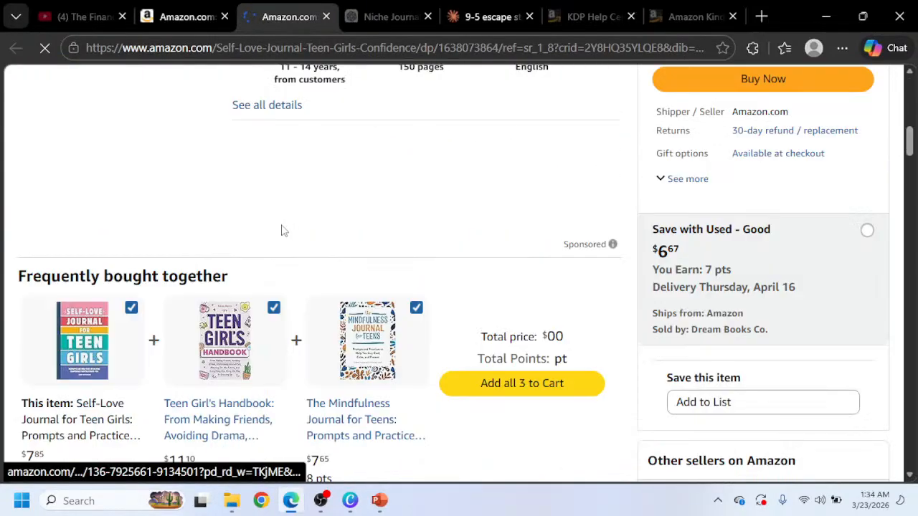
{"action": "scroll", "coordinate": [467, 240], "scroll_direction": "up", "scroll_amount": 2}
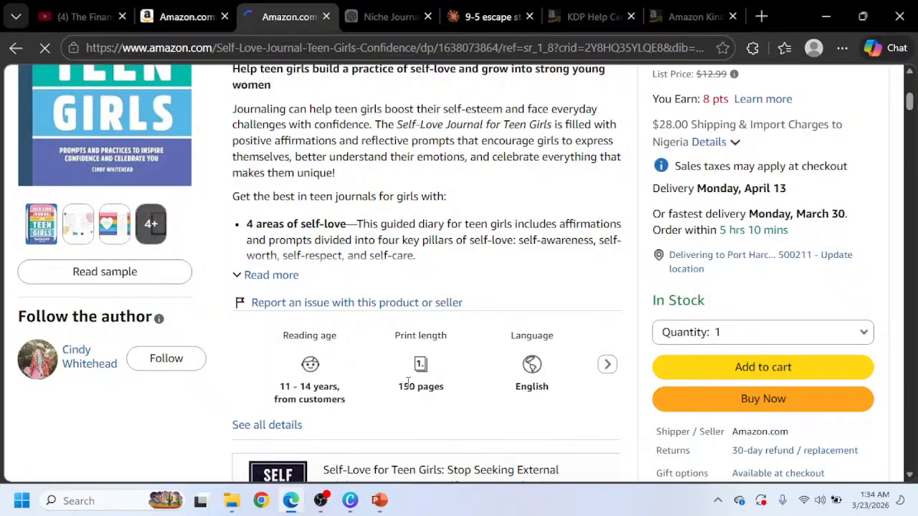
{"action": "scroll", "coordinate": [430, 352], "scroll_direction": "up", "scroll_amount": 3}
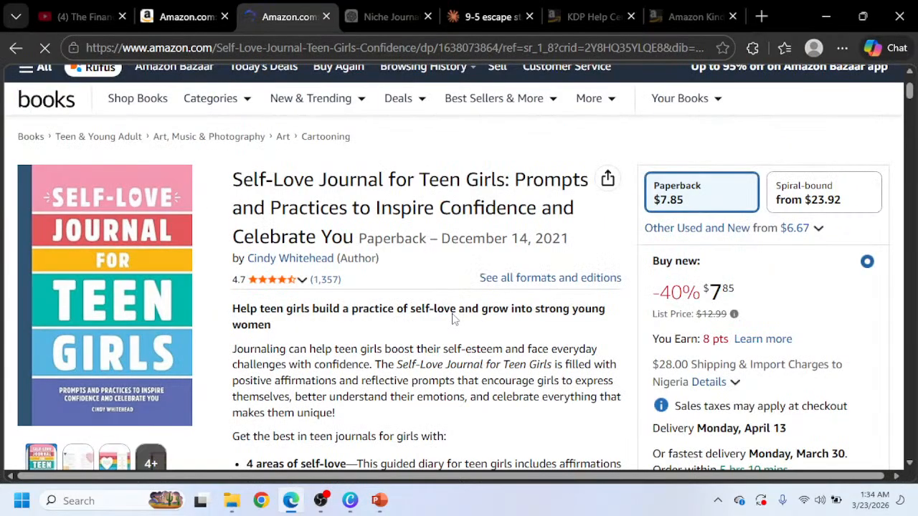
{"action": "scroll", "coordinate": [453, 319], "scroll_direction": "down", "scroll_amount": 1}
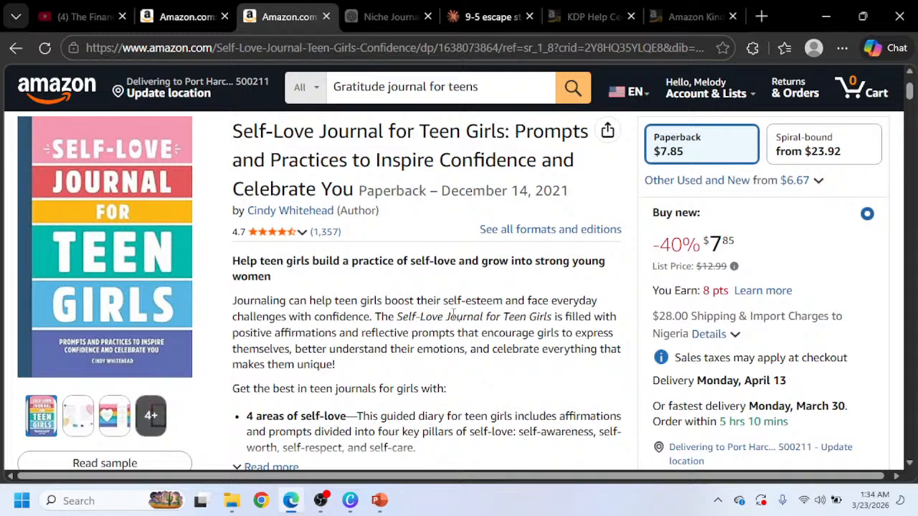
{"action": "scroll", "coordinate": [408, 393], "scroll_direction": "down", "scroll_amount": 3}
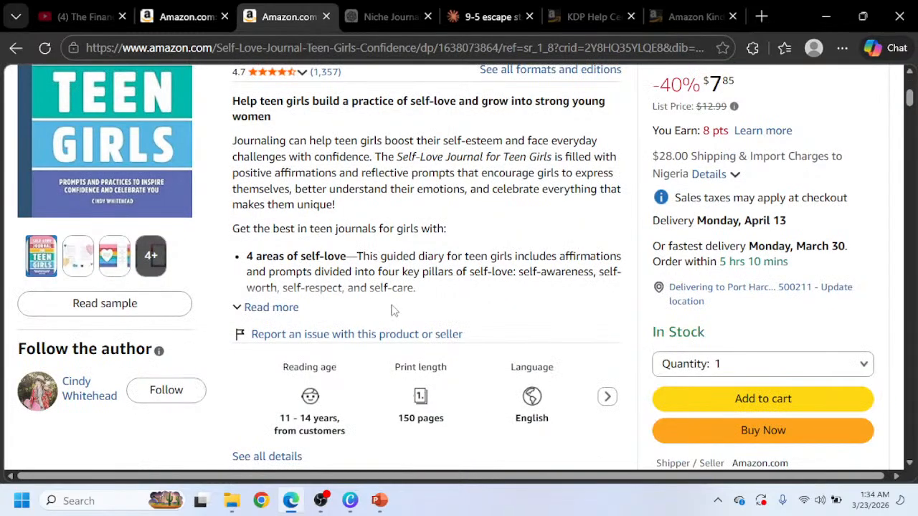
{"action": "scroll", "coordinate": [393, 310], "scroll_direction": "down", "scroll_amount": 4}
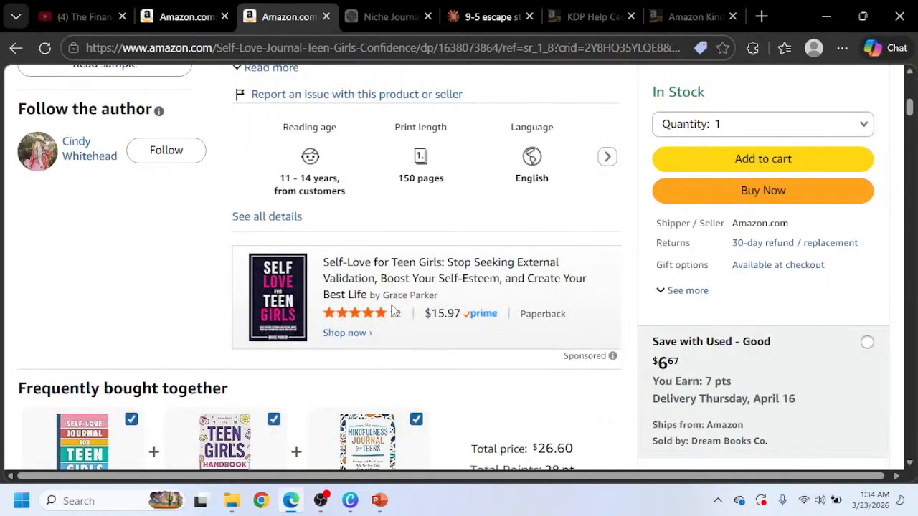
{"action": "scroll", "coordinate": [398, 243], "scroll_direction": "up", "scroll_amount": 3}
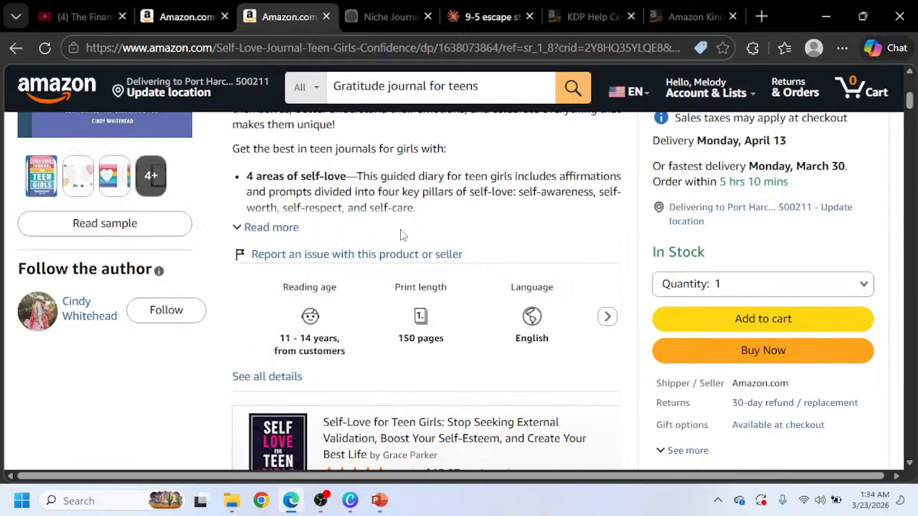
{"action": "scroll", "coordinate": [397, 249], "scroll_direction": "up", "scroll_amount": 1}
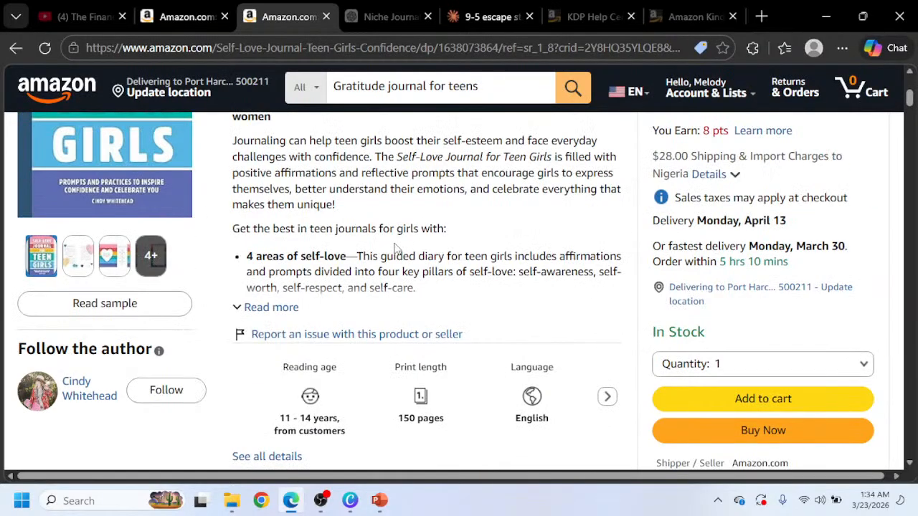
{"action": "scroll", "coordinate": [151, 369], "scroll_direction": "down", "scroll_amount": 15}
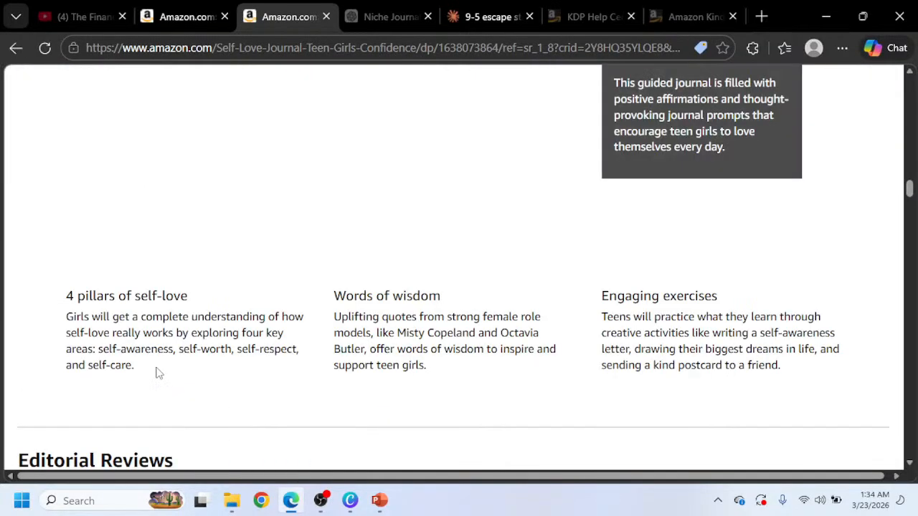
{"action": "scroll", "coordinate": [145, 366], "scroll_direction": "down", "scroll_amount": 8}
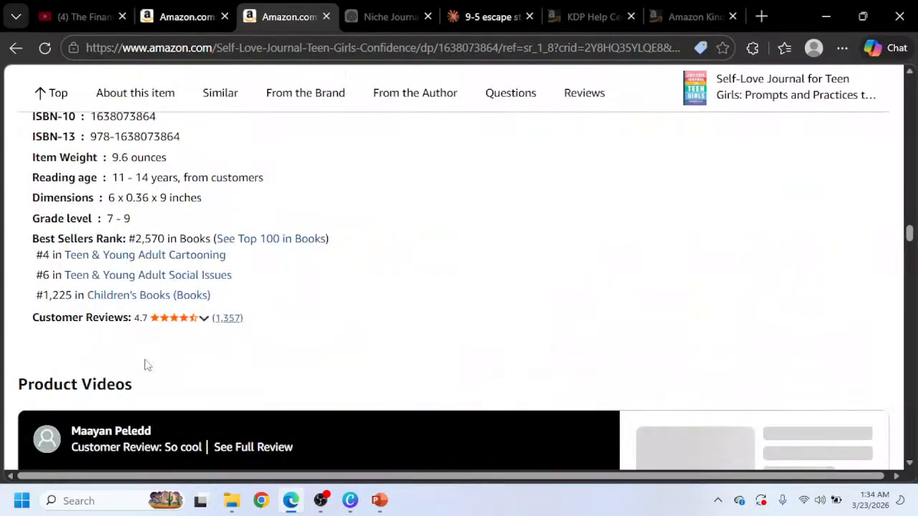
{"action": "scroll", "coordinate": [143, 362], "scroll_direction": "up", "scroll_amount": 1}
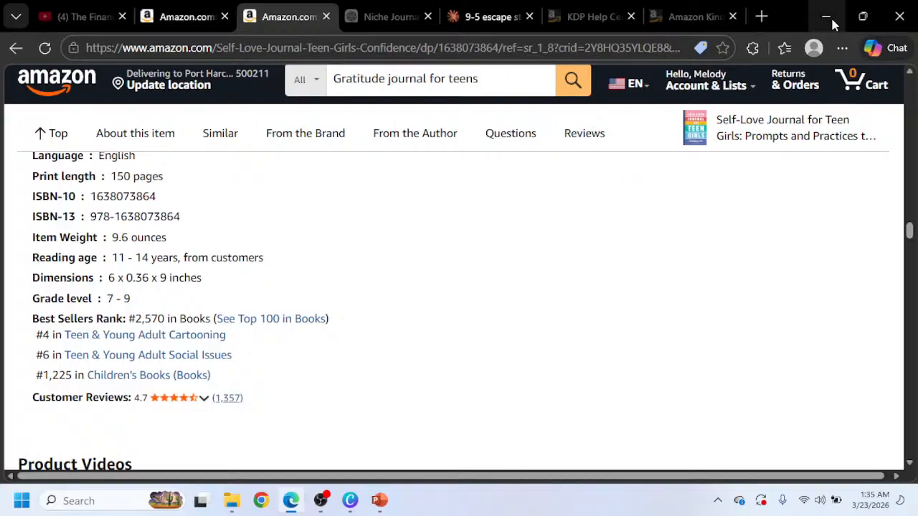
Switch to Canva and open the design's file menu to check its name and size.
{"action": "left_click", "coordinate": [350, 502]}
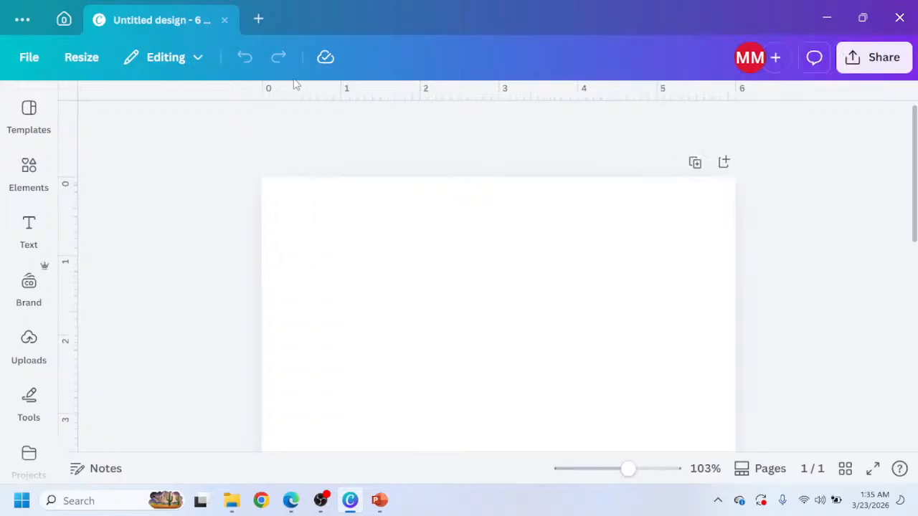
{"action": "left_click", "coordinate": [28, 338]}
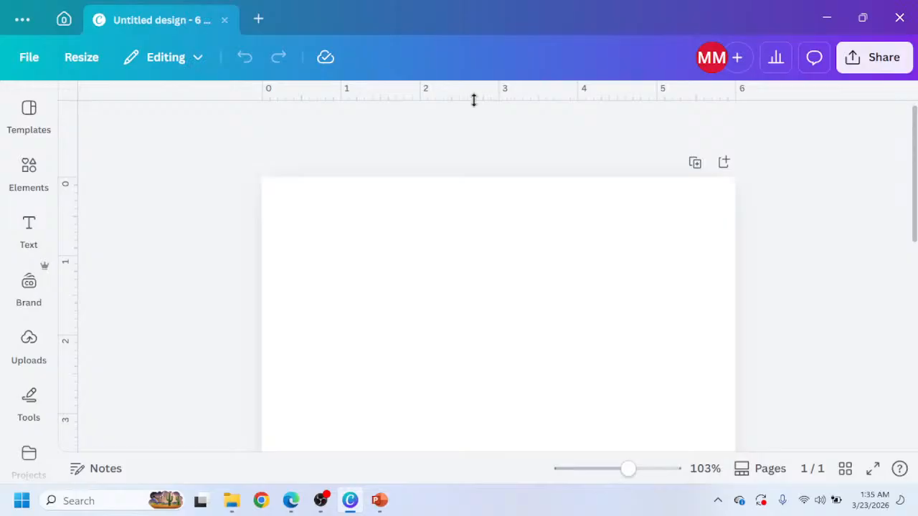
{"action": "left_click", "coordinate": [29, 58]}
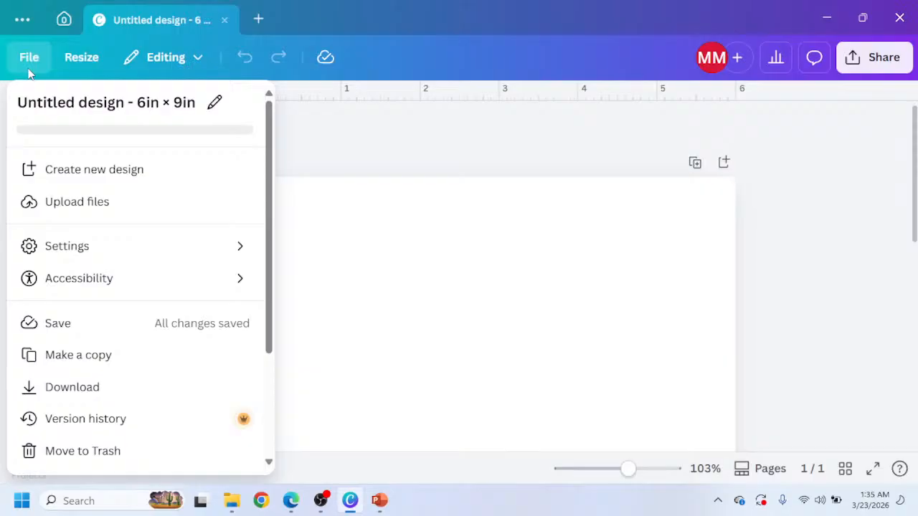
{"action": "mouse_move", "coordinate": [261, 232]}
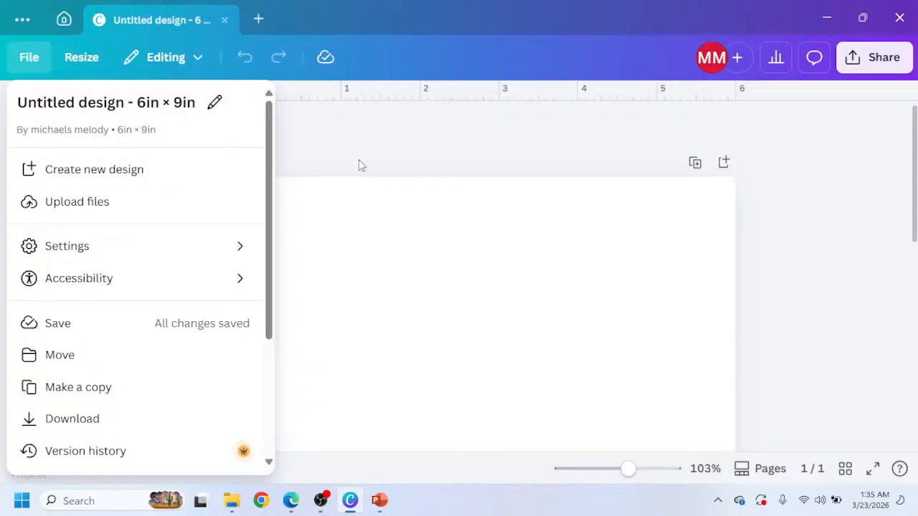
{"action": "left_click", "coordinate": [331, 155]}
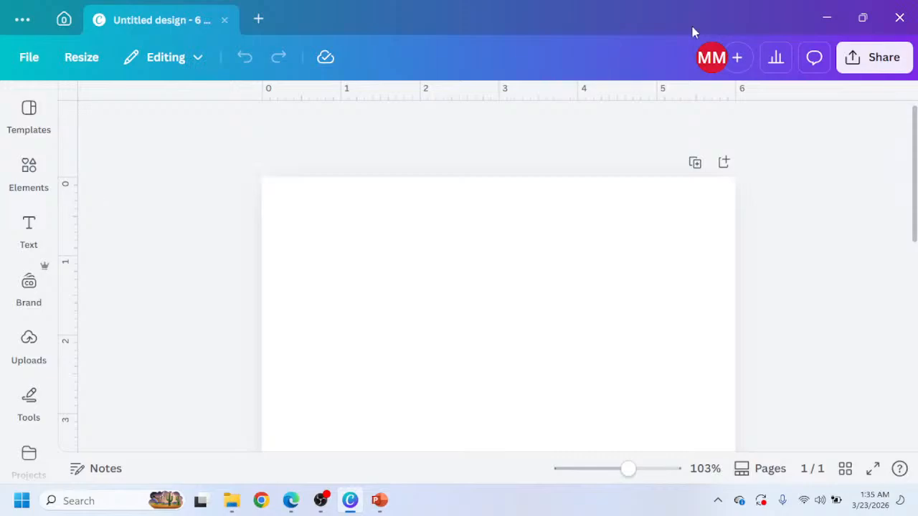
Return to the browser and open the KDP Help Center page on setting trim size, bleed, and margins.
{"action": "key", "text": "alt+Tab"}
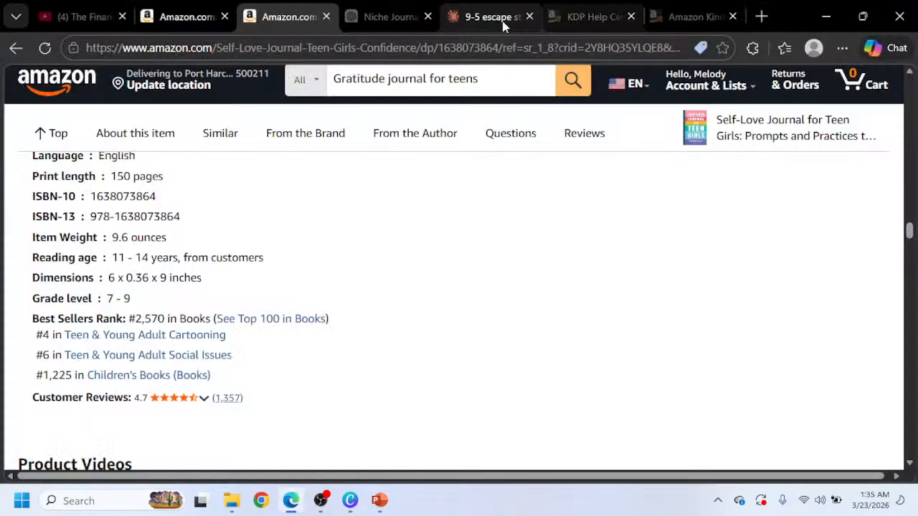
{"action": "left_click", "coordinate": [594, 16]}
{"action": "scroll", "coordinate": [168, 301], "scroll_direction": "down", "scroll_amount": 2}
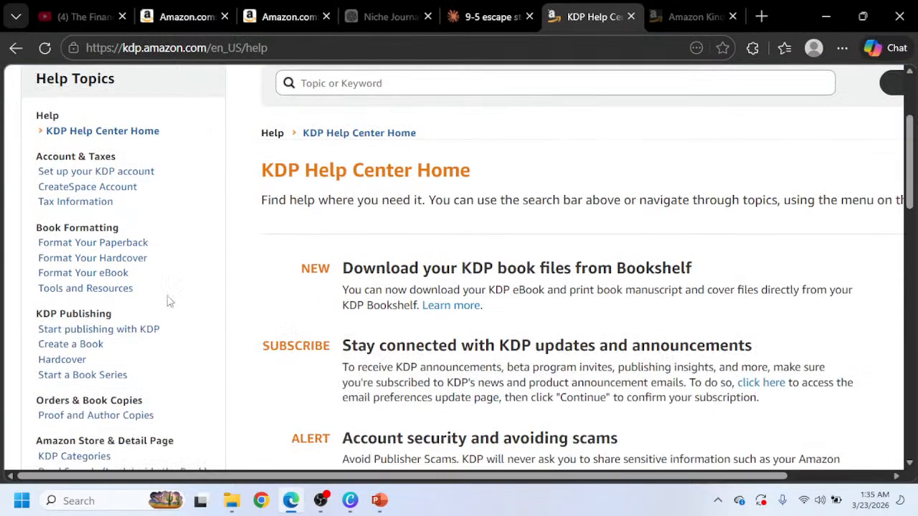
{"action": "left_click", "coordinate": [126, 246]}
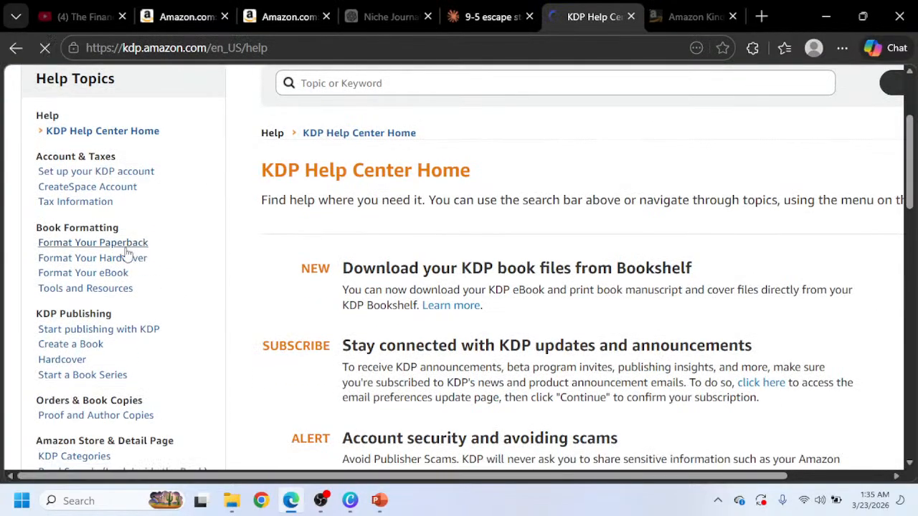
{"action": "scroll", "coordinate": [228, 227], "scroll_direction": "down", "scroll_amount": 4}
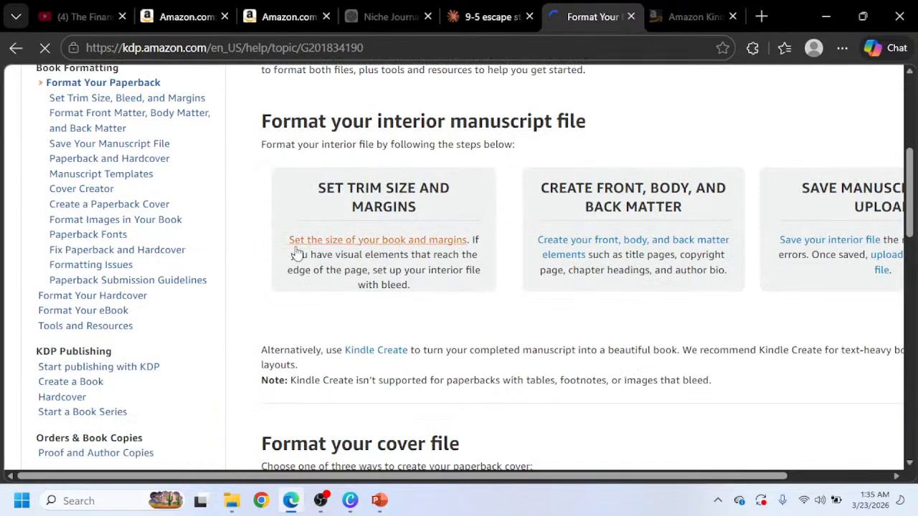
{"action": "scroll", "coordinate": [228, 227], "scroll_direction": "up", "scroll_amount": 2}
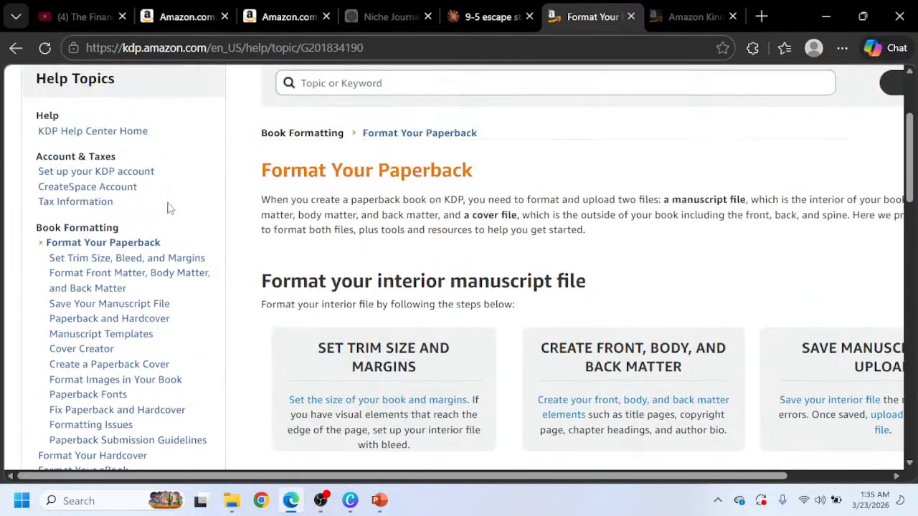
{"action": "left_click", "coordinate": [96, 262]}
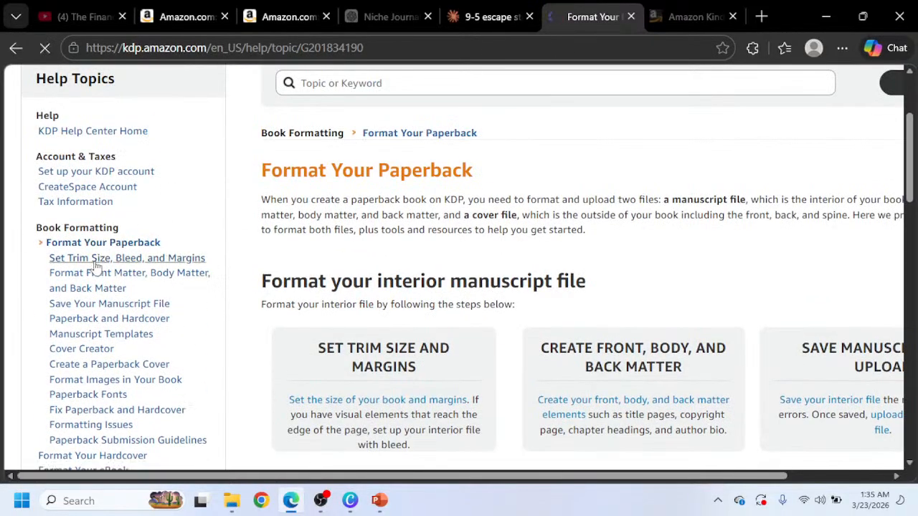
Scroll through the page's bleed guidance and the minimum margin sizes by page count.
{"action": "scroll", "coordinate": [506, 278], "scroll_direction": "down", "scroll_amount": 15}
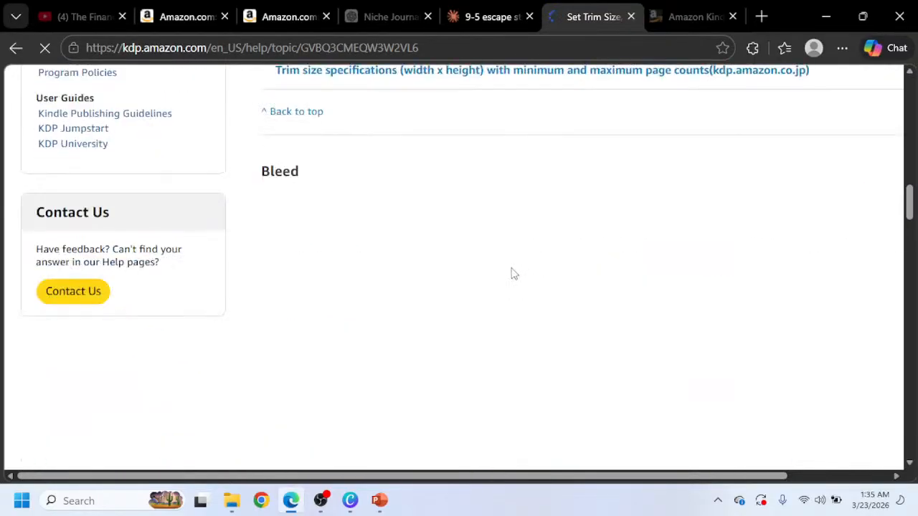
{"action": "scroll", "coordinate": [506, 278], "scroll_direction": "down", "scroll_amount": 15}
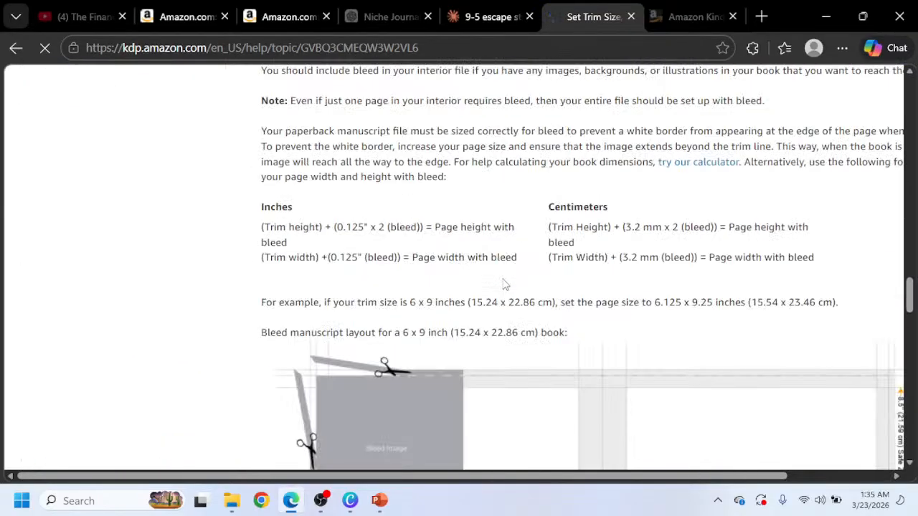
{"action": "scroll", "coordinate": [505, 284], "scroll_direction": "down", "scroll_amount": 5}
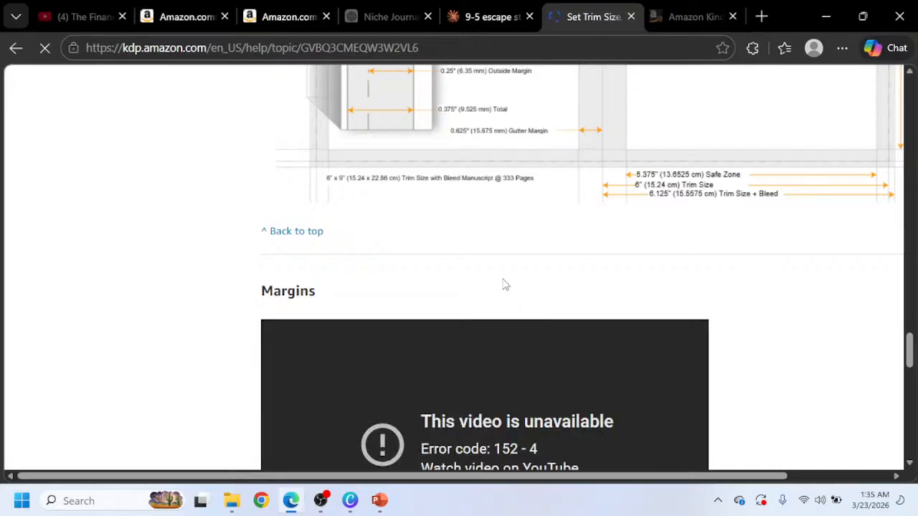
{"action": "scroll", "coordinate": [505, 285], "scroll_direction": "down", "scroll_amount": 1}
{"action": "scroll", "coordinate": [503, 280], "scroll_direction": "down", "scroll_amount": 1}
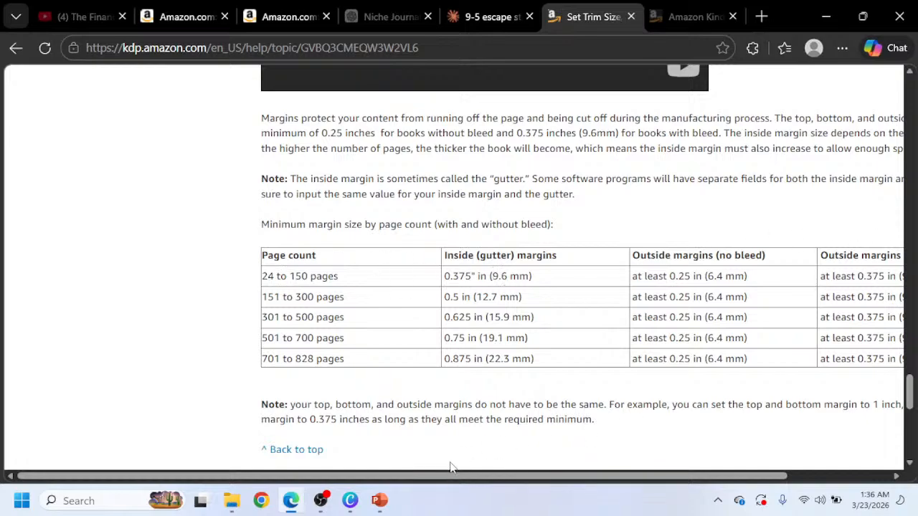
{"action": "left_click_drag", "start_coordinate": [441, 476], "coordinate": [474, 471]}
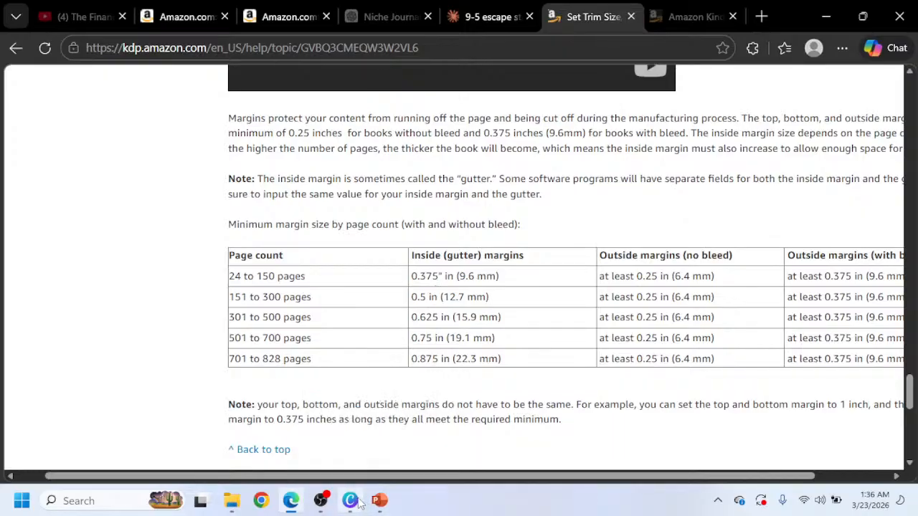
Switch to Canva and add a square shape from the Elements shapes to the page.
{"action": "mouse_move", "coordinate": [356, 504]}
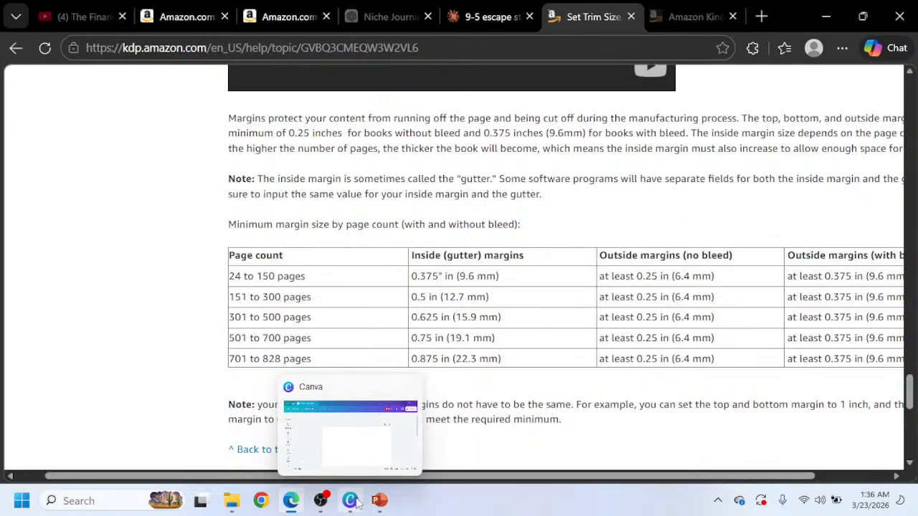
{"action": "left_click", "coordinate": [352, 501]}
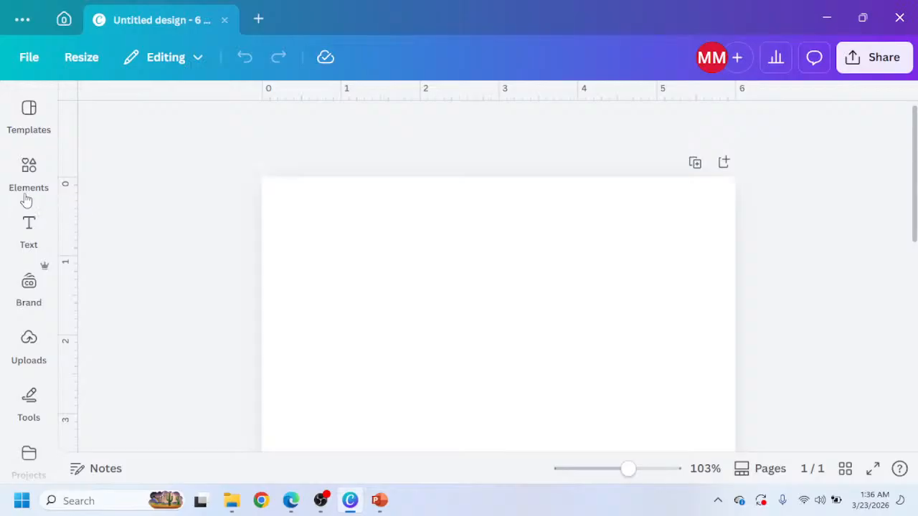
{"action": "left_click", "coordinate": [29, 171]}
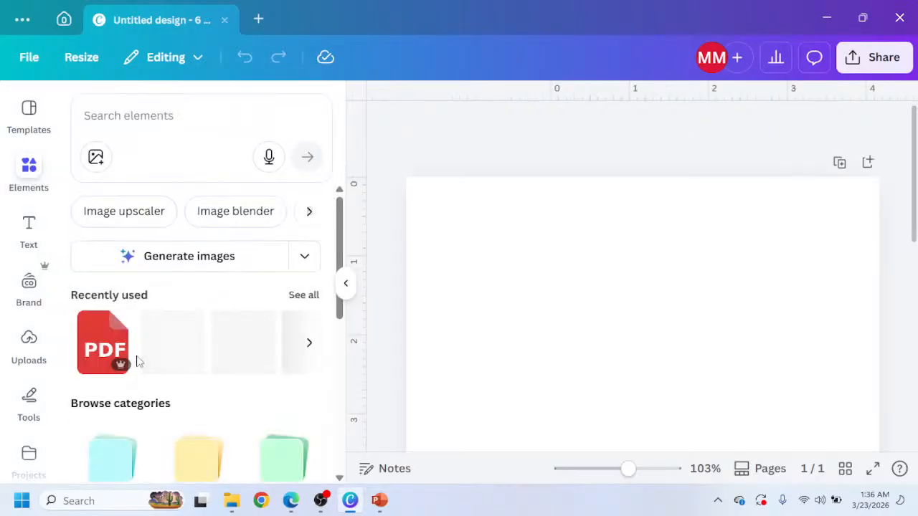
{"action": "scroll", "coordinate": [136, 388], "scroll_direction": "down", "scroll_amount": 2}
{"action": "left_click", "coordinate": [121, 402]}
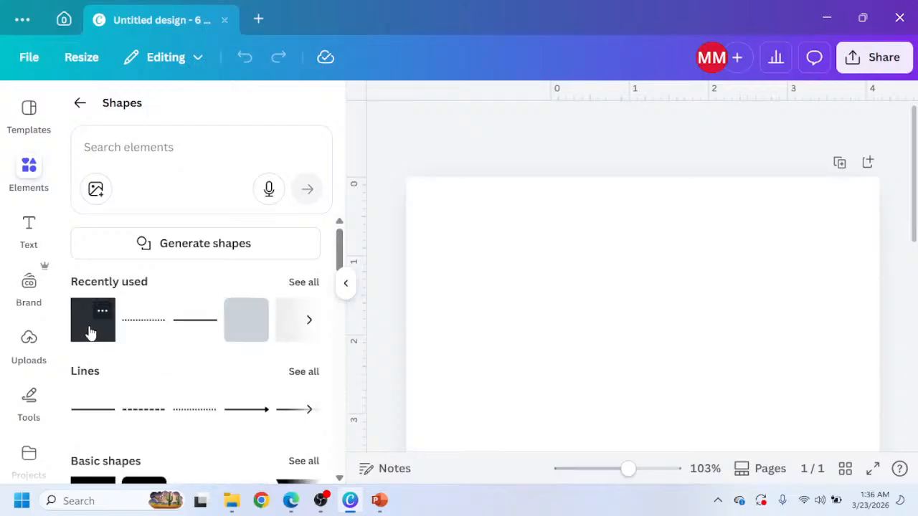
{"action": "left_click", "coordinate": [89, 333]}
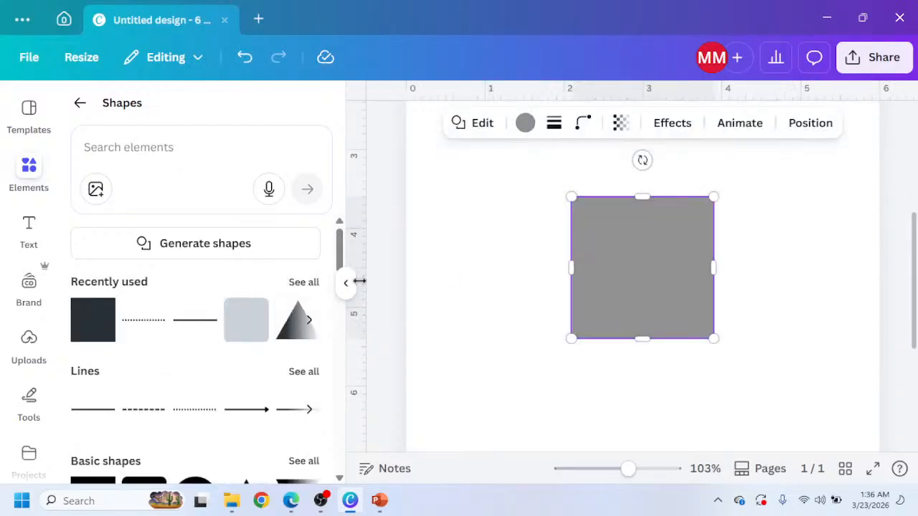
Move the square into the page's top-left corner.
{"action": "left_click", "coordinate": [346, 290]}
{"action": "scroll", "coordinate": [435, 300], "scroll_direction": "up", "scroll_amount": 1}
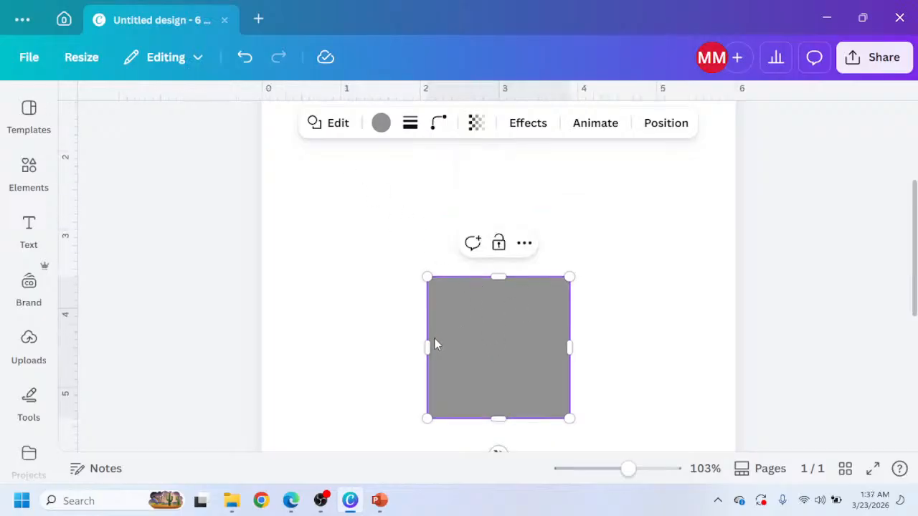
{"action": "left_click_drag", "start_coordinate": [435, 344], "coordinate": [302, 188]}
{"action": "scroll", "coordinate": [342, 268], "scroll_direction": "up", "scroll_amount": 2}
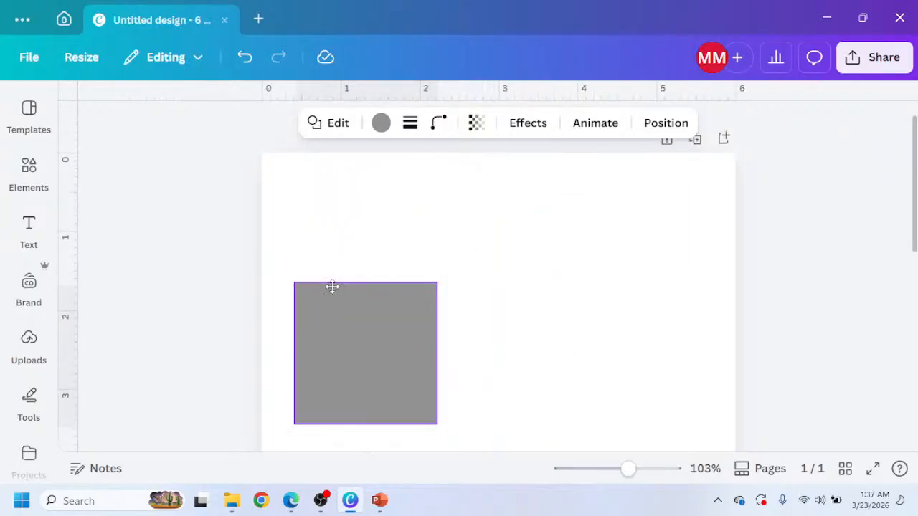
{"action": "left_click_drag", "start_coordinate": [332, 287], "coordinate": [308, 213]}
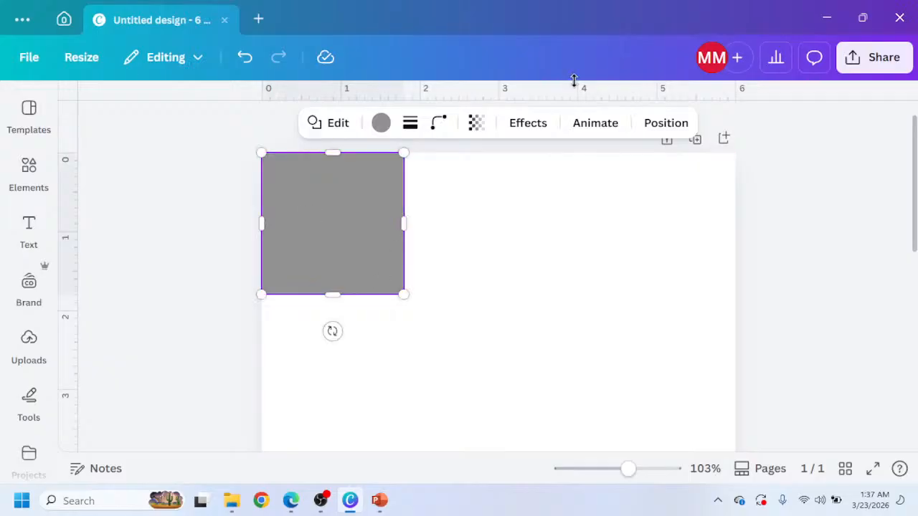
Set the square's height to 0.375 in through its position settings.
{"action": "left_click", "coordinate": [671, 122]}
{"action": "scroll", "coordinate": [222, 285], "scroll_direction": "down", "scroll_amount": 3}
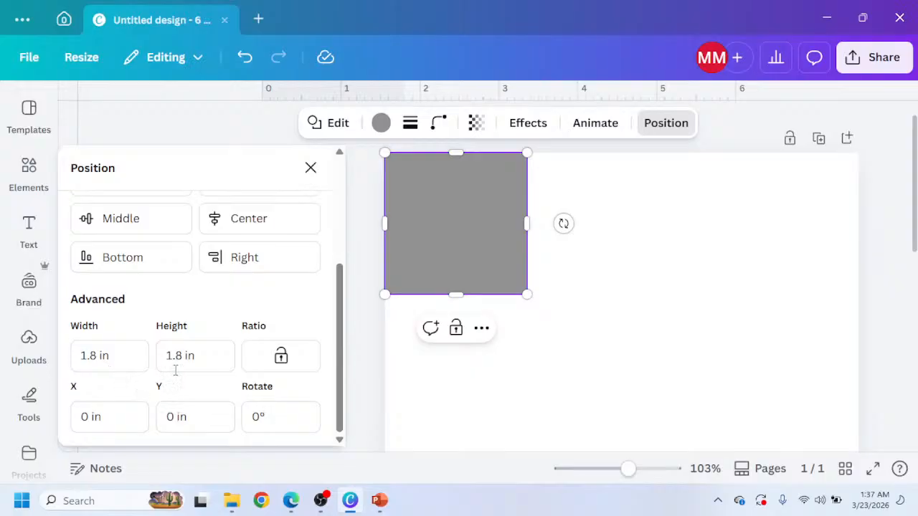
{"action": "left_click", "coordinate": [100, 355]}
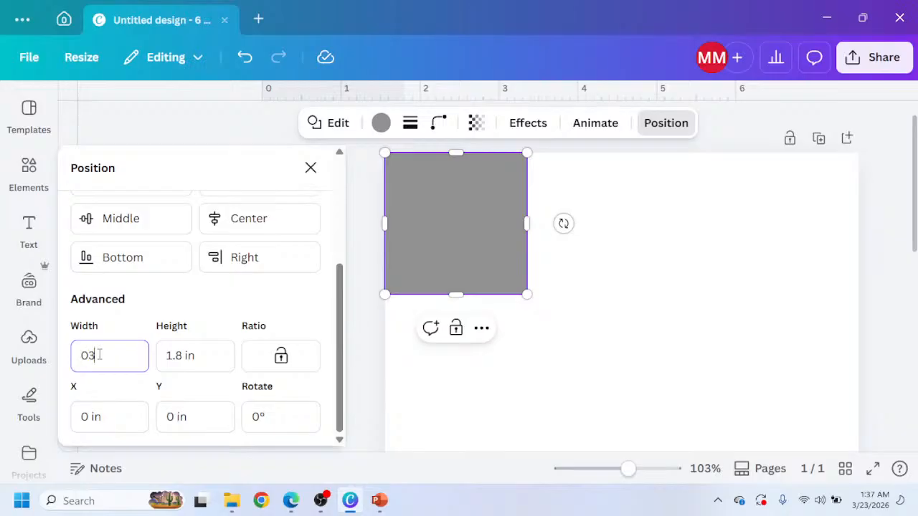
{"action": "type", "text": "0375"}
{"action": "left_click", "coordinate": [182, 360]}
{"action": "left_click_drag", "start_coordinate": [184, 356], "coordinate": [148, 350]}
{"action": "type", "text": "0.375"}
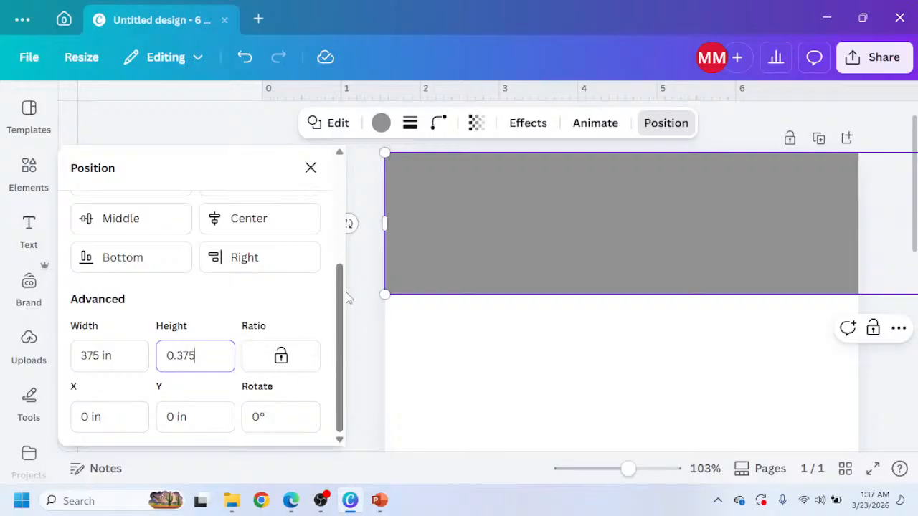
{"action": "mouse_move", "coordinate": [339, 383]}
{"action": "left_mouse_down"}
{"action": "mouse_move", "coordinate": [339, 280]}
{"action": "mouse_move", "coordinate": [342, 383]}
{"action": "left_mouse_up"}
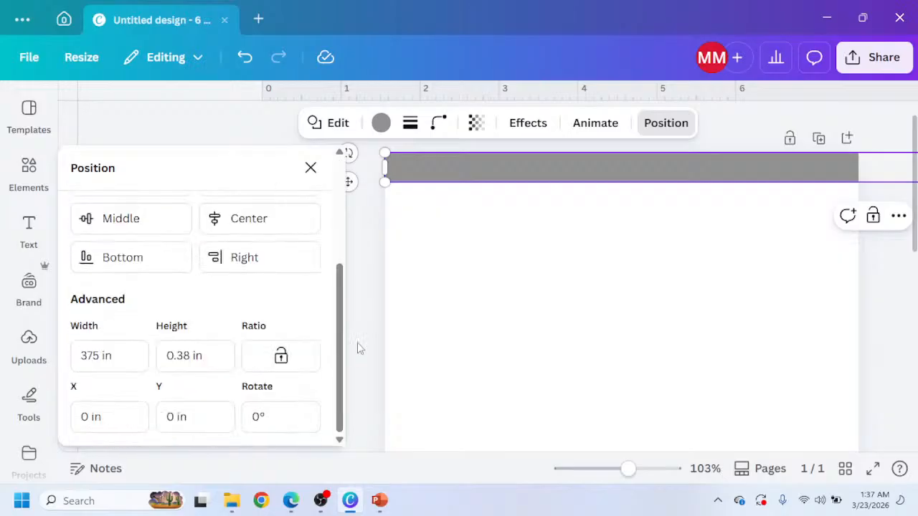
{"action": "left_click", "coordinate": [385, 300]}
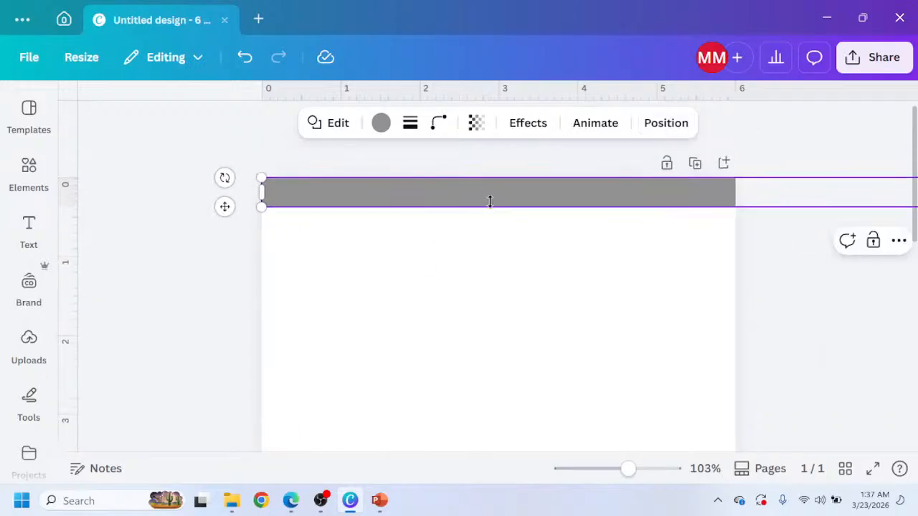
Correct the square's width to 0.375 in.
{"action": "left_click", "coordinate": [655, 128]}
{"action": "scroll", "coordinate": [239, 349], "scroll_direction": "down", "scroll_amount": 3}
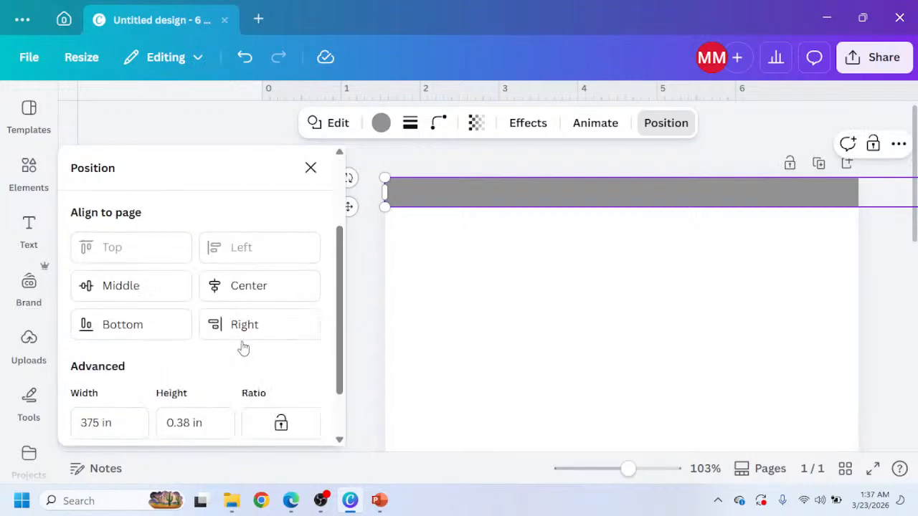
{"action": "scroll", "coordinate": [238, 259], "scroll_direction": "up", "scroll_amount": 3}
{"action": "scroll", "coordinate": [238, 256], "scroll_direction": "down", "scroll_amount": 3}
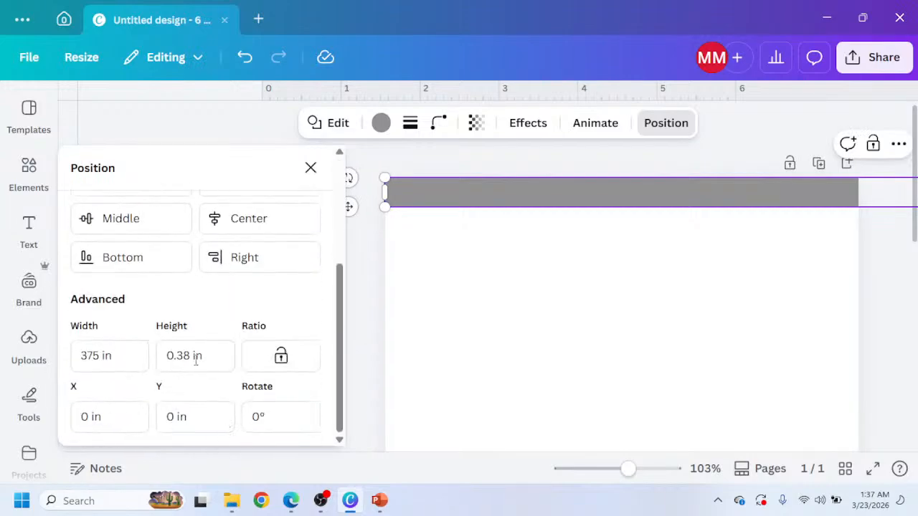
{"action": "left_click", "coordinate": [83, 355]}
{"action": "type", "text": "0."}
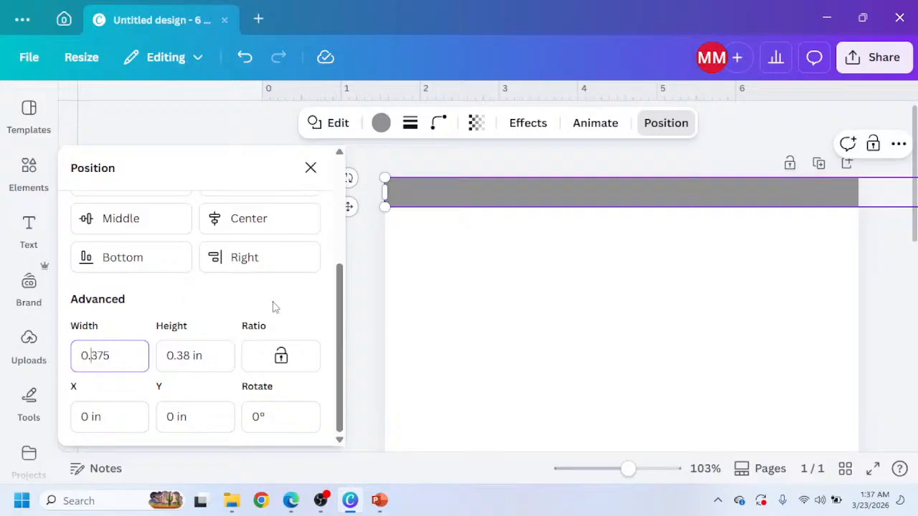
{"action": "key", "text": "Return"}
Pull ruler guides along the square's bottom and right edges to mark the top and inside margins.
{"action": "left_click", "coordinate": [474, 256]}
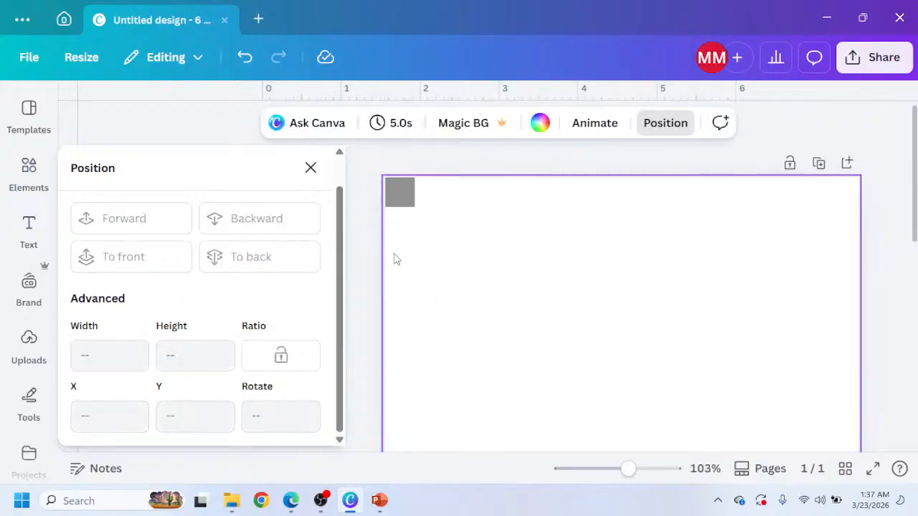
{"action": "left_click_drag", "start_coordinate": [439, 185], "coordinate": [442, 208]}
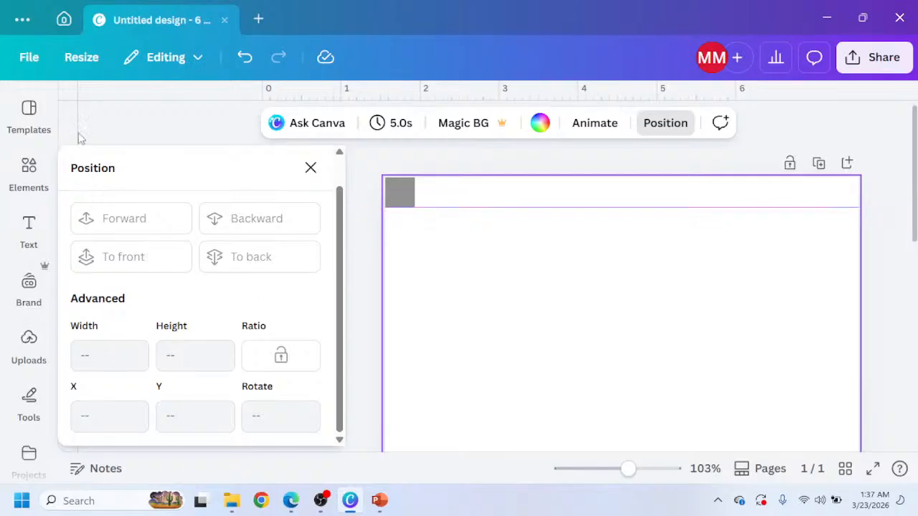
{"action": "left_click_drag", "start_coordinate": [71, 127], "coordinate": [414, 127]}
{"action": "left_click", "coordinate": [352, 256]}
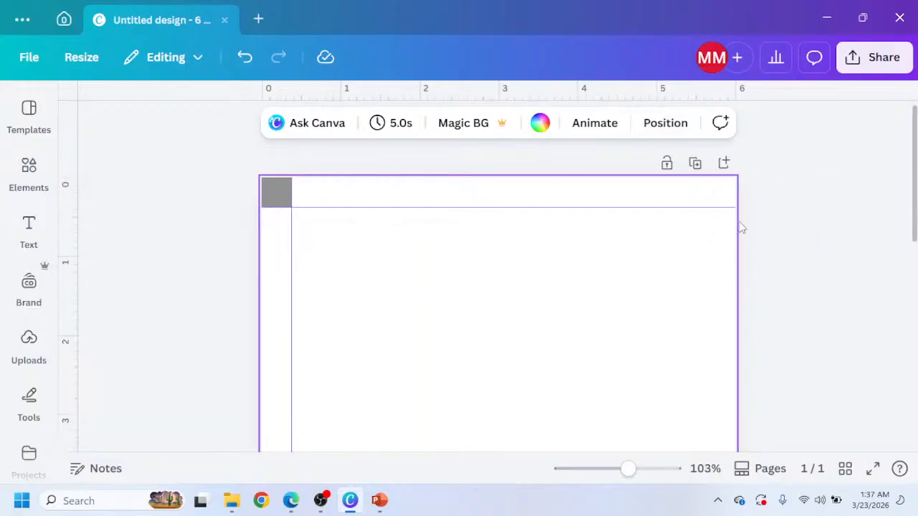
Copy the square and paste it into the page's bottom-right corner.
{"action": "left_click", "coordinate": [279, 190]}
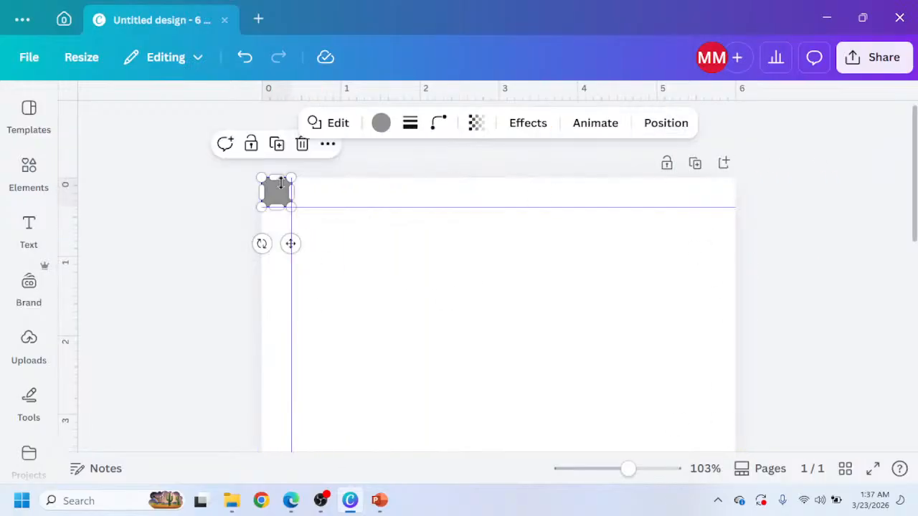
{"action": "left_click", "coordinate": [275, 146]}
{"action": "left_click_drag", "start_coordinate": [303, 256], "coordinate": [677, 337]}
{"action": "key", "text": "Delete"}
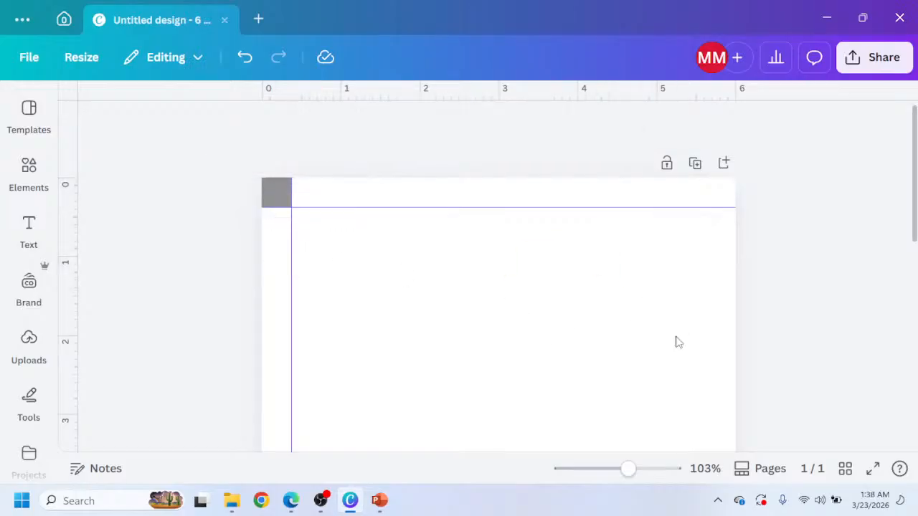
{"action": "scroll", "coordinate": [677, 338], "scroll_direction": "down", "scroll_amount": 7}
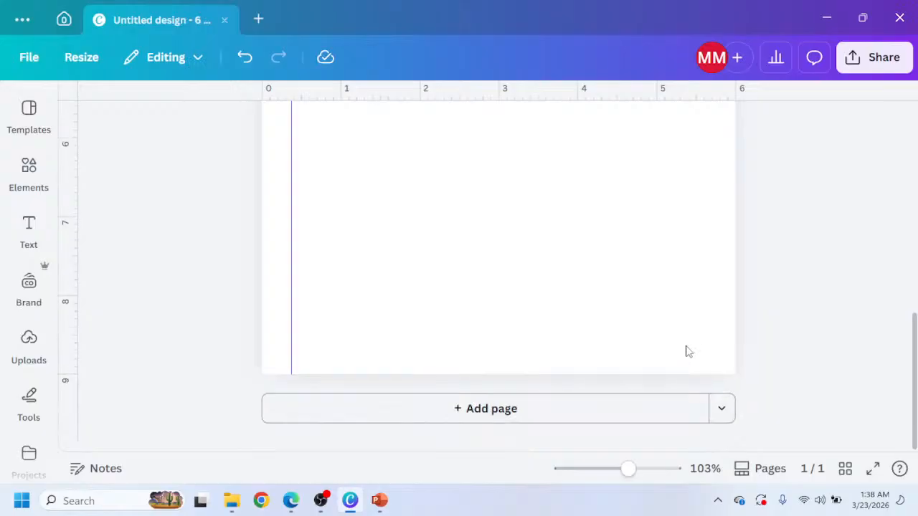
{"action": "key", "text": "ctrl+v"}
{"action": "left_click_drag", "start_coordinate": [520, 284], "coordinate": [732, 412]}
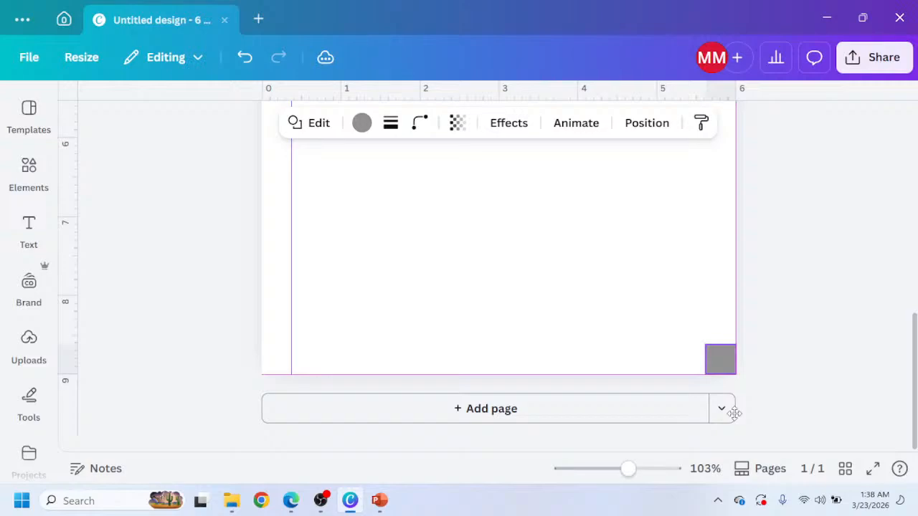
Pull ruler guides along the bottom-right square's top and left edges to mark the bottom and outside margins.
{"action": "left_click_drag", "start_coordinate": [502, 90], "coordinate": [496, 348]}
{"action": "left_click_drag", "start_coordinate": [67, 236], "coordinate": [707, 272]}
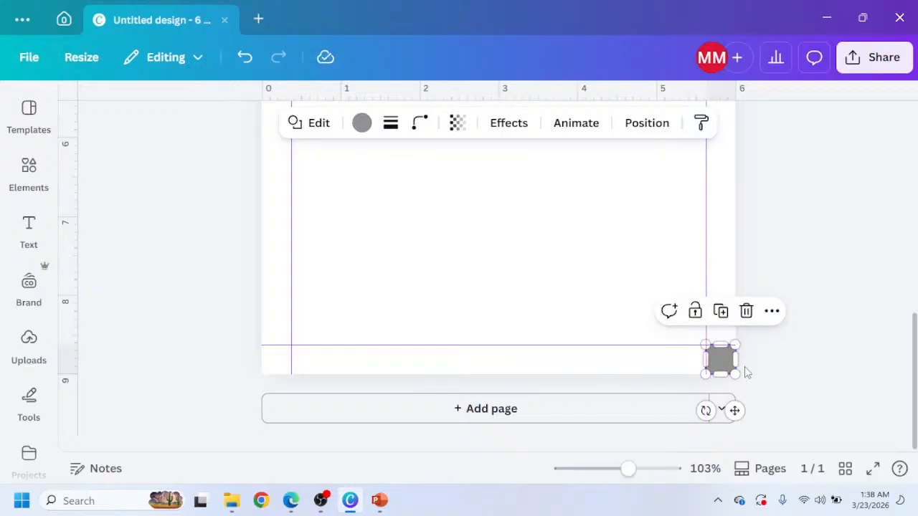
{"action": "left_click", "coordinate": [746, 372]}
Delete the top-left margin square, leaving only the guides.
{"action": "scroll", "coordinate": [424, 194], "scroll_direction": "up", "scroll_amount": 8}
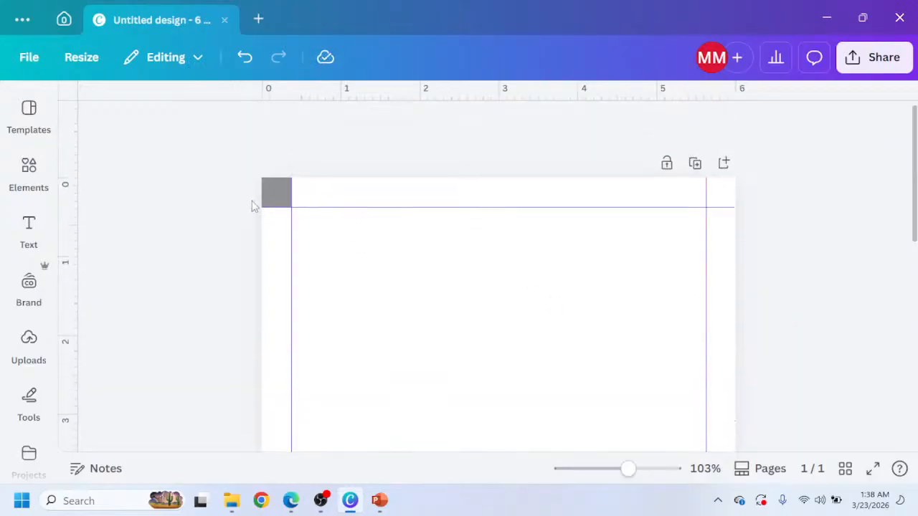
{"action": "left_click", "coordinate": [282, 182]}
{"action": "key", "text": "Delete"}
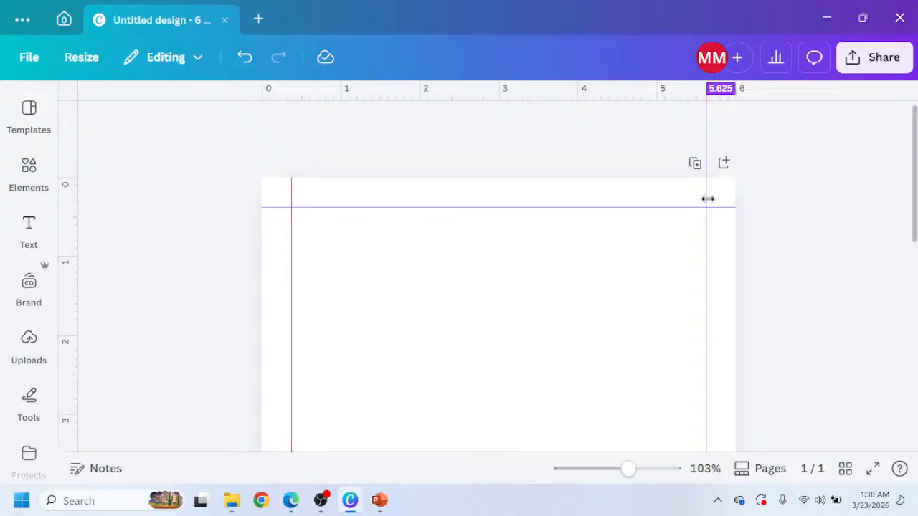
Duplicate the guided page until the design has seven pages.
{"action": "left_click", "coordinate": [693, 164]}
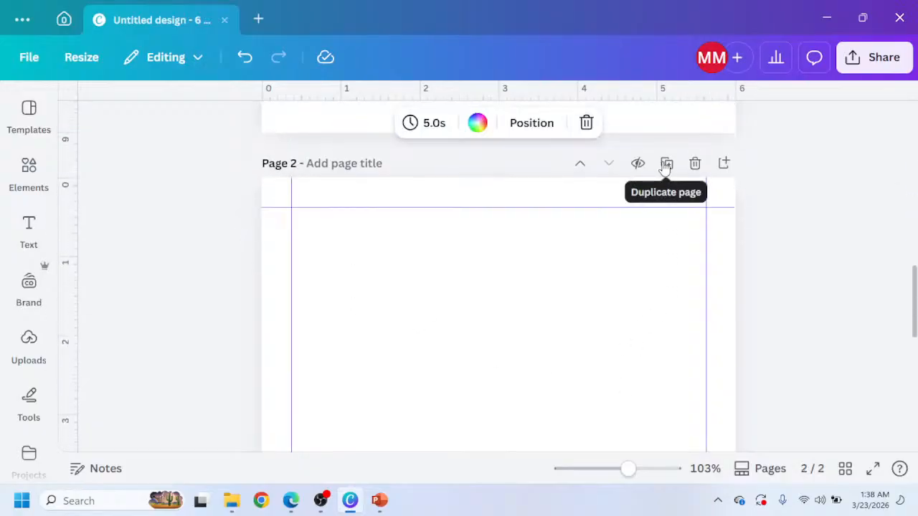
{"action": "left_click", "coordinate": [666, 165]}
{"action": "left_click", "coordinate": [667, 165]}
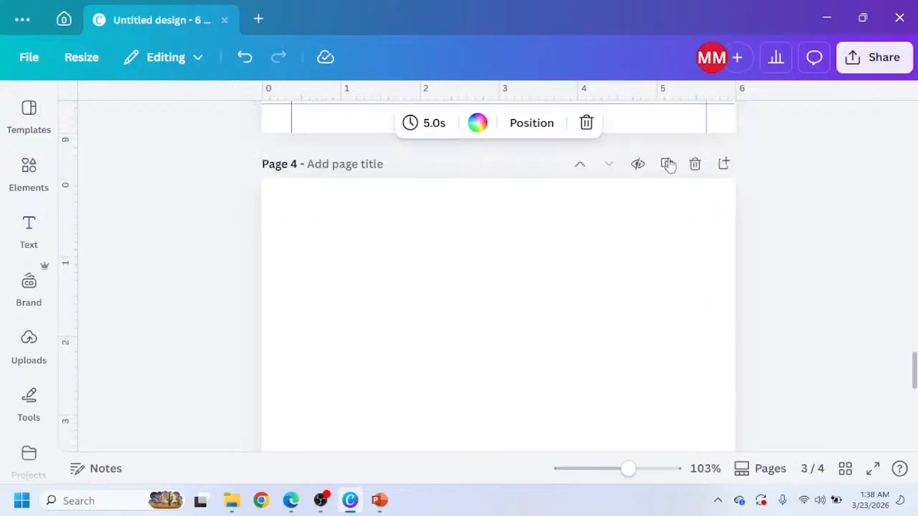
{"action": "left_click", "coordinate": [667, 165]}
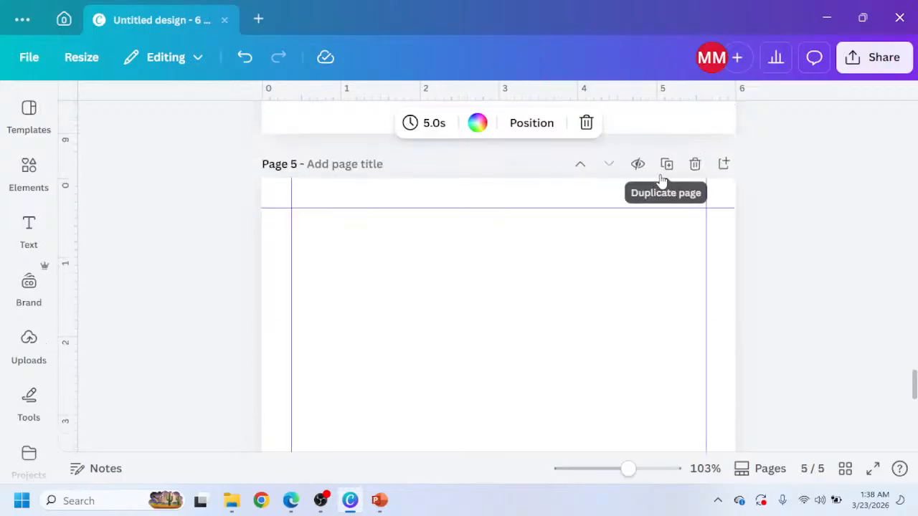
{"action": "left_click", "coordinate": [664, 178]}
{"action": "left_click", "coordinate": [664, 179]}
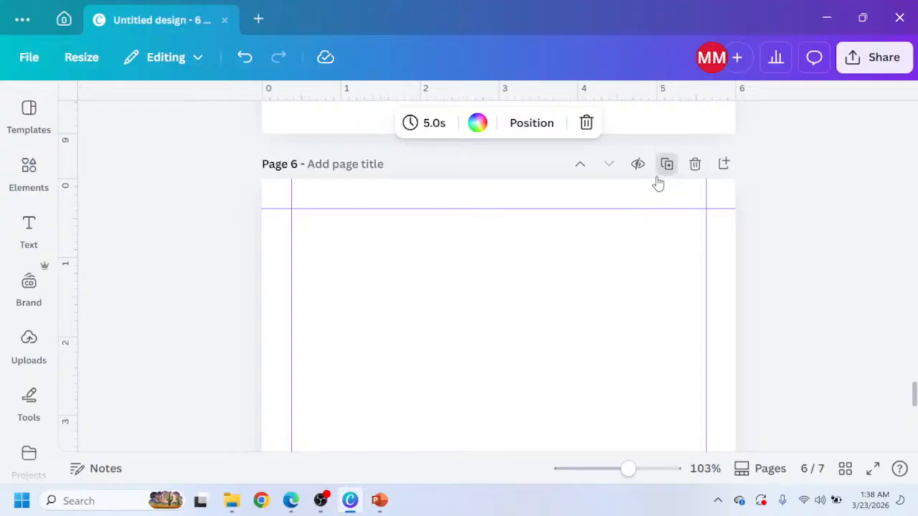
Switch to the browser's ChatGPT tab with the journal's page layout plan.
{"action": "scroll", "coordinate": [601, 292], "scroll_direction": "up", "scroll_amount": 10}
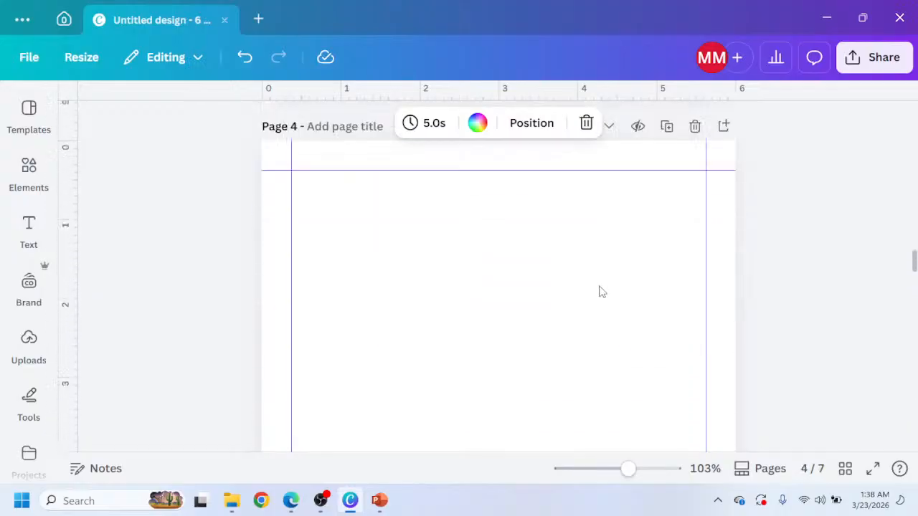
{"action": "scroll", "coordinate": [601, 292], "scroll_direction": "up", "scroll_amount": 10}
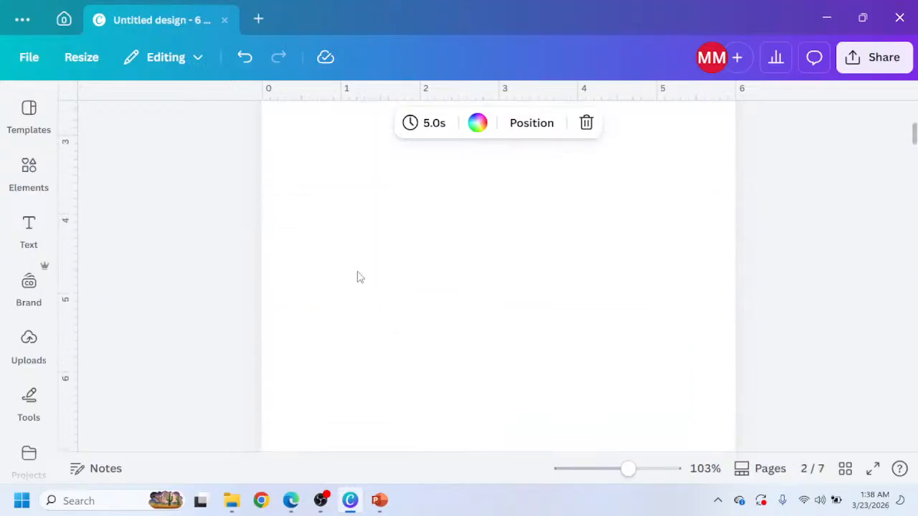
{"action": "scroll", "coordinate": [360, 277], "scroll_direction": "up", "scroll_amount": 5}
{"action": "mouse_move", "coordinate": [291, 509]}
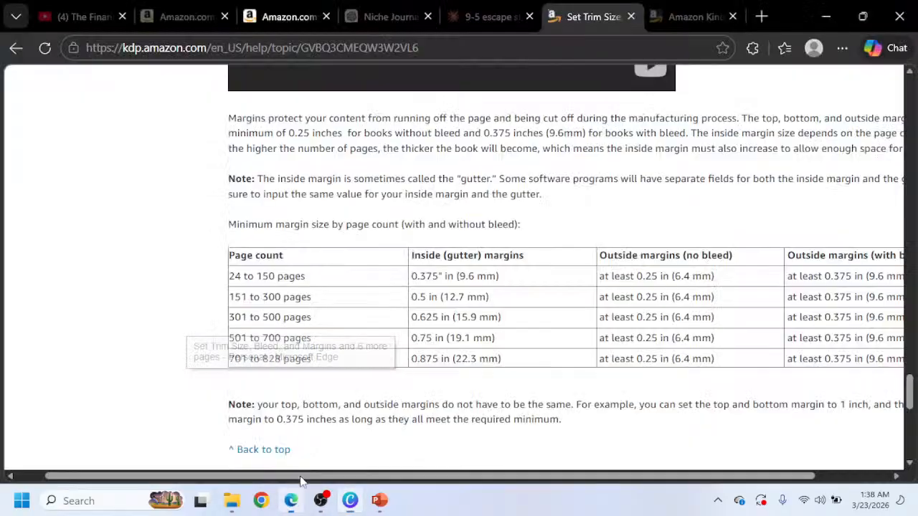
{"action": "left_click", "coordinate": [289, 430]}
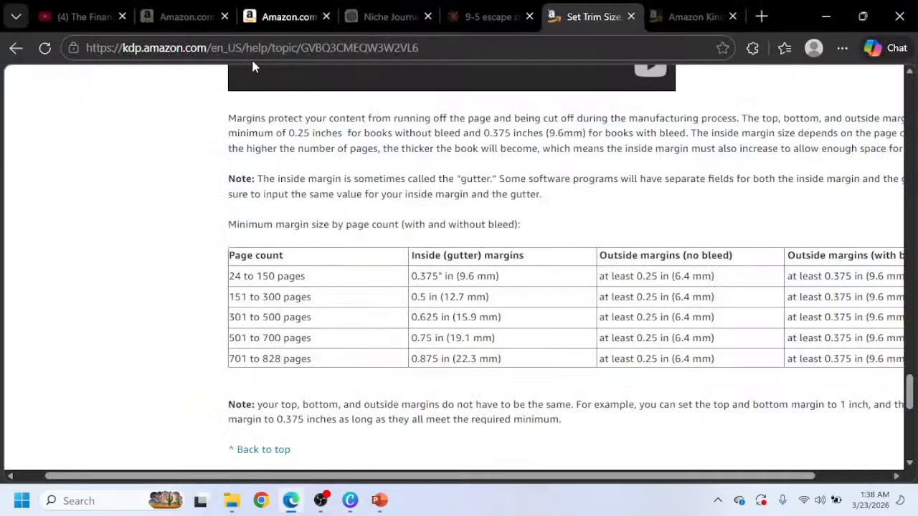
{"action": "left_click", "coordinate": [380, 25]}
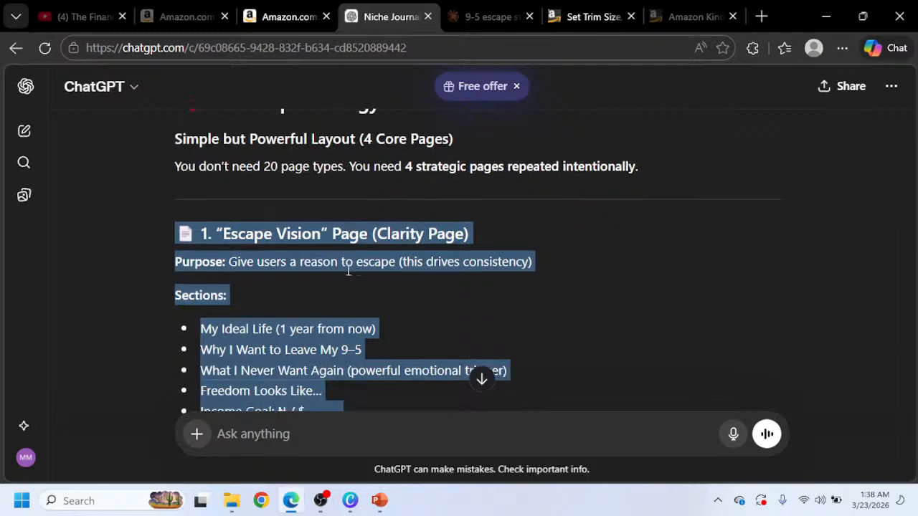
Read through the ChatGPT plan's four core page types and its suggested book structure.
{"action": "scroll", "coordinate": [349, 270], "scroll_direction": "down", "scroll_amount": 2}
{"action": "scroll", "coordinate": [340, 286], "scroll_direction": "down", "scroll_amount": 2}
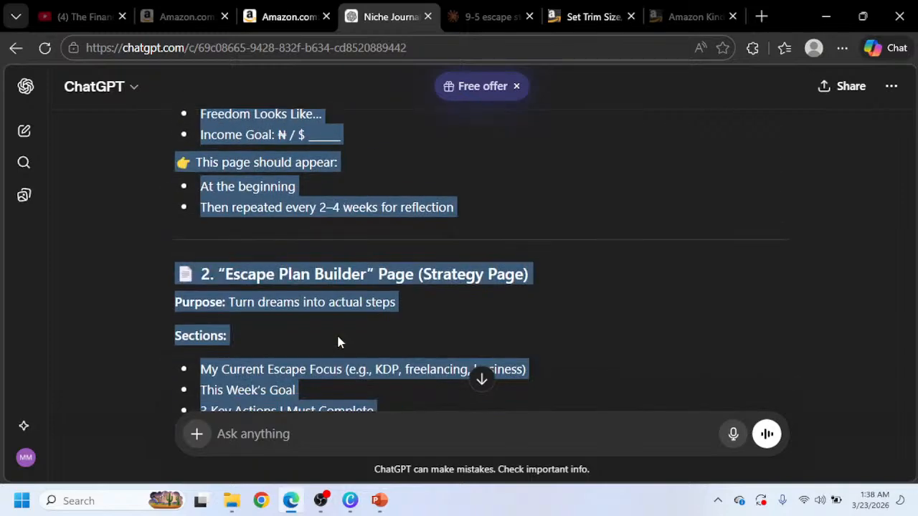
{"action": "scroll", "coordinate": [339, 342], "scroll_direction": "down", "scroll_amount": 5}
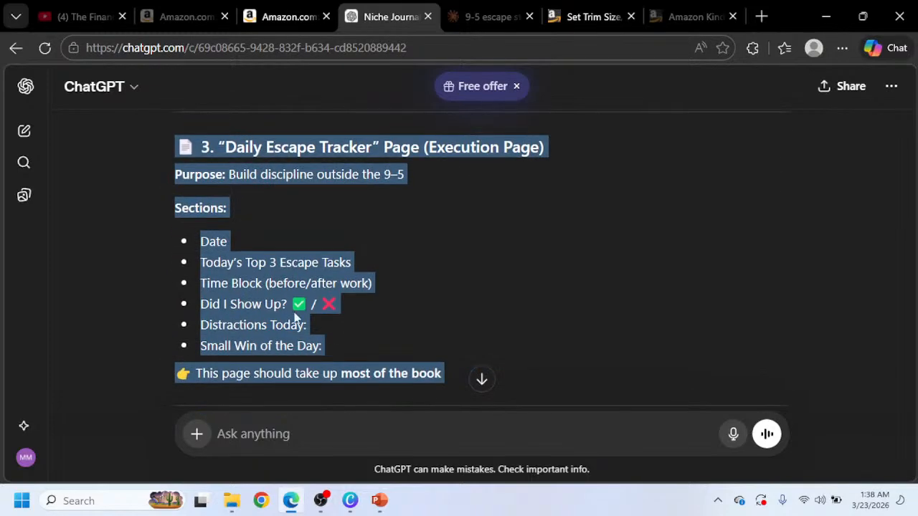
{"action": "scroll", "coordinate": [291, 306], "scroll_direction": "down", "scroll_amount": 6}
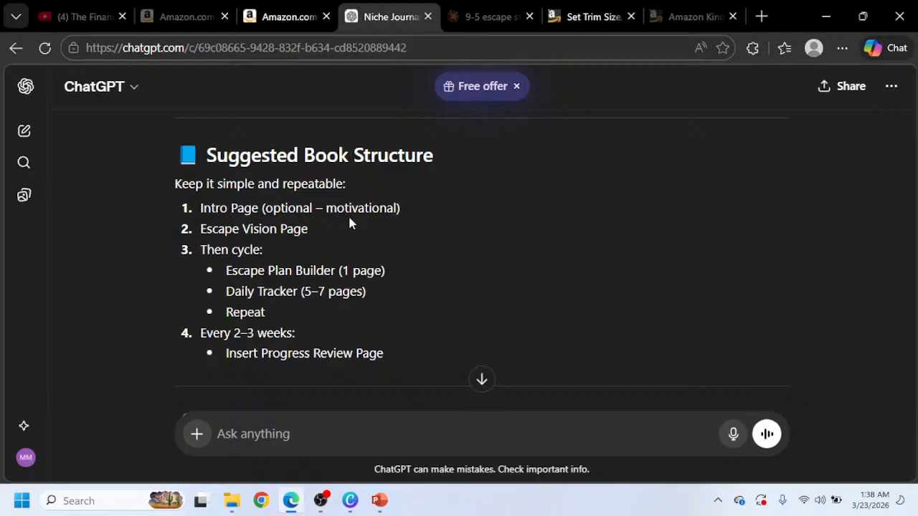
{"action": "scroll", "coordinate": [330, 225], "scroll_direction": "down", "scroll_amount": 3}
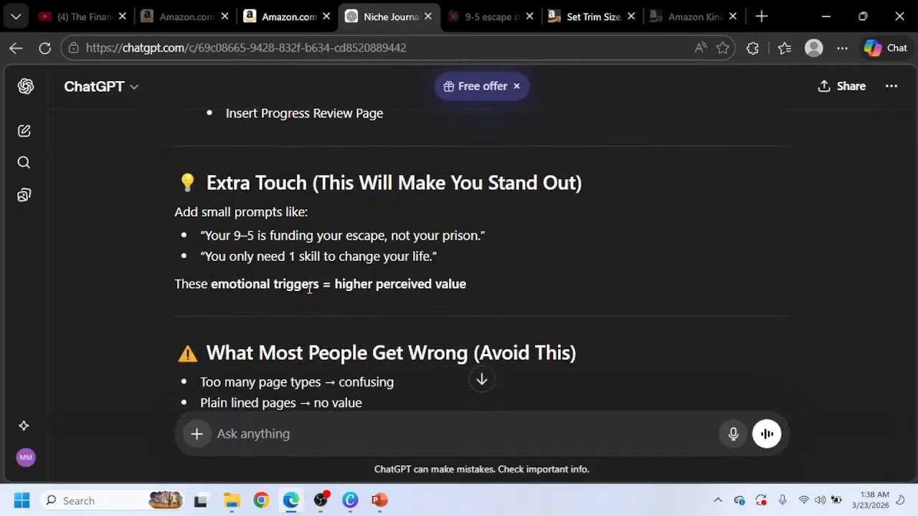
{"action": "scroll", "coordinate": [316, 294], "scroll_direction": "up", "scroll_amount": 2}
{"action": "scroll", "coordinate": [319, 307], "scroll_direction": "up", "scroll_amount": 1}
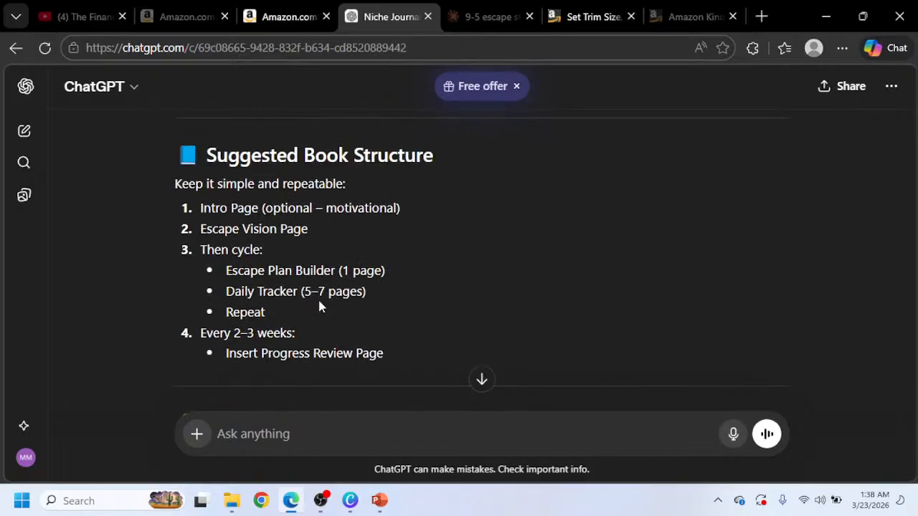
{"action": "scroll", "coordinate": [321, 306], "scroll_direction": "up", "scroll_amount": 5}
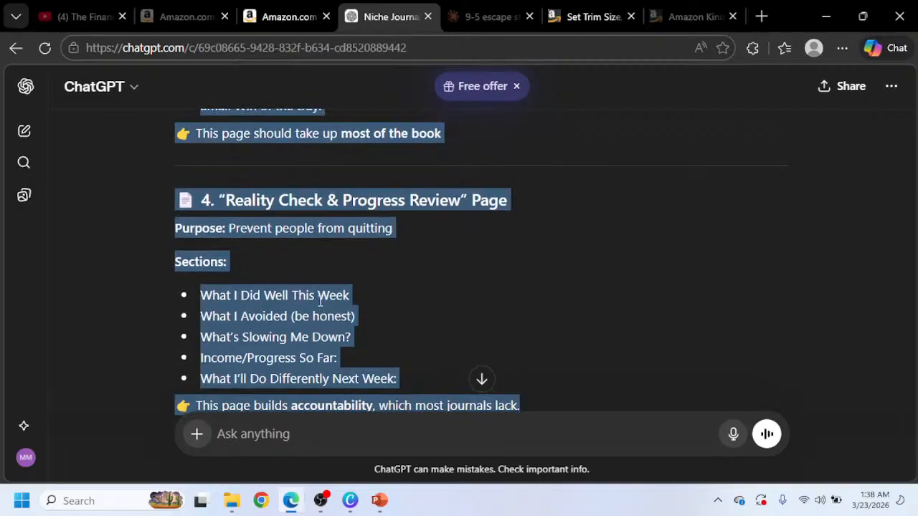
{"action": "scroll", "coordinate": [306, 270], "scroll_direction": "up", "scroll_amount": 10}
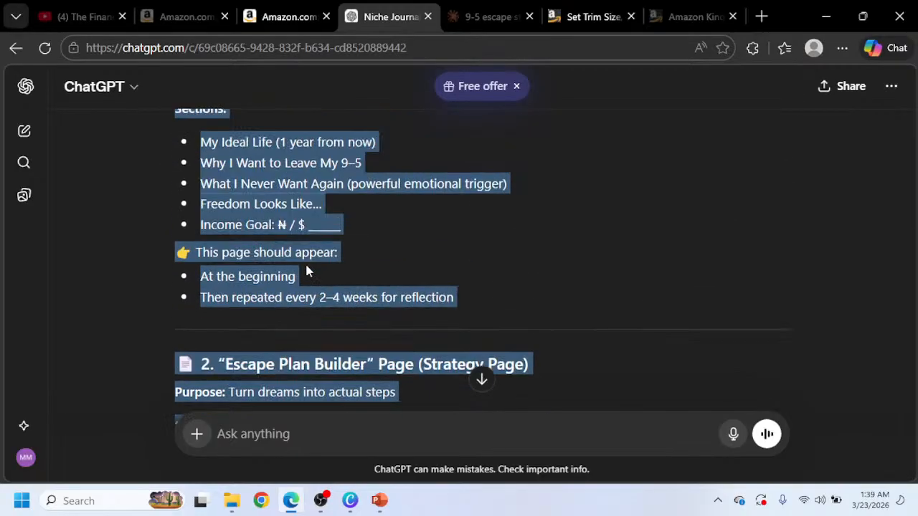
{"action": "scroll", "coordinate": [307, 265], "scroll_direction": "up", "scroll_amount": 2}
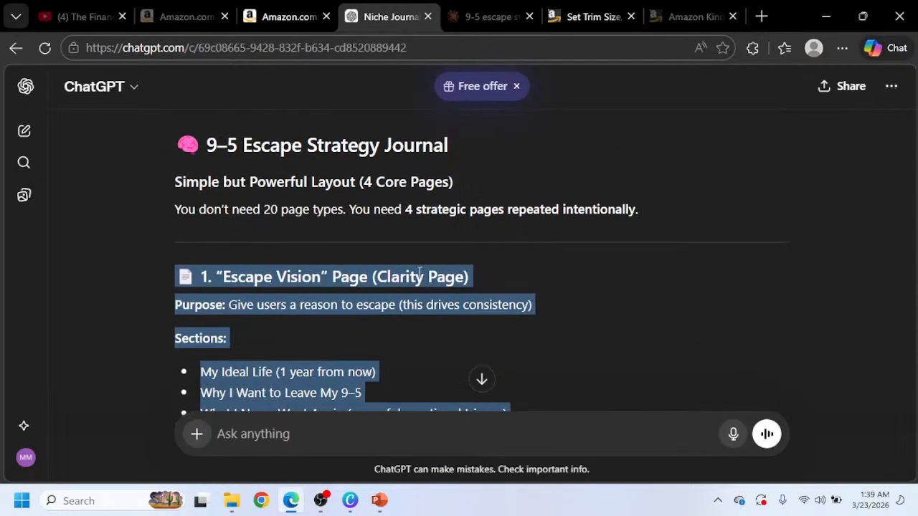
Switch to the Claude tab and review the Escape Vision page mockup, zooming the browser out slightly.
{"action": "left_click", "coordinate": [468, 19]}
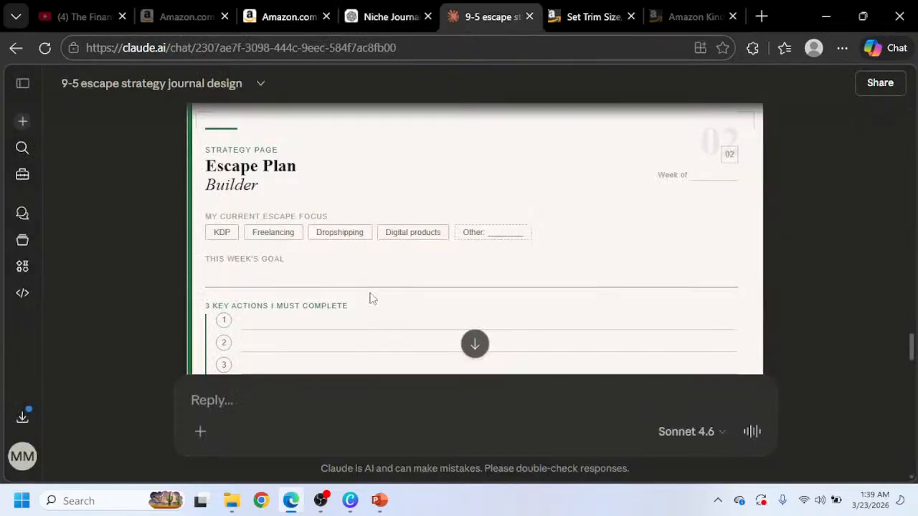
{"action": "scroll", "coordinate": [237, 266], "scroll_direction": "up", "scroll_amount": 3}
{"action": "scroll", "coordinate": [251, 233], "scroll_direction": "up", "scroll_amount": 9}
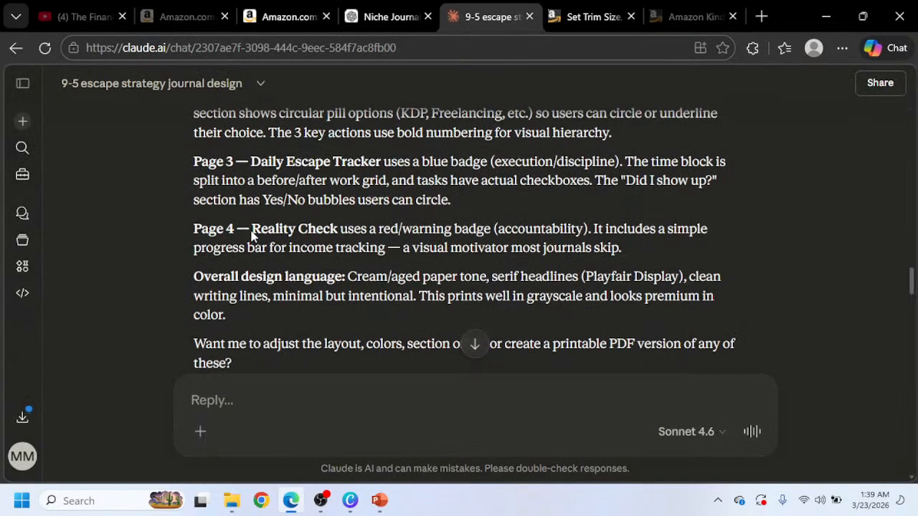
{"action": "scroll", "coordinate": [252, 236], "scroll_direction": "down", "scroll_amount": 3}
{"action": "scroll", "coordinate": [251, 235], "scroll_direction": "down", "scroll_amount": 2}
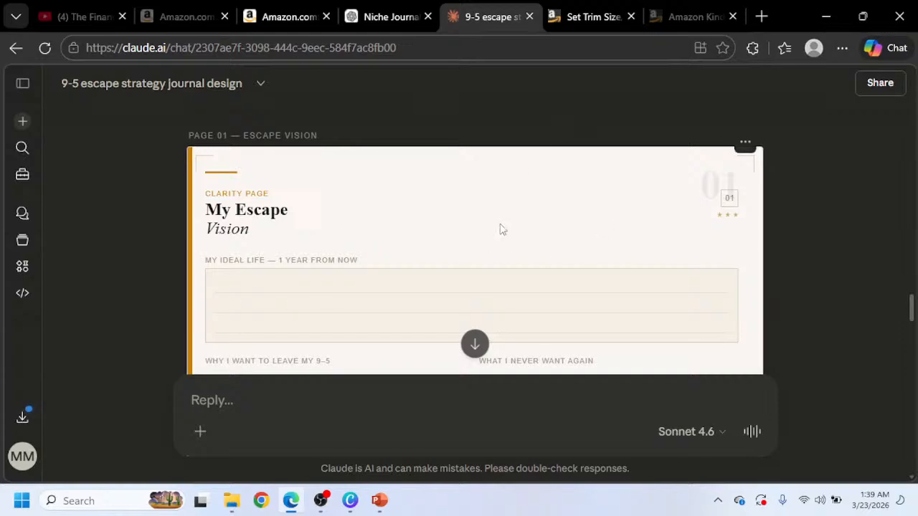
{"action": "left_click", "coordinate": [745, 142]}
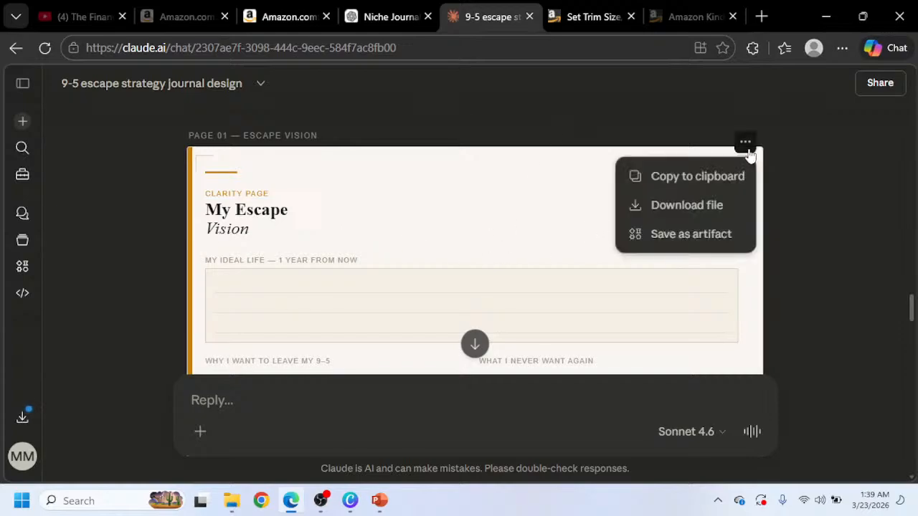
{"action": "left_click", "coordinate": [492, 232]}
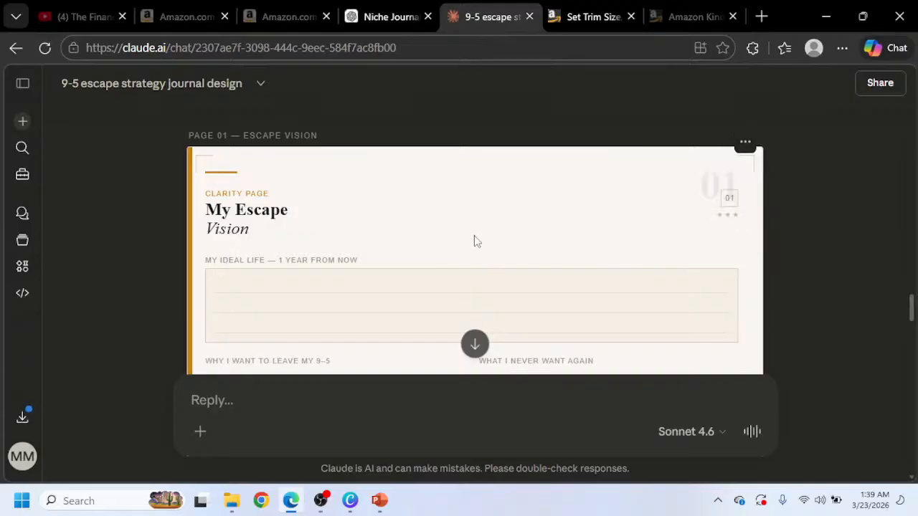
{"action": "key", "text": "ctrl+minus"}
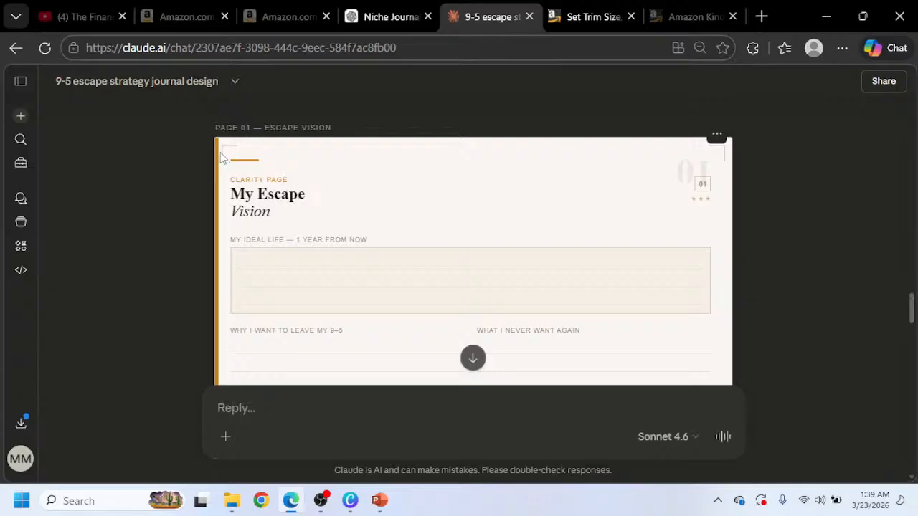
Switch to Canva and add a square shape to page 1, filling it black.
{"action": "mouse_move", "coordinate": [350, 506]}
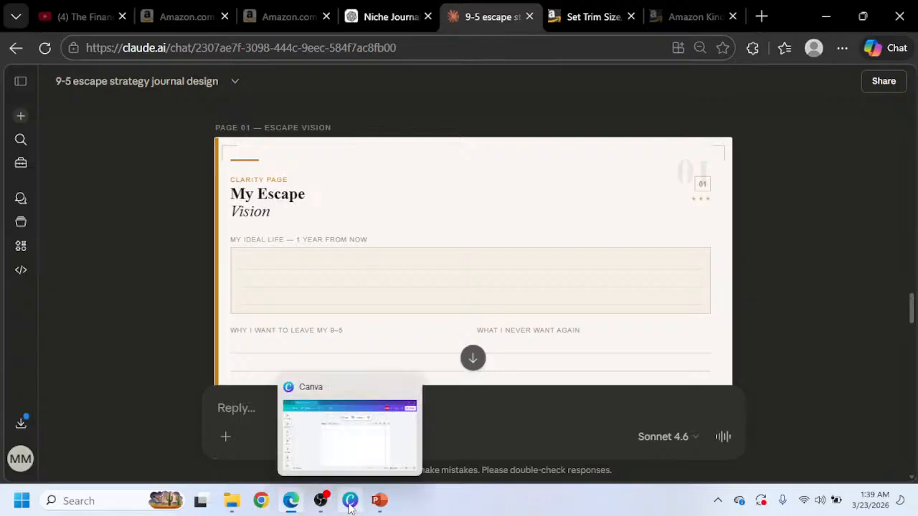
{"action": "left_click", "coordinate": [350, 506]}
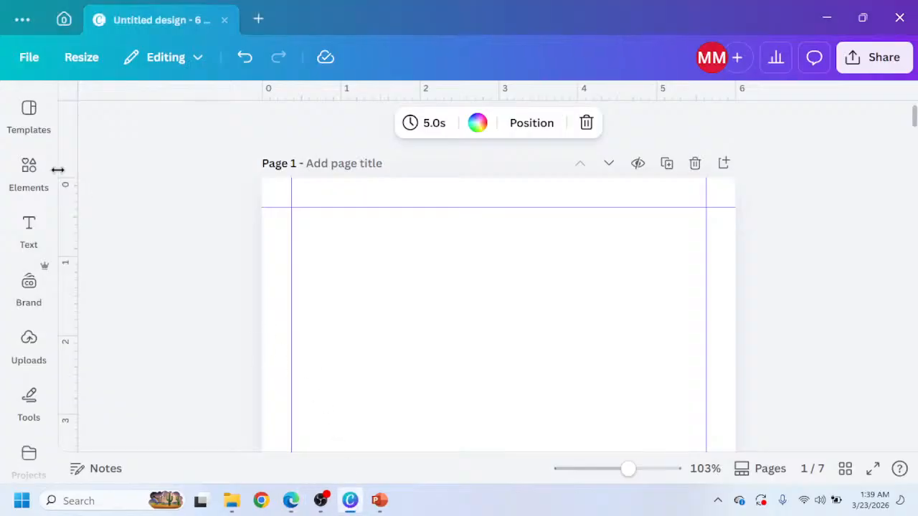
{"action": "left_click", "coordinate": [34, 183]}
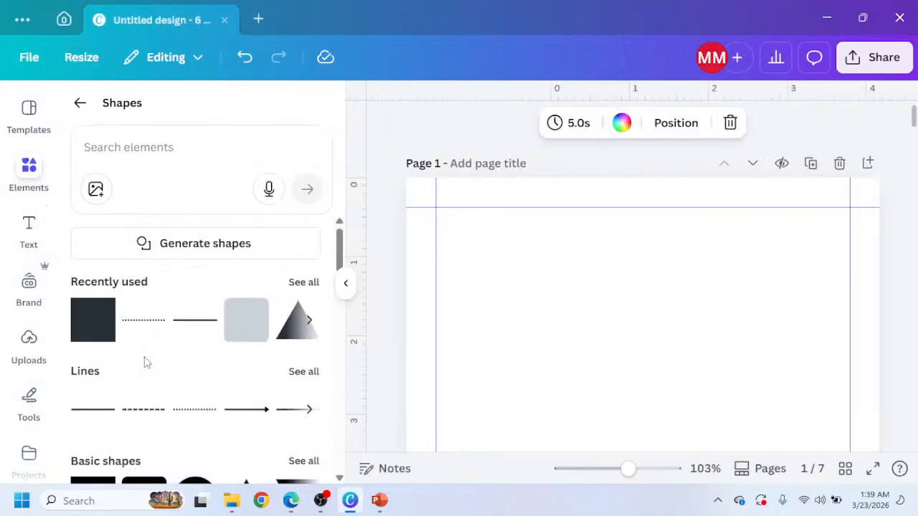
{"action": "left_click", "coordinate": [87, 332]}
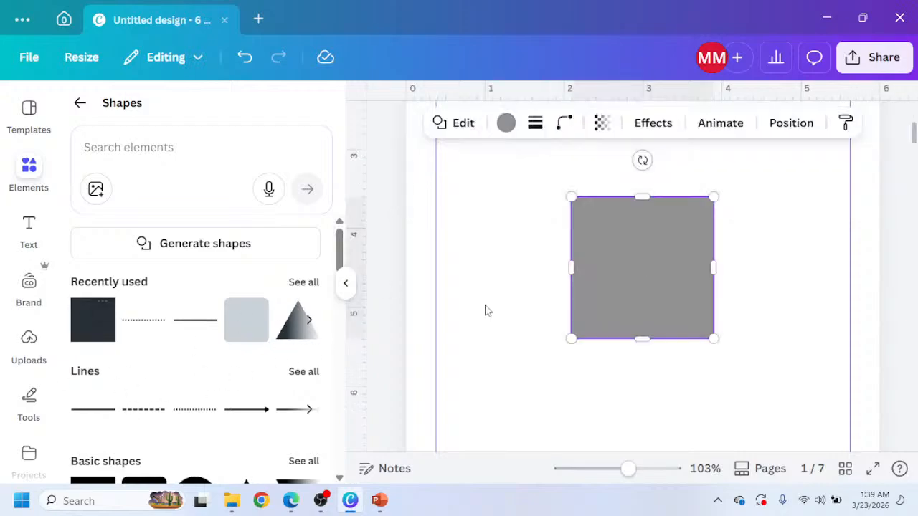
{"action": "left_click", "coordinate": [346, 300]}
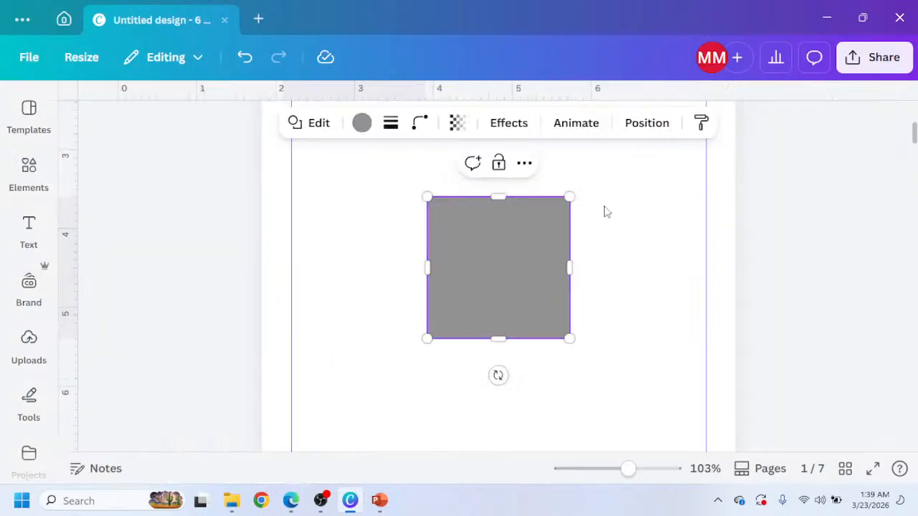
{"action": "left_click", "coordinate": [492, 231]}
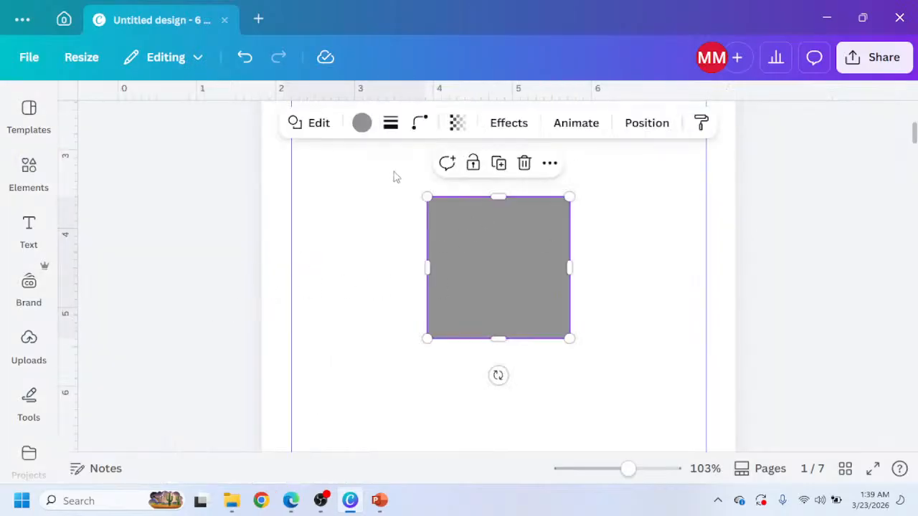
{"action": "left_click", "coordinate": [362, 125]}
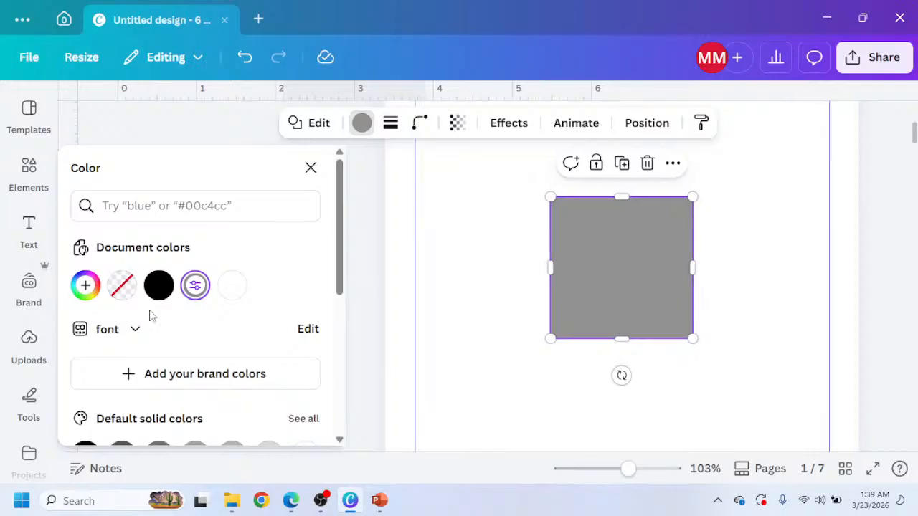
{"action": "left_click", "coordinate": [159, 286]}
Move the black square to page 1's top-left corner and narrow it into a thin vertical bar on the left edge.
{"action": "scroll", "coordinate": [391, 294], "scroll_direction": "up", "scroll_amount": 3}
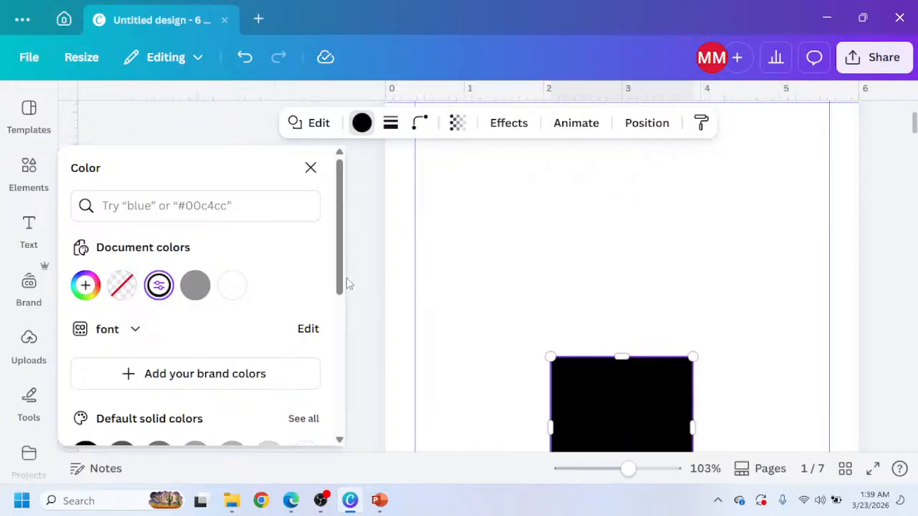
{"action": "left_click", "coordinate": [310, 168]}
{"action": "left_click_drag", "start_coordinate": [483, 398], "coordinate": [320, 147]}
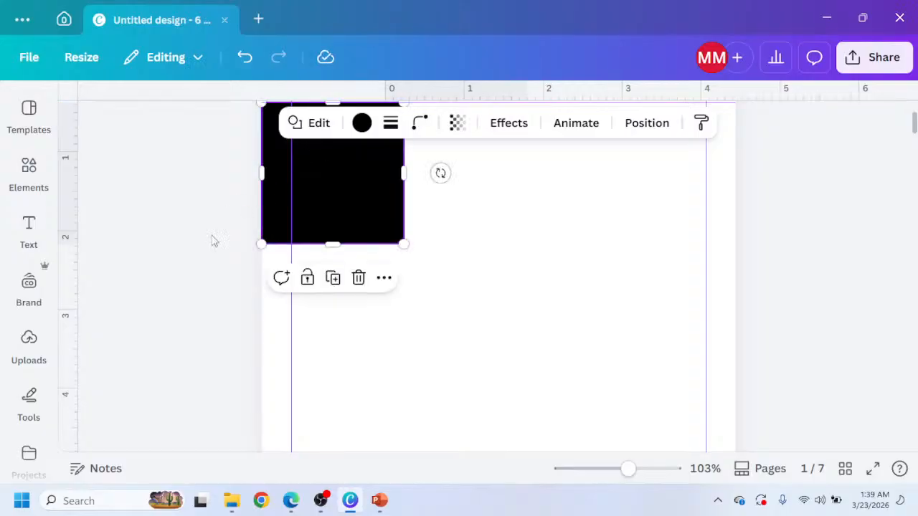
{"action": "scroll", "coordinate": [192, 261], "scroll_direction": "up", "scroll_amount": 2}
{"action": "left_click_drag", "start_coordinate": [342, 282], "coordinate": [343, 245]}
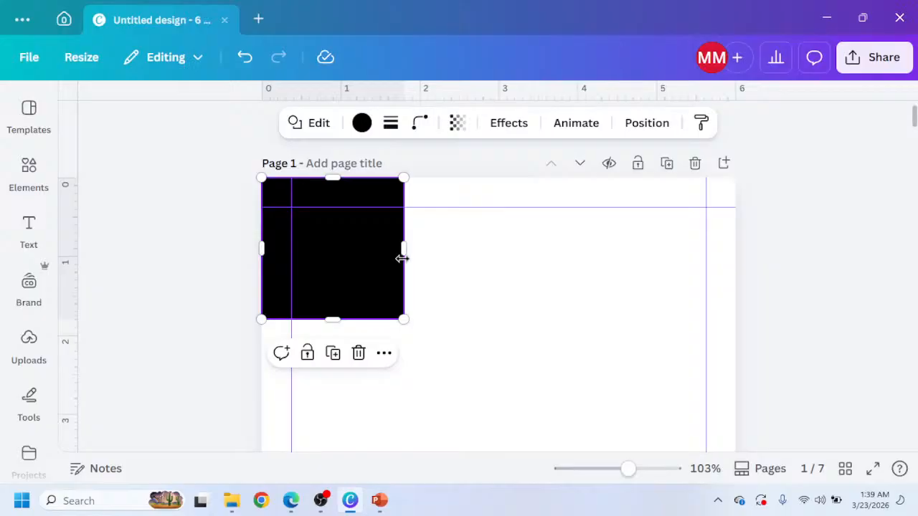
{"action": "left_click_drag", "start_coordinate": [402, 258], "coordinate": [267, 242]}
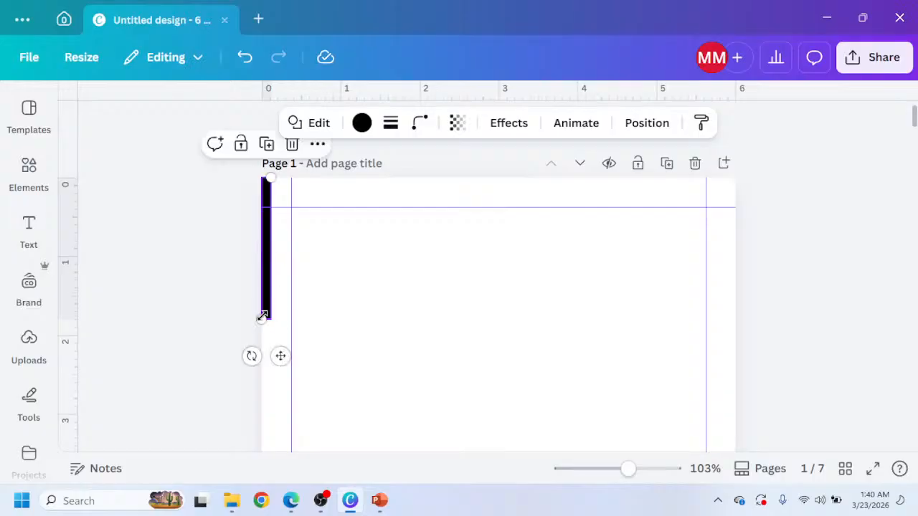
{"action": "left_click_drag", "start_coordinate": [263, 316], "coordinate": [137, 459]}
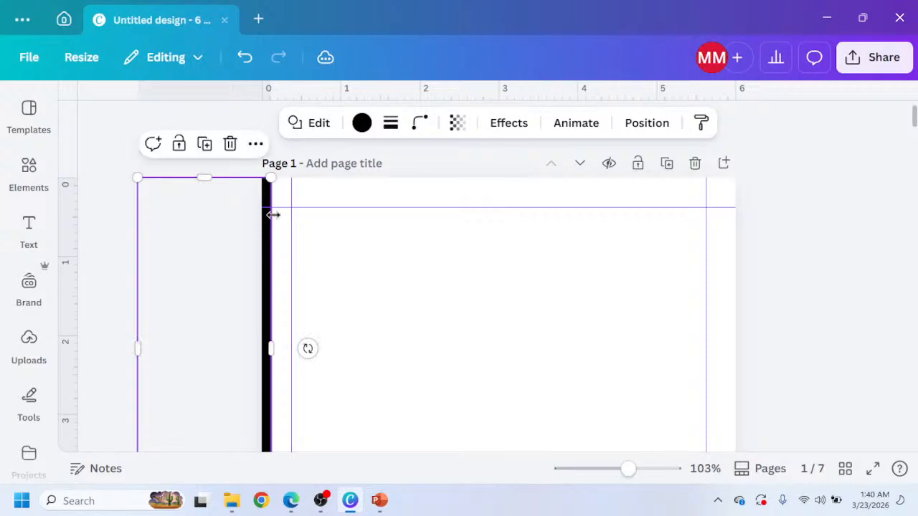
Stretch the black bar so it runs the full height of the page's left edge.
{"action": "scroll", "coordinate": [273, 215], "scroll_direction": "down", "scroll_amount": 3}
{"action": "left_click", "coordinate": [213, 278]}
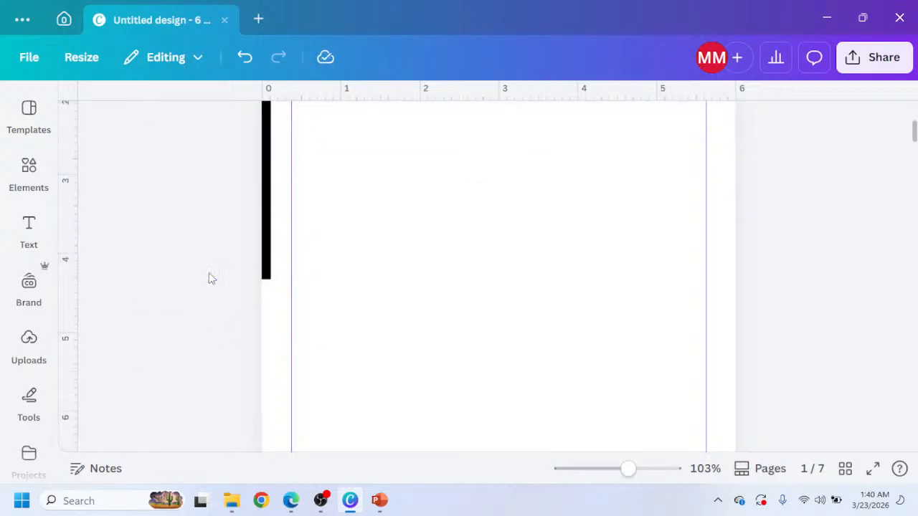
{"action": "left_click", "coordinate": [265, 265]}
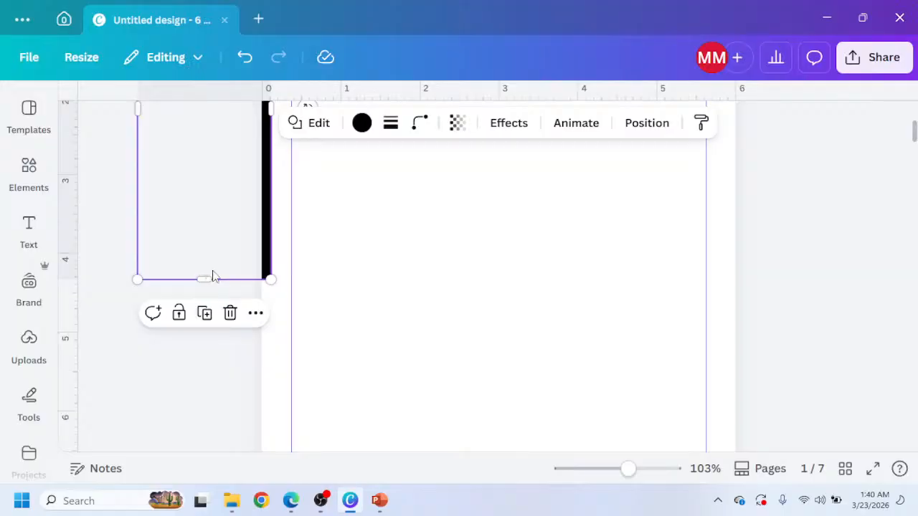
{"action": "left_click_drag", "start_coordinate": [212, 277], "coordinate": [143, 445]}
{"action": "scroll", "coordinate": [176, 307], "scroll_direction": "down", "scroll_amount": 5}
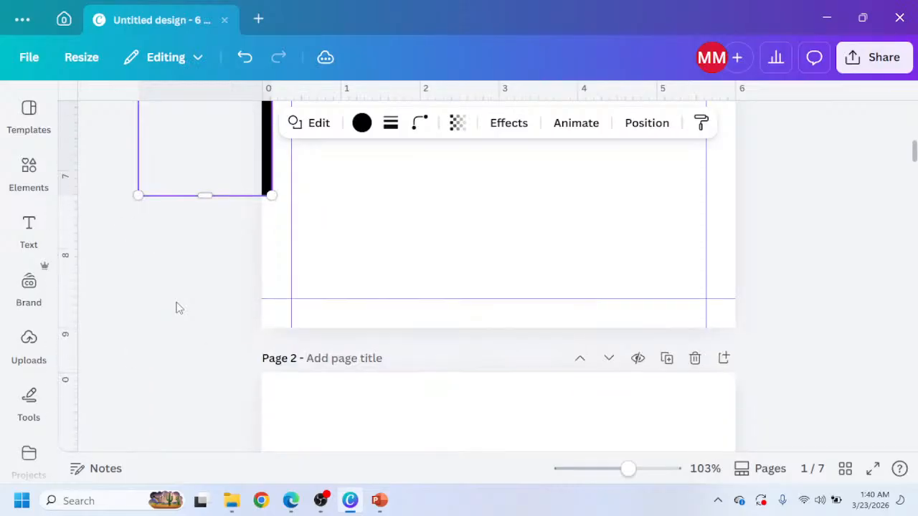
{"action": "left_click_drag", "start_coordinate": [203, 195], "coordinate": [215, 319]}
{"action": "scroll", "coordinate": [215, 318], "scroll_direction": "up", "scroll_amount": 7}
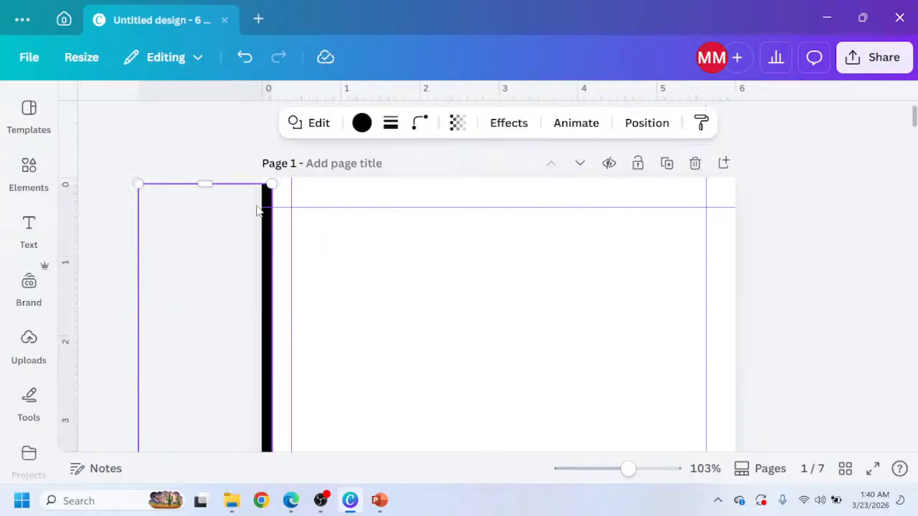
{"action": "left_click_drag", "start_coordinate": [211, 184], "coordinate": [212, 170]}
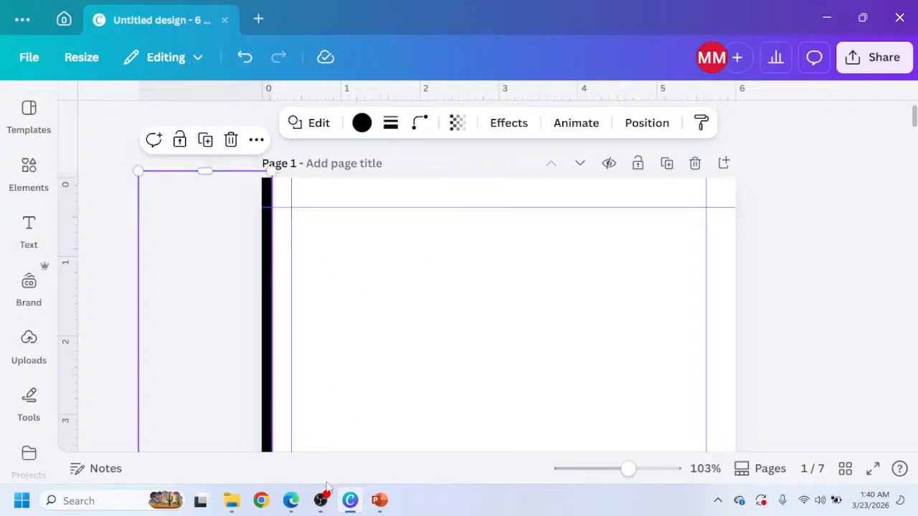
Refer back to the Claude page mockup, then add a heading text box to page 1.
{"action": "left_click", "coordinate": [290, 501]}
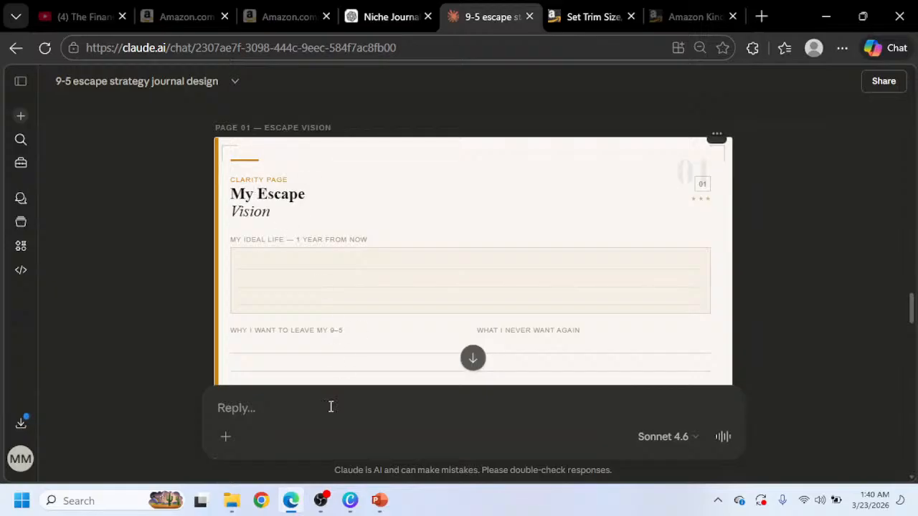
{"action": "left_click", "coordinate": [350, 500]}
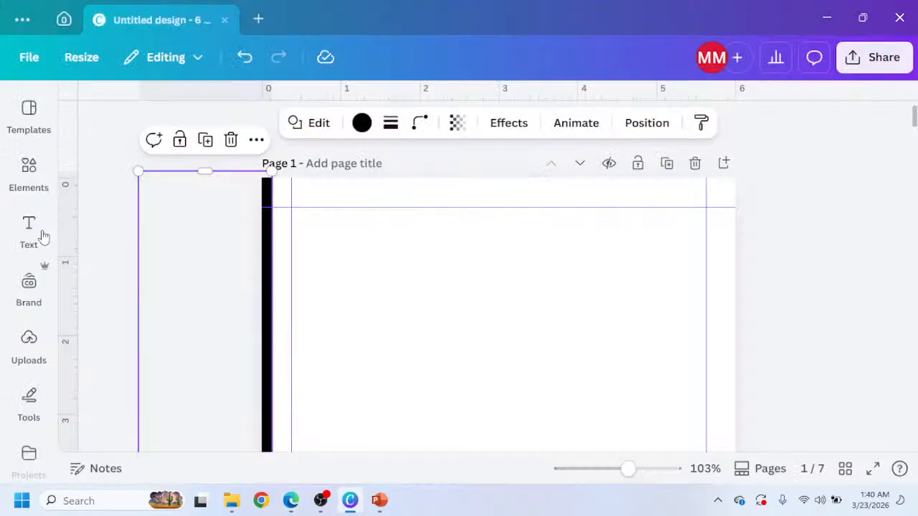
{"action": "left_click", "coordinate": [29, 229]}
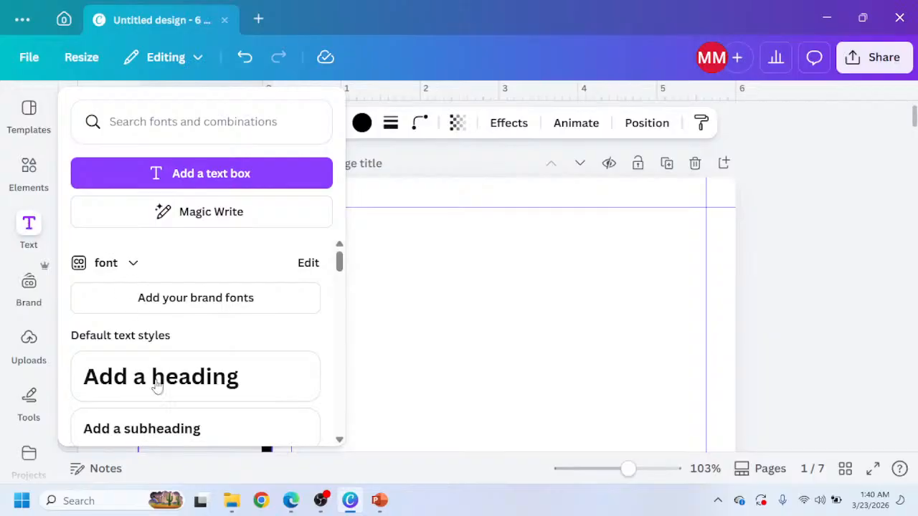
{"action": "left_click", "coordinate": [297, 360]}
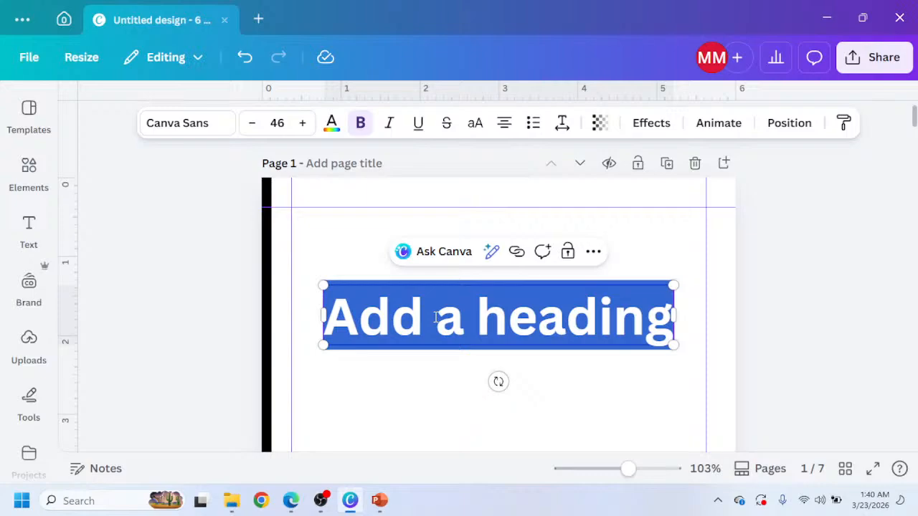
Enter CLARITY PAGE as the heading text and shrink the text box to about 6.5 font size.
{"action": "type", "text": "CLARI"}
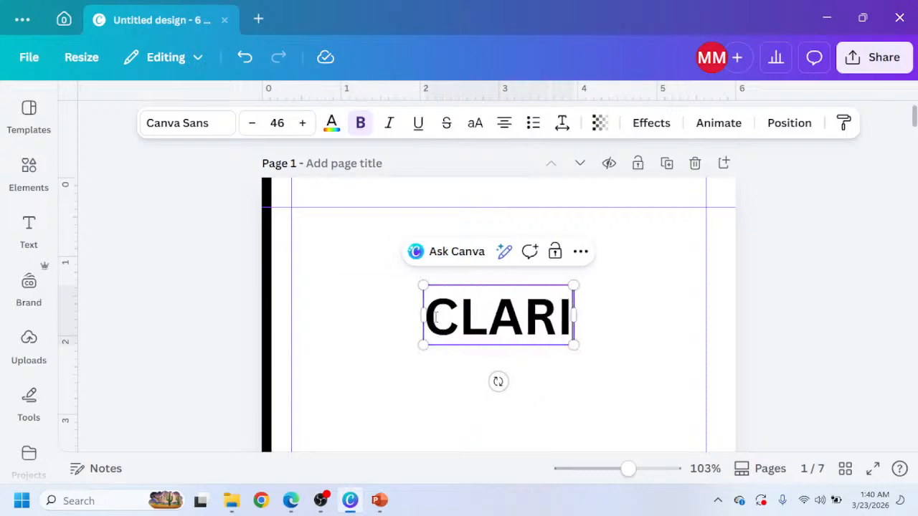
{"action": "type", "text": "TY PAGE"}
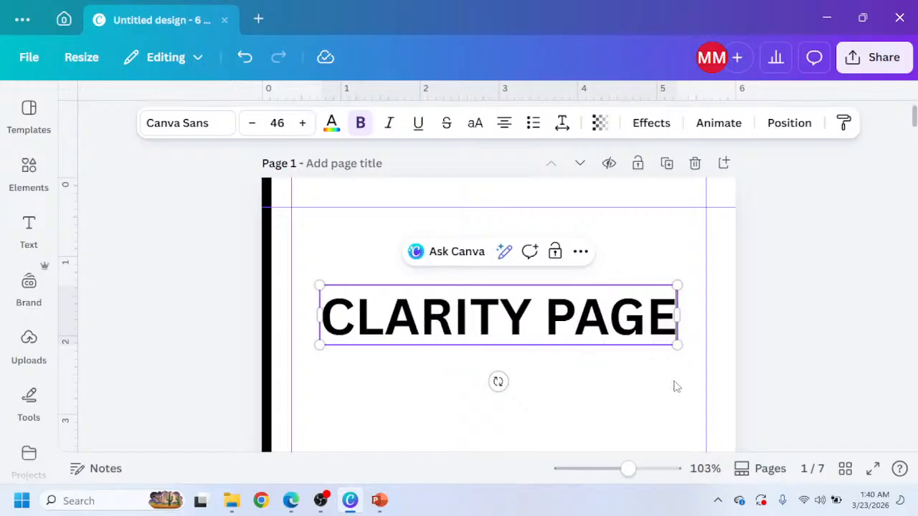
{"action": "left_click_drag", "start_coordinate": [674, 344], "coordinate": [380, 223]}
Move the CLARITY PAGE heading up near the top-left margin corner of page 1.
{"action": "scroll", "coordinate": [373, 336], "scroll_direction": "up", "scroll_amount": 5}
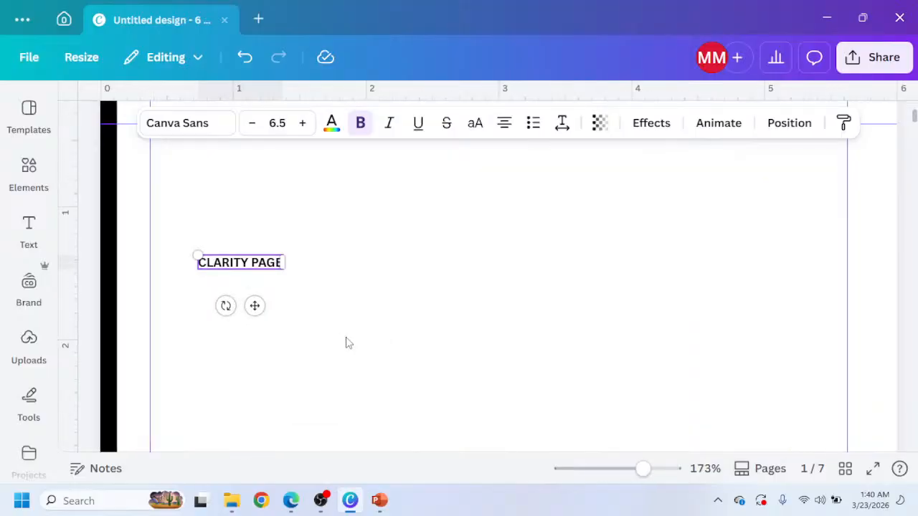
{"action": "scroll", "coordinate": [346, 342], "scroll_direction": "up", "scroll_amount": 2}
{"action": "left_click_drag", "start_coordinate": [255, 385], "coordinate": [236, 284]}
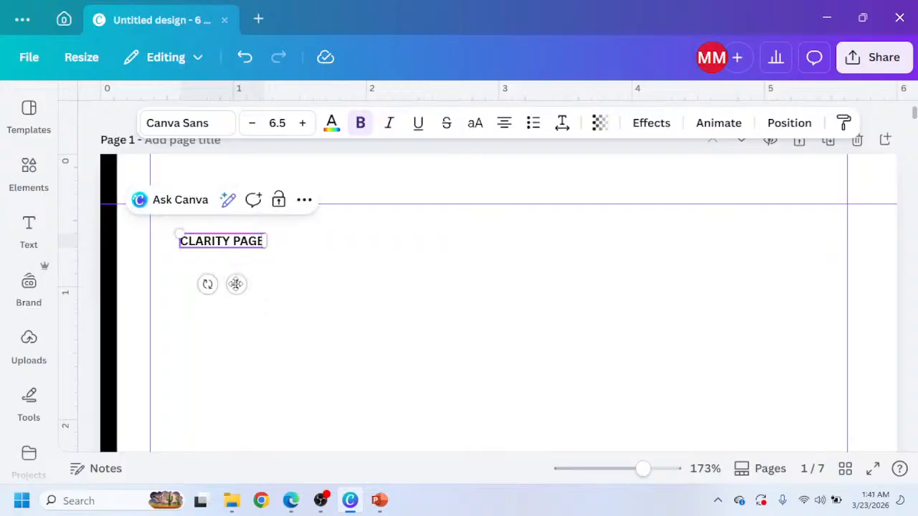
Delete the black vertical bar from the page's left edge.
{"action": "left_click", "coordinate": [110, 270]}
{"action": "key", "text": "Delete"}
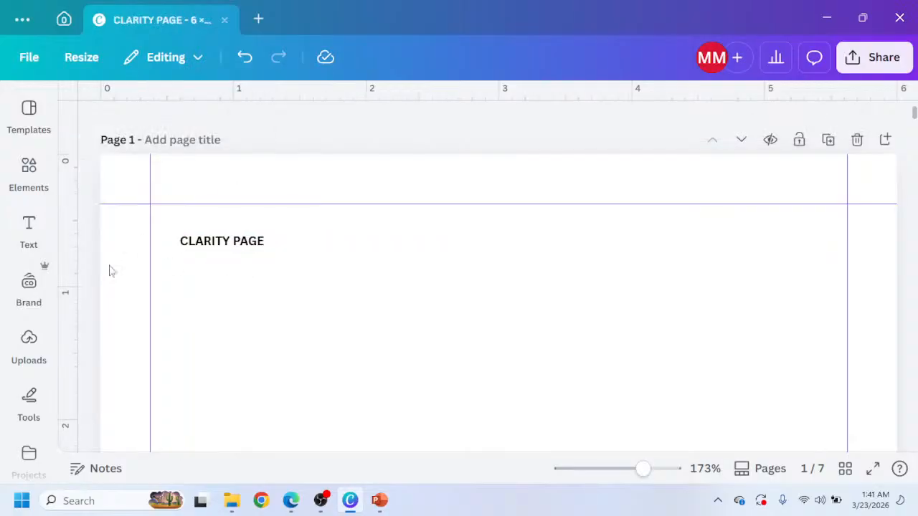
Change the heading's font to Cinzel, turning bold off after trying several other fonts.
{"action": "left_click", "coordinate": [237, 247]}
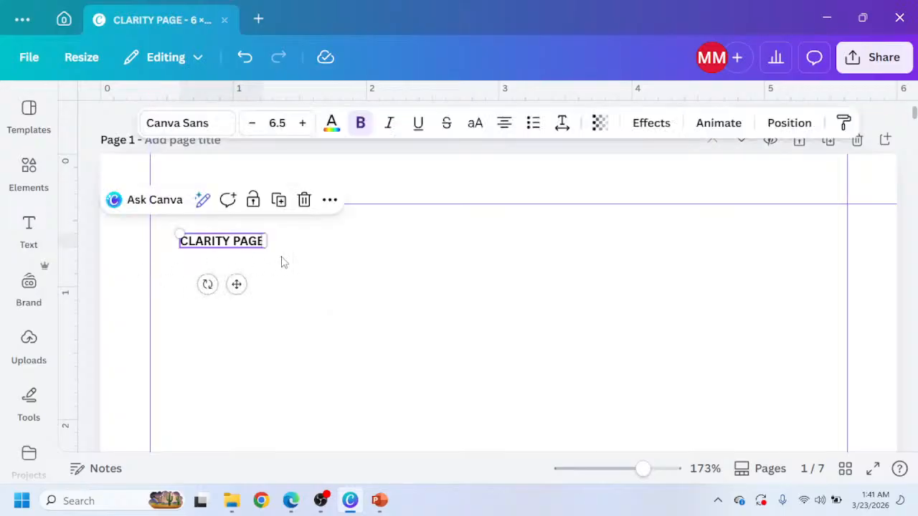
{"action": "left_click", "coordinate": [183, 123]}
{"action": "scroll", "coordinate": [153, 308], "scroll_direction": "down", "scroll_amount": 2}
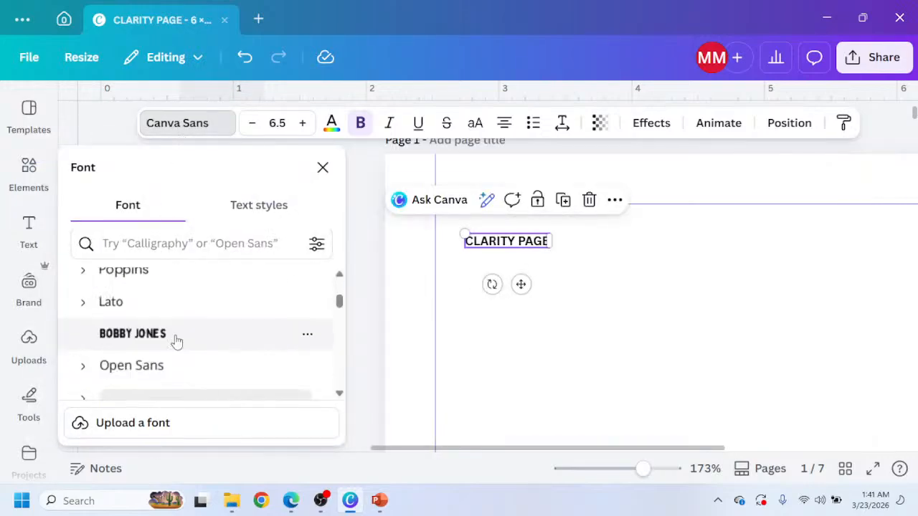
{"action": "left_click", "coordinate": [158, 368]}
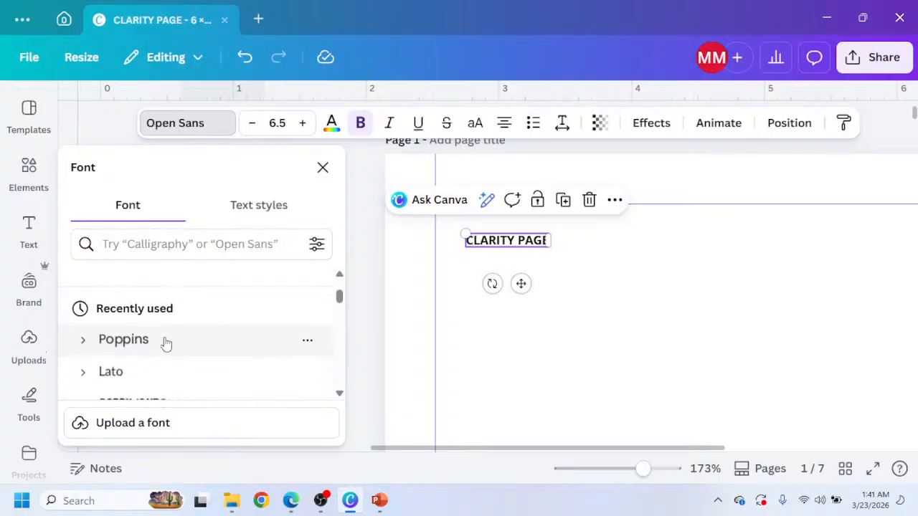
{"action": "scroll", "coordinate": [165, 344], "scroll_direction": "down", "scroll_amount": 5}
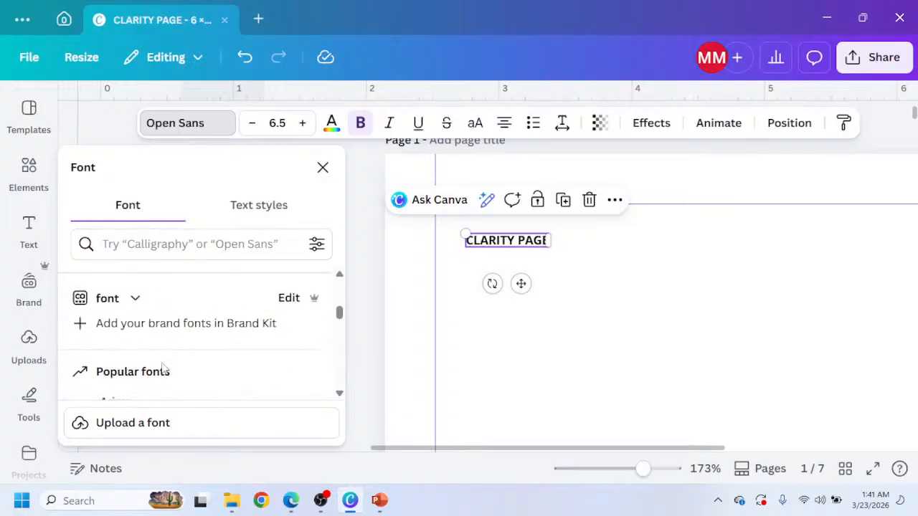
{"action": "scroll", "coordinate": [162, 362], "scroll_direction": "up", "scroll_amount": 1}
{"action": "left_click", "coordinate": [153, 323]}
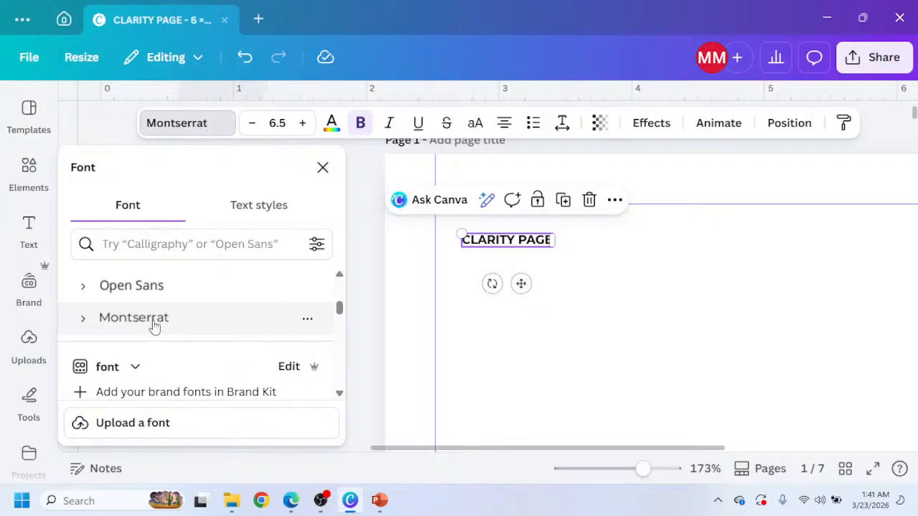
{"action": "scroll", "coordinate": [153, 326], "scroll_direction": "down", "scroll_amount": 3}
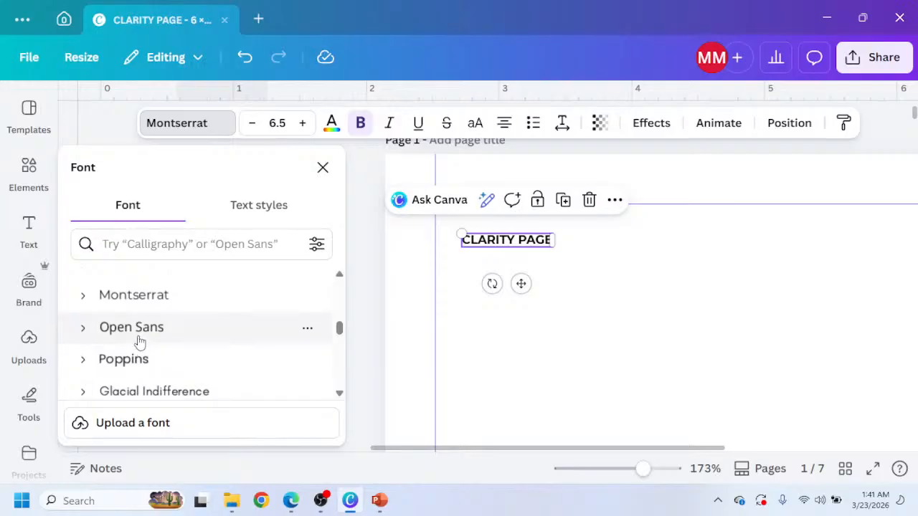
{"action": "left_click", "coordinate": [124, 364]}
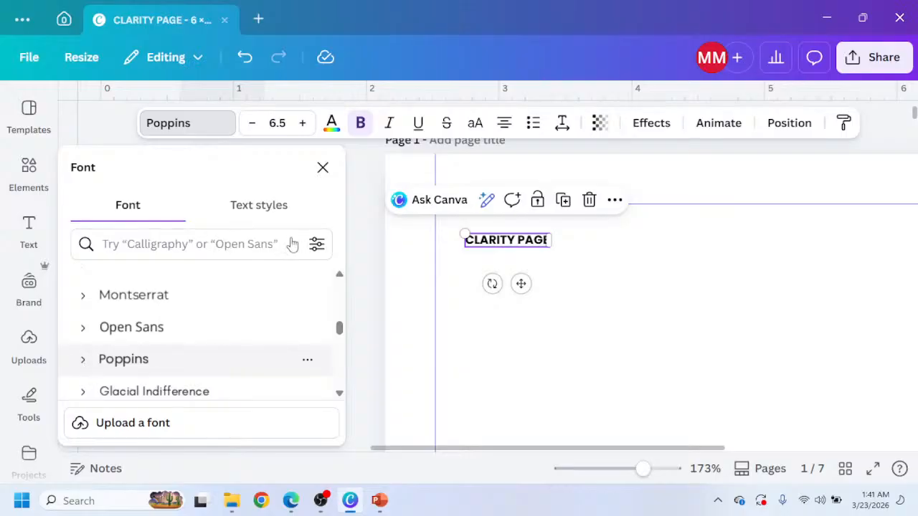
{"action": "left_click", "coordinate": [362, 122]}
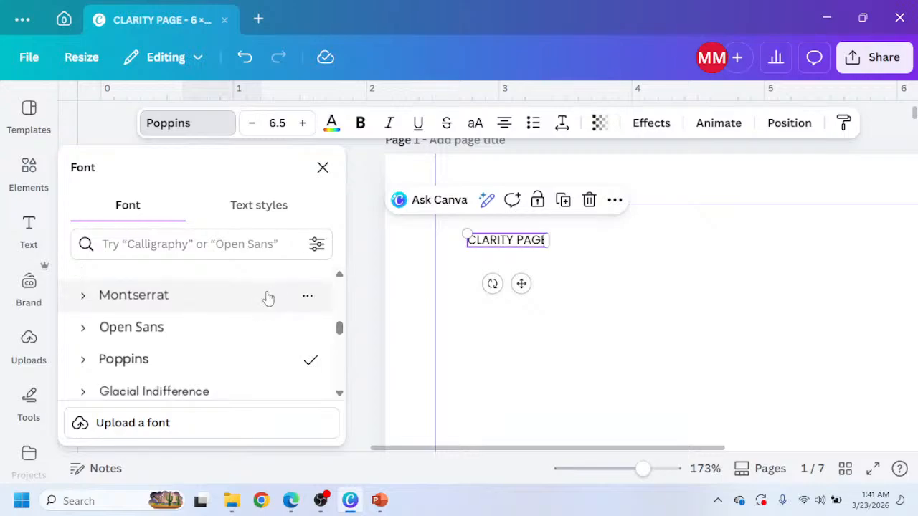
{"action": "scroll", "coordinate": [239, 337], "scroll_direction": "down", "scroll_amount": 5}
{"action": "scroll", "coordinate": [225, 345], "scroll_direction": "up", "scroll_amount": 3}
{"action": "scroll", "coordinate": [224, 346], "scroll_direction": "up", "scroll_amount": 1}
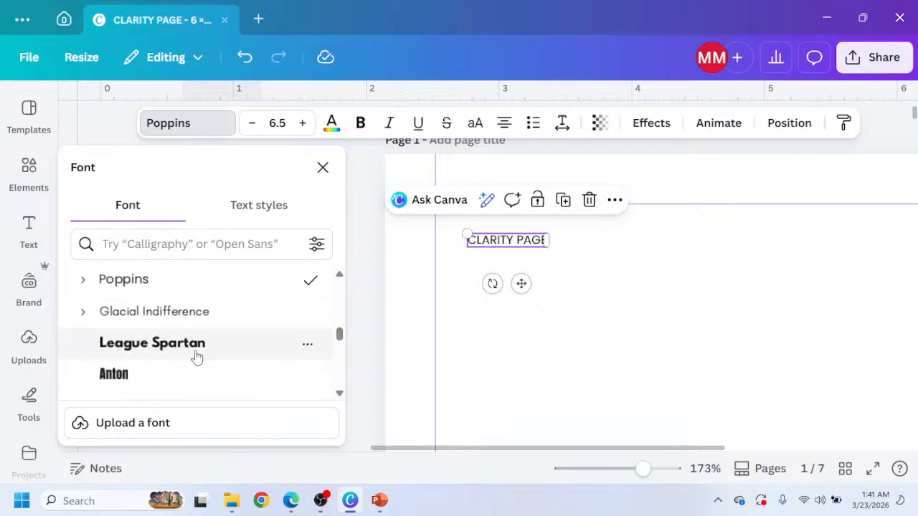
{"action": "left_click", "coordinate": [196, 357]}
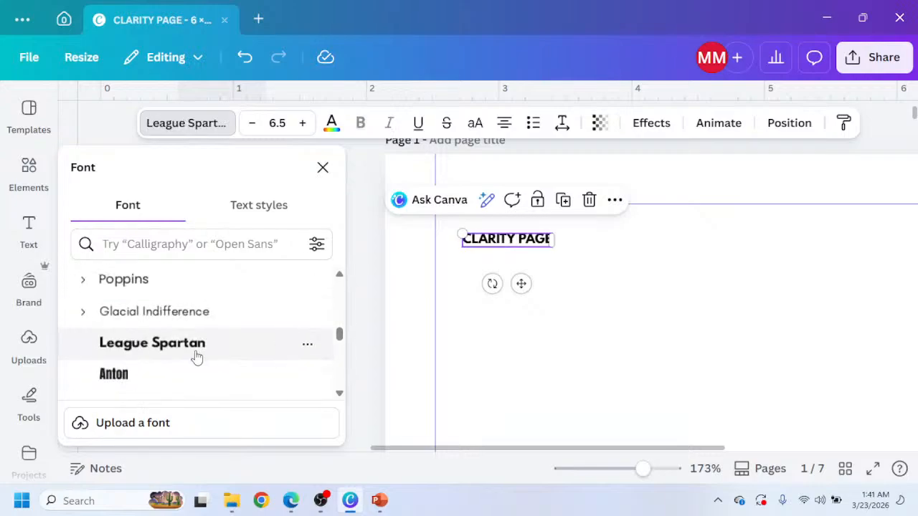
{"action": "scroll", "coordinate": [207, 347], "scroll_direction": "down", "scroll_amount": 4}
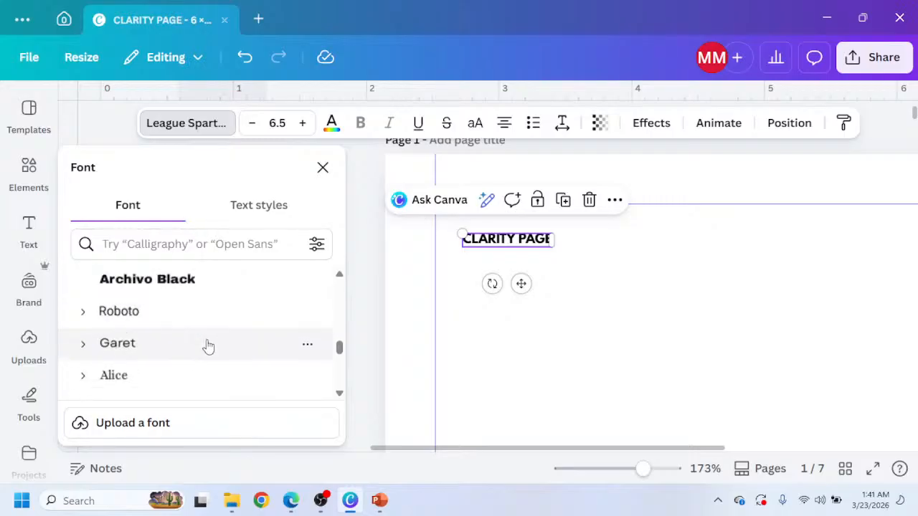
{"action": "left_click", "coordinate": [159, 284]}
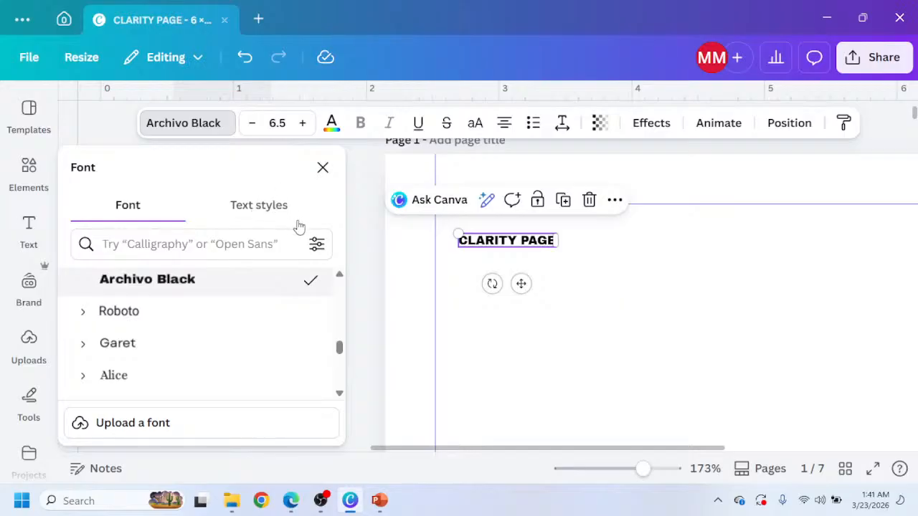
{"action": "scroll", "coordinate": [136, 330], "scroll_direction": "down", "scroll_amount": 2}
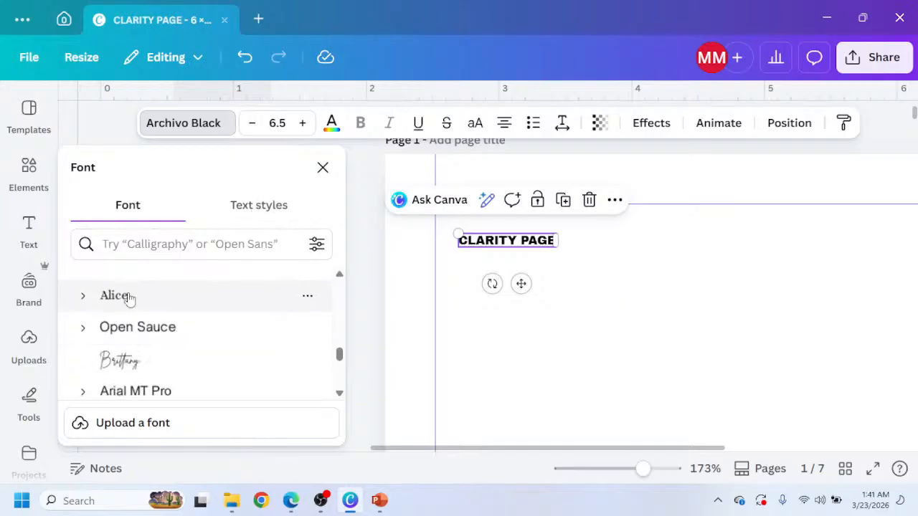
{"action": "scroll", "coordinate": [129, 316], "scroll_direction": "up", "scroll_amount": 2}
{"action": "left_click", "coordinate": [132, 346]}
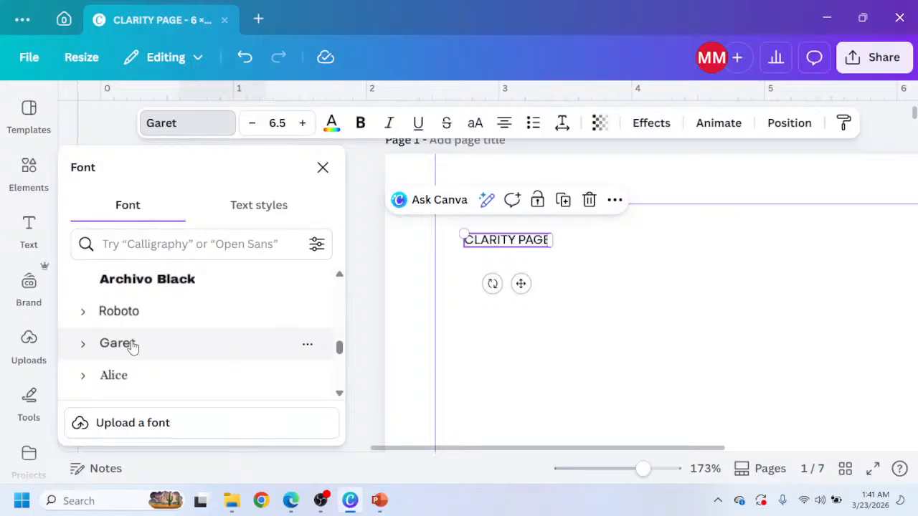
{"action": "scroll", "coordinate": [183, 355], "scroll_direction": "down", "scroll_amount": 2}
{"action": "scroll", "coordinate": [175, 363], "scroll_direction": "down", "scroll_amount": 4}
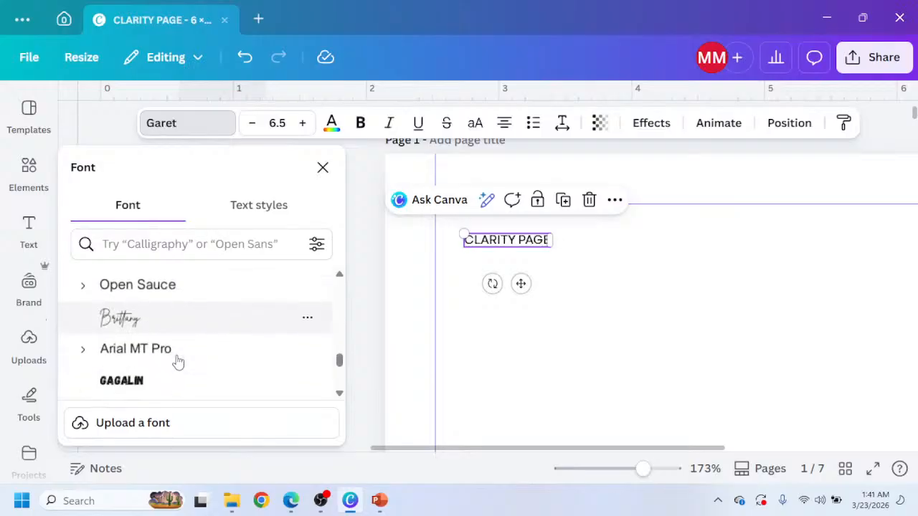
{"action": "scroll", "coordinate": [154, 359], "scroll_direction": "down", "scroll_amount": 5}
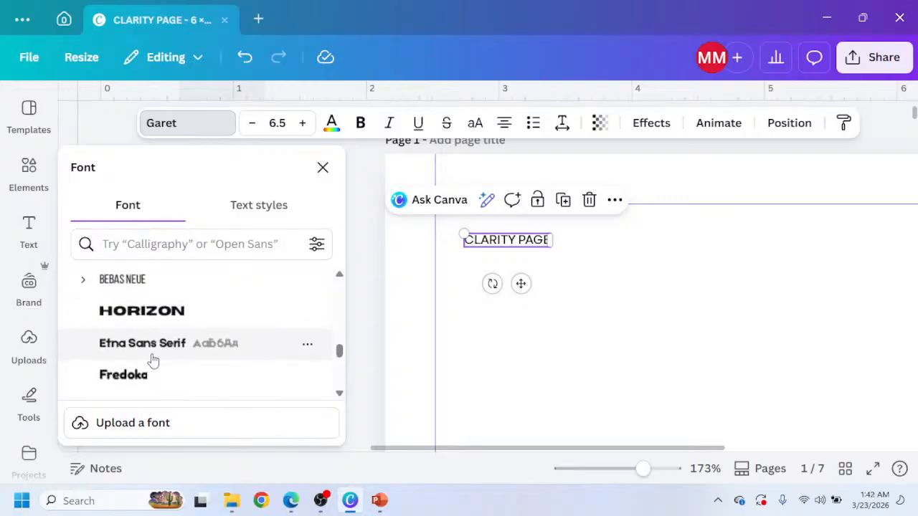
{"action": "scroll", "coordinate": [153, 361], "scroll_direction": "down", "scroll_amount": 2}
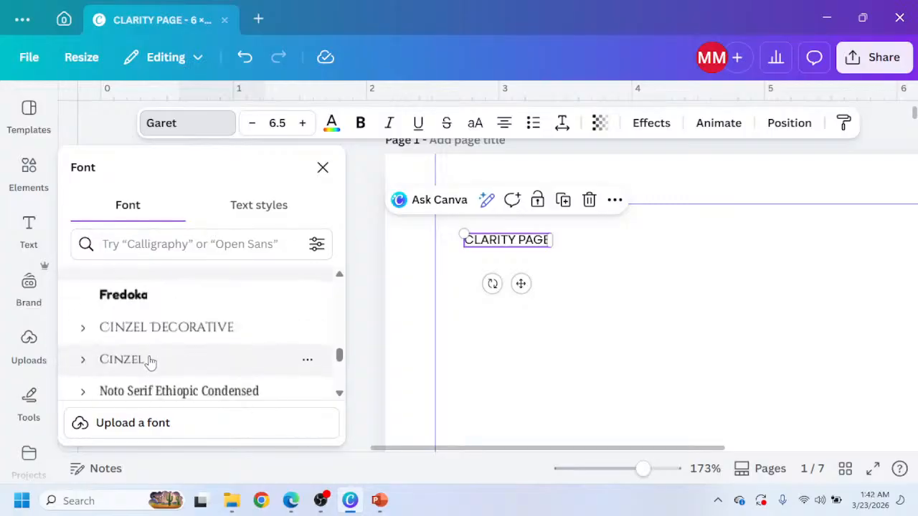
{"action": "left_click", "coordinate": [142, 367]}
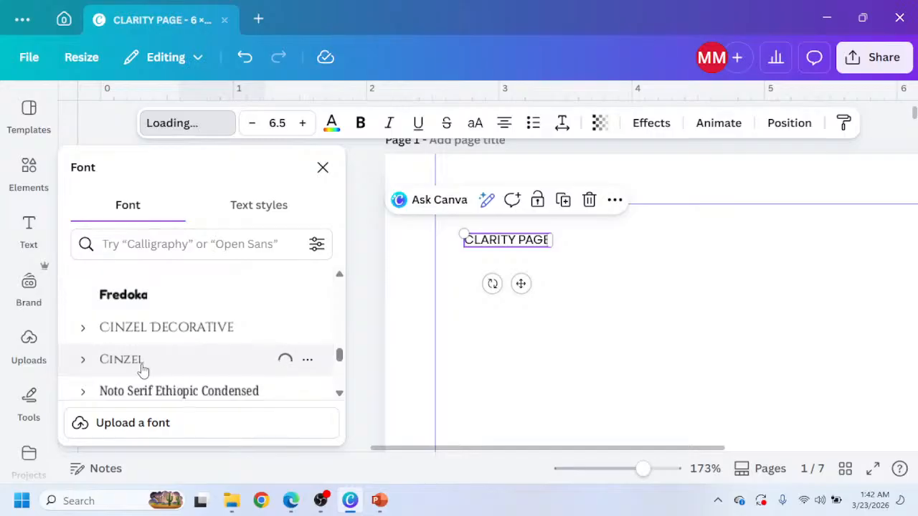
{"action": "left_click", "coordinate": [593, 307]}
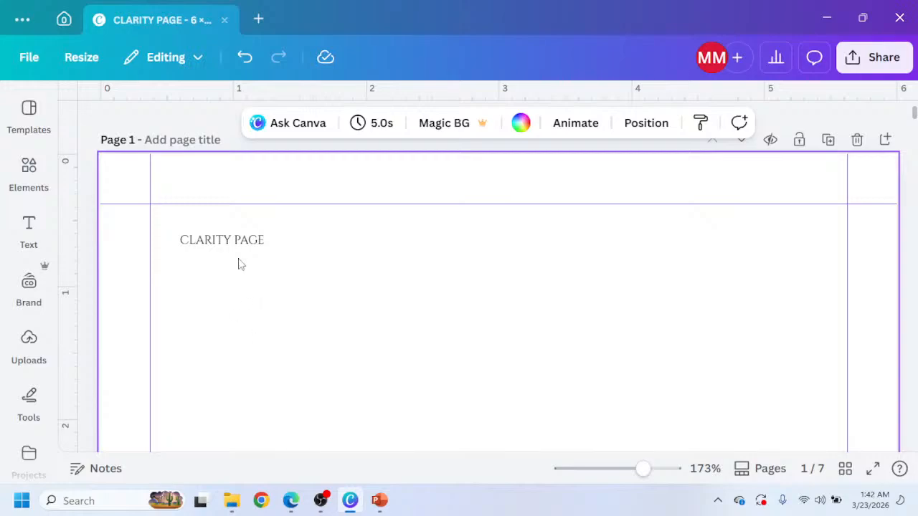
Enlarge the heading to 8.1 font size and nudge it slightly right.
{"action": "left_click", "coordinate": [231, 244]}
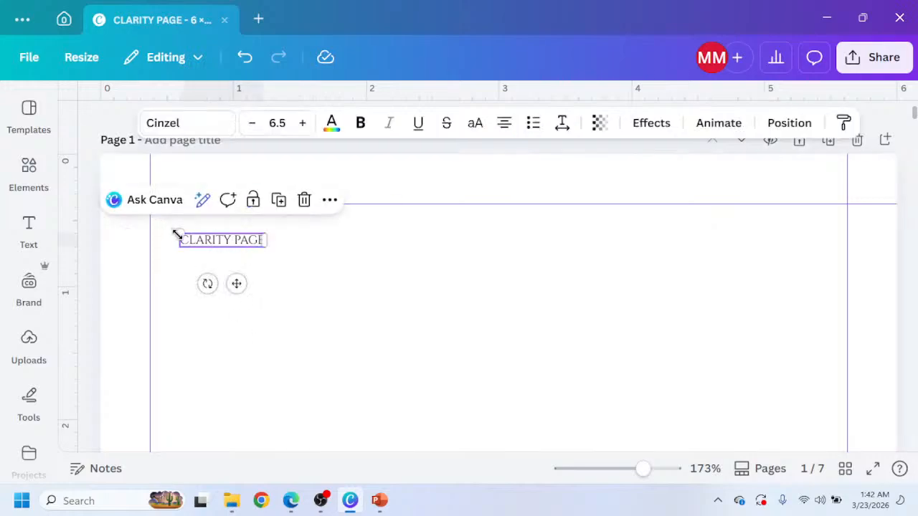
{"action": "left_click_drag", "start_coordinate": [178, 234], "coordinate": [157, 221]}
{"action": "left_click_drag", "start_coordinate": [225, 284], "coordinate": [246, 287]}
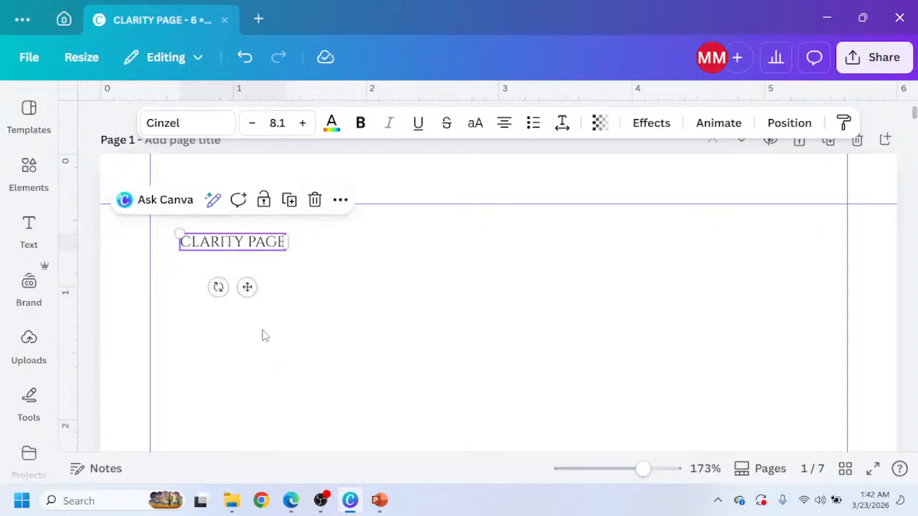
Refer back to the Claude page mockup to check the heading layout, then return to the design.
{"action": "left_click", "coordinate": [262, 502]}
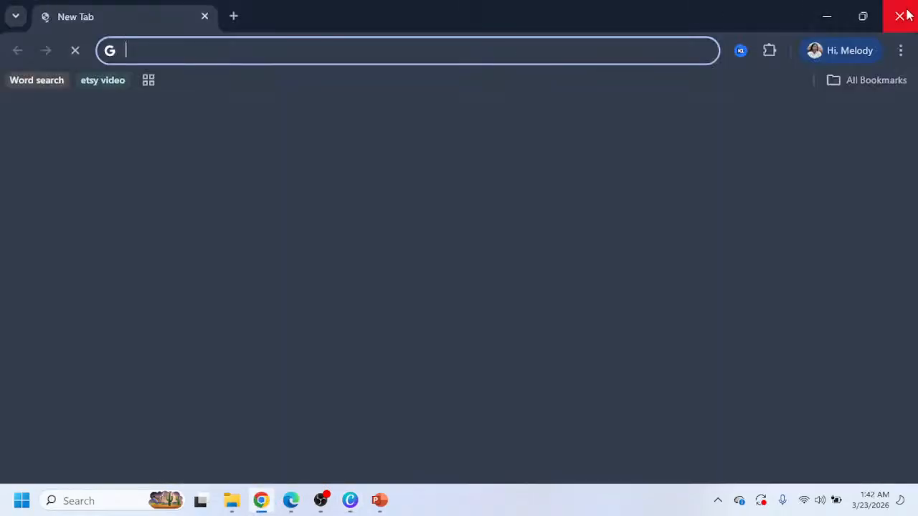
{"action": "left_click", "coordinate": [898, 11]}
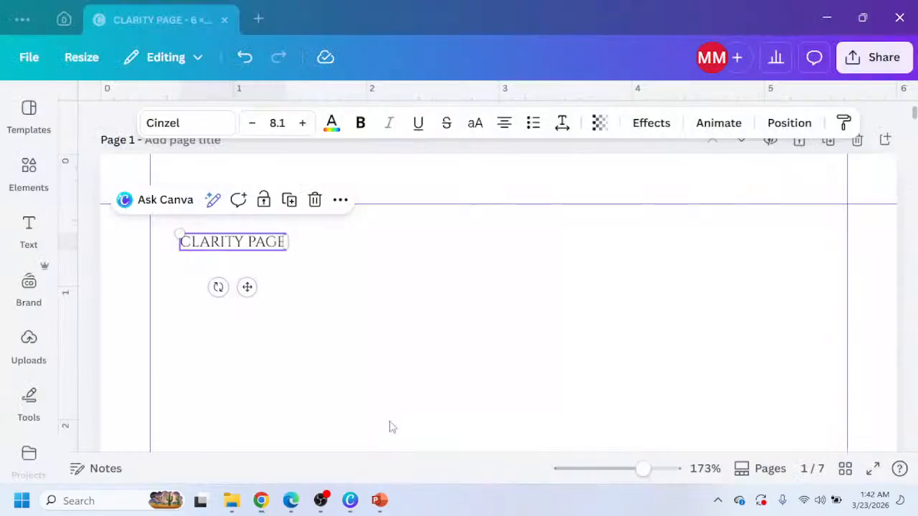
{"action": "left_click", "coordinate": [291, 500]}
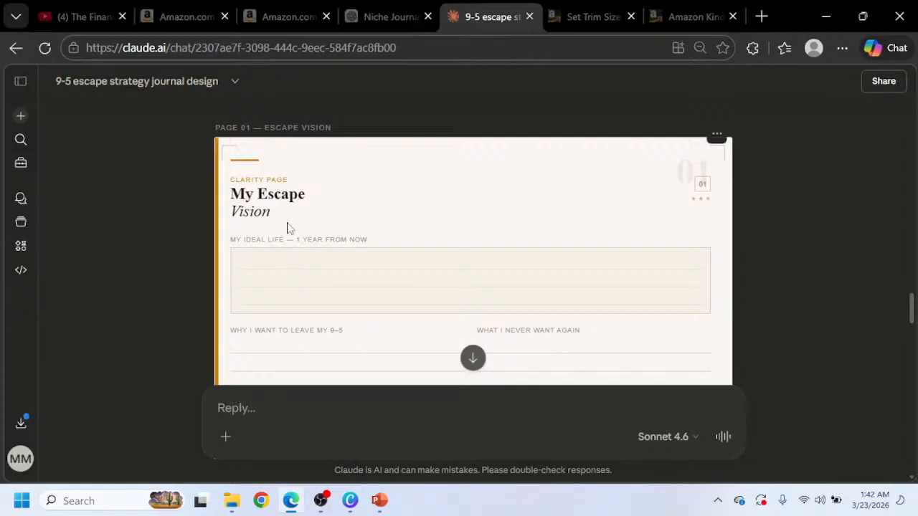
{"action": "mouse_move", "coordinate": [321, 501]}
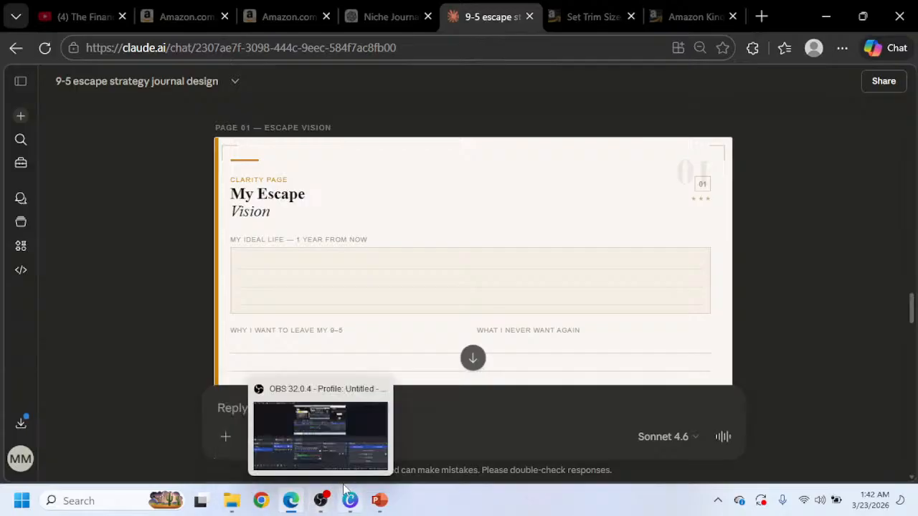
{"action": "left_click", "coordinate": [354, 497]}
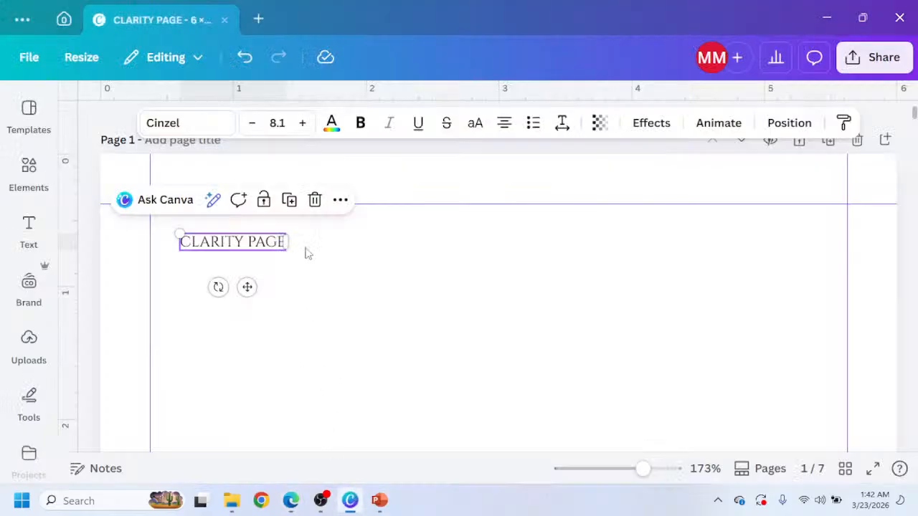
Duplicate the heading, place the copy just below it, and change its text to MY ESCAPE.
{"action": "left_click", "coordinate": [289, 201]}
{"action": "left_click_drag", "start_coordinate": [268, 310], "coordinate": [247, 315]}
{"action": "double_click", "coordinate": [251, 268]}
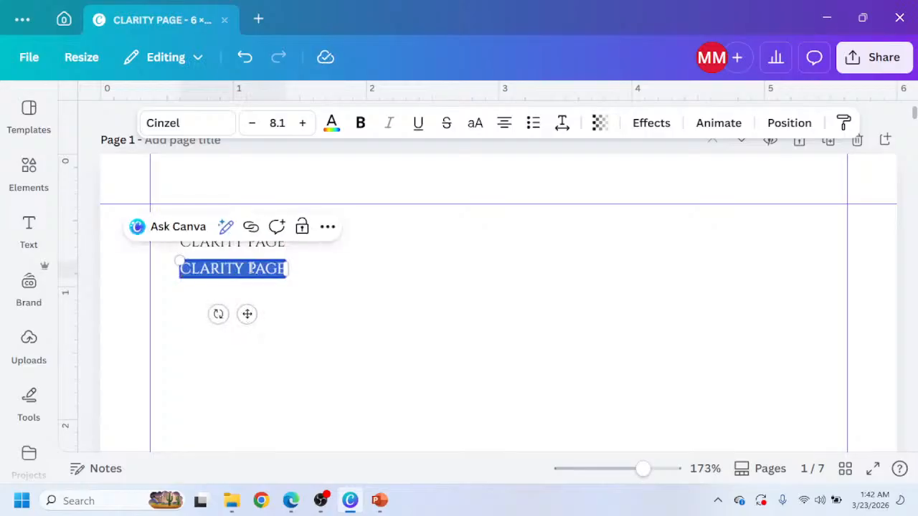
{"action": "type", "text": "MY"}
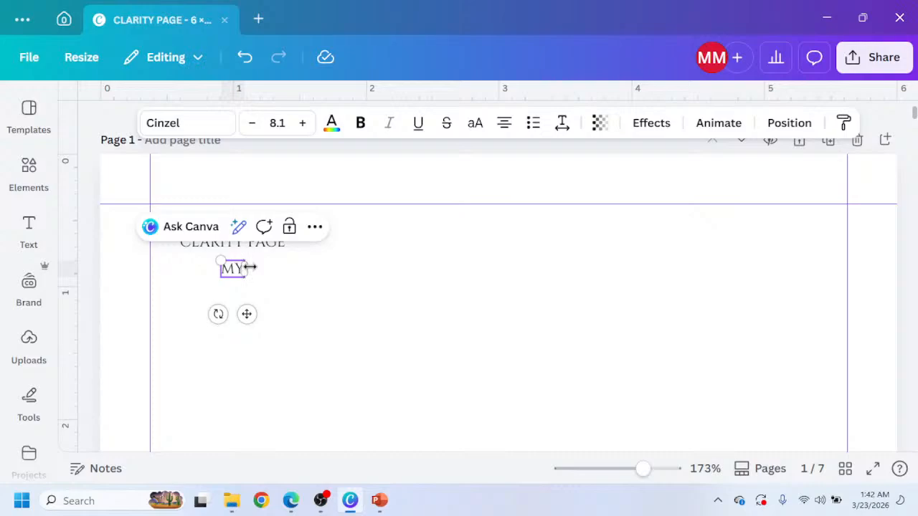
{"action": "type", "text": " ESCA"}
{"action": "type", "text": "PE"}
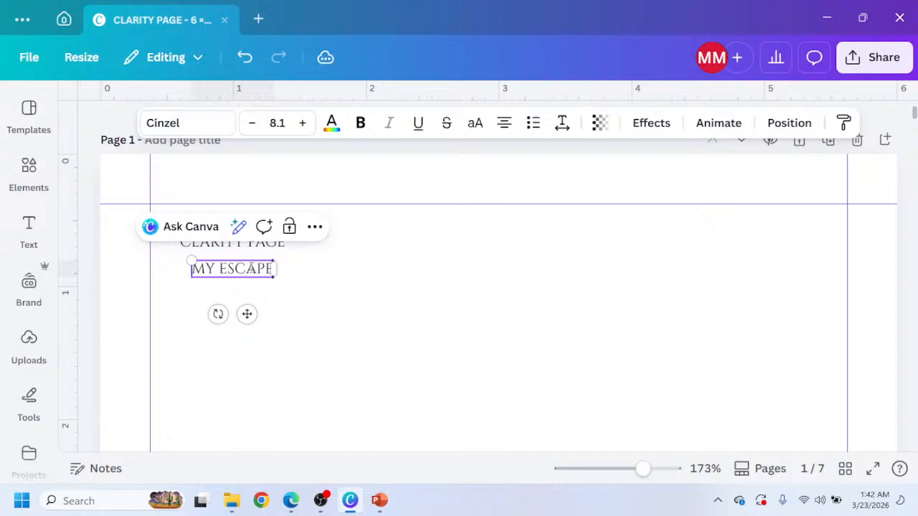
{"action": "left_click", "coordinate": [260, 324]}
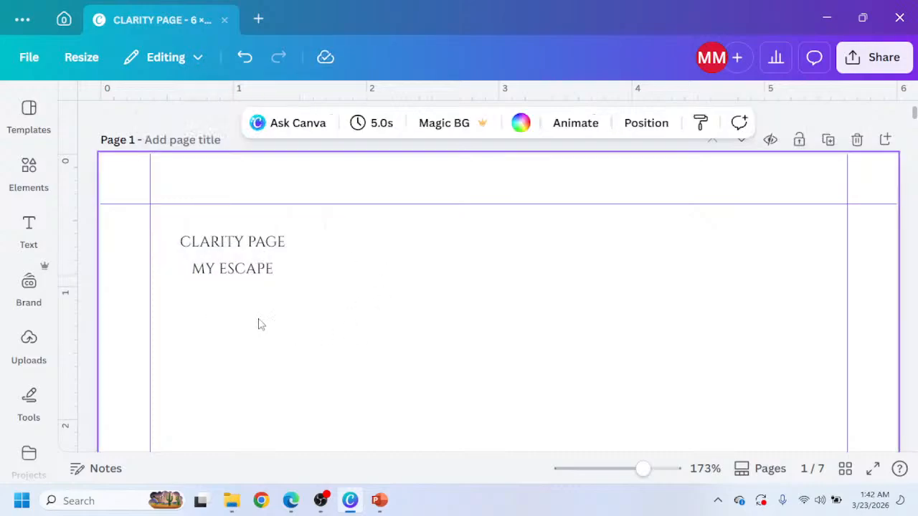
Change the MY ESCAPE line's font to Canva Sans with bold on, after trying several other fonts.
{"action": "left_click", "coordinate": [242, 278]}
{"action": "left_click_drag", "start_coordinate": [244, 314], "coordinate": [238, 314]}
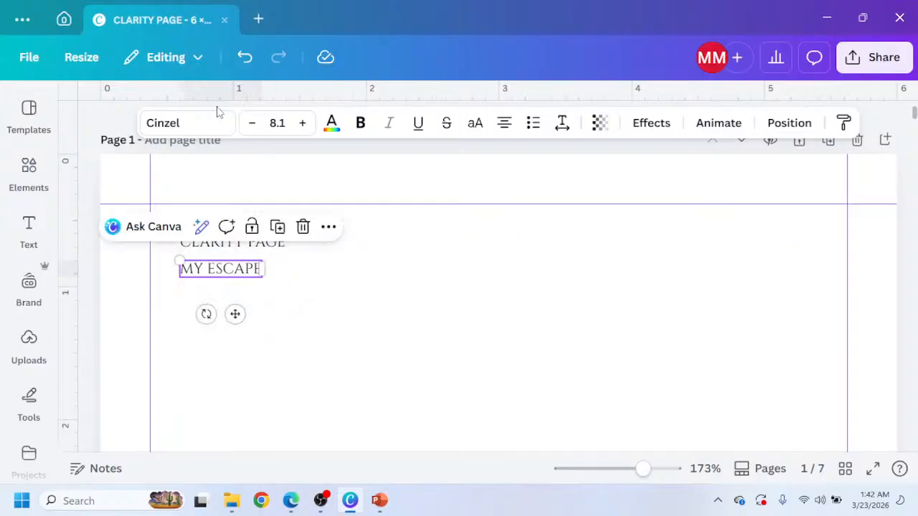
{"action": "left_click", "coordinate": [199, 123]}
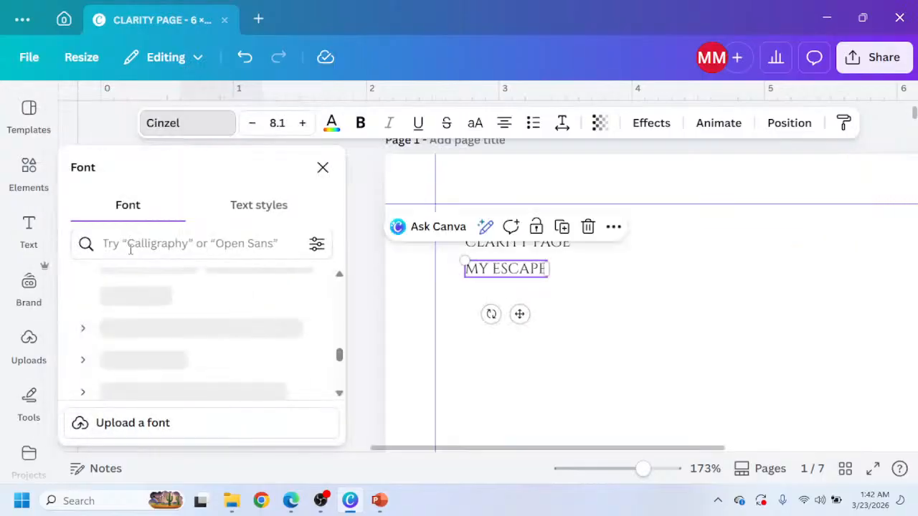
{"action": "scroll", "coordinate": [133, 332], "scroll_direction": "up", "scroll_amount": 10}
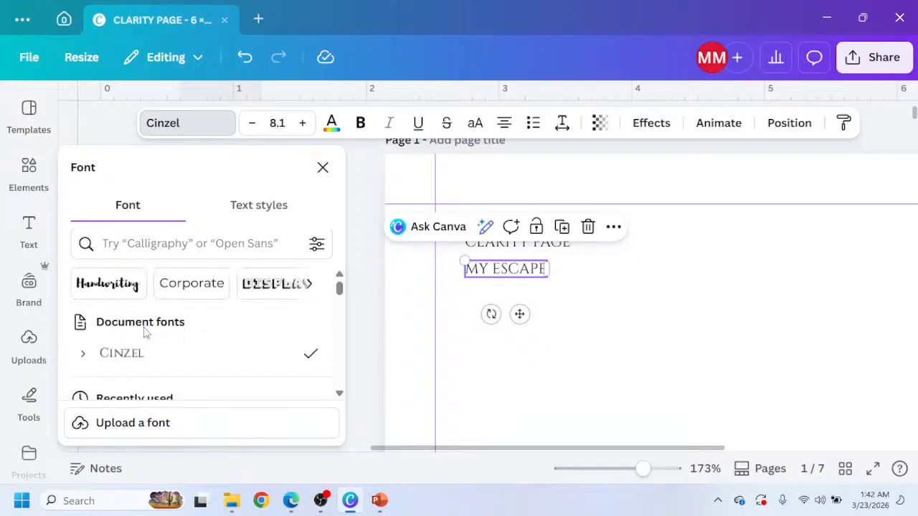
{"action": "scroll", "coordinate": [147, 332], "scroll_direction": "down", "scroll_amount": 5}
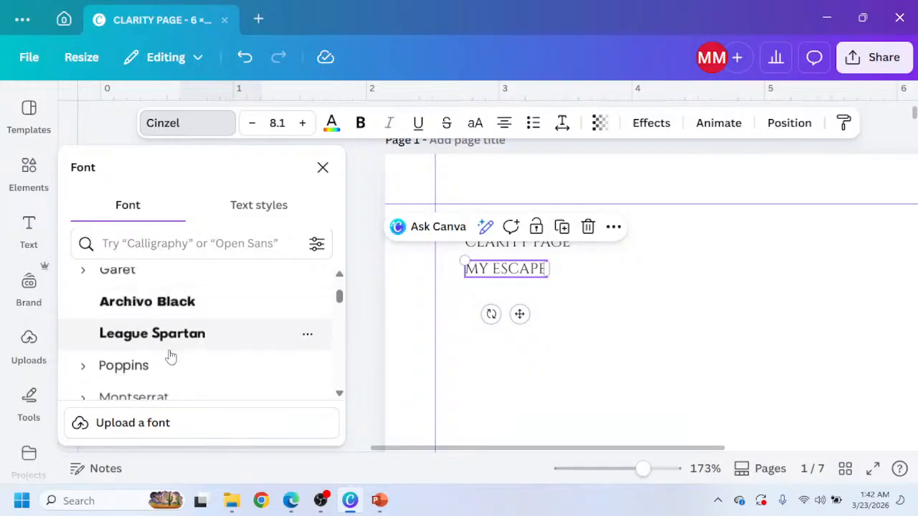
{"action": "scroll", "coordinate": [170, 354], "scroll_direction": "down", "scroll_amount": 2}
{"action": "scroll", "coordinate": [162, 344], "scroll_direction": "down", "scroll_amount": 3}
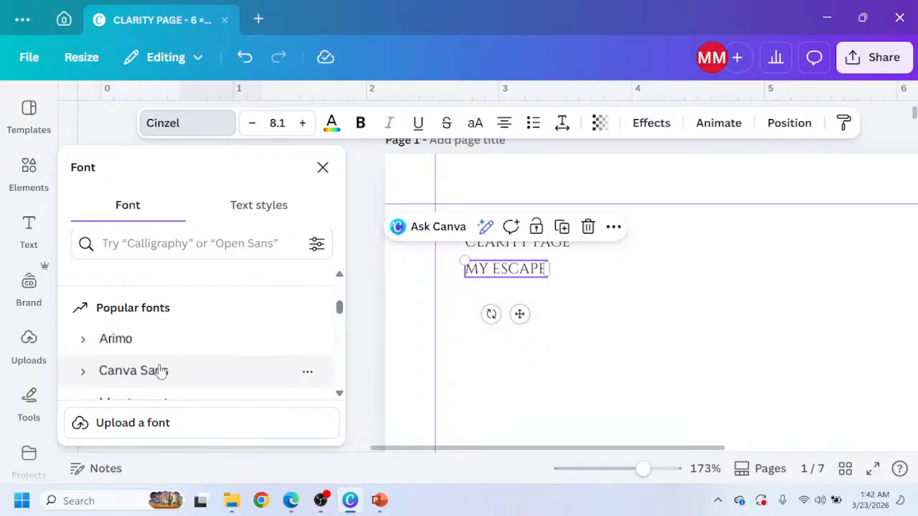
{"action": "left_click", "coordinate": [159, 371]}
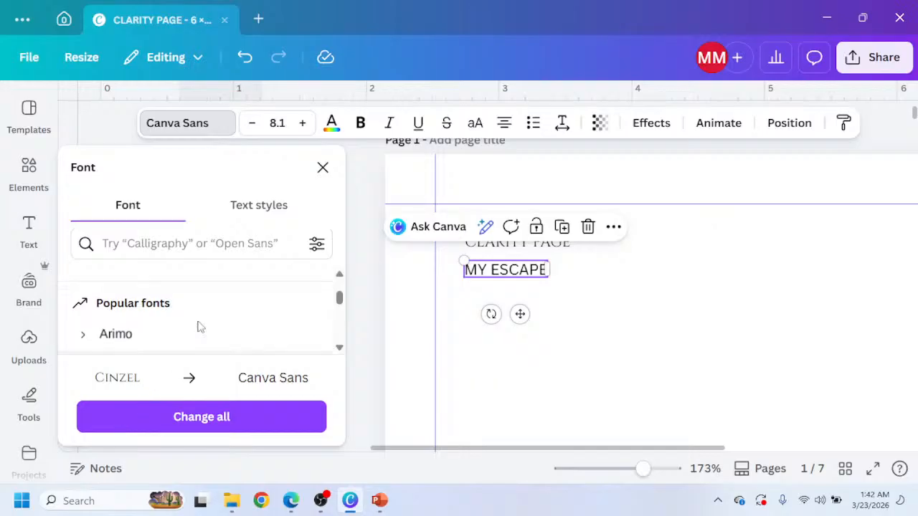
{"action": "scroll", "coordinate": [201, 319], "scroll_direction": "down", "scroll_amount": 3}
{"action": "scroll", "coordinate": [203, 314], "scroll_direction": "down", "scroll_amount": 1}
{"action": "left_click", "coordinate": [179, 281]}
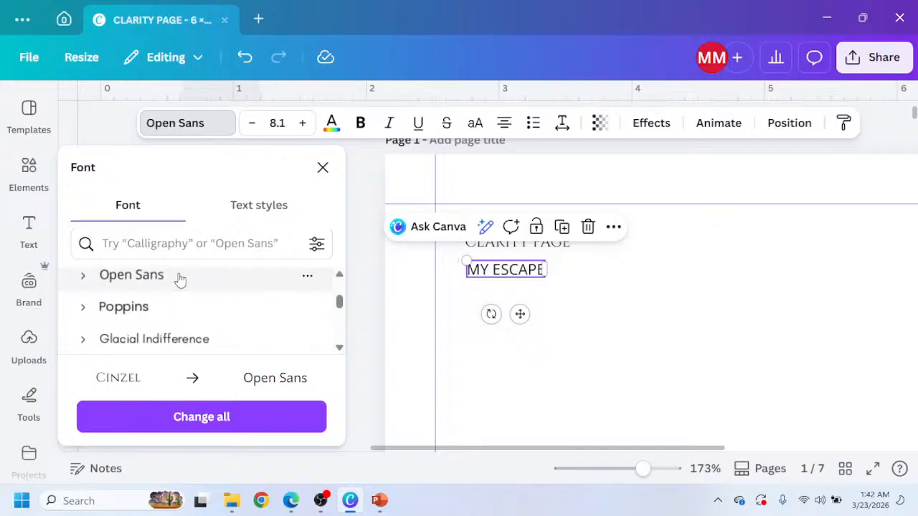
{"action": "left_click", "coordinate": [361, 123]}
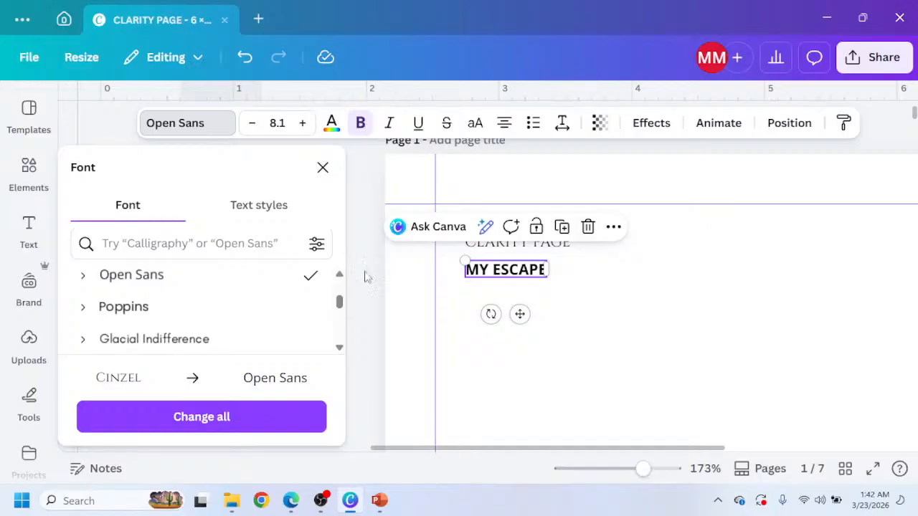
{"action": "scroll", "coordinate": [298, 308], "scroll_direction": "down", "scroll_amount": 1}
{"action": "scroll", "coordinate": [215, 322], "scroll_direction": "down", "scroll_amount": 2}
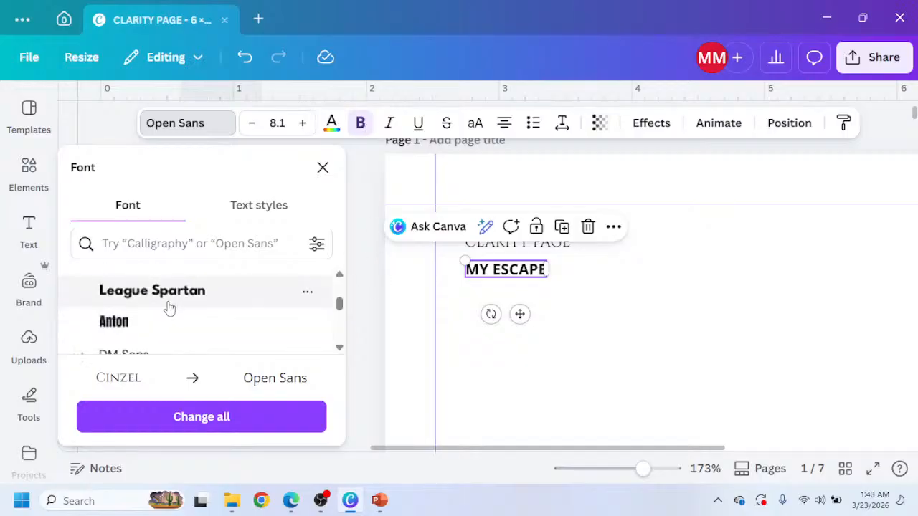
{"action": "scroll", "coordinate": [166, 302], "scroll_direction": "down", "scroll_amount": 2}
{"action": "scroll", "coordinate": [167, 301], "scroll_direction": "up", "scroll_amount": 2}
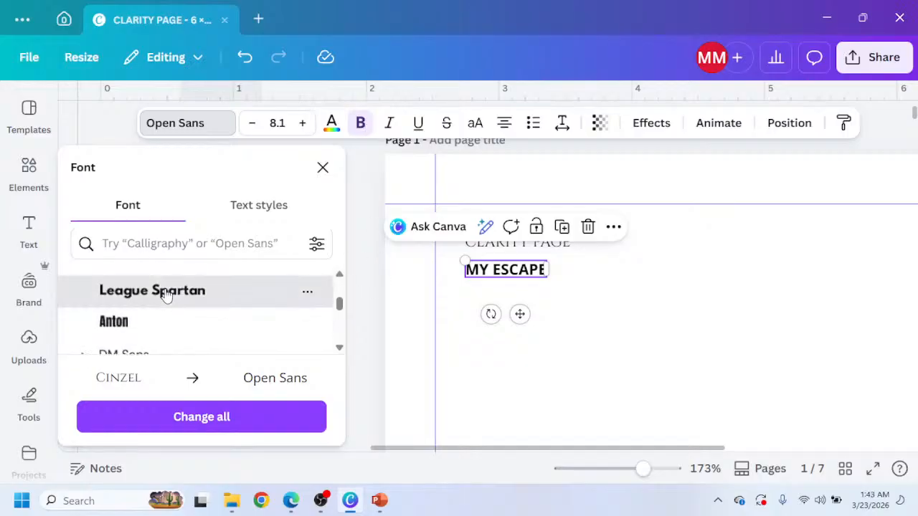
{"action": "left_click", "coordinate": [167, 293]}
{"action": "scroll", "coordinate": [166, 296], "scroll_direction": "down", "scroll_amount": 2}
{"action": "left_click", "coordinate": [163, 305]}
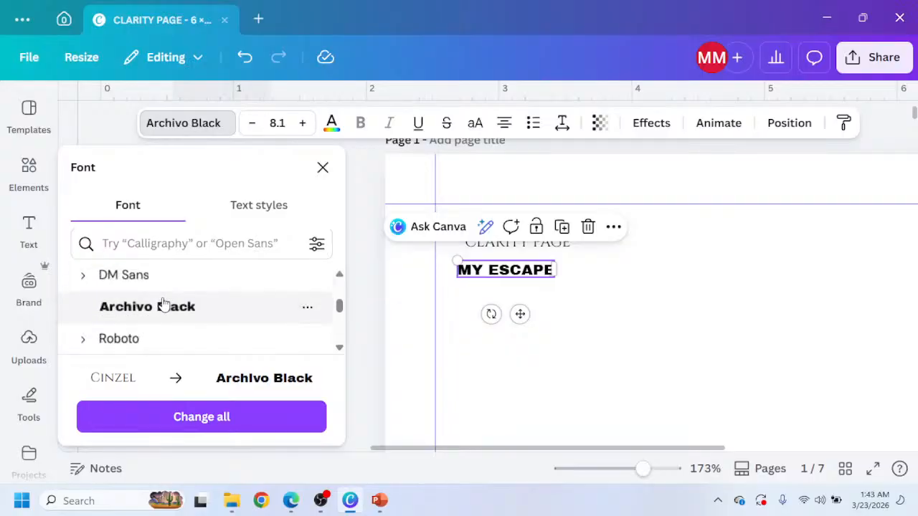
{"action": "scroll", "coordinate": [163, 304], "scroll_direction": "down", "scroll_amount": 2}
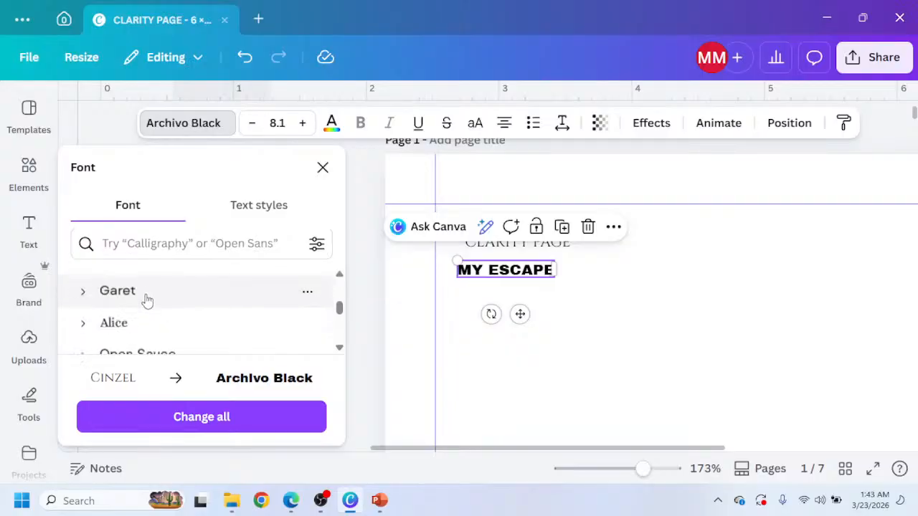
{"action": "left_click", "coordinate": [142, 299]}
{"action": "scroll", "coordinate": [138, 301], "scroll_direction": "up", "scroll_amount": 2}
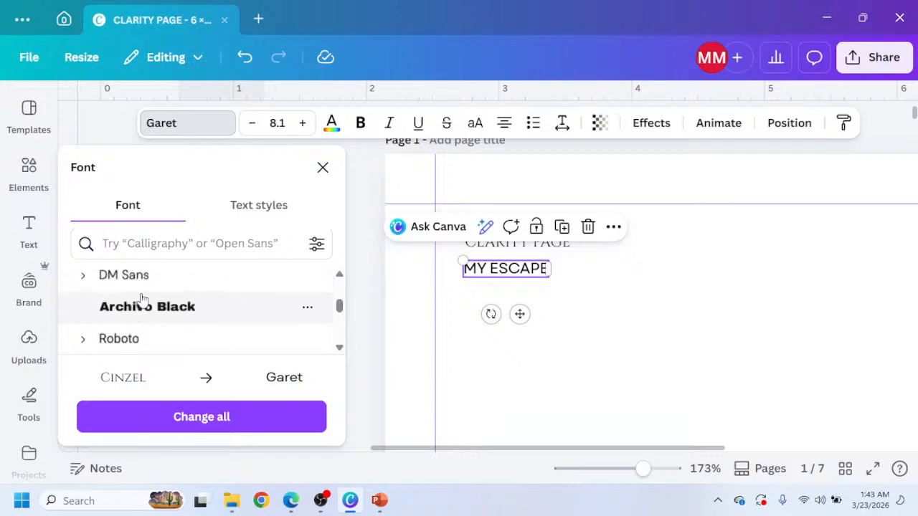
{"action": "left_click", "coordinate": [153, 333]}
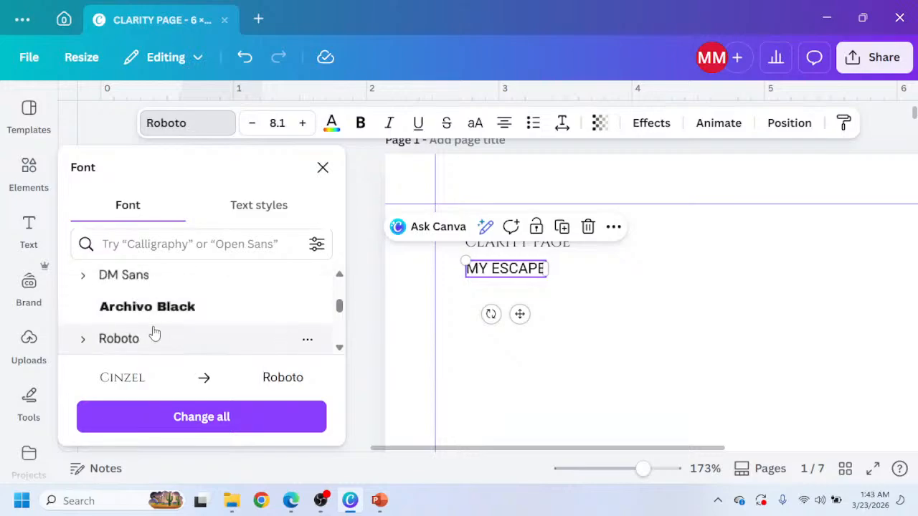
{"action": "scroll", "coordinate": [154, 333], "scroll_direction": "down", "scroll_amount": 2}
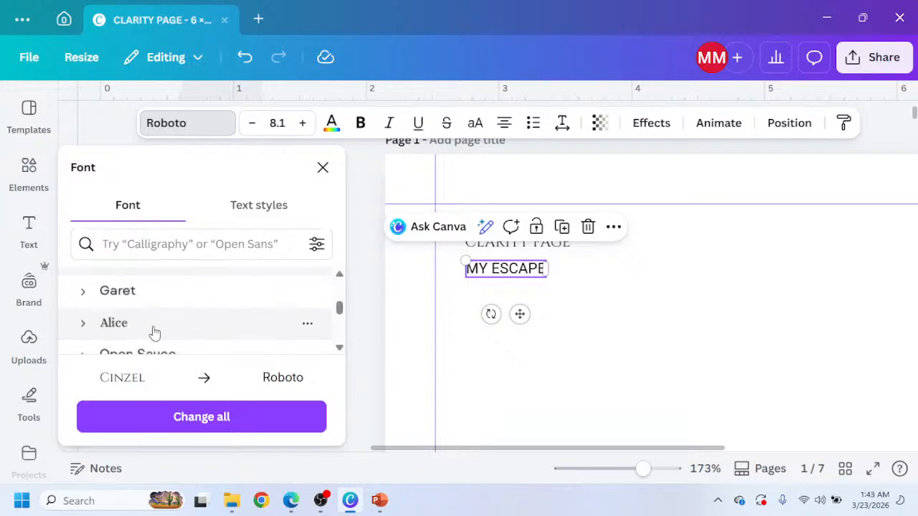
{"action": "scroll", "coordinate": [130, 309], "scroll_direction": "up", "scroll_amount": 5}
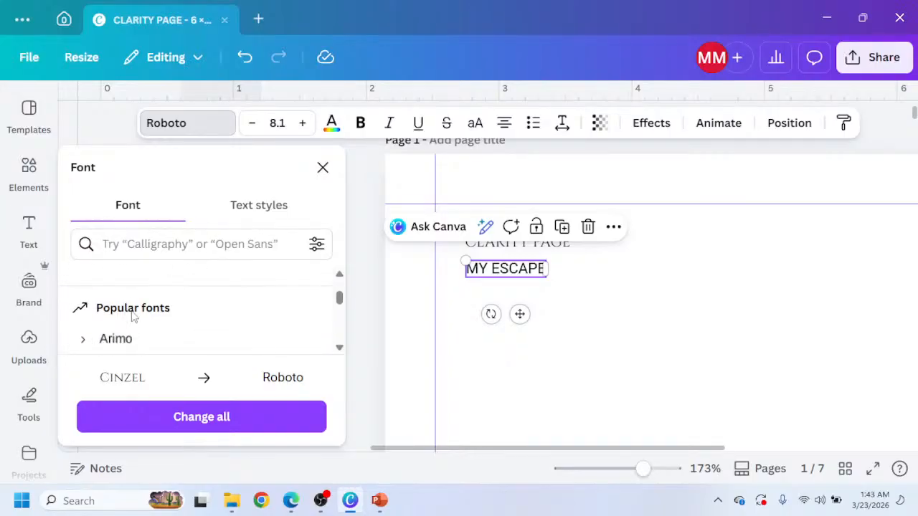
{"action": "scroll", "coordinate": [133, 324], "scroll_direction": "down", "scroll_amount": 2}
{"action": "left_click", "coordinate": [127, 294]}
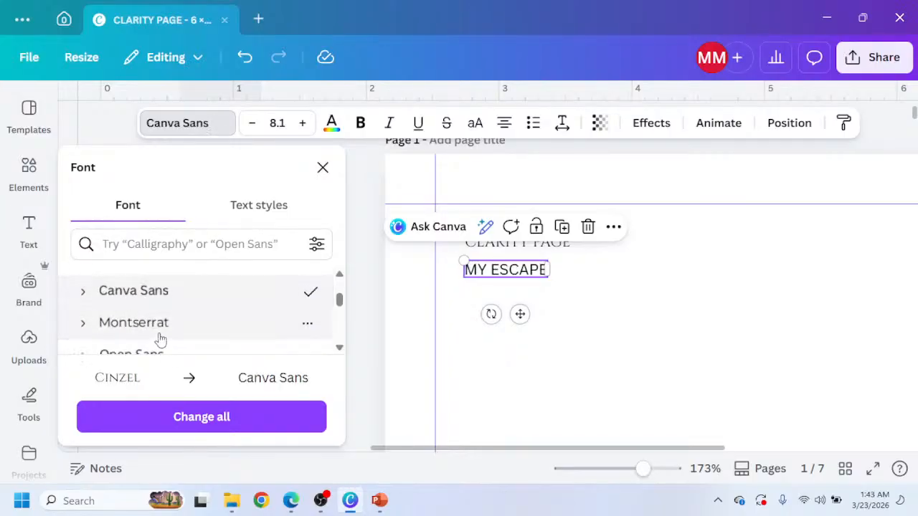
{"action": "scroll", "coordinate": [159, 320], "scroll_direction": "up", "scroll_amount": 2}
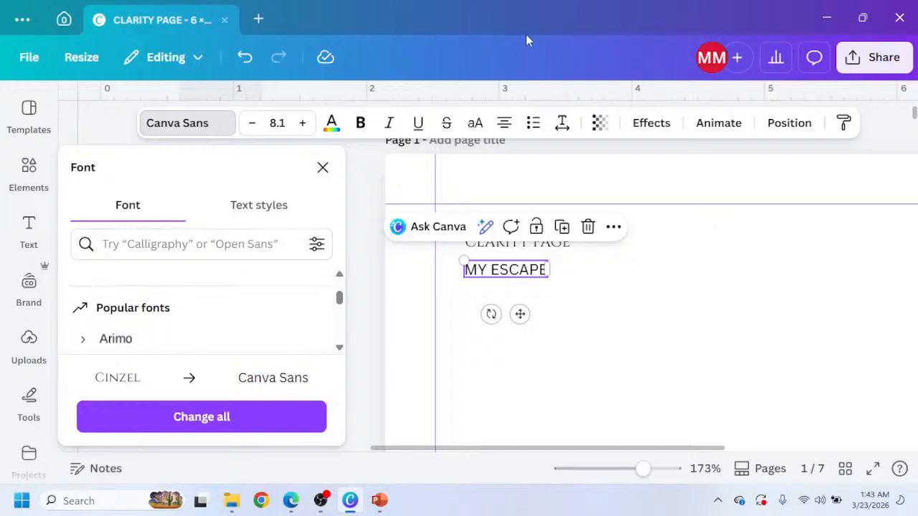
{"action": "left_click", "coordinate": [360, 123]}
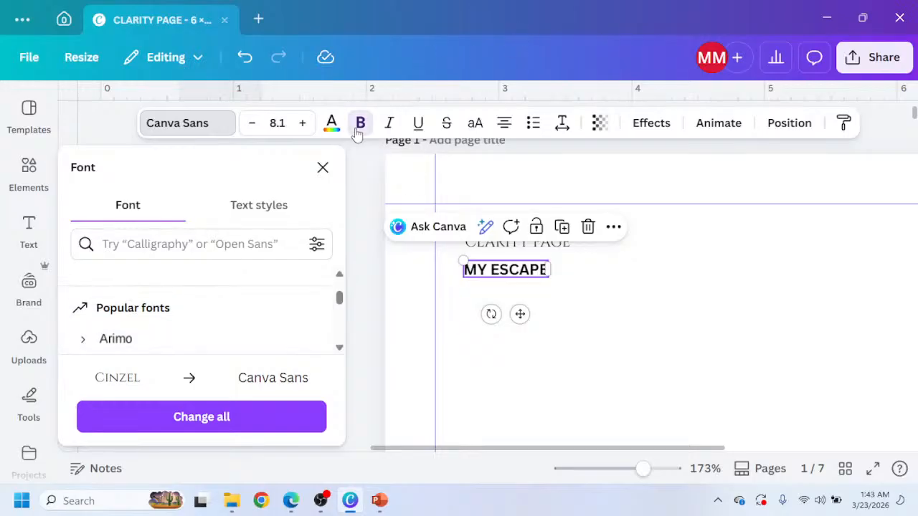
Enlarge the MY ESCAPE line to 11.9 font size and reposition it under the CLARITY PAGE heading.
{"action": "left_click_drag", "start_coordinate": [465, 259], "coordinate": [424, 252]}
{"action": "left_click_drag", "start_coordinate": [501, 314], "coordinate": [541, 315]}
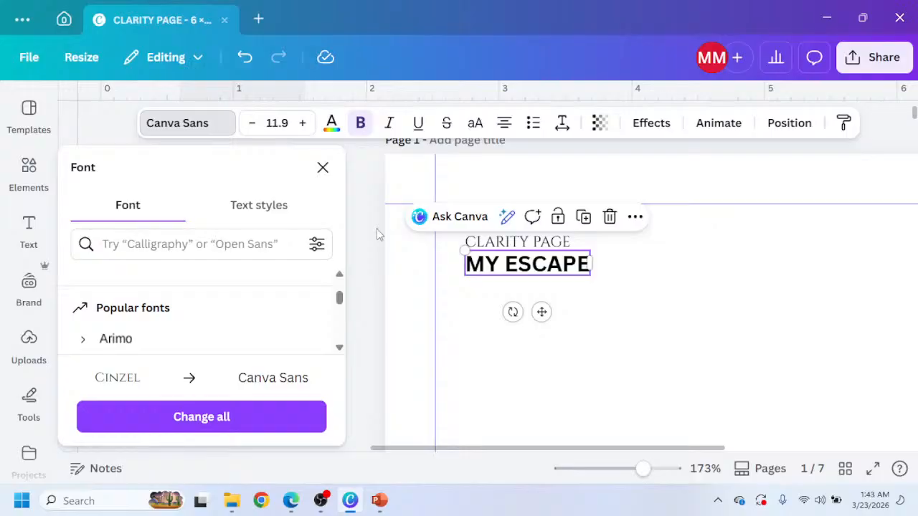
Duplicate the MY ESCAPE line, change the copy's text to VISION, and place it just below.
{"action": "key", "text": "ctrl+d"}
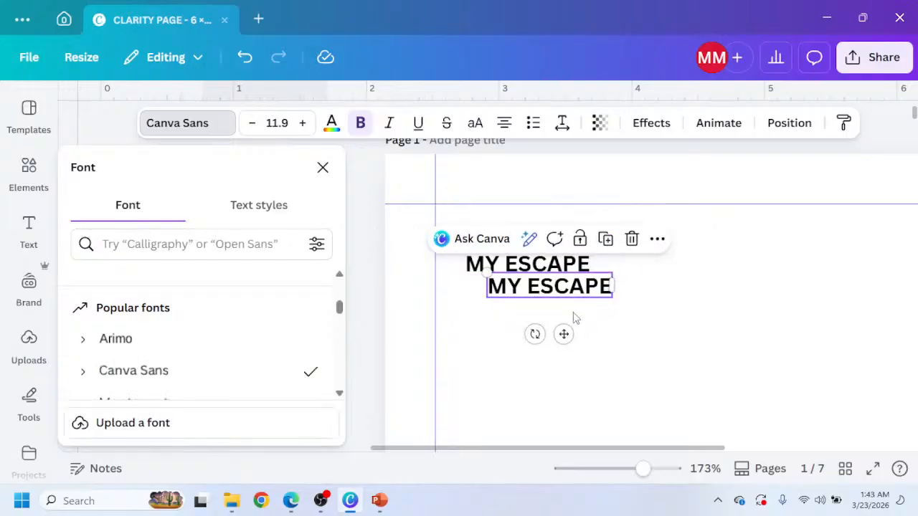
{"action": "double_click", "coordinate": [558, 287]}
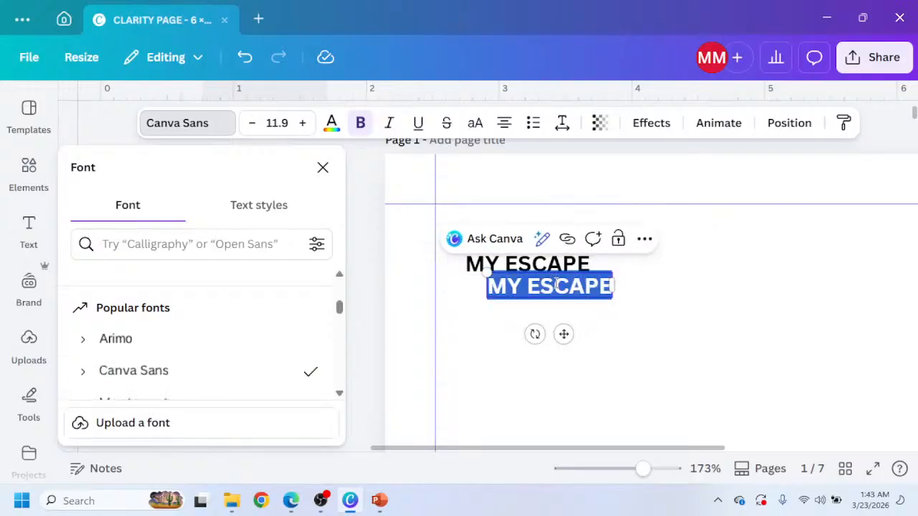
{"action": "type", "text": "VISION"}
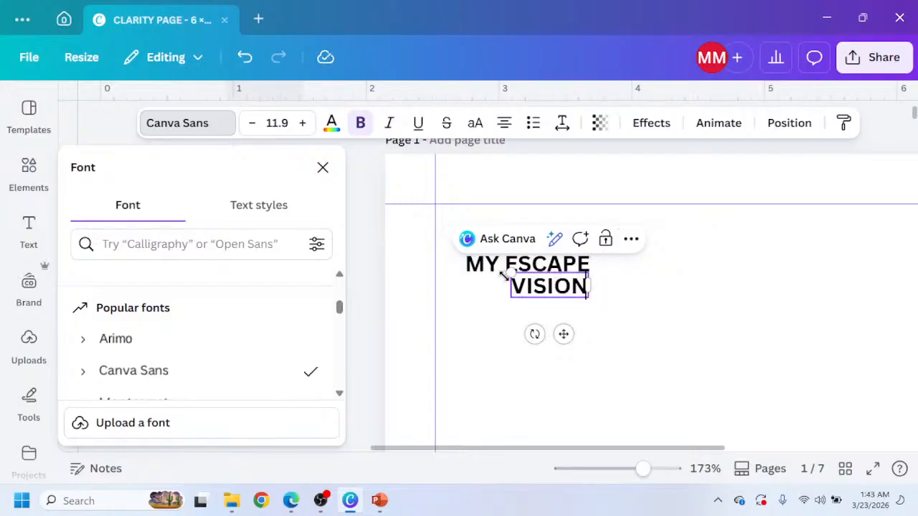
{"action": "left_click_drag", "start_coordinate": [565, 337], "coordinate": [524, 345]}
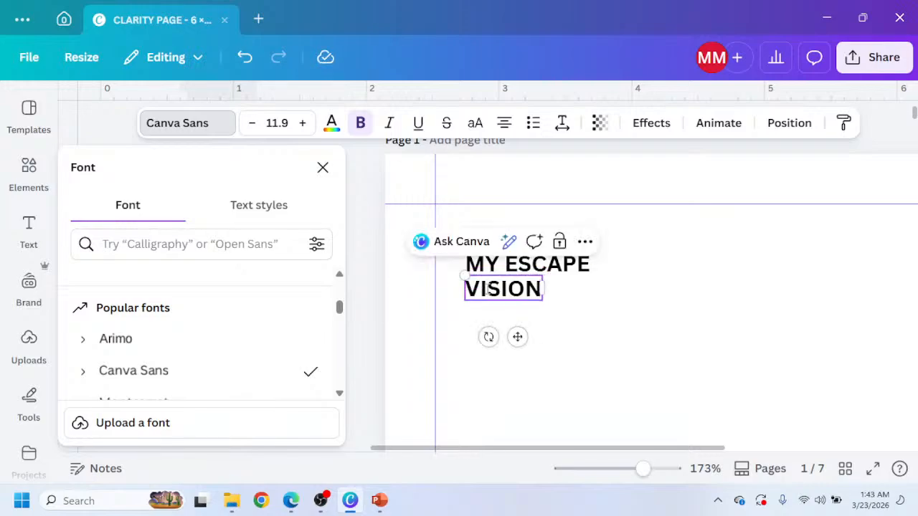
Shrink the VISION line to 7.8 font size, align it under MY ESCAPE, and make it italic.
{"action": "left_click_drag", "start_coordinate": [462, 279], "coordinate": [486, 298]}
{"action": "left_click_drag", "start_coordinate": [529, 335], "coordinate": [511, 331]}
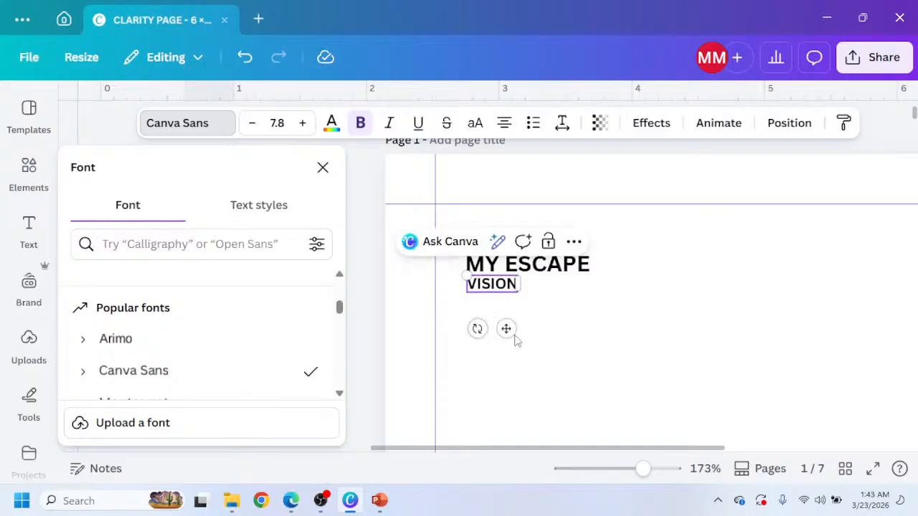
{"action": "left_click", "coordinate": [388, 129]}
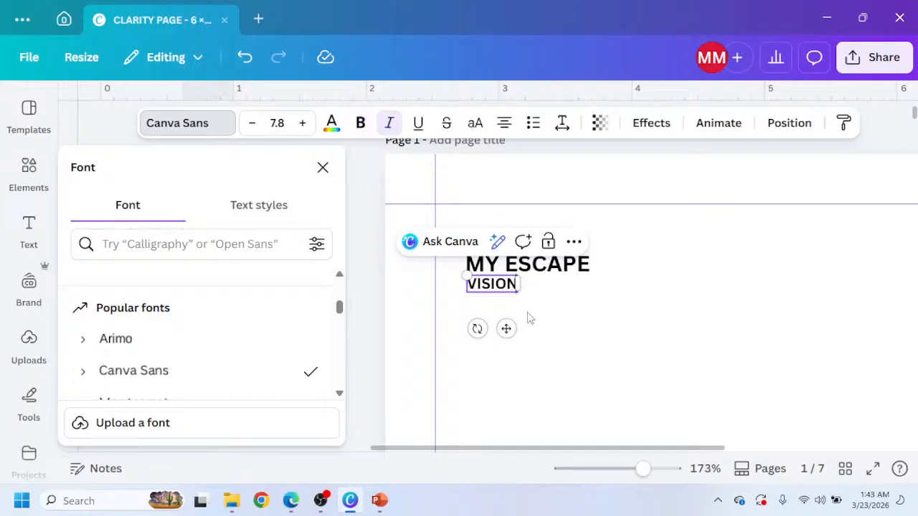
{"action": "key", "text": "ctrl+a"}
{"action": "left_click", "coordinate": [390, 129]}
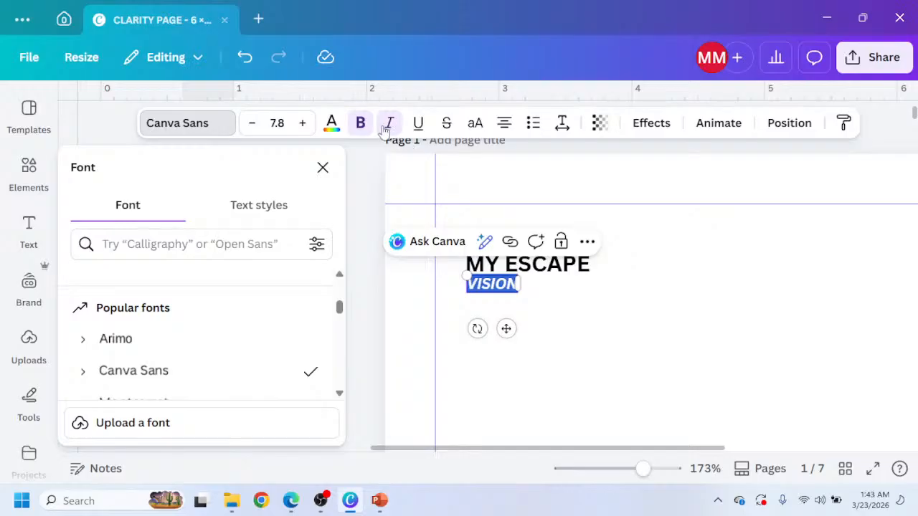
{"action": "left_click", "coordinate": [600, 330]}
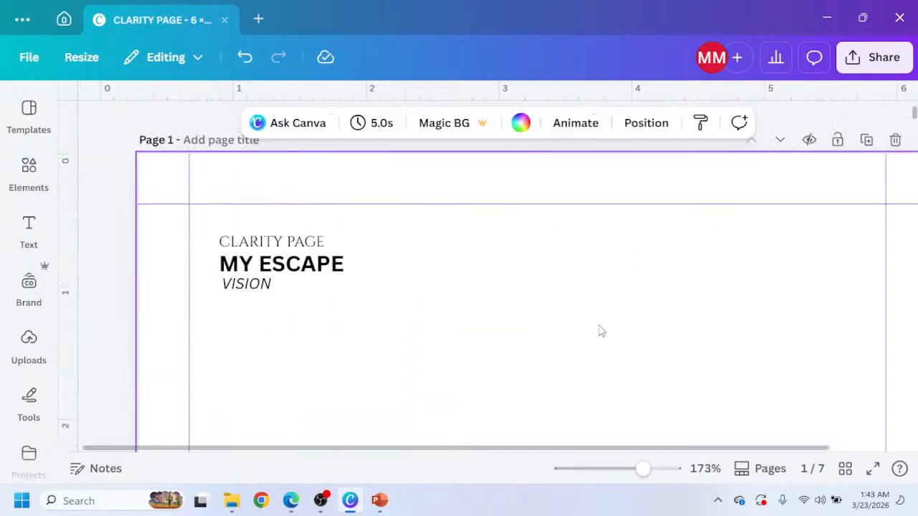
Check the Claude page mockup's title layout, then return to the design.
{"action": "left_click", "coordinate": [293, 502]}
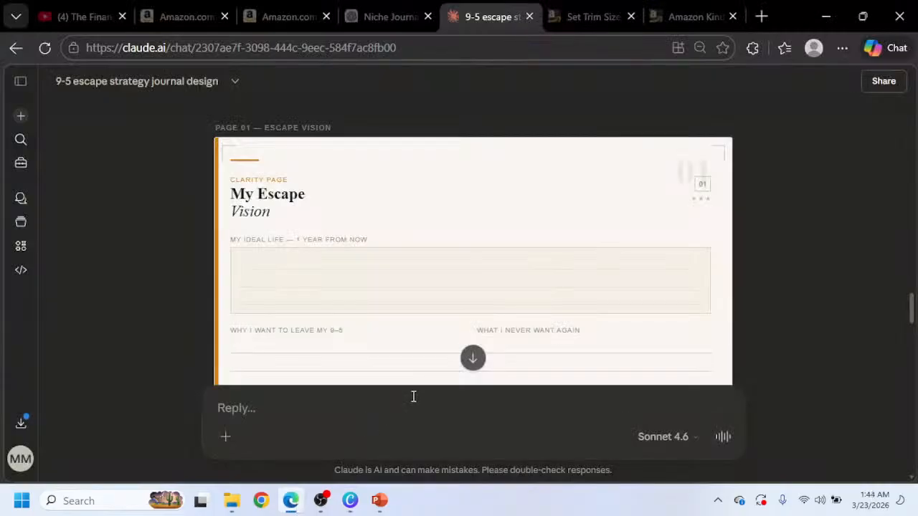
{"action": "left_click", "coordinate": [826, 16]}
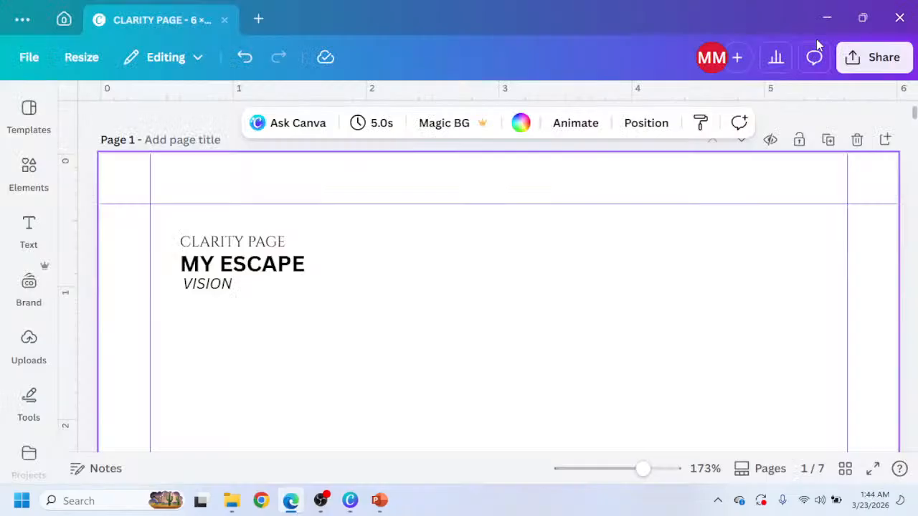
Retype the MY ESCAPE heading in title case as "My Escape".
{"action": "left_click", "coordinate": [278, 278]}
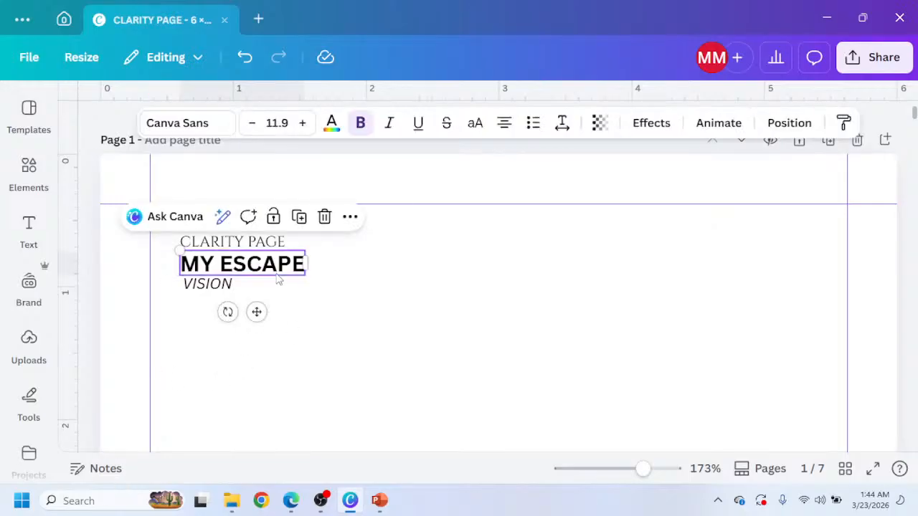
{"action": "double_click", "coordinate": [276, 273]}
{"action": "triple_click", "coordinate": [277, 274]}
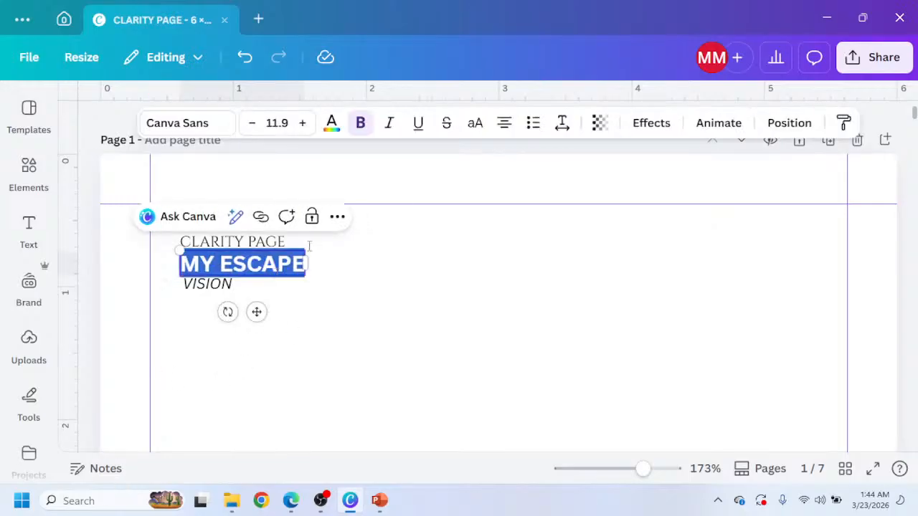
{"action": "left_click", "coordinate": [471, 132]}
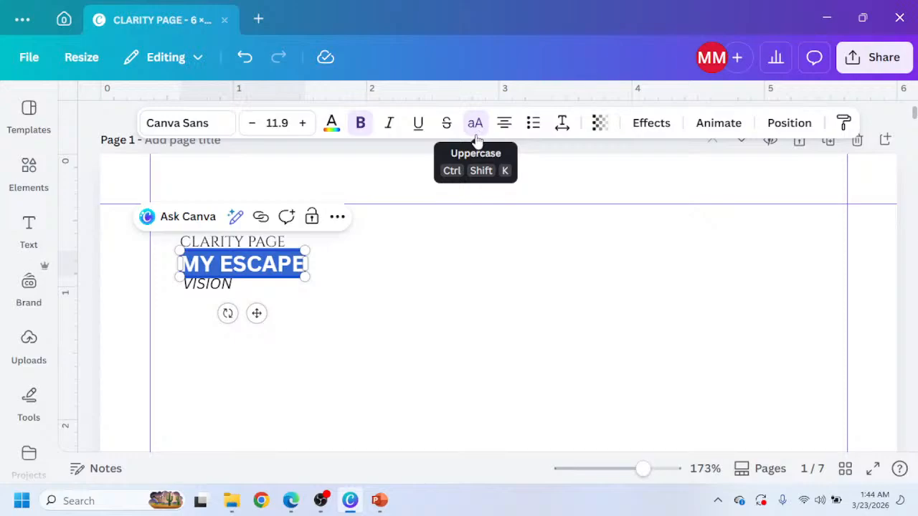
{"action": "type", "text": "MY"}
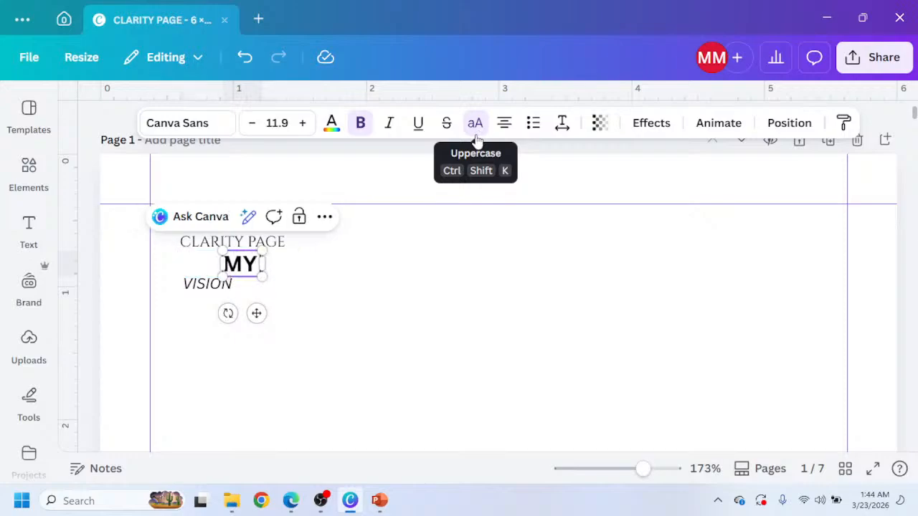
{"action": "key", "text": "BackSpace"}
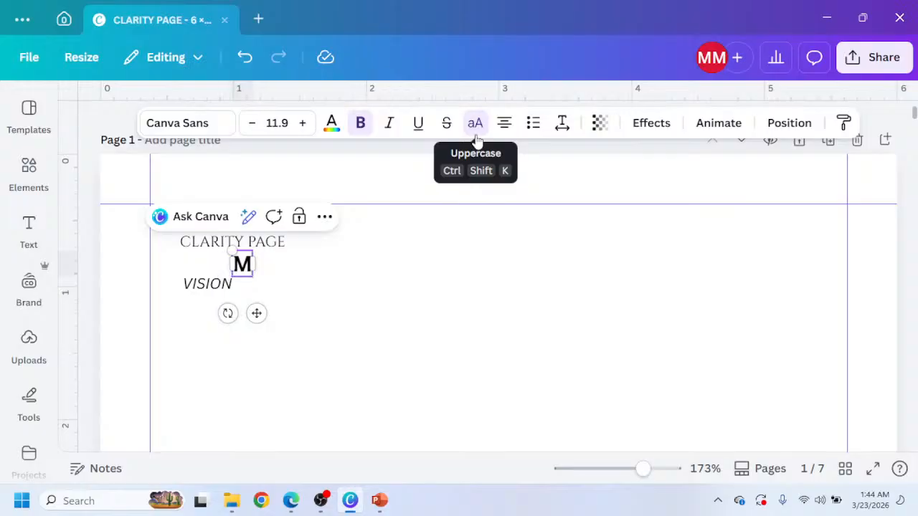
{"action": "type", "text": "Y"}
{"action": "left_click", "coordinate": [475, 136]}
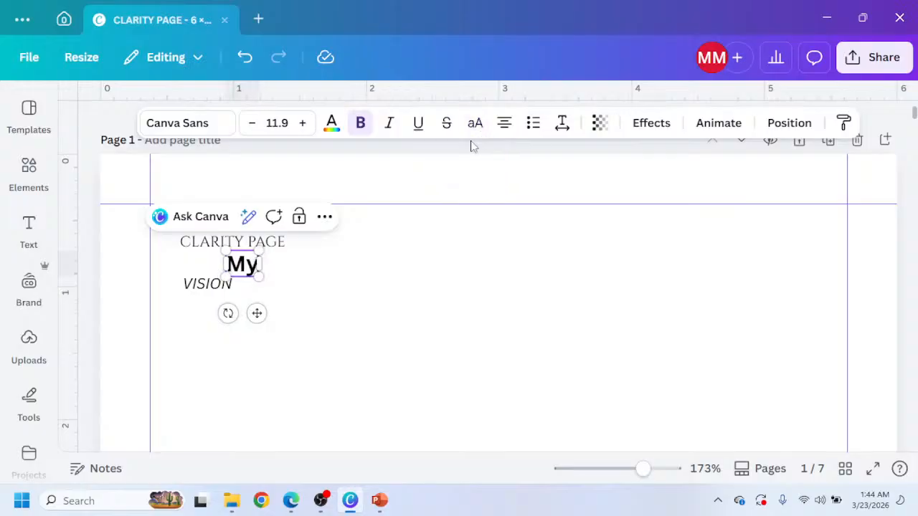
{"action": "type", "text": "Es"}
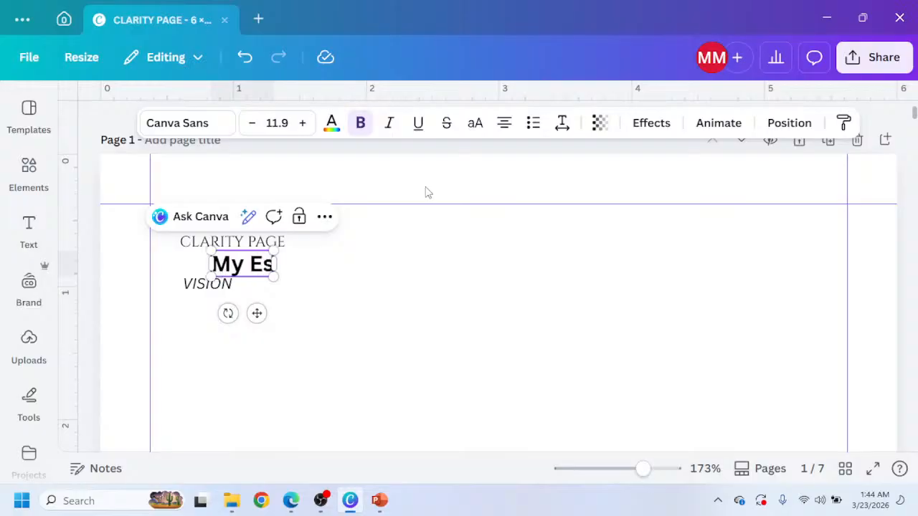
{"action": "type", "text": "cape"}
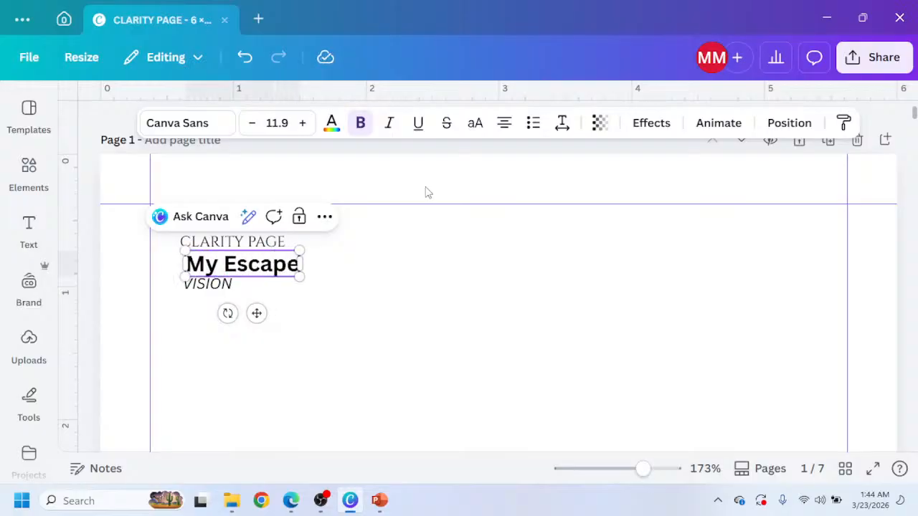
Retype the VISION line as "Vision" and realign it under the My Escape heading.
{"action": "left_click", "coordinate": [231, 290]}
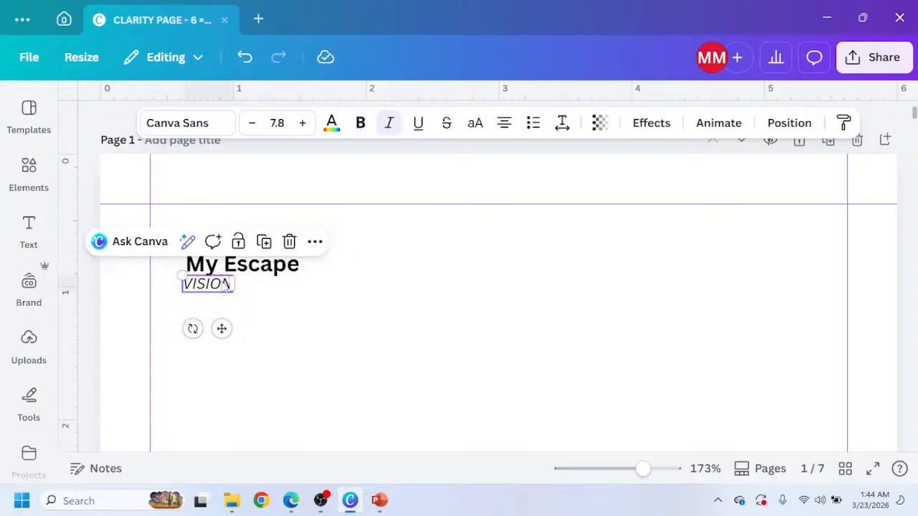
{"action": "left_click", "coordinate": [226, 286]}
{"action": "type", "text": "Vision"}
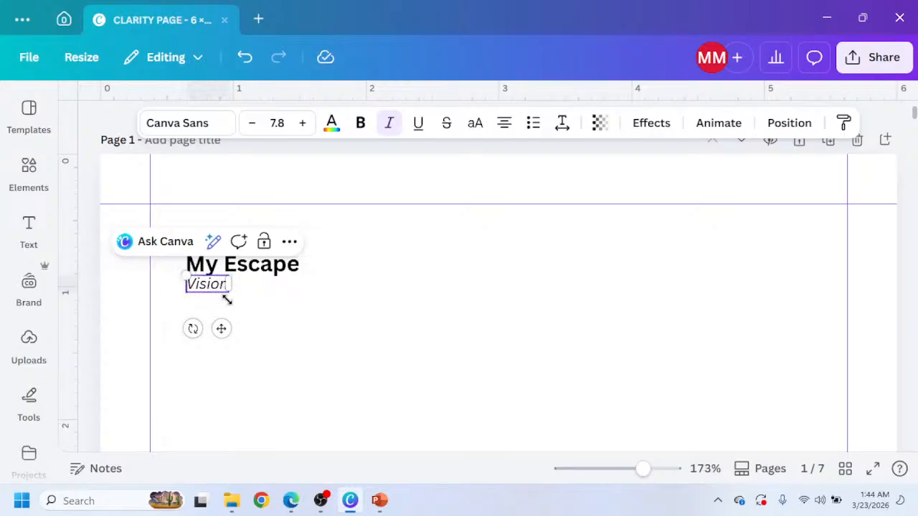
{"action": "left_click", "coordinate": [228, 296]}
{"action": "left_click", "coordinate": [237, 273]}
{"action": "left_click_drag", "start_coordinate": [236, 273], "coordinate": [217, 288]}
{"action": "left_click", "coordinate": [223, 287]}
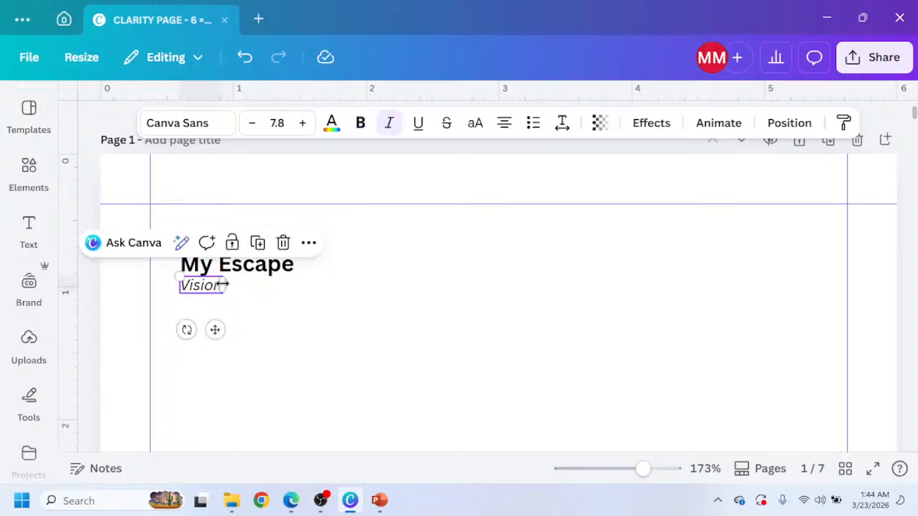
Select the My Escape and Vision lines together and scale them up as one.
{"action": "left_click", "coordinate": [239, 271]}
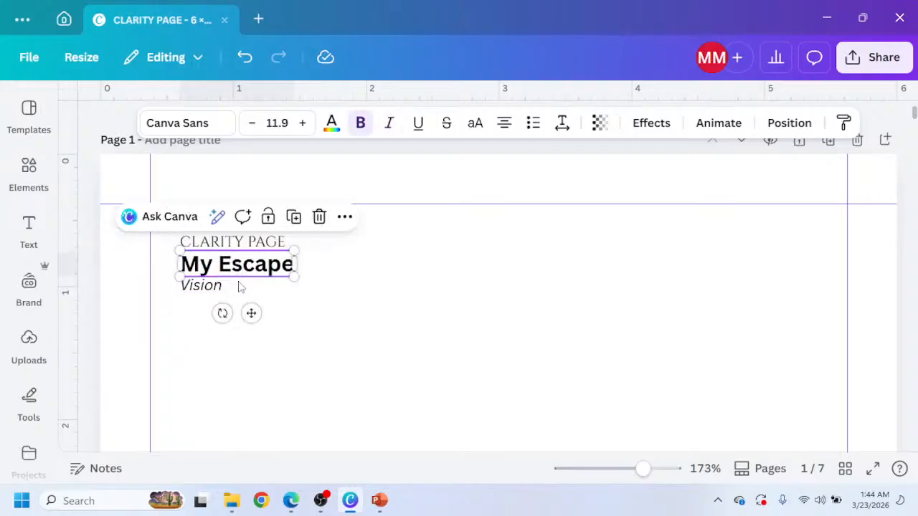
{"action": "left_click", "coordinate": [223, 289], "text": "shift"}
{"action": "left_click_drag", "start_coordinate": [297, 297], "coordinate": [355, 302]}
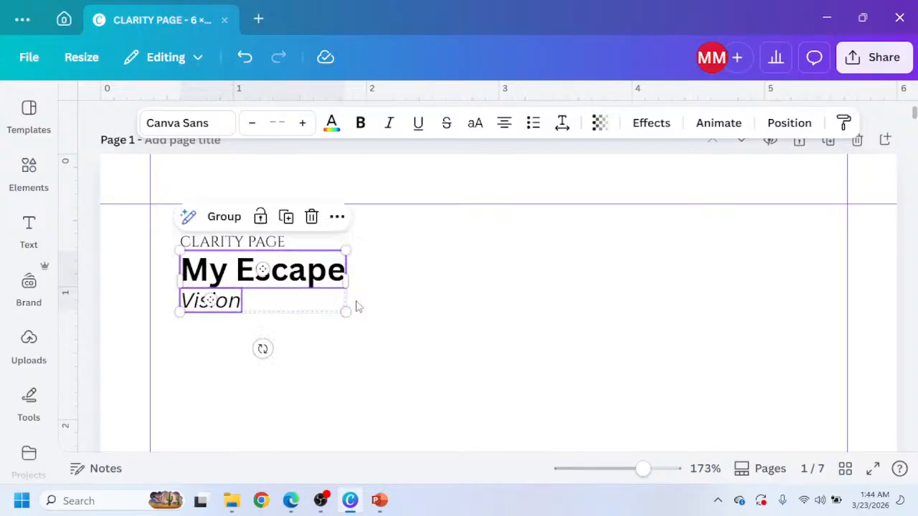
{"action": "left_click", "coordinate": [395, 322]}
{"action": "scroll", "coordinate": [414, 300], "scroll_direction": "down", "scroll_amount": 5}
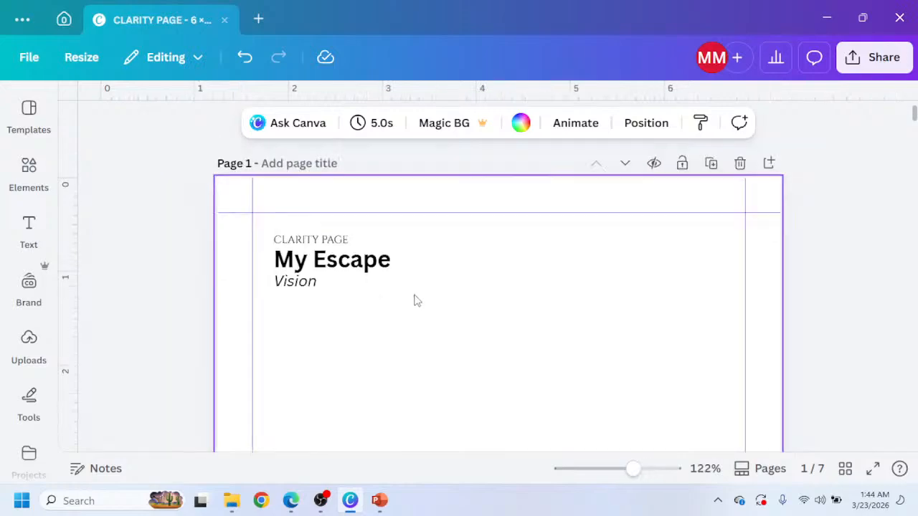
{"action": "scroll", "coordinate": [414, 300], "scroll_direction": "down", "scroll_amount": 3}
{"action": "scroll", "coordinate": [414, 299], "scroll_direction": "up", "scroll_amount": 4}
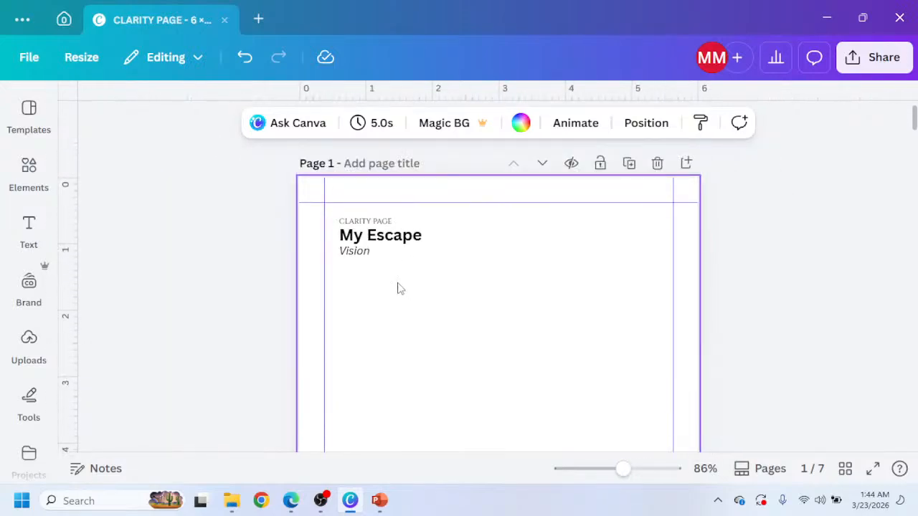
Review the Claude mockup's Escape Vision page in the browser, then switch back to the Canva design.
{"action": "left_click", "coordinate": [290, 501]}
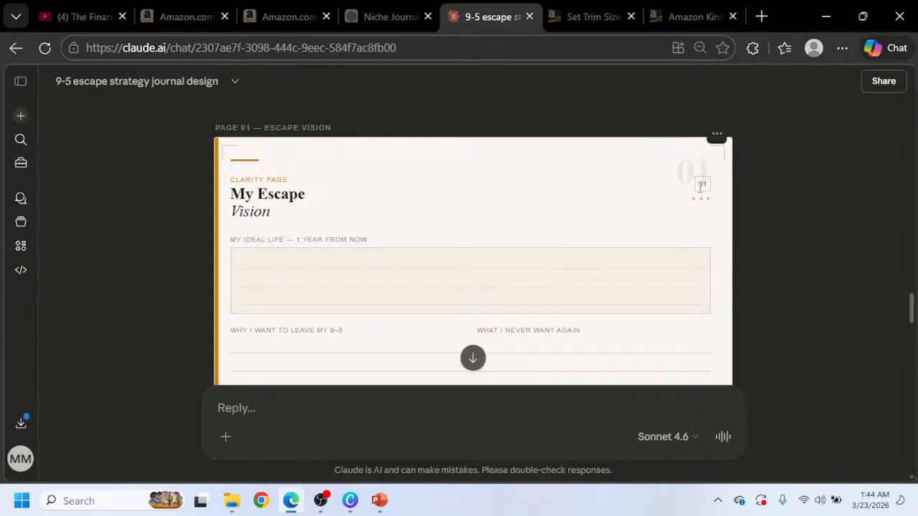
{"action": "scroll", "coordinate": [702, 186], "scroll_direction": "down", "scroll_amount": 10}
{"action": "scroll", "coordinate": [703, 197], "scroll_direction": "up", "scroll_amount": 2}
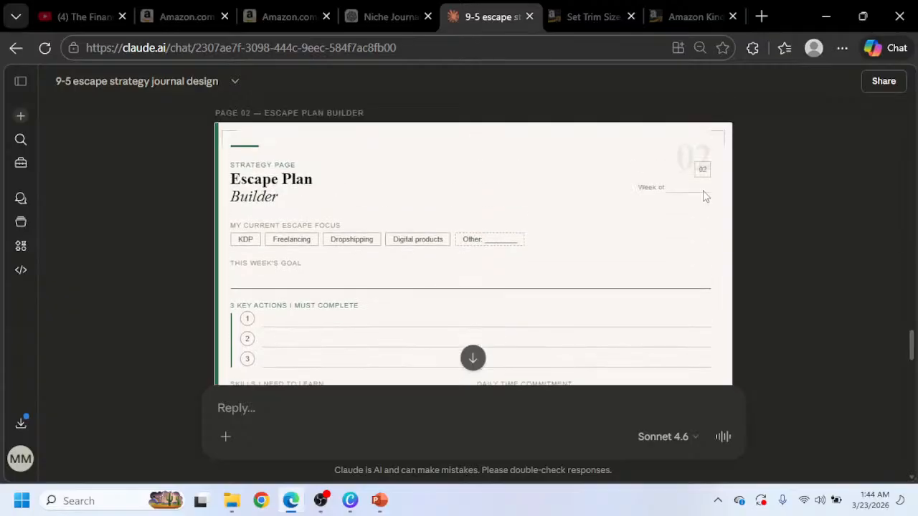
{"action": "scroll", "coordinate": [711, 205], "scroll_direction": "up", "scroll_amount": 10}
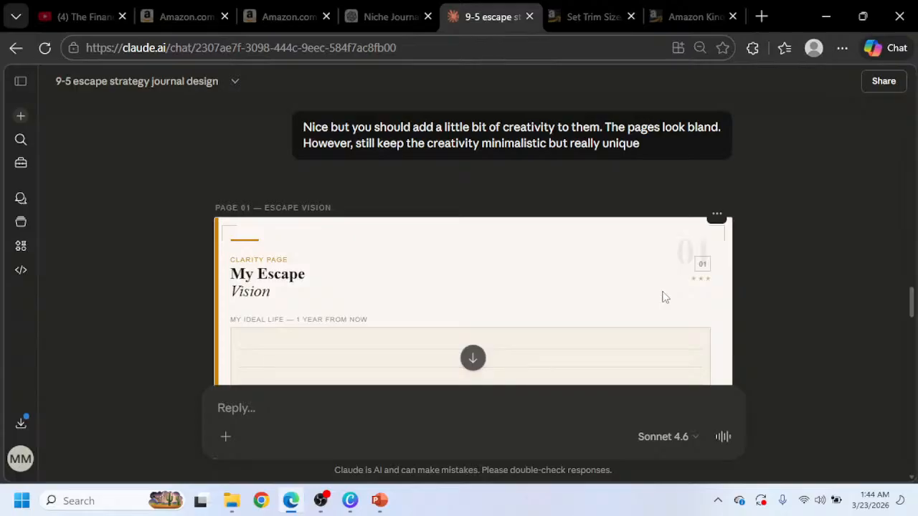
{"action": "scroll", "coordinate": [545, 304], "scroll_direction": "down", "scroll_amount": 1}
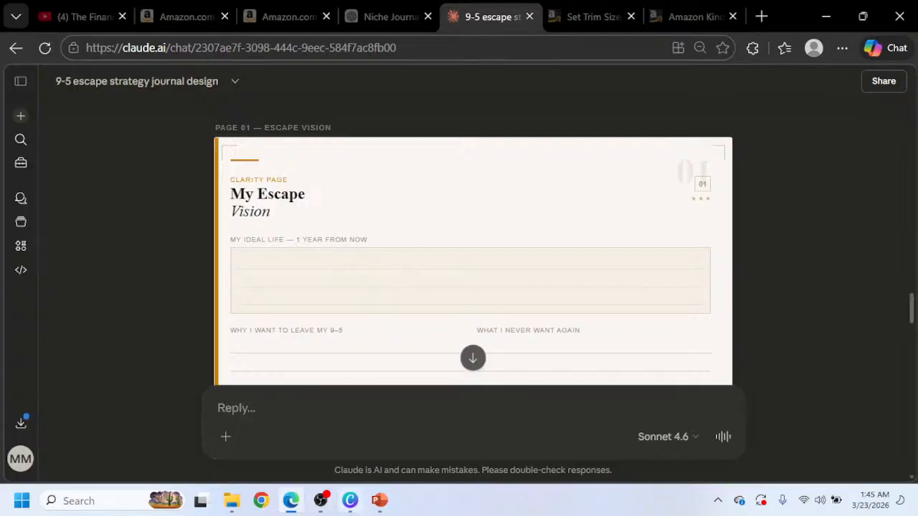
{"action": "left_click", "coordinate": [350, 500]}
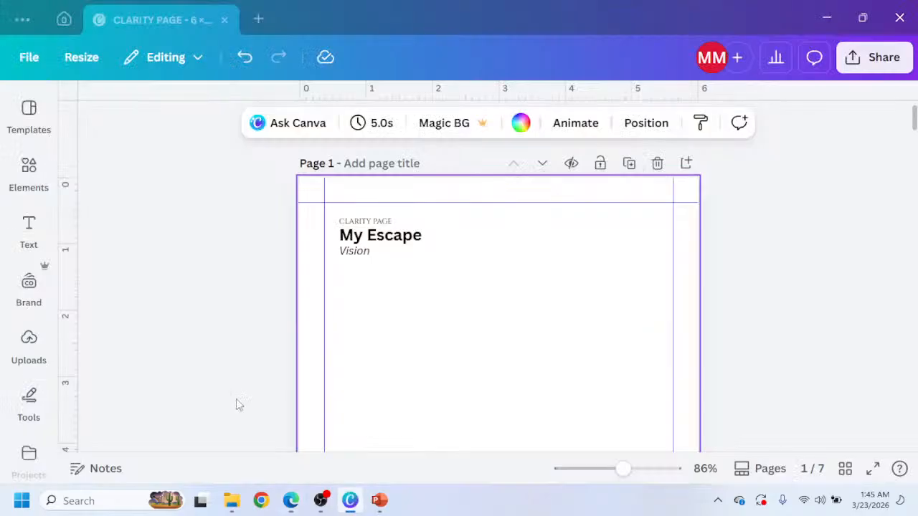
Nudge the My Escape and Vision lines down together and enlarge them further.
{"action": "left_click", "coordinate": [374, 238]}
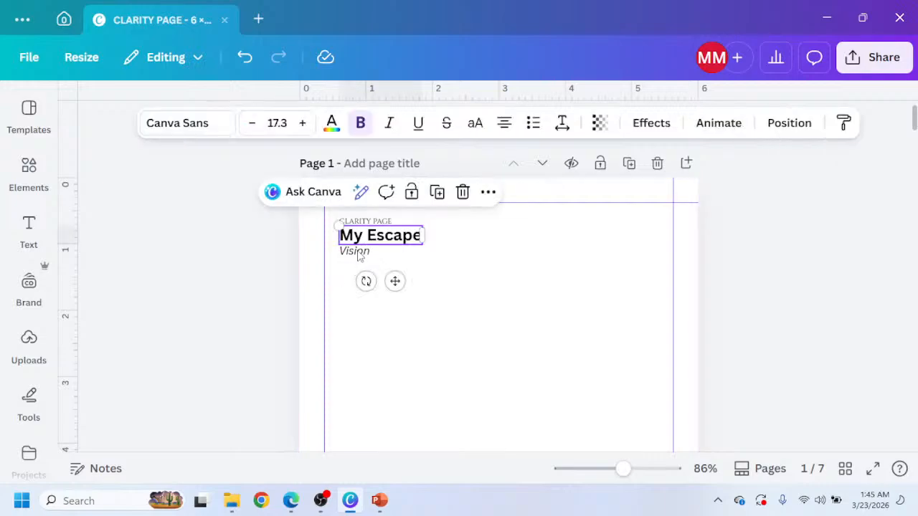
{"action": "left_click", "coordinate": [360, 256], "text": "shift"}
{"action": "key", "text": "Down"}
{"action": "key", "text": "Down"}
{"action": "key", "text": "Down"}
{"action": "key", "text": "Down"}
{"action": "key", "text": "Down"}
{"action": "key", "text": "Down"}
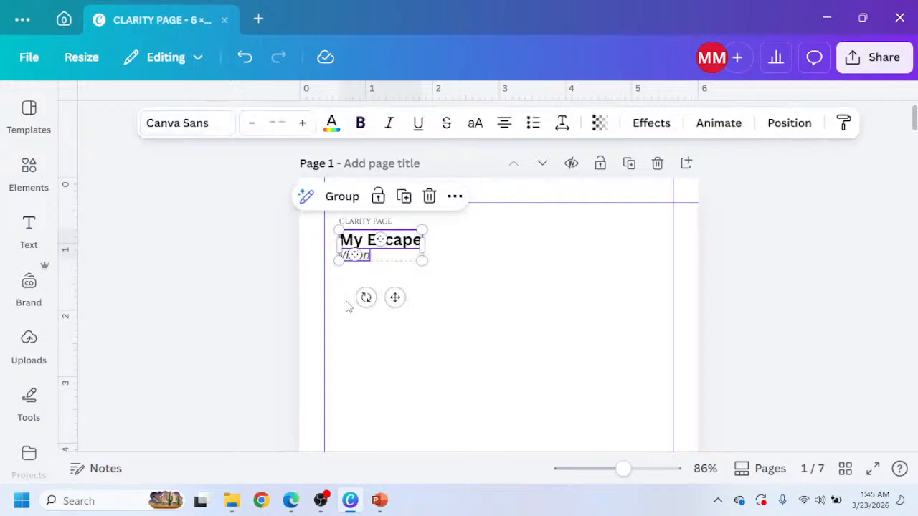
{"action": "scroll", "coordinate": [531, 308], "scroll_direction": "down", "scroll_amount": 3}
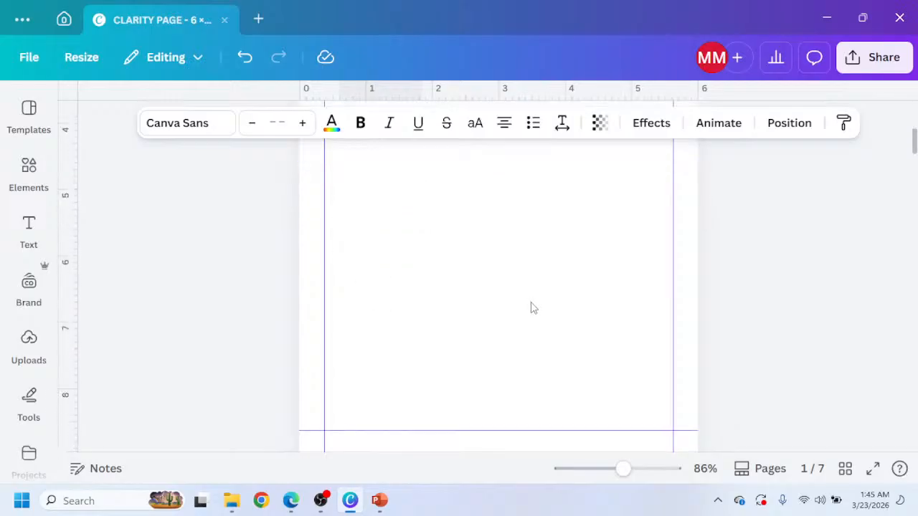
{"action": "scroll", "coordinate": [530, 308], "scroll_direction": "up", "scroll_amount": 3}
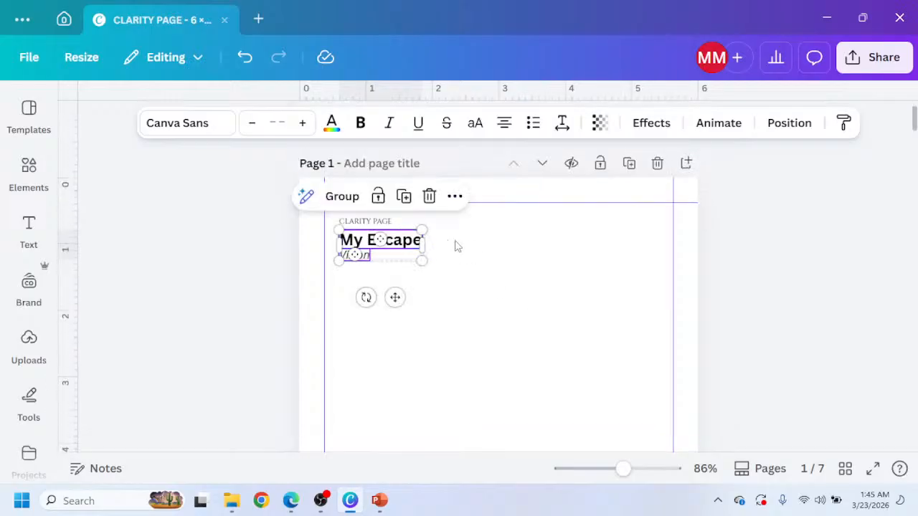
{"action": "left_click", "coordinate": [380, 223], "text": "shift"}
{"action": "left_click_drag", "start_coordinate": [421, 261], "coordinate": [460, 279]}
{"action": "left_click", "coordinate": [497, 291]}
Duplicate the CLARITY PAGE label and move the copy below the title block.
{"action": "left_click", "coordinate": [397, 225]}
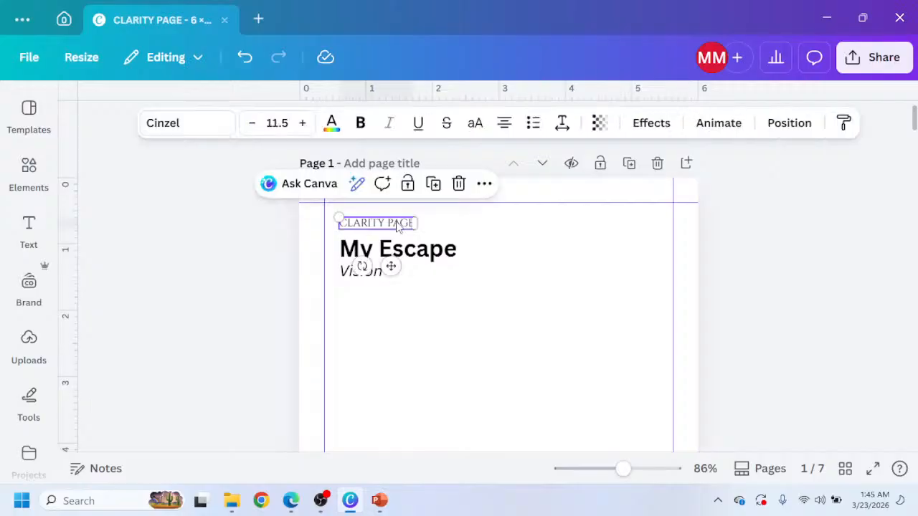
{"action": "left_click", "coordinate": [433, 184]}
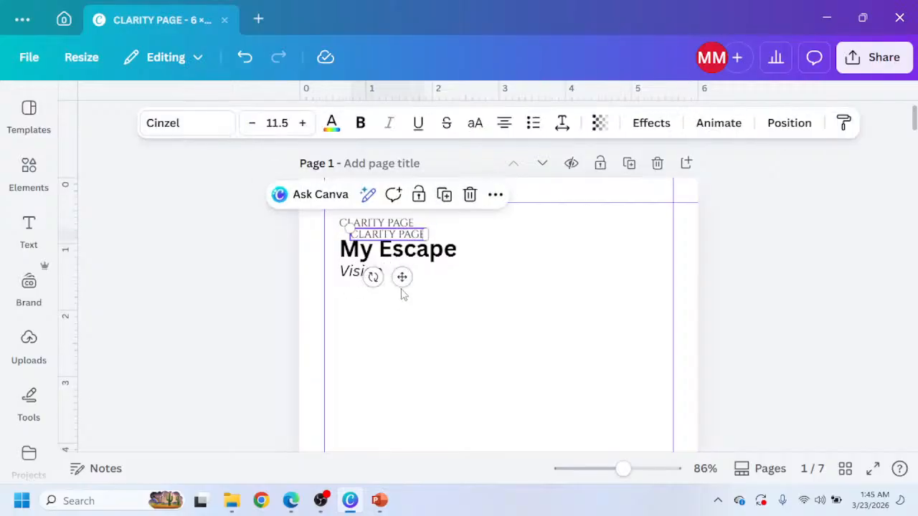
{"action": "left_click_drag", "start_coordinate": [403, 277], "coordinate": [391, 351]}
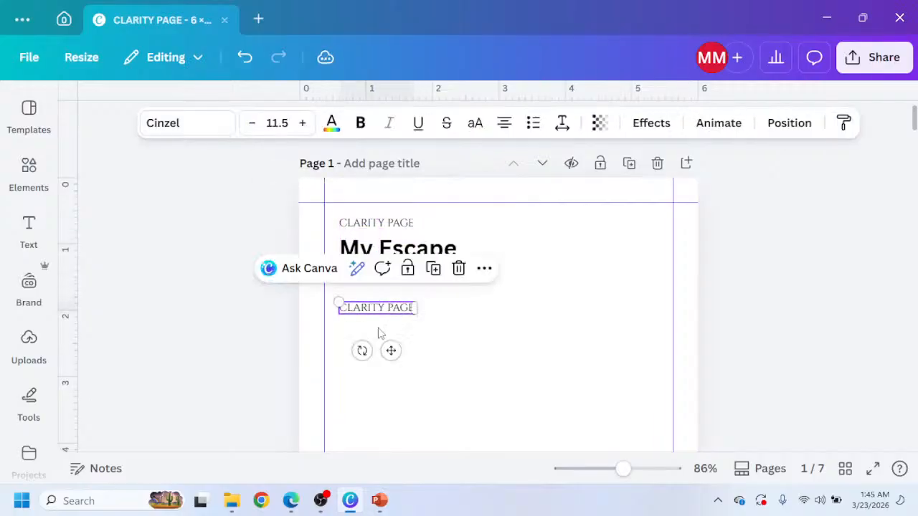
Change the copied label's text to "MY IDEAL LIFE 1 YEAR FROM NOW".
{"action": "double_click", "coordinate": [380, 309]}
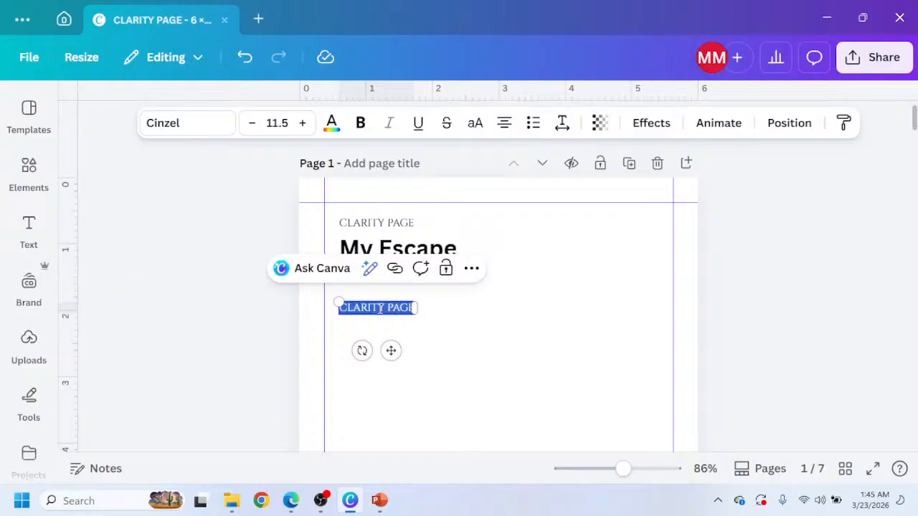
{"action": "type", "text": "MY IDE"}
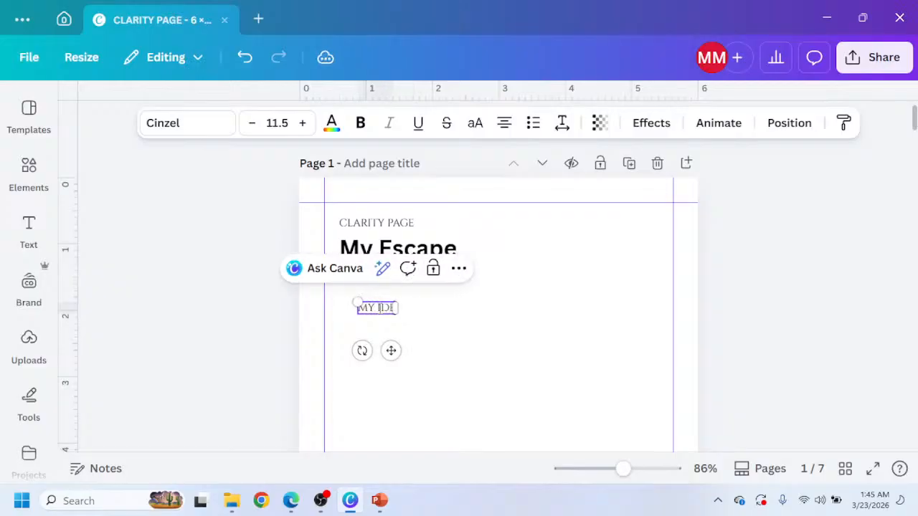
{"action": "type", "text": "AL LIF"}
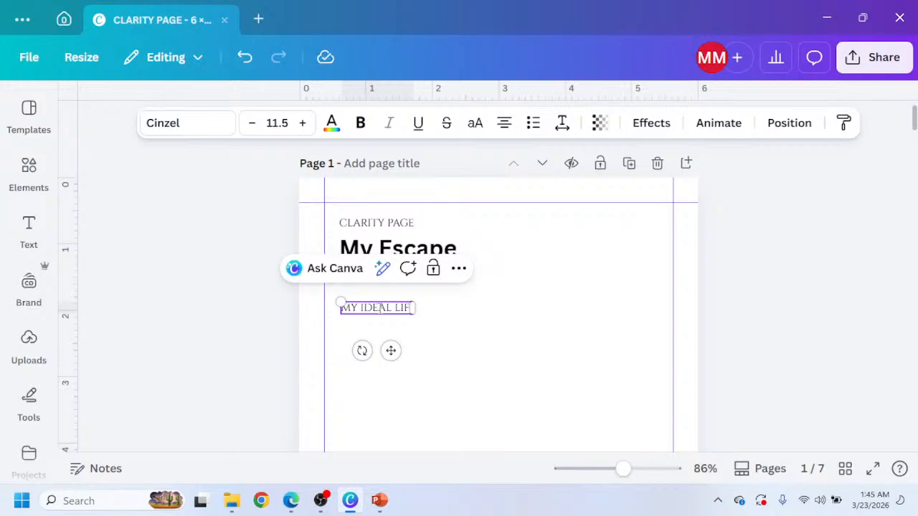
{"action": "type", "text": "E"}
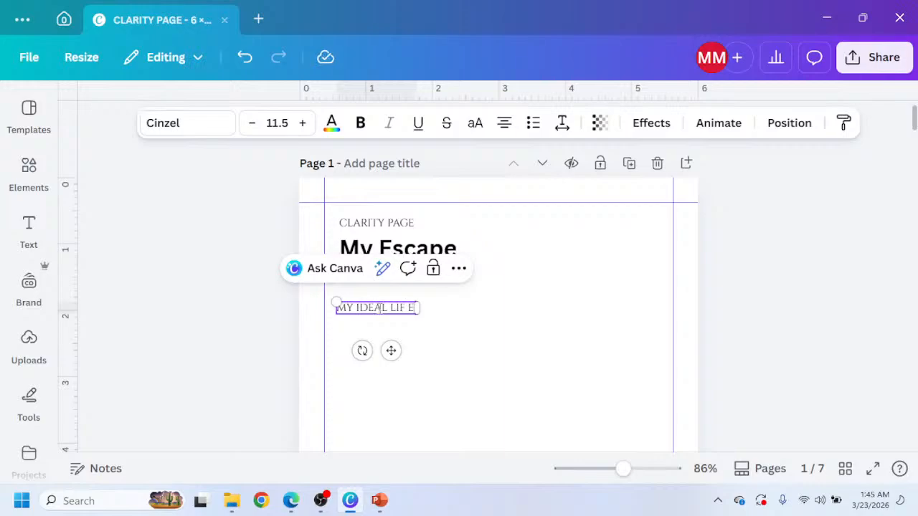
{"action": "key", "text": "BackSpace"}
{"action": "type", "text": "E"}
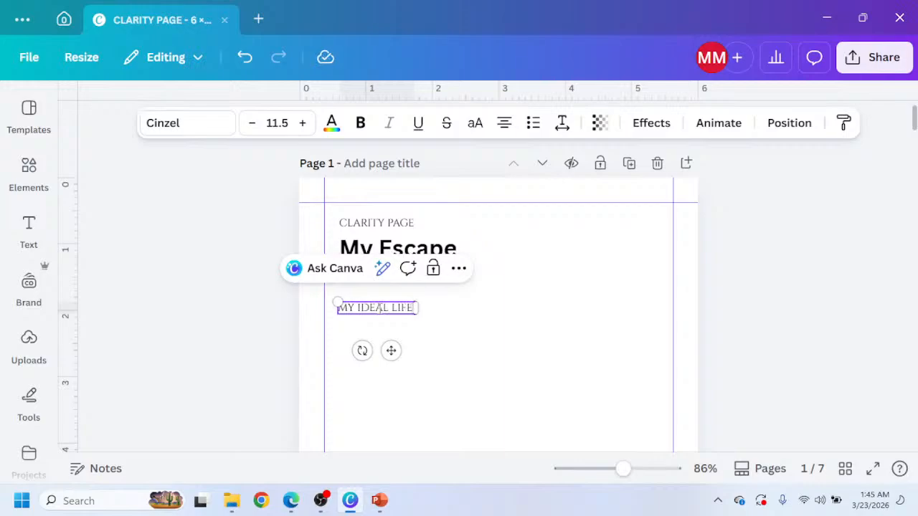
{"action": "type", "text": " 1 YE"}
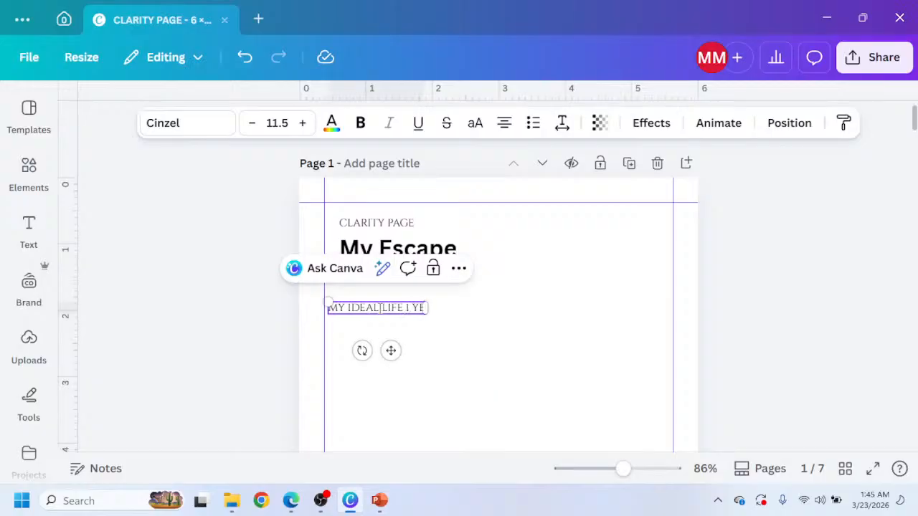
{"action": "type", "text": "AR F"}
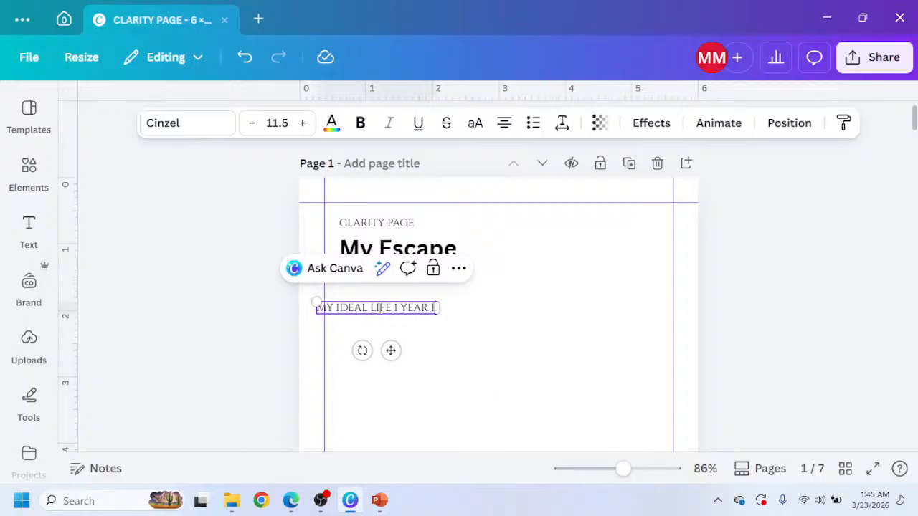
{"action": "type", "text": "ROM NOW"}
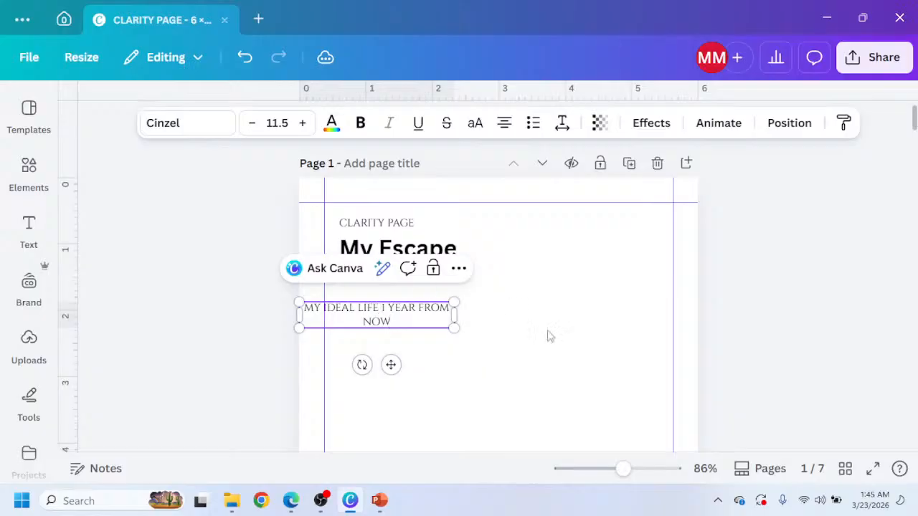
Widen the MY IDEAL LIFE label box so its text fits on one line and align it under the title.
{"action": "left_click_drag", "start_coordinate": [454, 315], "coordinate": [582, 330]}
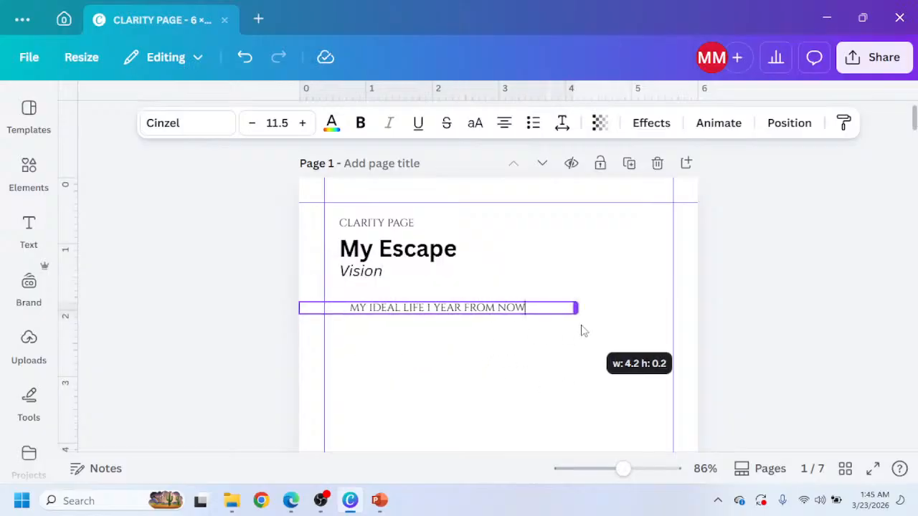
{"action": "left_click_drag", "start_coordinate": [454, 352], "coordinate": [447, 362]}
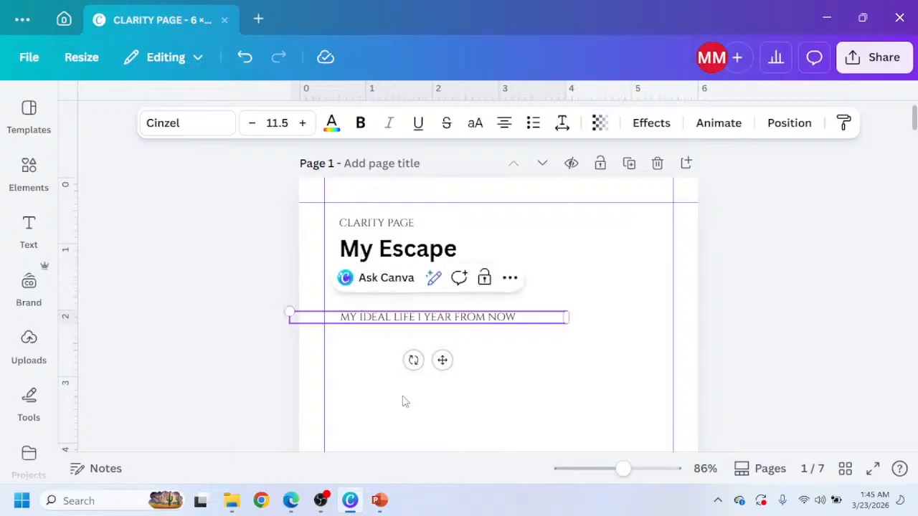
Change the whole label's text color to dark gray.
{"action": "left_click", "coordinate": [293, 502]}
{"action": "left_click", "coordinate": [331, 122]}
{"action": "scroll", "coordinate": [170, 313], "scroll_direction": "down", "scroll_amount": 3}
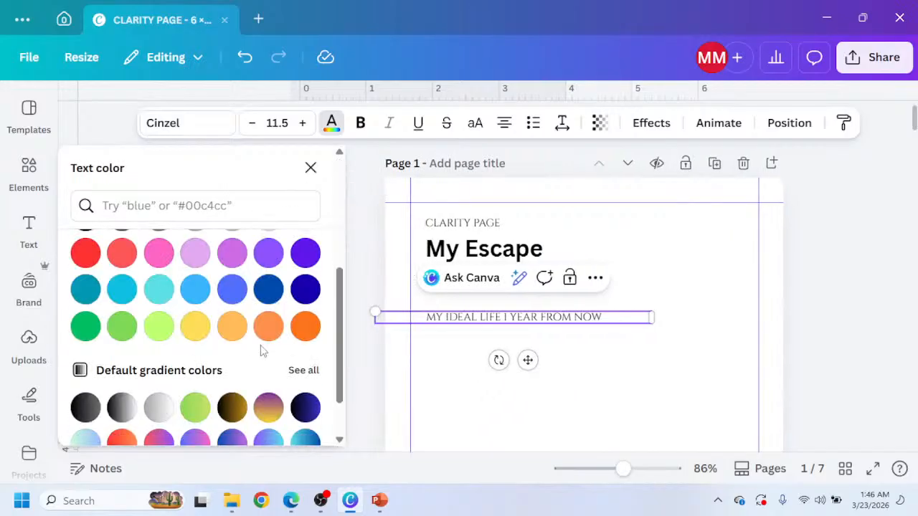
{"action": "scroll", "coordinate": [260, 349], "scroll_direction": "down", "scroll_amount": 2}
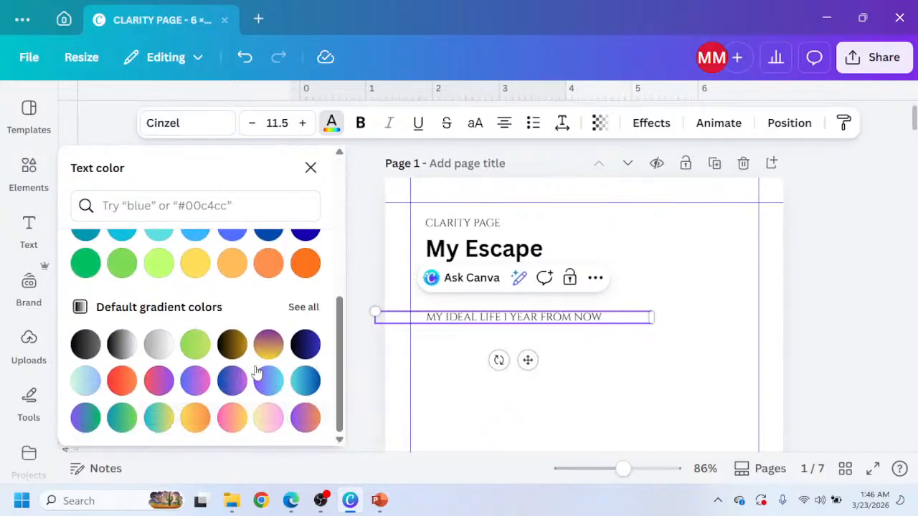
{"action": "scroll", "coordinate": [176, 289], "scroll_direction": "up", "scroll_amount": 5}
{"action": "scroll", "coordinate": [200, 345], "scroll_direction": "down", "scroll_amount": 2}
{"action": "scroll", "coordinate": [137, 359], "scroll_direction": "up", "scroll_amount": 2}
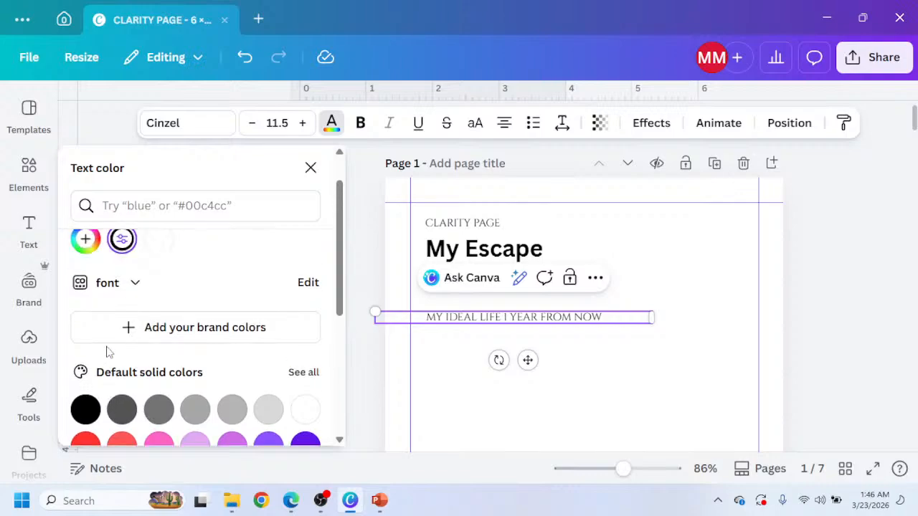
{"action": "scroll", "coordinate": [118, 298], "scroll_direction": "down", "scroll_amount": 3}
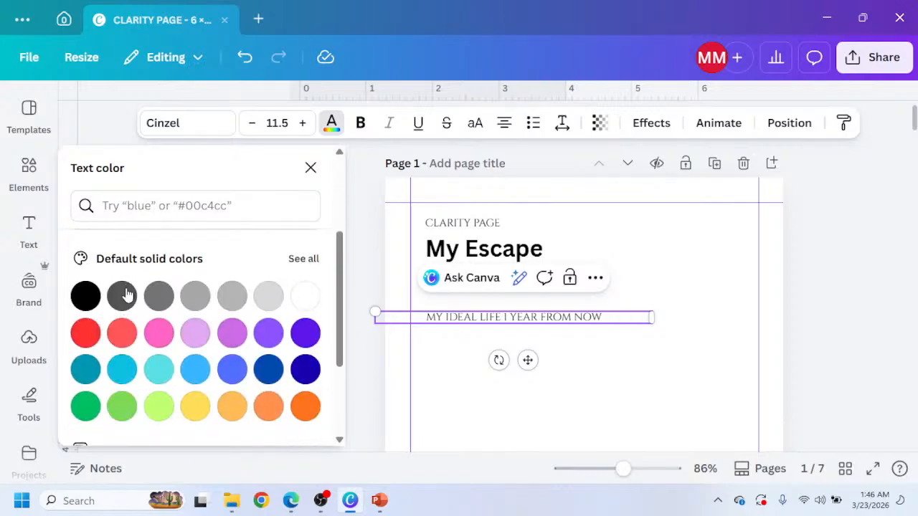
{"action": "left_click", "coordinate": [122, 295]}
{"action": "left_click", "coordinate": [370, 288]}
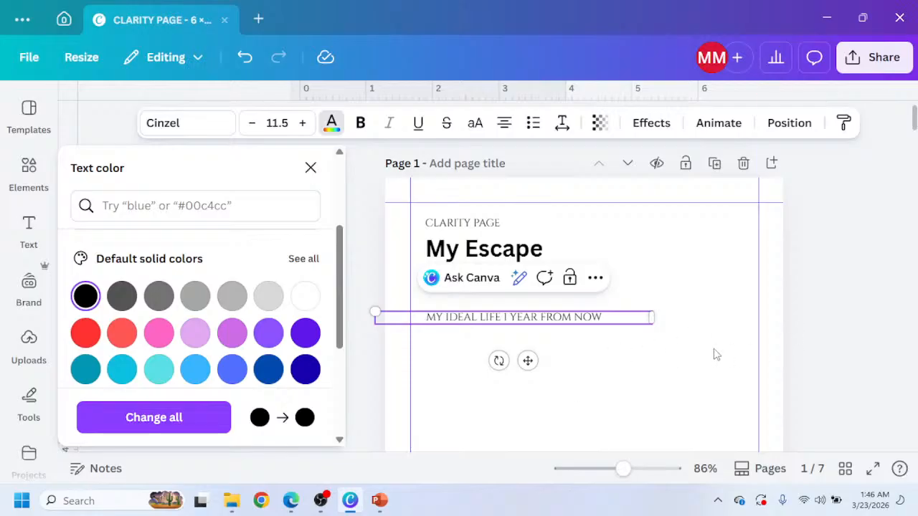
{"action": "key", "text": "ctrl+a"}
{"action": "left_click", "coordinate": [120, 294]}
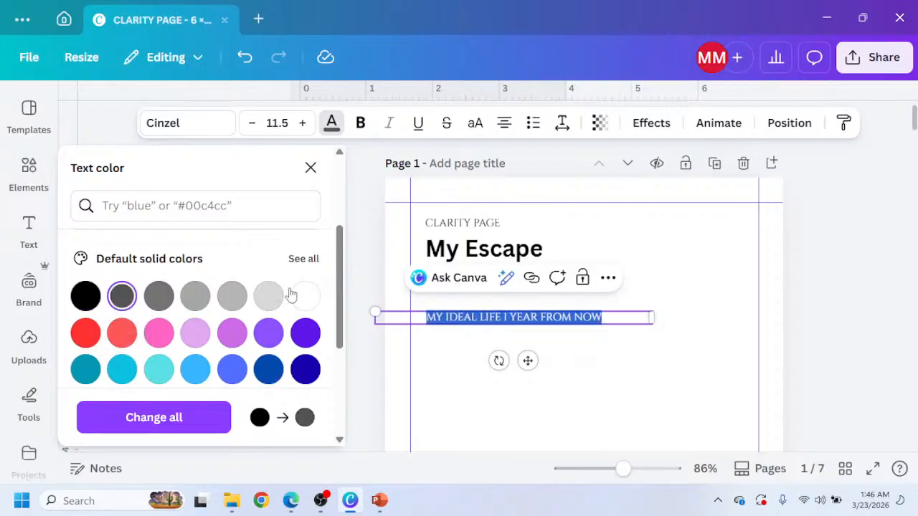
{"action": "left_click", "coordinate": [374, 281]}
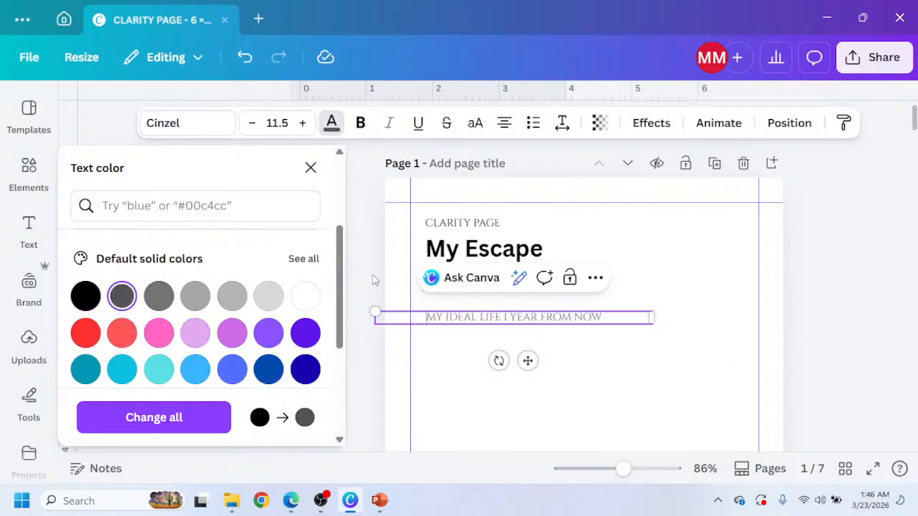
{"action": "left_click", "coordinate": [832, 238]}
Scale the label down to 7.9 pt and move it just below the Vision line.
{"action": "scroll", "coordinate": [585, 330], "scroll_direction": "up", "scroll_amount": 3}
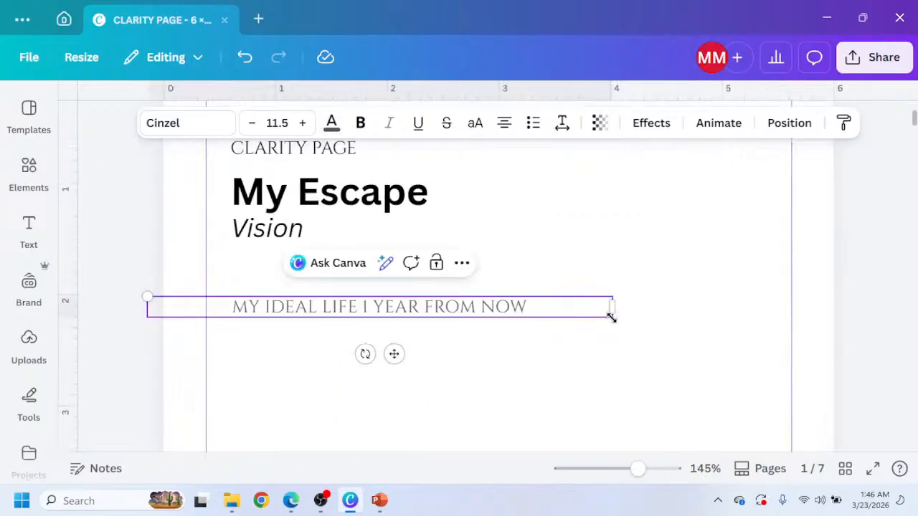
{"action": "left_click_drag", "start_coordinate": [145, 295], "coordinate": [293, 304]}
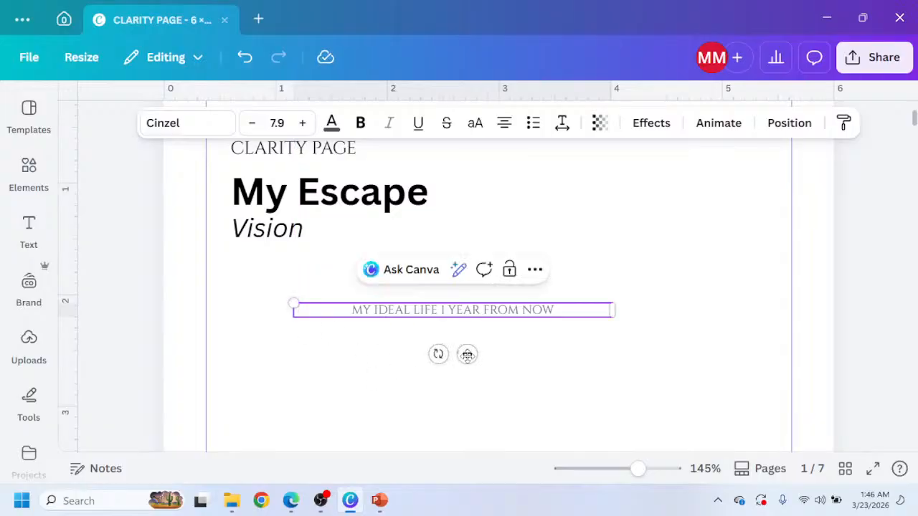
{"action": "left_click_drag", "start_coordinate": [467, 355], "coordinate": [344, 329]}
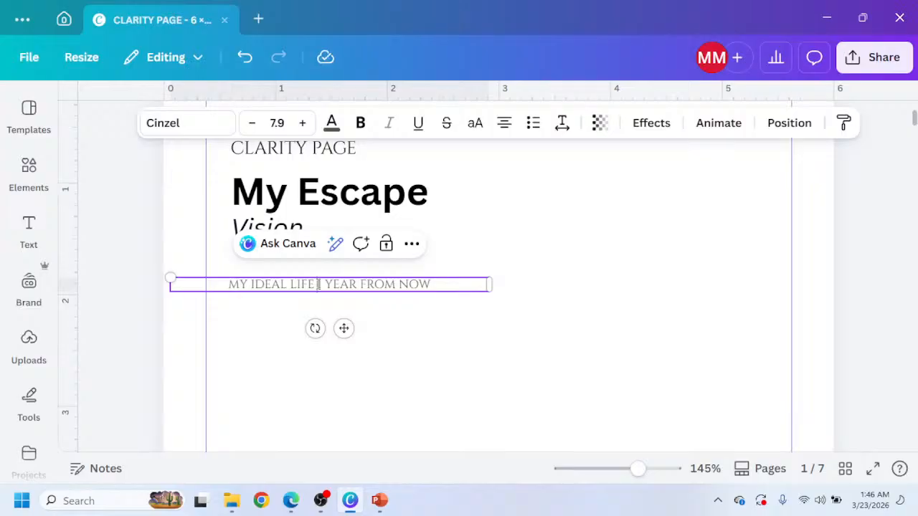
Insert a dash between "MY IDEAL LIFE" and "1 YEAR FROM NOW" and nudge the label into place.
{"action": "type", "text": "-"}
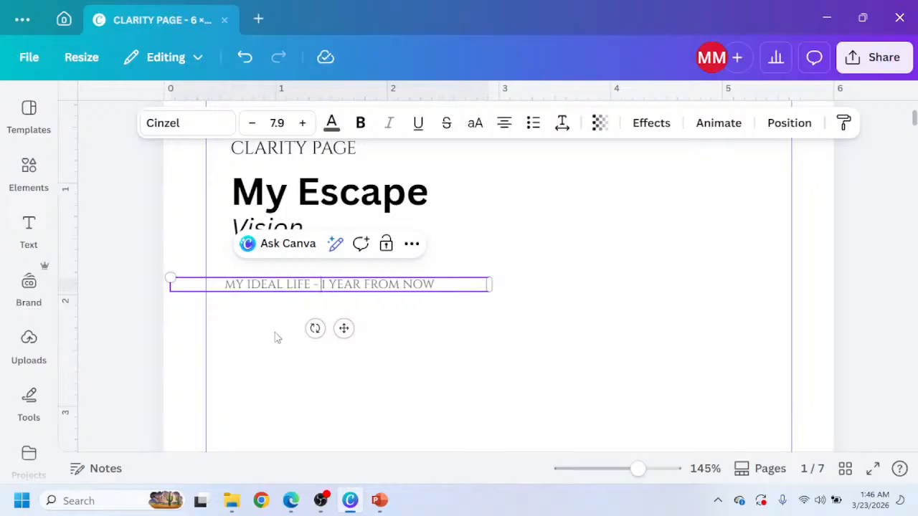
{"action": "left_click_drag", "start_coordinate": [344, 328], "coordinate": [353, 329]}
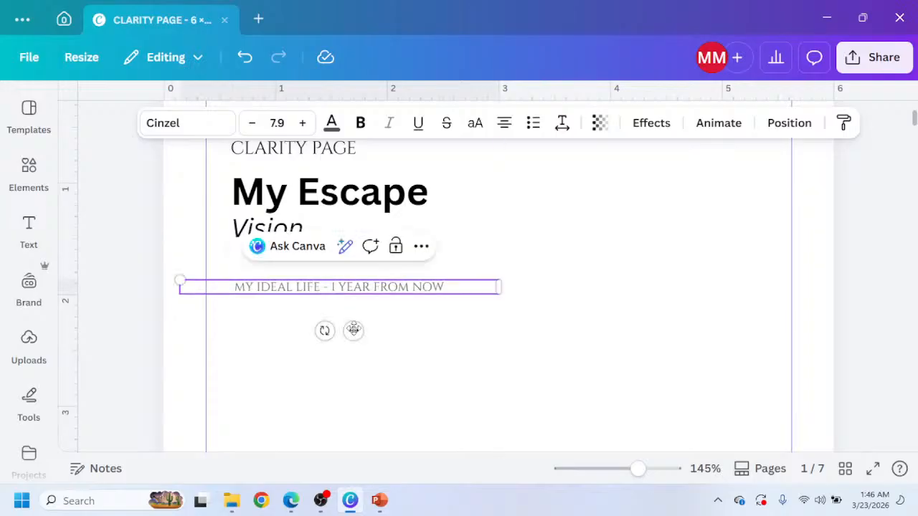
Add a square shape and reshape it into a wide rectangle spanning the margins below the label.
{"action": "left_click", "coordinate": [30, 169]}
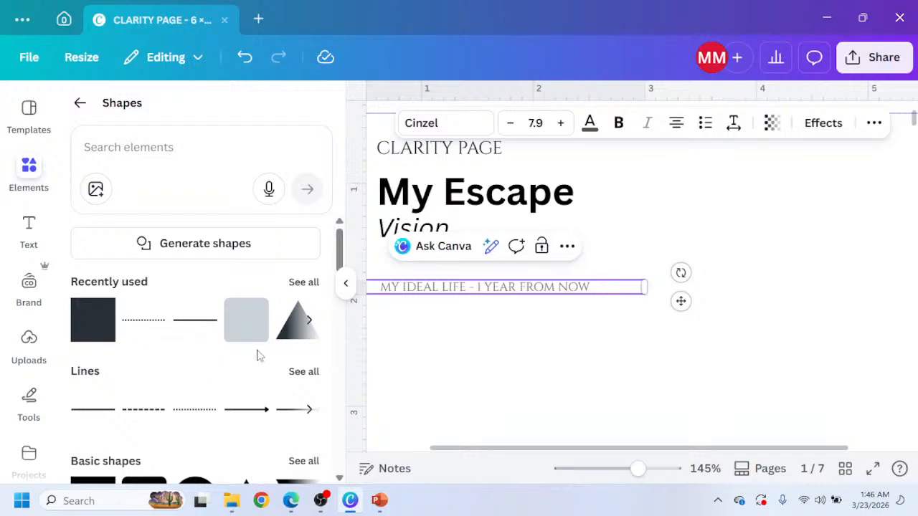
{"action": "left_click", "coordinate": [92, 326]}
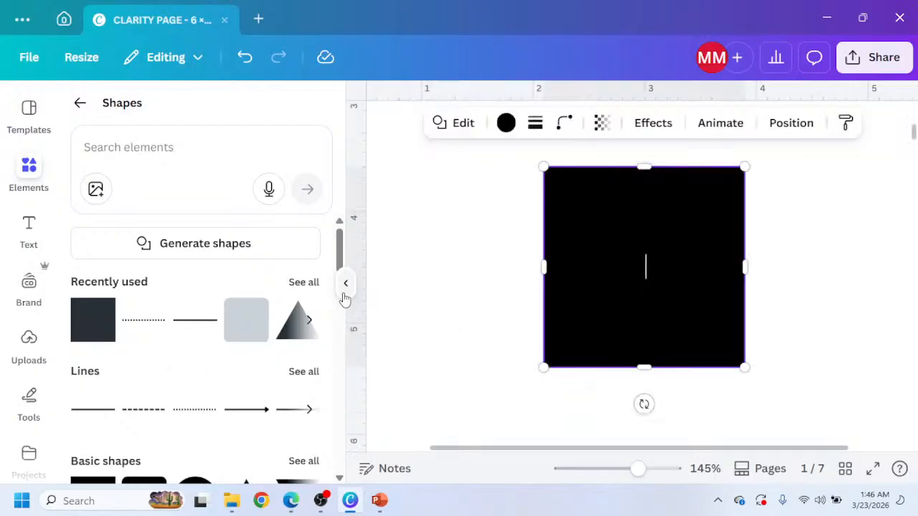
{"action": "left_click", "coordinate": [345, 287]}
{"action": "scroll", "coordinate": [510, 434], "scroll_direction": "up", "scroll_amount": 5}
{"action": "scroll", "coordinate": [512, 428], "scroll_direction": "down", "scroll_amount": 3}
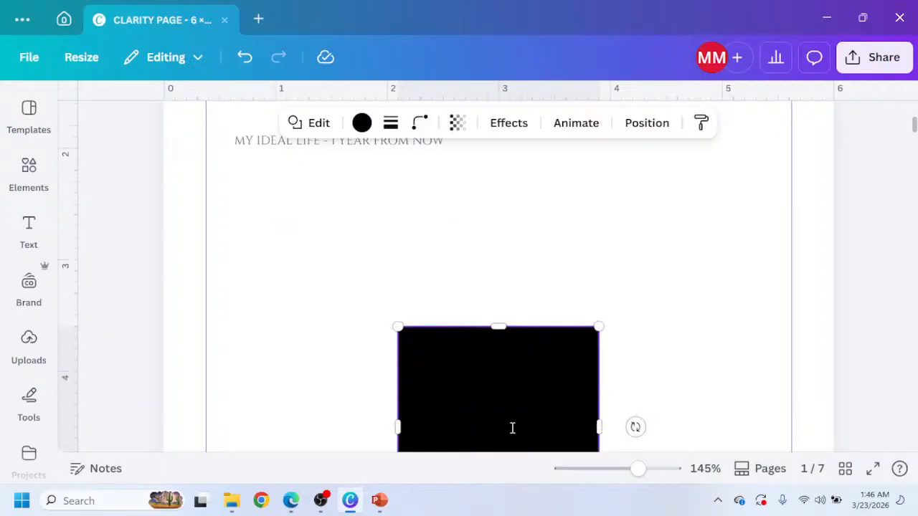
{"action": "left_click_drag", "start_coordinate": [512, 429], "coordinate": [329, 237]}
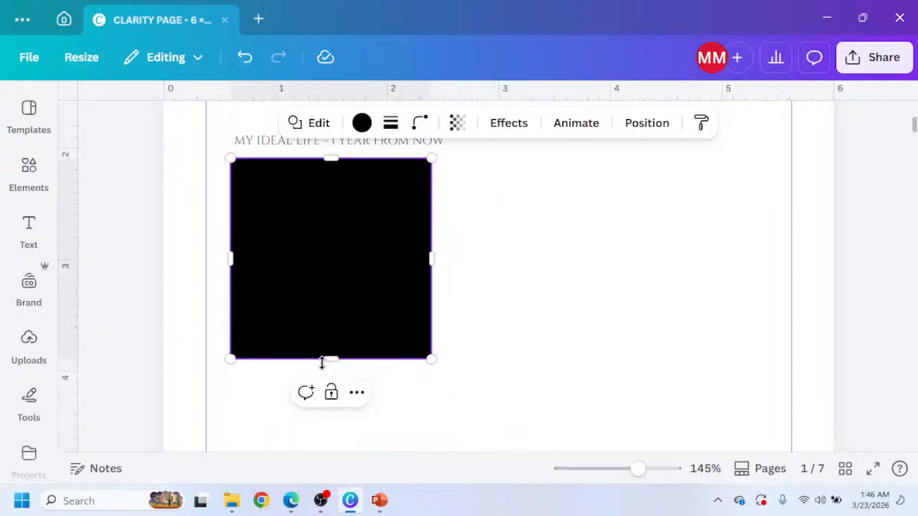
{"action": "left_click_drag", "start_coordinate": [332, 363], "coordinate": [370, 276]}
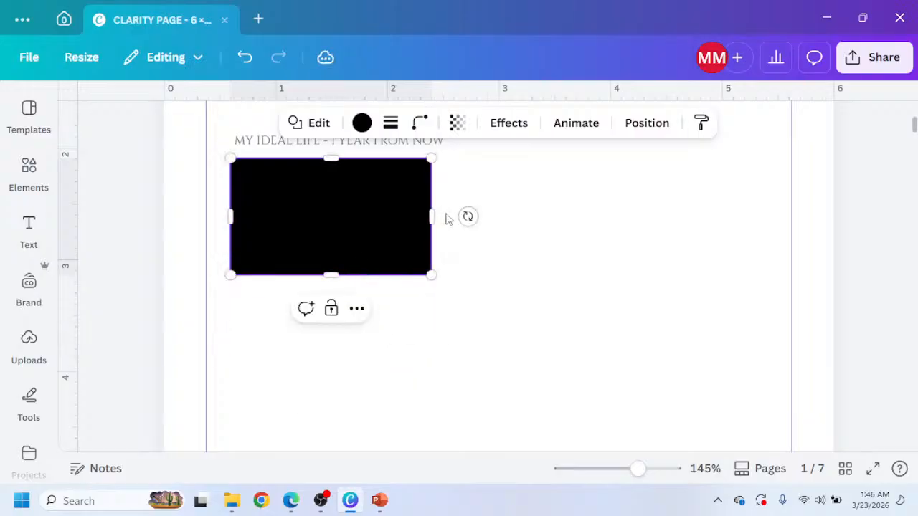
{"action": "left_click_drag", "start_coordinate": [432, 216], "coordinate": [768, 174]}
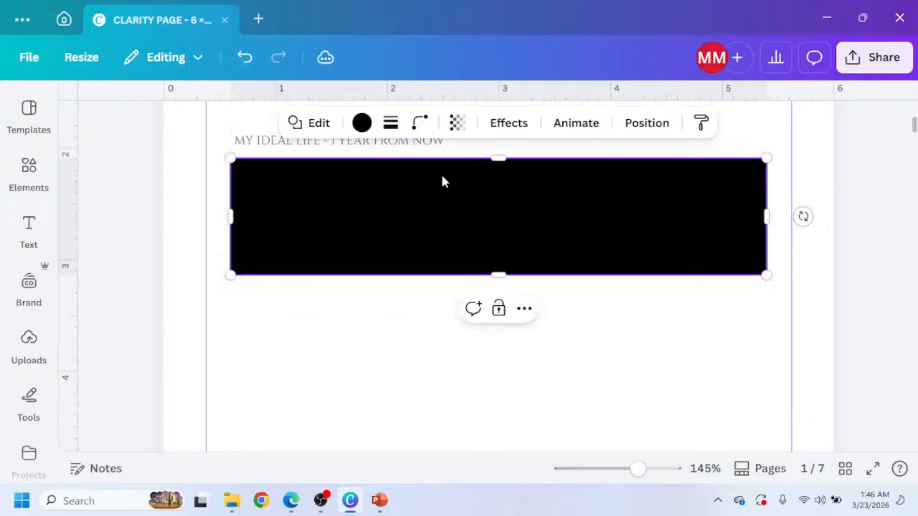
Fill the rectangle with light gray and set its transparency to 44.
{"action": "left_click", "coordinate": [361, 123]}
{"action": "left_click", "coordinate": [197, 285]}
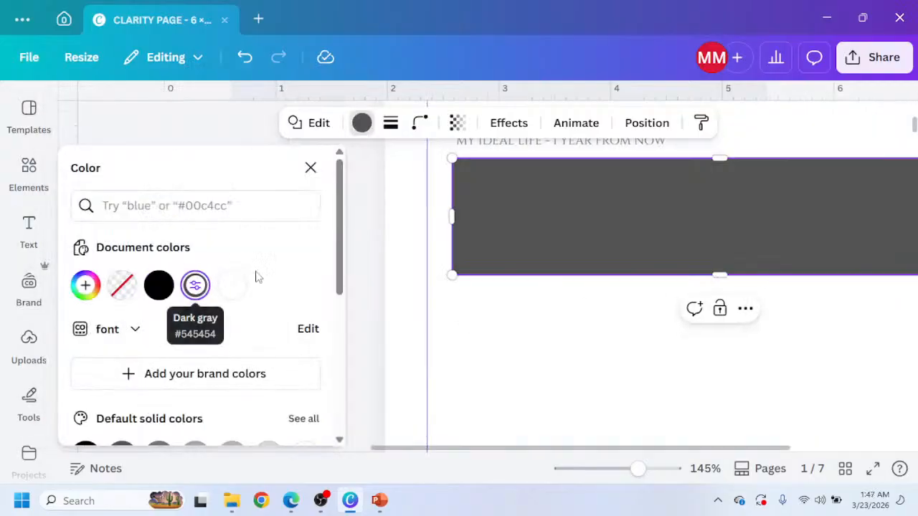
{"action": "scroll", "coordinate": [258, 279], "scroll_direction": "down", "scroll_amount": 2}
{"action": "left_click", "coordinate": [233, 301]}
{"action": "left_click", "coordinate": [270, 305]}
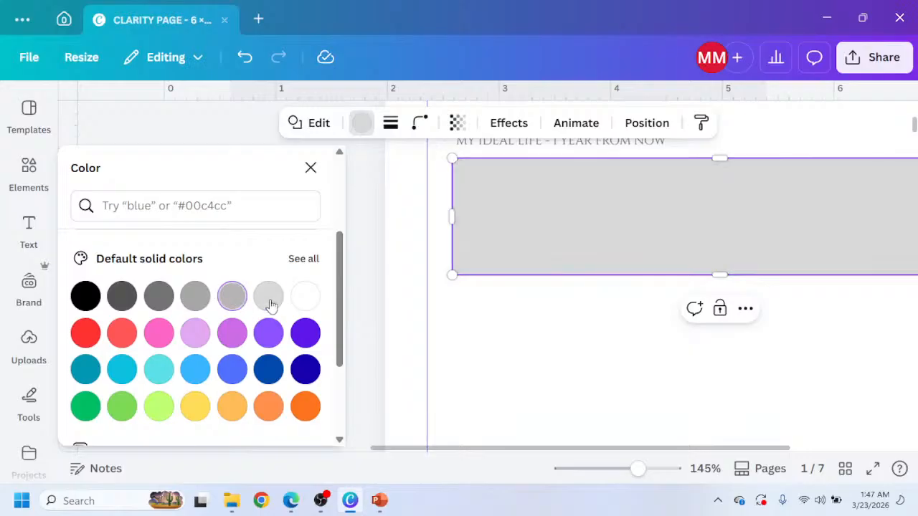
{"action": "scroll", "coordinate": [483, 297], "scroll_direction": "up", "scroll_amount": 3}
{"action": "scroll", "coordinate": [524, 254], "scroll_direction": "down", "scroll_amount": 3}
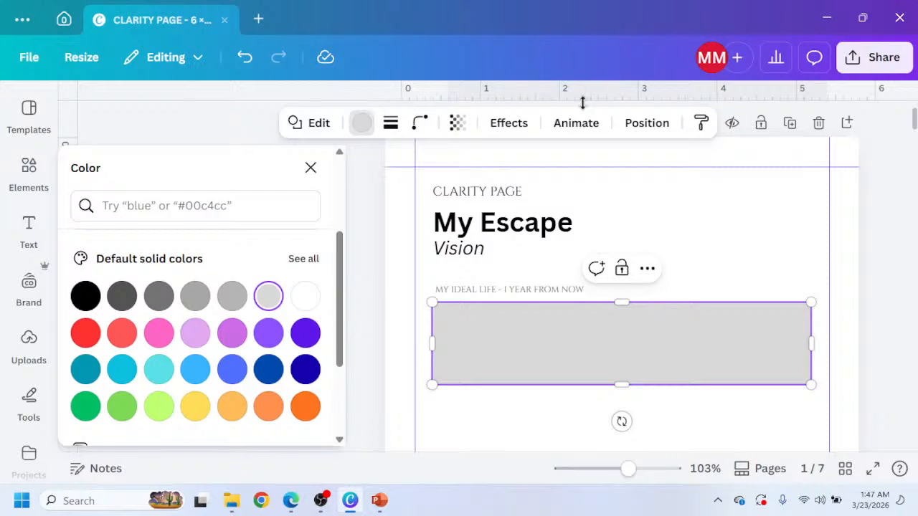
{"action": "left_click", "coordinate": [457, 123]}
{"action": "left_click_drag", "start_coordinate": [495, 188], "coordinate": [428, 191]}
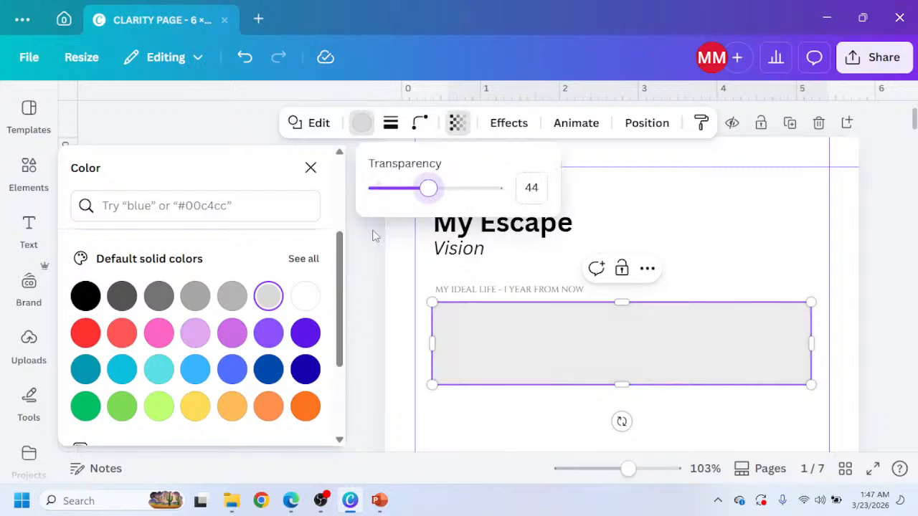
Search the elements library for LINES and add a thin line graphic to the page.
{"action": "left_click", "coordinate": [30, 184]}
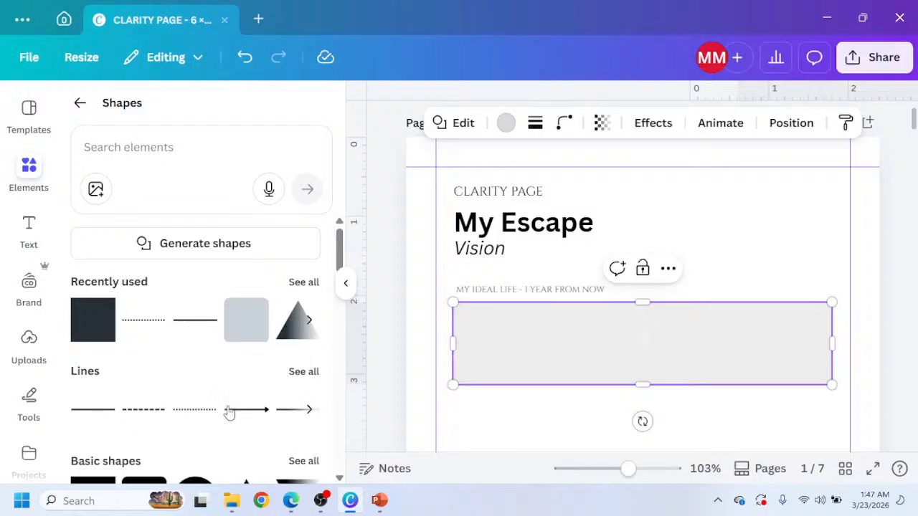
{"action": "left_click", "coordinate": [143, 159]}
{"action": "left_click", "coordinate": [81, 105]}
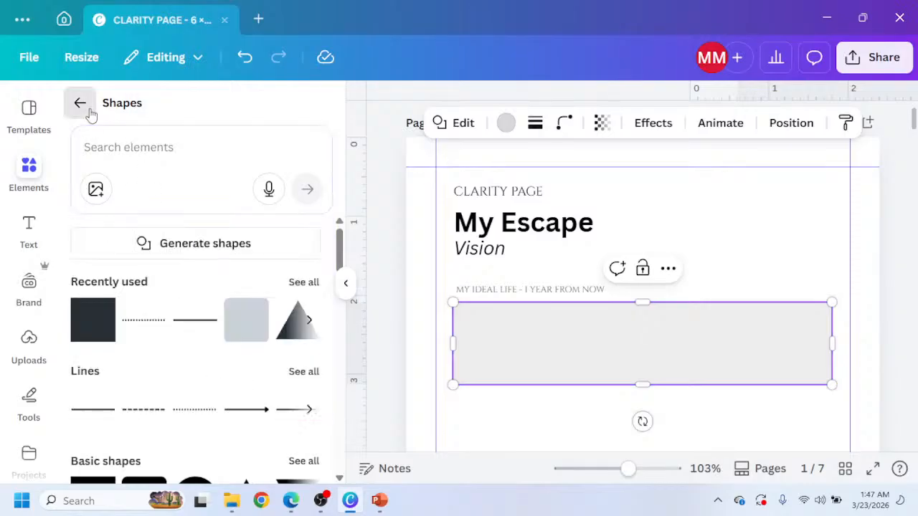
{"action": "left_click", "coordinate": [93, 117]}
{"action": "type", "text": "LINES"}
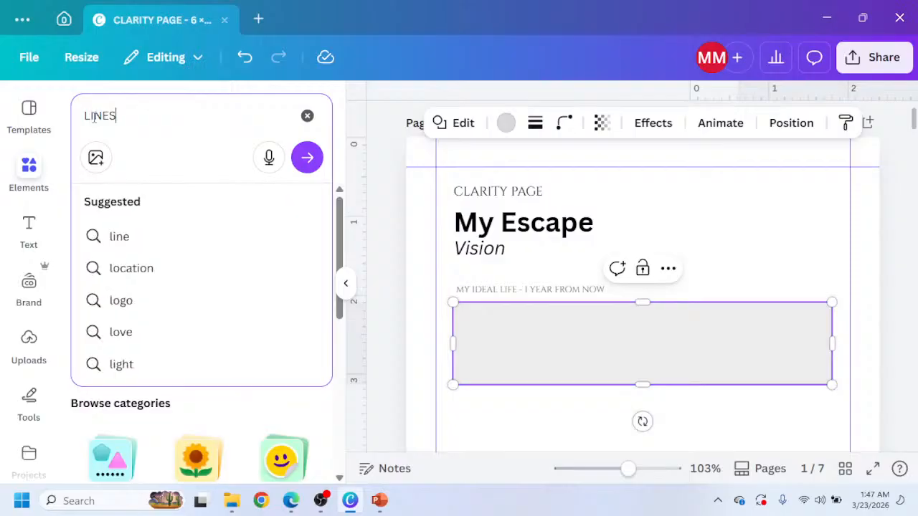
{"action": "key", "text": "Return"}
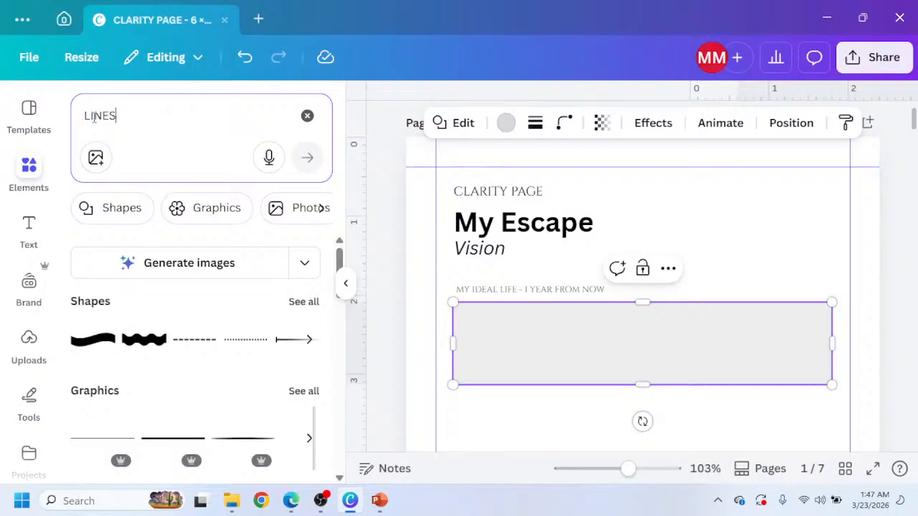
{"action": "scroll", "coordinate": [208, 396], "scroll_direction": "down", "scroll_amount": 3}
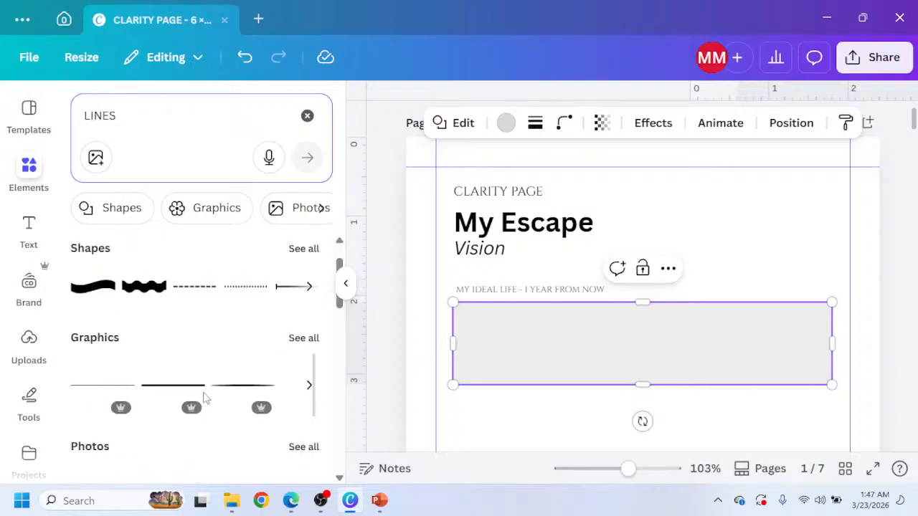
{"action": "scroll", "coordinate": [244, 365], "scroll_direction": "up", "scroll_amount": 3}
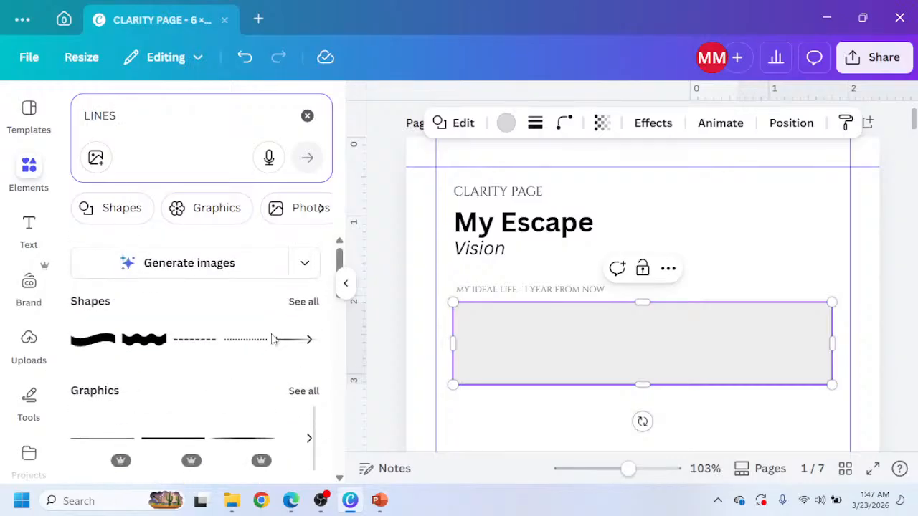
{"action": "left_click", "coordinate": [313, 303]}
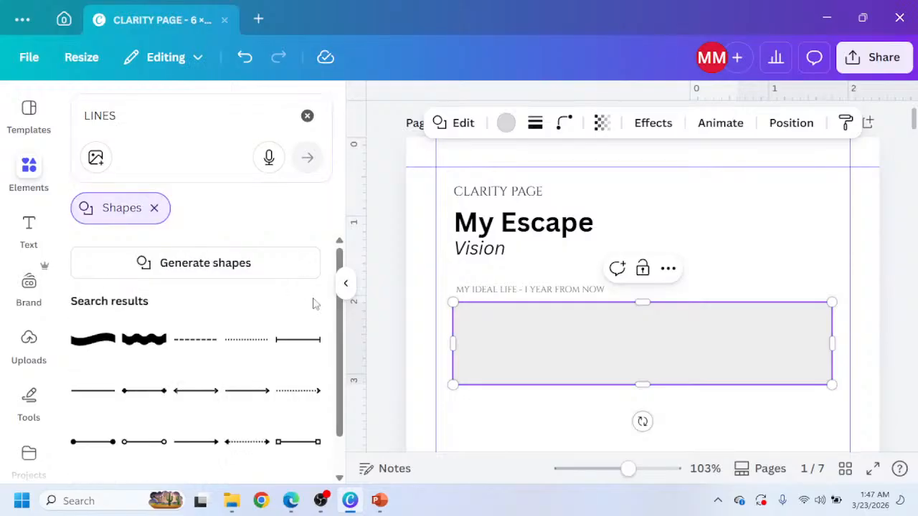
{"action": "scroll", "coordinate": [194, 409], "scroll_direction": "down", "scroll_amount": 1}
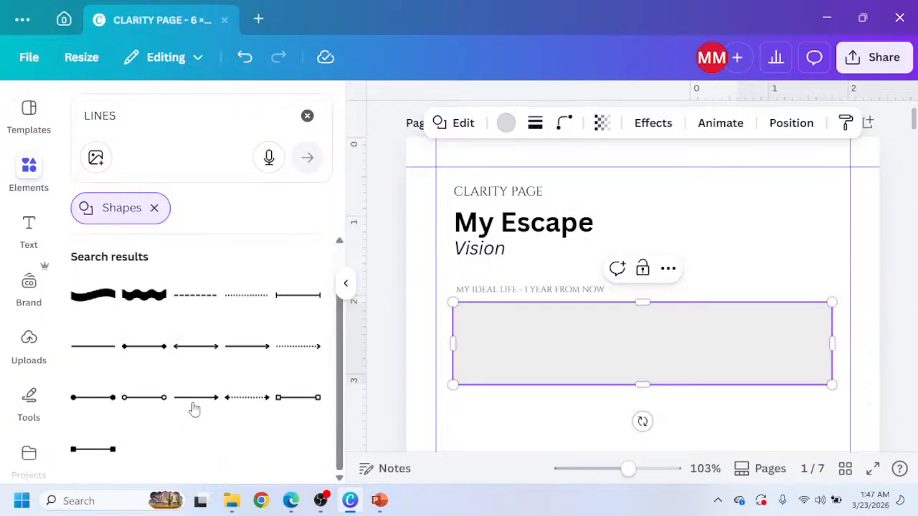
{"action": "left_click", "coordinate": [153, 208]}
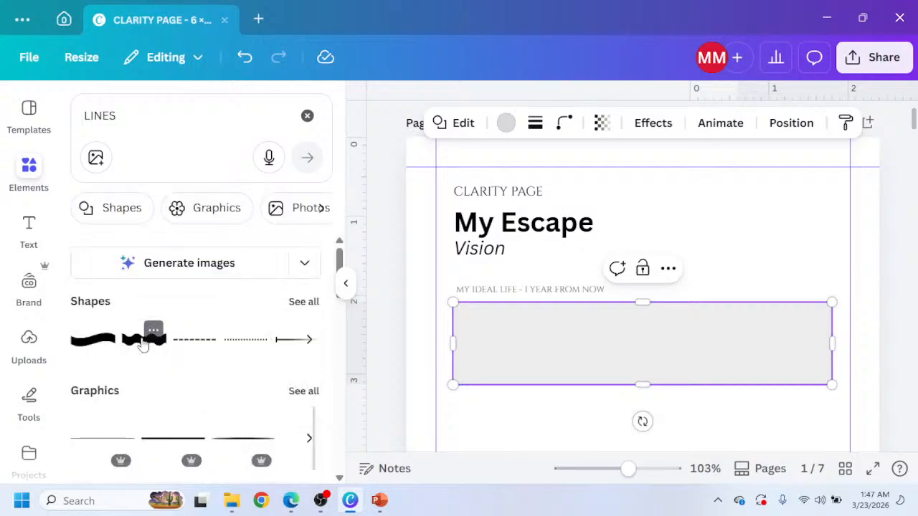
{"action": "scroll", "coordinate": [115, 355], "scroll_direction": "down", "scroll_amount": 2}
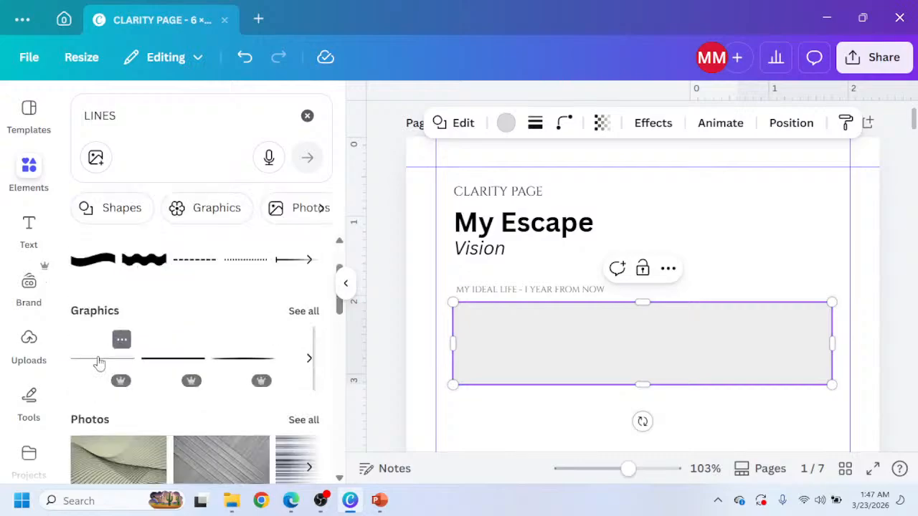
{"action": "left_click_drag", "start_coordinate": [99, 364], "coordinate": [593, 313]}
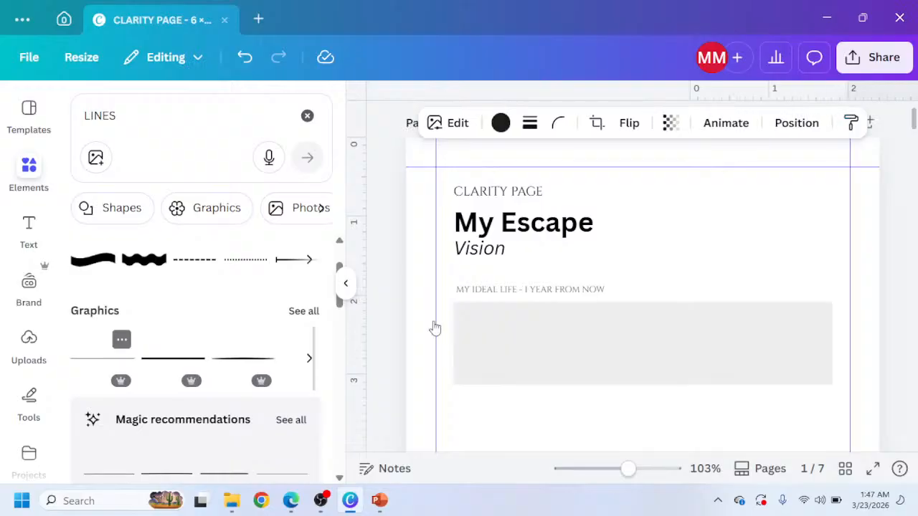
Delete both line graphics that were added below the gray rectangle.
{"action": "scroll", "coordinate": [435, 328], "scroll_direction": "down", "scroll_amount": 3}
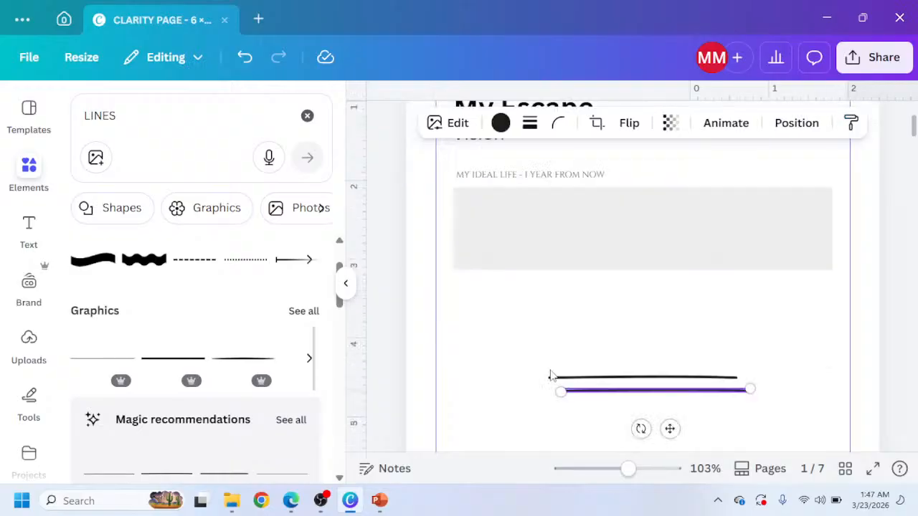
{"action": "key", "text": "Delete"}
{"action": "scroll", "coordinate": [650, 350], "scroll_direction": "down", "scroll_amount": 1}
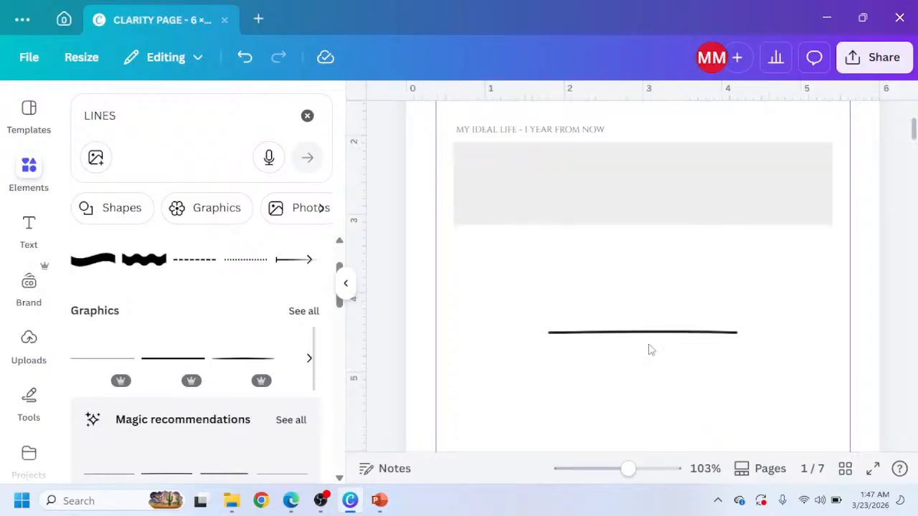
{"action": "left_click", "coordinate": [653, 333]}
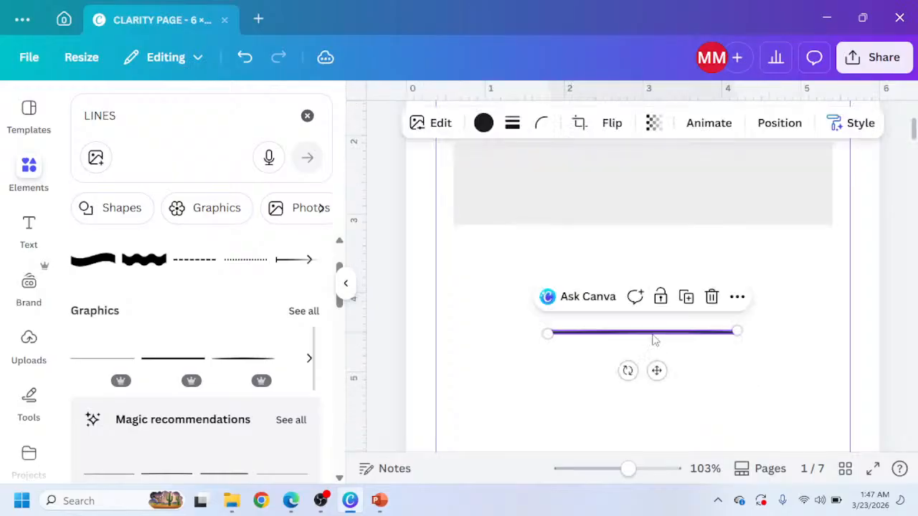
{"action": "left_click", "coordinate": [713, 298]}
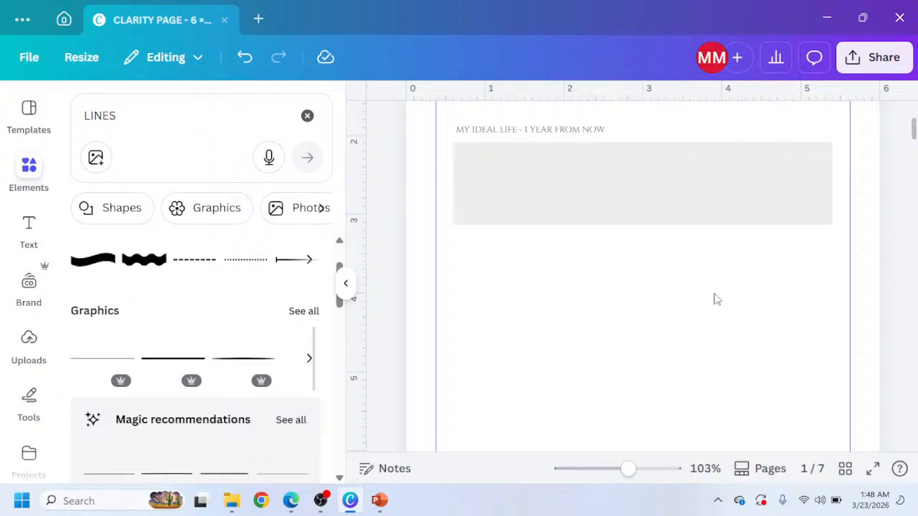
{"action": "scroll", "coordinate": [242, 369], "scroll_direction": "down", "scroll_amount": 4}
{"action": "scroll", "coordinate": [225, 348], "scroll_direction": "up", "scroll_amount": 1}
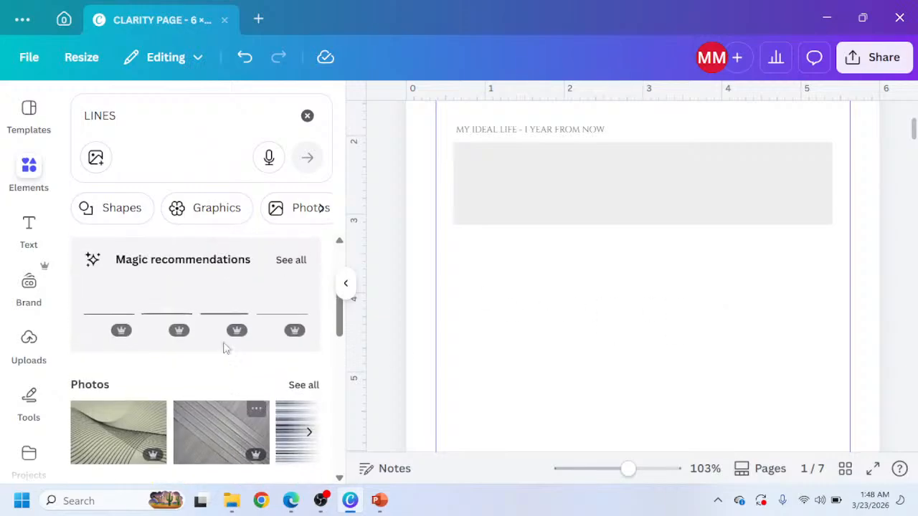
{"action": "mouse_move", "coordinate": [307, 297]}
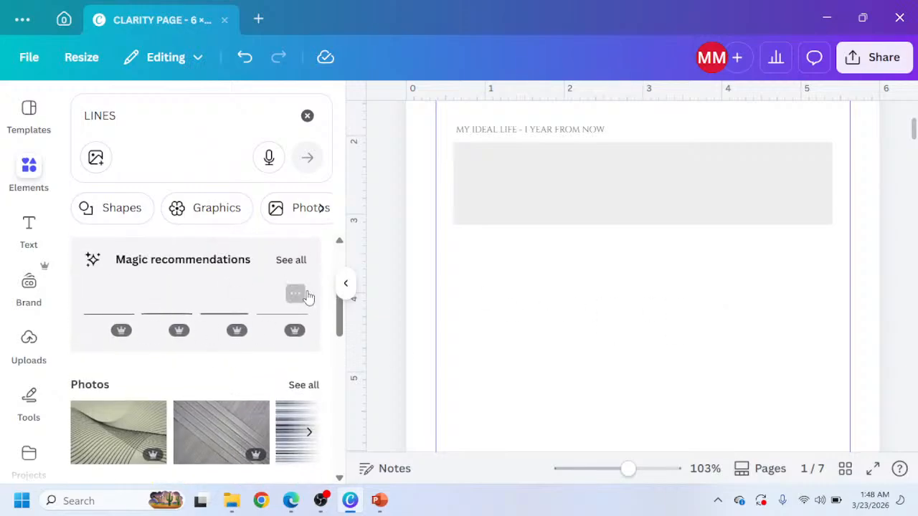
{"action": "left_click", "coordinate": [268, 322]}
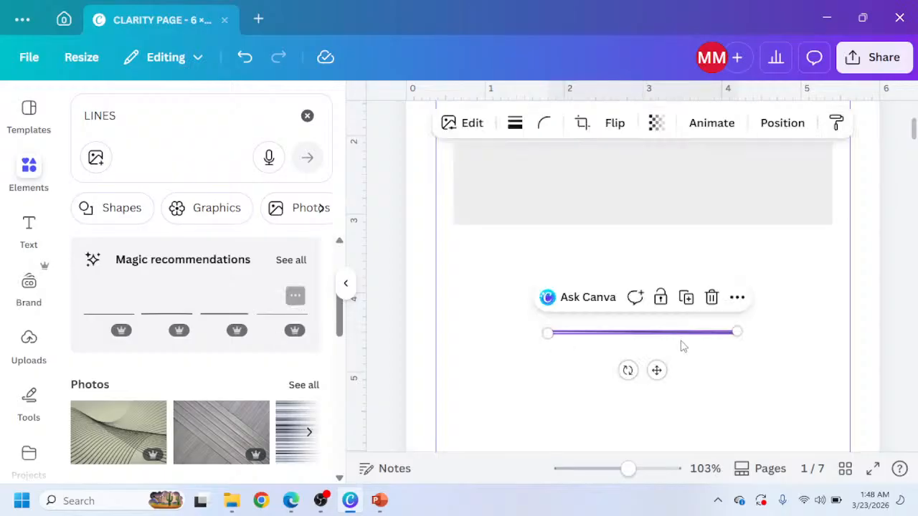
{"action": "left_click", "coordinate": [678, 364]}
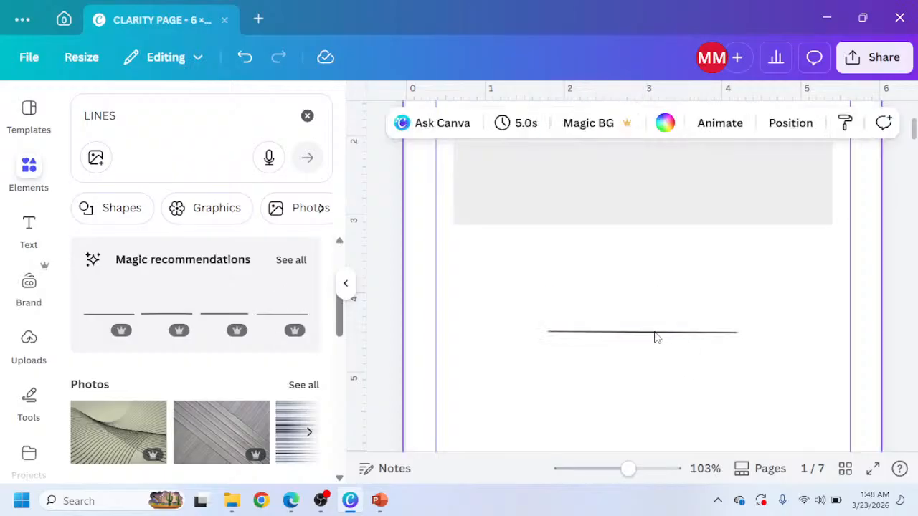
{"action": "left_click_drag", "start_coordinate": [657, 338], "coordinate": [569, 185]}
{"action": "left_click", "coordinate": [582, 276]}
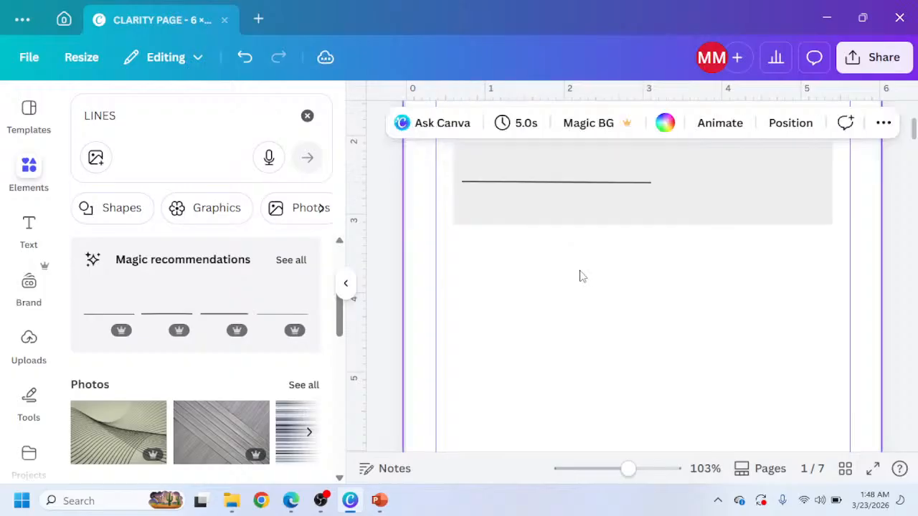
{"action": "scroll", "coordinate": [586, 266], "scroll_direction": "up", "scroll_amount": 3}
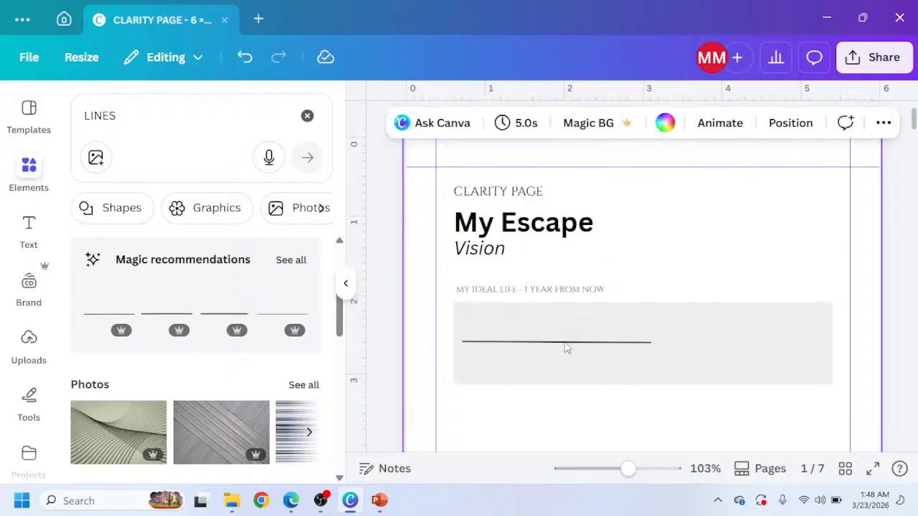
{"action": "left_click_drag", "start_coordinate": [566, 348], "coordinate": [566, 324]}
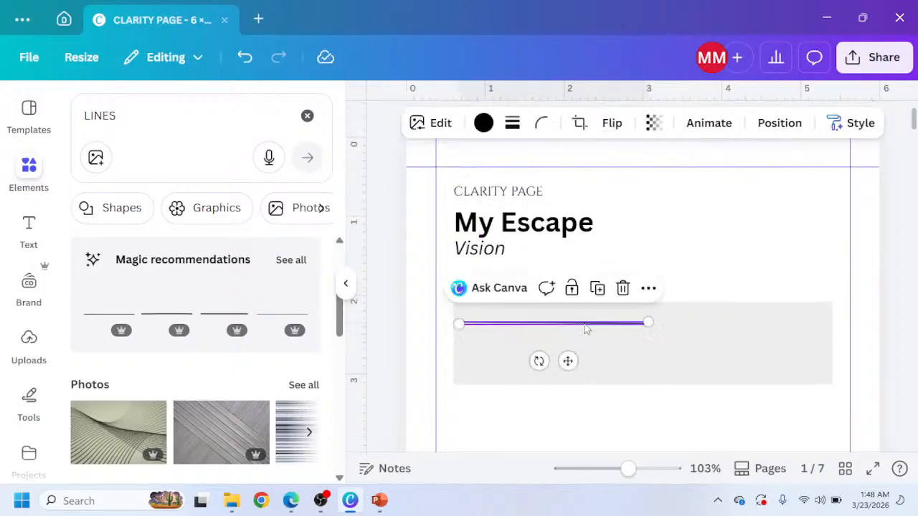
{"action": "left_click_drag", "start_coordinate": [649, 323], "coordinate": [825, 302]}
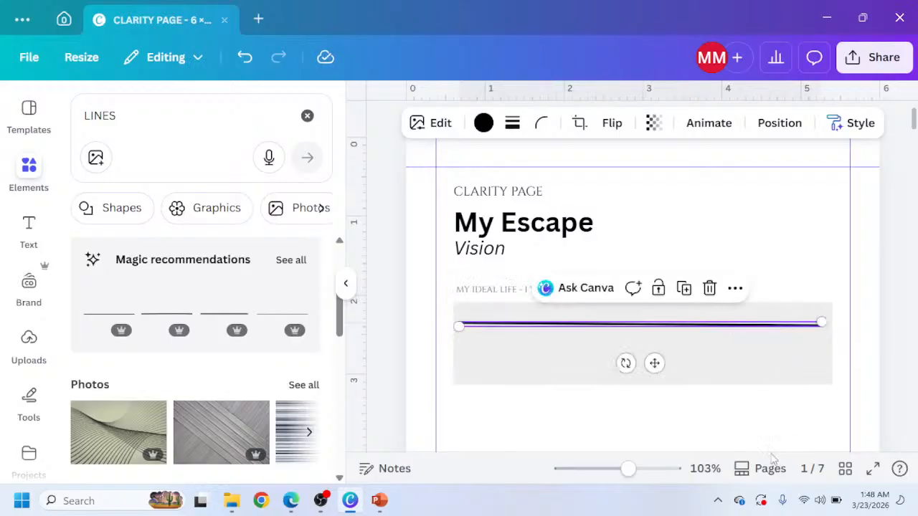
{"action": "left_click", "coordinate": [737, 429]}
{"action": "left_click", "coordinate": [624, 325]}
{"action": "key", "text": "Delete"}
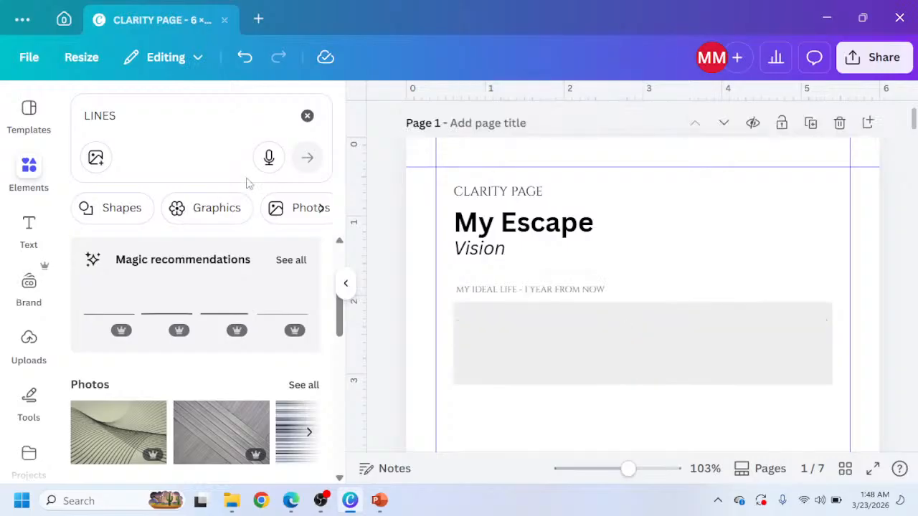
Search the elements for THIN LINES and place a thin line near the top of the gray rectangle.
{"action": "left_click", "coordinate": [81, 115]}
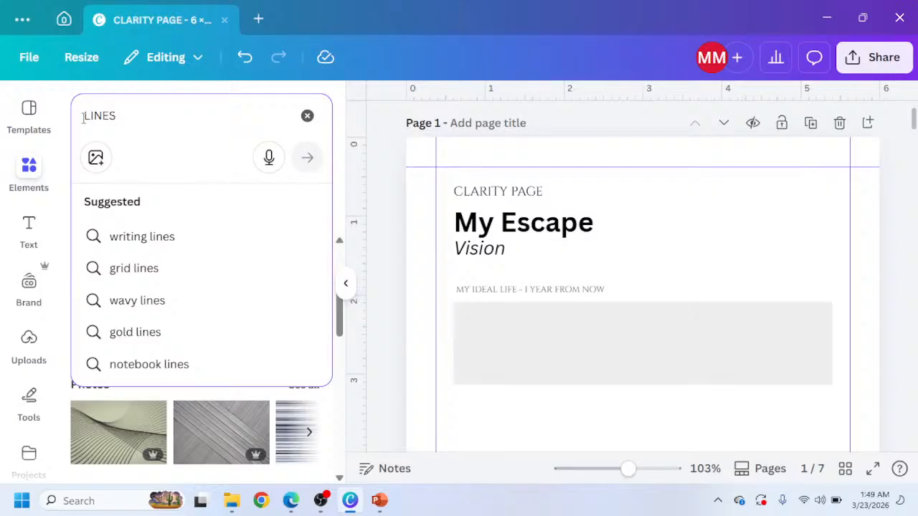
{"action": "type", "text": "THIN"}
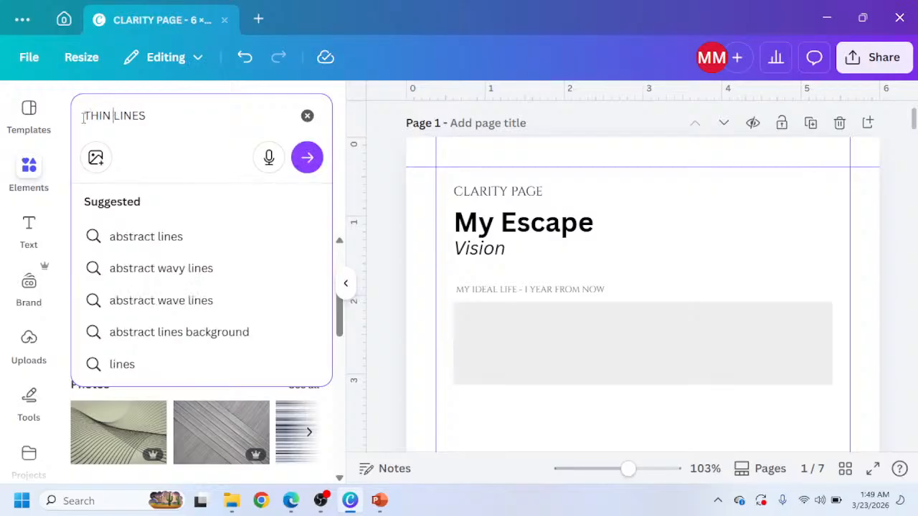
{"action": "key", "text": "Return"}
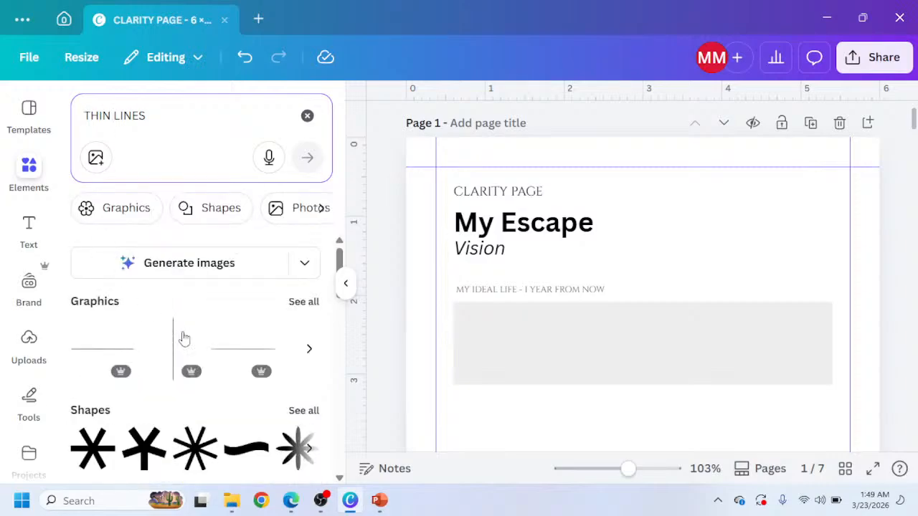
{"action": "left_click", "coordinate": [221, 359]}
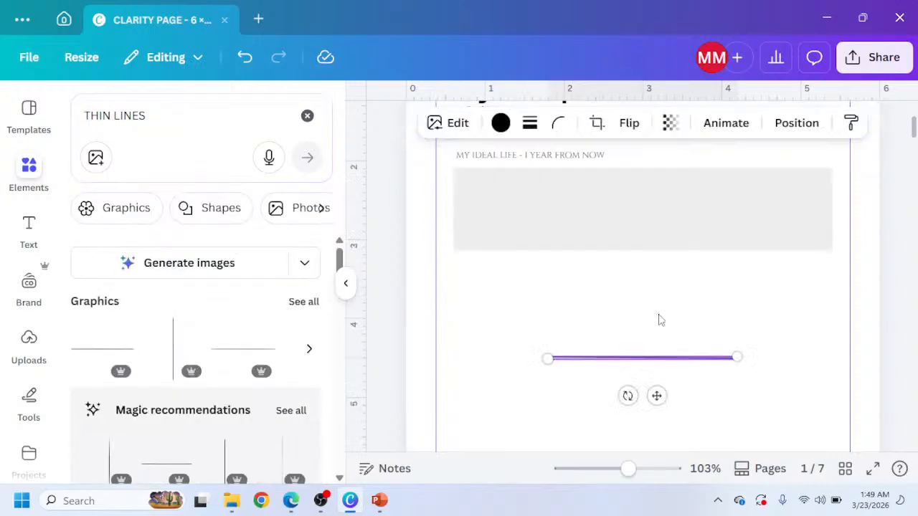
{"action": "left_click", "coordinate": [566, 355]}
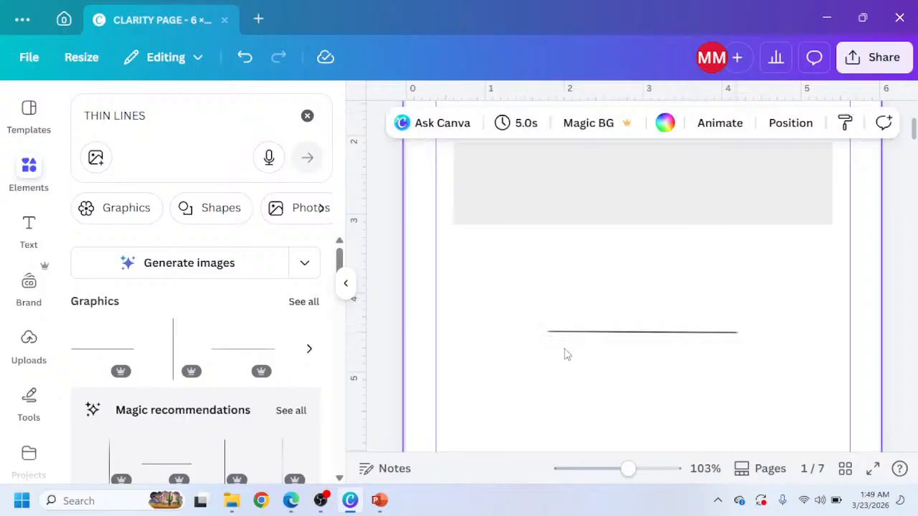
{"action": "left_click", "coordinate": [627, 333]}
{"action": "left_click_drag", "start_coordinate": [627, 334], "coordinate": [543, 167]}
Stretch the thin line so it spans nearly the full width of the gray rectangle.
{"action": "scroll", "coordinate": [535, 327], "scroll_direction": "up", "scroll_amount": 1}
{"action": "left_click", "coordinate": [537, 252]}
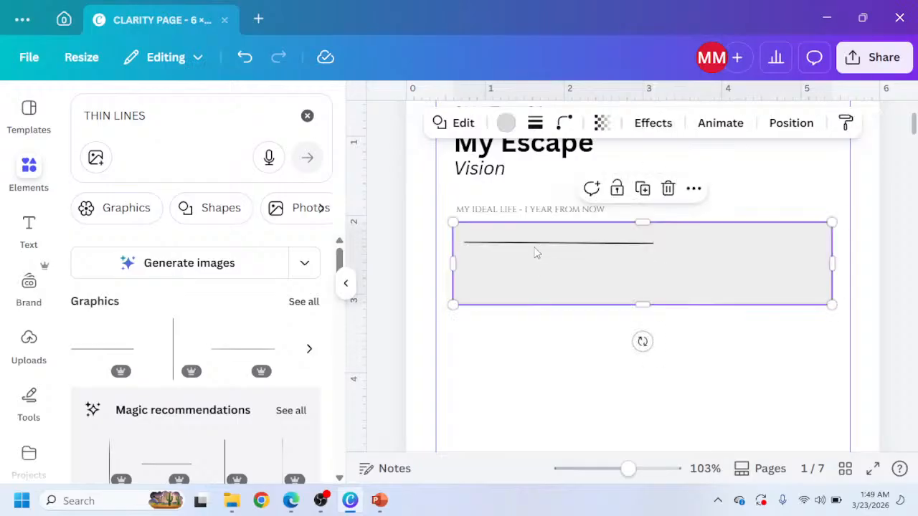
{"action": "key", "text": "ctrl+z"}
{"action": "left_click", "coordinate": [540, 378]}
{"action": "left_click", "coordinate": [576, 245]}
{"action": "left_click", "coordinate": [574, 245]}
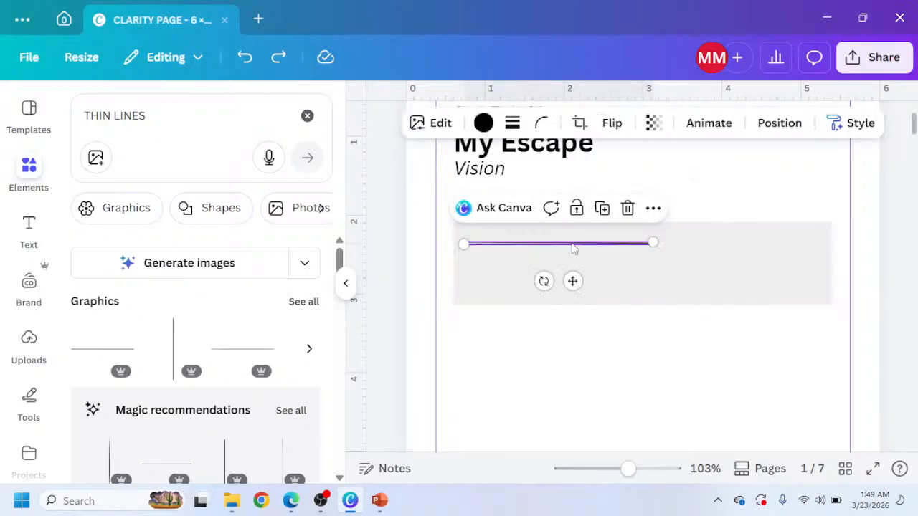
{"action": "left_click_drag", "start_coordinate": [651, 244], "coordinate": [819, 212]}
{"action": "left_click", "coordinate": [686, 373]}
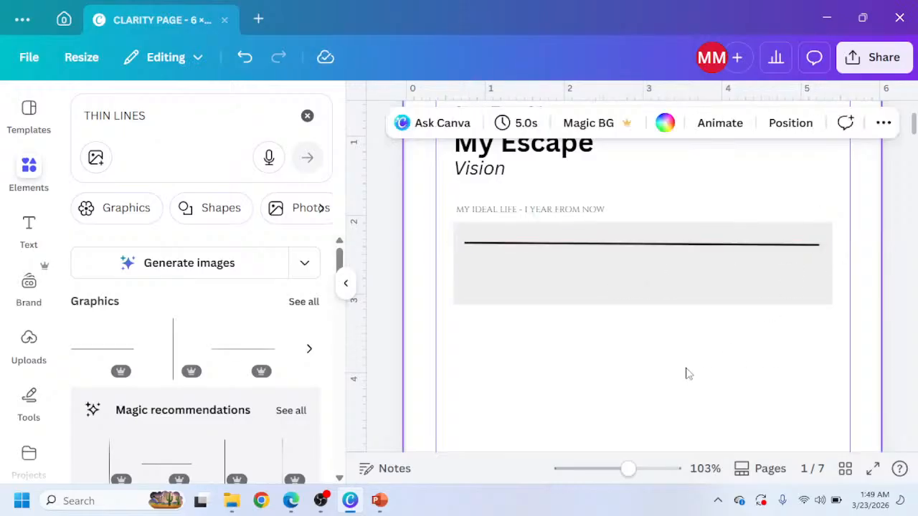
Set the thin line's transparency to 20.
{"action": "left_click", "coordinate": [704, 247]}
{"action": "left_click", "coordinate": [652, 127]}
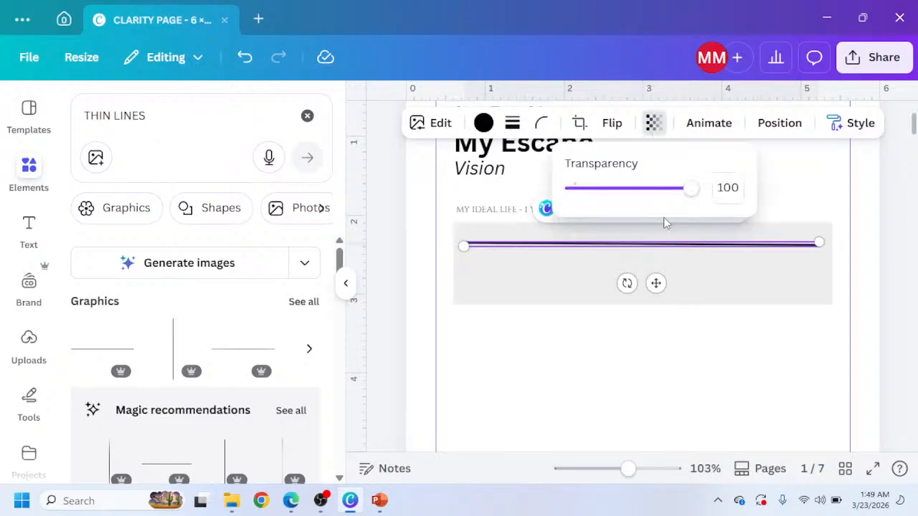
{"action": "left_click_drag", "start_coordinate": [656, 191], "coordinate": [618, 207]}
{"action": "left_click", "coordinate": [516, 344]}
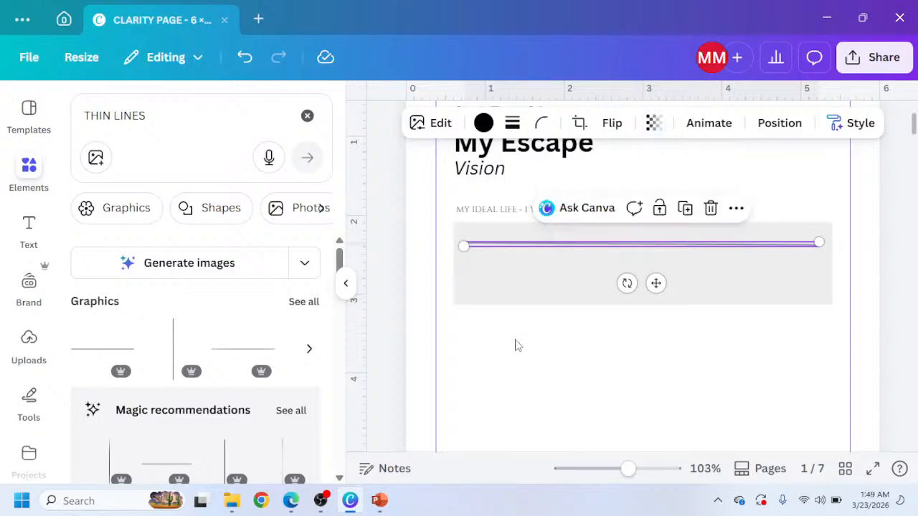
{"action": "left_click", "coordinate": [520, 346]}
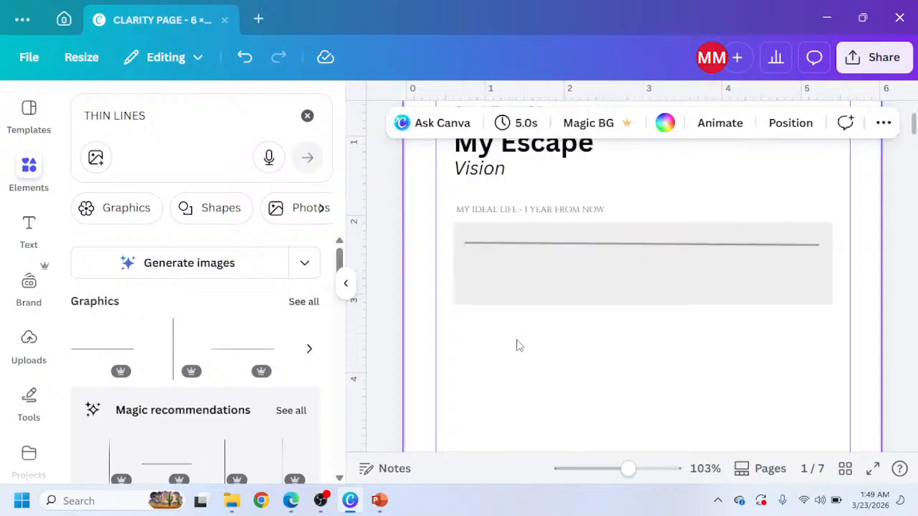
{"action": "left_click", "coordinate": [637, 247]}
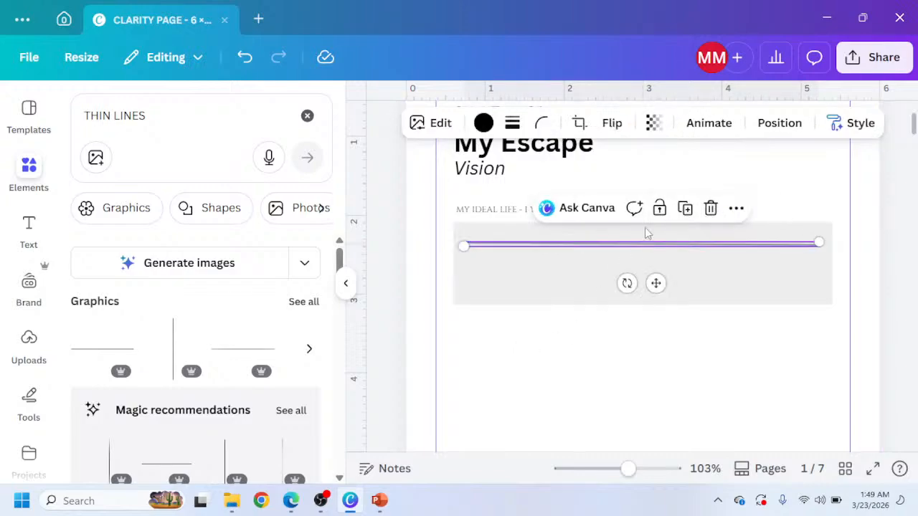
{"action": "left_click", "coordinate": [780, 135]}
{"action": "scroll", "coordinate": [197, 373], "scroll_direction": "down", "scroll_amount": 2}
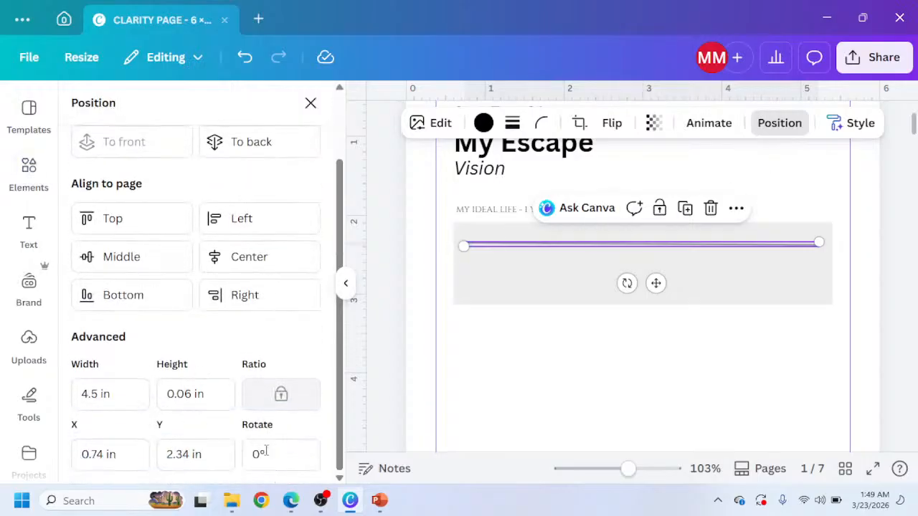
{"action": "left_click", "coordinate": [463, 343]}
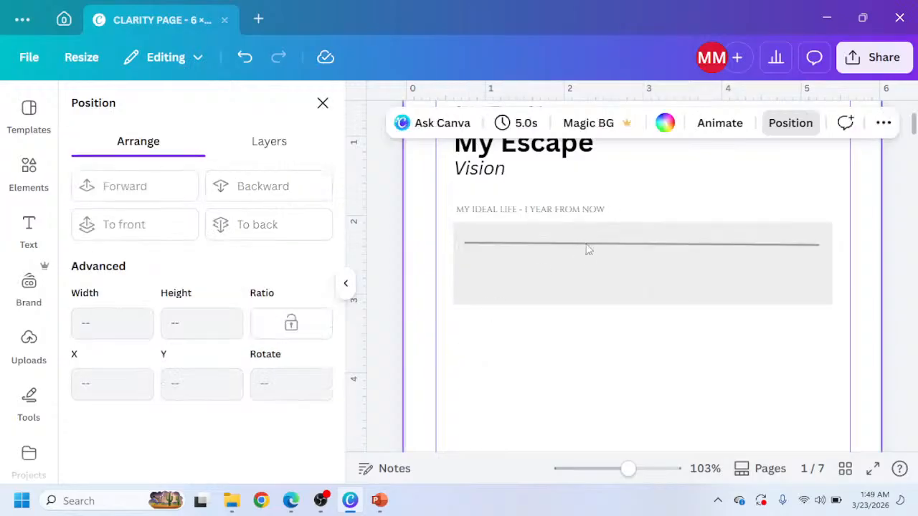
{"action": "left_click", "coordinate": [588, 247]}
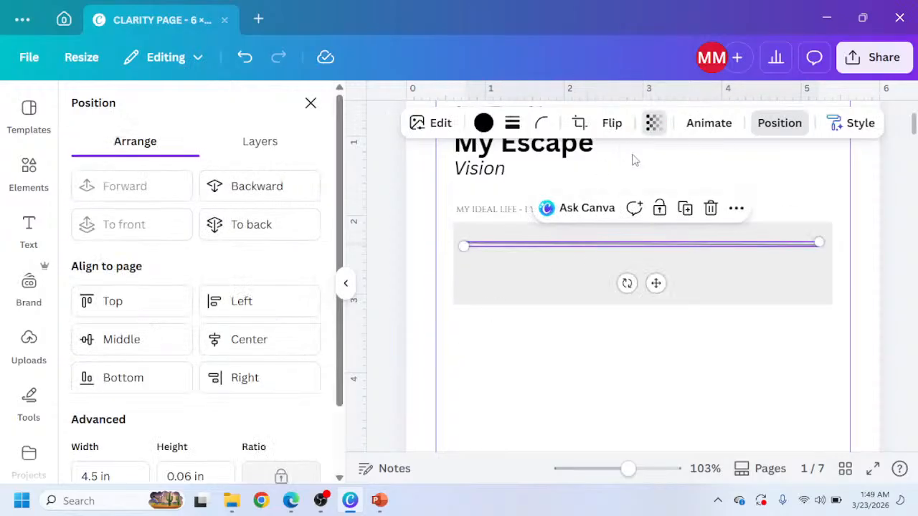
{"action": "left_click", "coordinate": [653, 122]}
{"action": "left_click_drag", "start_coordinate": [616, 190], "coordinate": [598, 201]}
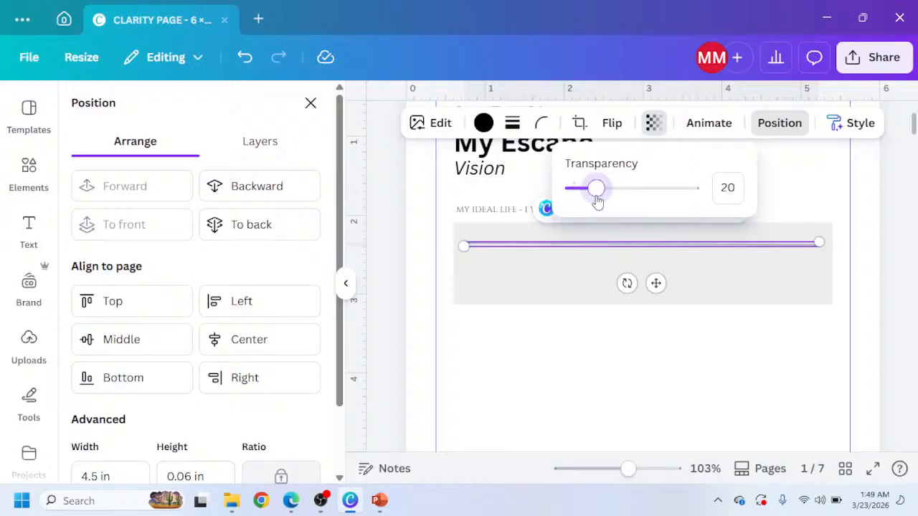
{"action": "left_click", "coordinate": [516, 359]}
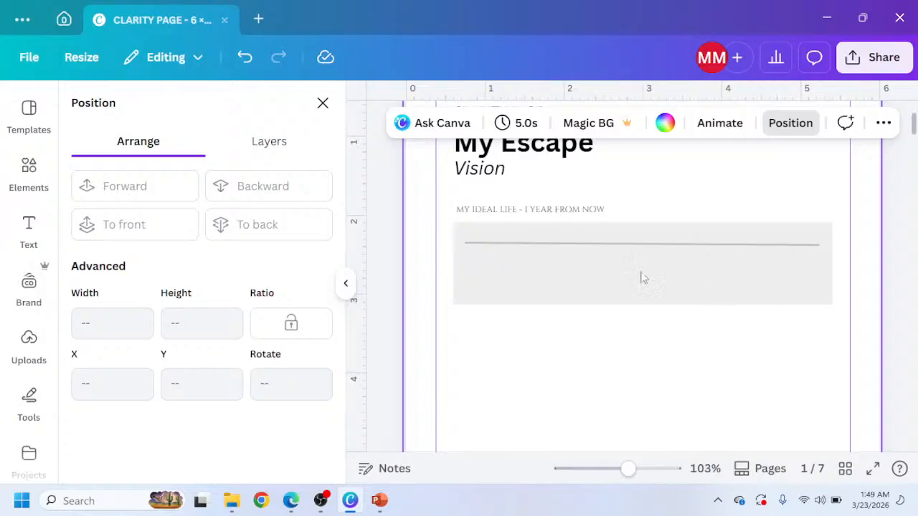
Duplicate the thin line inside the gray rectangle.
{"action": "scroll", "coordinate": [684, 268], "scroll_direction": "up", "scroll_amount": 2}
{"action": "scroll", "coordinate": [644, 259], "scroll_direction": "up", "scroll_amount": 3}
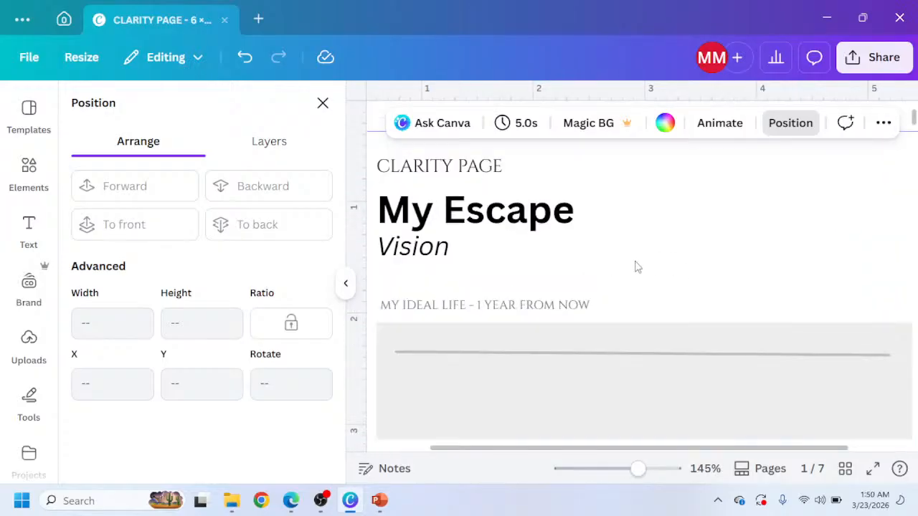
{"action": "scroll", "coordinate": [563, 360], "scroll_direction": "down", "scroll_amount": 2}
{"action": "left_click", "coordinate": [564, 277]}
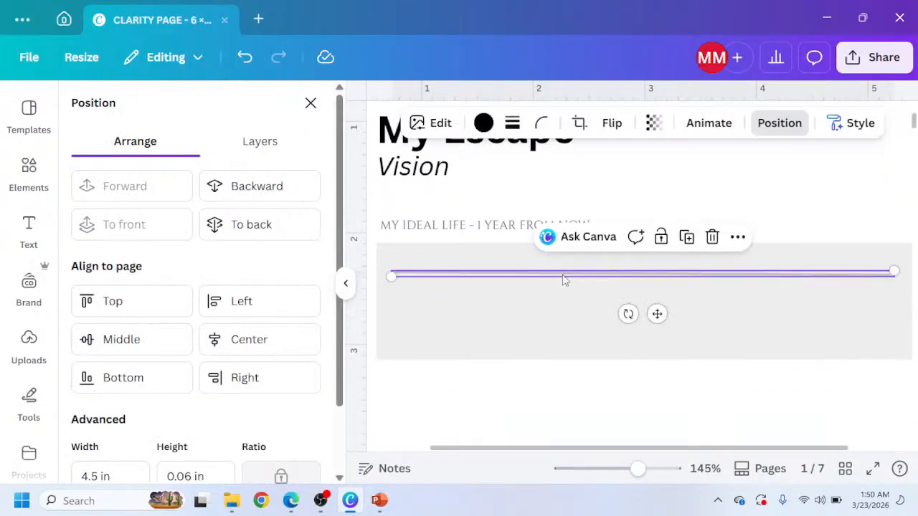
{"action": "key", "text": "ctrl+d"}
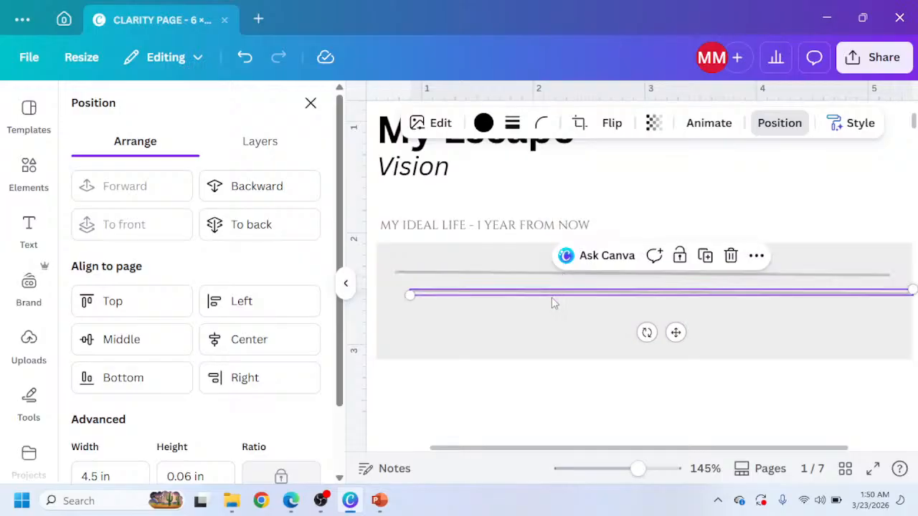
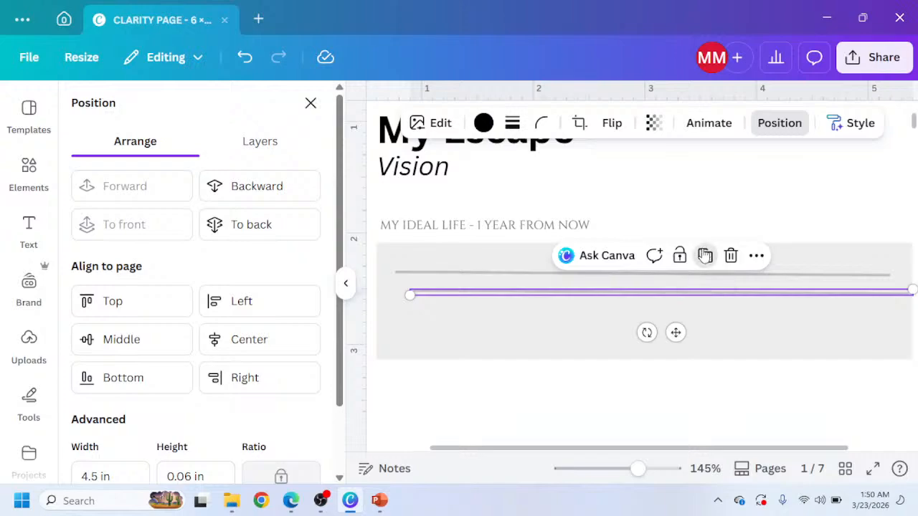
Add a third thin line, then tidy up the three lines so they are evenly spaced and aligned.
{"action": "left_click", "coordinate": [705, 255]}
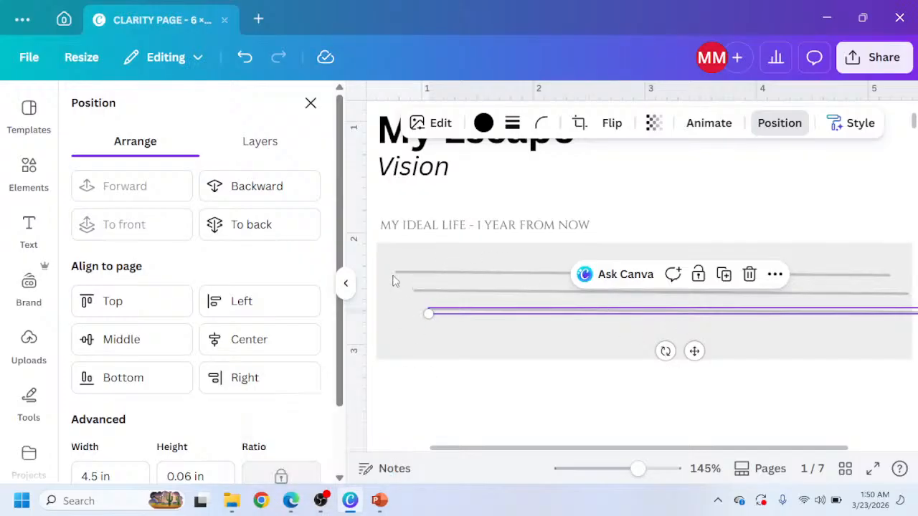
{"action": "left_click", "coordinate": [445, 287], "text": "shift"}
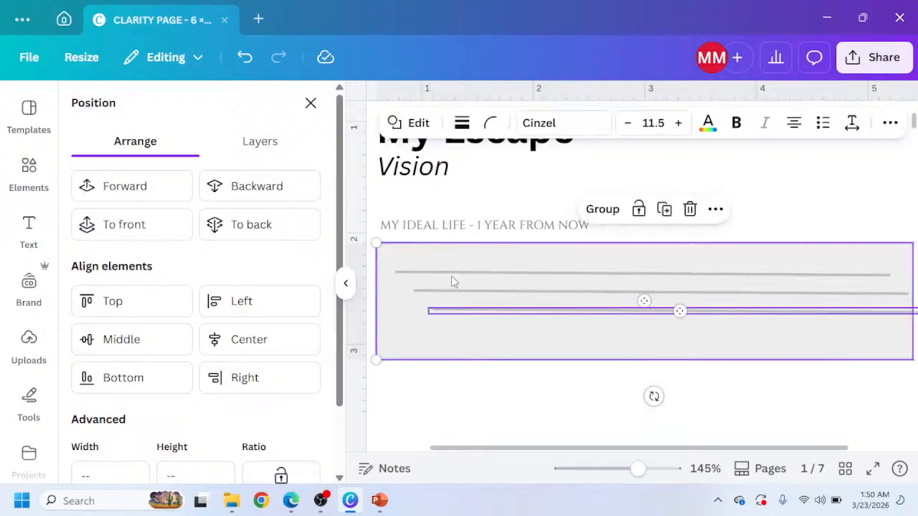
{"action": "left_click", "coordinate": [445, 294], "text": "shift"}
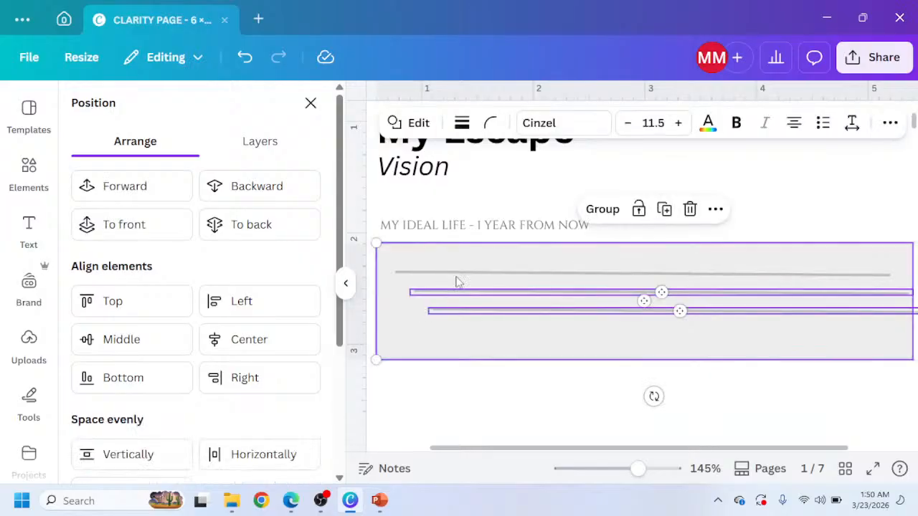
{"action": "left_click", "coordinate": [457, 275], "text": "shift"}
{"action": "key", "text": "ctrl+g"}
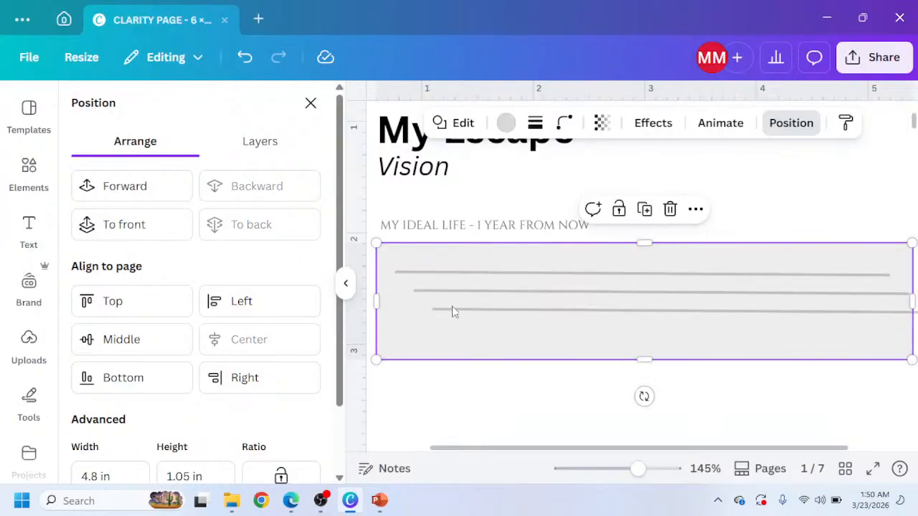
{"action": "left_click", "coordinate": [456, 309], "text": "shift"}
{"action": "left_click", "coordinate": [461, 291], "text": "shift"}
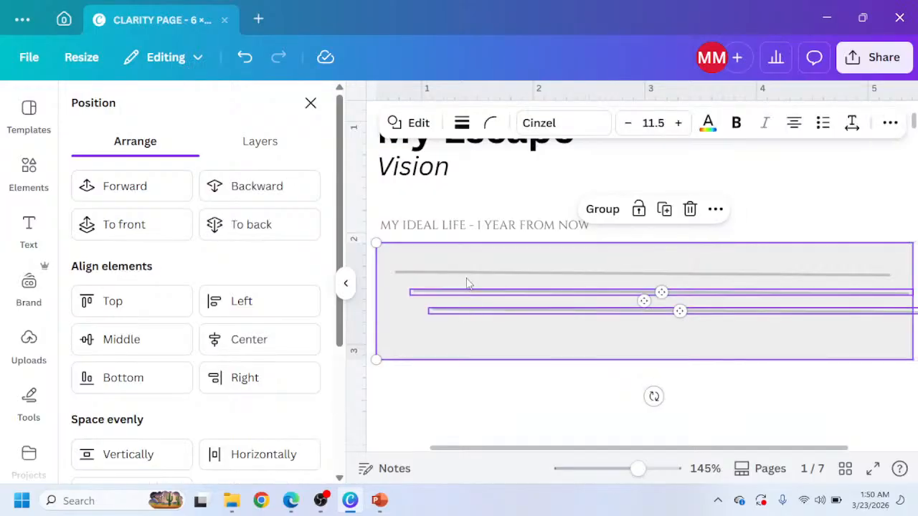
{"action": "left_click", "coordinate": [467, 279], "text": "shift"}
{"action": "left_click", "coordinate": [454, 333], "text": "shift"}
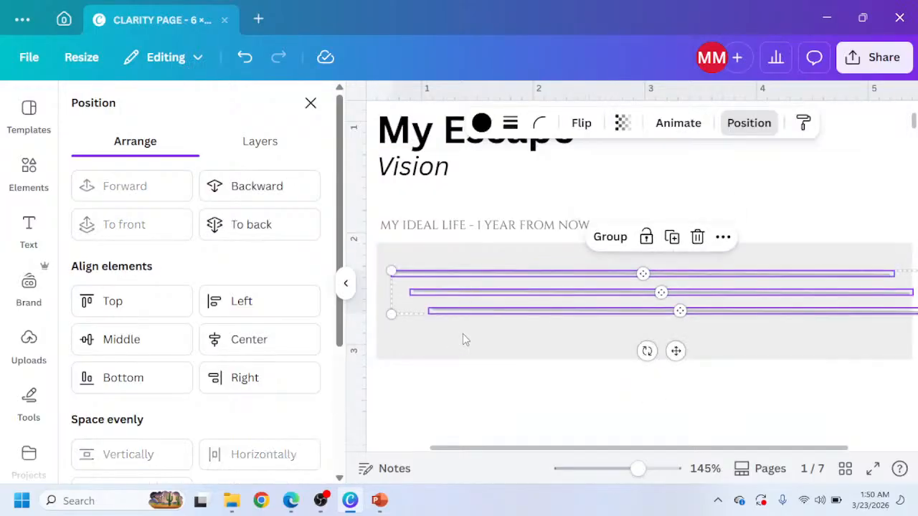
{"action": "left_click", "coordinate": [723, 237]}
{"action": "scroll", "coordinate": [733, 276], "scroll_direction": "down", "scroll_amount": 1}
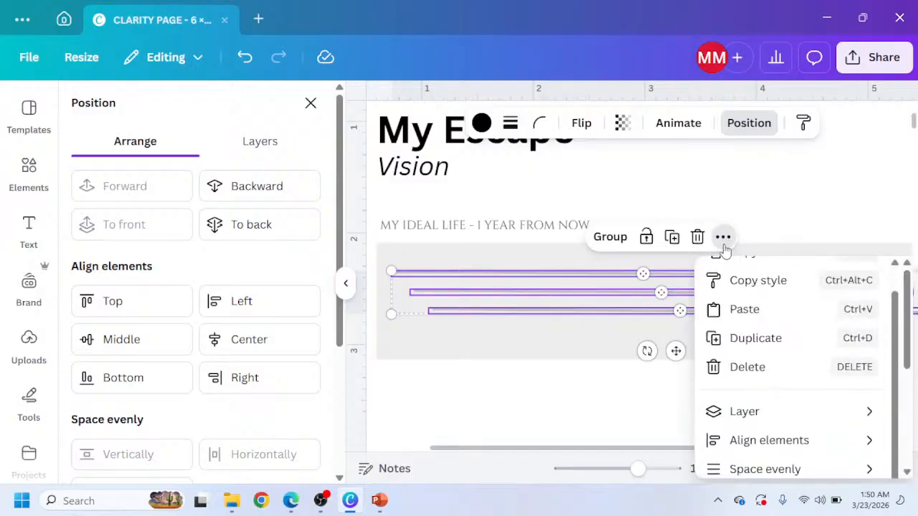
{"action": "scroll", "coordinate": [774, 391], "scroll_direction": "down", "scroll_amount": 2}
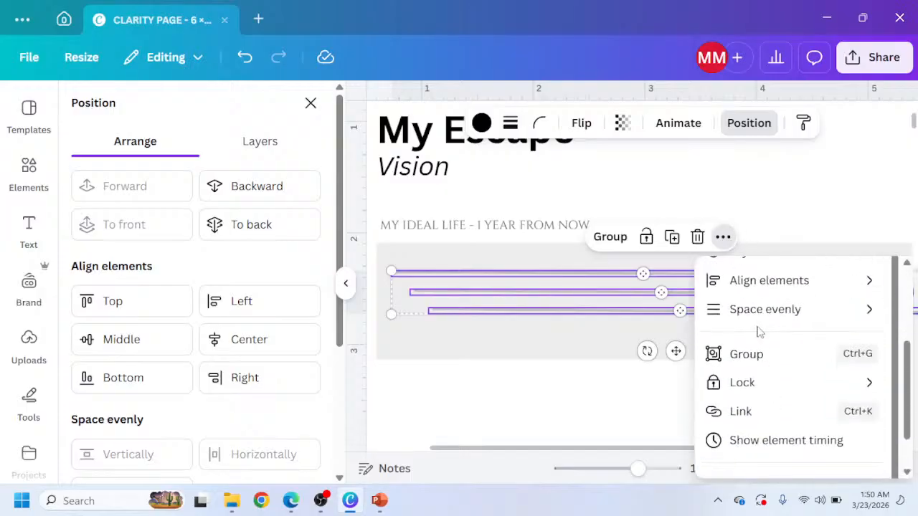
{"action": "mouse_move", "coordinate": [765, 315]}
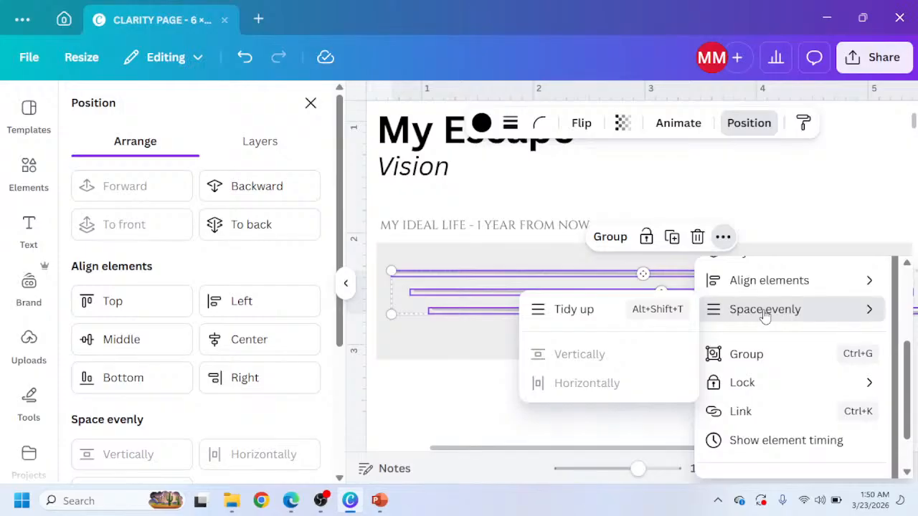
{"action": "left_click", "coordinate": [593, 309]}
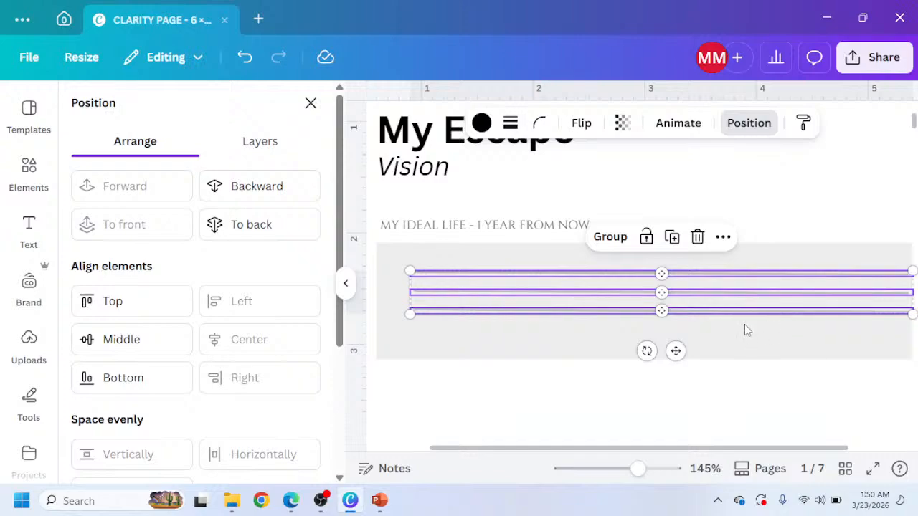
{"action": "left_click", "coordinate": [715, 374]}
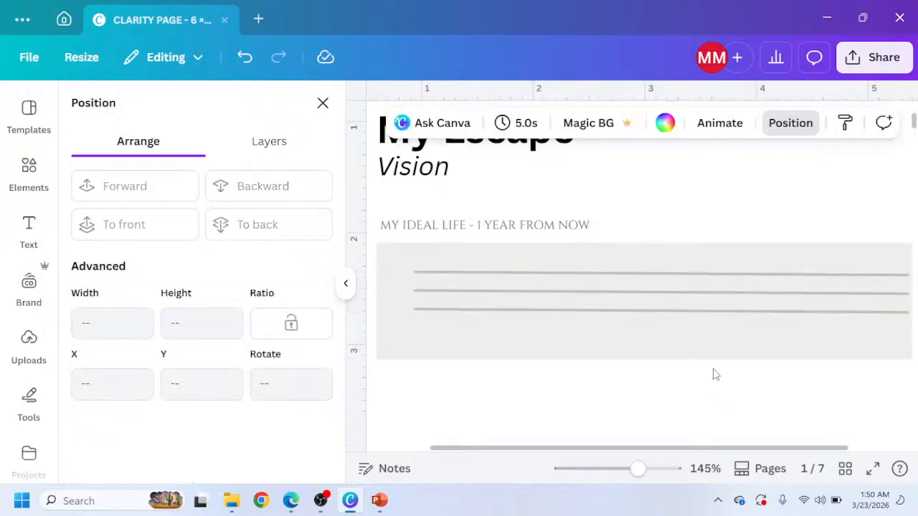
Move the bottom line lower and nudge the middle line down to even out the spacing between the three lines.
{"action": "left_click", "coordinate": [708, 310]}
{"action": "left_click", "coordinate": [708, 315]}
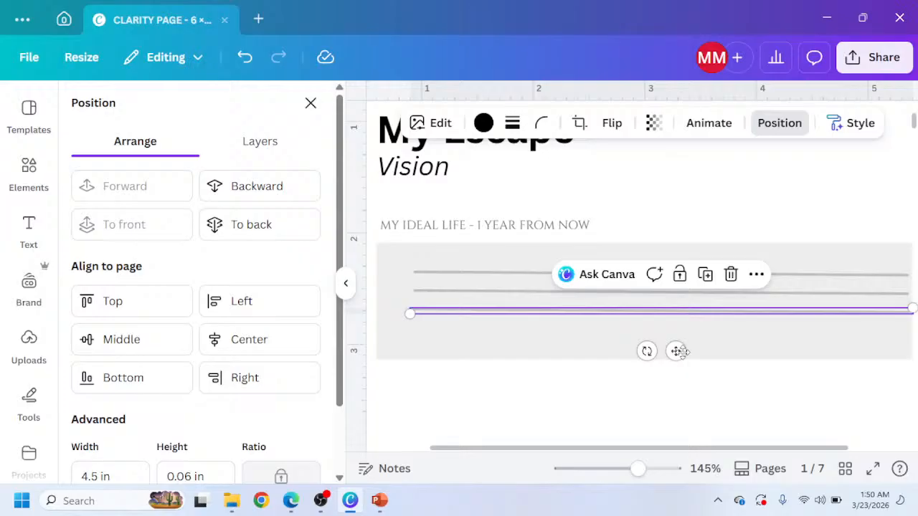
{"action": "left_click_drag", "start_coordinate": [679, 351], "coordinate": [683, 359]}
{"action": "left_click", "coordinate": [529, 292]}
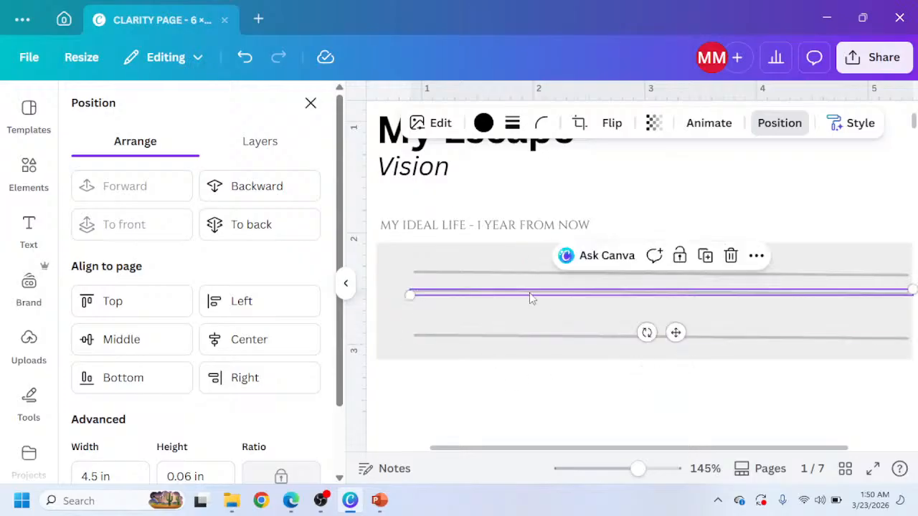
{"action": "key", "text": "shift+Down"}
{"action": "key", "text": "shift+Down"}
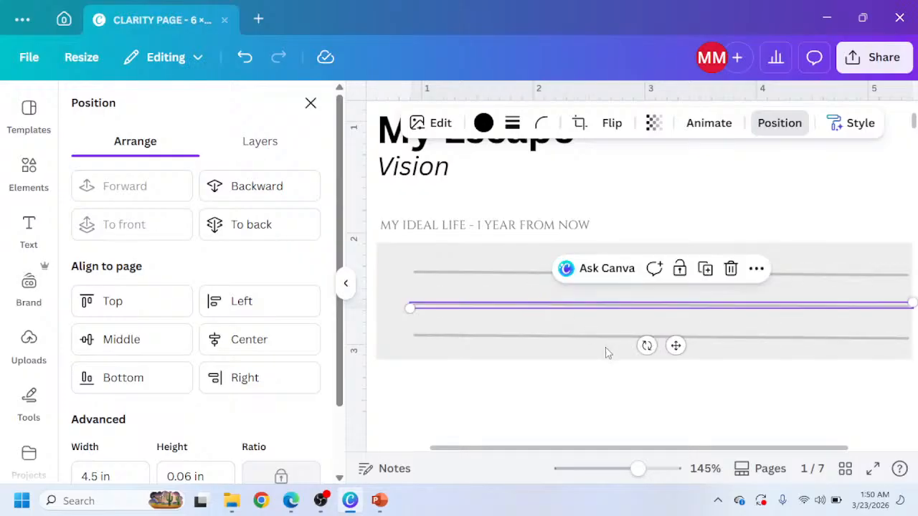
{"action": "left_click", "coordinate": [606, 367]}
Select all three thin lines and nudge them left to center them within the gray rectangle.
{"action": "scroll", "coordinate": [670, 334], "scroll_direction": "down", "scroll_amount": 2}
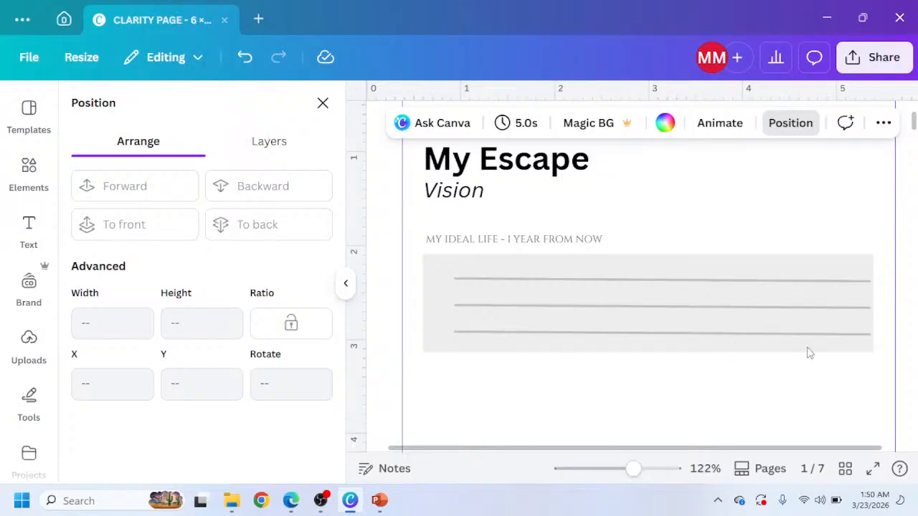
{"action": "left_click", "coordinate": [589, 289]}
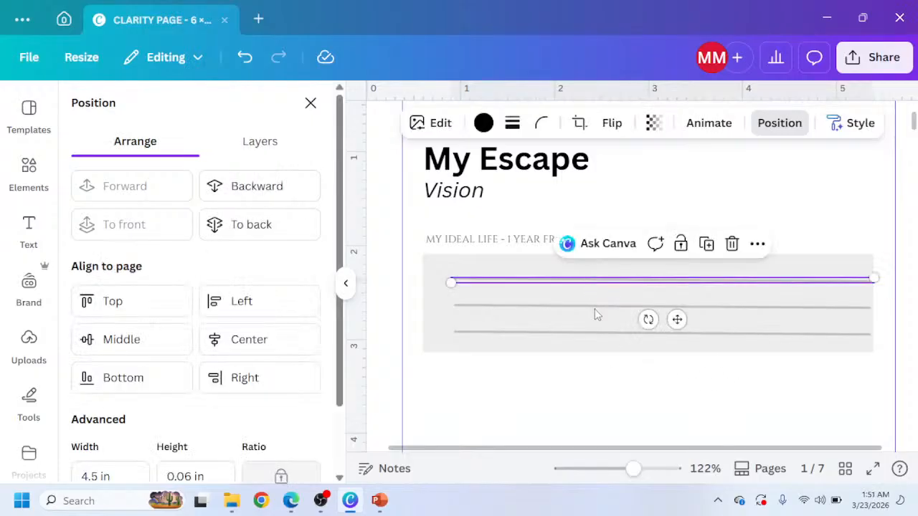
{"action": "left_click", "coordinate": [593, 305], "text": "shift"}
{"action": "left_click", "coordinate": [594, 307], "text": "shift"}
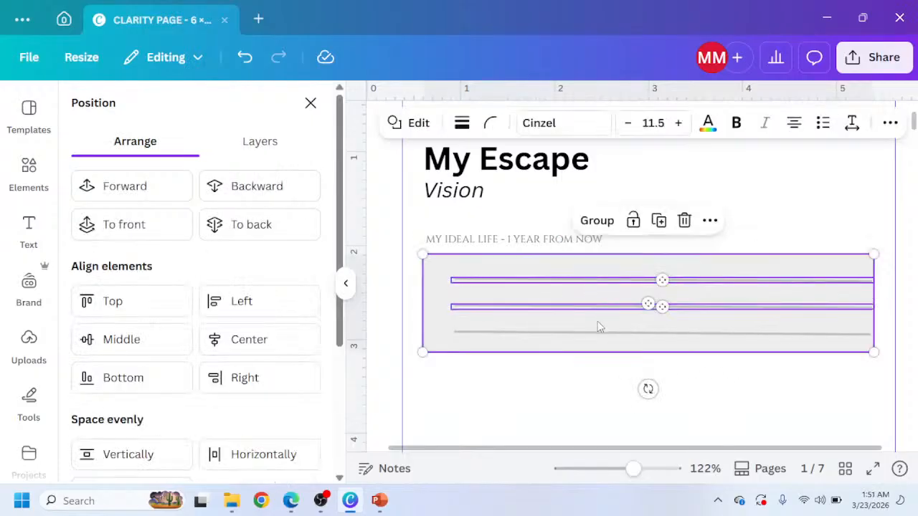
{"action": "left_click", "coordinate": [594, 334], "text": "shift"}
{"action": "left_click", "coordinate": [591, 334], "text": "shift"}
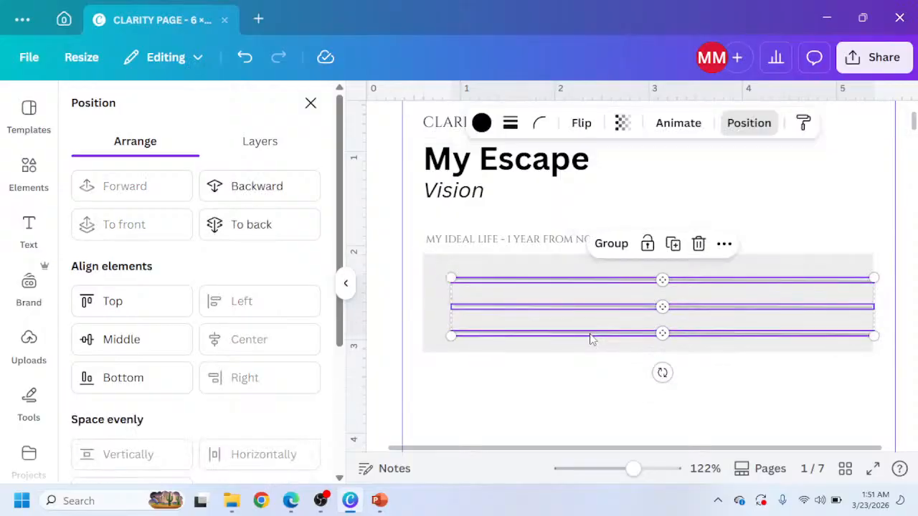
{"action": "key", "text": "Left"}
{"action": "key", "text": "Left"}
{"action": "key", "text": "Left"}
{"action": "key", "text": "Left"}
{"action": "key", "text": "Left"}
{"action": "key", "text": "Left"}
{"action": "key", "text": "Left"}
{"action": "key", "text": "Left"}
{"action": "key", "text": "Left"}
{"action": "key", "text": "Left"}
{"action": "key", "text": "Left"}
{"action": "key", "text": "Left"}
{"action": "key", "text": "Left"}
{"action": "key", "text": "Left"}
{"action": "key", "text": "Left"}
{"action": "key", "text": "Left"}
{"action": "key", "text": "Left"}
{"action": "key", "text": "Left"}
{"action": "key", "text": "Left"}
{"action": "key", "text": "Left"}
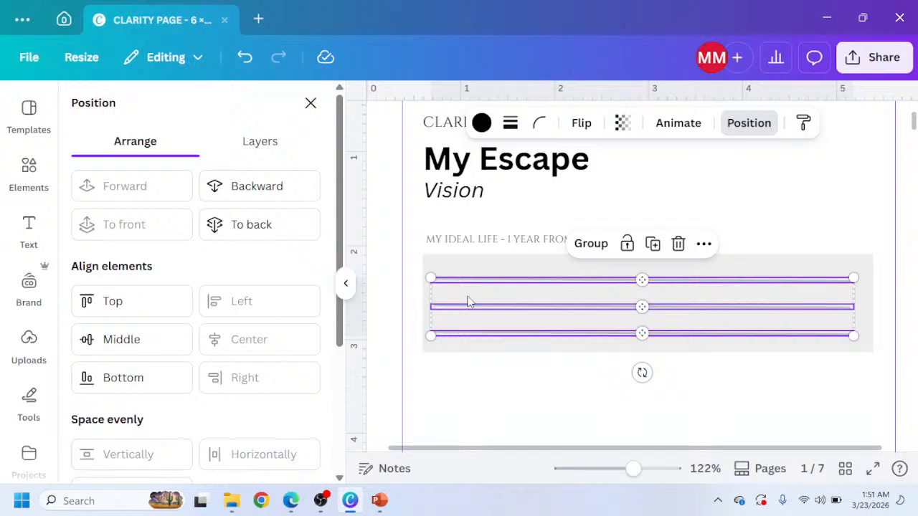
{"action": "key", "text": "Right"}
{"action": "key", "text": "Right"}
{"action": "key", "text": "Right"}
{"action": "key", "text": "Right"}
{"action": "key", "text": "Right"}
{"action": "key", "text": "Right"}
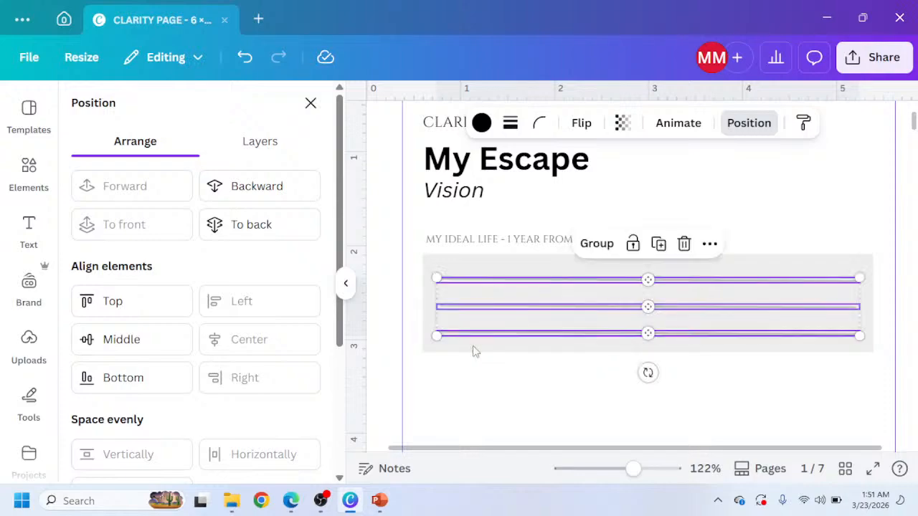
{"action": "left_click", "coordinate": [554, 383]}
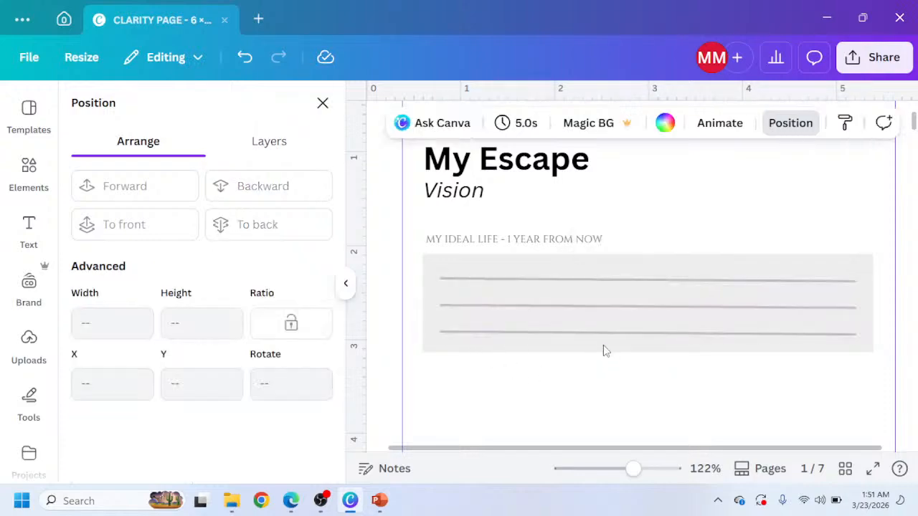
Extend the gray rectangle's height to about 1.11 in.
{"action": "left_click", "coordinate": [608, 357]}
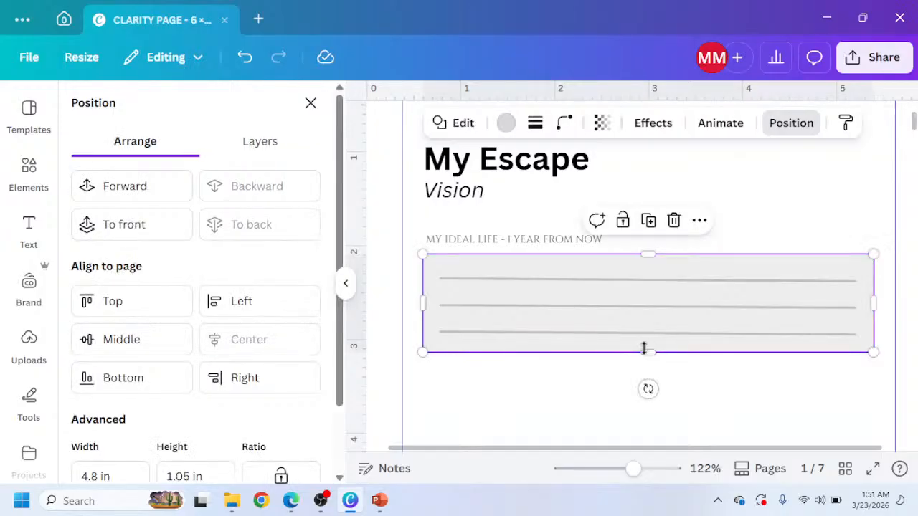
{"action": "left_click_drag", "start_coordinate": [644, 348], "coordinate": [648, 354]}
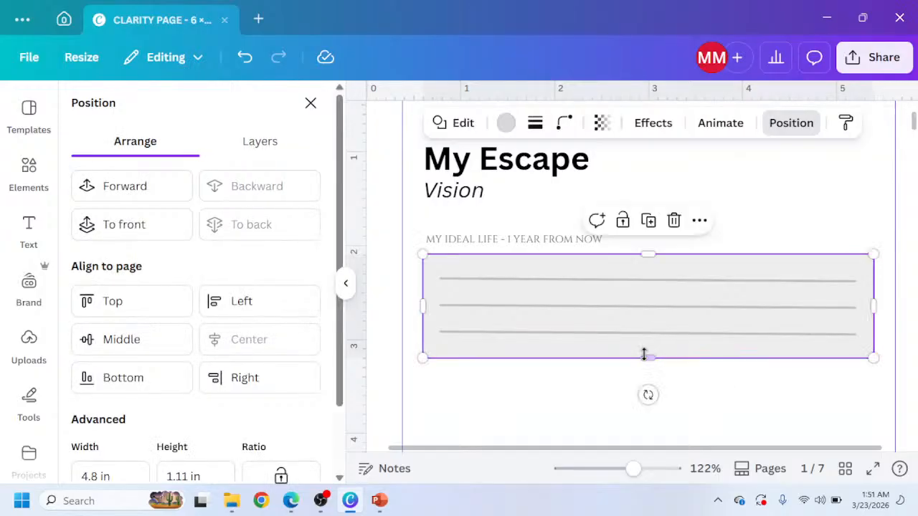
{"action": "left_click", "coordinate": [611, 403]}
Try a dark gray text color on the MY IDEAL LIFE heading, then revert it to its original color.
{"action": "scroll", "coordinate": [649, 315], "scroll_direction": "down", "scroll_amount": 3, "text": "ctrl"}
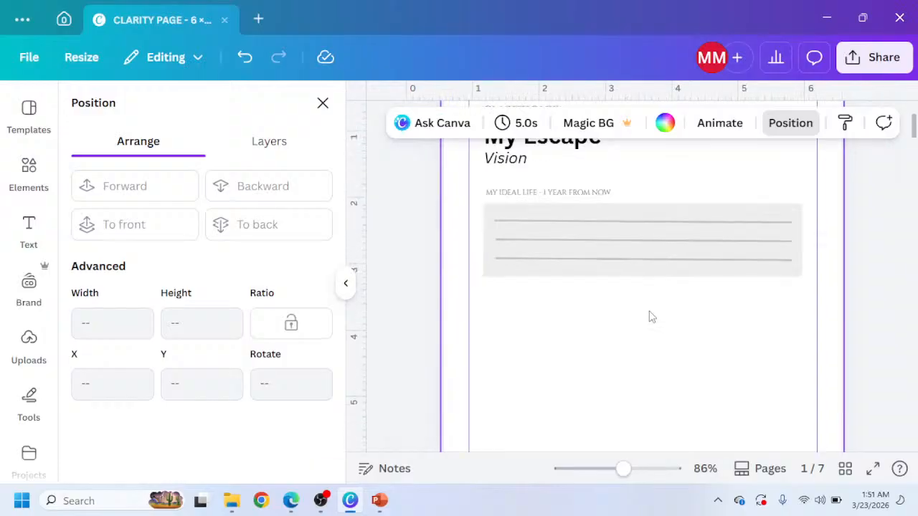
{"action": "scroll", "coordinate": [626, 311], "scroll_direction": "up", "scroll_amount": 2}
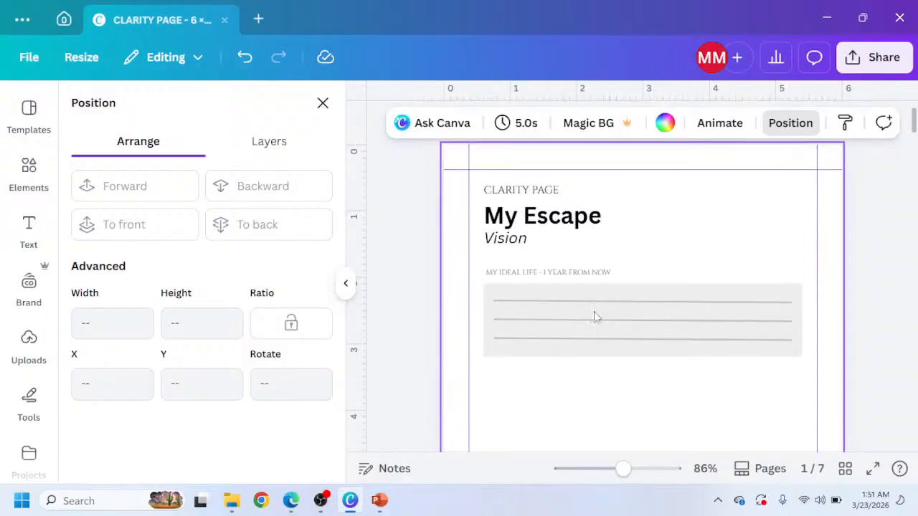
{"action": "left_click", "coordinate": [576, 276]}
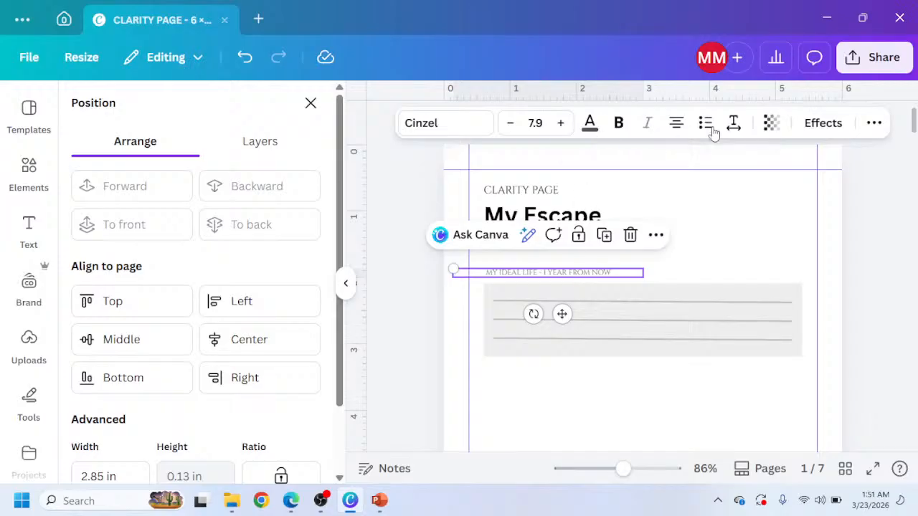
{"action": "left_click", "coordinate": [771, 126]}
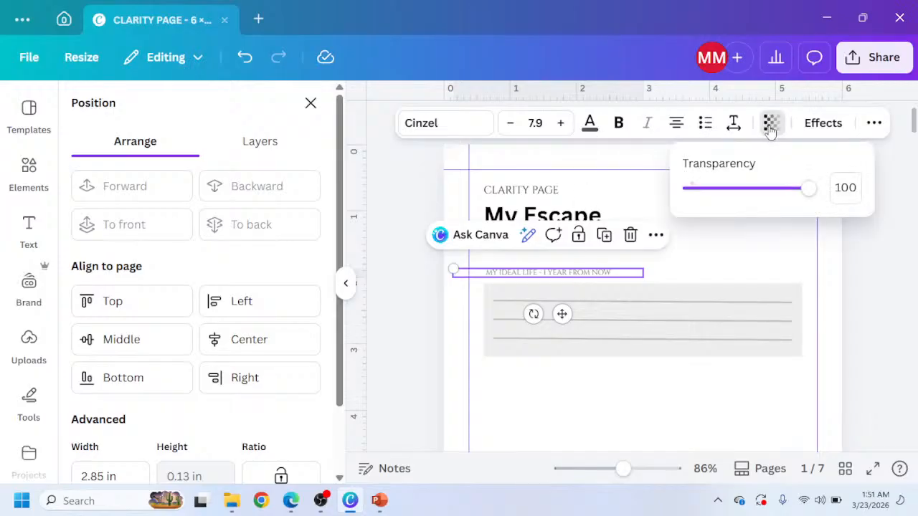
{"action": "left_click", "coordinate": [590, 122]}
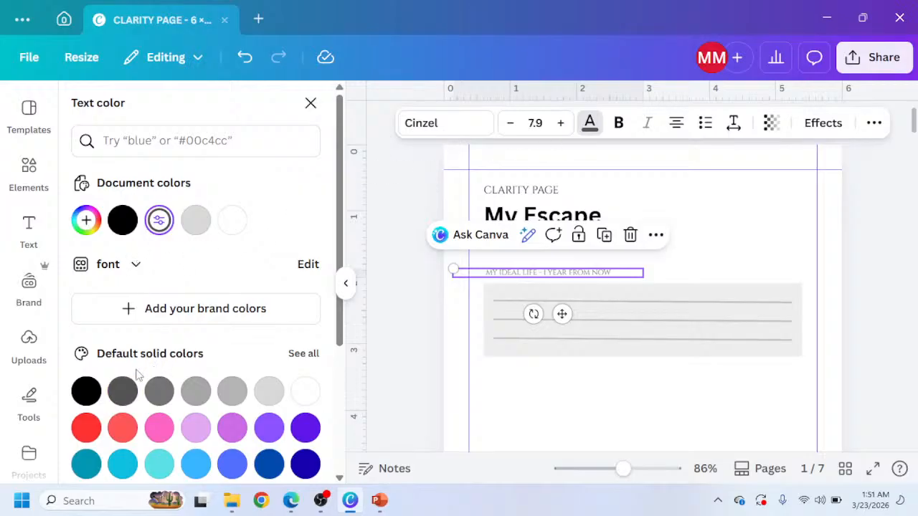
{"action": "left_click", "coordinate": [122, 391]}
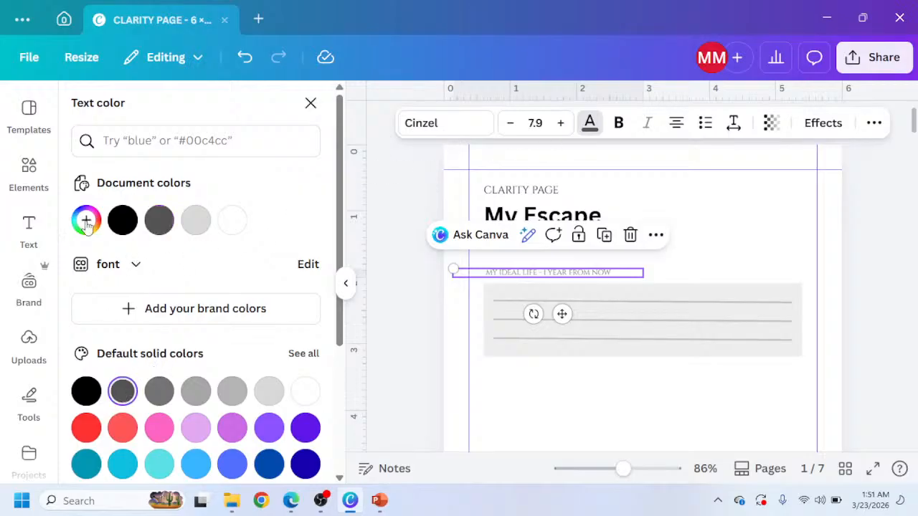
{"action": "left_click", "coordinate": [123, 220]}
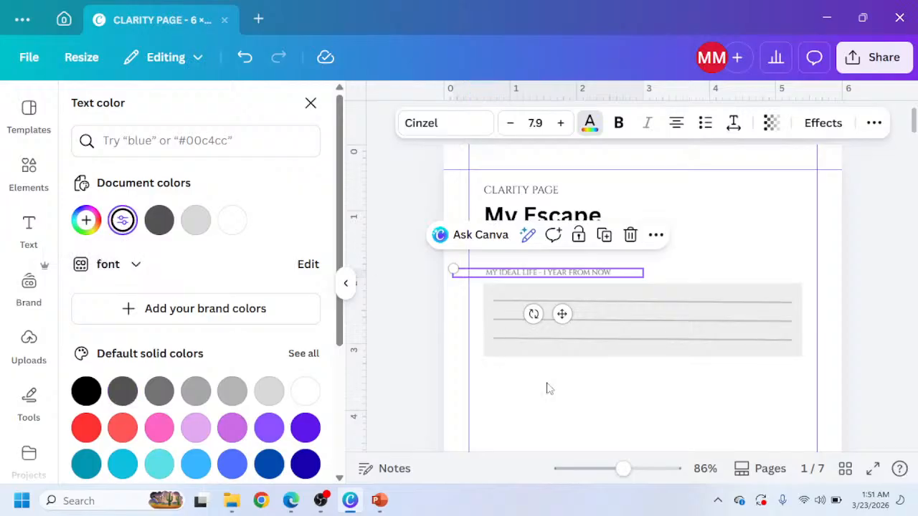
{"action": "left_click", "coordinate": [666, 382]}
Switch to the Claude mockup to compare the Escape Vision page layout, then return to Canva.
{"action": "scroll", "coordinate": [666, 291], "scroll_direction": "down", "scroll_amount": 2}
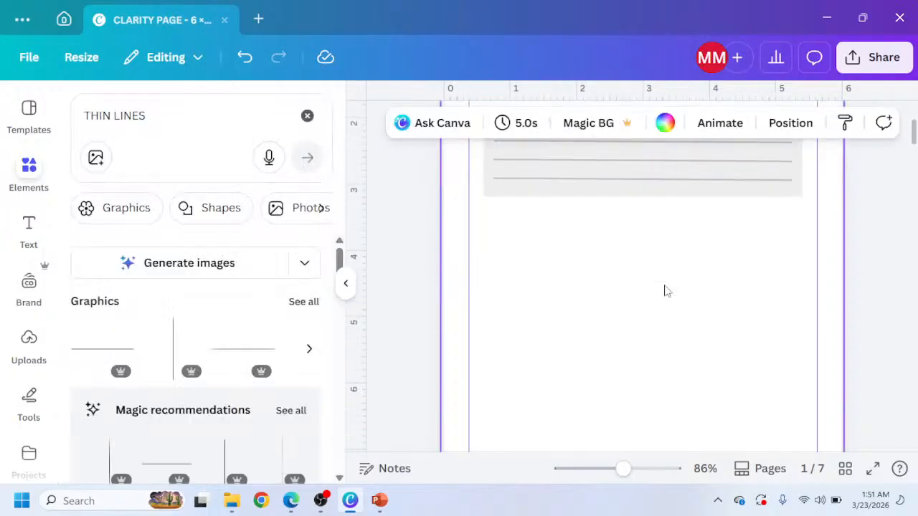
{"action": "scroll", "coordinate": [666, 291], "scroll_direction": "up", "scroll_amount": 2}
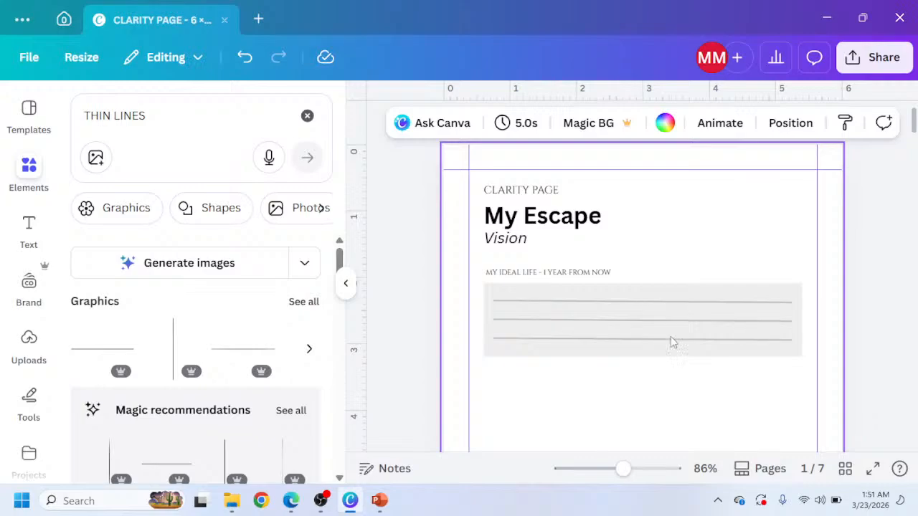
{"action": "left_click", "coordinate": [301, 500]}
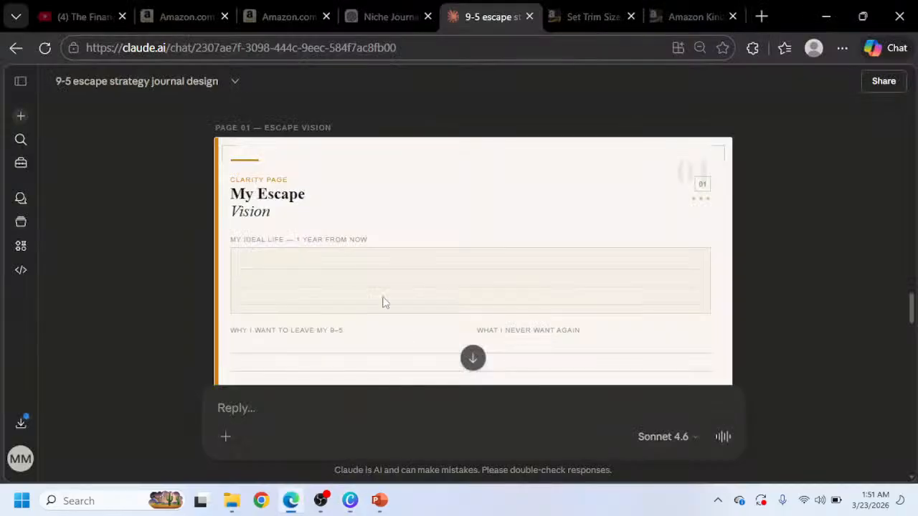
{"action": "scroll", "coordinate": [365, 272], "scroll_direction": "down", "scroll_amount": 1}
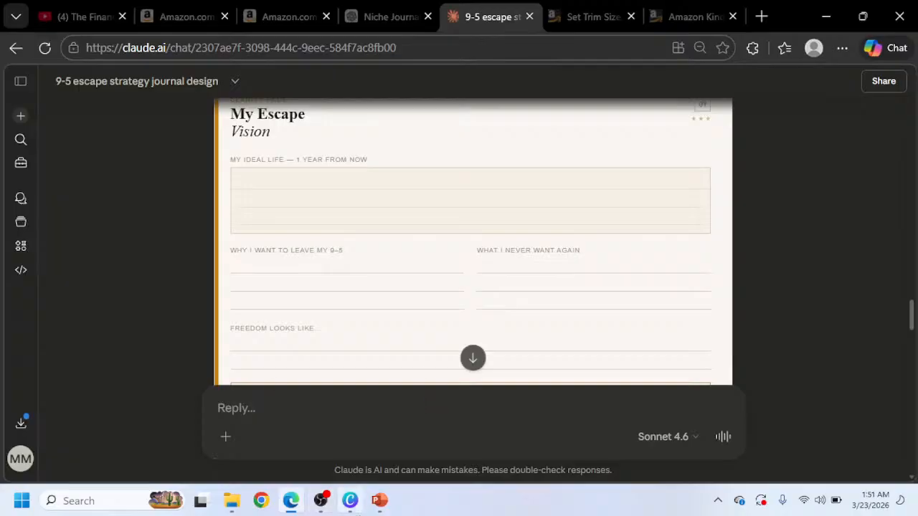
{"action": "left_click", "coordinate": [354, 504]}
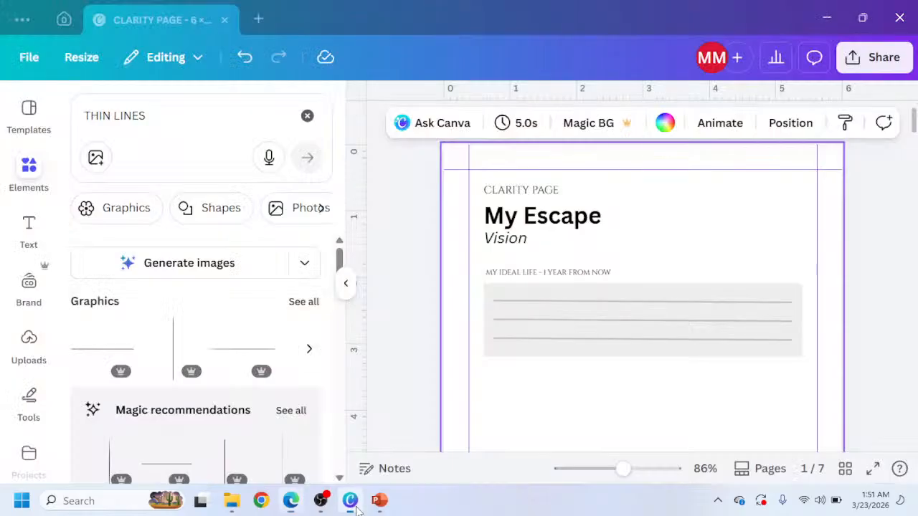
Give the gray rectangle a solid border with stroke weight 1.
{"action": "left_click", "coordinate": [495, 294]}
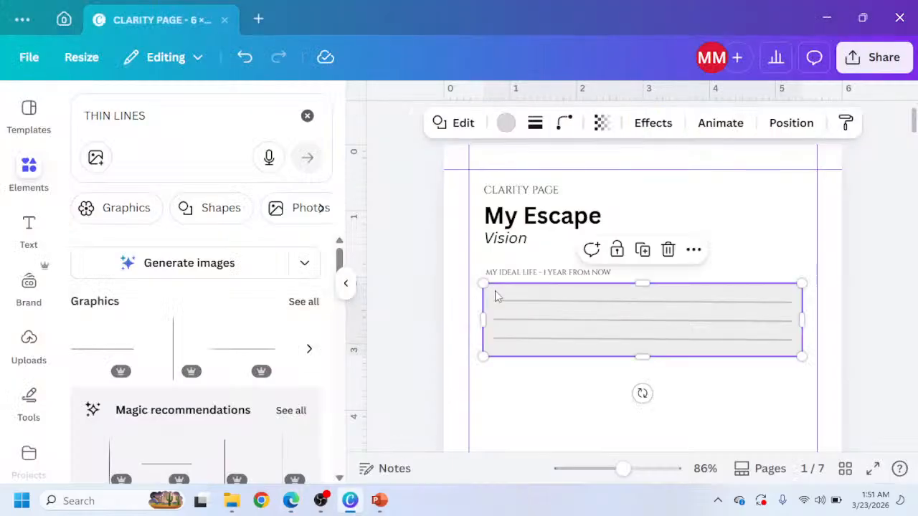
{"action": "left_click", "coordinate": [535, 122]}
{"action": "left_click", "coordinate": [500, 184]}
{"action": "left_click", "coordinate": [628, 233]}
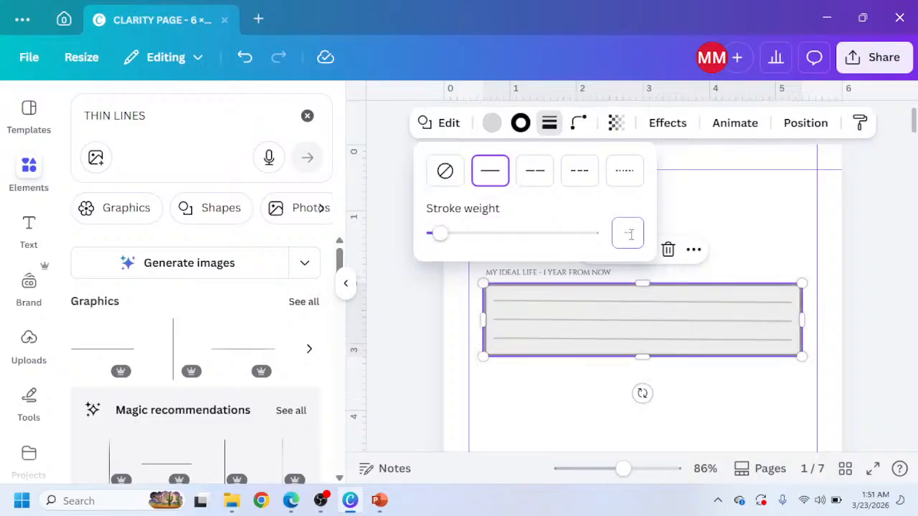
{"action": "left_click", "coordinate": [646, 199]}
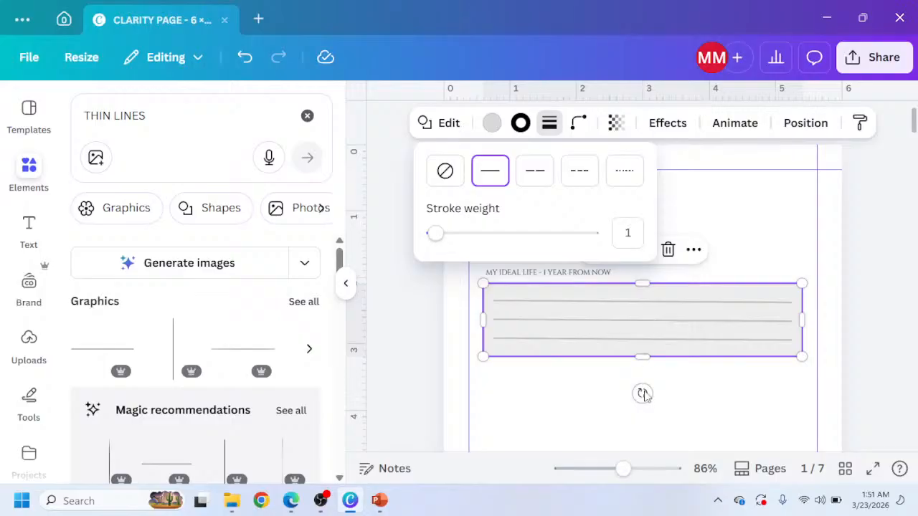
{"action": "left_click", "coordinate": [644, 392]}
{"action": "left_click", "coordinate": [573, 409]}
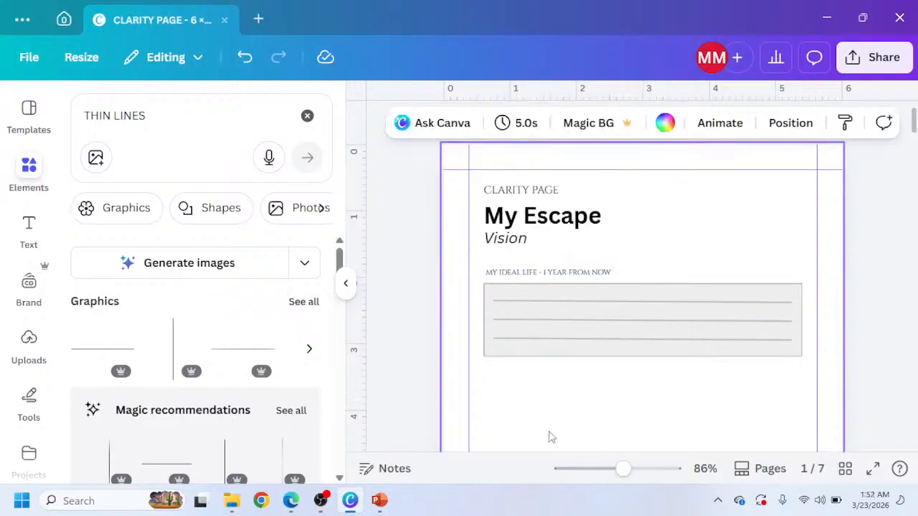
Copy the WHY I WANT TO LEAVE MY 9–5 label from the Claude mockup and return to Canva.
{"action": "left_click", "coordinate": [292, 502]}
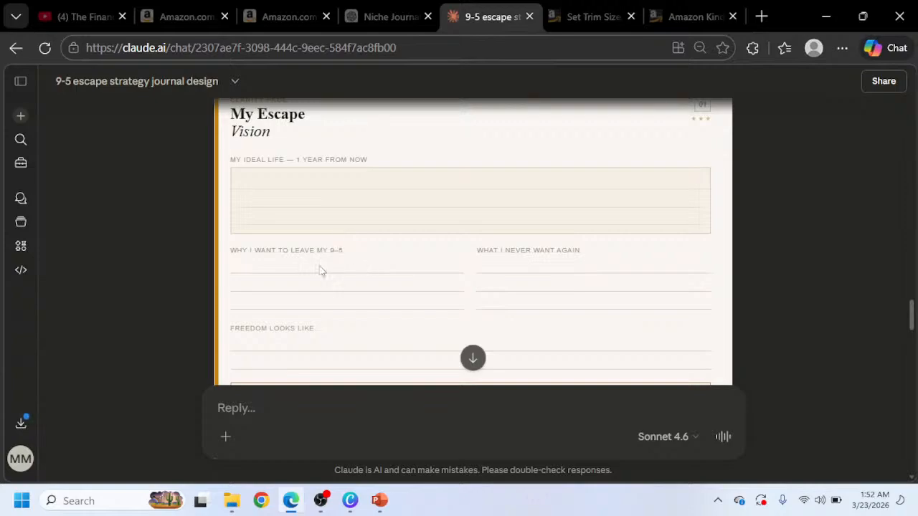
{"action": "left_click_drag", "start_coordinate": [320, 270], "coordinate": [229, 257]}
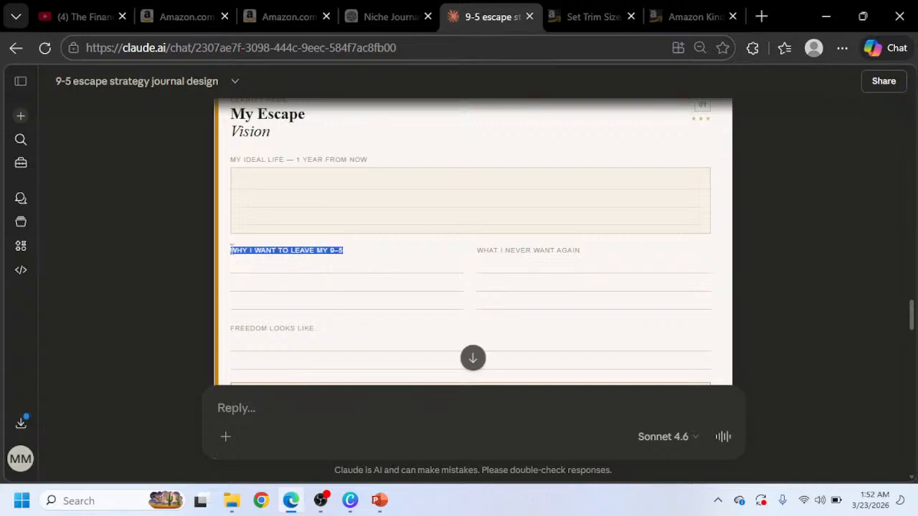
{"action": "left_click", "coordinate": [350, 502]}
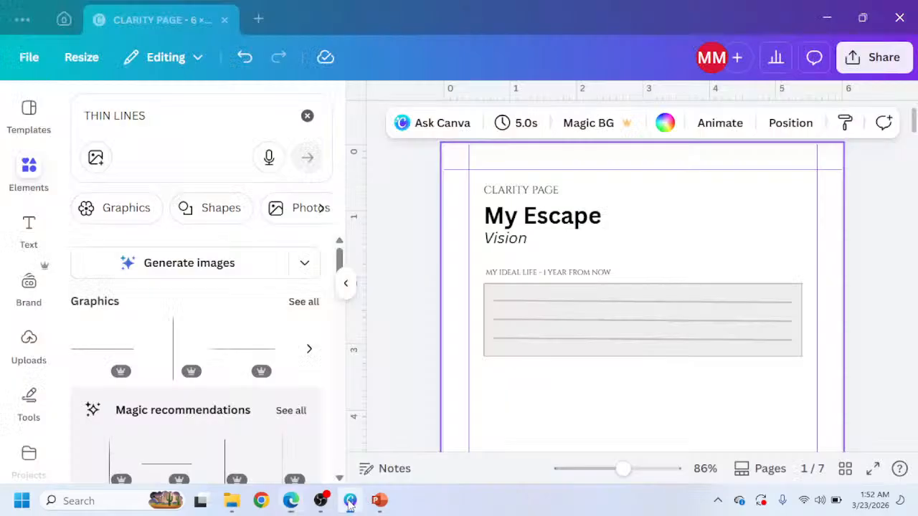
Duplicate the MY IDEAL LIFE label, move the copy below the rectangle, and paste the new label text into it.
{"action": "left_click", "coordinate": [514, 274]}
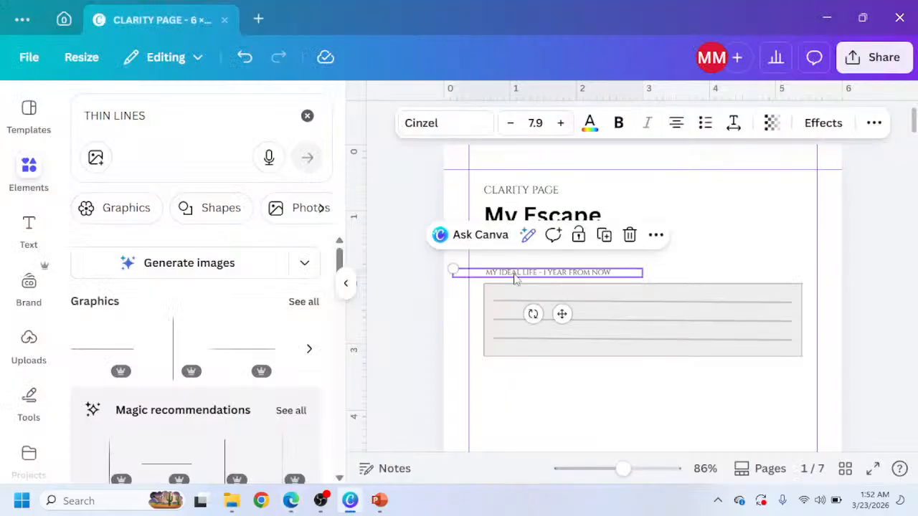
{"action": "key", "text": "ctrl+d"}
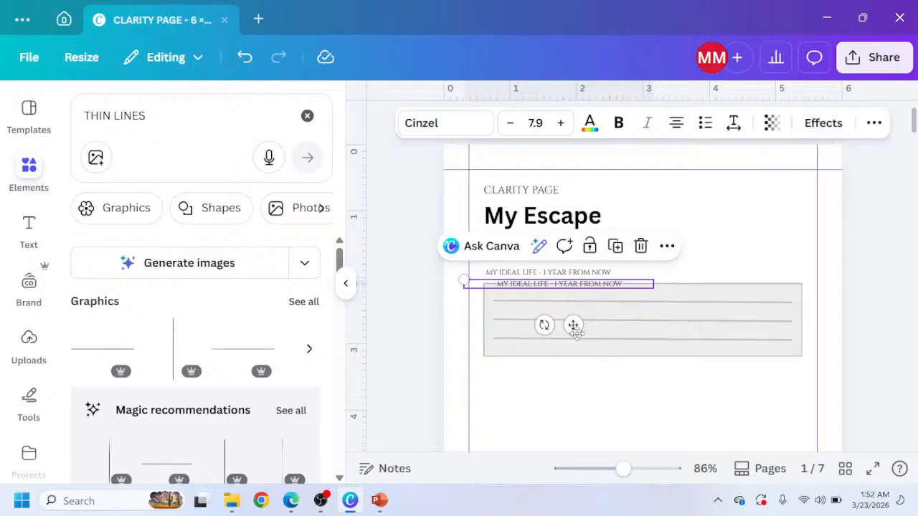
{"action": "left_click_drag", "start_coordinate": [574, 324], "coordinate": [563, 430]}
{"action": "left_click", "coordinate": [290, 501]}
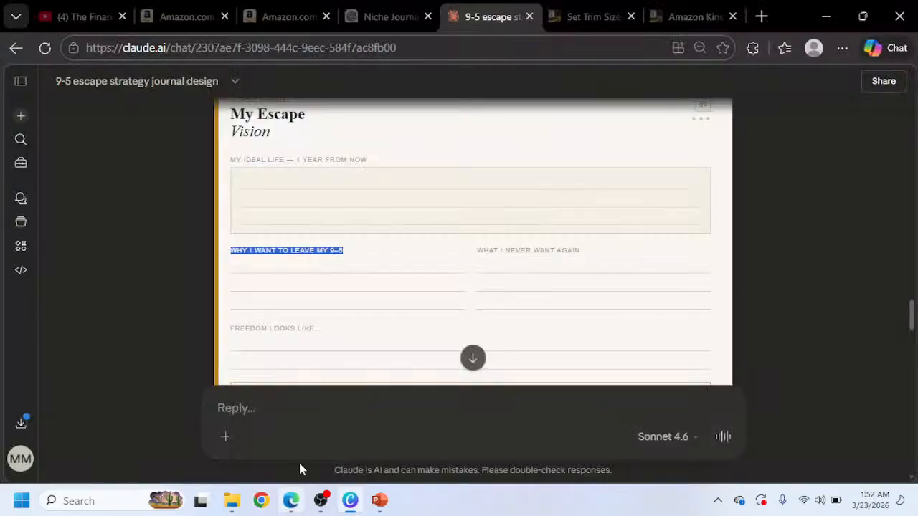
{"action": "left_click", "coordinate": [350, 501]}
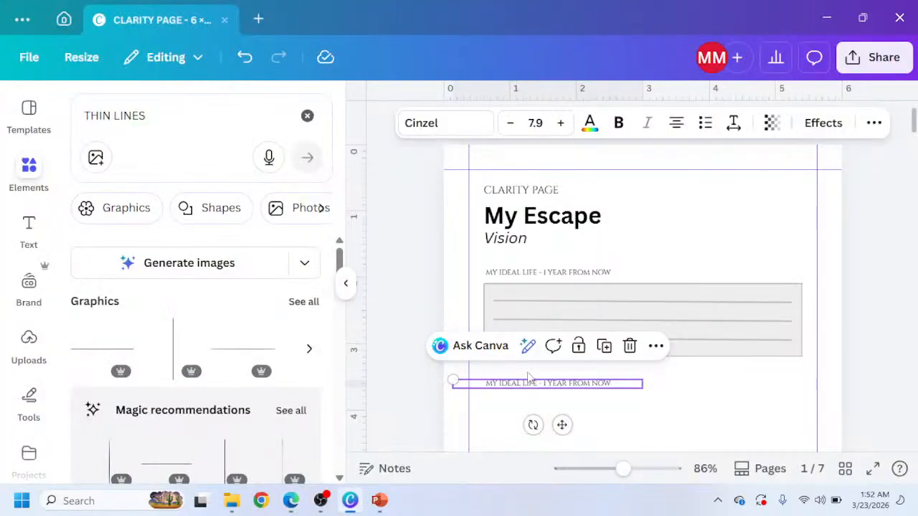
{"action": "double_click", "coordinate": [521, 385]}
{"action": "type", "text": "Why I want to leave my 9-5"}
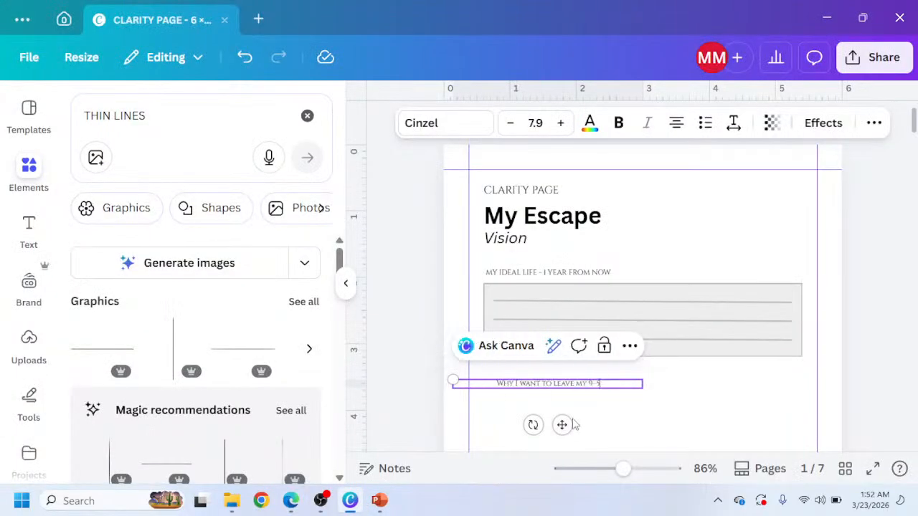
Left-align the Why I want to leave my 9–5 label and move it to the left margin.
{"action": "left_click", "coordinate": [676, 122]}
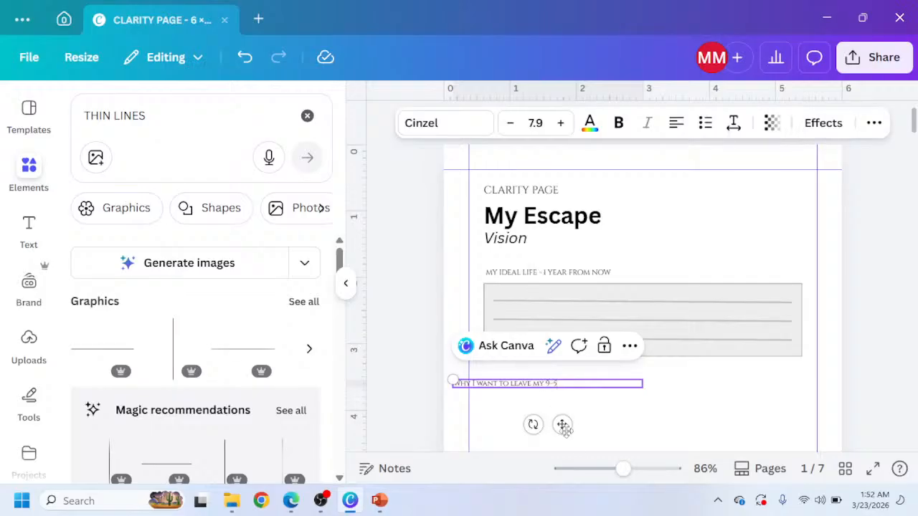
{"action": "left_click_drag", "start_coordinate": [563, 425], "coordinate": [591, 427]}
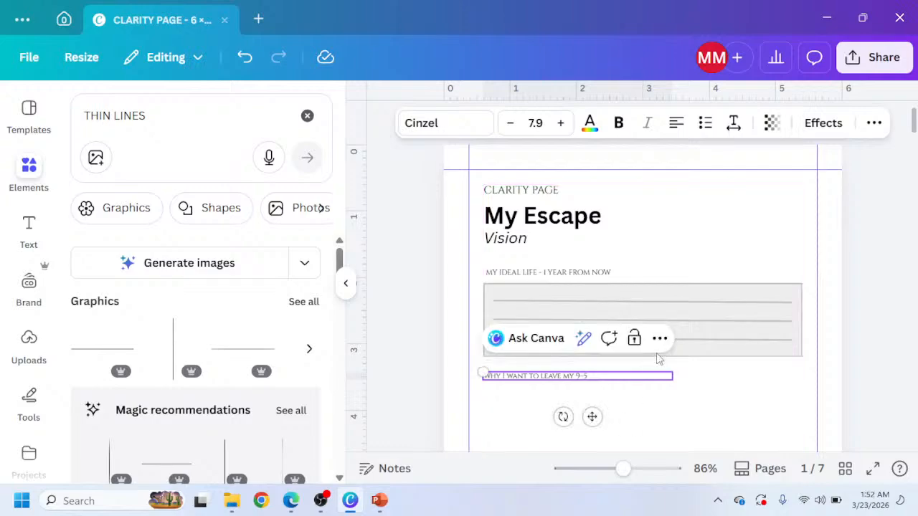
{"action": "scroll", "coordinate": [658, 359], "scroll_direction": "up", "scroll_amount": 5}
{"action": "left_click", "coordinate": [345, 283]}
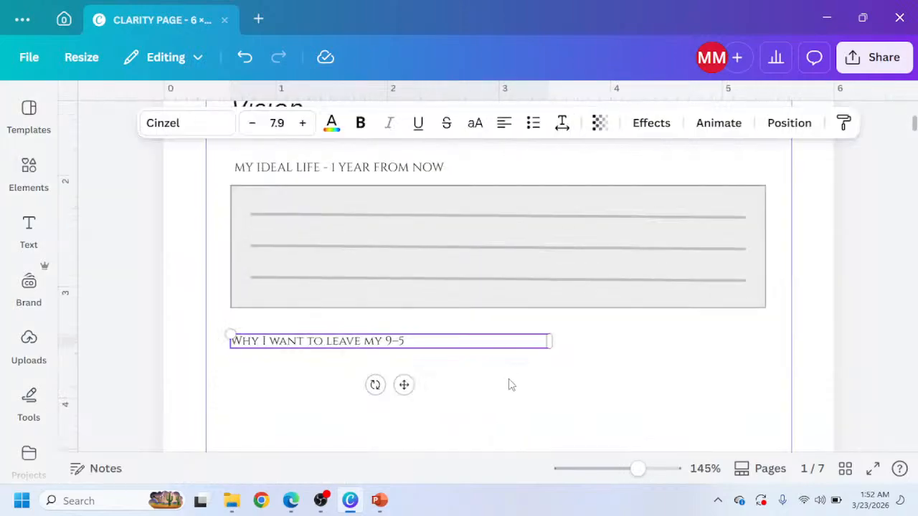
{"action": "scroll", "coordinate": [508, 380], "scroll_direction": "down", "scroll_amount": 1}
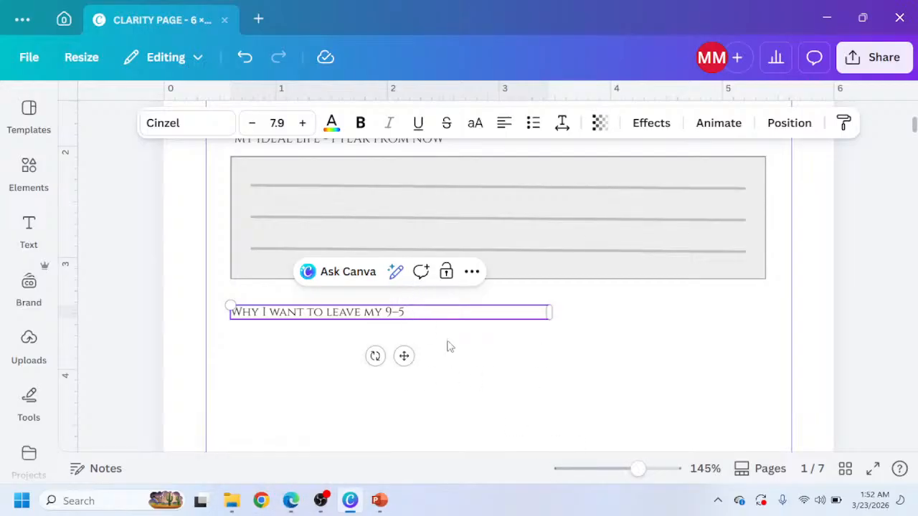
{"action": "type", "text": "Why I want to leave my 9–5"}
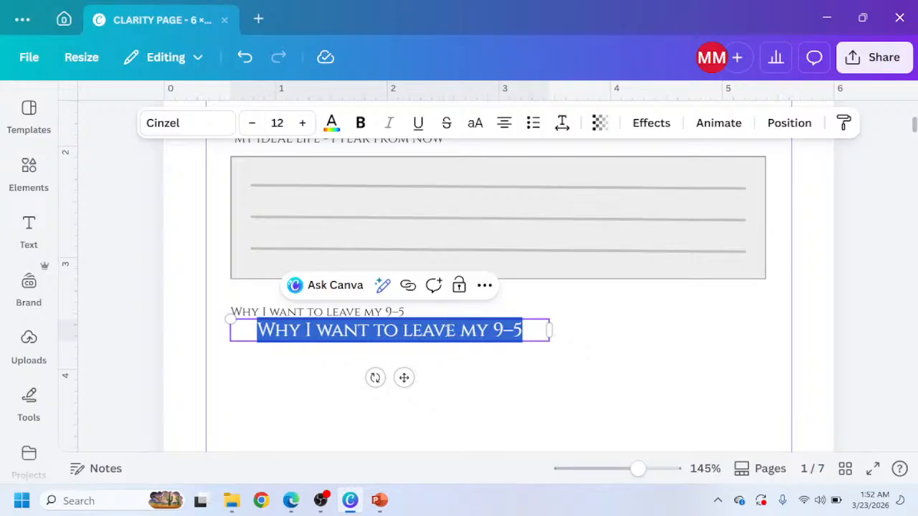
{"action": "key", "text": "ctrl+z"}
{"action": "left_click", "coordinate": [393, 316]}
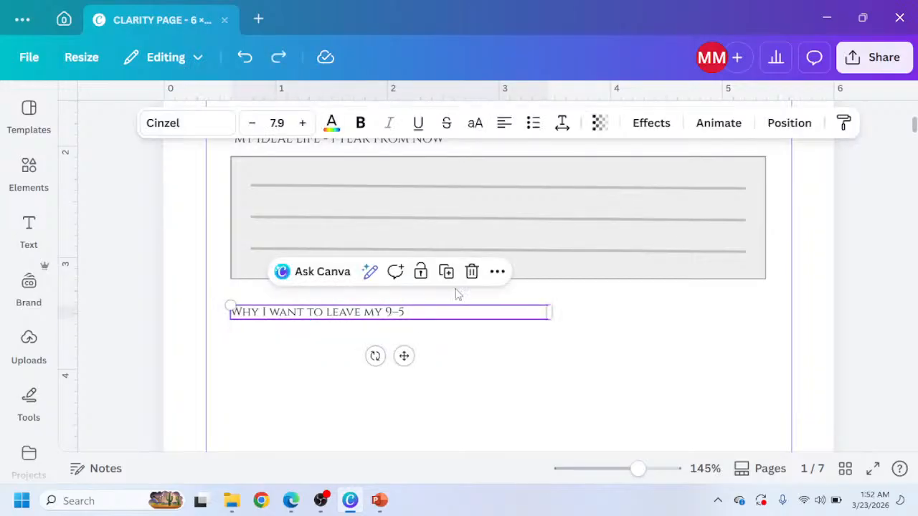
Duplicate the Why I want to leave my 9–5 label and move the copy to the right column.
{"action": "left_click", "coordinate": [444, 273]}
{"action": "left_click_drag", "start_coordinate": [431, 357], "coordinate": [666, 363]}
{"action": "left_click", "coordinate": [419, 335]}
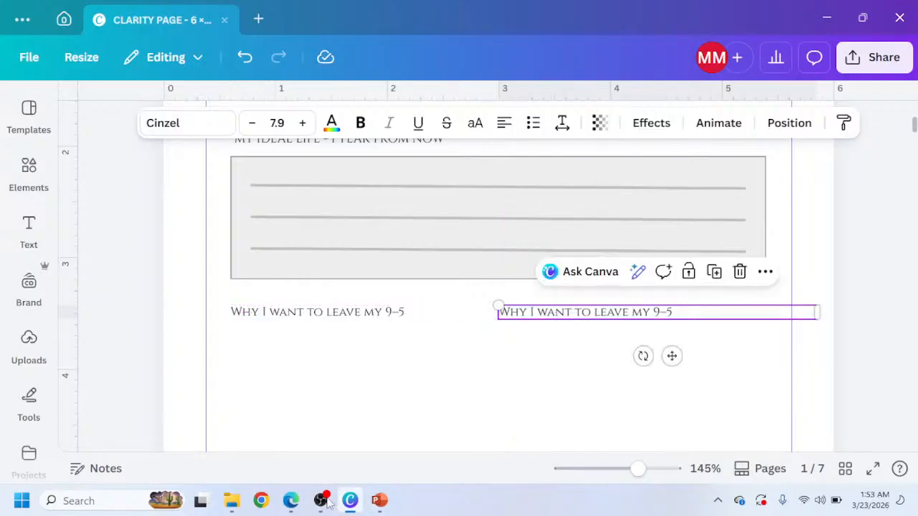
Copy the WHAT I NEVER WANT AGAIN label from the Claude mockup and paste it into the right-column label.
{"action": "left_click", "coordinate": [300, 501]}
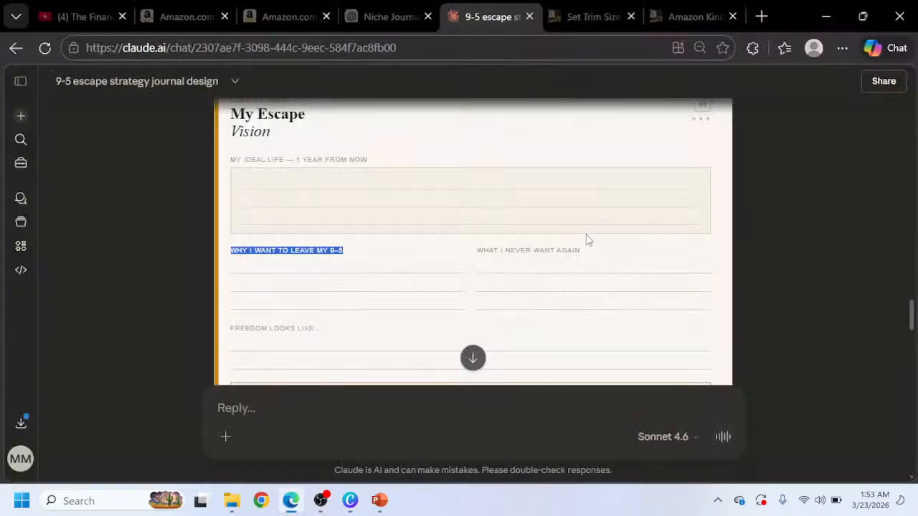
{"action": "left_click", "coordinate": [511, 279]}
{"action": "left_click_drag", "start_coordinate": [511, 278], "coordinate": [474, 254]}
{"action": "key", "text": "ctrl+c"}
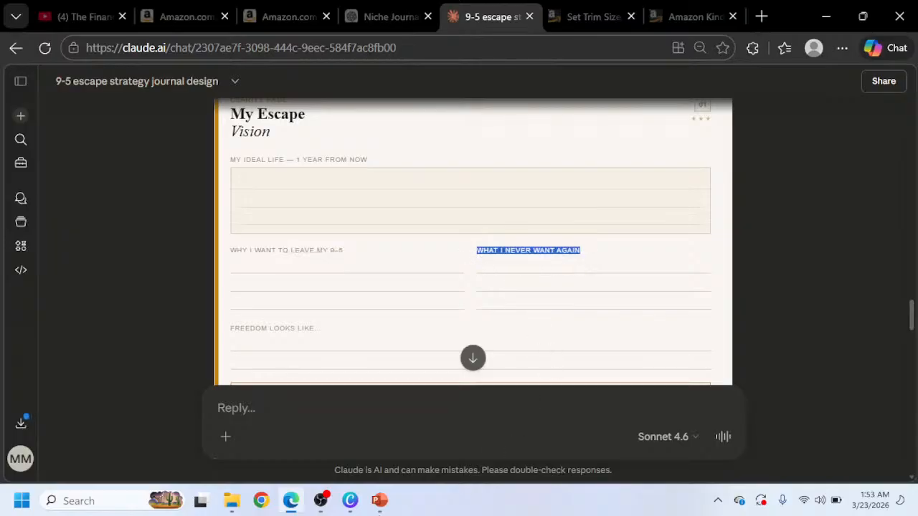
{"action": "left_click", "coordinate": [350, 501]}
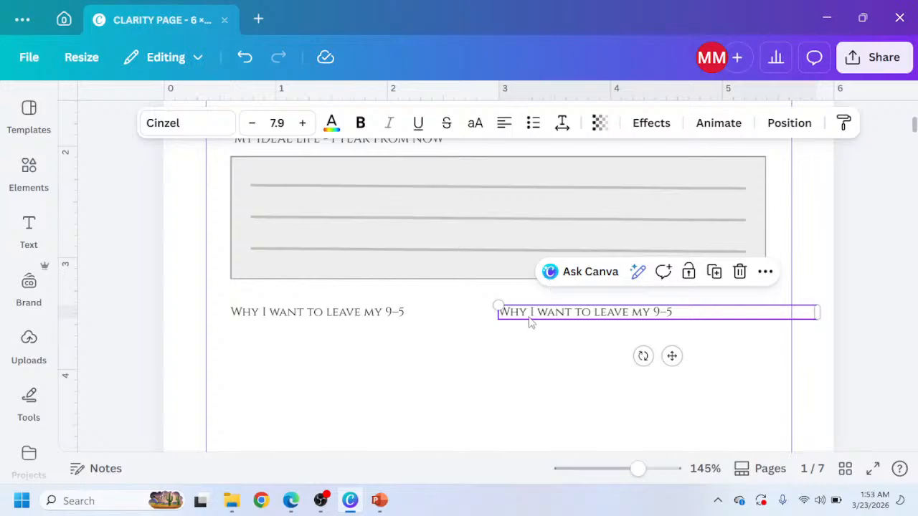
{"action": "double_click", "coordinate": [536, 312]}
{"action": "key", "text": "ctrl+v"}
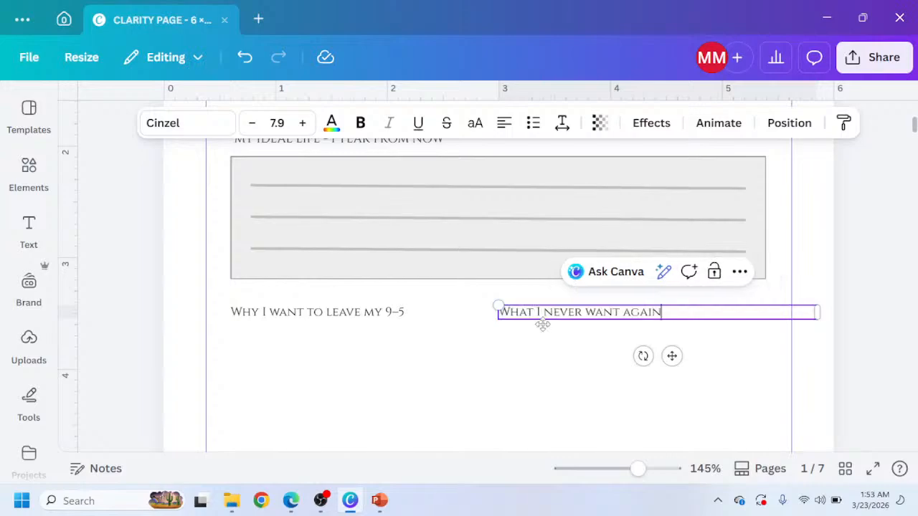
{"action": "left_click", "coordinate": [293, 500]}
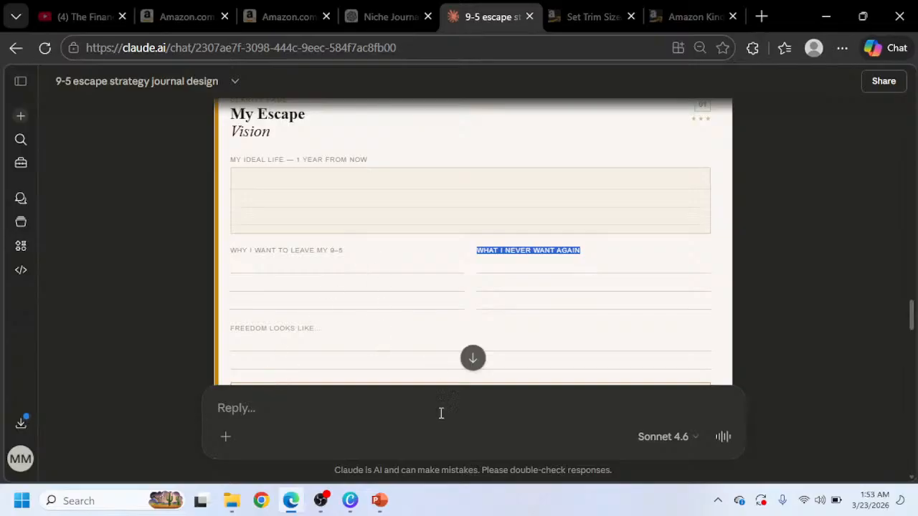
{"action": "left_click", "coordinate": [350, 502]}
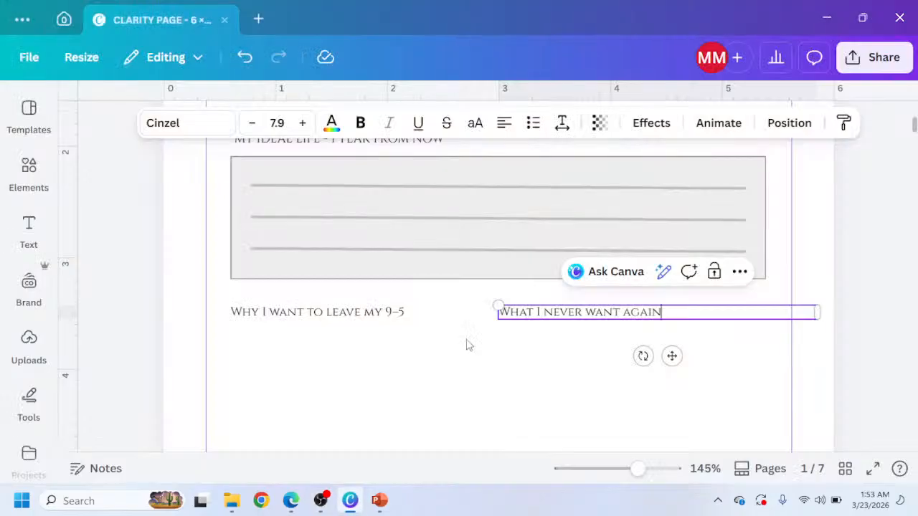
Select the three thin lines, duplicate them, and move the copies below the two new labels.
{"action": "left_click", "coordinate": [287, 190]}
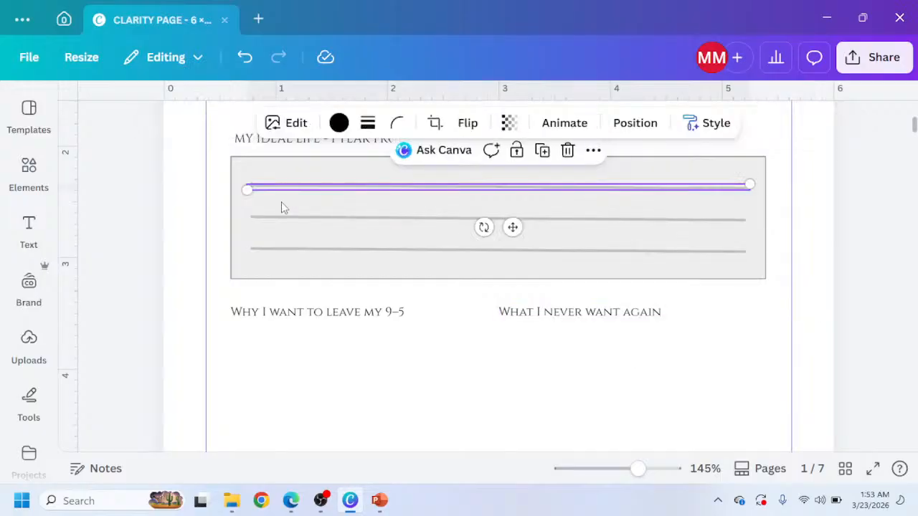
{"action": "left_click", "coordinate": [279, 218], "text": "shift"}
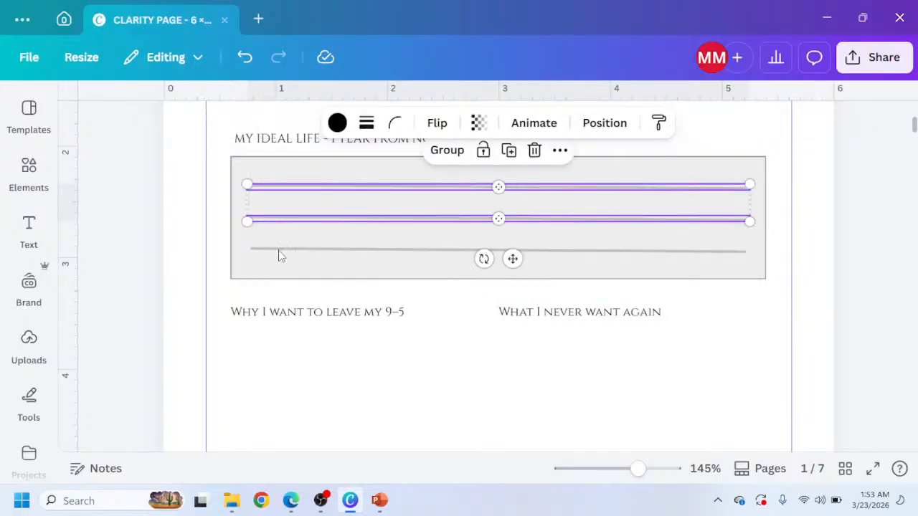
{"action": "left_click", "coordinate": [279, 251], "text": "shift"}
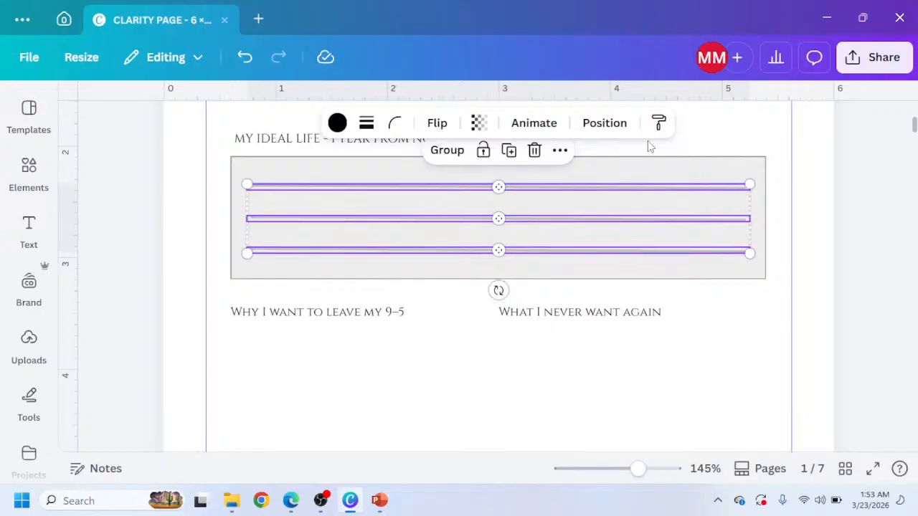
{"action": "key", "text": "ctrl+d"}
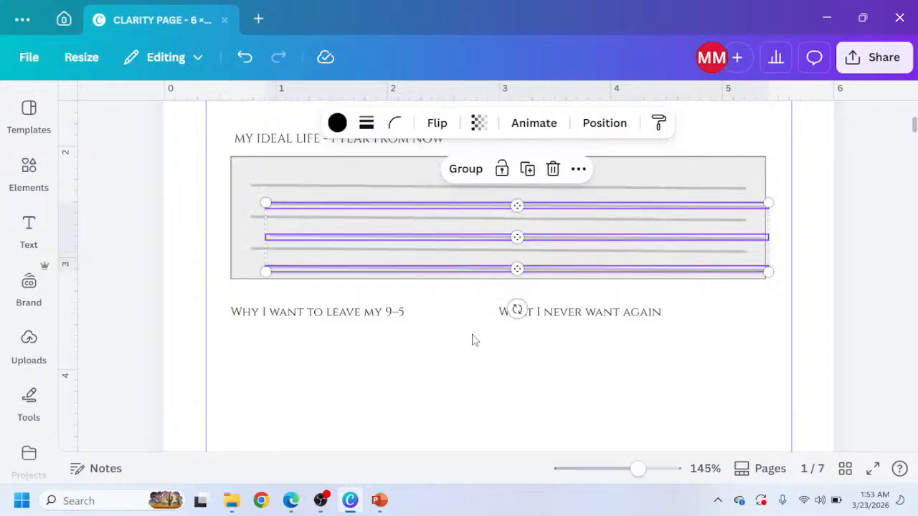
{"action": "left_click_drag", "start_coordinate": [470, 256], "coordinate": [433, 382]}
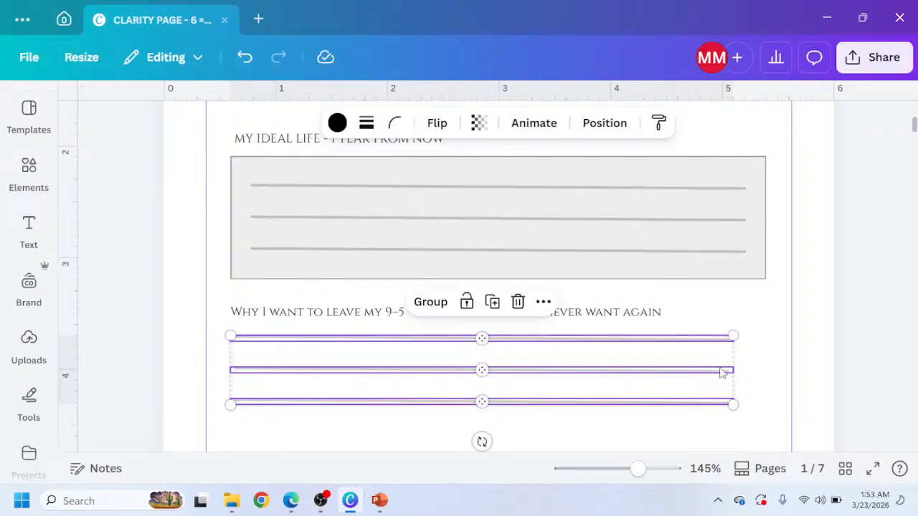
Shrink the duplicated lines to about half width so they fit under the Why I want to leave my 9–5 label.
{"action": "left_click", "coordinate": [734, 367]}
{"action": "left_click", "coordinate": [643, 342]}
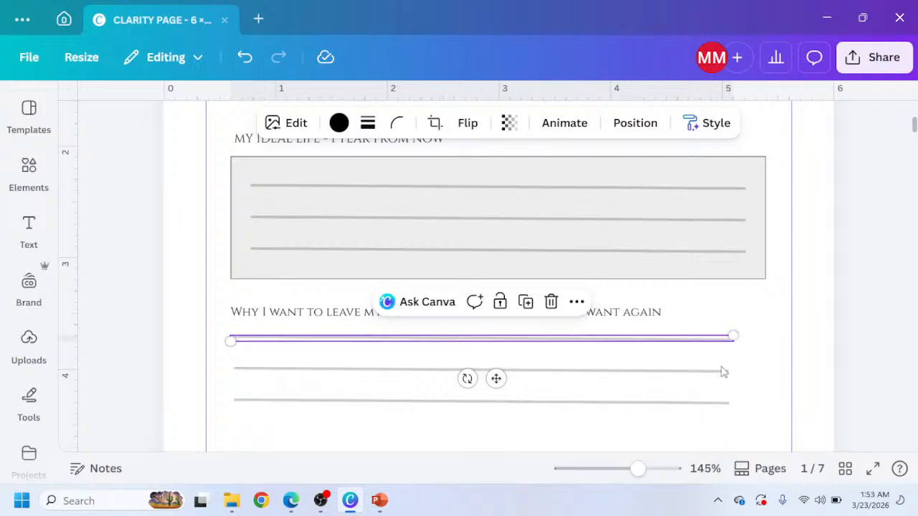
{"action": "left_click_drag", "start_coordinate": [733, 336], "coordinate": [574, 355]}
{"action": "left_click", "coordinate": [705, 370]}
{"action": "left_click", "coordinate": [707, 373]}
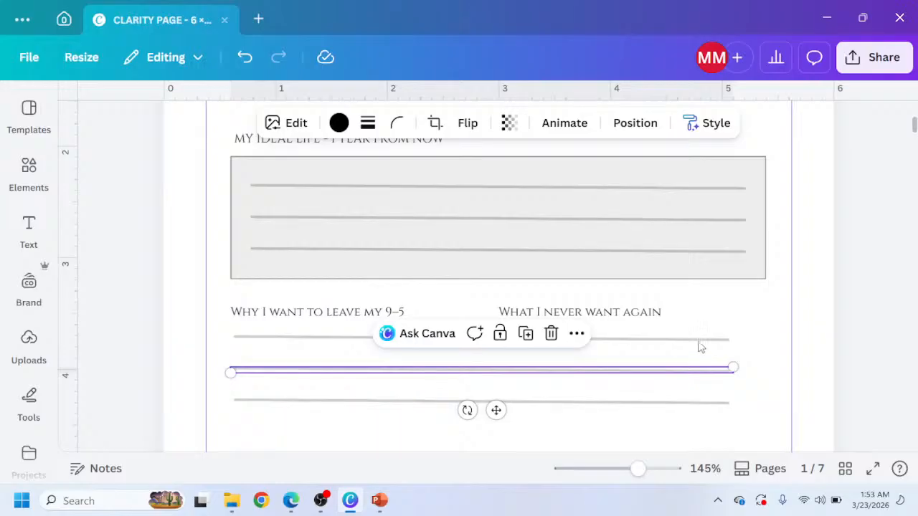
{"action": "left_click", "coordinate": [702, 343], "text": "shift"}
{"action": "left_click", "coordinate": [725, 403], "text": "shift"}
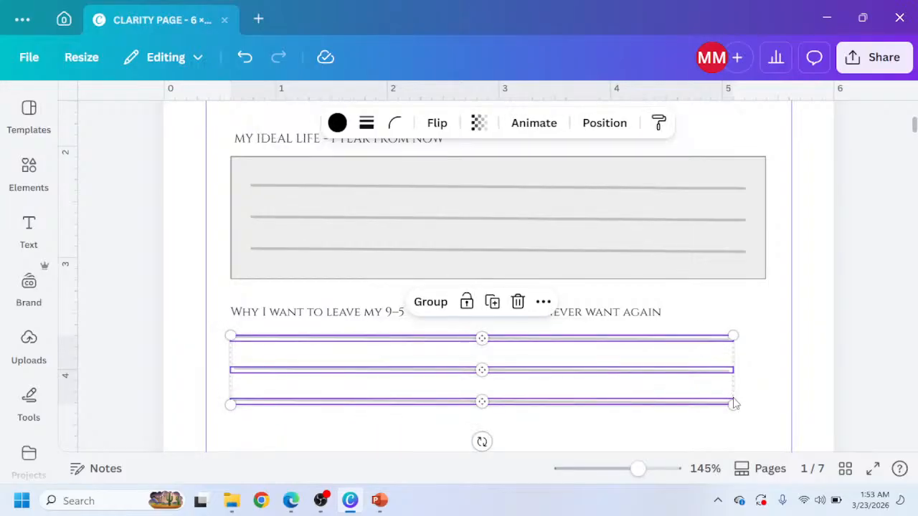
{"action": "left_click_drag", "start_coordinate": [732, 404], "coordinate": [441, 437]}
{"action": "left_click", "coordinate": [379, 389]}
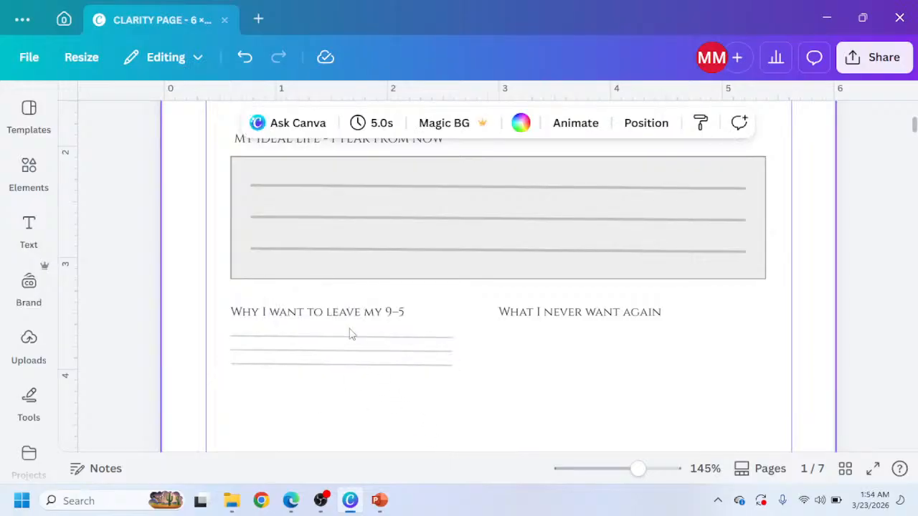
Reposition the three lines under the Why I want to leave my 9–5 label so they are evenly spaced.
{"action": "left_click", "coordinate": [332, 366]}
{"action": "left_click_drag", "start_coordinate": [332, 373], "coordinate": [364, 374]}
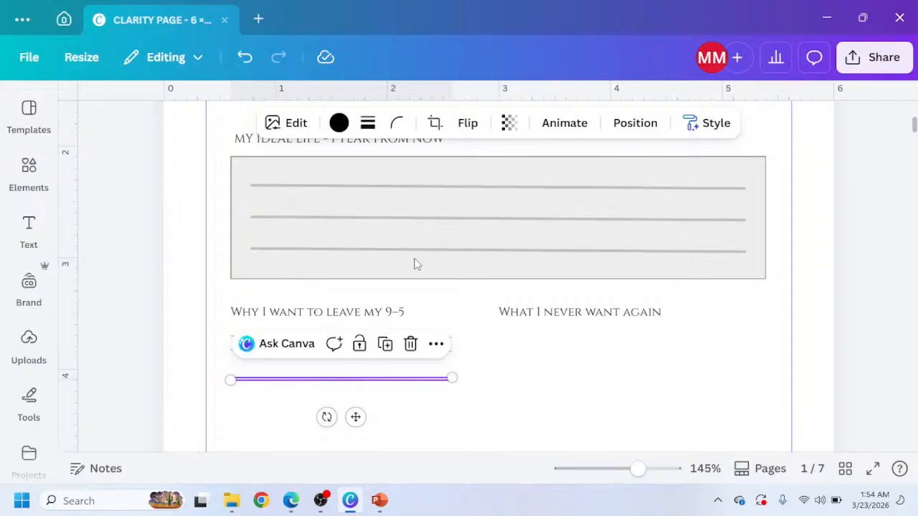
{"action": "left_click", "coordinate": [387, 378]}
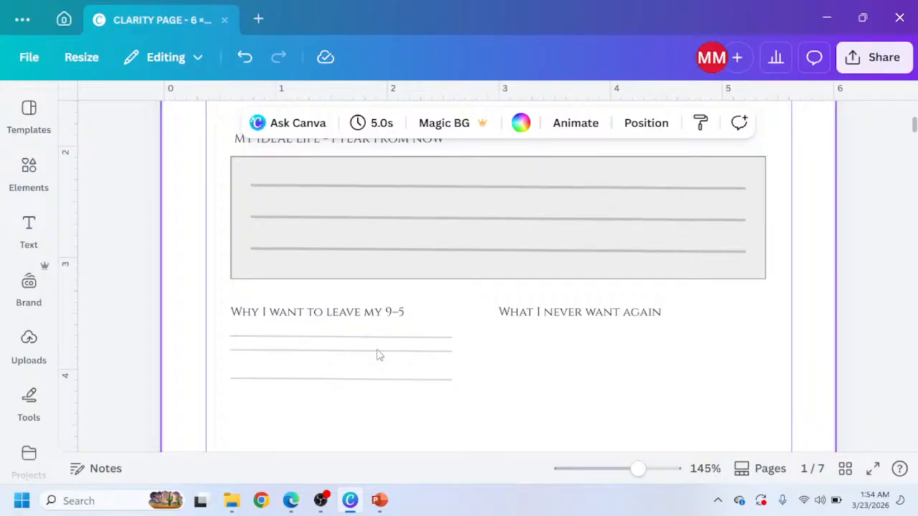
{"action": "left_click", "coordinate": [379, 351]}
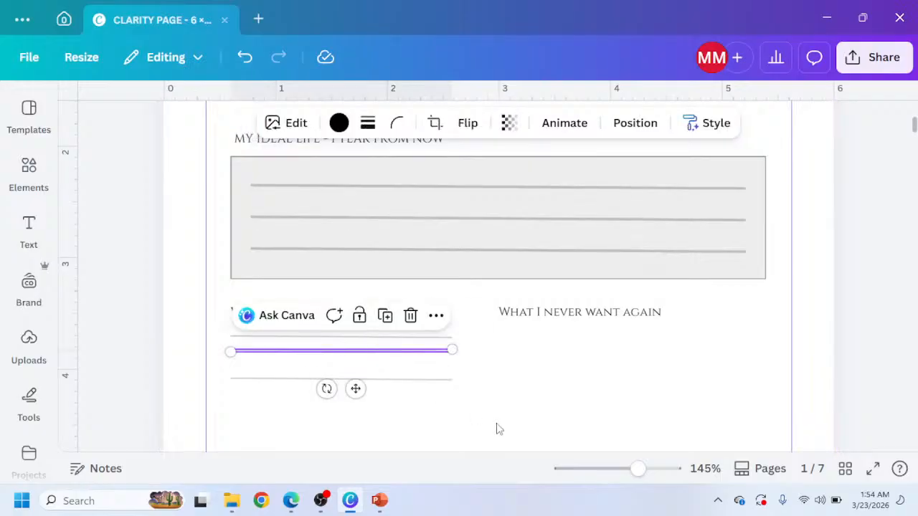
{"action": "key", "text": "Down"}
{"action": "key", "text": "Down"}
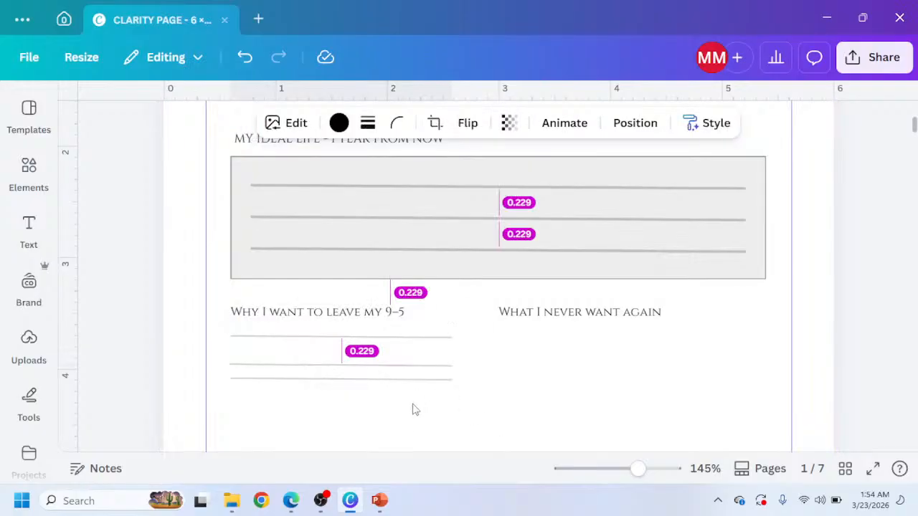
{"action": "left_click", "coordinate": [361, 380]}
{"action": "key", "text": "Down"}
{"action": "key", "text": "Down"}
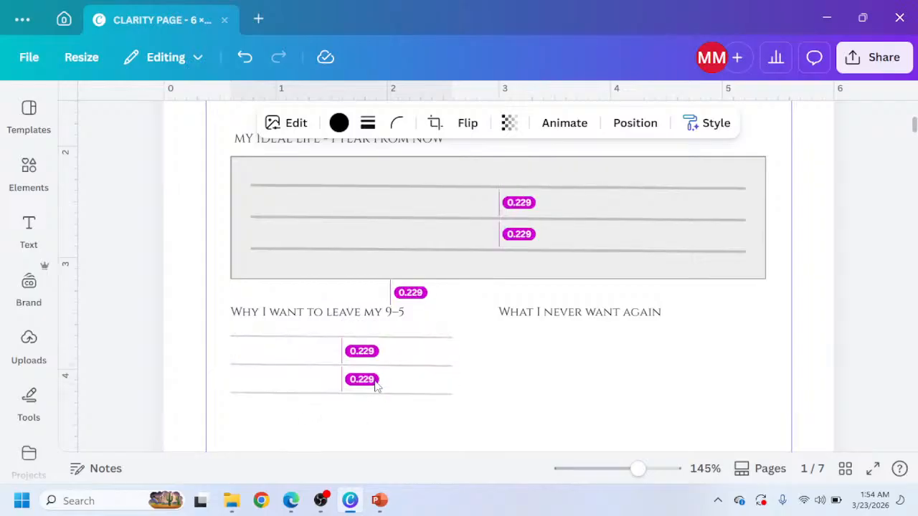
{"action": "left_click", "coordinate": [461, 428]}
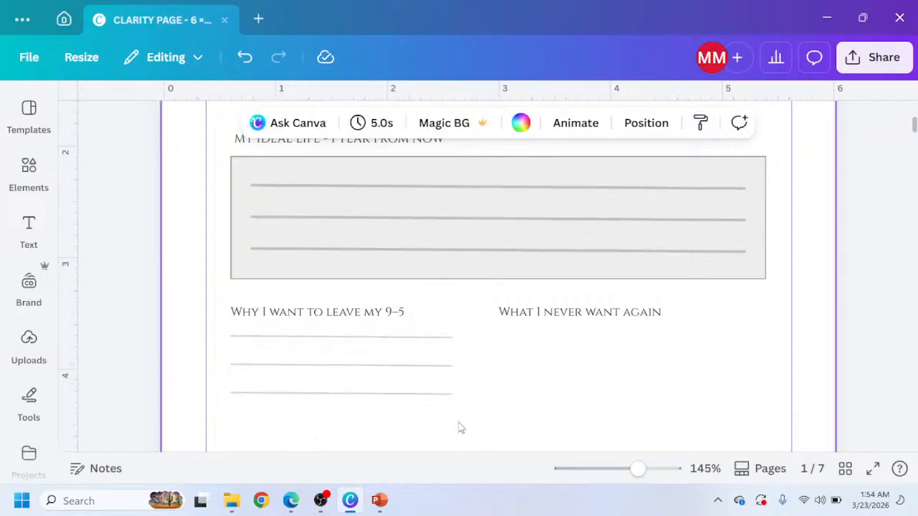
Select the three left-column lines and set their transparency to 37.
{"action": "left_click_drag", "start_coordinate": [449, 418], "coordinate": [348, 337]}
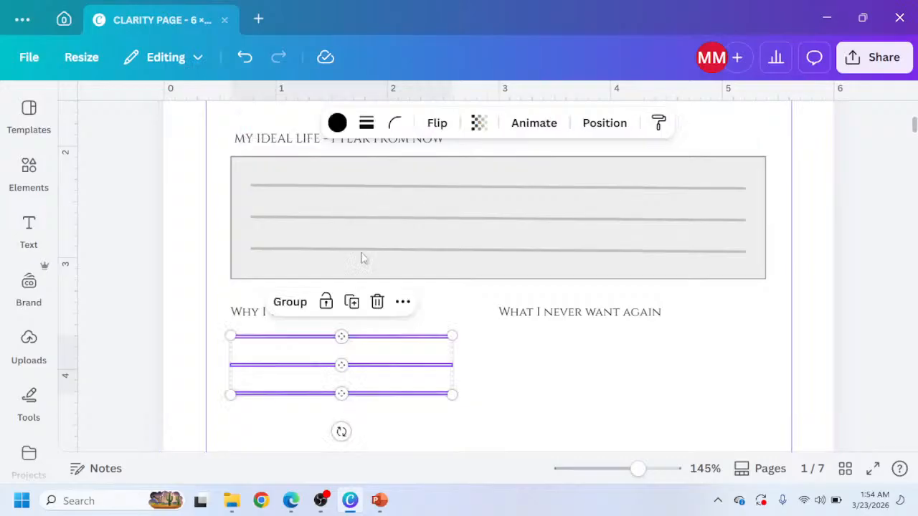
{"action": "left_click", "coordinate": [479, 124]}
{"action": "left_click_drag", "start_coordinate": [422, 188], "coordinate": [453, 187]}
{"action": "left_click", "coordinate": [461, 314]}
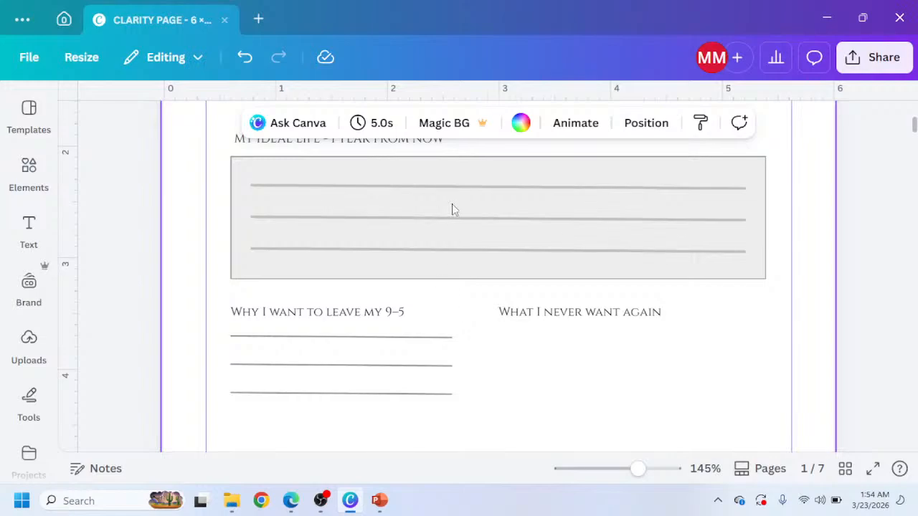
{"action": "left_click_drag", "start_coordinate": [447, 423], "coordinate": [387, 320]}
{"action": "left_click", "coordinate": [478, 122]}
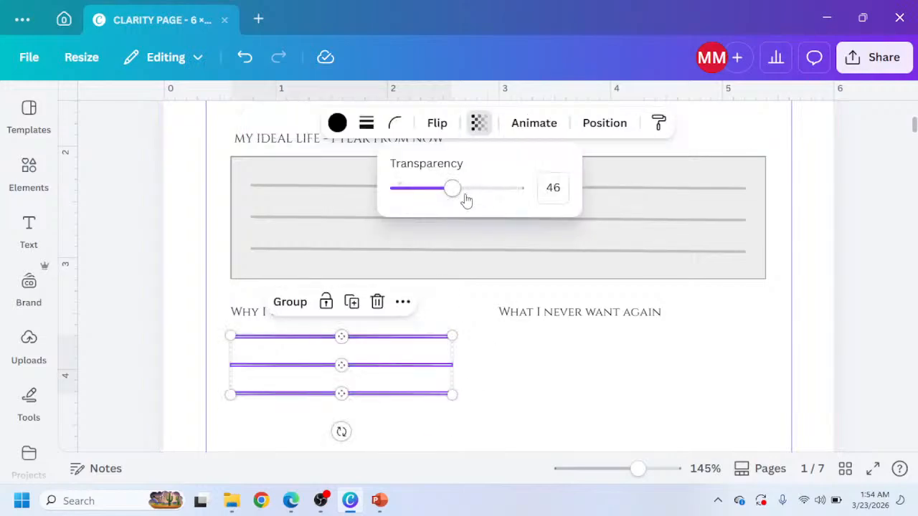
{"action": "left_click_drag", "start_coordinate": [452, 190], "coordinate": [443, 191]}
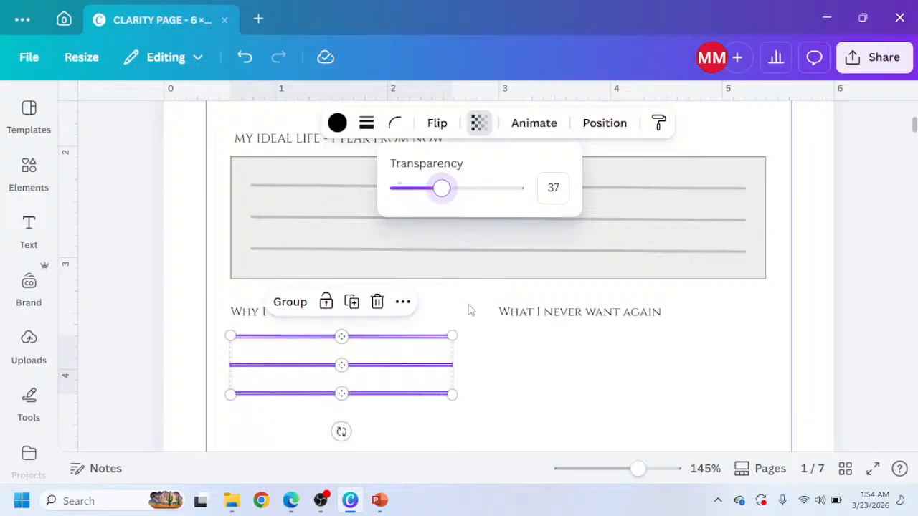
{"action": "left_click", "coordinate": [500, 396]}
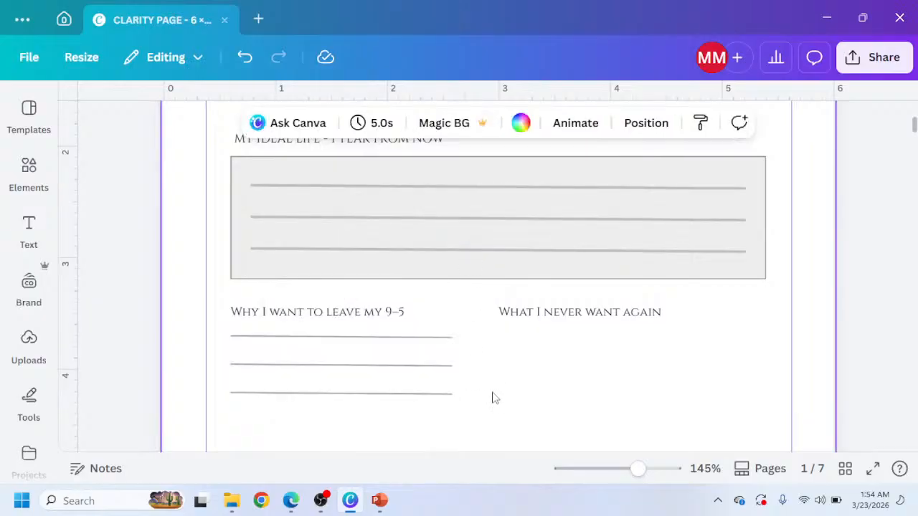
Move a set of three lines under the What I never want again label and stretch them to the column's width.
{"action": "left_click_drag", "start_coordinate": [463, 416], "coordinate": [386, 341]}
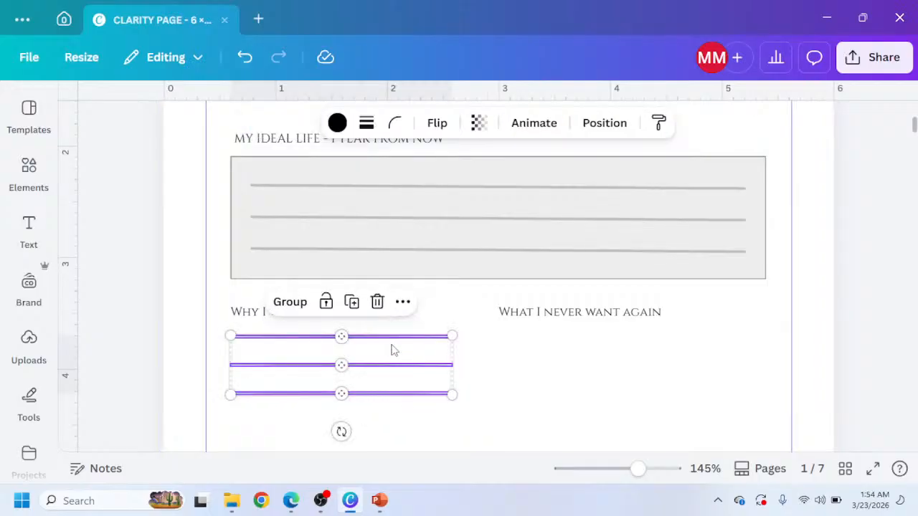
{"action": "left_click_drag", "start_coordinate": [393, 349], "coordinate": [672, 360]}
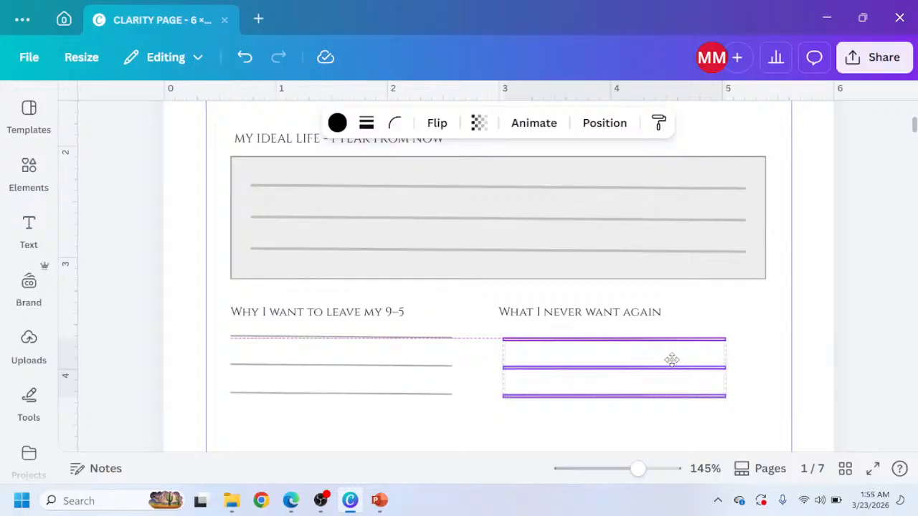
{"action": "left_click_drag", "start_coordinate": [672, 360], "coordinate": [672, 360]}
{"action": "mouse_move", "coordinate": [290, 506]}
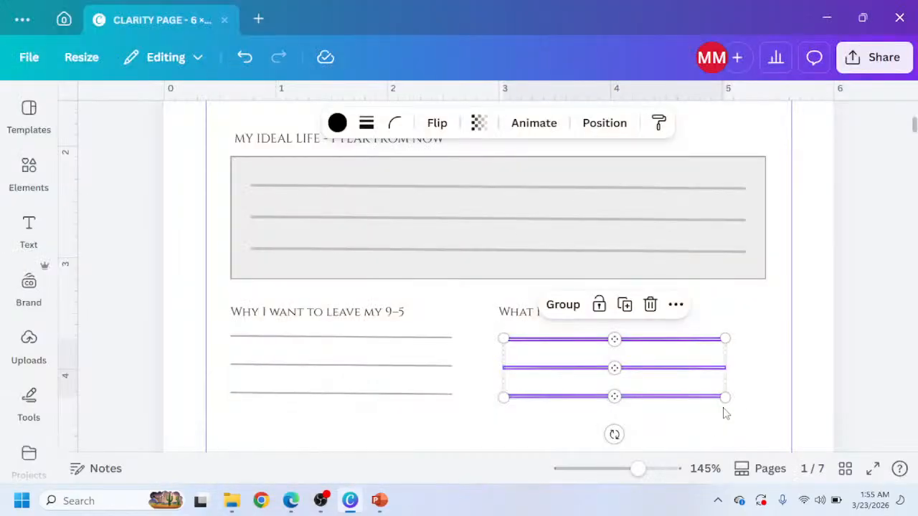
{"action": "left_click_drag", "start_coordinate": [725, 397], "coordinate": [772, 408]}
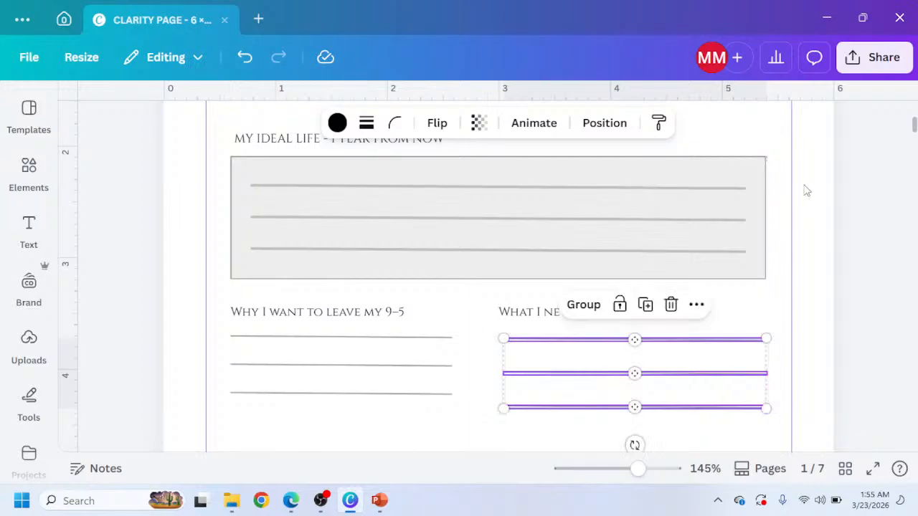
Nudge the middle and bottom lines under What I never want again into even spacing.
{"action": "left_click", "coordinate": [496, 410]}
{"action": "left_click", "coordinate": [582, 375]}
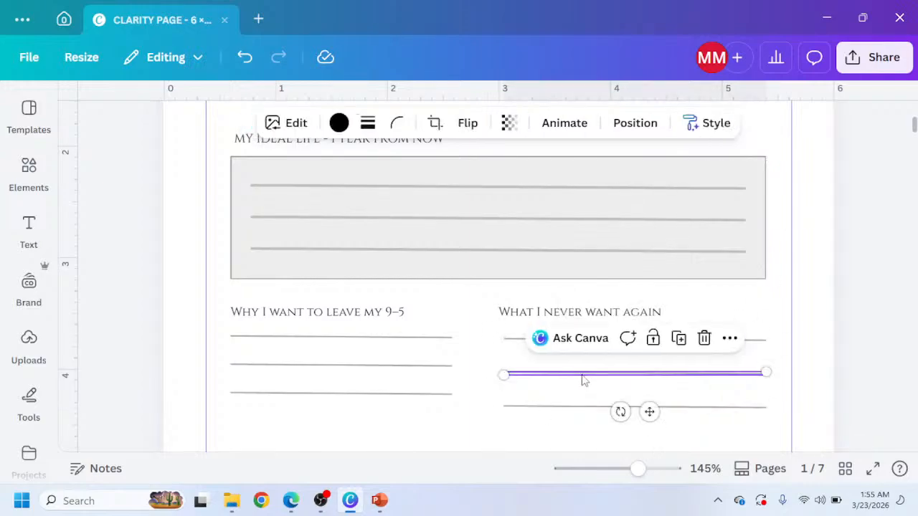
{"action": "key", "text": "Up"}
{"action": "key", "text": "Up"}
{"action": "key", "text": "Up"}
{"action": "key", "text": "Up"}
{"action": "key", "text": "Up"}
{"action": "key", "text": "Up"}
{"action": "key", "text": "Up"}
{"action": "key", "text": "Up"}
{"action": "key", "text": "Up"}
{"action": "key", "text": "Up"}
{"action": "key", "text": "Down"}
{"action": "key", "text": "Down"}
{"action": "key", "text": "Down"}
{"action": "key", "text": "Down"}
{"action": "key", "text": "Down"}
{"action": "key", "text": "Down"}
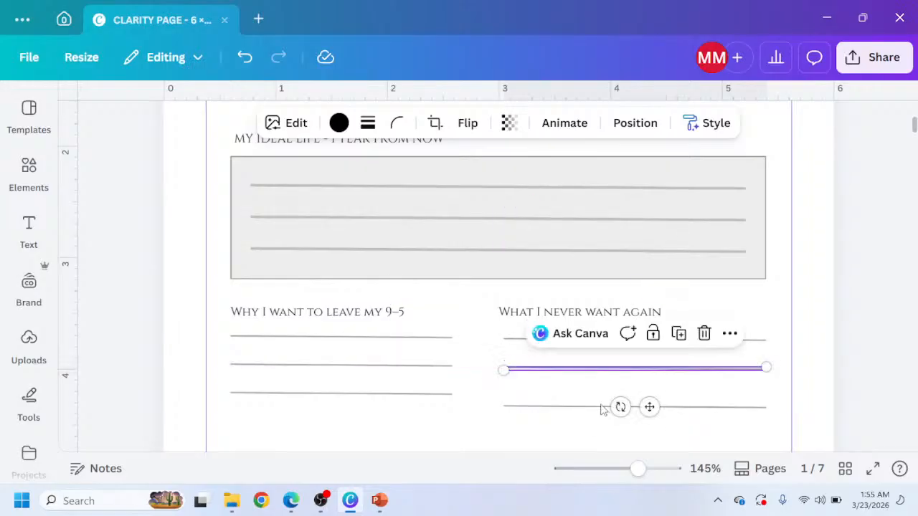
{"action": "key", "text": "Escape"}
{"action": "left_click", "coordinate": [604, 407]}
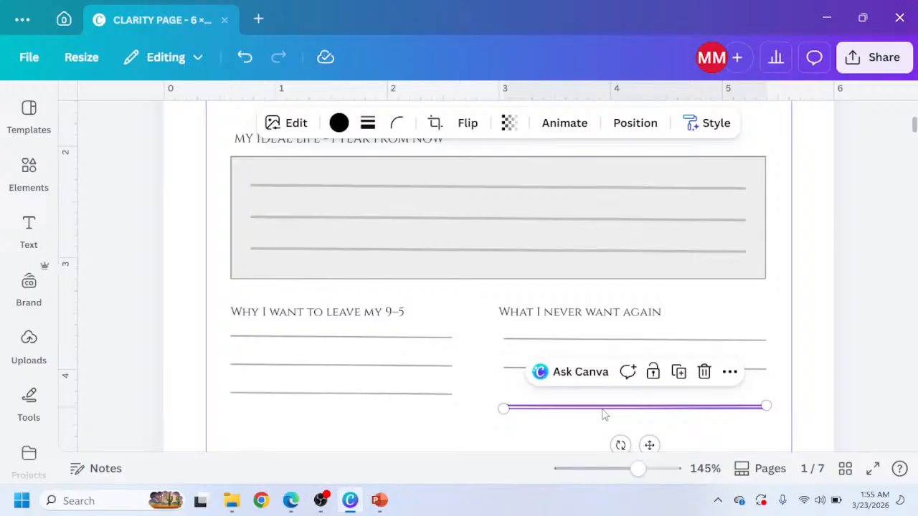
{"action": "key", "text": "Up"}
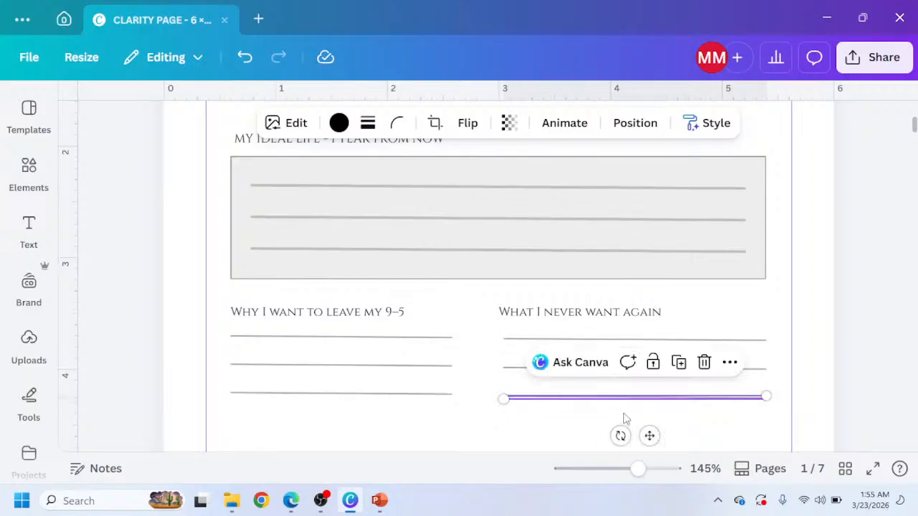
{"action": "left_click", "coordinate": [465, 417]}
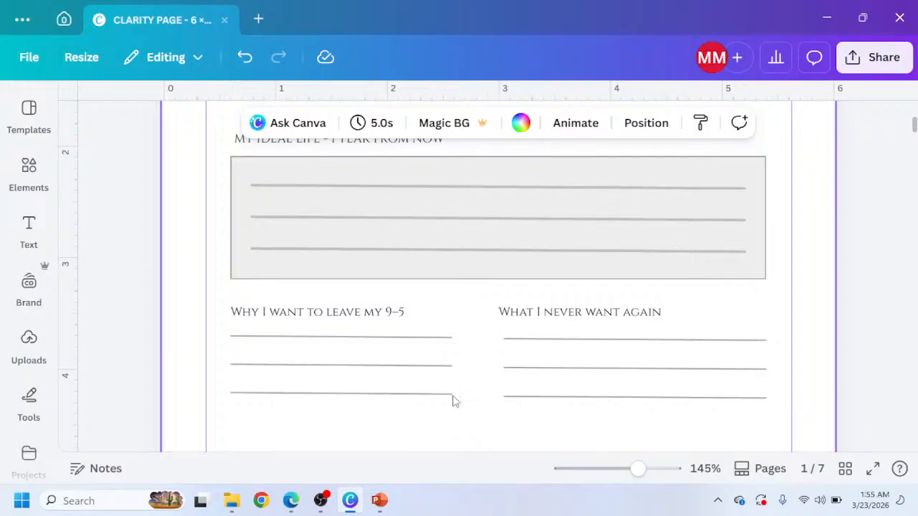
Lengthen each of the three left-column lines to about 2.2 in so they match the right column.
{"action": "left_click", "coordinate": [445, 337]}
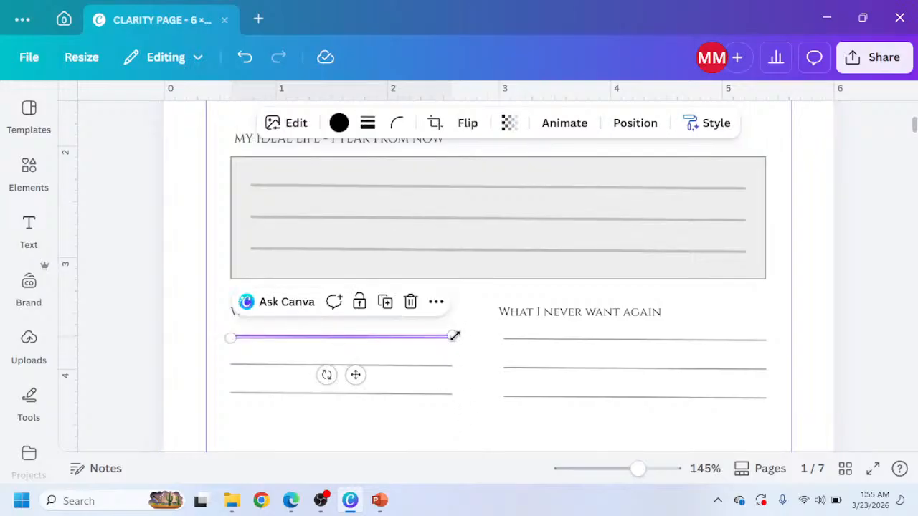
{"action": "left_click_drag", "start_coordinate": [455, 337], "coordinate": [478, 335]}
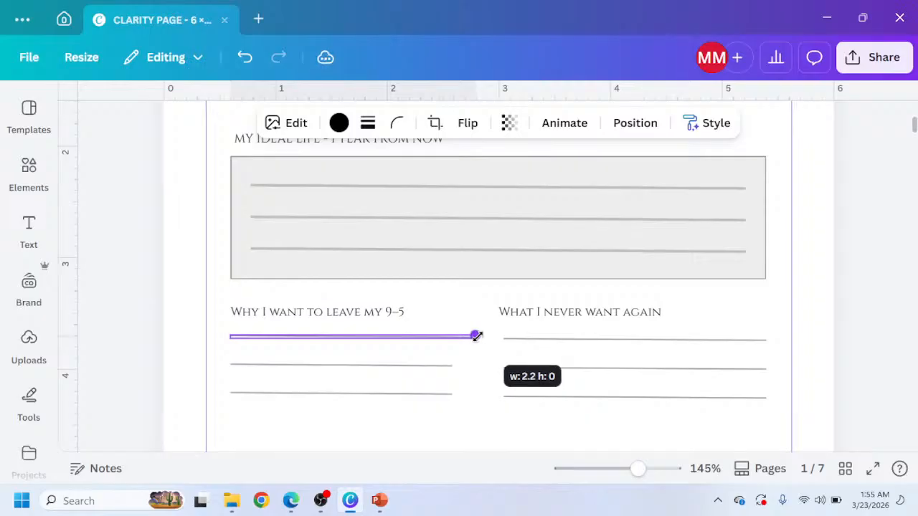
{"action": "left_click", "coordinate": [451, 366]}
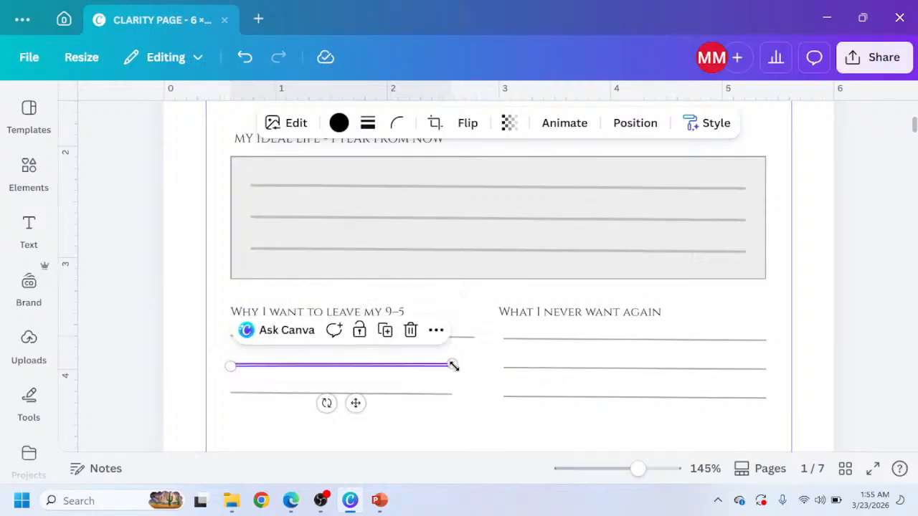
{"action": "left_click_drag", "start_coordinate": [452, 366], "coordinate": [476, 364]}
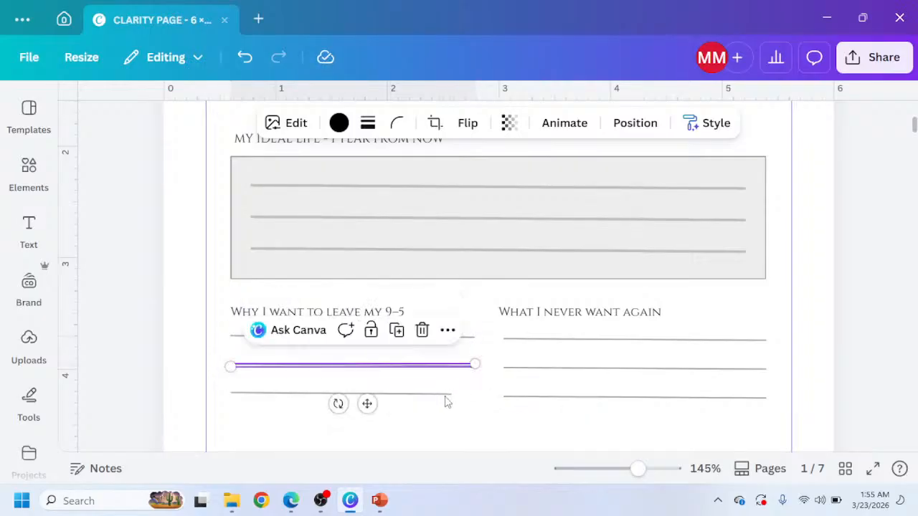
{"action": "left_click", "coordinate": [453, 406]}
{"action": "left_click", "coordinate": [447, 394]}
{"action": "left_click_drag", "start_coordinate": [455, 395], "coordinate": [476, 394]}
{"action": "left_click", "coordinate": [512, 350]}
Review the overall layout of the Clarity page at different zoom levels.
{"action": "scroll", "coordinate": [532, 332], "scroll_direction": "down", "scroll_amount": 3}
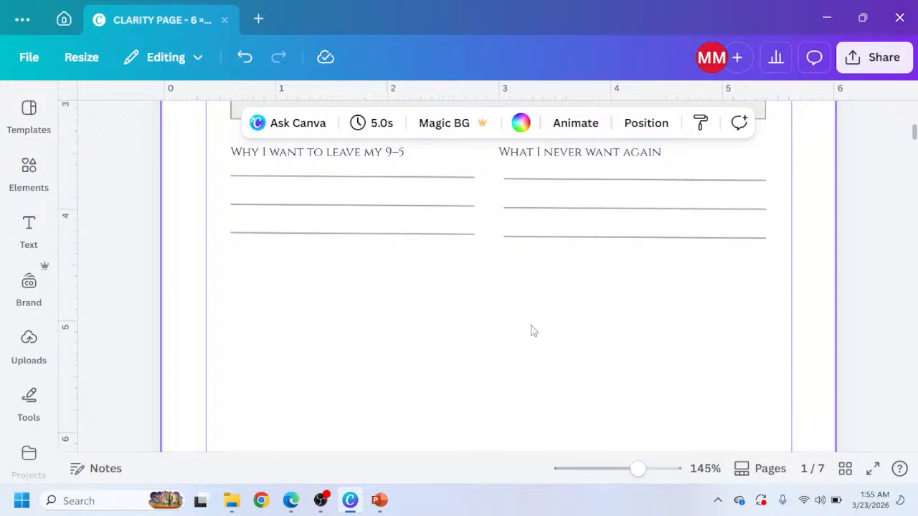
{"action": "scroll", "coordinate": [516, 323], "scroll_direction": "up", "scroll_amount": 2, "text": "ctrl"}
{"action": "scroll", "coordinate": [444, 278], "scroll_direction": "down", "scroll_amount": 5, "text": "ctrl"}
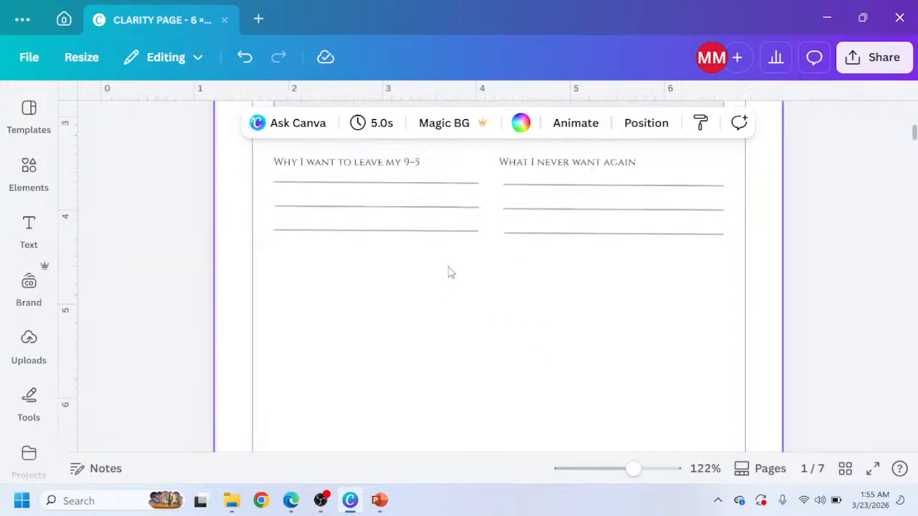
{"action": "scroll", "coordinate": [449, 273], "scroll_direction": "up", "scroll_amount": 2}
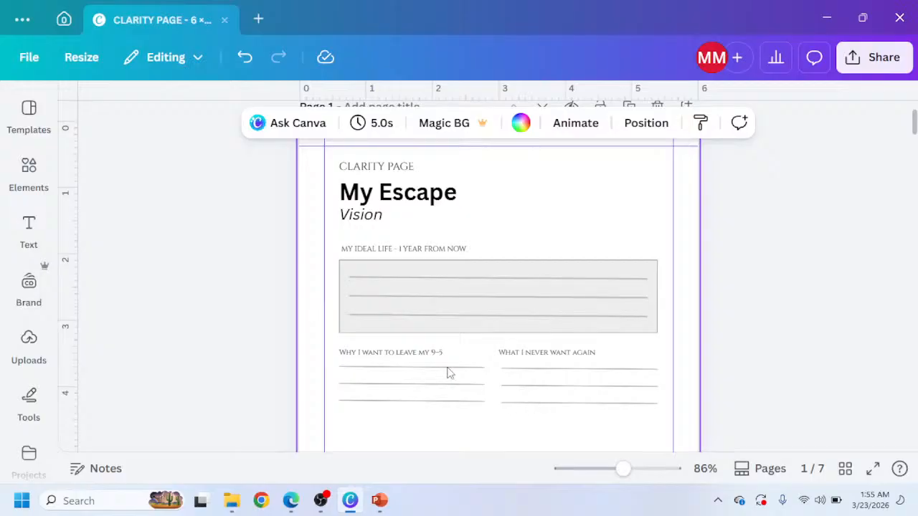
{"action": "scroll", "coordinate": [447, 372], "scroll_direction": "up", "scroll_amount": 3, "text": "ctrl"}
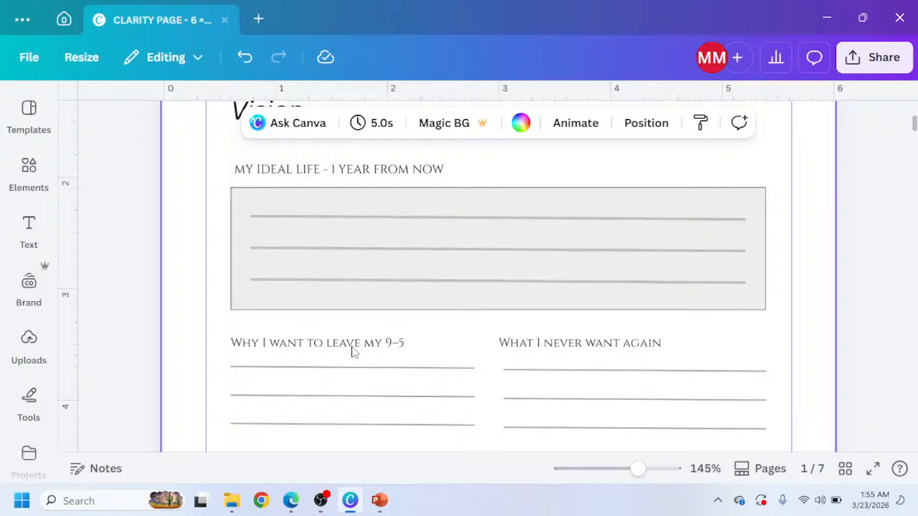
{"action": "scroll", "coordinate": [363, 361], "scroll_direction": "down", "scroll_amount": 2, "text": "ctrl"}
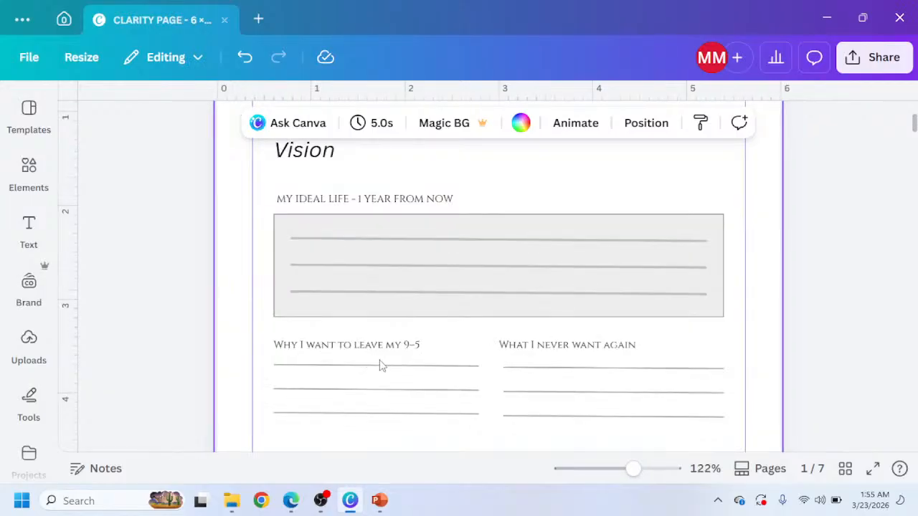
{"action": "scroll", "coordinate": [382, 365], "scroll_direction": "down", "scroll_amount": 1, "text": "ctrl"}
{"action": "scroll", "coordinate": [382, 365], "scroll_direction": "up", "scroll_amount": 1}
{"action": "scroll", "coordinate": [385, 360], "scroll_direction": "down", "scroll_amount": 1}
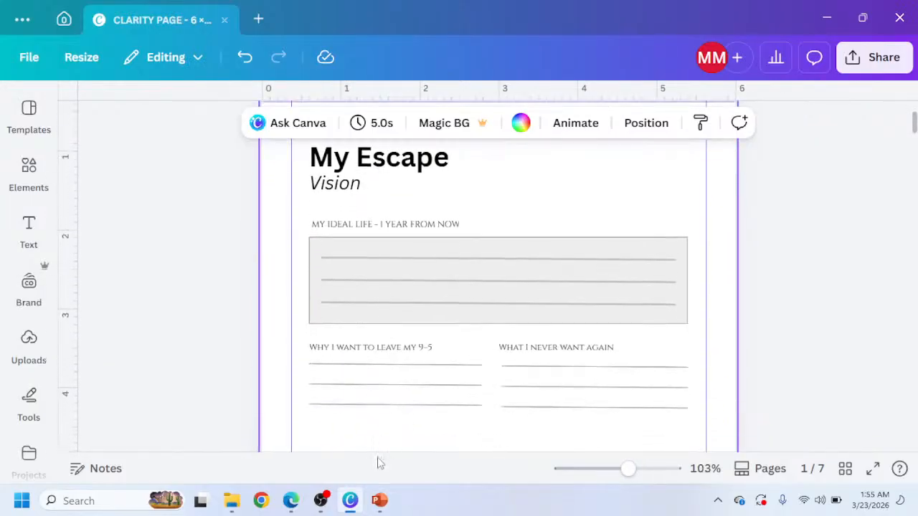
{"action": "scroll", "coordinate": [381, 418], "scroll_direction": "down", "scroll_amount": 2}
{"action": "scroll", "coordinate": [381, 418], "scroll_direction": "down", "scroll_amount": 1, "text": "ctrl"}
Referring to the Claude design preview, duplicate the Why I want to leave my 9–5 label and move the copy below both columns.
{"action": "left_click", "coordinate": [293, 500]}
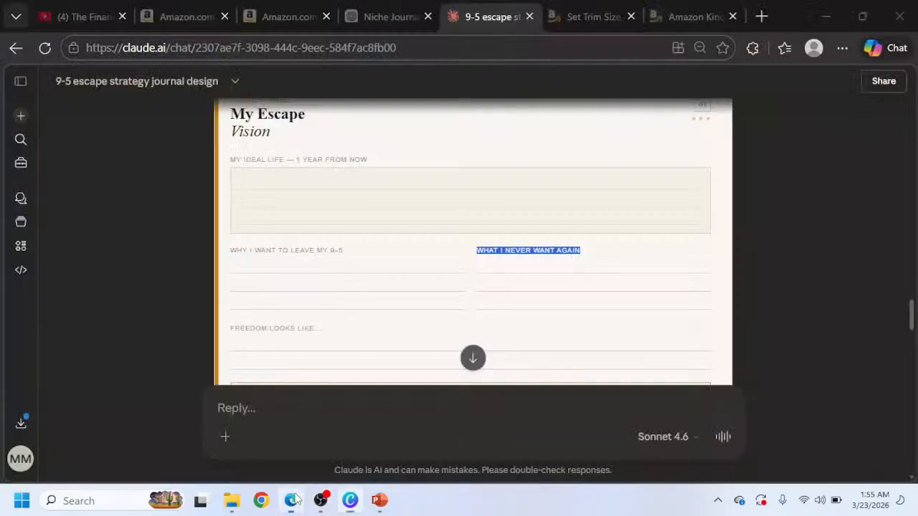
{"action": "scroll", "coordinate": [452, 280], "scroll_direction": "down", "scroll_amount": 2}
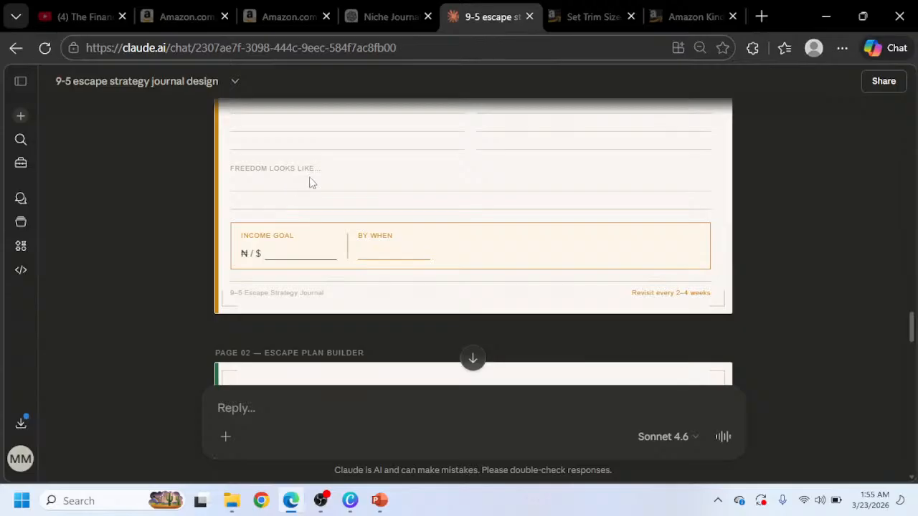
{"action": "left_click", "coordinate": [350, 501]}
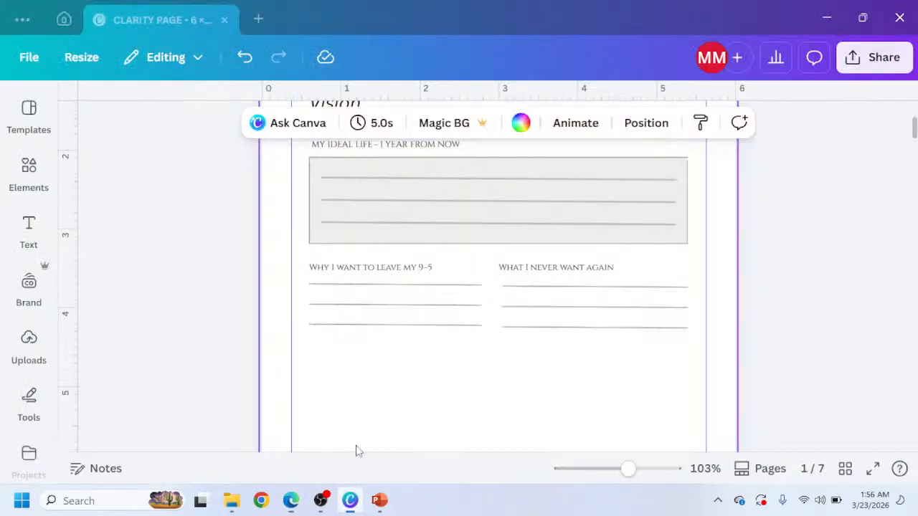
{"action": "left_click", "coordinate": [362, 273]}
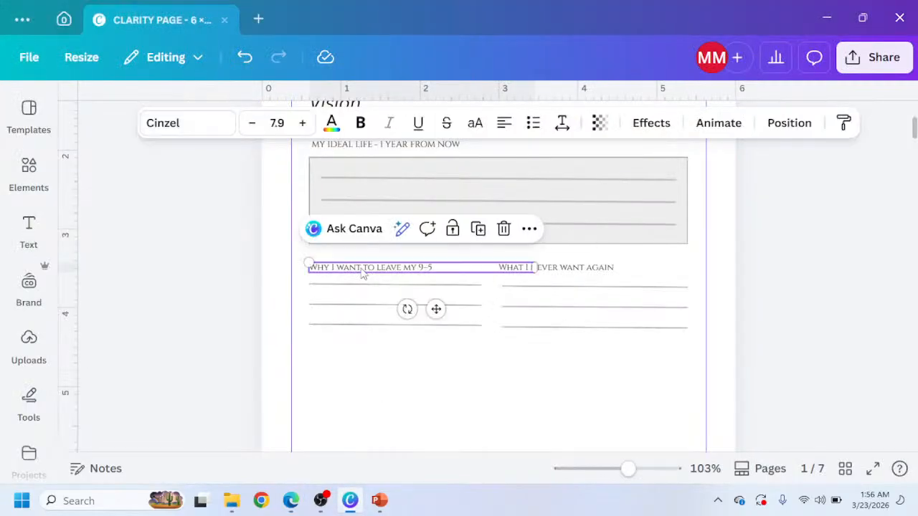
{"action": "left_click", "coordinate": [291, 500]}
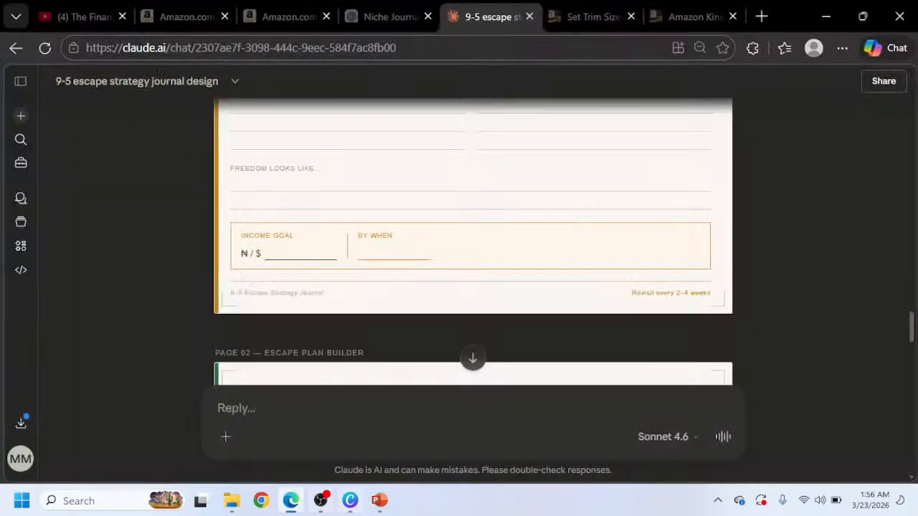
{"action": "left_click", "coordinate": [350, 501]}
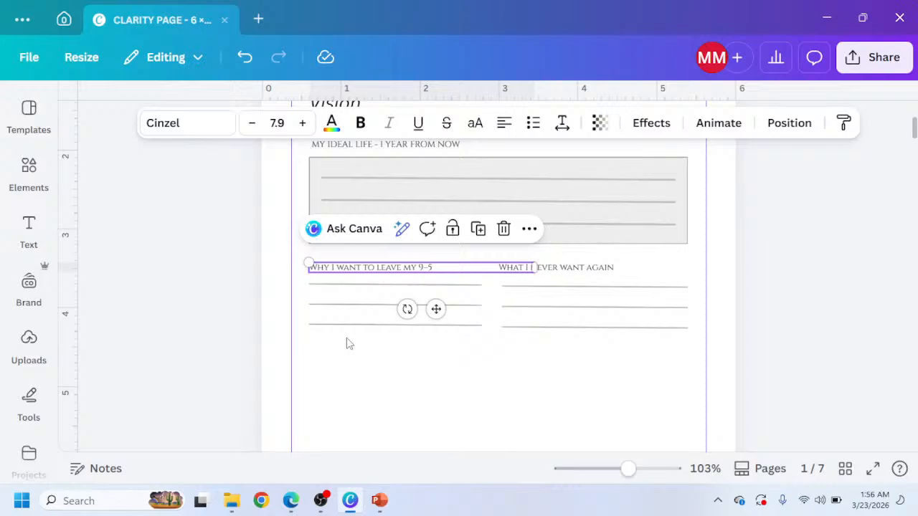
{"action": "key", "text": "ctrl+d"}
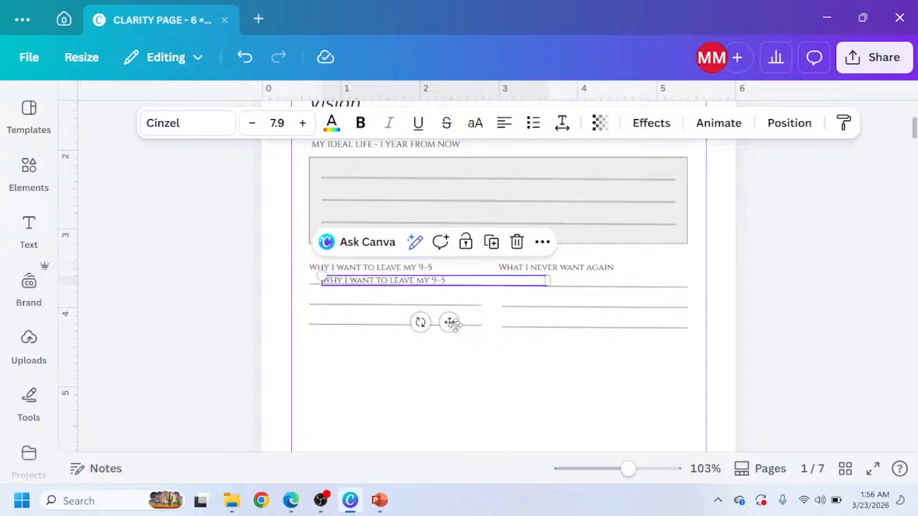
{"action": "left_click_drag", "start_coordinate": [449, 322], "coordinate": [441, 396]}
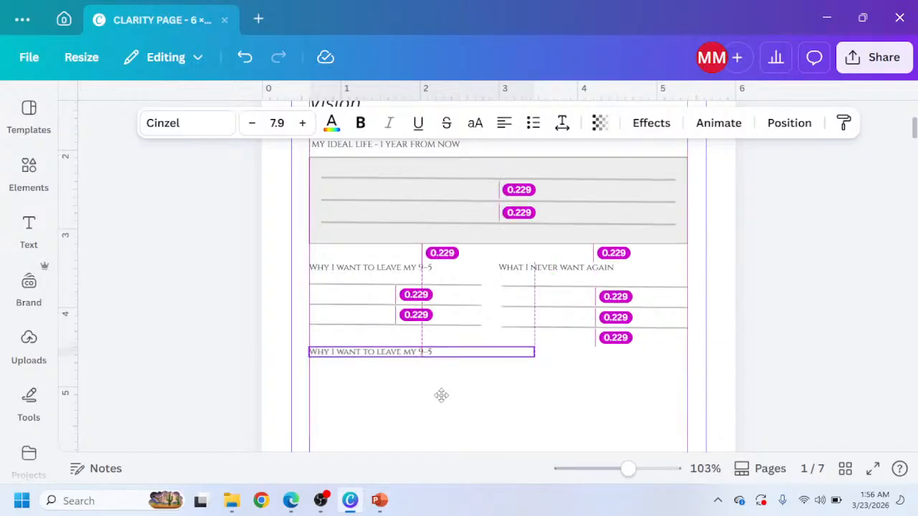
{"action": "left_click_drag", "start_coordinate": [441, 396], "coordinate": [440, 391]}
Copy the three lines from the My Ideal Life box and paste them beneath the duplicated label.
{"action": "scroll", "coordinate": [513, 451], "scroll_direction": "down", "scroll_amount": 1}
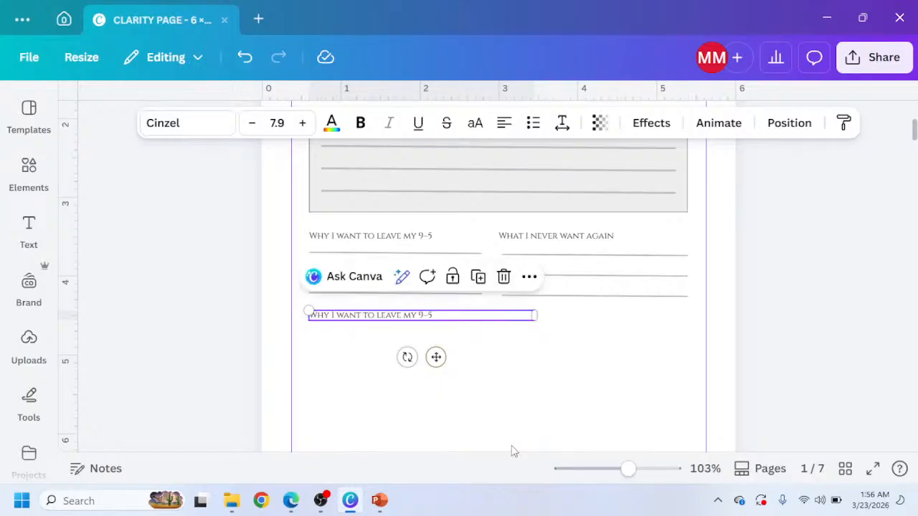
{"action": "left_click", "coordinate": [430, 384]}
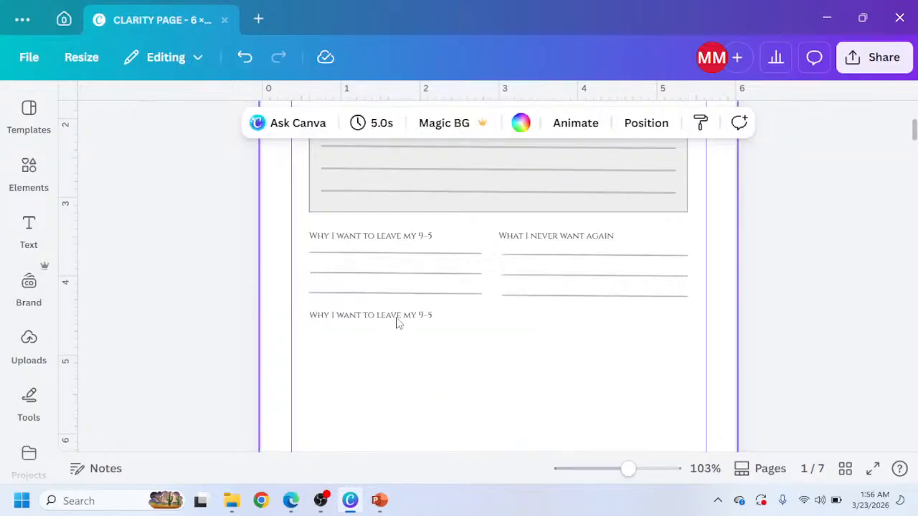
{"action": "left_click_drag", "start_coordinate": [398, 322], "coordinate": [398, 323]}
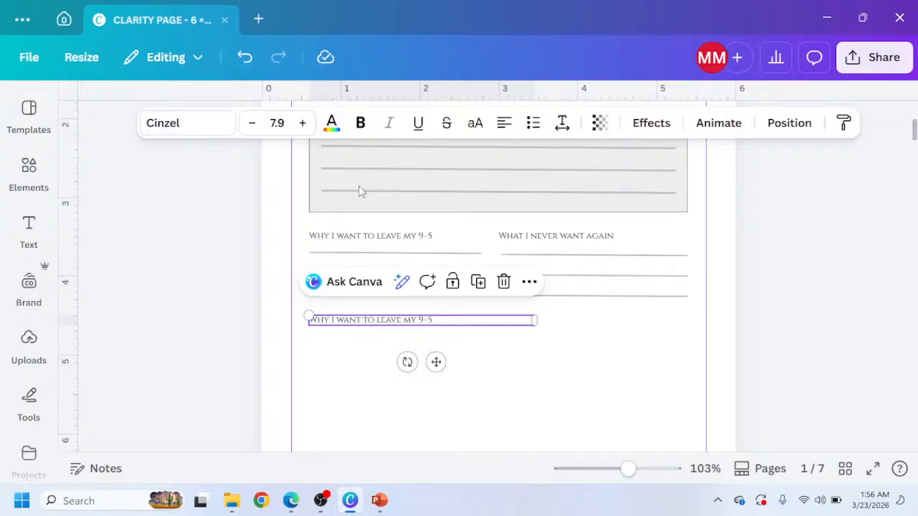
{"action": "scroll", "coordinate": [411, 325], "scroll_direction": "up", "scroll_amount": 3}
{"action": "left_click", "coordinate": [418, 308]}
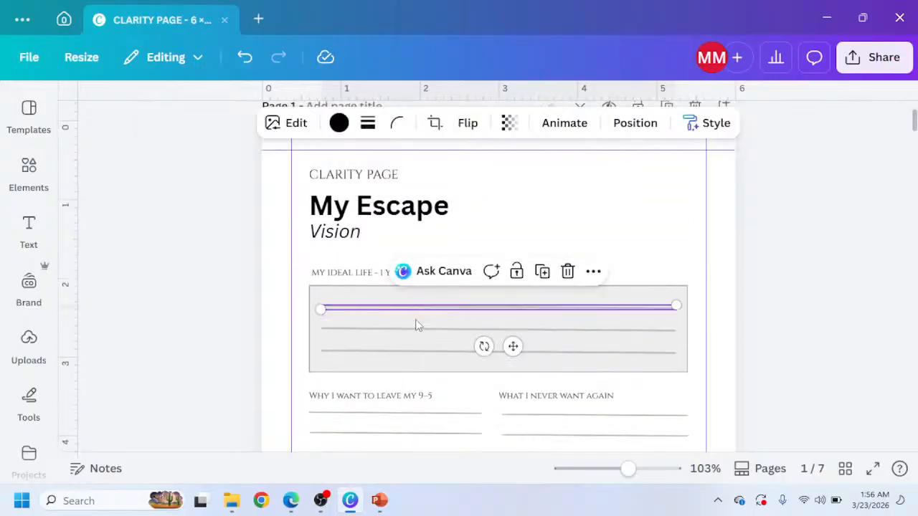
{"action": "left_click", "coordinate": [415, 330], "text": "shift"}
{"action": "left_click", "coordinate": [412, 353], "text": "shift"}
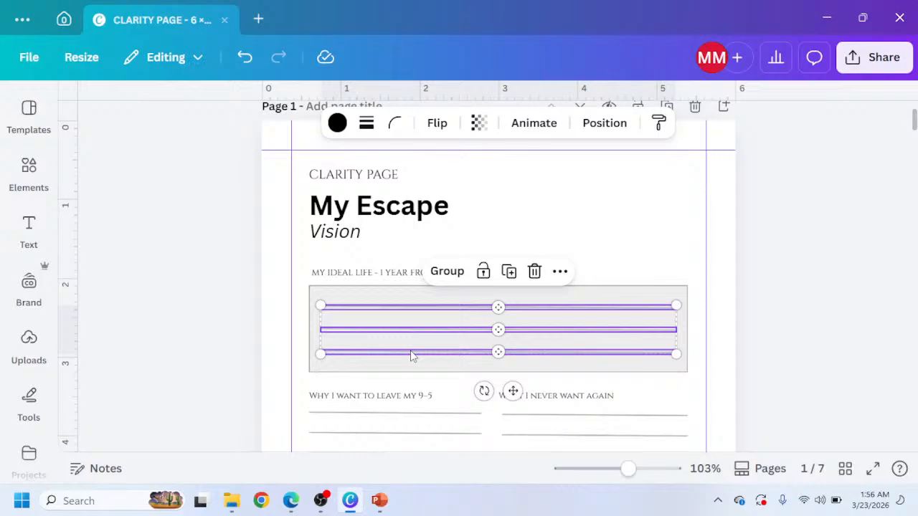
{"action": "scroll", "coordinate": [406, 387], "scroll_direction": "down", "scroll_amount": 3}
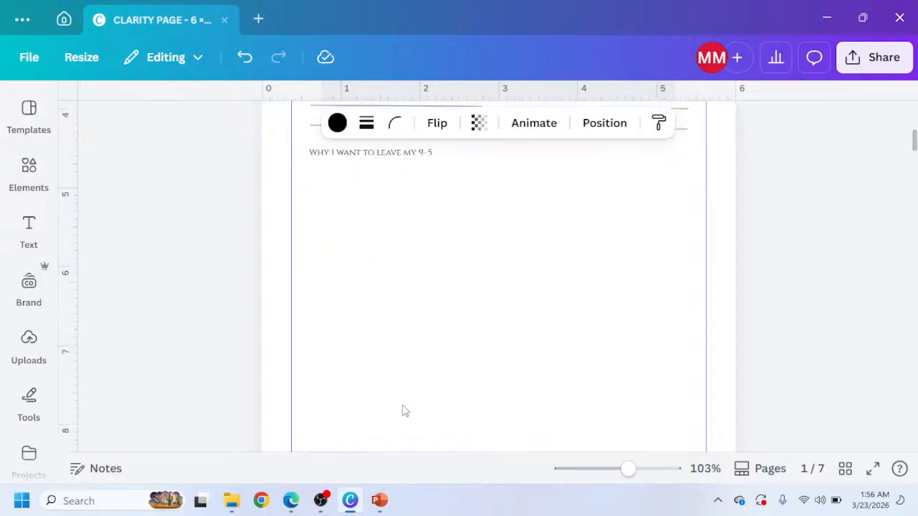
{"action": "scroll", "coordinate": [348, 280], "scroll_direction": "up", "scroll_amount": 1}
{"action": "left_click", "coordinate": [358, 345]}
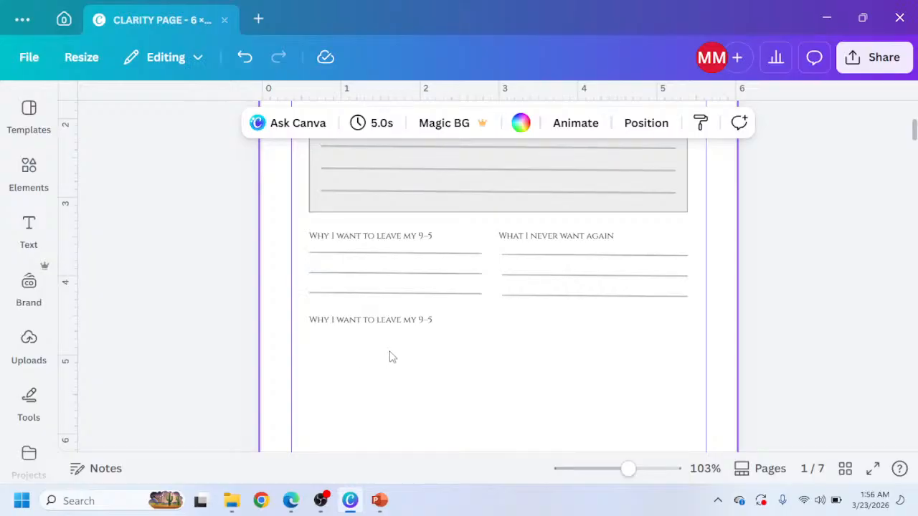
{"action": "key", "text": "ctrl+v"}
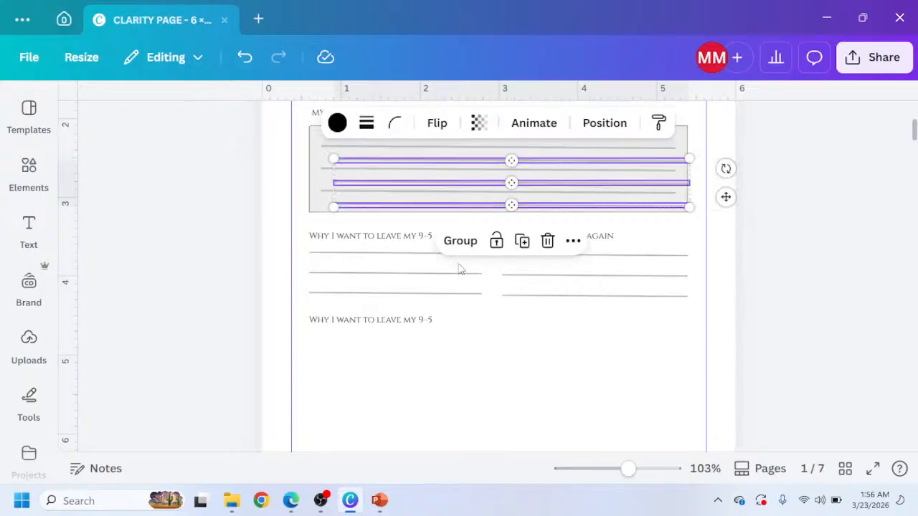
{"action": "left_click_drag", "start_coordinate": [728, 197], "coordinate": [703, 374]}
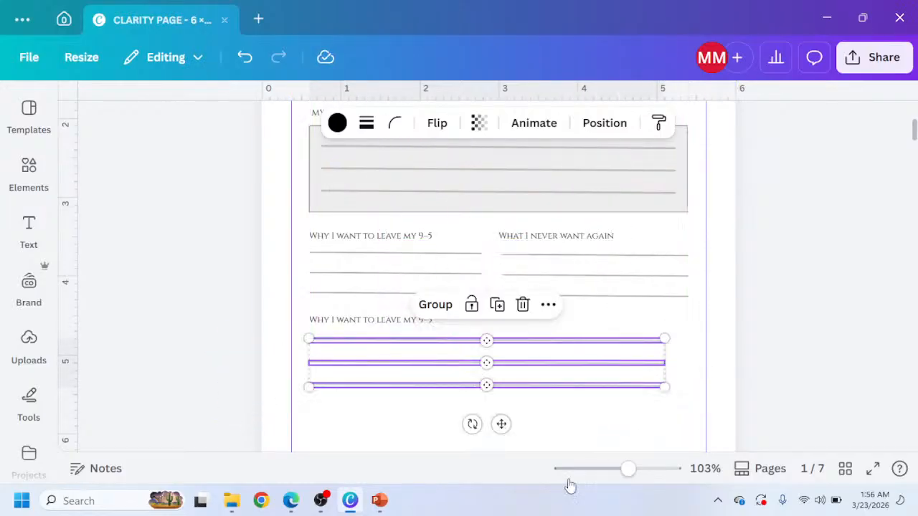
Check the Freedom Looks Like section in the Claude preview, then stretch the pasted lines to the full content width.
{"action": "left_click", "coordinate": [291, 501]}
{"action": "scroll", "coordinate": [309, 239], "scroll_direction": "up", "scroll_amount": 2}
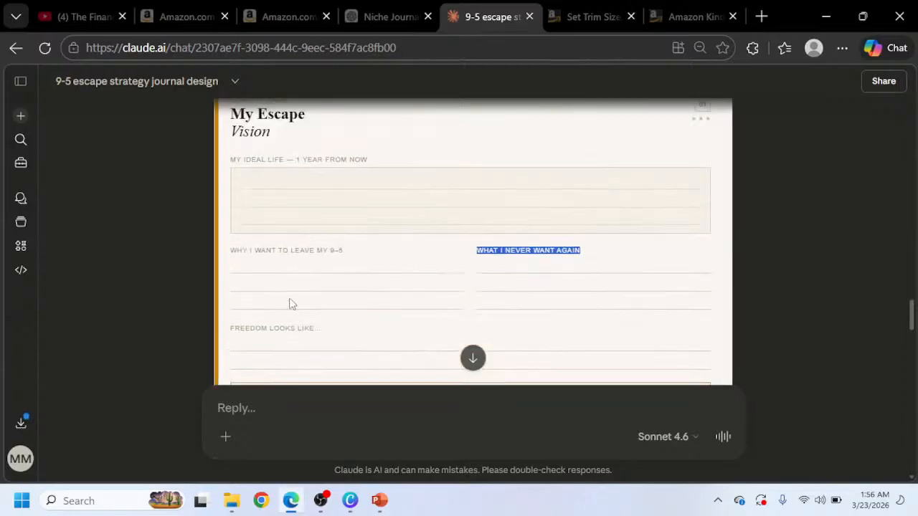
{"action": "scroll", "coordinate": [259, 350], "scroll_direction": "down", "scroll_amount": 1}
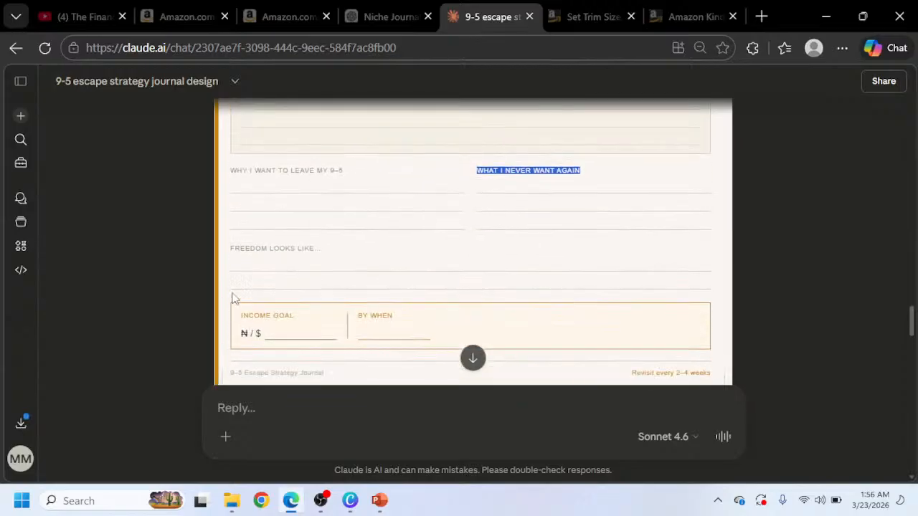
{"action": "scroll", "coordinate": [406, 275], "scroll_direction": "up", "scroll_amount": 1}
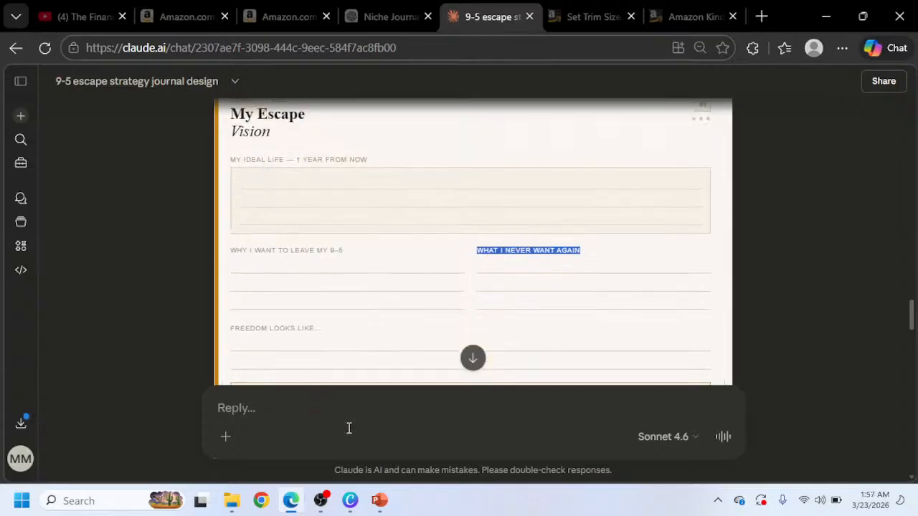
{"action": "left_click", "coordinate": [351, 502]}
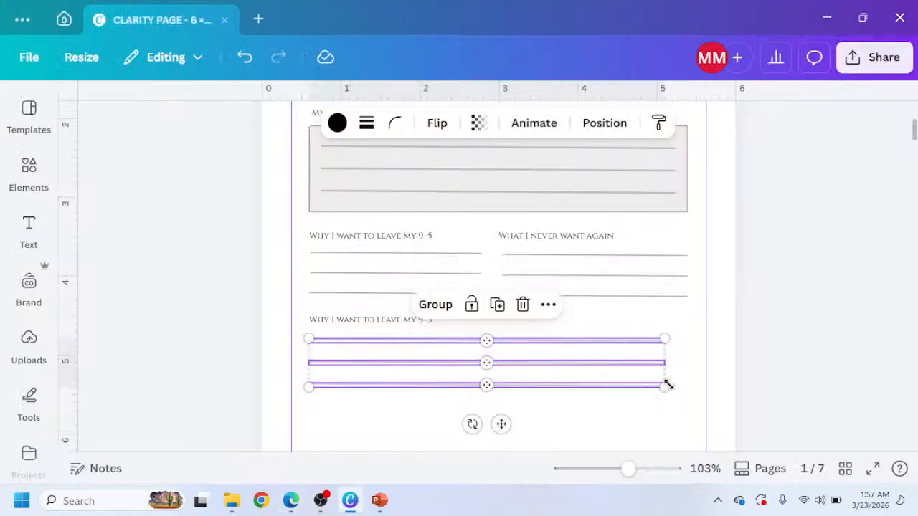
{"action": "left_click_drag", "start_coordinate": [666, 387], "coordinate": [688, 390]}
{"action": "left_click", "coordinate": [769, 354]}
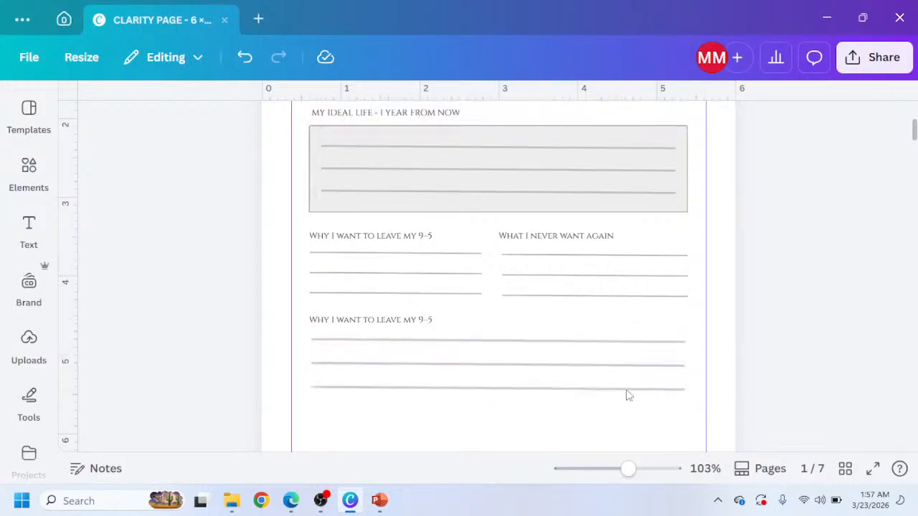
Inspect the page's line sections at higher zoom and undo the last accidental change.
{"action": "scroll", "coordinate": [439, 390], "scroll_direction": "up", "scroll_amount": 5, "text": "ctrl"}
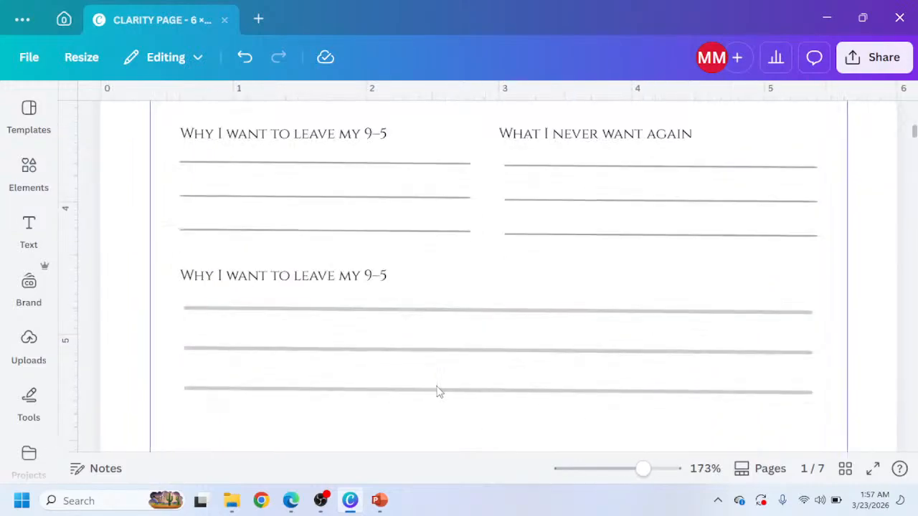
{"action": "scroll", "coordinate": [423, 372], "scroll_direction": "up", "scroll_amount": 5}
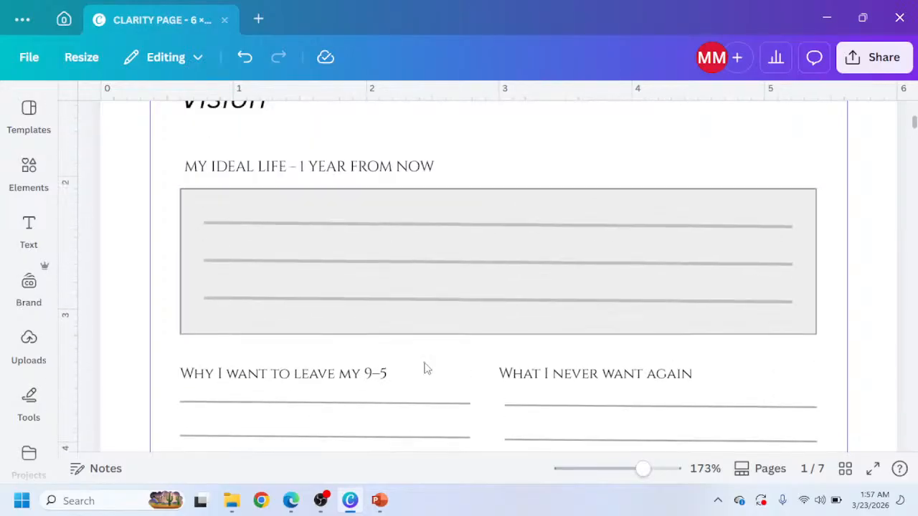
{"action": "left_click", "coordinate": [440, 226]}
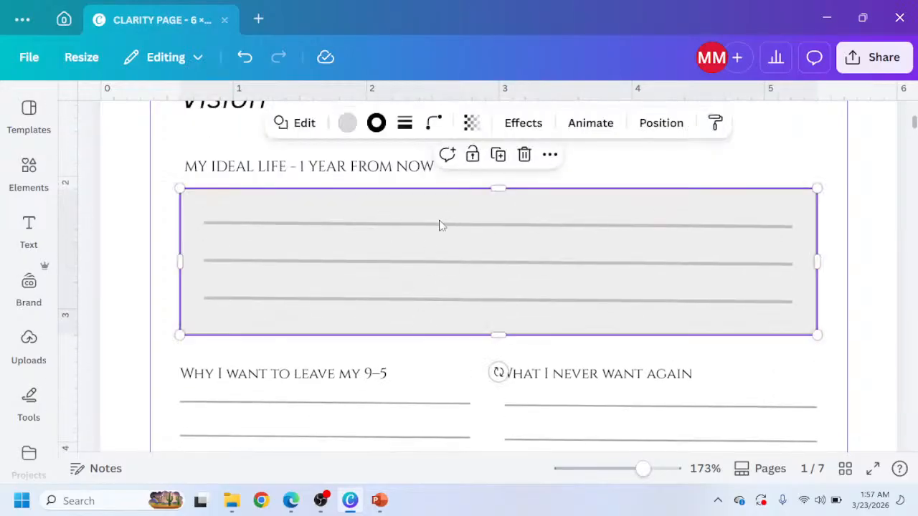
{"action": "left_click", "coordinate": [394, 406]}
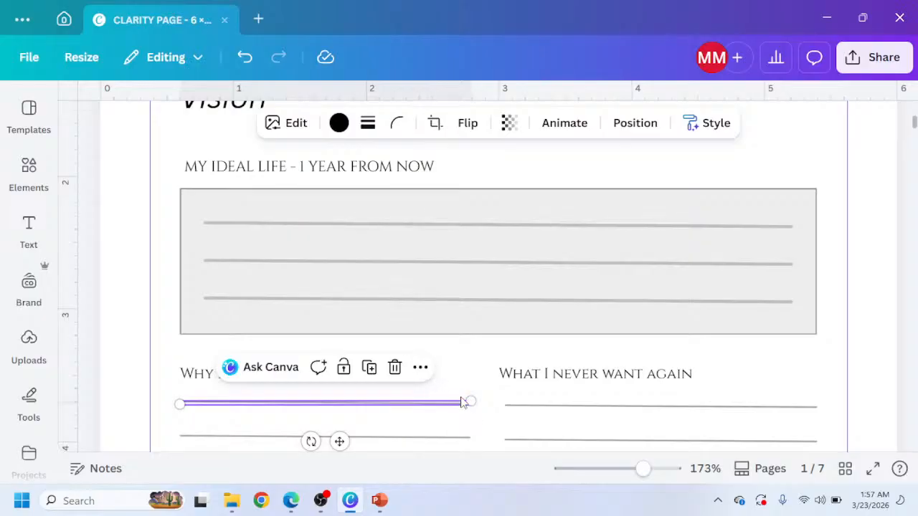
{"action": "scroll", "coordinate": [463, 386], "scroll_direction": "down", "scroll_amount": 5}
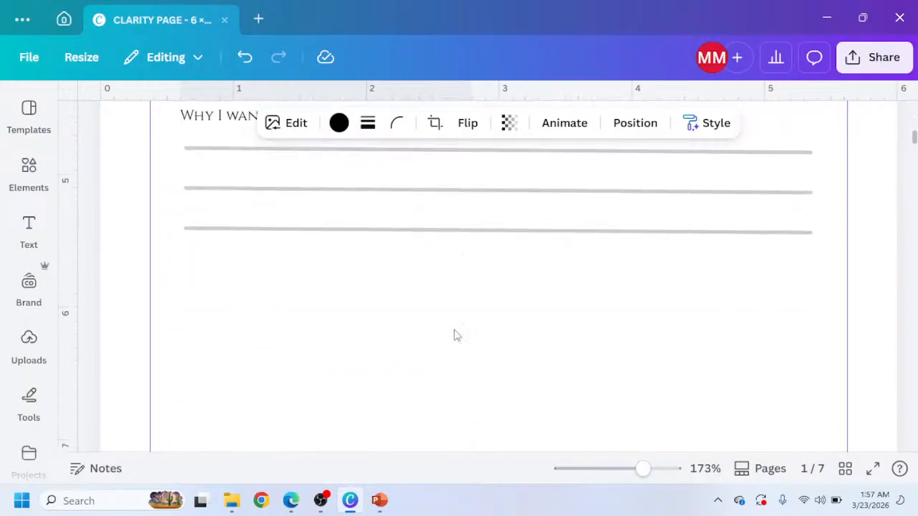
{"action": "scroll", "coordinate": [454, 335], "scroll_direction": "up", "scroll_amount": 2}
{"action": "scroll", "coordinate": [445, 310], "scroll_direction": "up", "scroll_amount": 5}
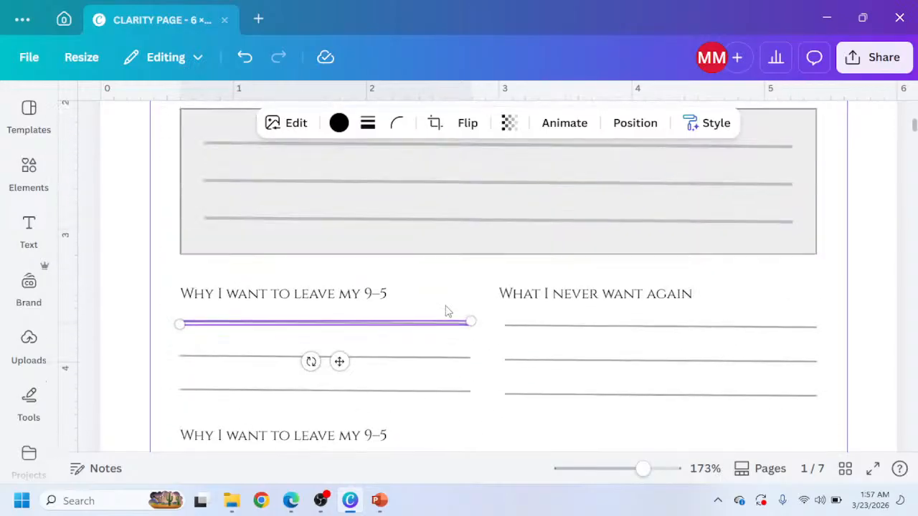
{"action": "key", "text": "ctrl+z"}
{"action": "scroll", "coordinate": [387, 330], "scroll_direction": "down", "scroll_amount": 4}
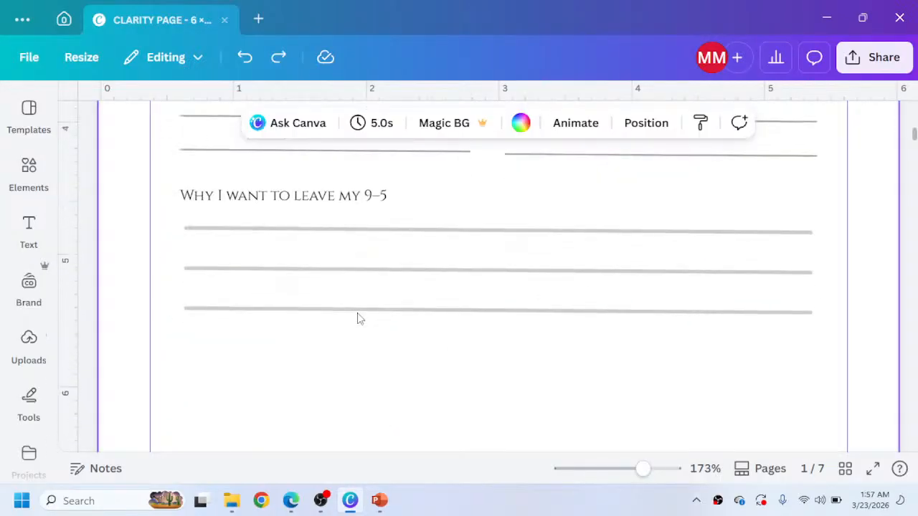
Try nudging the middle line under the new label up and back down.
{"action": "left_click", "coordinate": [279, 231]}
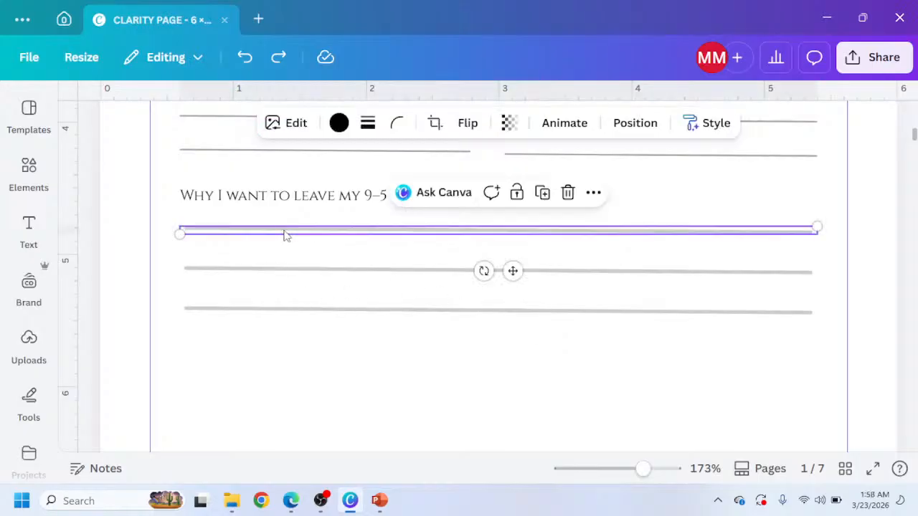
{"action": "left_click", "coordinate": [353, 274]}
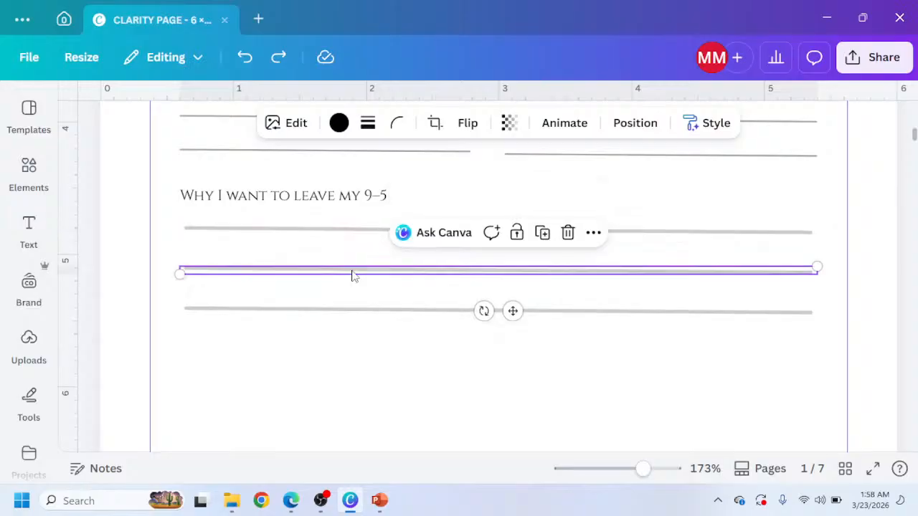
{"action": "key", "text": "Up"}
{"action": "key", "text": "Up"}
{"action": "key", "text": "Up"}
{"action": "key", "text": "Up"}
{"action": "key", "text": "Up"}
{"action": "key", "text": "Up"}
{"action": "key", "text": "Up"}
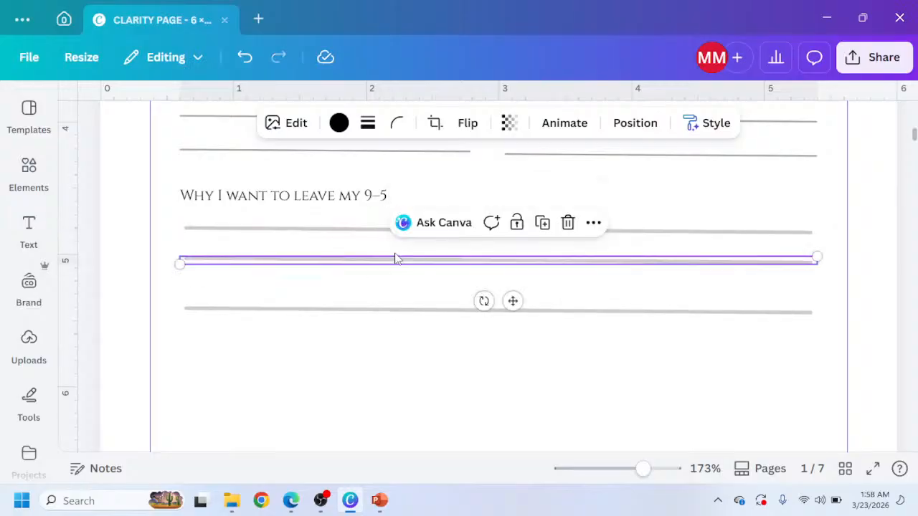
{"action": "key", "text": "Down"}
{"action": "key", "text": "Down"}
{"action": "key", "text": "Down"}
{"action": "key", "text": "Down"}
{"action": "key", "text": "Down"}
{"action": "key", "text": "Down"}
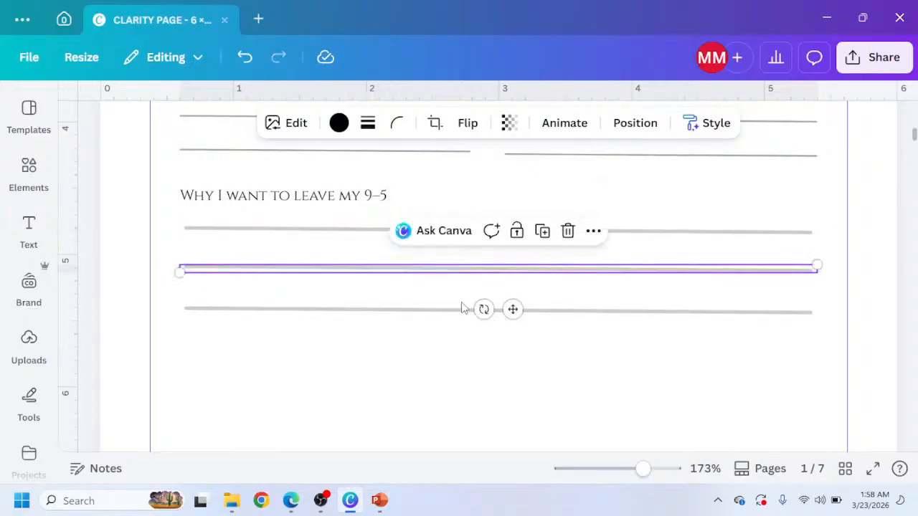
Nudge the bottom line under the new label upward so the three lines are evenly spaced.
{"action": "left_click", "coordinate": [362, 311]}
{"action": "key", "text": "Up"}
{"action": "key", "text": "Up"}
{"action": "key", "text": "Up"}
{"action": "key", "text": "Up"}
{"action": "key", "text": "Up"}
{"action": "key", "text": "Up"}
{"action": "key", "text": "Down"}
{"action": "key", "text": "Down"}
{"action": "key", "text": "Down"}
{"action": "key", "text": "Down"}
{"action": "key", "text": "Down"}
{"action": "key", "text": "Down"}
{"action": "key", "text": "Down"}
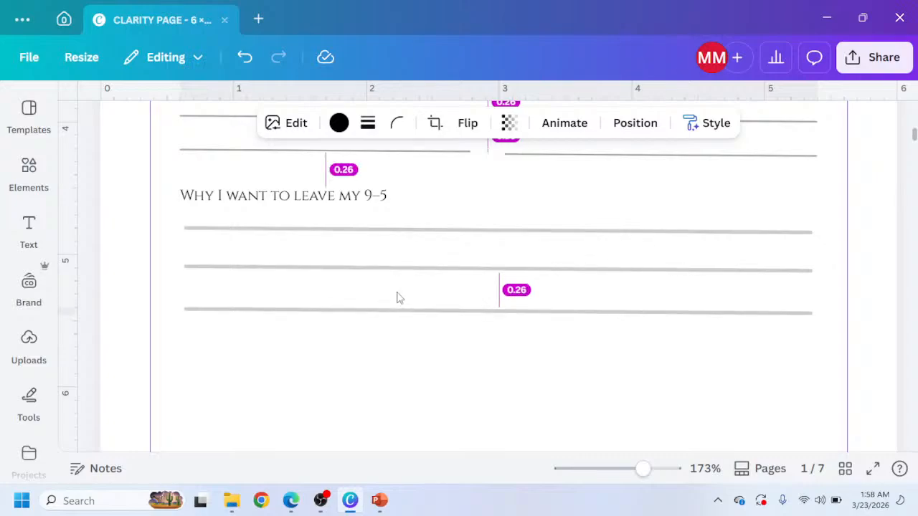
{"action": "key", "text": "Down"}
{"action": "key", "text": "Down"}
{"action": "key", "text": "Down"}
{"action": "key", "text": "Down"}
{"action": "key", "text": "Down"}
{"action": "key", "text": "Up"}
{"action": "key", "text": "Up"}
{"action": "key", "text": "Up"}
{"action": "key", "text": "Up"}
{"action": "key", "text": "Up"}
{"action": "key", "text": "Up"}
{"action": "key", "text": "Up"}
{"action": "key", "text": "Up"}
{"action": "key", "text": "Up"}
{"action": "key", "text": "Up"}
{"action": "key", "text": "Up"}
{"action": "key", "text": "Up"}
{"action": "key", "text": "Up"}
{"action": "key", "text": "Up"}
{"action": "key", "text": "Up"}
{"action": "key", "text": "Up"}
{"action": "key", "text": "Up"}
{"action": "key", "text": "Up"}
{"action": "key", "text": "Up"}
{"action": "key", "text": "Up"}
{"action": "key", "text": "Up"}
{"action": "key", "text": "Up"}
{"action": "key", "text": "Up"}
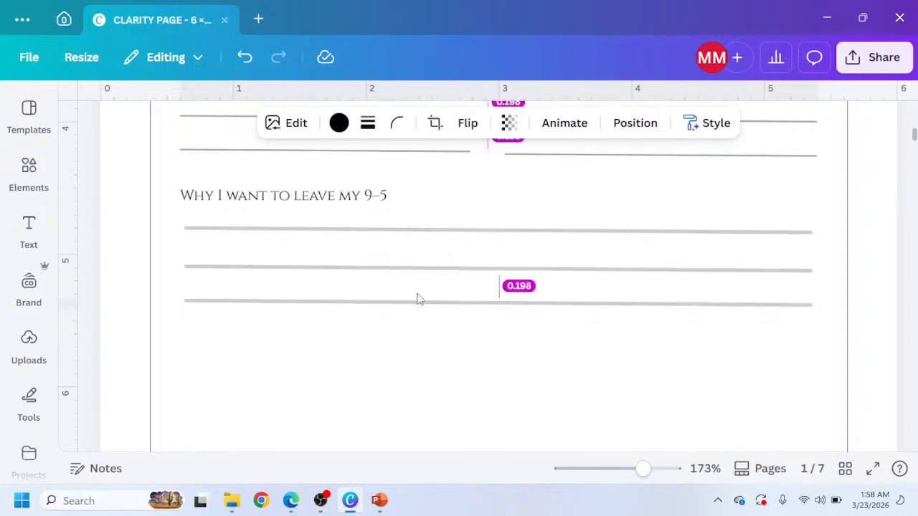
Nudge the bottom line under the second 'Why I want to leave my 9–5' label downward to widen its spacing.
{"action": "key", "text": "Down"}
{"action": "key", "text": "Down"}
{"action": "key", "text": "Down"}
{"action": "key", "text": "Down"}
{"action": "key", "text": "Down"}
{"action": "key", "text": "Down"}
{"action": "key", "text": "Down"}
{"action": "key", "text": "Down"}
{"action": "key", "text": "Down"}
{"action": "key", "text": "Down"}
{"action": "key", "text": "Down"}
{"action": "key", "text": "Down"}
{"action": "key", "text": "Down"}
{"action": "scroll", "coordinate": [483, 299], "scroll_direction": "up", "scroll_amount": 1}
{"action": "key", "text": "Down"}
{"action": "key", "text": "Down"}
{"action": "key", "text": "Down"}
{"action": "key", "text": "Down"}
{"action": "key", "text": "Down"}
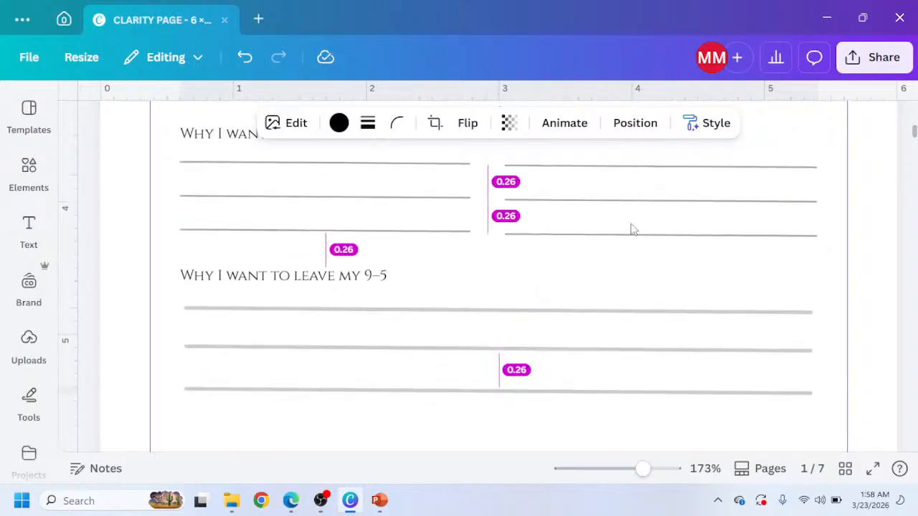
{"action": "key", "text": "Up"}
{"action": "key", "text": "Up"}
{"action": "key", "text": "Up"}
{"action": "key", "text": "Up"}
{"action": "key", "text": "Up"}
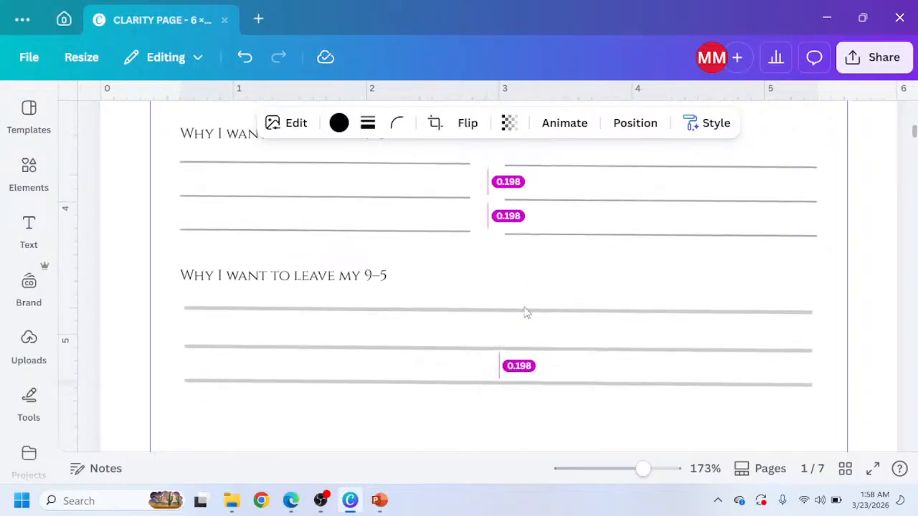
{"action": "key", "text": "Down"}
{"action": "key", "text": "Down"}
{"action": "key", "text": "Down"}
{"action": "key", "text": "Down"}
{"action": "key", "text": "Down"}
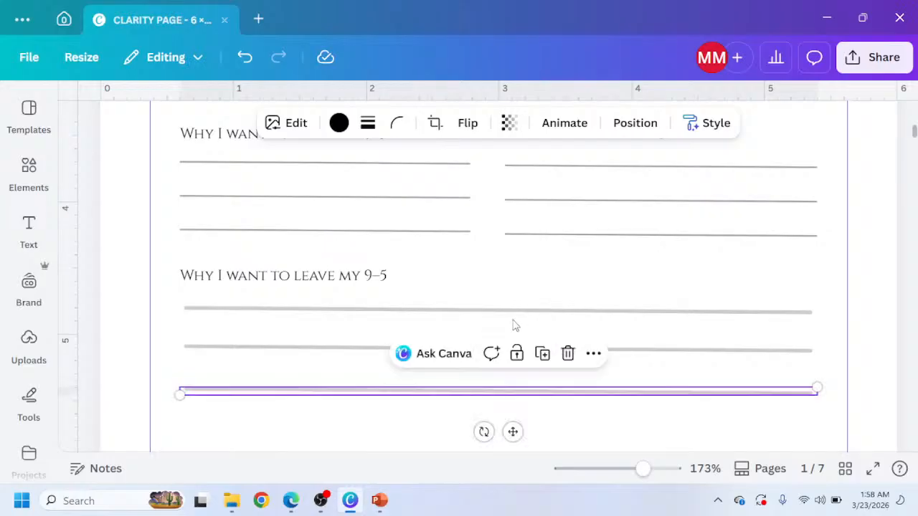
Fine-tune the middle and bottom lines under that label so the three lines are evenly spaced.
{"action": "left_click", "coordinate": [325, 357]}
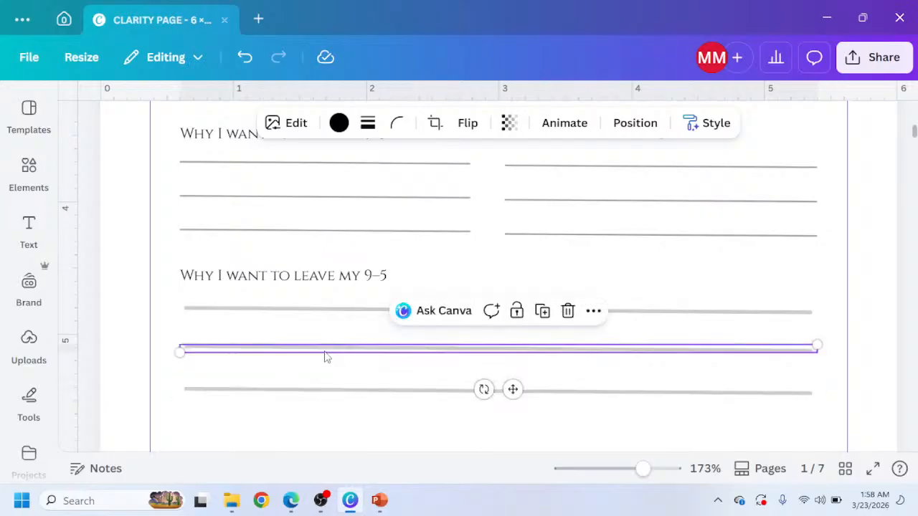
{"action": "key", "text": "Up"}
{"action": "key", "text": "Up"}
{"action": "key", "text": "Up"}
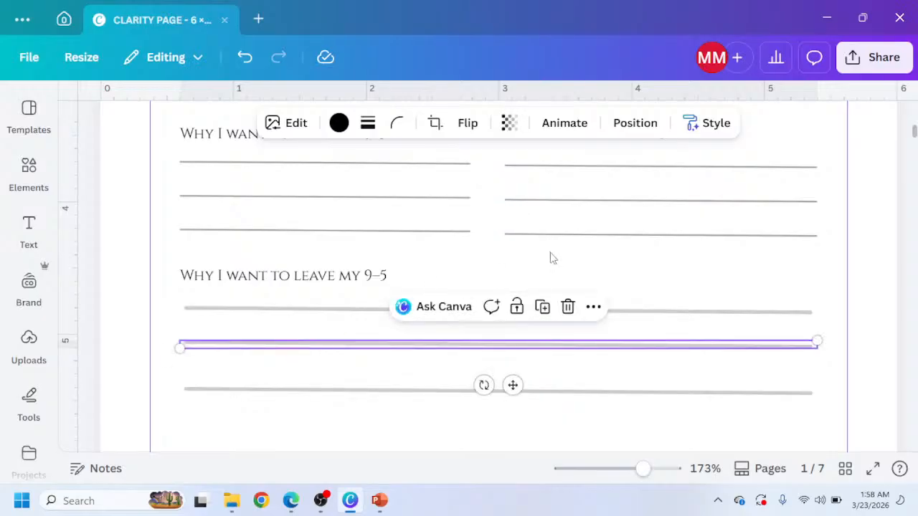
{"action": "scroll", "coordinate": [551, 258], "scroll_direction": "down", "scroll_amount": 3}
{"action": "scroll", "coordinate": [549, 260], "scroll_direction": "up", "scroll_amount": 2}
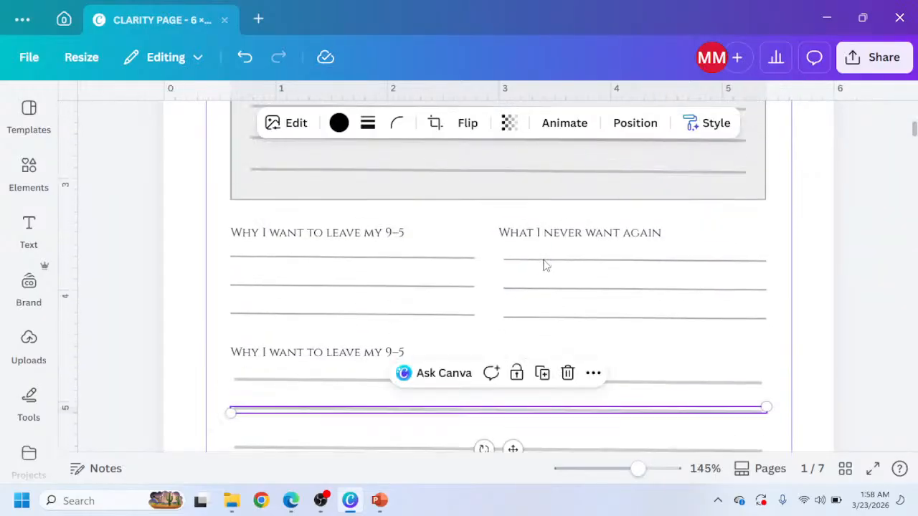
{"action": "key", "text": "Up"}
{"action": "key", "text": "Down"}
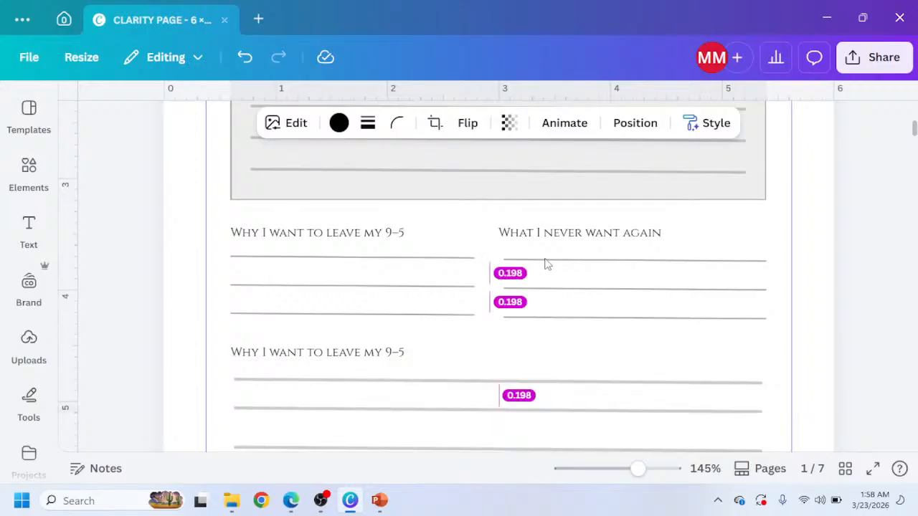
{"action": "key", "text": "Down"}
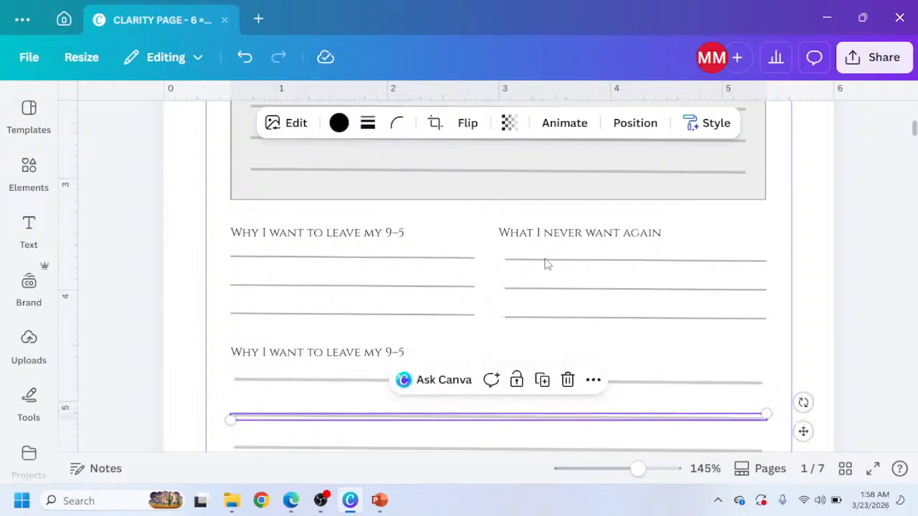
{"action": "scroll", "coordinate": [459, 380], "scroll_direction": "down", "scroll_amount": 2}
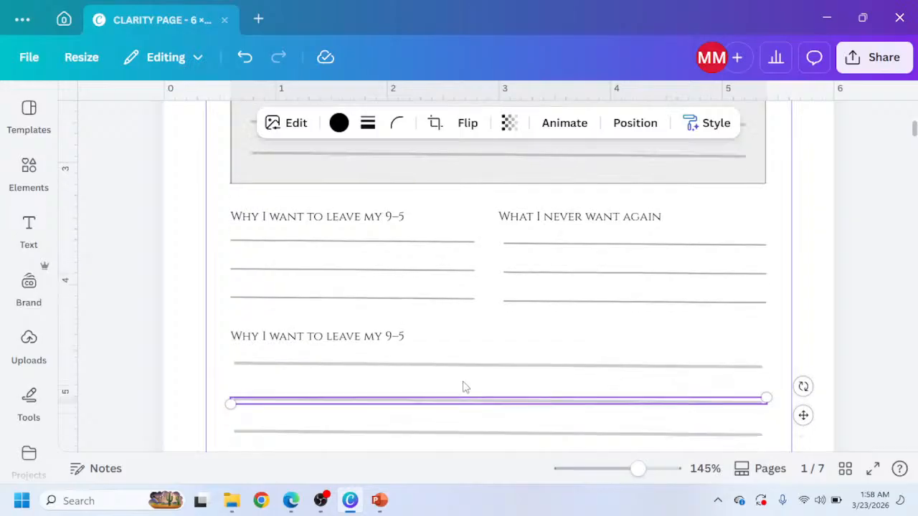
{"action": "left_click", "coordinate": [449, 370]}
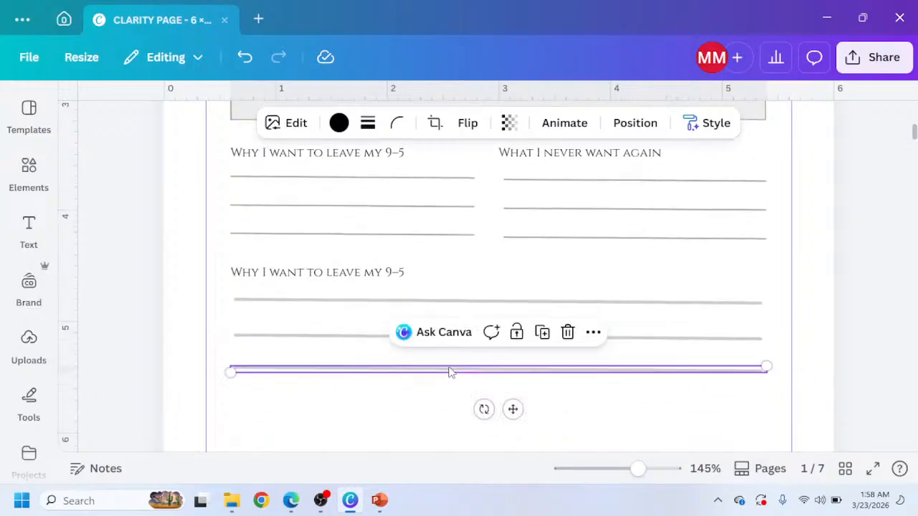
{"action": "key", "text": "Up"}
{"action": "key", "text": "Up"}
{"action": "key", "text": "Up"}
{"action": "key", "text": "Up"}
{"action": "key", "text": "Down"}
{"action": "key", "text": "Down"}
{"action": "key", "text": "Down"}
{"action": "key", "text": "Down"}
{"action": "left_click", "coordinate": [415, 392]}
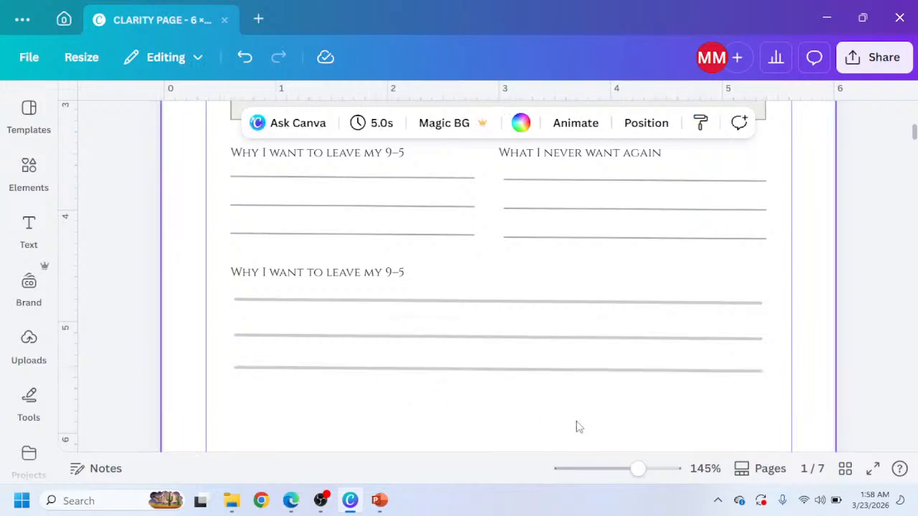
Review the Freedom Looks Like and Income Goal / By When sections of the My Escape Vision page in the Claude preview.
{"action": "left_click", "coordinate": [291, 500]}
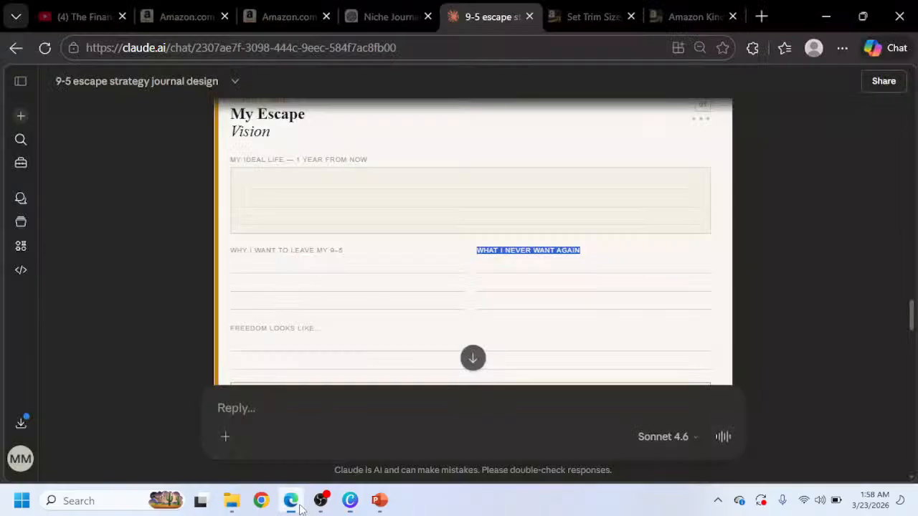
{"action": "scroll", "coordinate": [371, 337], "scroll_direction": "down", "scroll_amount": 1}
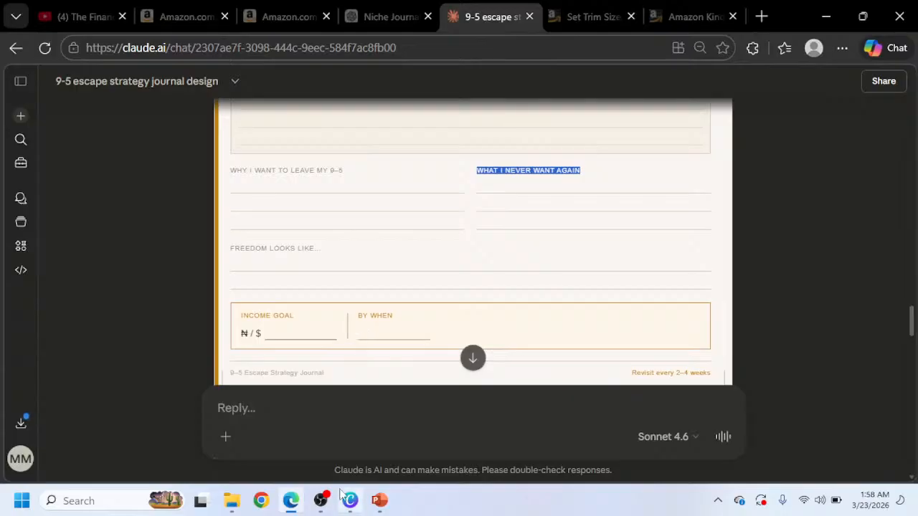
{"action": "scroll", "coordinate": [395, 362], "scroll_direction": "down", "scroll_amount": 1}
{"action": "scroll", "coordinate": [395, 362], "scroll_direction": "down", "scroll_amount": 1}
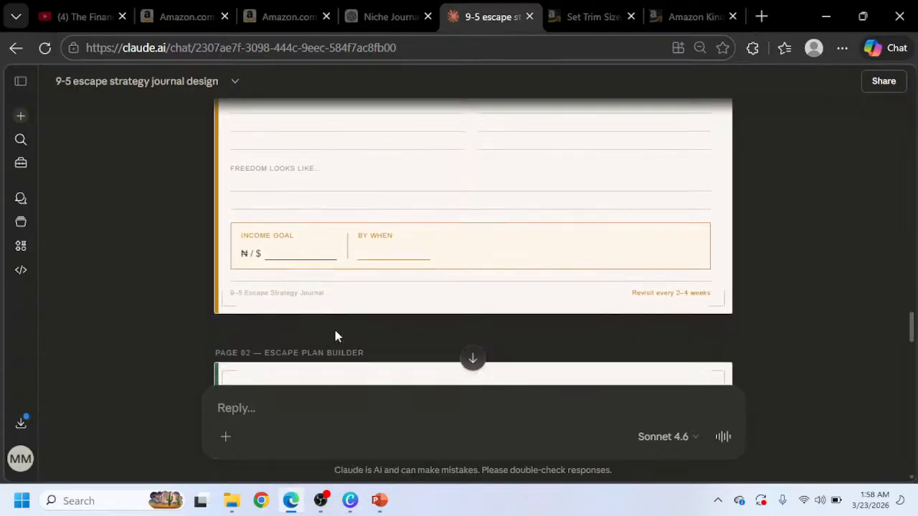
{"action": "mouse_move", "coordinate": [354, 502]}
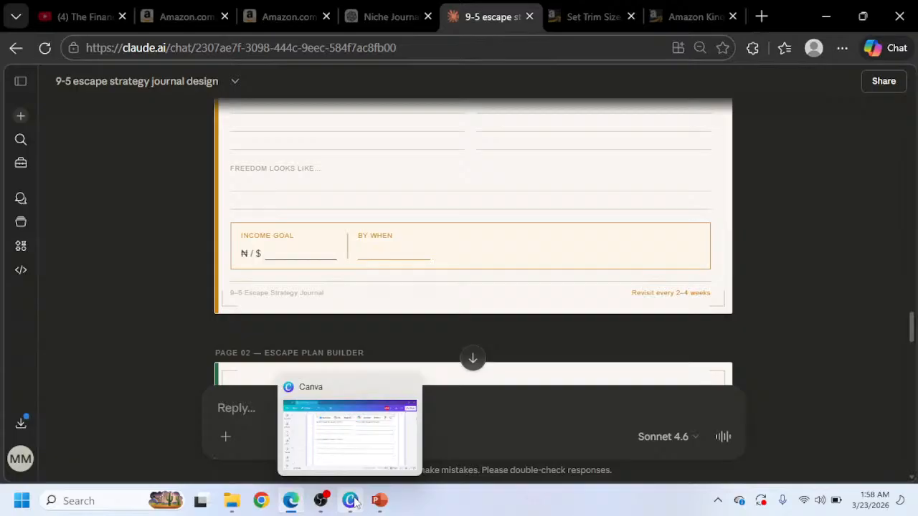
{"action": "scroll", "coordinate": [327, 261], "scroll_direction": "up", "scroll_amount": 3}
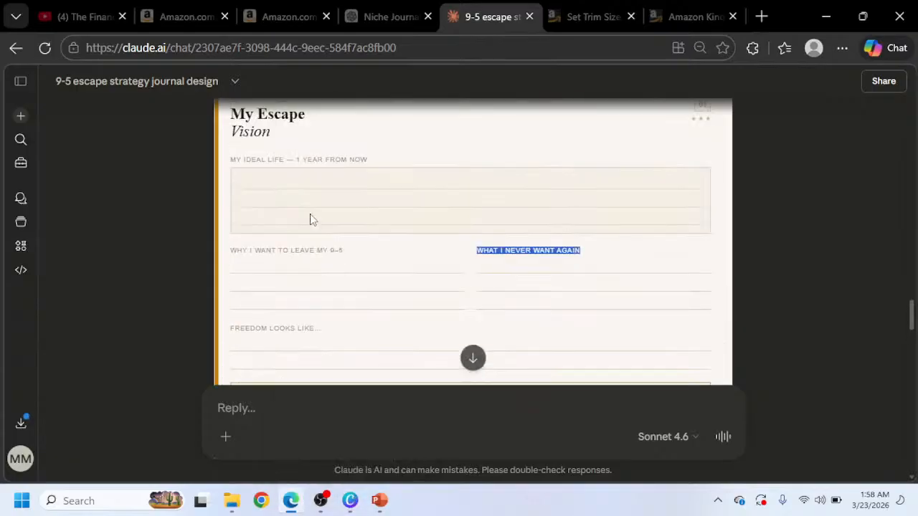
{"action": "scroll", "coordinate": [304, 287], "scroll_direction": "down", "scroll_amount": 2}
{"action": "scroll", "coordinate": [300, 320], "scroll_direction": "down", "scroll_amount": 4}
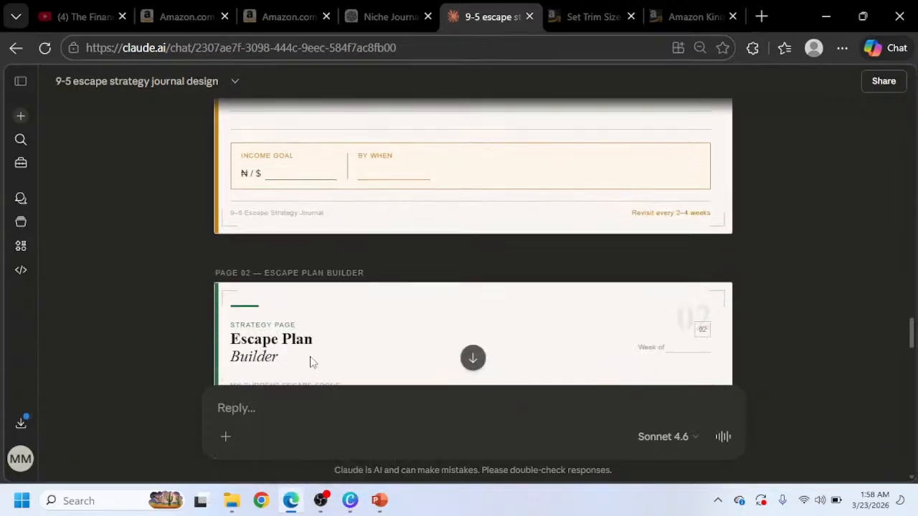
{"action": "left_click", "coordinate": [350, 500]}
Duplicate the gray Ideal Life box and place the copy below the lines of the second 'Why I want to leave my 9–5' section.
{"action": "scroll", "coordinate": [378, 344], "scroll_direction": "up", "scroll_amount": 3}
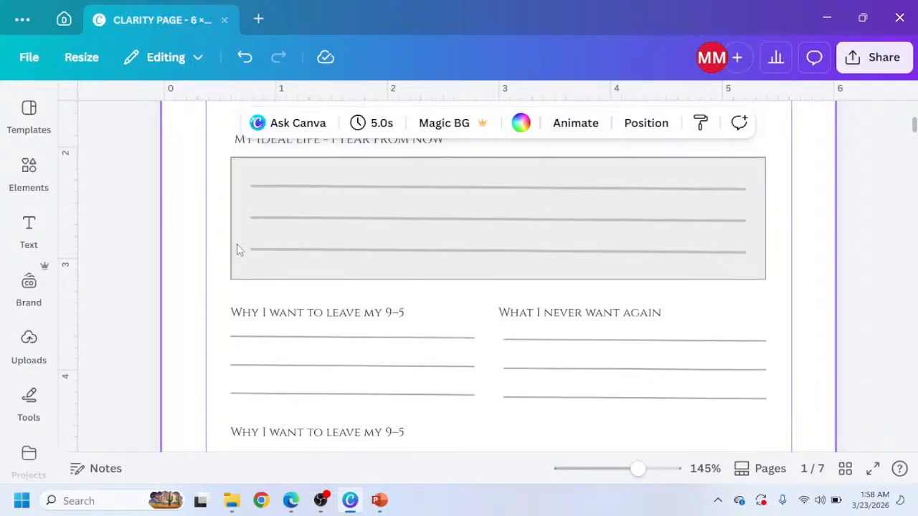
{"action": "left_click", "coordinate": [237, 244]}
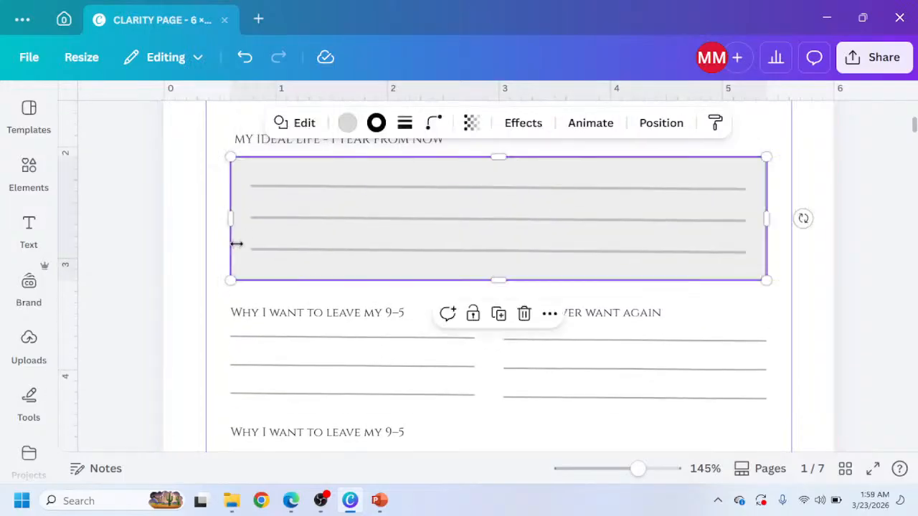
{"action": "key", "text": "ctrl+d"}
{"action": "left_click_drag", "start_coordinate": [333, 224], "coordinate": [307, 375]}
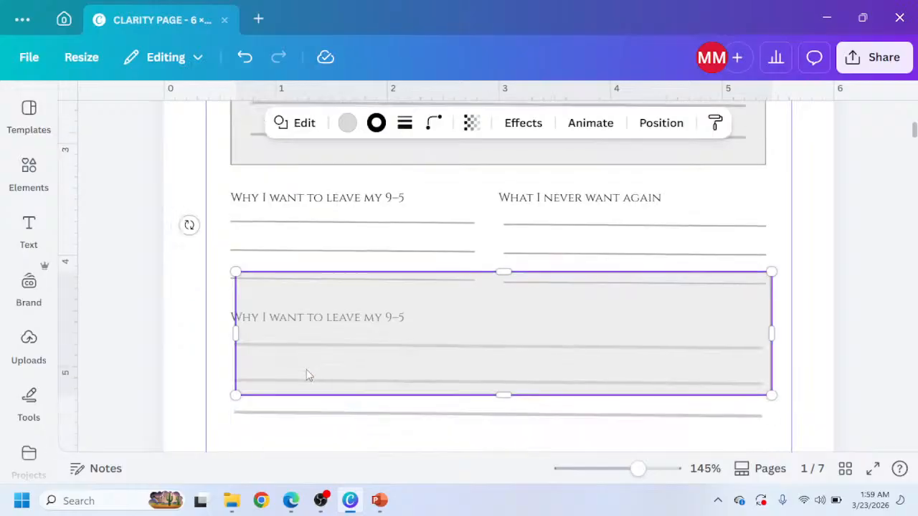
{"action": "scroll", "coordinate": [307, 375], "scroll_direction": "down", "scroll_amount": 1}
{"action": "left_click_drag", "start_coordinate": [332, 289], "coordinate": [329, 412]}
{"action": "scroll", "coordinate": [342, 386], "scroll_direction": "down", "scroll_amount": 5}
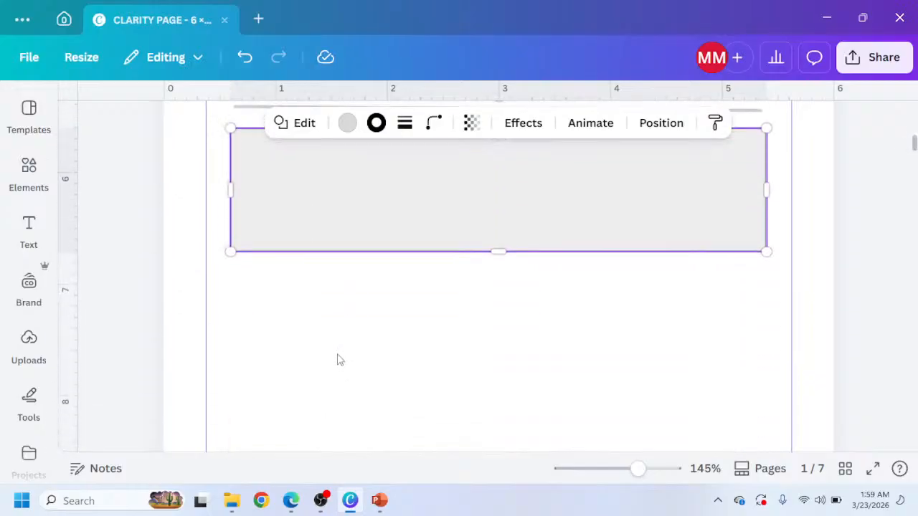
{"action": "scroll", "coordinate": [340, 360], "scroll_direction": "down", "scroll_amount": 1}
{"action": "scroll", "coordinate": [338, 361], "scroll_direction": "up", "scroll_amount": 4}
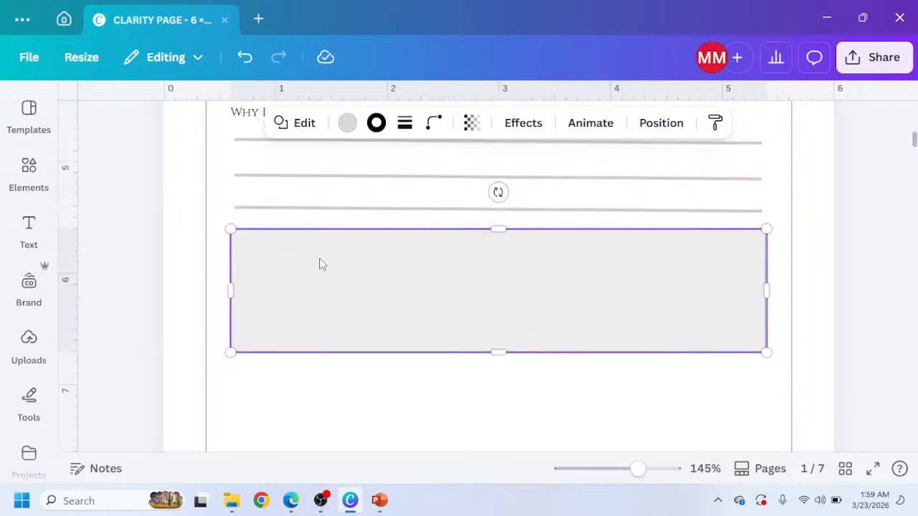
{"action": "mouse_move", "coordinate": [322, 264]}
{"action": "left_mouse_down"}
{"action": "mouse_move", "coordinate": [320, 284]}
{"action": "mouse_move", "coordinate": [321, 273]}
{"action": "left_mouse_up"}
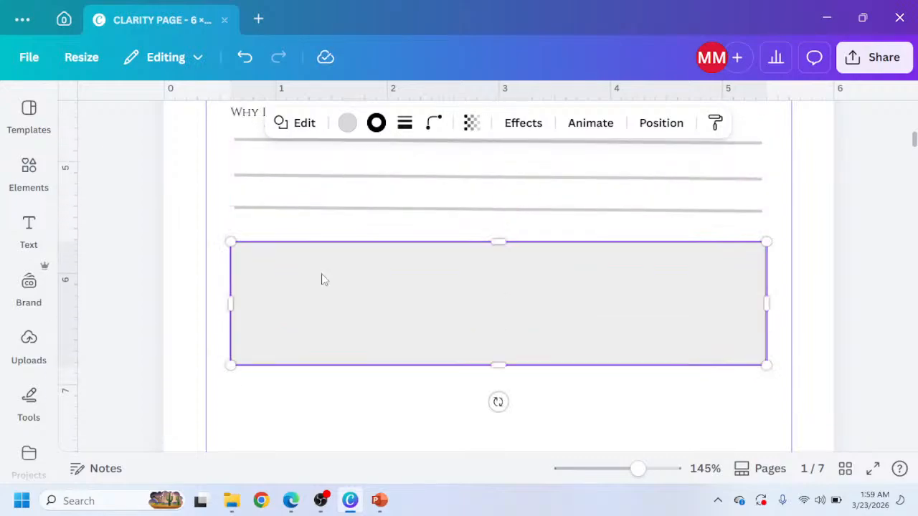
Set the copied box's border color to the dark gray default swatch.
{"action": "left_click", "coordinate": [348, 125]}
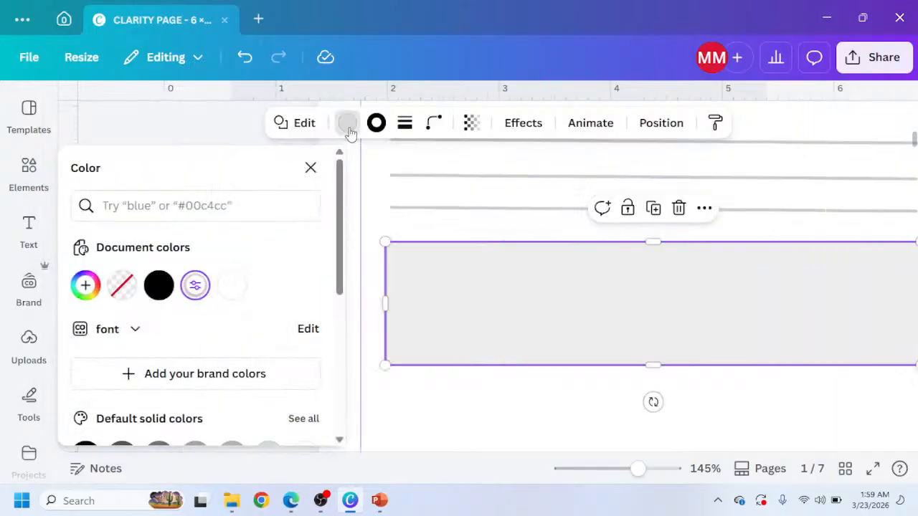
{"action": "left_click", "coordinate": [405, 122]}
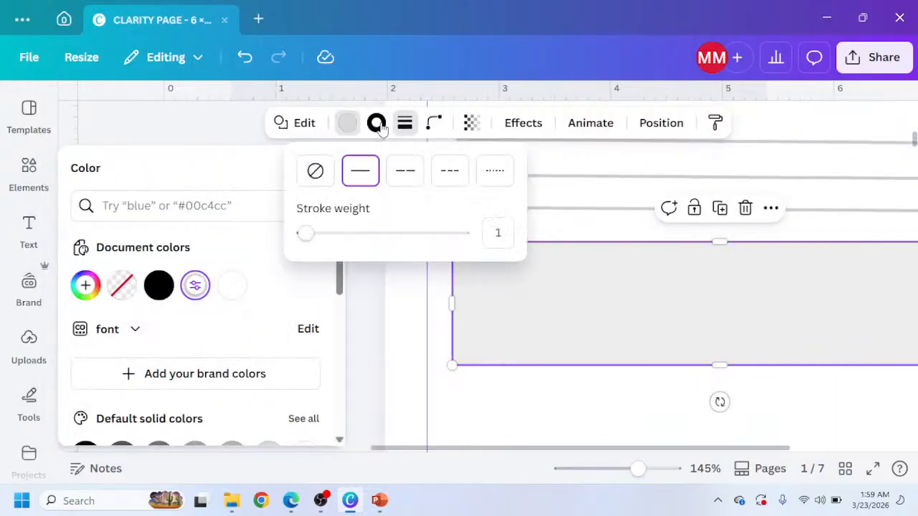
{"action": "left_click", "coordinate": [376, 123]}
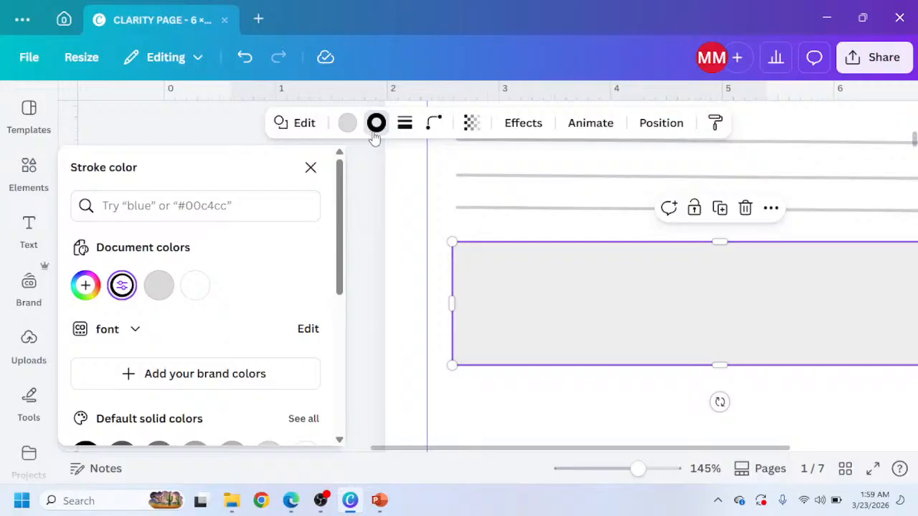
{"action": "scroll", "coordinate": [172, 330], "scroll_direction": "down", "scroll_amount": 2}
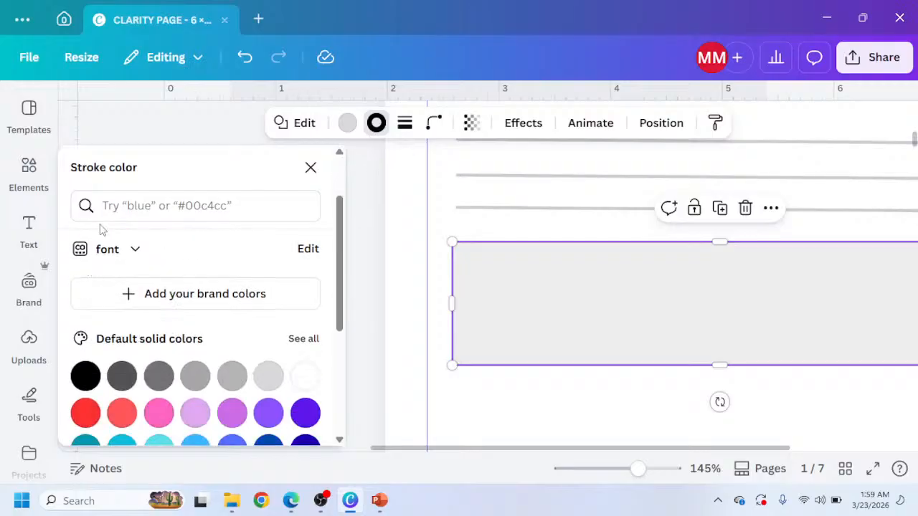
{"action": "scroll", "coordinate": [102, 248], "scroll_direction": "up", "scroll_amount": 2}
{"action": "left_click", "coordinate": [86, 285]}
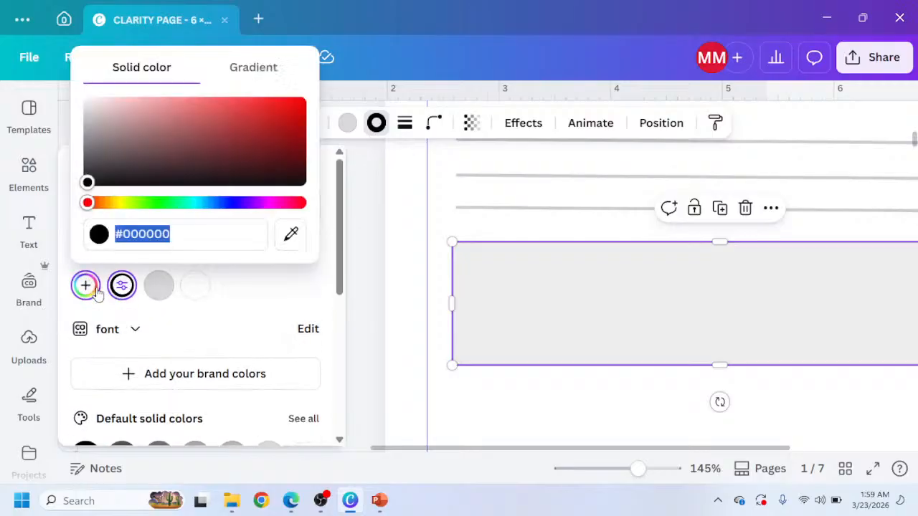
{"action": "scroll", "coordinate": [122, 358], "scroll_direction": "up", "scroll_amount": 3}
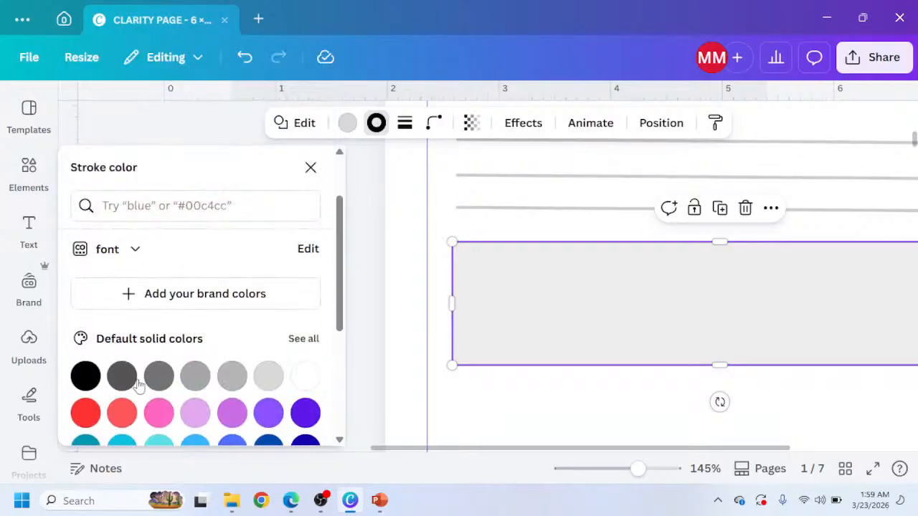
{"action": "left_click", "coordinate": [120, 377]}
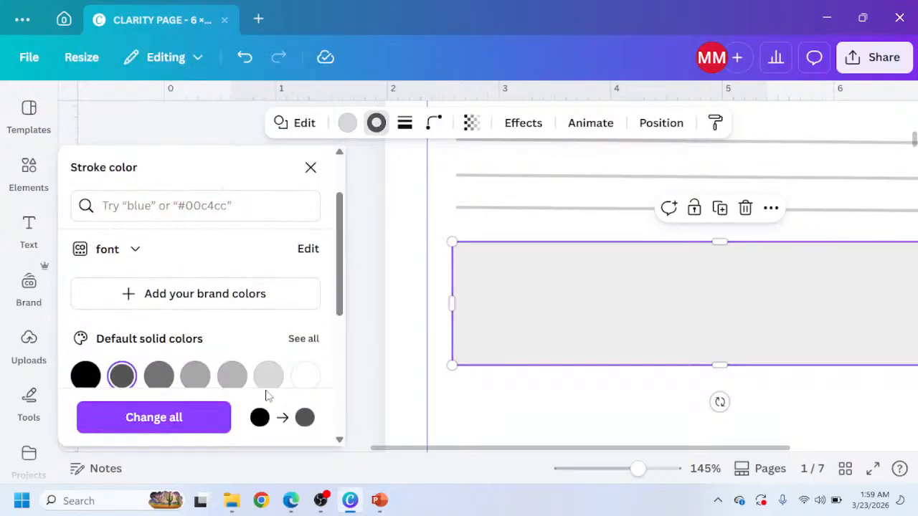
{"action": "left_click", "coordinate": [425, 409]}
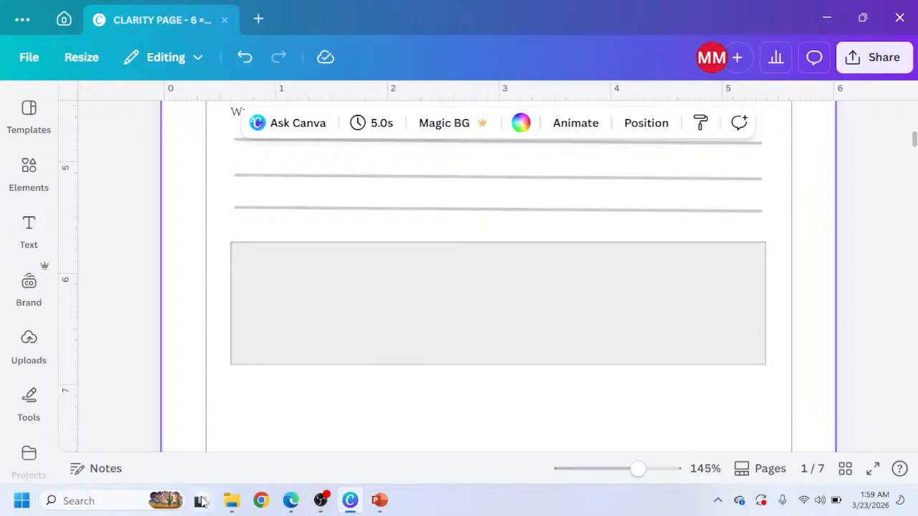
Duplicate the 'Why I want to leave my 9–5' label and move the copy into the new gray box.
{"action": "left_click", "coordinate": [292, 502]}
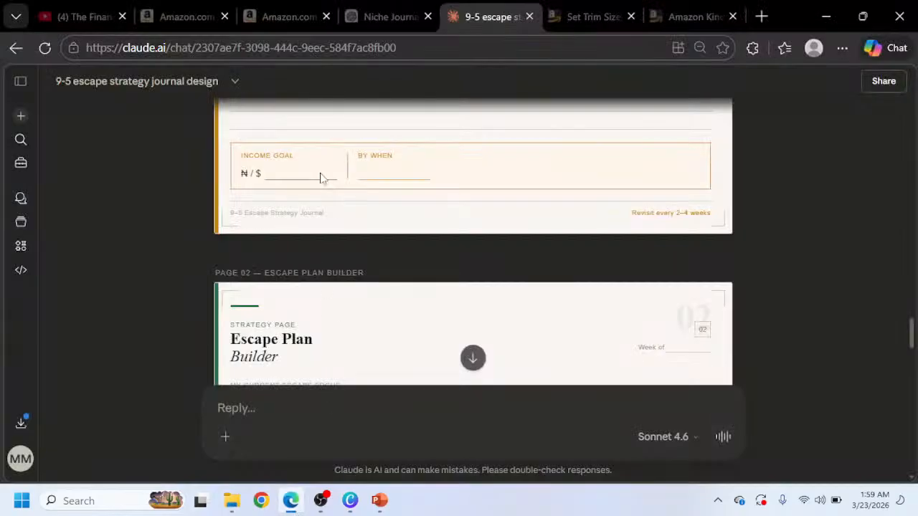
{"action": "left_click", "coordinate": [350, 500]}
{"action": "left_click", "coordinate": [292, 195]}
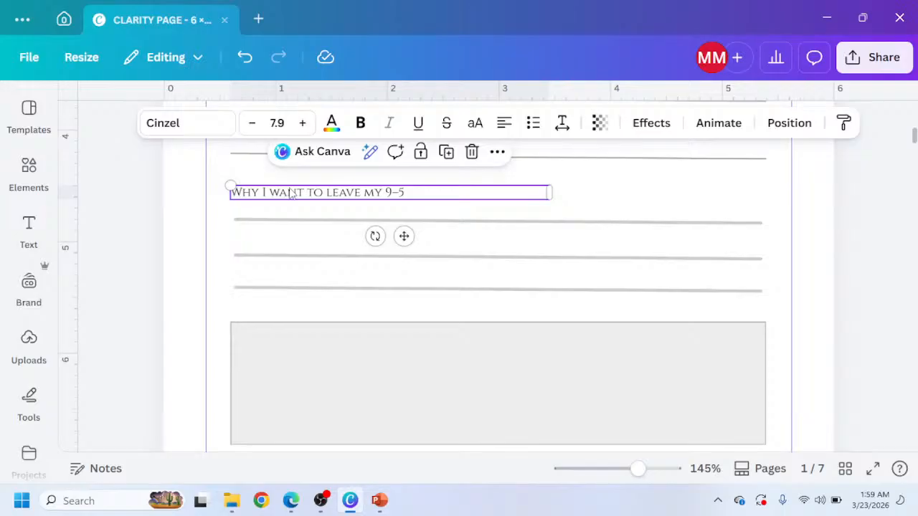
{"action": "key", "text": "ctrl+d"}
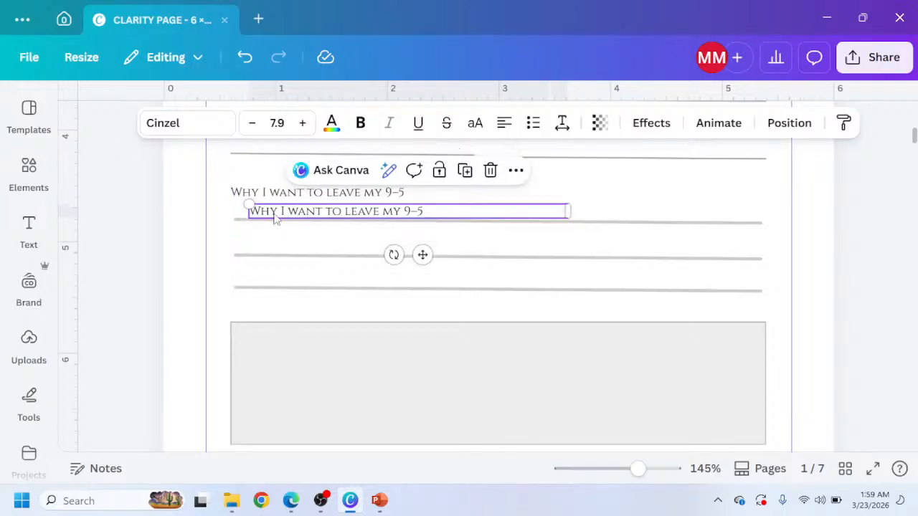
{"action": "left_click_drag", "start_coordinate": [280, 217], "coordinate": [276, 344]}
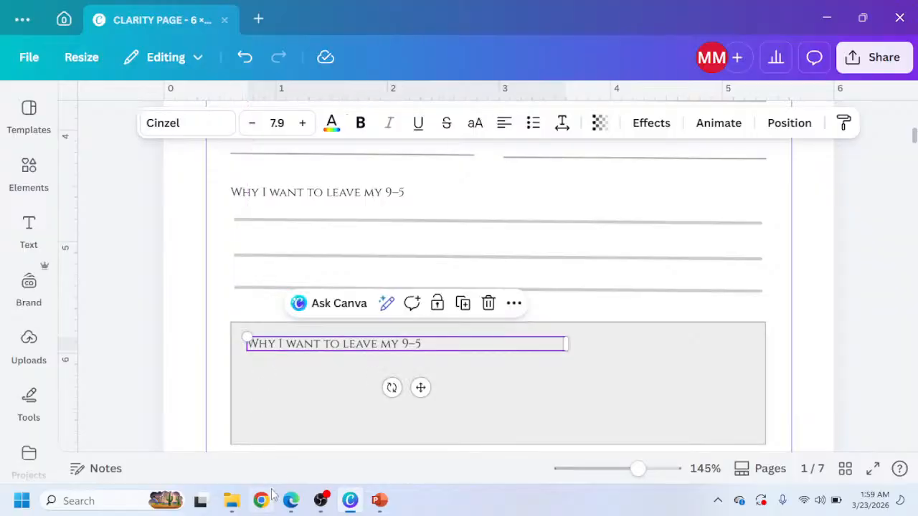
Copy the INCOME GOAL label from the Claude preview and paste it over the label text in the gray box.
{"action": "left_click", "coordinate": [290, 501]}
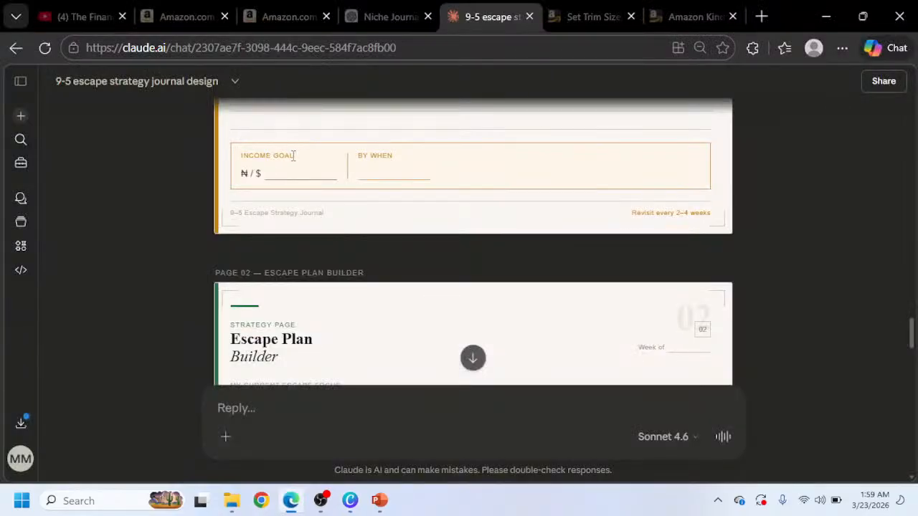
{"action": "left_click_drag", "start_coordinate": [293, 156], "coordinate": [238, 150]}
{"action": "key", "text": "ctrl+c"}
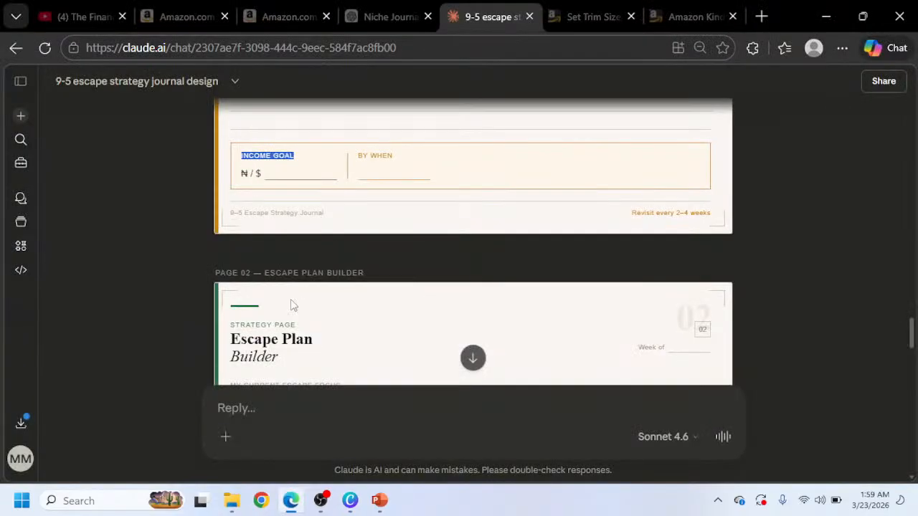
{"action": "left_click", "coordinate": [350, 500]}
{"action": "triple_click", "coordinate": [305, 345]}
{"action": "key", "text": "ctrl+v"}
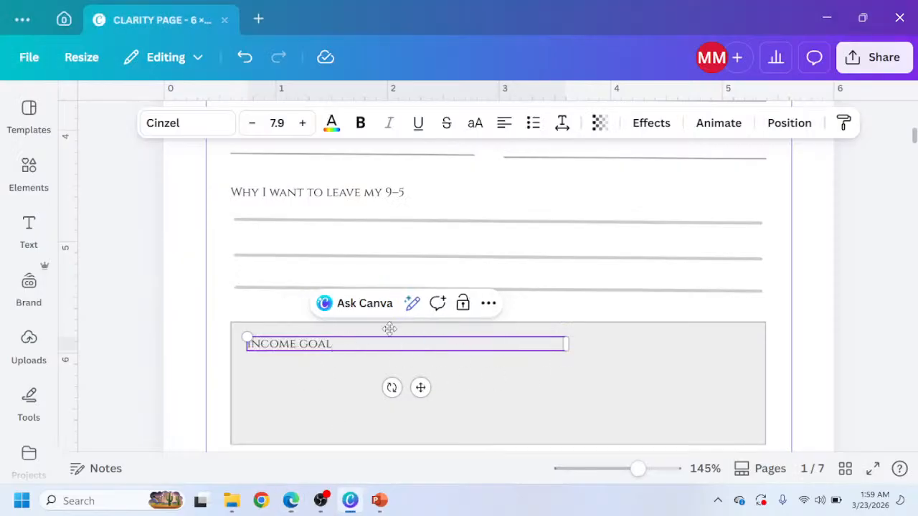
Duplicate the Income goal label, move the copy to the right inside the box, and change it to BY WHEN.
{"action": "left_click", "coordinate": [212, 342]}
{"action": "left_click", "coordinate": [284, 349]}
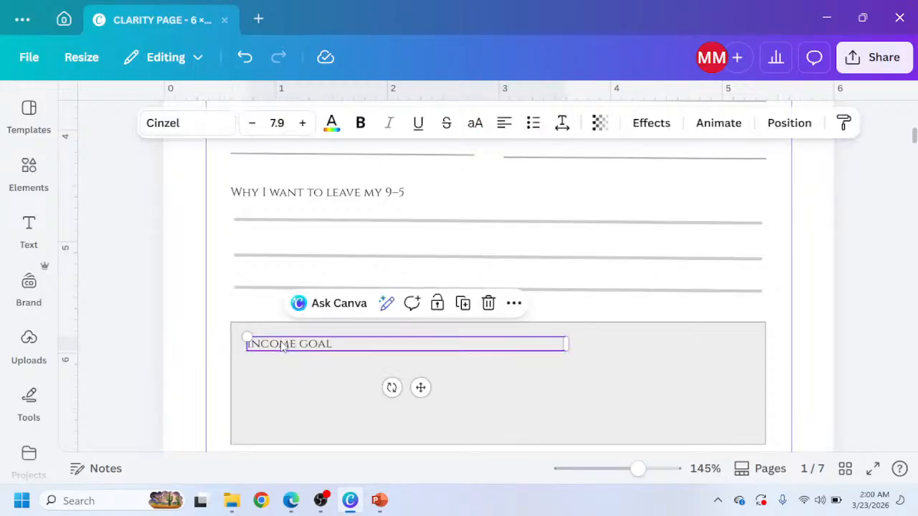
{"action": "key", "text": "ctrl+d"}
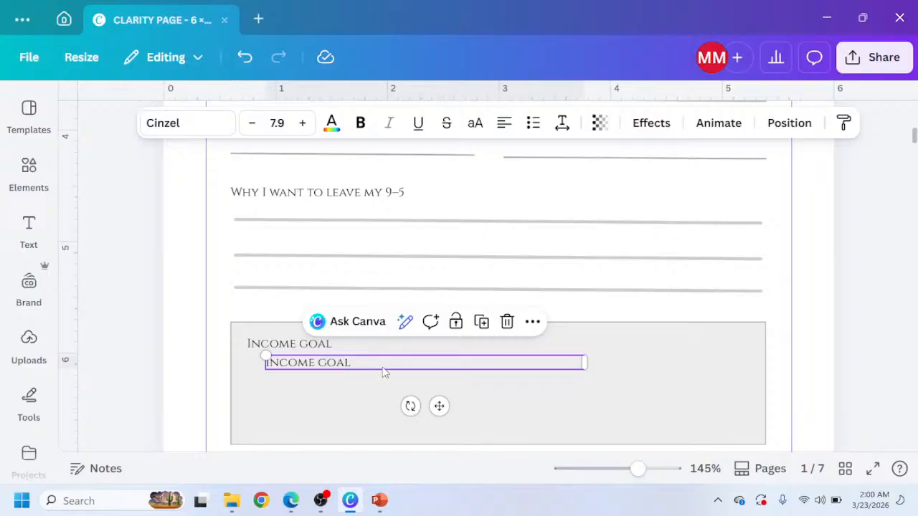
{"action": "left_click_drag", "start_coordinate": [384, 371], "coordinate": [522, 345]}
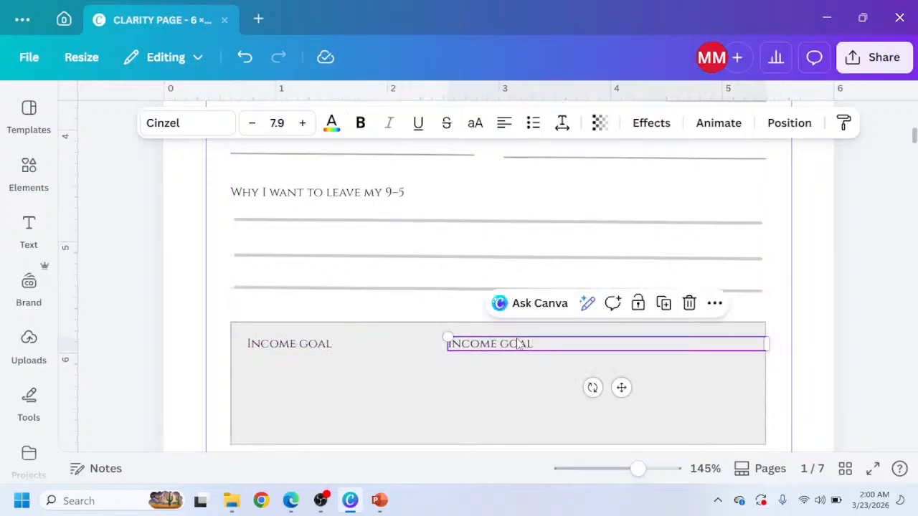
{"action": "double_click", "coordinate": [518, 343]}
{"action": "type", "text": "B"}
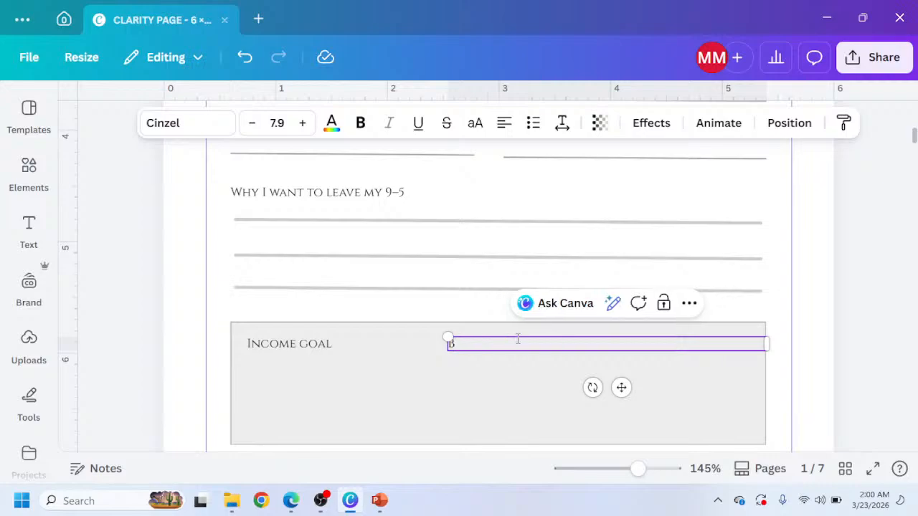
{"action": "type", "text": "Y WHEN"}
Shorten the gray Income goal box by raising its bottom edge.
{"action": "scroll", "coordinate": [319, 387], "scroll_direction": "down", "scroll_amount": 1}
{"action": "left_click", "coordinate": [343, 335]}
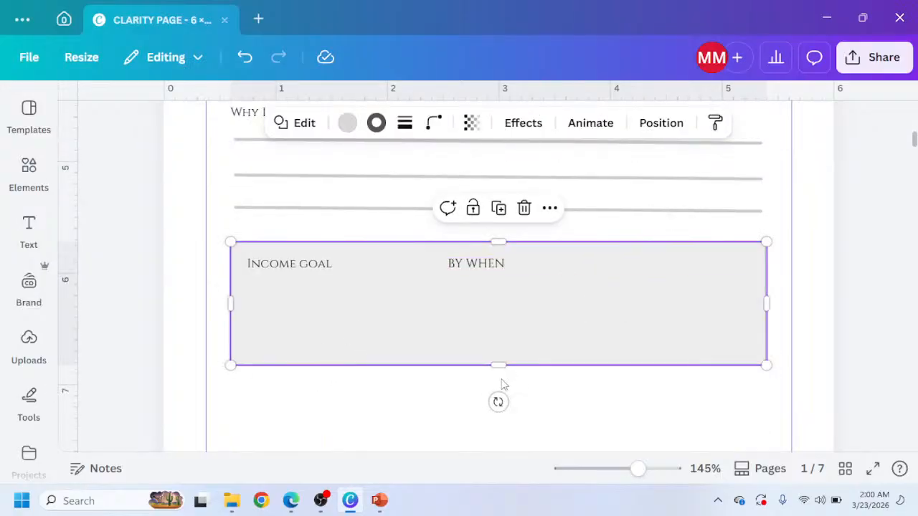
{"action": "left_click_drag", "start_coordinate": [497, 364], "coordinate": [496, 333]}
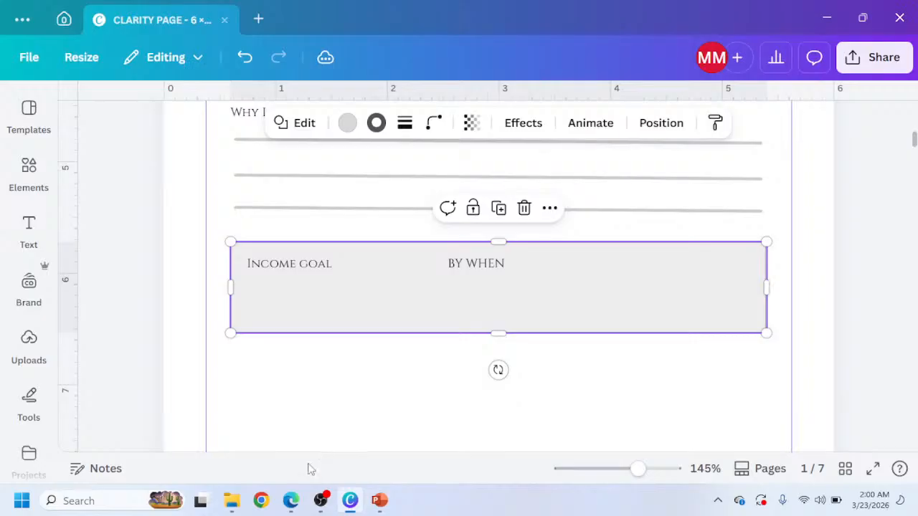
{"action": "left_click", "coordinate": [290, 500]}
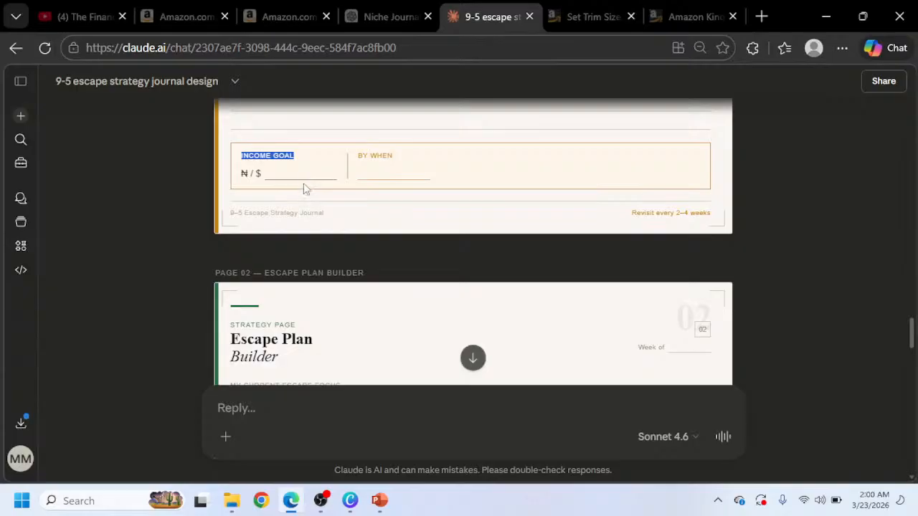
{"action": "left_click", "coordinate": [350, 501]}
{"action": "scroll", "coordinate": [326, 324], "scroll_direction": "up", "scroll_amount": 2}
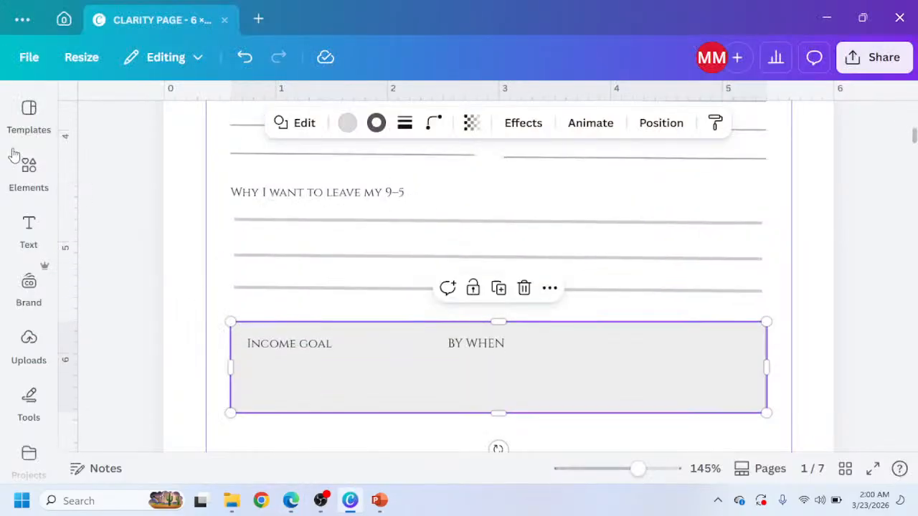
Try inserting a thin line graphic under the Income goal label in the gray box and resizing it.
{"action": "left_click", "coordinate": [27, 172]}
{"action": "scroll", "coordinate": [169, 328], "scroll_direction": "down", "scroll_amount": 1}
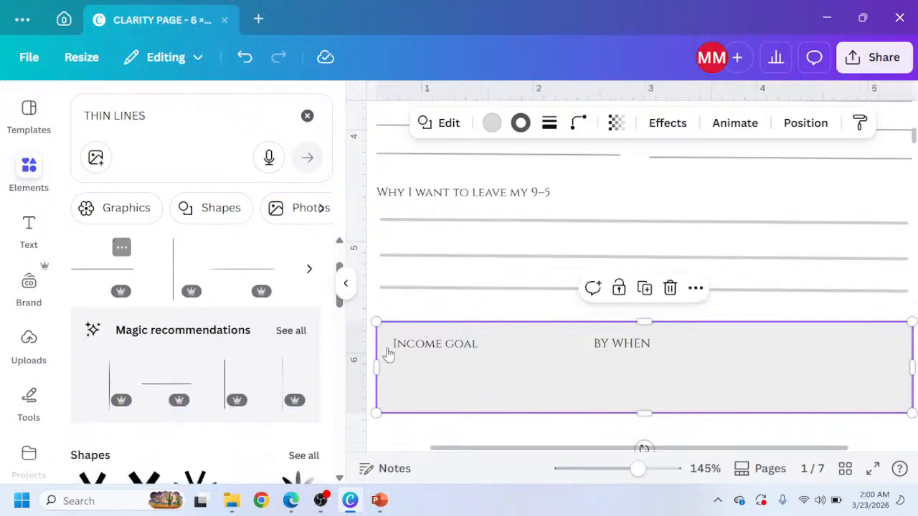
{"action": "scroll", "coordinate": [507, 215], "scroll_direction": "up", "scroll_amount": 2}
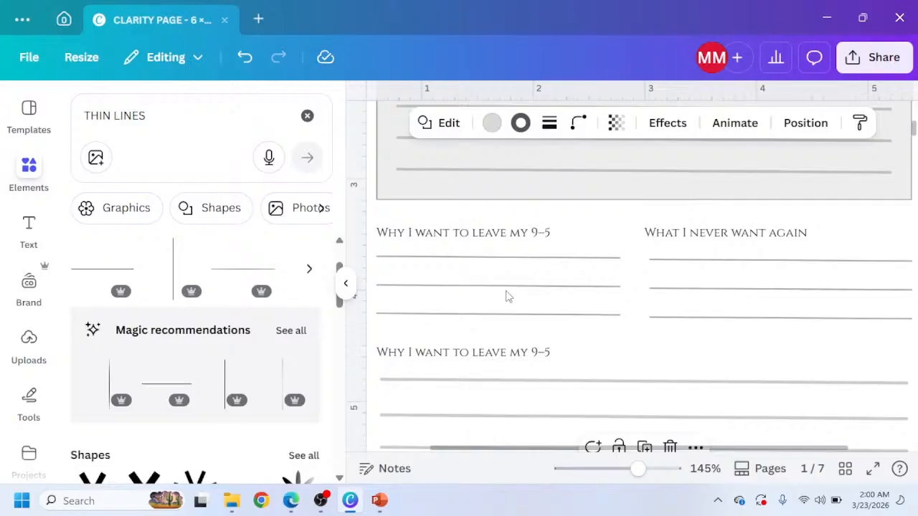
{"action": "scroll", "coordinate": [469, 250], "scroll_direction": "down", "scroll_amount": 2}
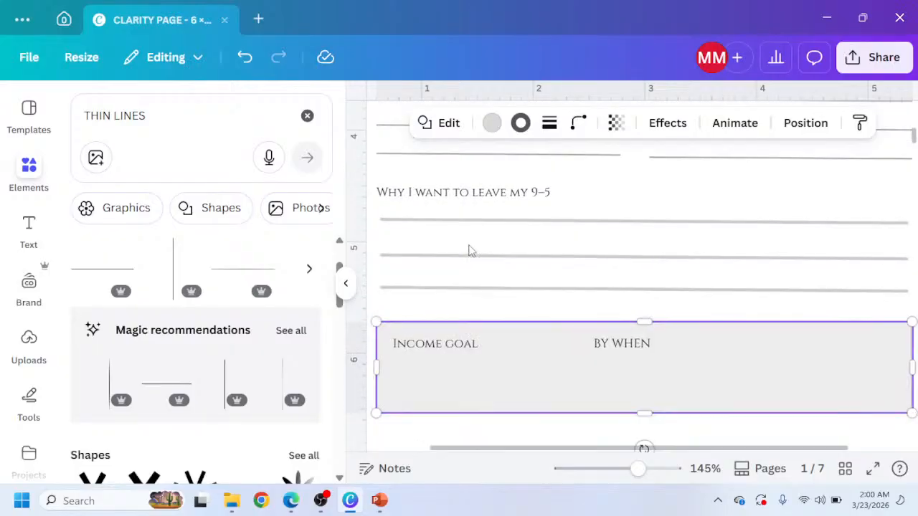
{"action": "left_click", "coordinate": [454, 155]}
{"action": "left_click_drag", "start_coordinate": [454, 155], "coordinate": [479, 387]}
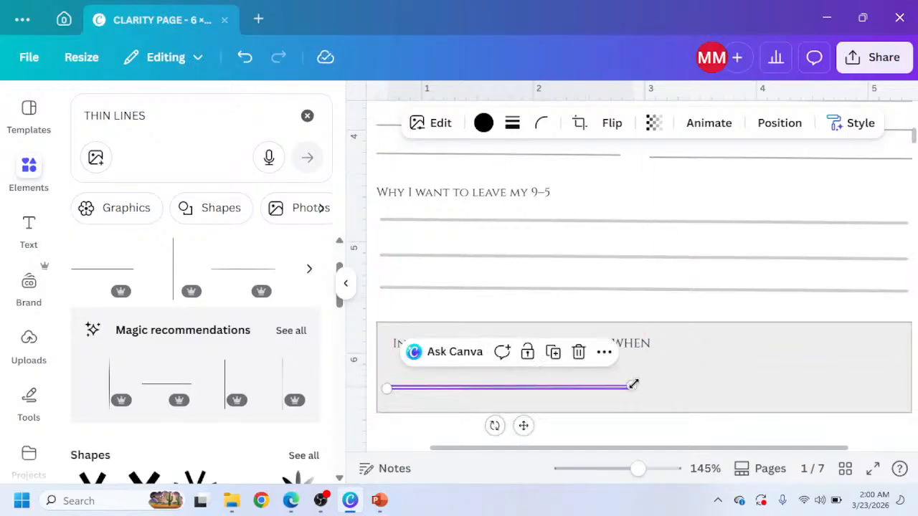
{"action": "left_click_drag", "start_coordinate": [633, 384], "coordinate": [497, 413]}
{"action": "left_click_drag", "start_coordinate": [631, 385], "coordinate": [550, 403]}
{"action": "key", "text": "Delete"}
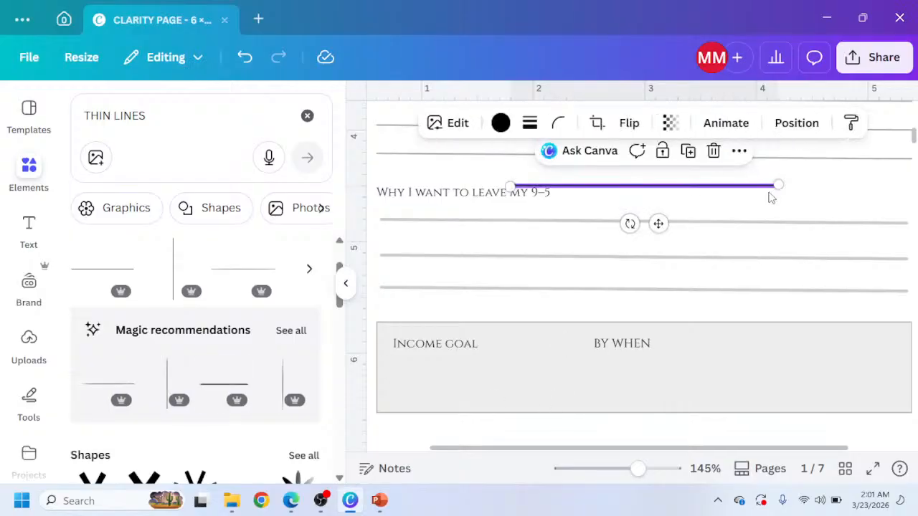
Try other thin line graphics from the search results and magic recommendations, deleting each one.
{"action": "left_click_drag", "start_coordinate": [775, 190], "coordinate": [602, 219]}
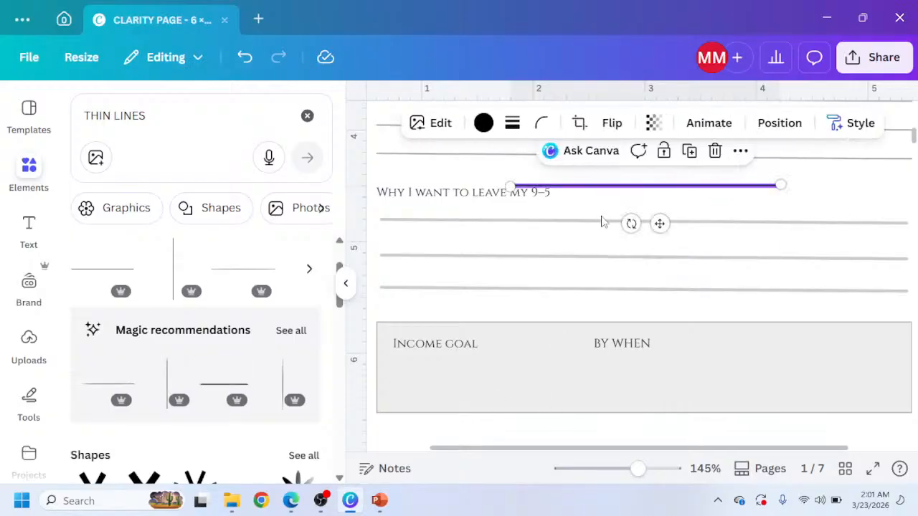
{"action": "key", "text": "Delete"}
{"action": "scroll", "coordinate": [237, 324], "scroll_direction": "down", "scroll_amount": 3}
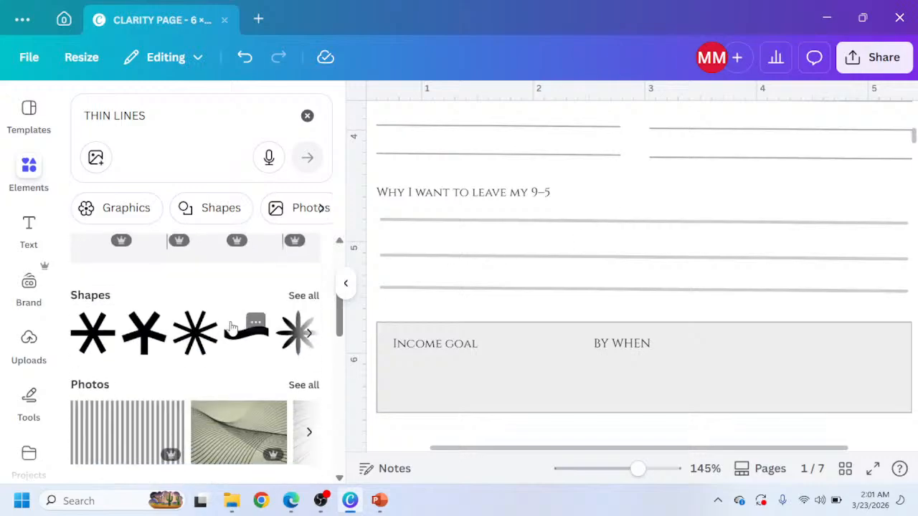
{"action": "scroll", "coordinate": [230, 327], "scroll_direction": "up", "scroll_amount": 3}
{"action": "left_click", "coordinate": [111, 274]}
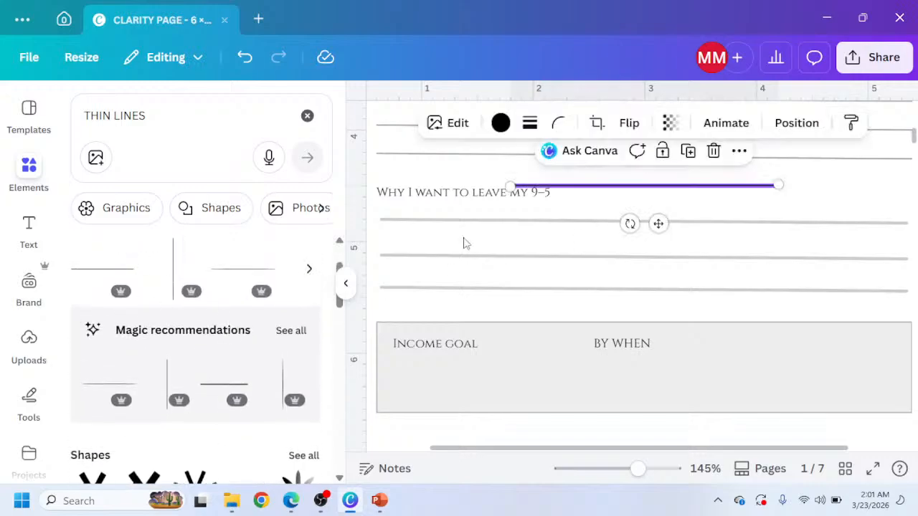
{"action": "left_click_drag", "start_coordinate": [780, 185], "coordinate": [601, 233]}
{"action": "key", "text": "Delete"}
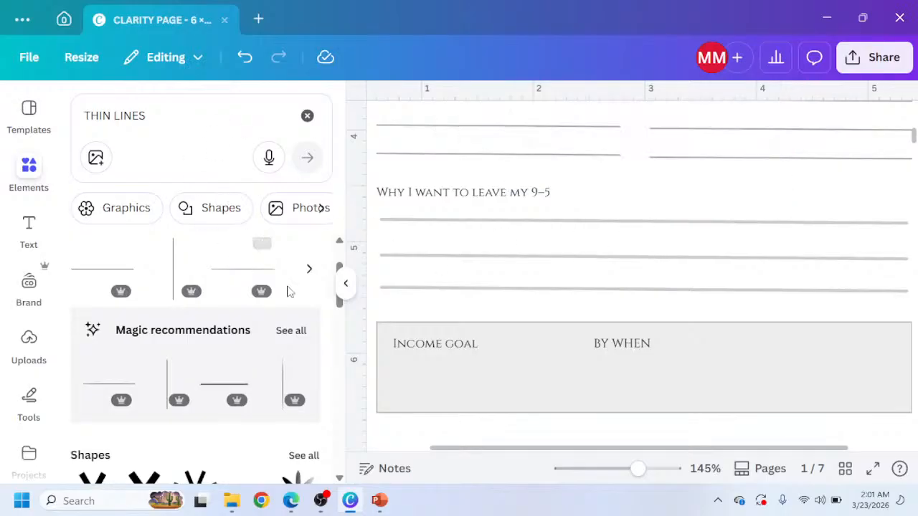
{"action": "scroll", "coordinate": [285, 298], "scroll_direction": "down", "scroll_amount": 1}
{"action": "left_click", "coordinate": [284, 255]}
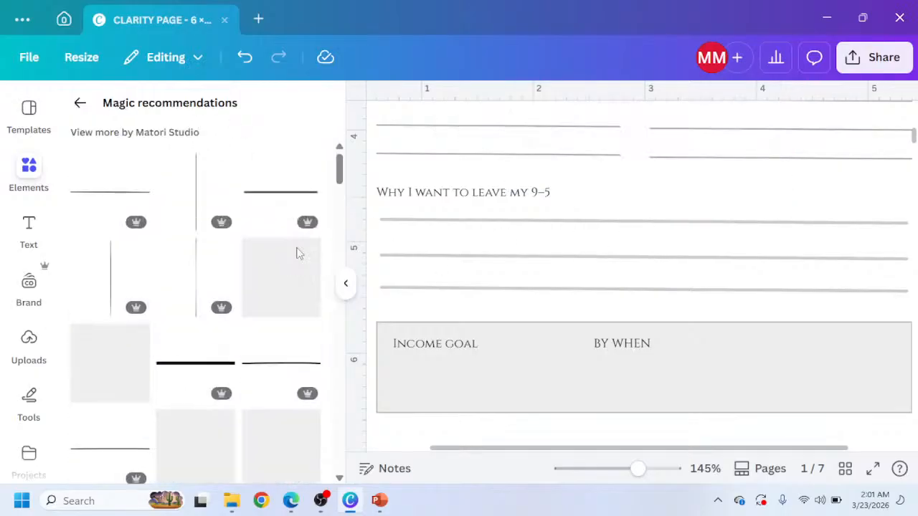
{"action": "scroll", "coordinate": [151, 269], "scroll_direction": "down", "scroll_amount": 1}
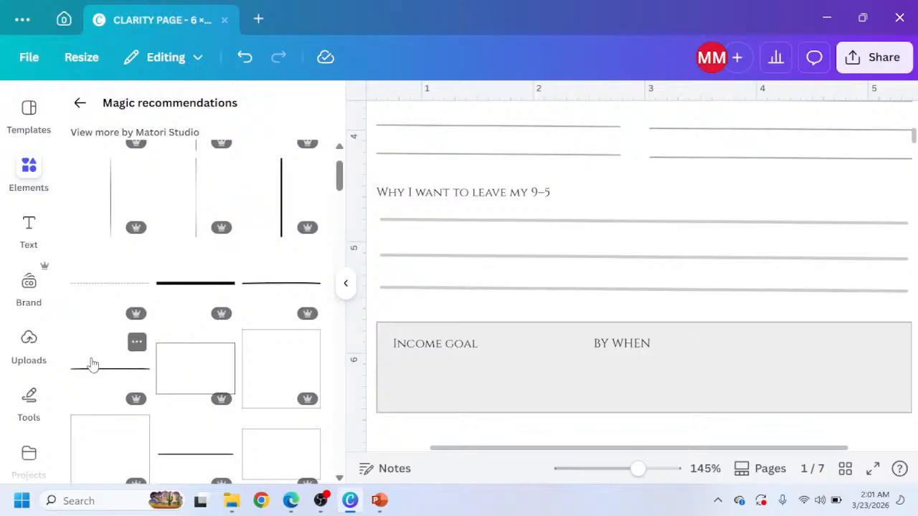
{"action": "key", "text": "l"}
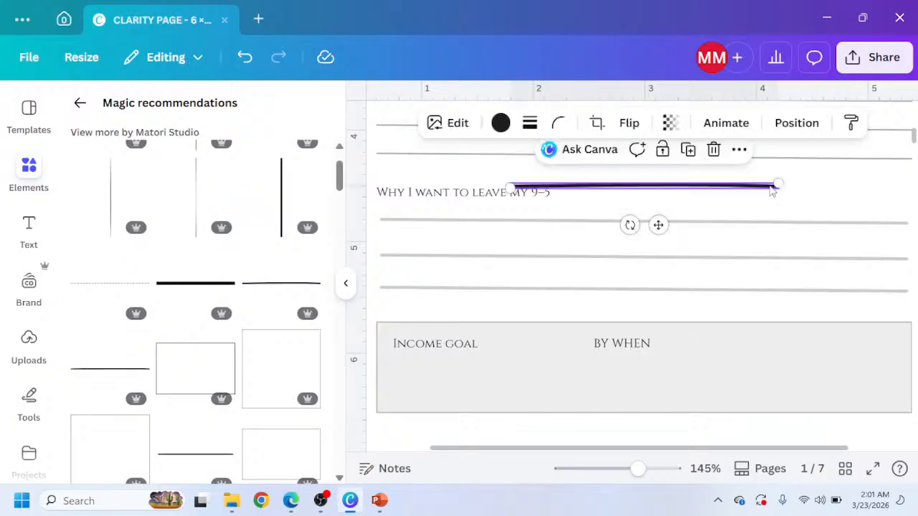
{"action": "left_click_drag", "start_coordinate": [778, 184], "coordinate": [613, 195]}
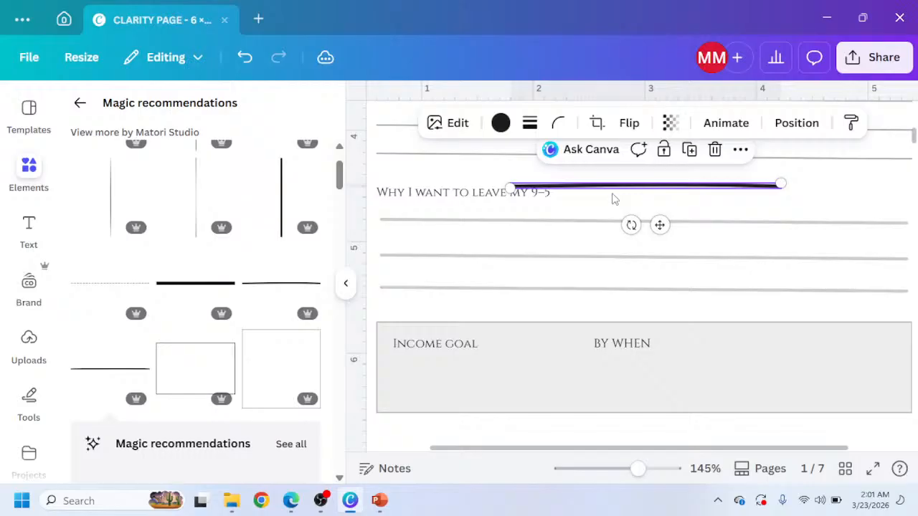
{"action": "key", "text": "Delete"}
Search the elements for LINES, filter to shapes, and insert a plain straight line.
{"action": "scroll", "coordinate": [208, 399], "scroll_direction": "down", "scroll_amount": 3}
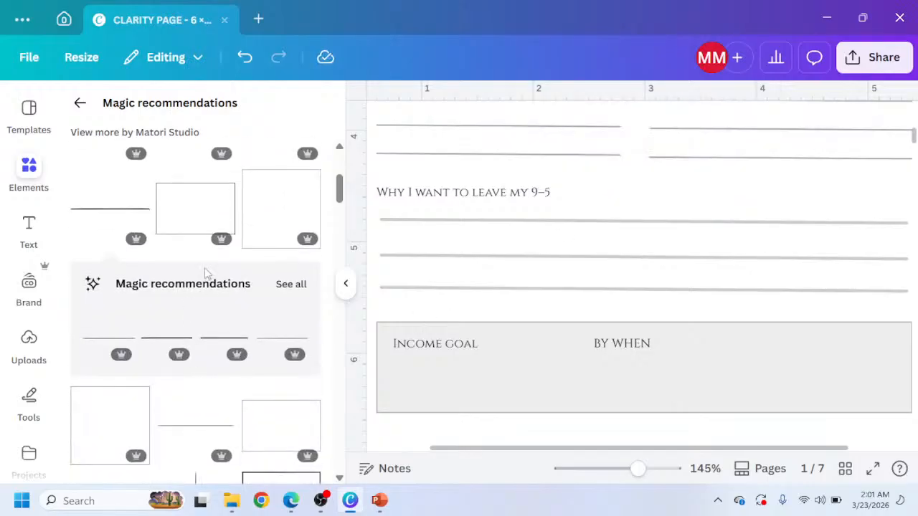
{"action": "left_click", "coordinate": [80, 102]}
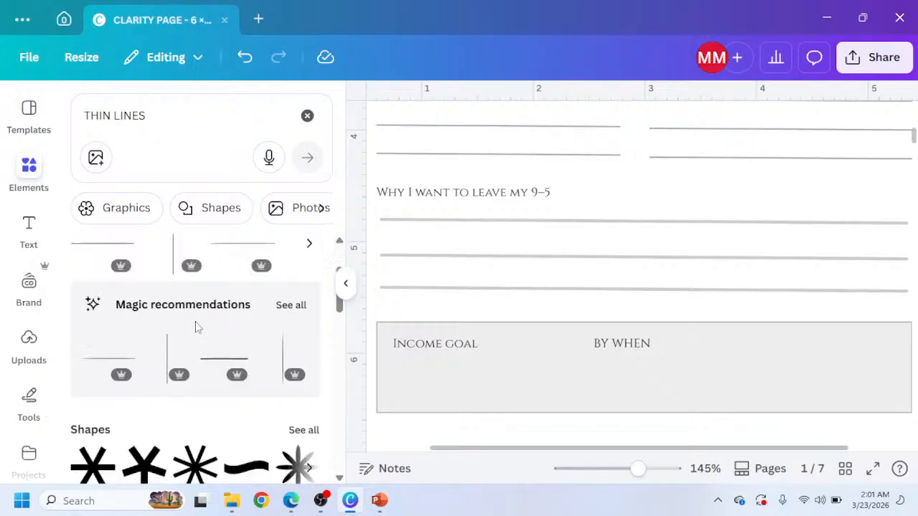
{"action": "left_click", "coordinate": [117, 117]}
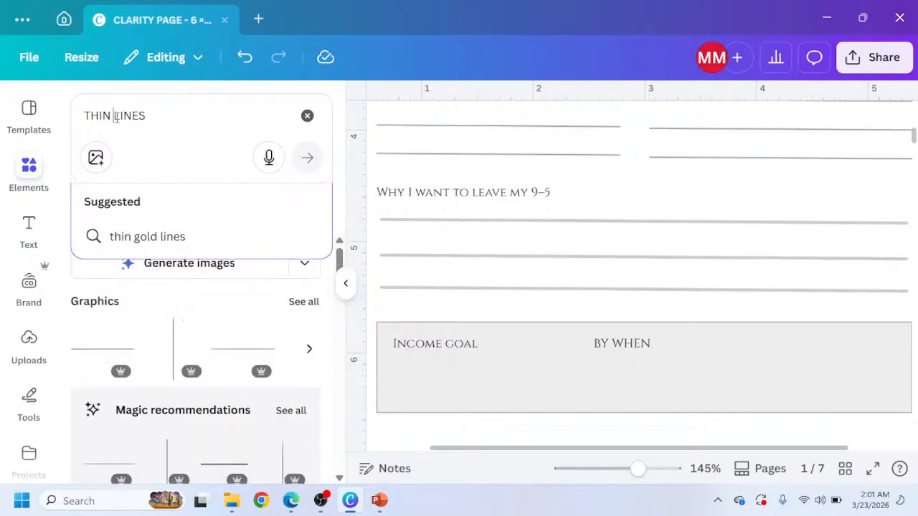
{"action": "key", "text": "BackSpace"}
{"action": "key", "text": "BackSpace"}
{"action": "key", "text": "BackSpace"}
{"action": "key", "text": "BackSpace"}
{"action": "key", "text": "BackSpace"}
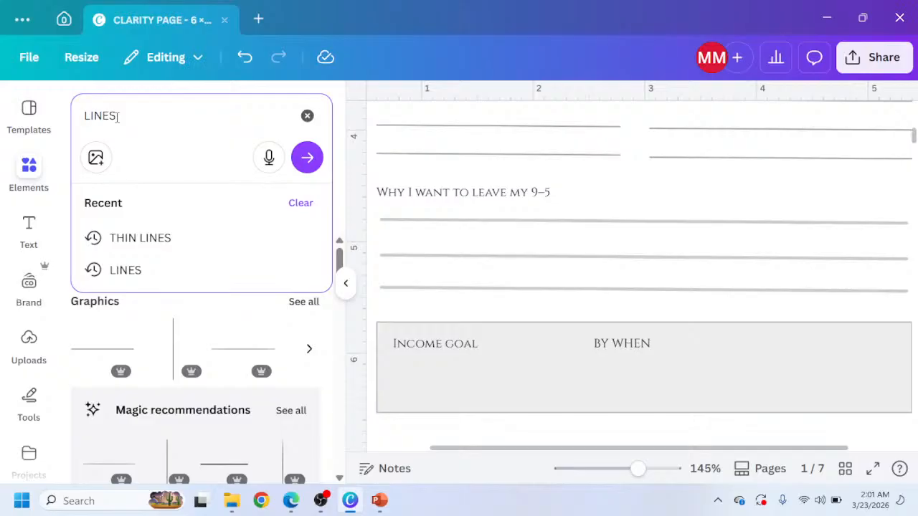
{"action": "key", "text": "Return"}
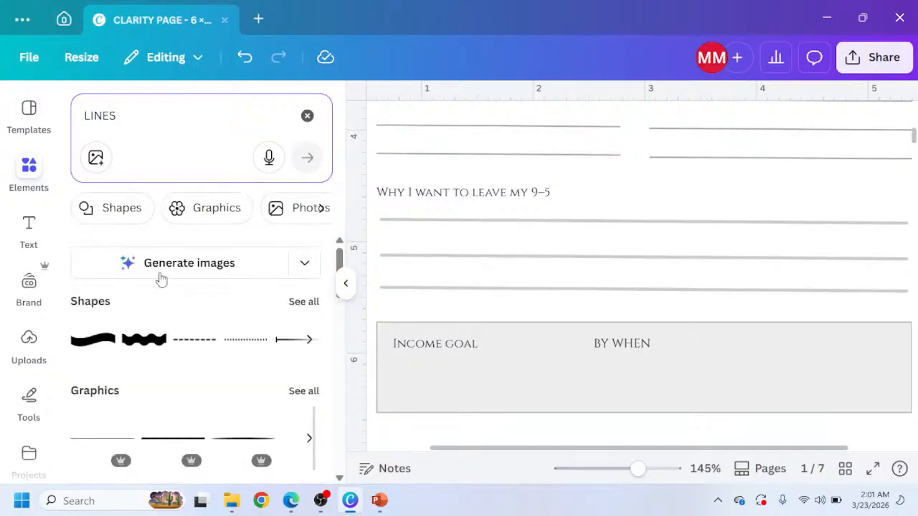
{"action": "scroll", "coordinate": [169, 301], "scroll_direction": "down", "scroll_amount": 1}
{"action": "scroll", "coordinate": [186, 283], "scroll_direction": "up", "scroll_amount": 2}
{"action": "left_click", "coordinate": [302, 305]}
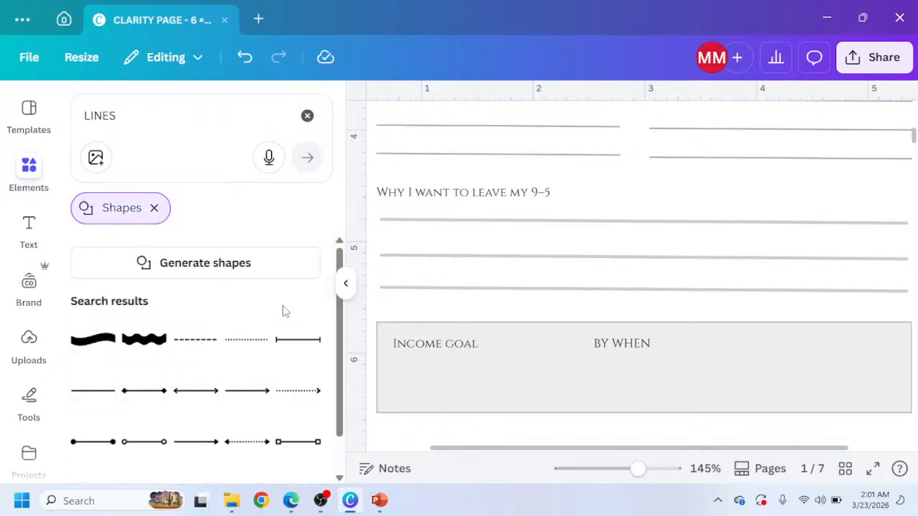
{"action": "scroll", "coordinate": [280, 311], "scroll_direction": "down", "scroll_amount": 1}
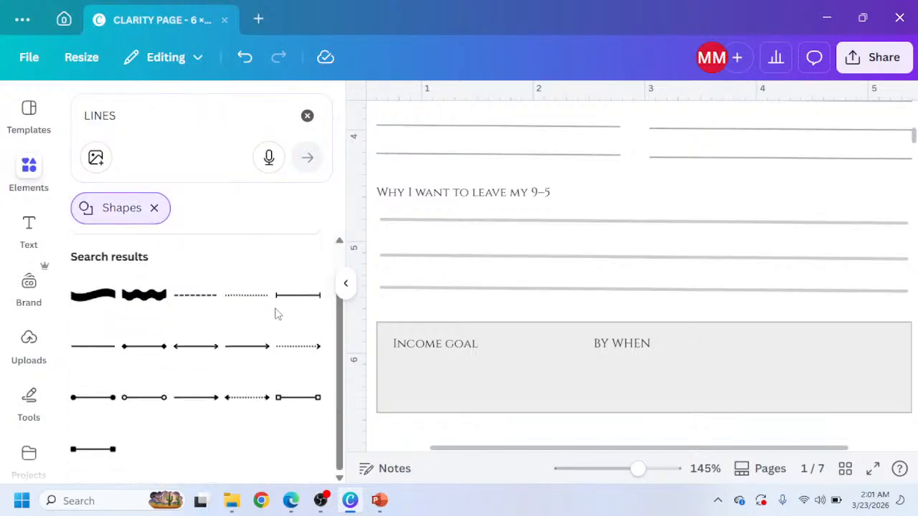
{"action": "left_click", "coordinate": [79, 351]}
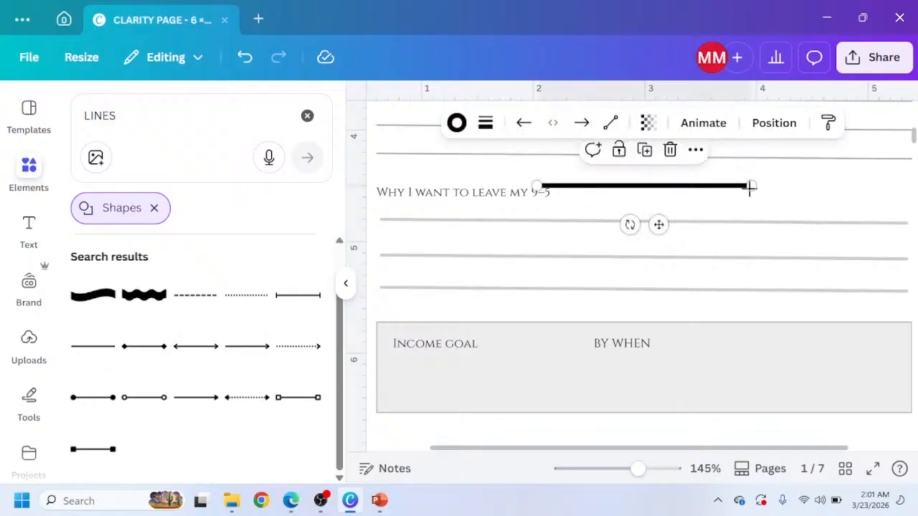
Try shortening and moving the new line, then undo those changes.
{"action": "left_click_drag", "start_coordinate": [753, 187], "coordinate": [595, 189]}
{"action": "left_click_drag", "start_coordinate": [581, 226], "coordinate": [557, 352]}
{"action": "key", "text": "ctrl+z"}
{"action": "key", "text": "ctrl+z"}
{"action": "key", "text": "ctrl+z"}
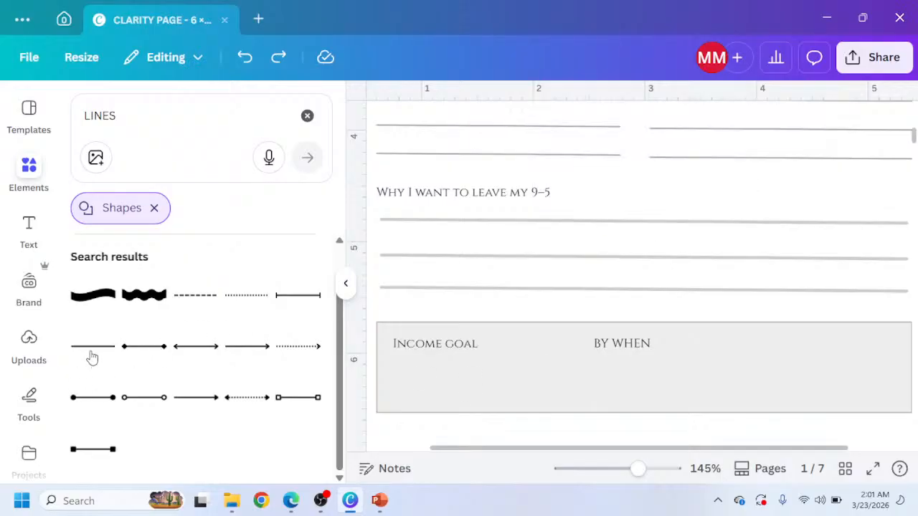
Restore the plain line and place it in the gray box below the Income goal label.
{"action": "key", "text": "ctrl+y"}
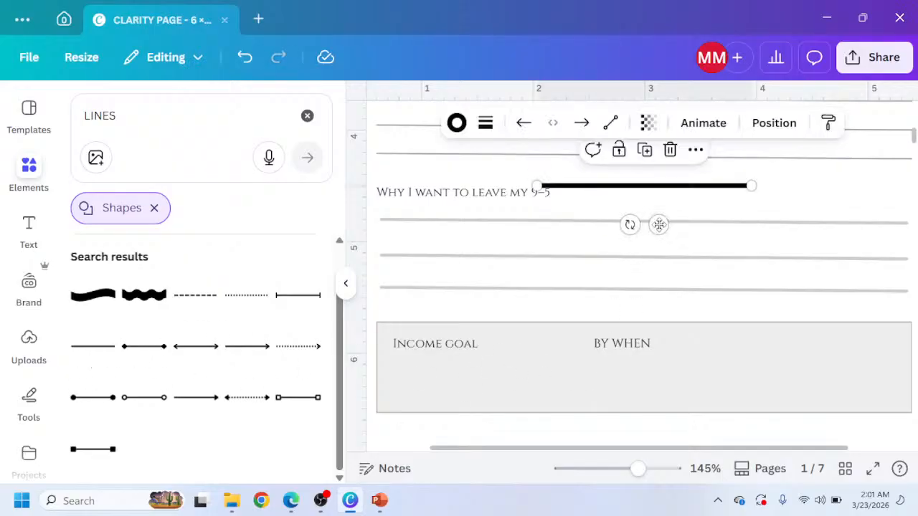
{"action": "left_click_drag", "start_coordinate": [659, 223], "coordinate": [514, 428]}
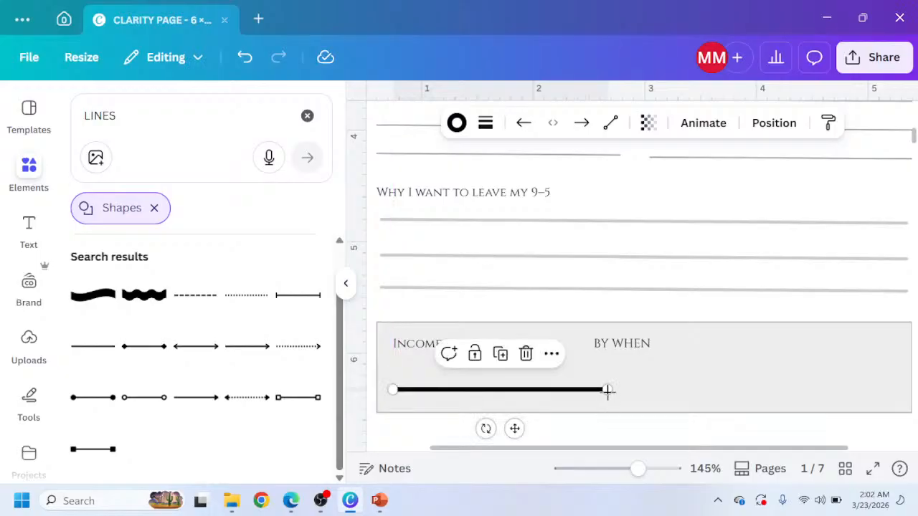
Shorten the line under the Income goal label and set its stroke weight to 1.
{"action": "left_click_drag", "start_coordinate": [606, 389], "coordinate": [528, 390]}
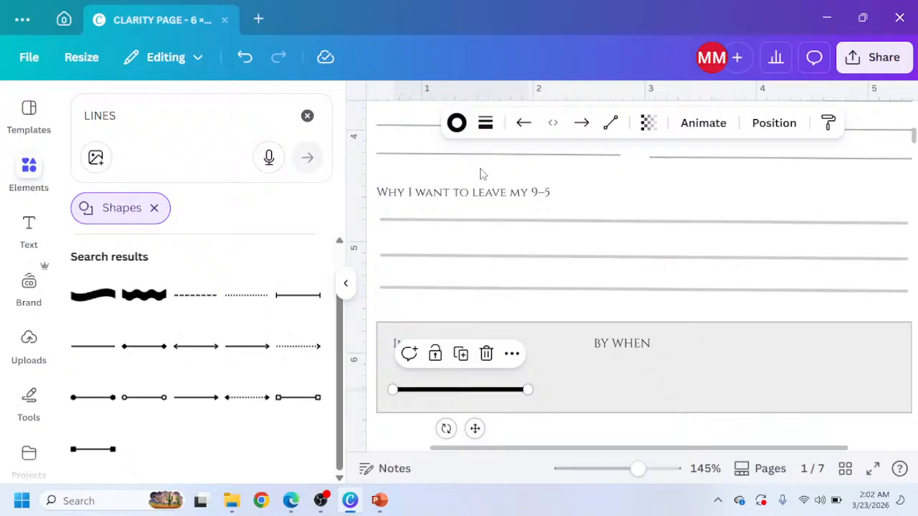
{"action": "left_click", "coordinate": [490, 130]}
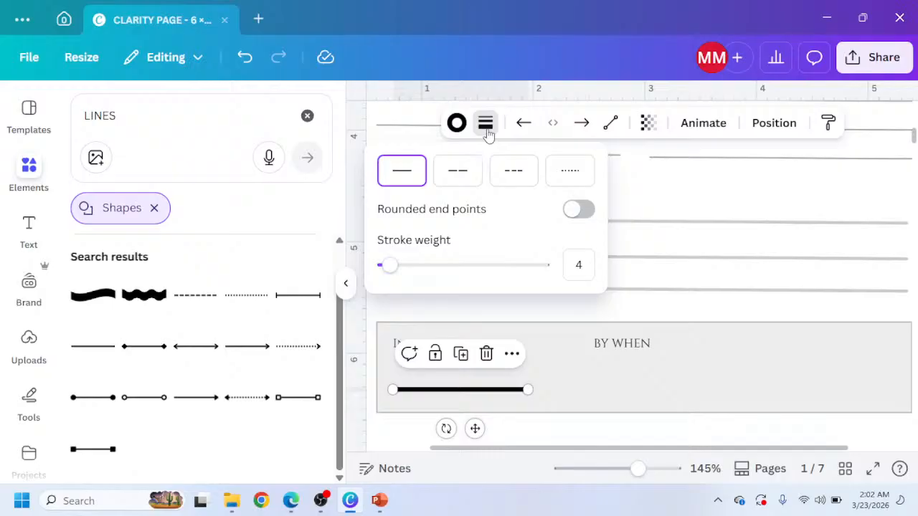
{"action": "left_click", "coordinate": [388, 265]}
{"action": "left_click_drag", "start_coordinate": [388, 265], "coordinate": [384, 265]}
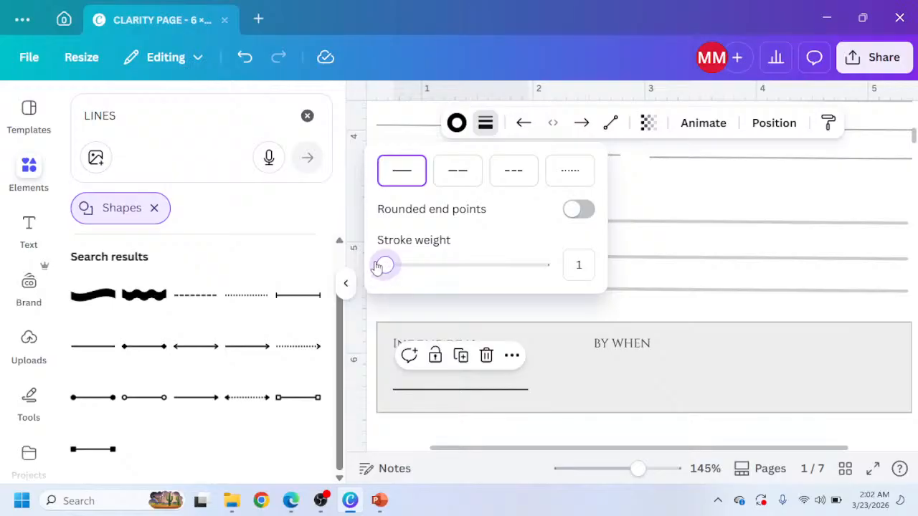
{"action": "left_click_drag", "start_coordinate": [377, 268], "coordinate": [373, 267]}
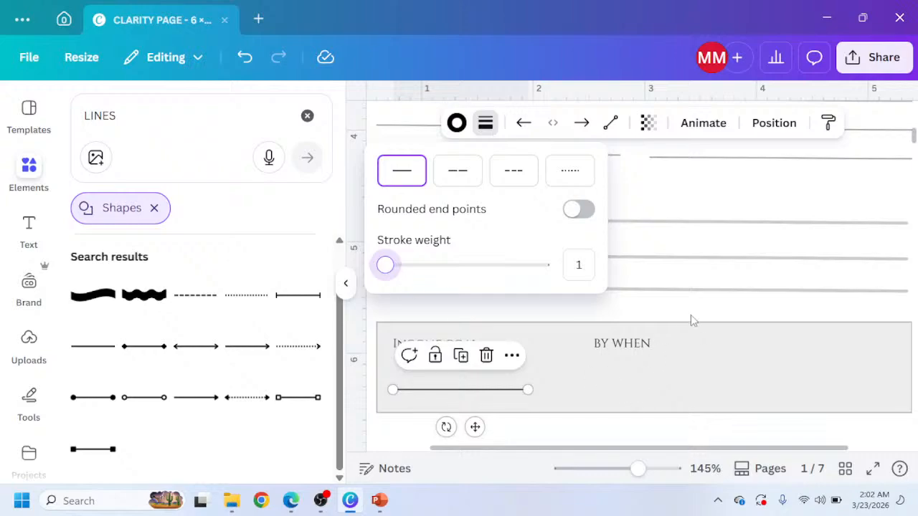
Inspect the transparency setting of an existing writing line in the What I never want again section.
{"action": "scroll", "coordinate": [682, 287], "scroll_direction": "up", "scroll_amount": 3}
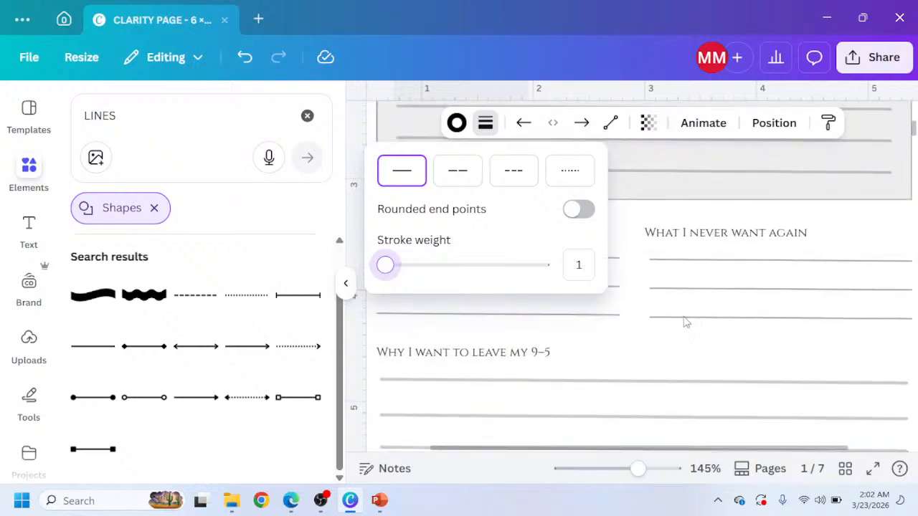
{"action": "left_click", "coordinate": [685, 322]}
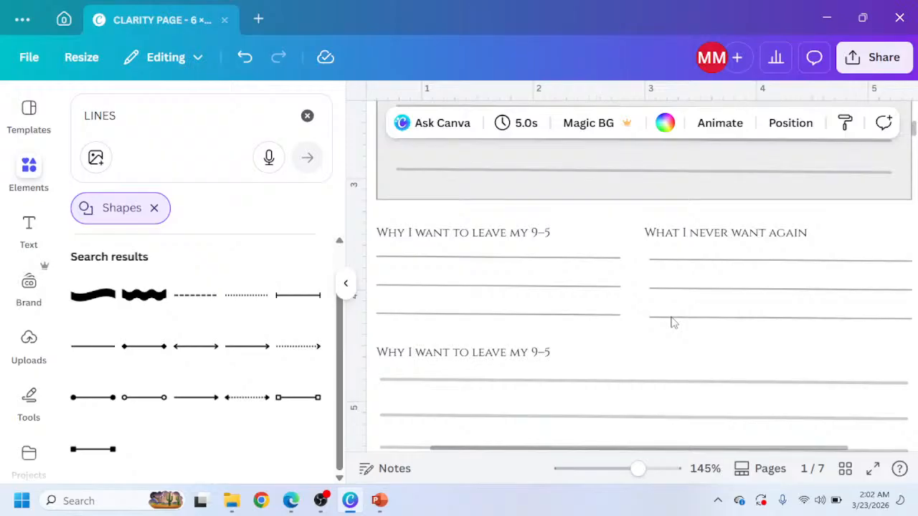
{"action": "left_click", "coordinate": [672, 319]}
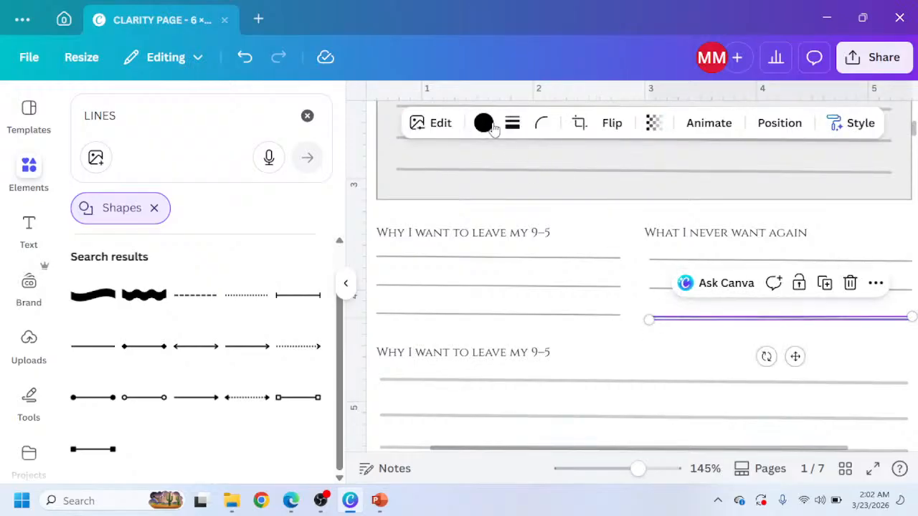
{"action": "left_click", "coordinate": [655, 124]}
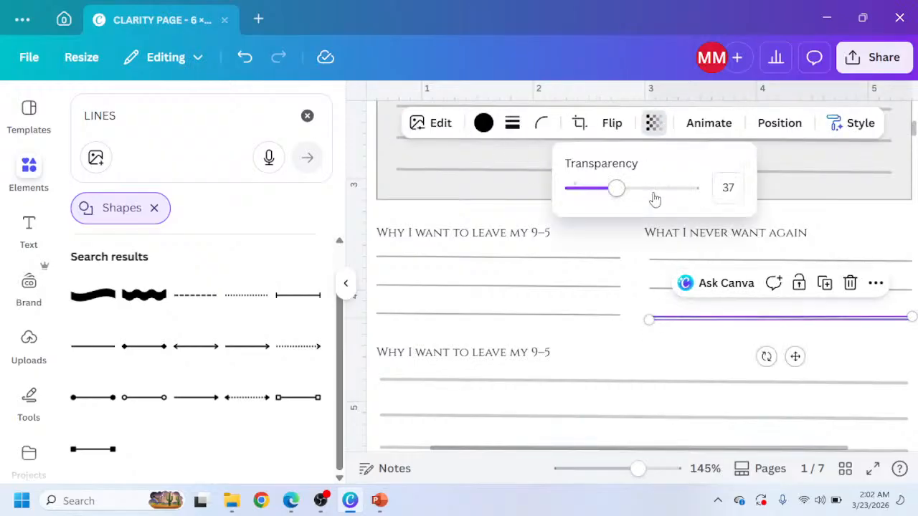
{"action": "scroll", "coordinate": [486, 311], "scroll_direction": "down", "scroll_amount": 5}
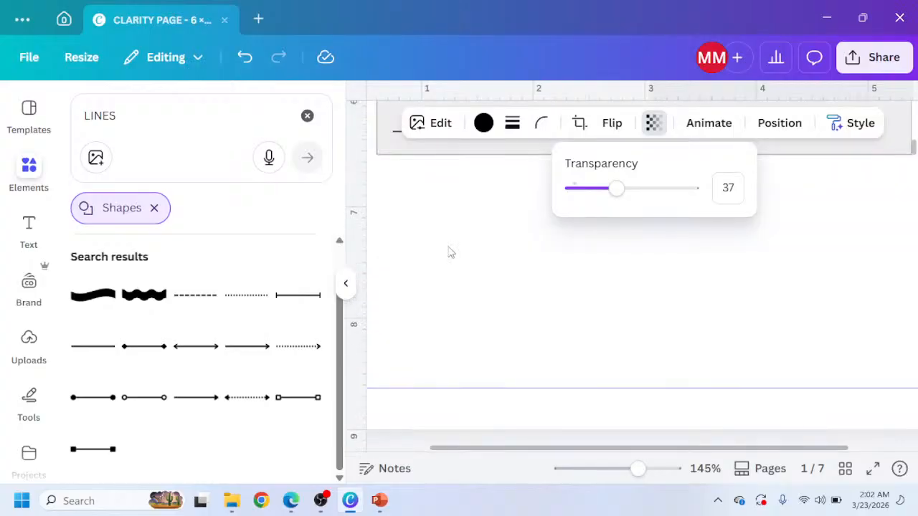
Adjust the Income goal line's transparency to match the existing writing lines.
{"action": "scroll", "coordinate": [451, 252], "scroll_direction": "up", "scroll_amount": 3}
{"action": "left_click", "coordinate": [467, 310]}
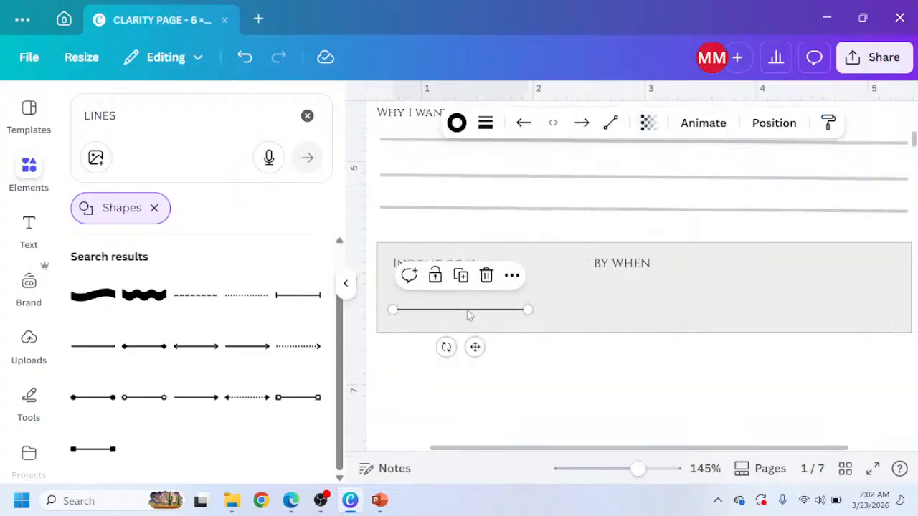
{"action": "left_click", "coordinate": [648, 123]}
{"action": "left_click_drag", "start_coordinate": [667, 189], "coordinate": [635, 188]}
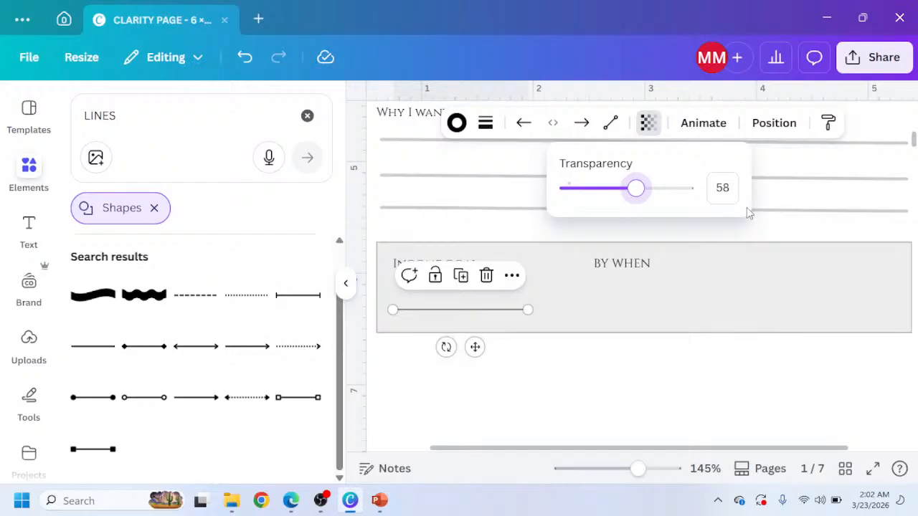
{"action": "left_click", "coordinate": [726, 195]}
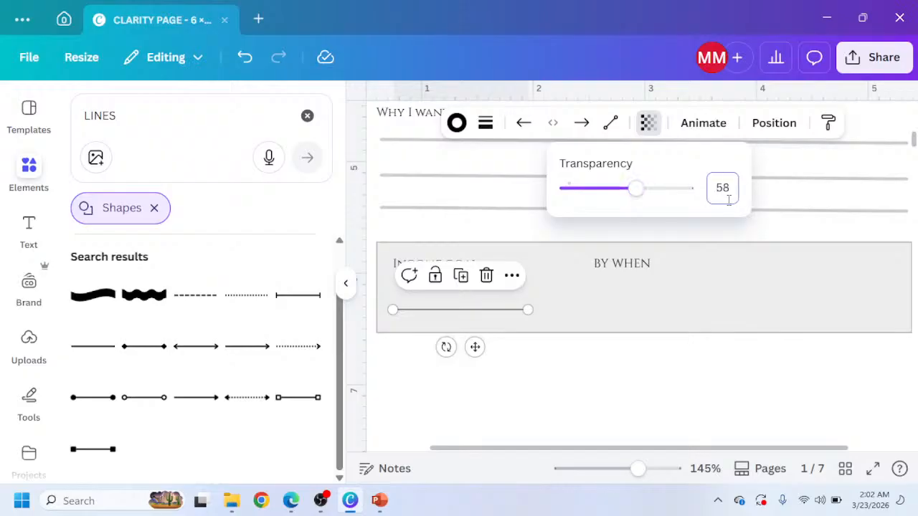
{"action": "double_click", "coordinate": [728, 200]}
{"action": "type", "text": "37"}
{"action": "left_click", "coordinate": [508, 388]}
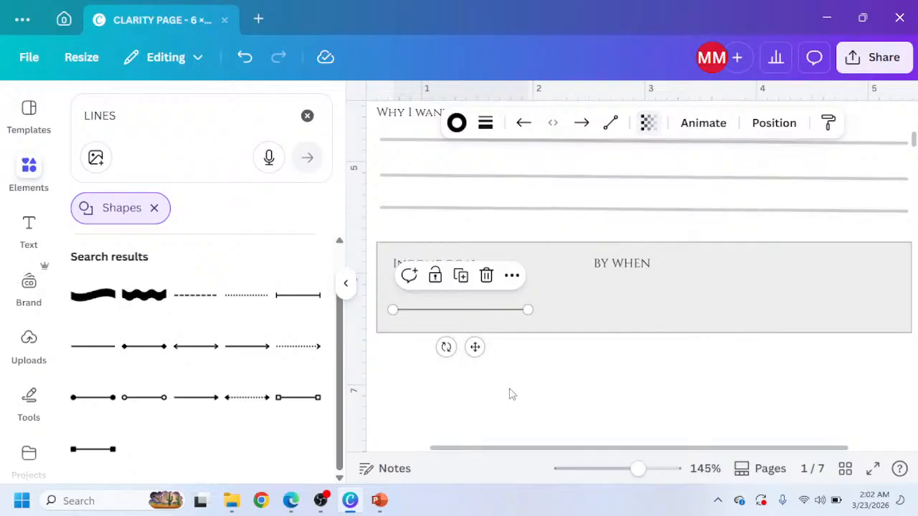
Duplicate the Income goal line and place the copy under the By when label.
{"action": "left_click", "coordinate": [499, 309]}
{"action": "key", "text": "ctrl+d"}
{"action": "left_click_drag", "start_coordinate": [492, 373], "coordinate": [674, 356]}
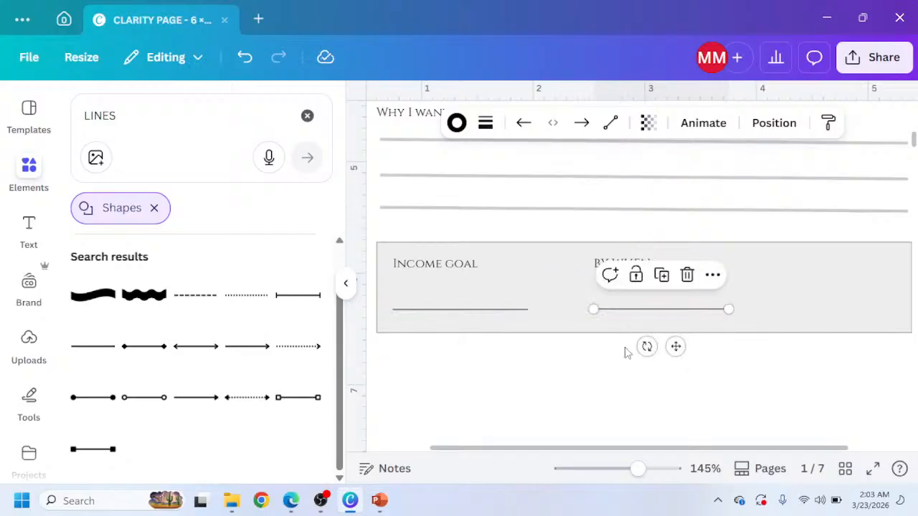
Duplicate the line again and turn it into a short vertical divider between the Income goal and By when fields.
{"action": "key", "text": "ctrl+d"}
{"action": "left_click_drag", "start_coordinate": [665, 365], "coordinate": [618, 316]}
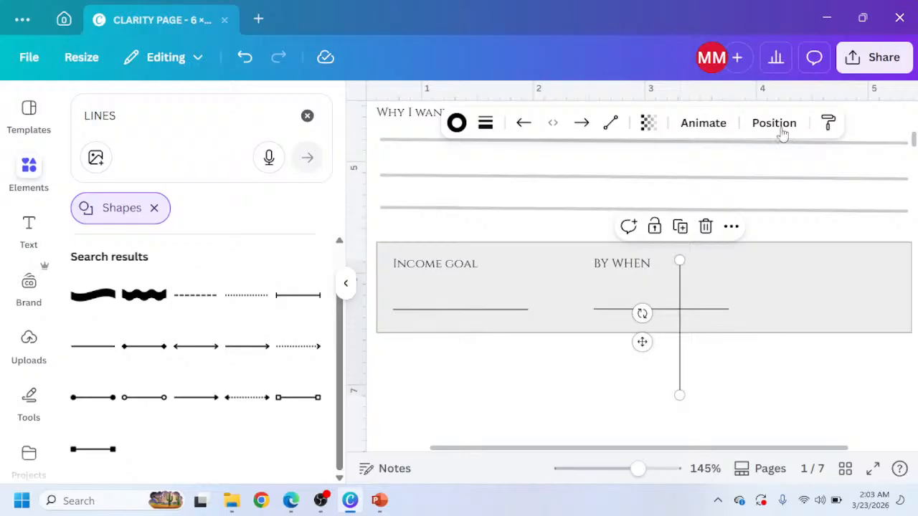
{"action": "left_click", "coordinate": [774, 122]}
{"action": "scroll", "coordinate": [215, 349], "scroll_direction": "down", "scroll_amount": 1}
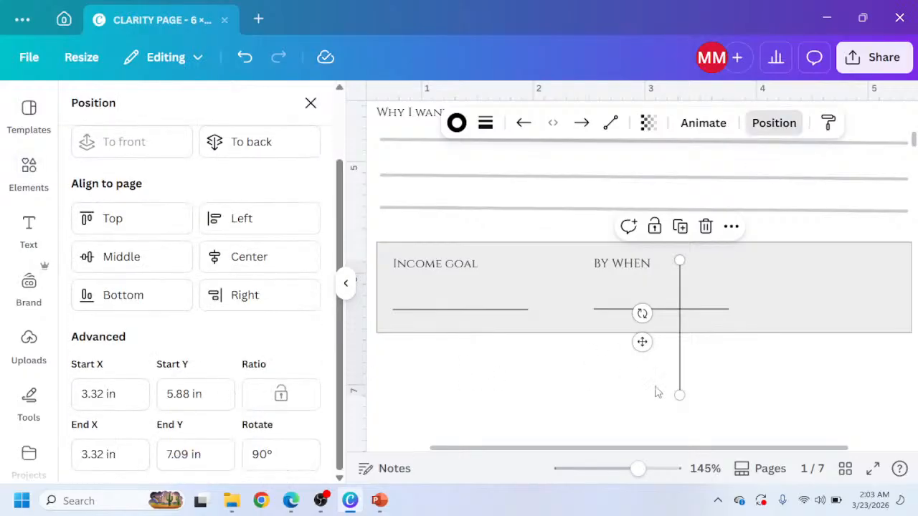
{"action": "left_click_drag", "start_coordinate": [679, 395], "coordinate": [534, 302]}
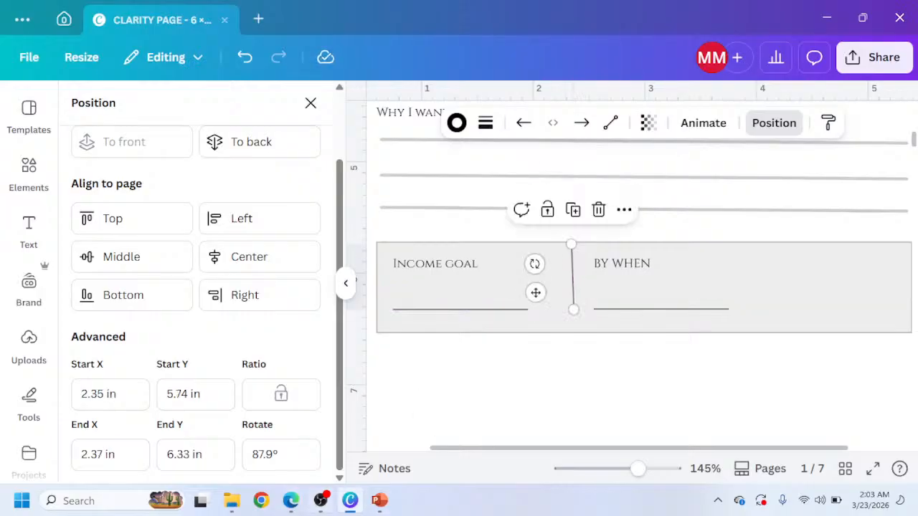
{"action": "left_click", "coordinate": [273, 448]}
{"action": "left_click_drag", "start_coordinate": [272, 447], "coordinate": [253, 449]}
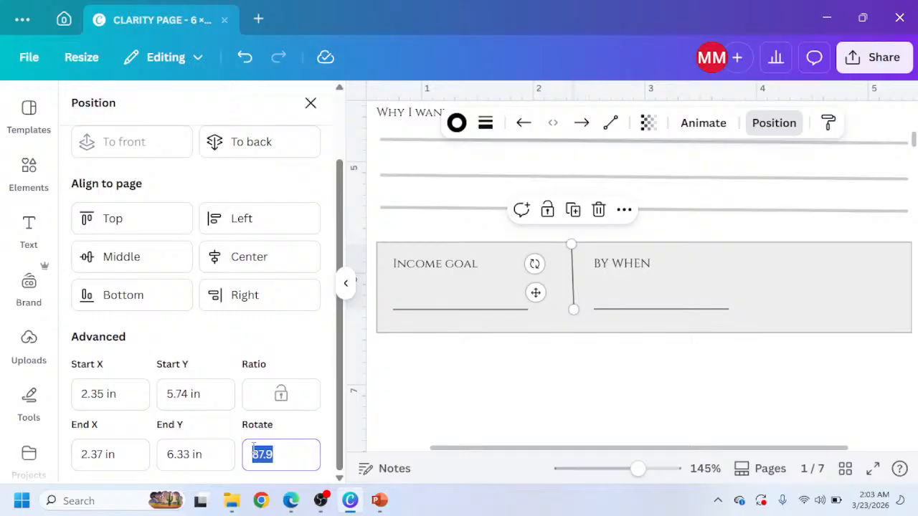
{"action": "type", "text": "8"}
{"action": "left_click", "coordinate": [434, 352]}
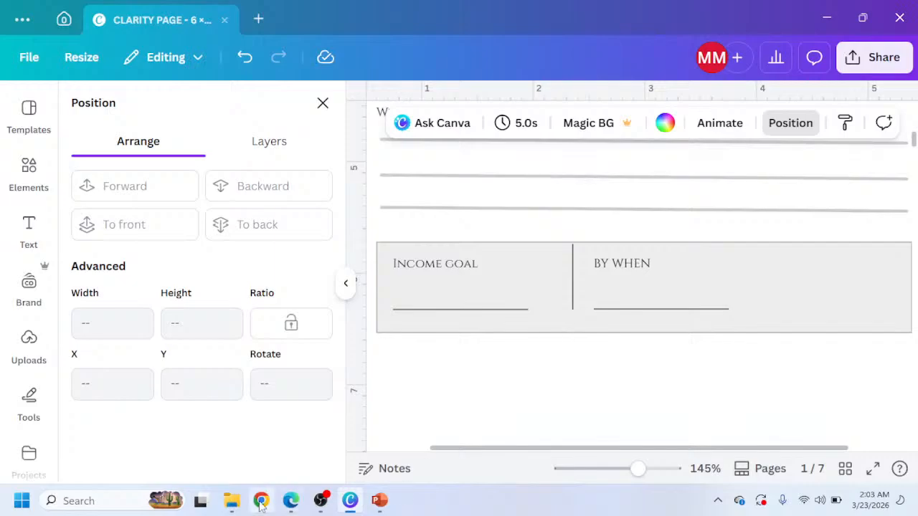
Compare with the Claude mockup's Income goal box, then nudge the vertical divider down slightly.
{"action": "left_click", "coordinate": [291, 501]}
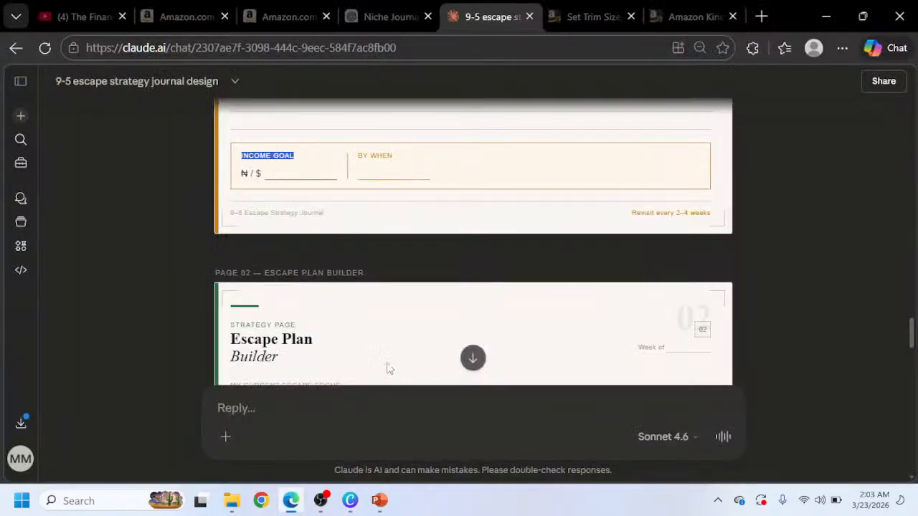
{"action": "left_click", "coordinate": [350, 500]}
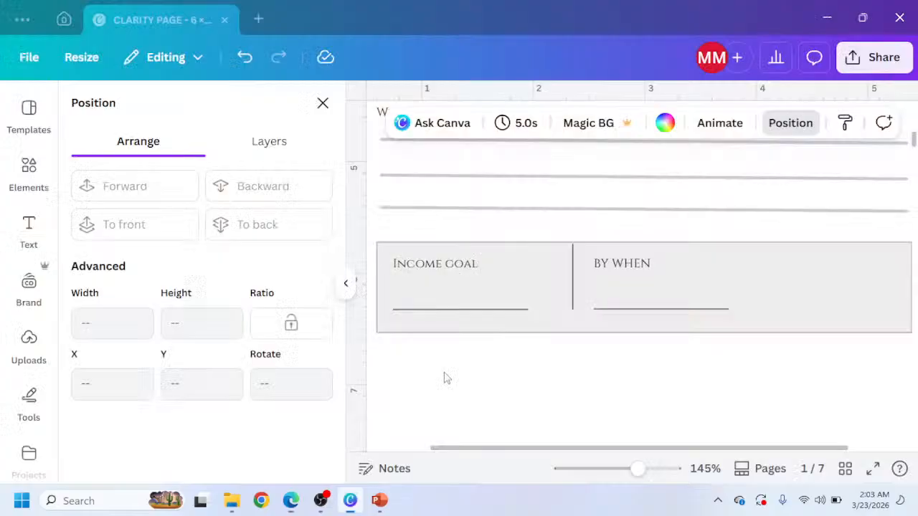
{"action": "left_click", "coordinate": [572, 290]}
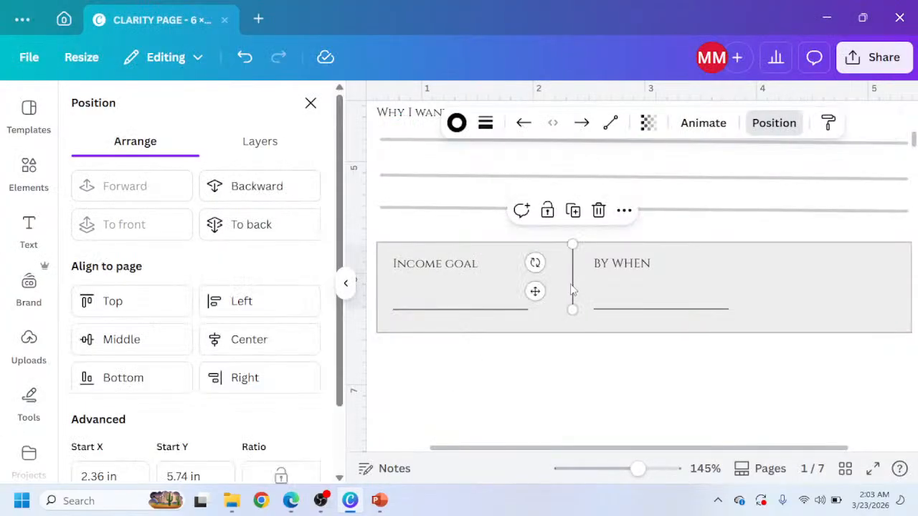
{"action": "key", "text": "Down"}
{"action": "key", "text": "Down"}
{"action": "key", "text": "Down"}
{"action": "key", "text": "Down"}
{"action": "key", "text": "Down"}
{"action": "key", "text": "Down"}
{"action": "key", "text": "Down"}
{"action": "key", "text": "Down"}
{"action": "key", "text": "Down"}
{"action": "key", "text": "Down"}
{"action": "key", "text": "Down"}
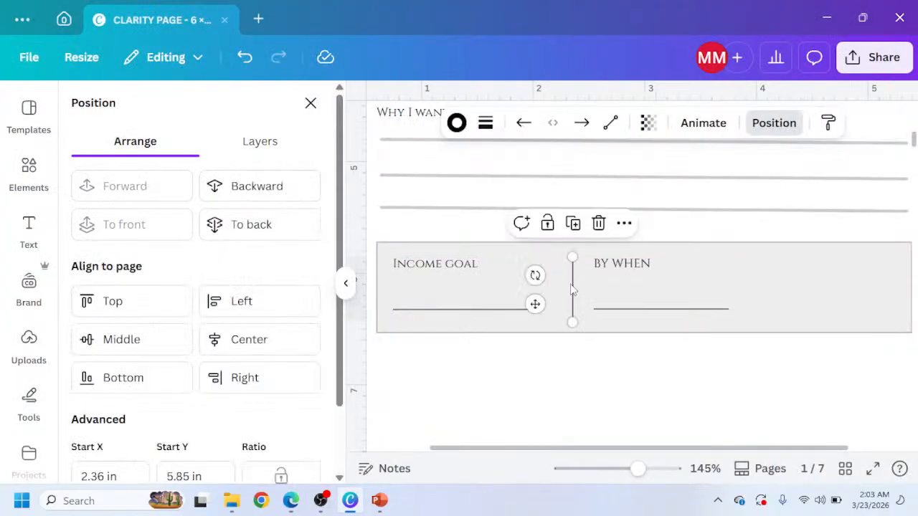
Review the finished Income goal box, then switch back to the Claude mockup in the browser.
{"action": "left_click", "coordinate": [613, 375]}
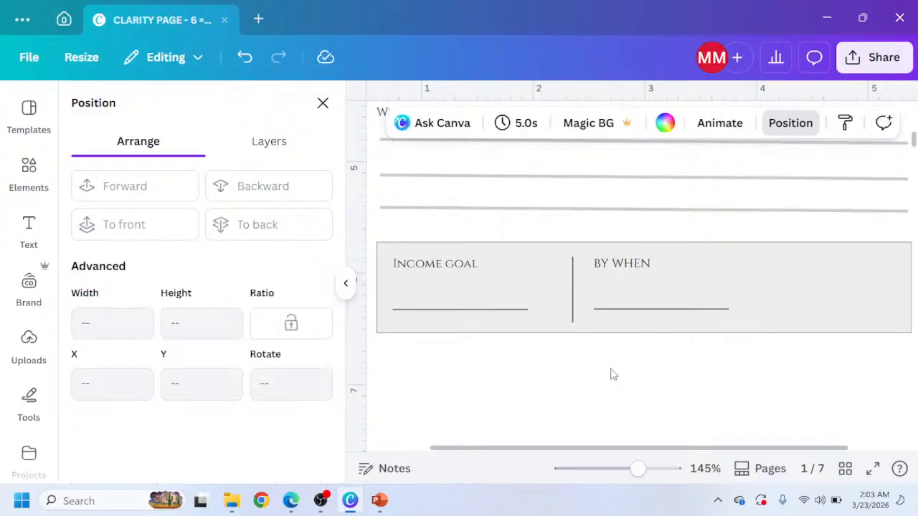
{"action": "scroll", "coordinate": [613, 377], "scroll_direction": "down", "scroll_amount": 2}
{"action": "scroll", "coordinate": [561, 328], "scroll_direction": "down", "scroll_amount": 2}
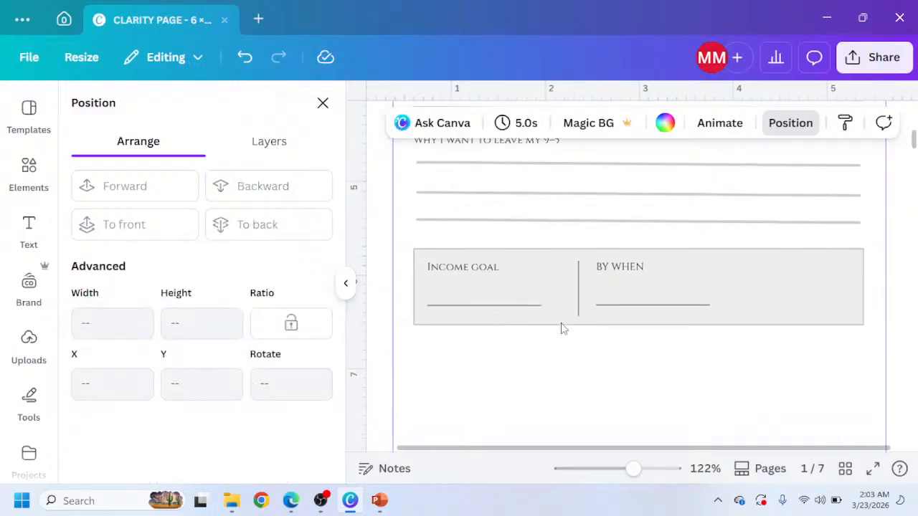
{"action": "scroll", "coordinate": [561, 328], "scroll_direction": "up", "scroll_amount": 2}
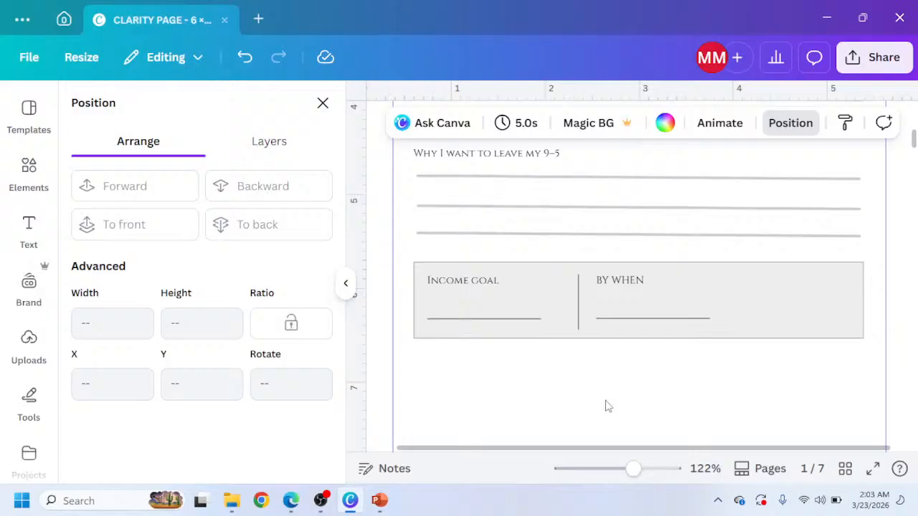
{"action": "scroll", "coordinate": [357, 395], "scroll_direction": "down", "scroll_amount": 2}
{"action": "left_click", "coordinate": [291, 501]}
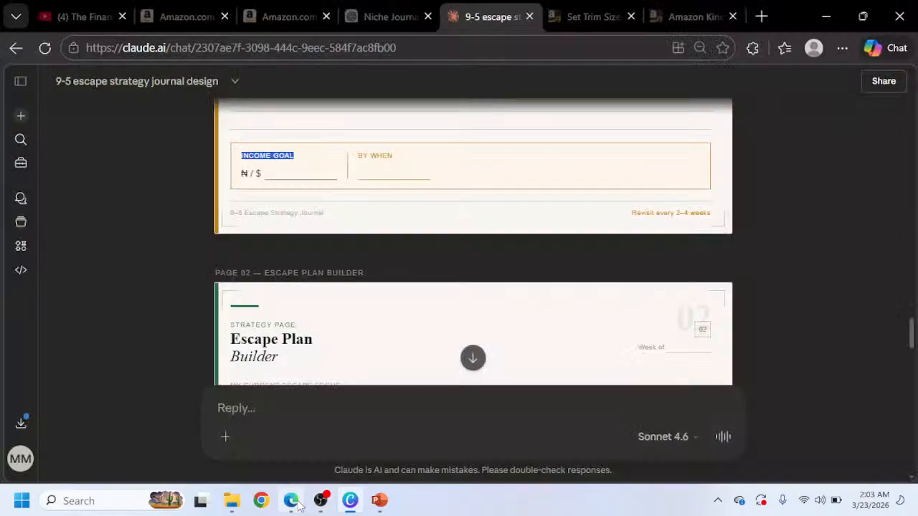
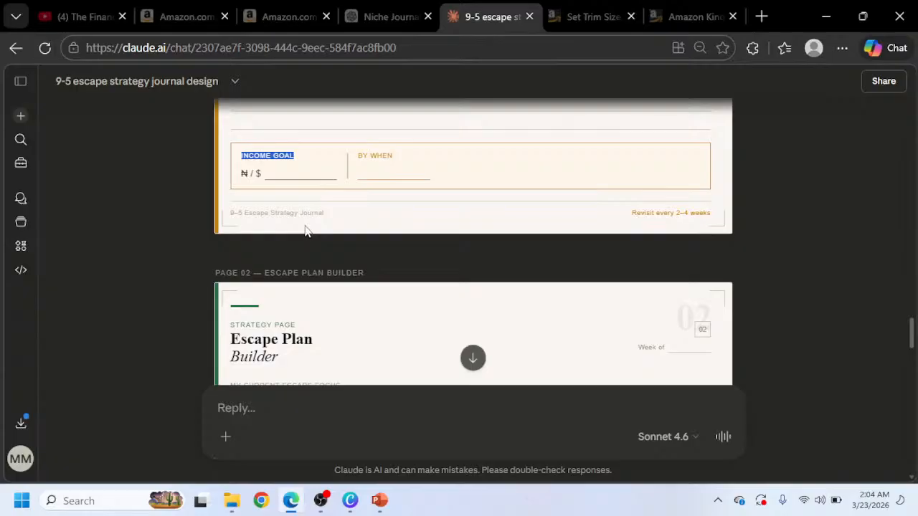
Return to the Canva design and zoom in on the Income goal box with its field lines.
{"action": "left_click", "coordinate": [350, 501]}
{"action": "scroll", "coordinate": [512, 215], "scroll_direction": "up", "scroll_amount": 2}
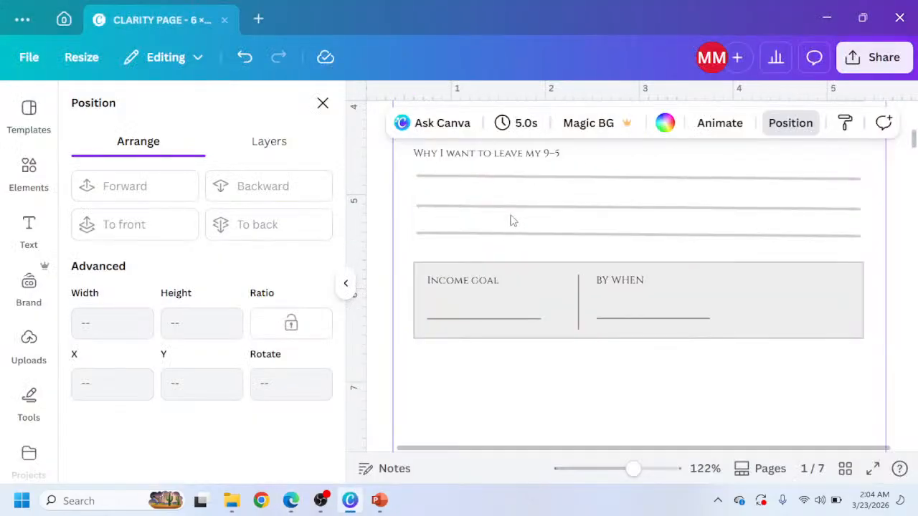
{"action": "left_click", "coordinate": [501, 324]}
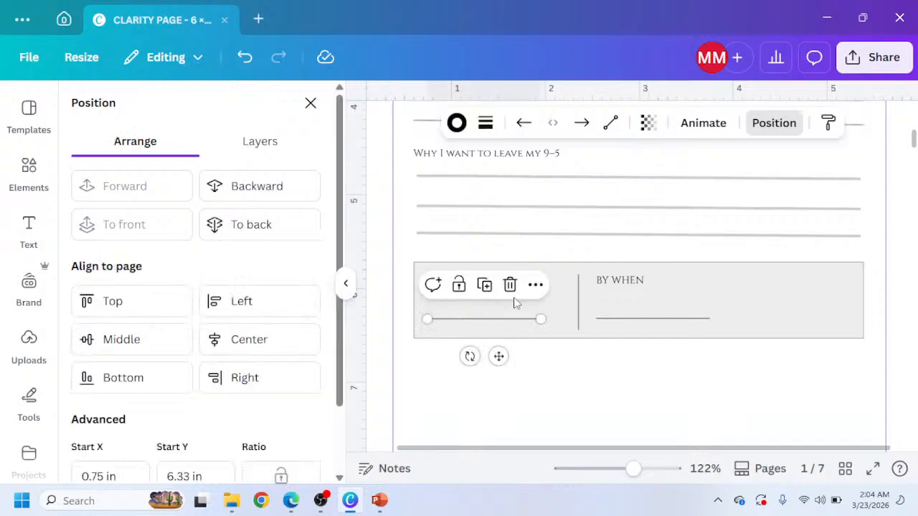
{"action": "scroll", "coordinate": [531, 287], "scroll_direction": "up", "scroll_amount": 6}
{"action": "scroll", "coordinate": [522, 287], "scroll_direction": "down", "scroll_amount": 4}
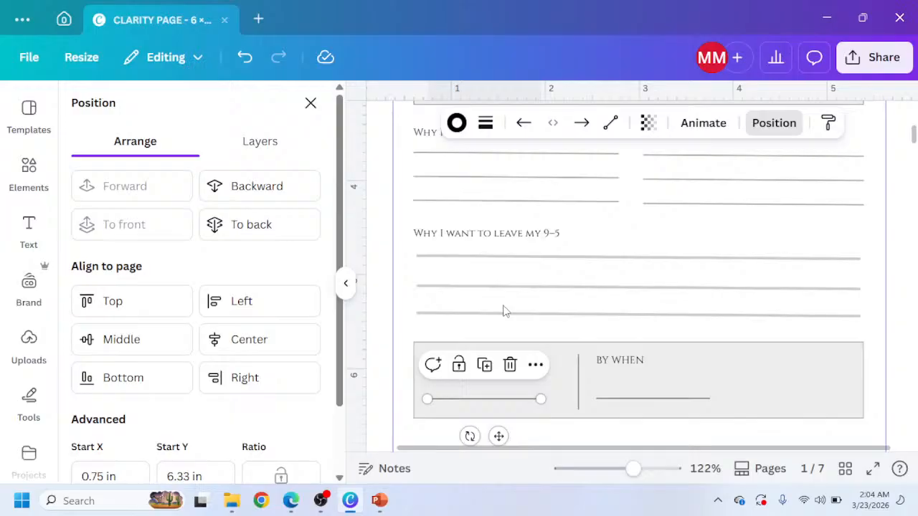
{"action": "scroll", "coordinate": [502, 307], "scroll_direction": "up", "scroll_amount": 4, "text": "ctrl"}
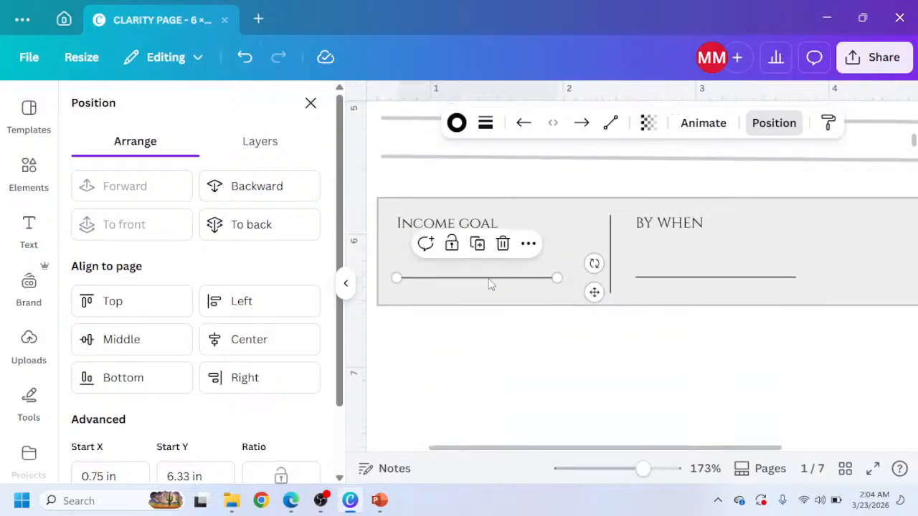
{"action": "scroll", "coordinate": [485, 316], "scroll_direction": "up", "scroll_amount": 2}
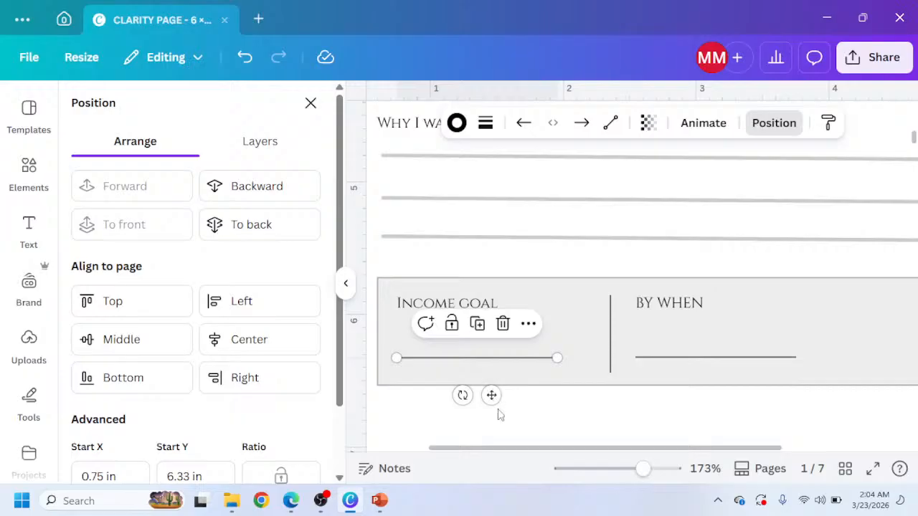
Try moving the Income goal field line up among the 'Why I want to leave my 9–5' writing lines, then undo the move.
{"action": "left_click_drag", "start_coordinate": [500, 370], "coordinate": [480, 279]}
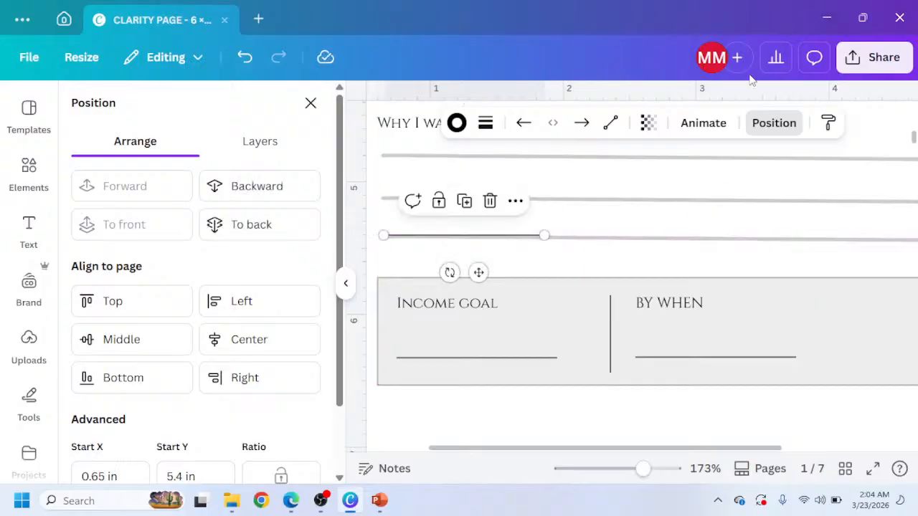
{"action": "left_click", "coordinate": [648, 124]}
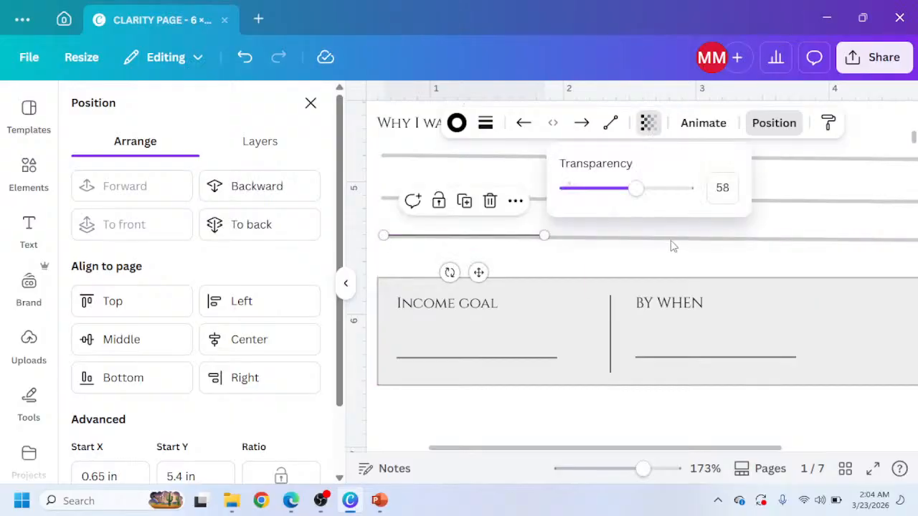
{"action": "key", "text": "ctrl+z"}
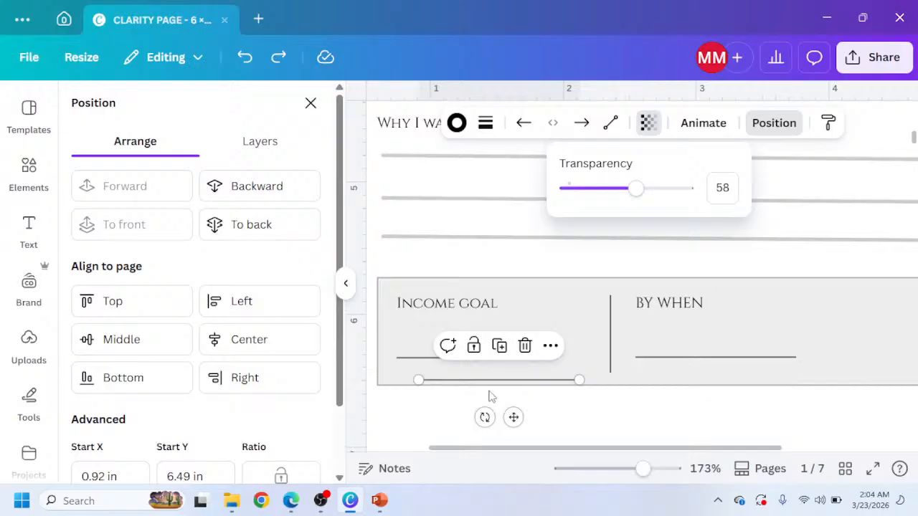
{"action": "left_click", "coordinate": [493, 395]}
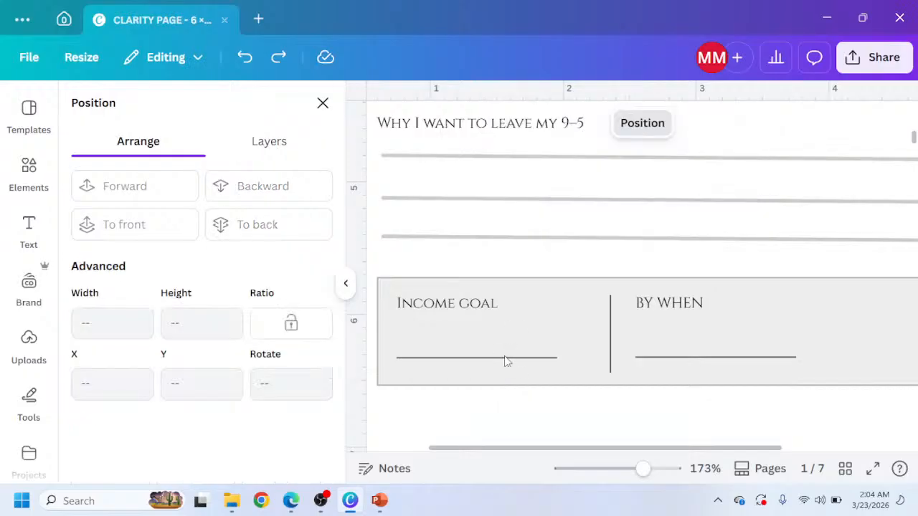
Select both field lines and the vertical divider in the Income goal box and set their transparency to 37.
{"action": "left_click", "coordinate": [506, 358]}
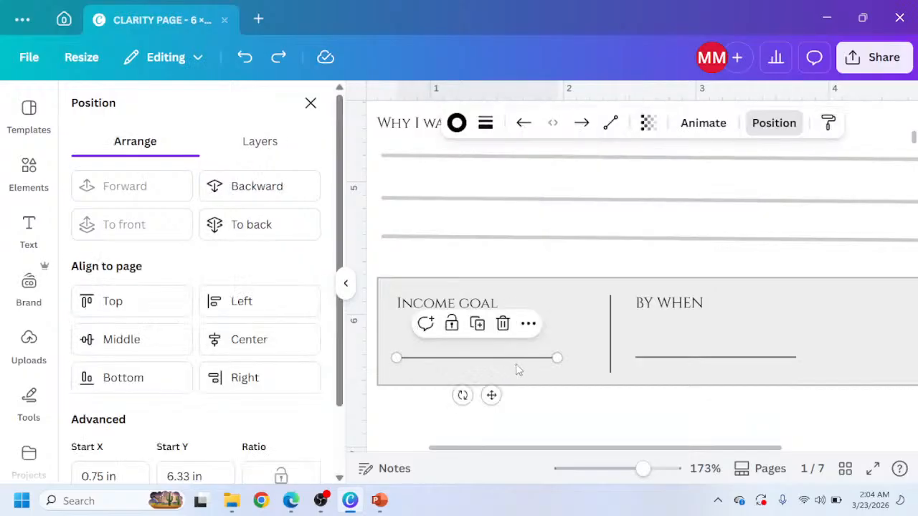
{"action": "left_click", "coordinate": [735, 358], "text": "shift"}
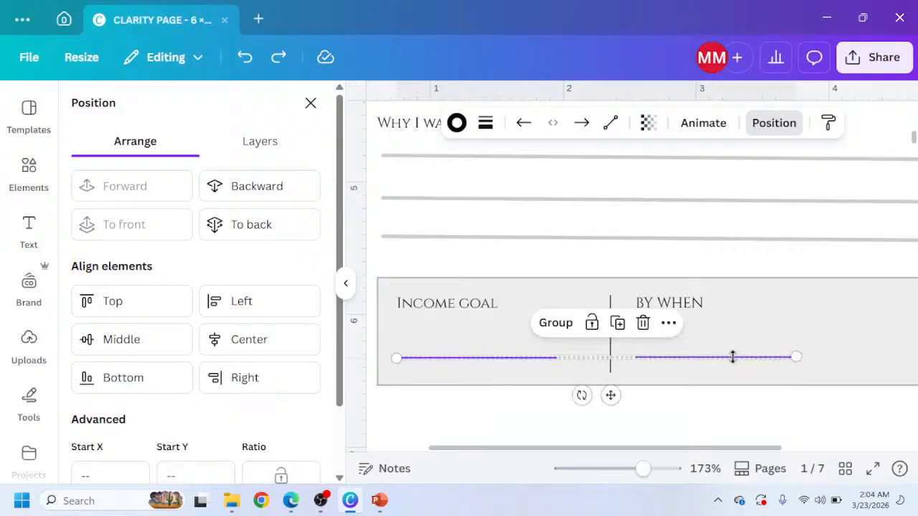
{"action": "left_click", "coordinate": [611, 338], "text": "shift"}
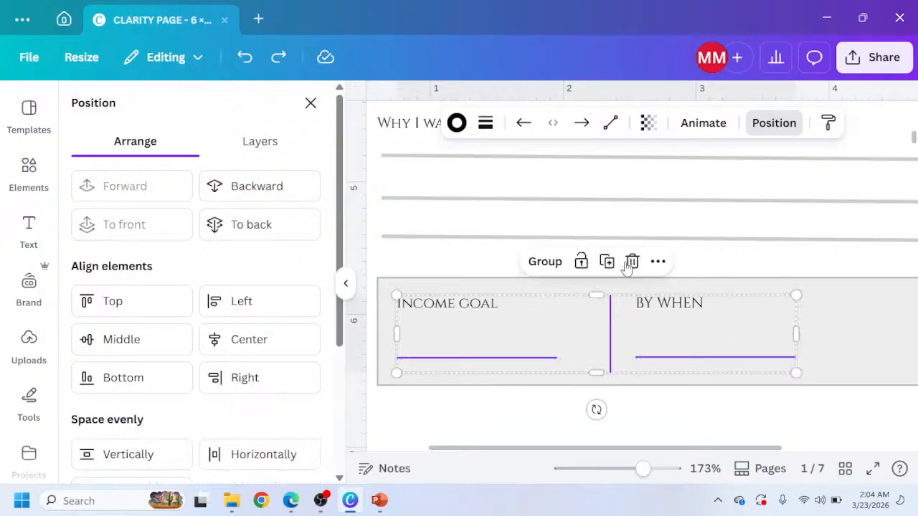
{"action": "left_click", "coordinate": [611, 323], "text": "shift"}
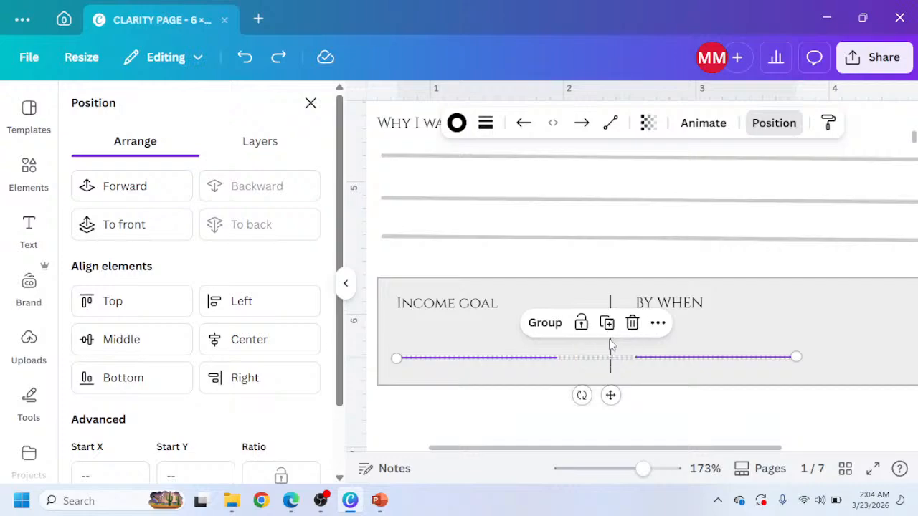
{"action": "left_click", "coordinate": [610, 345], "text": "shift"}
{"action": "left_click", "coordinate": [648, 123]}
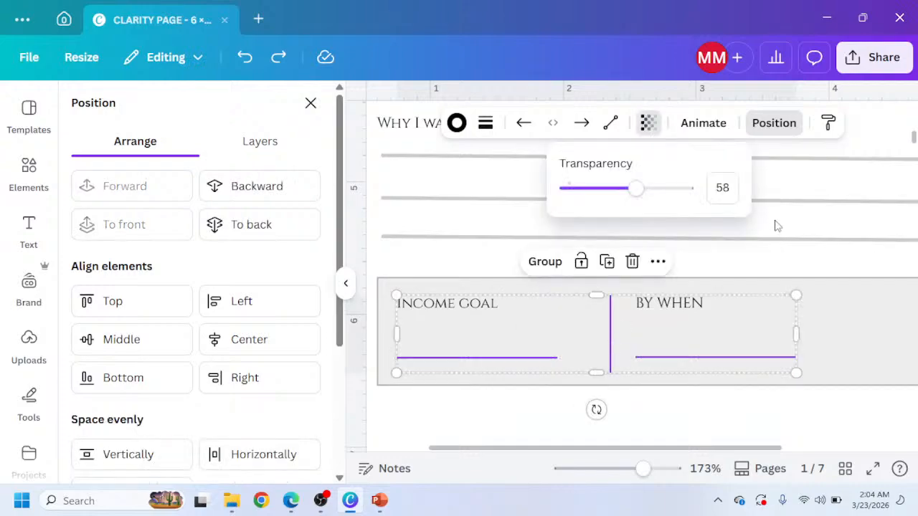
{"action": "left_click", "coordinate": [713, 188]}
{"action": "left_click", "coordinate": [662, 160]}
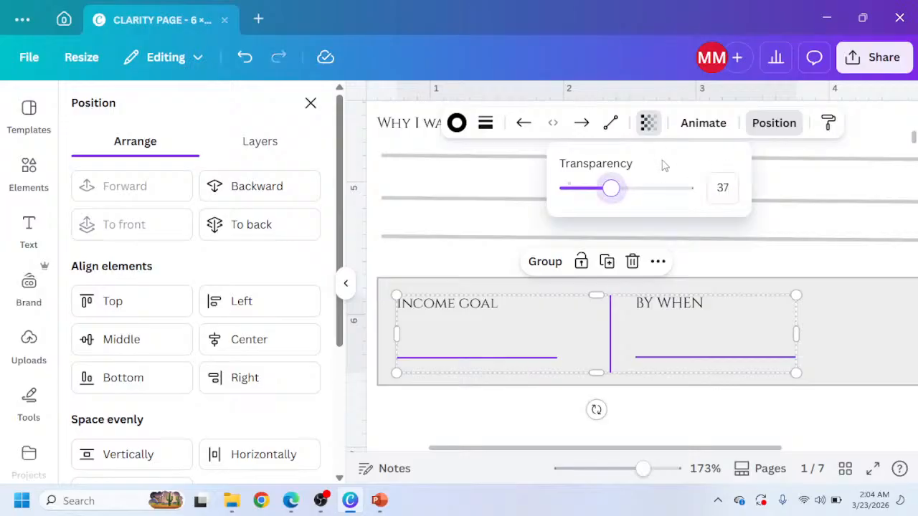
{"action": "left_click", "coordinate": [472, 413]}
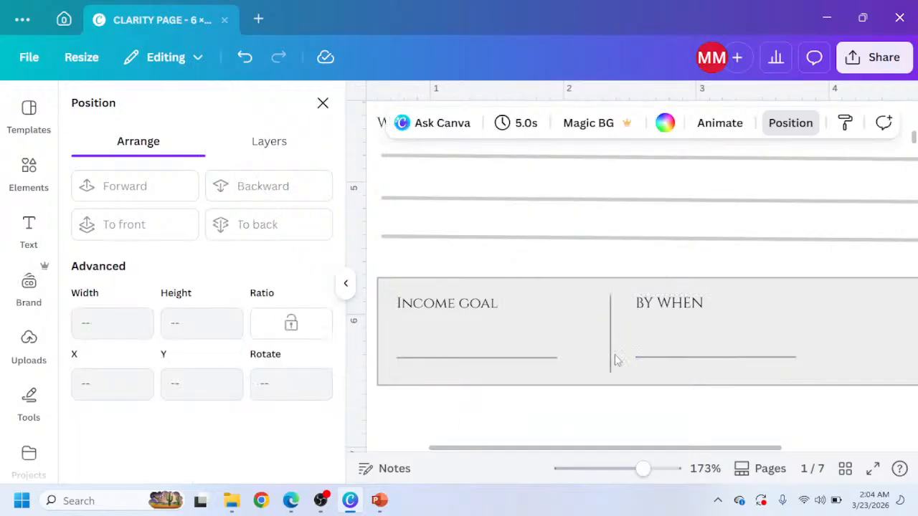
Zoom in and scroll over the 'Why I want to leave my 9–5' writing lines and the Income goal box.
{"action": "scroll", "coordinate": [552, 283], "scroll_direction": "up", "scroll_amount": 5}
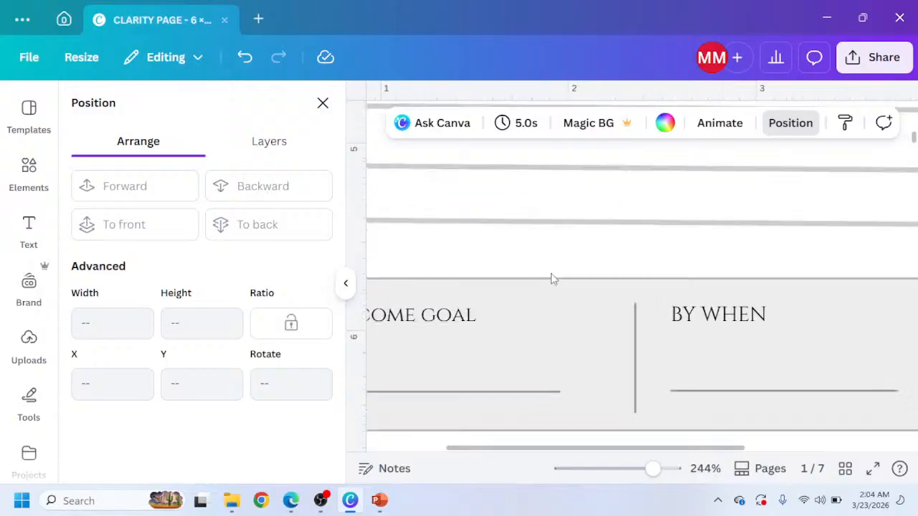
{"action": "left_click", "coordinate": [345, 283]}
{"action": "scroll", "coordinate": [304, 256], "scroll_direction": "up", "scroll_amount": 1}
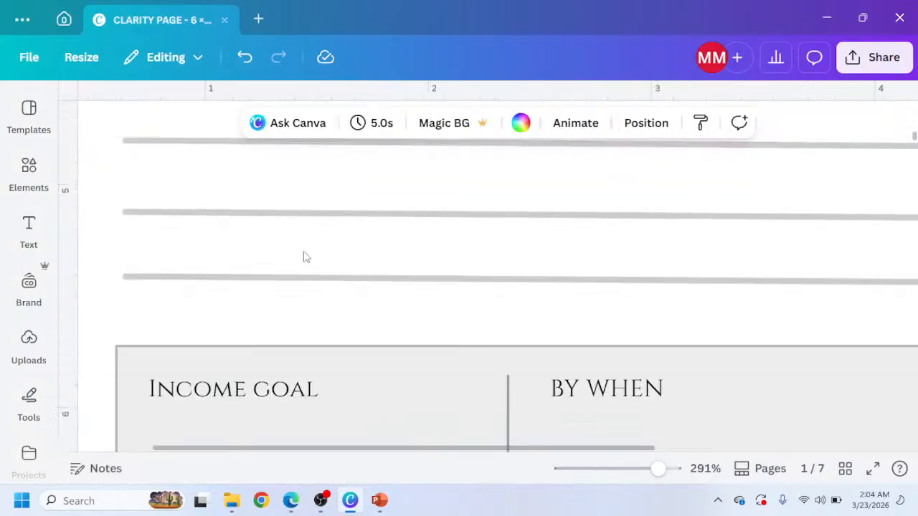
{"action": "scroll", "coordinate": [301, 258], "scroll_direction": "down", "scroll_amount": 1}
{"action": "scroll", "coordinate": [289, 261], "scroll_direction": "up", "scroll_amount": 5}
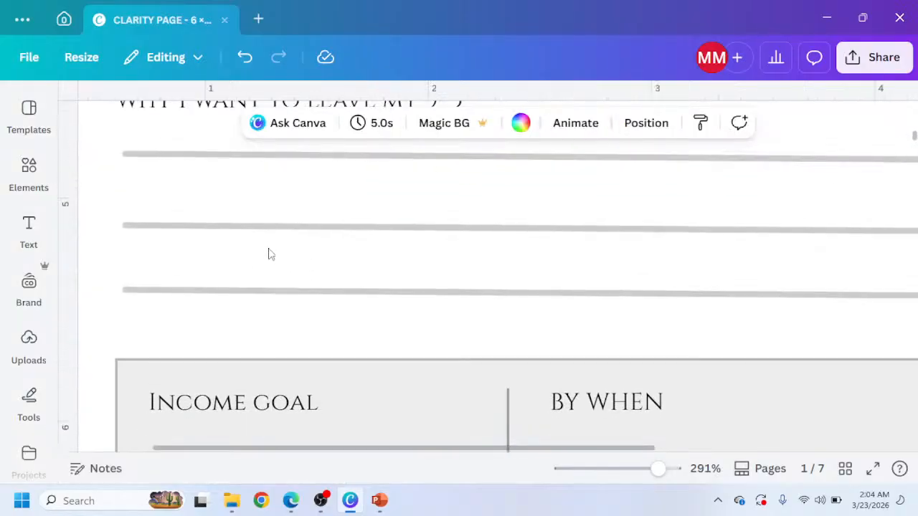
{"action": "scroll", "coordinate": [265, 261], "scroll_direction": "up", "scroll_amount": 1}
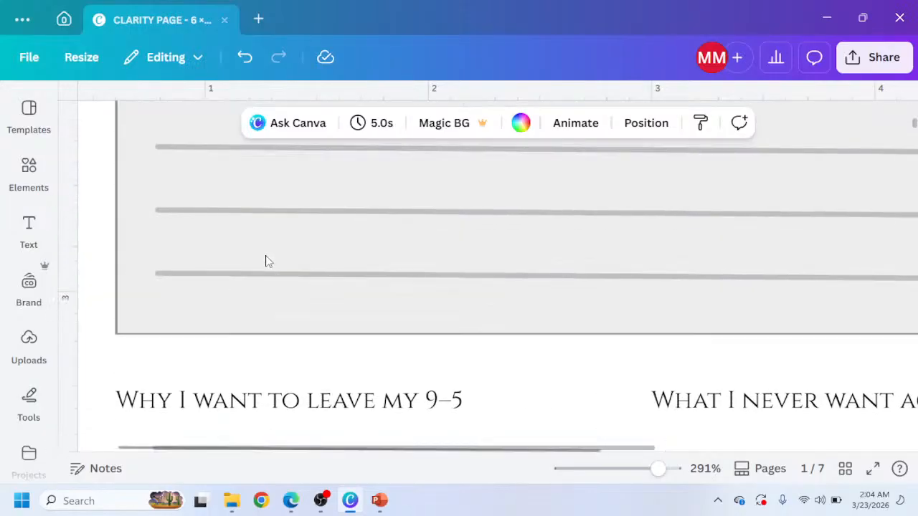
{"action": "scroll", "coordinate": [247, 315], "scroll_direction": "down", "scroll_amount": 5}
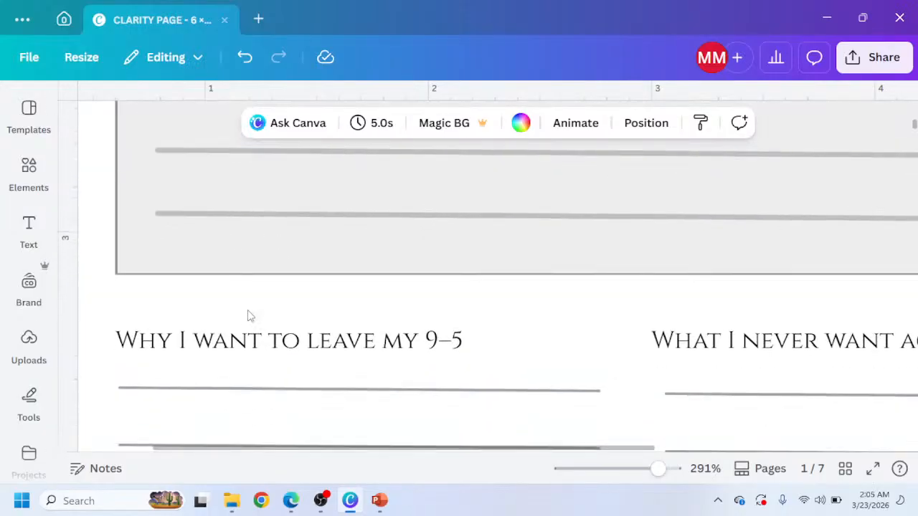
{"action": "scroll", "coordinate": [259, 334], "scroll_direction": "down", "scroll_amount": 3}
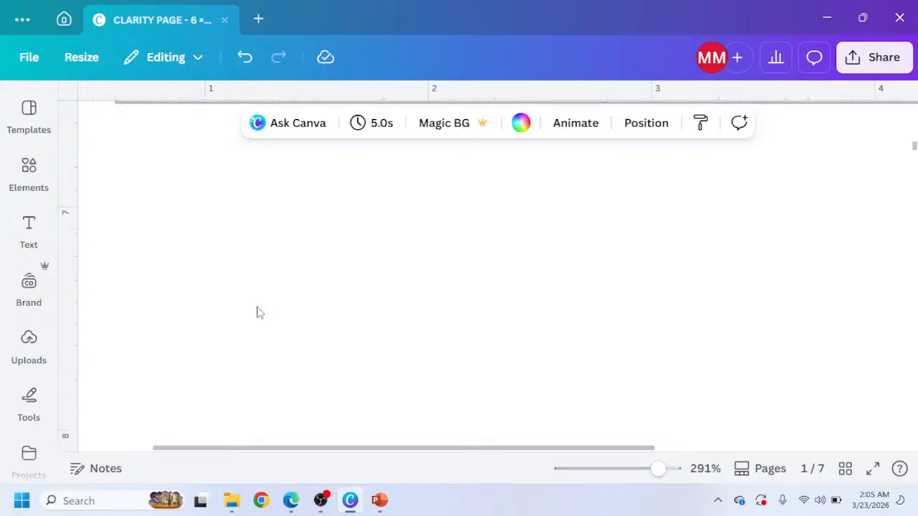
{"action": "scroll", "coordinate": [259, 308], "scroll_direction": "up", "scroll_amount": 4}
Paste a copy of the field line and move it onto the first writing line under 'Why I want to leave my 9–5'.
{"action": "left_click", "coordinate": [250, 334]}
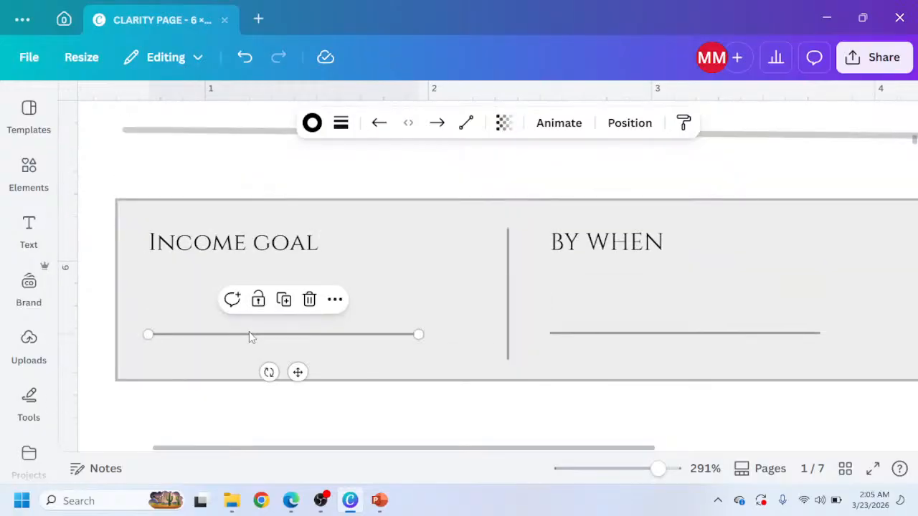
{"action": "scroll", "coordinate": [249, 334], "scroll_direction": "up", "scroll_amount": 3}
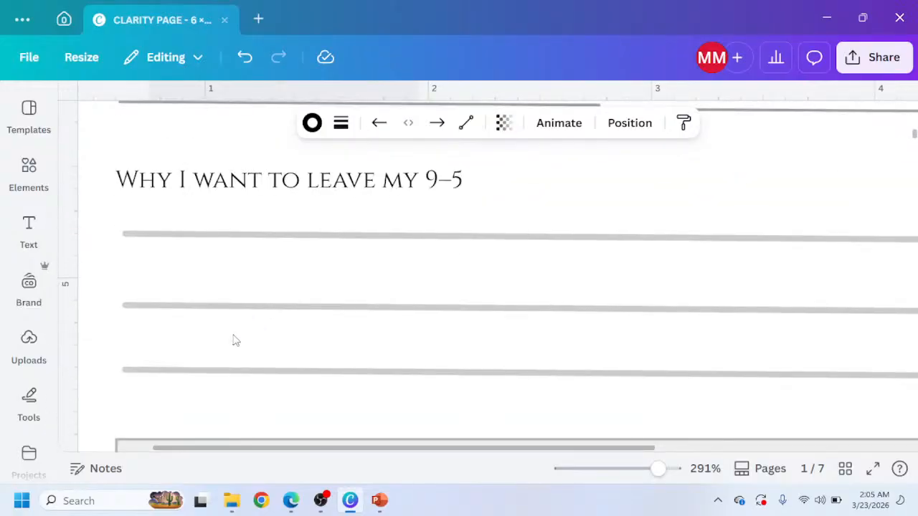
{"action": "key", "text": "ctrl+v"}
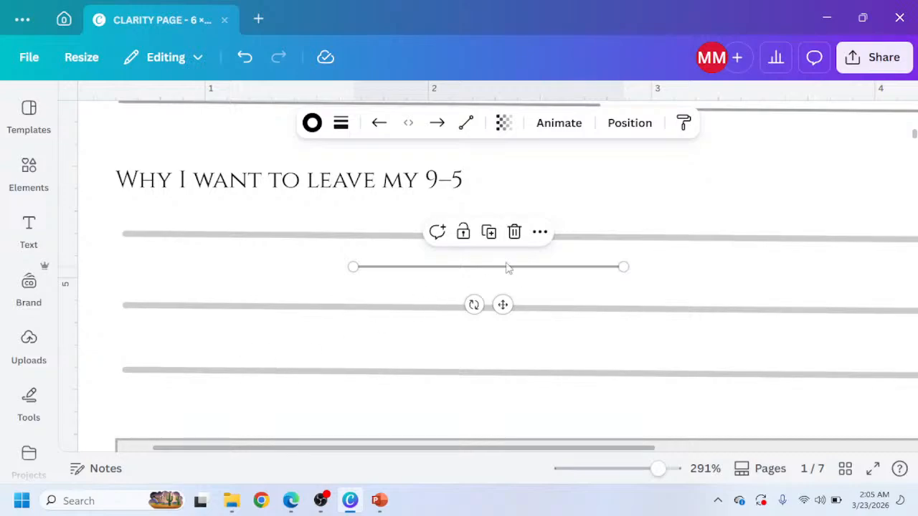
{"action": "left_click_drag", "start_coordinate": [502, 305], "coordinate": [273, 271]}
Try stretching the pasted line across the full width of the writing line, then undo the stretching.
{"action": "left_click_drag", "start_coordinate": [395, 228], "coordinate": [867, 245]}
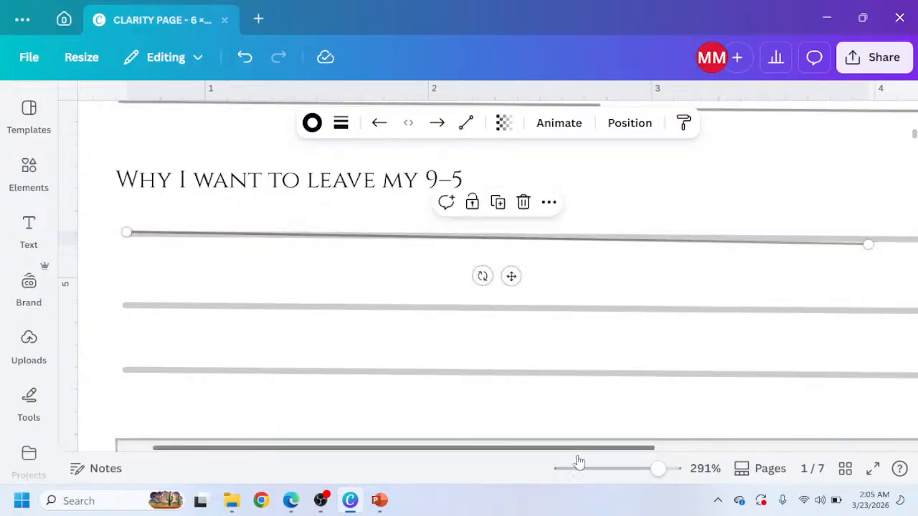
{"action": "left_click_drag", "start_coordinate": [591, 452], "coordinate": [796, 412]}
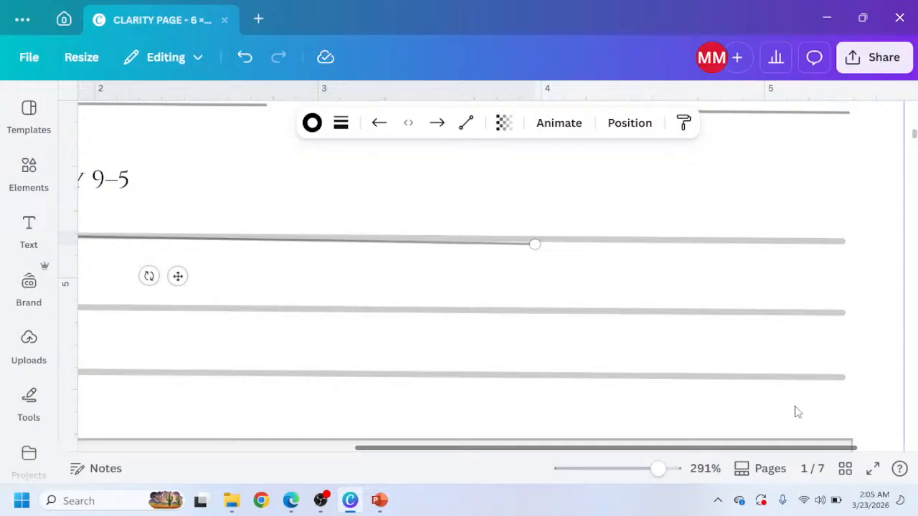
{"action": "left_click_drag", "start_coordinate": [536, 244], "coordinate": [853, 232]}
{"action": "left_click", "coordinate": [799, 302]}
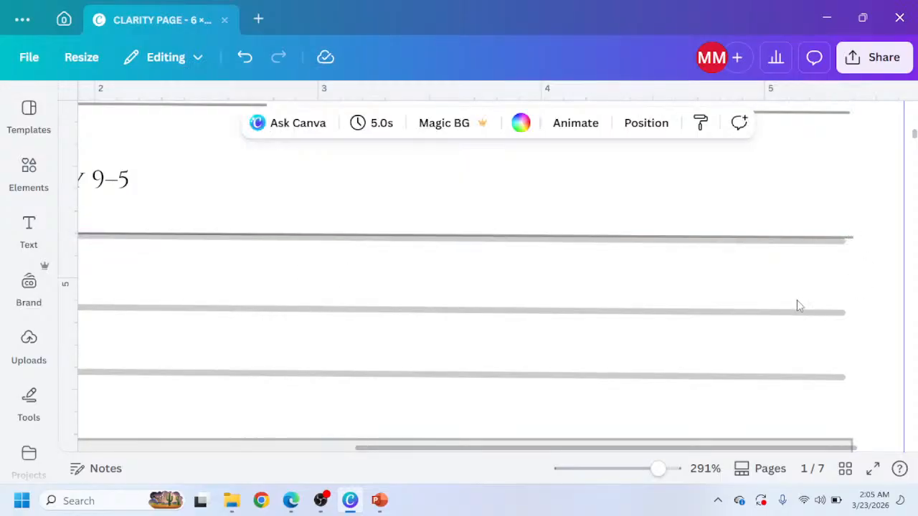
{"action": "left_click", "coordinate": [766, 244]}
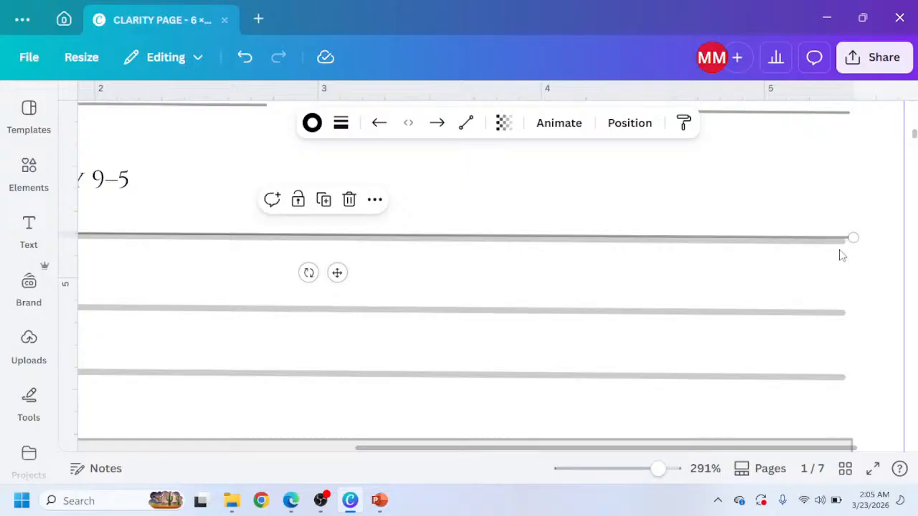
{"action": "left_click_drag", "start_coordinate": [849, 239], "coordinate": [851, 240]}
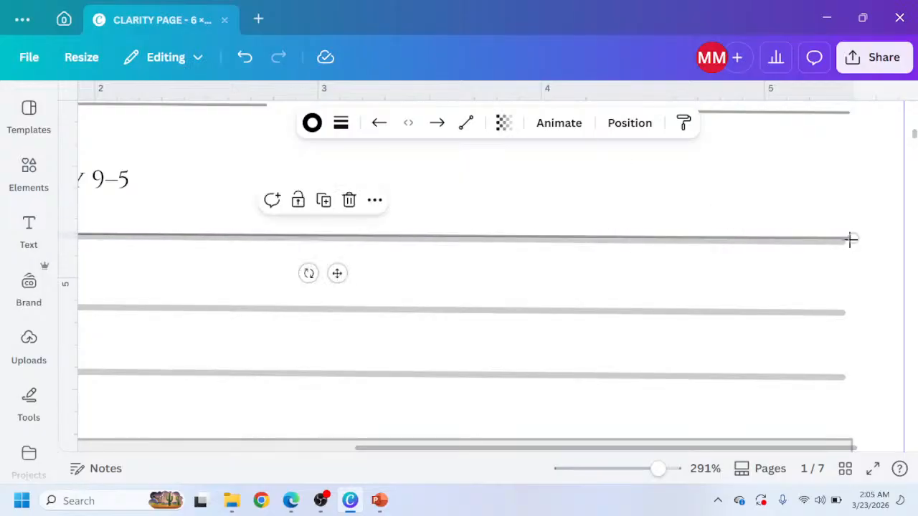
{"action": "key", "text": "ctrl+z"}
{"action": "key", "text": "ctrl+z"}
{"action": "key", "text": "ctrl+y"}
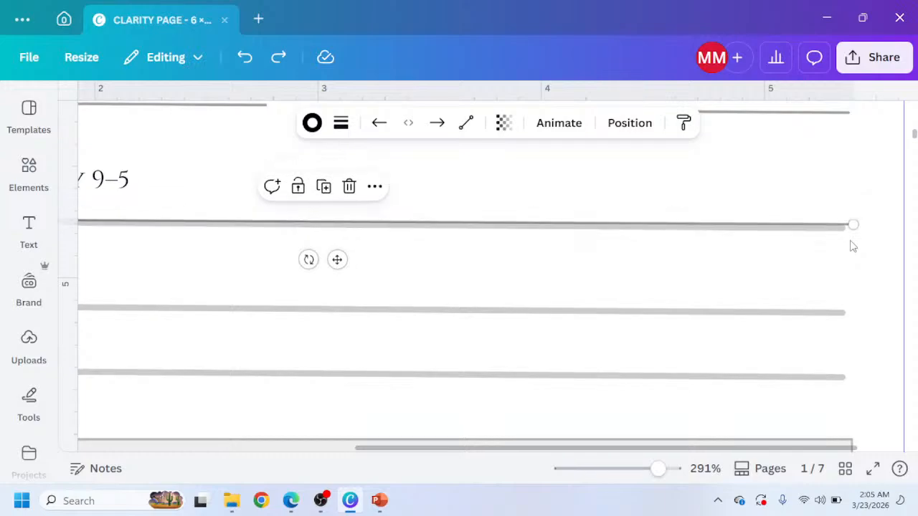
{"action": "key", "text": "ctrl+y"}
{"action": "scroll", "coordinate": [386, 317], "scroll_direction": "down", "scroll_amount": 5}
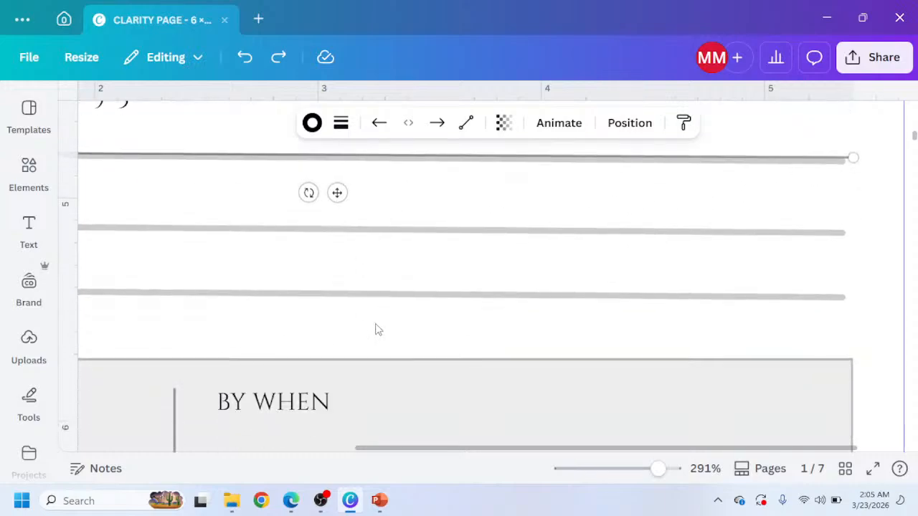
{"action": "scroll", "coordinate": [333, 301], "scroll_direction": "up", "scroll_amount": 7}
{"action": "key", "text": "ctrl+z"}
{"action": "key", "text": "ctrl+z"}
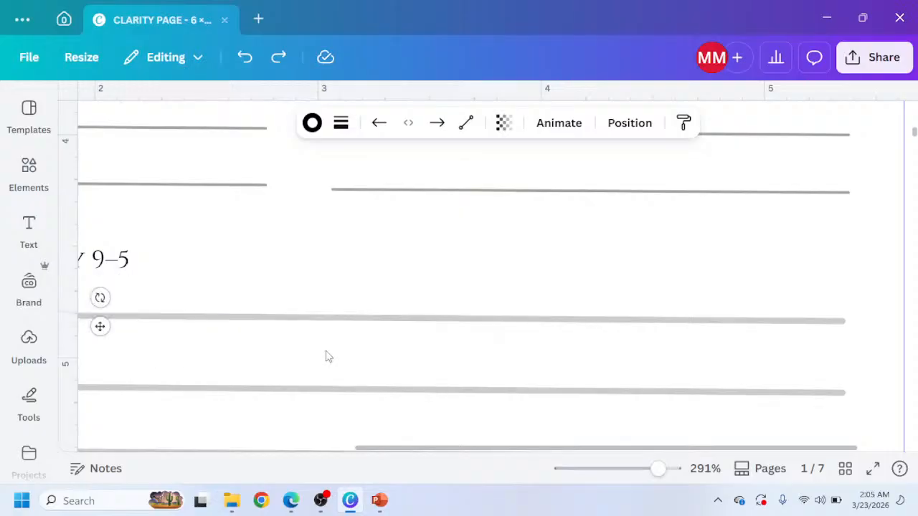
{"action": "scroll", "coordinate": [289, 340], "scroll_direction": "down", "scroll_amount": 2}
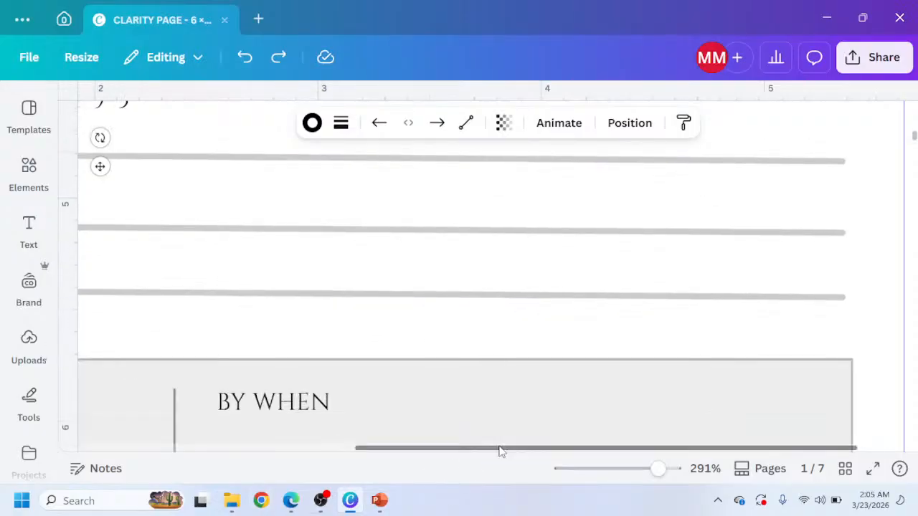
{"action": "left_click_drag", "start_coordinate": [486, 453], "coordinate": [301, 476]}
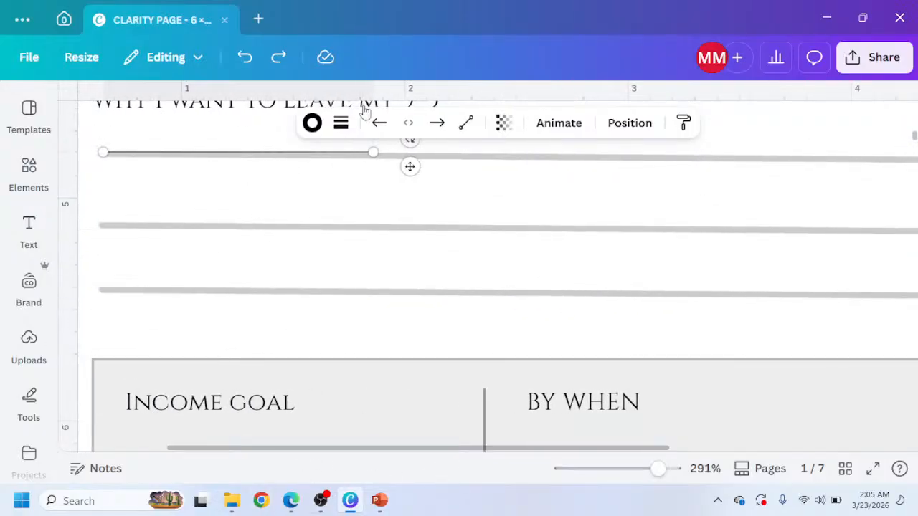
Delete the pasted copy of the field line from the 'Why I want to leave my 9–5' writing lines.
{"action": "scroll", "coordinate": [392, 227], "scroll_direction": "up", "scroll_amount": 1}
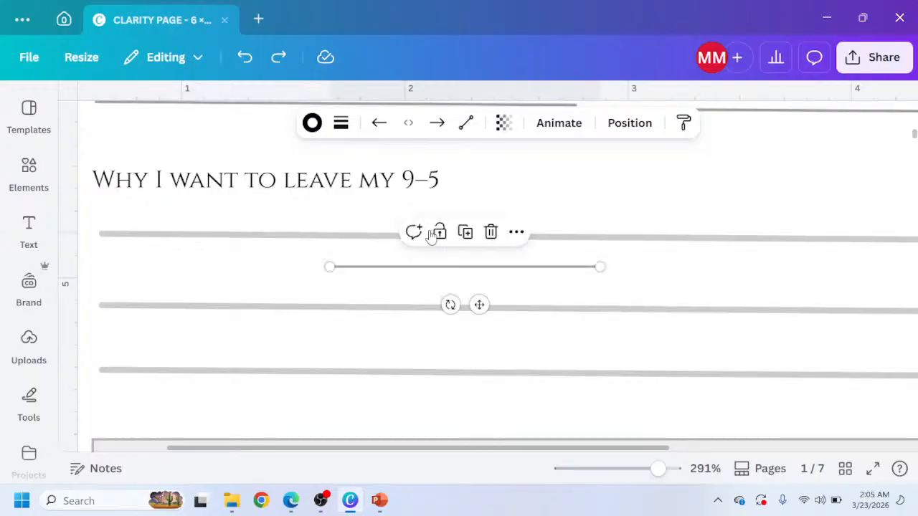
{"action": "left_click", "coordinate": [494, 237]}
{"action": "scroll", "coordinate": [495, 239], "scroll_direction": "down", "scroll_amount": 3}
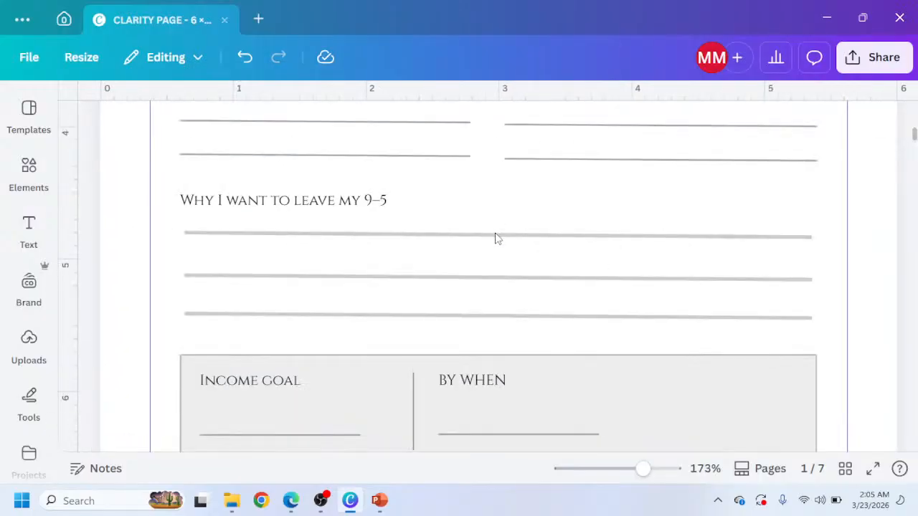
{"action": "scroll", "coordinate": [495, 238], "scroll_direction": "down", "scroll_amount": 1}
{"action": "scroll", "coordinate": [494, 238], "scroll_direction": "down", "scroll_amount": 3}
{"action": "scroll", "coordinate": [495, 238], "scroll_direction": "down", "scroll_amount": 1}
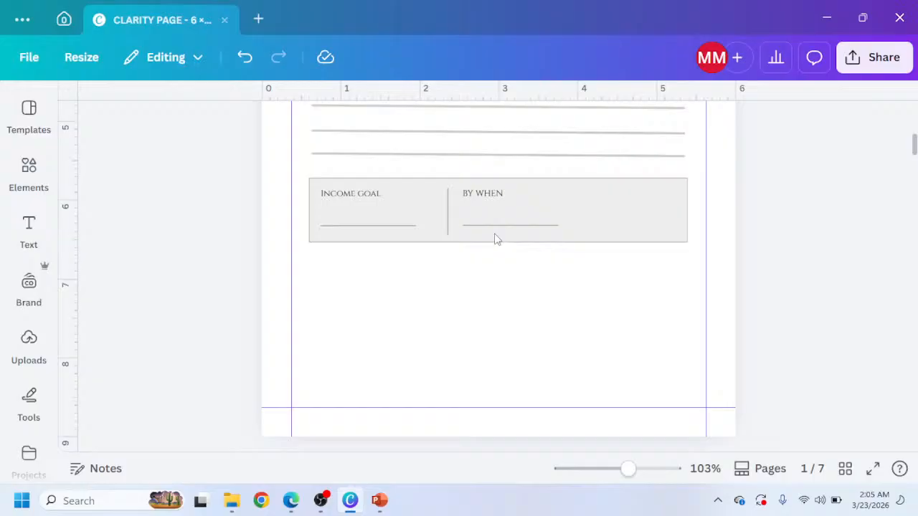
{"action": "scroll", "coordinate": [494, 241], "scroll_direction": "up", "scroll_amount": 1}
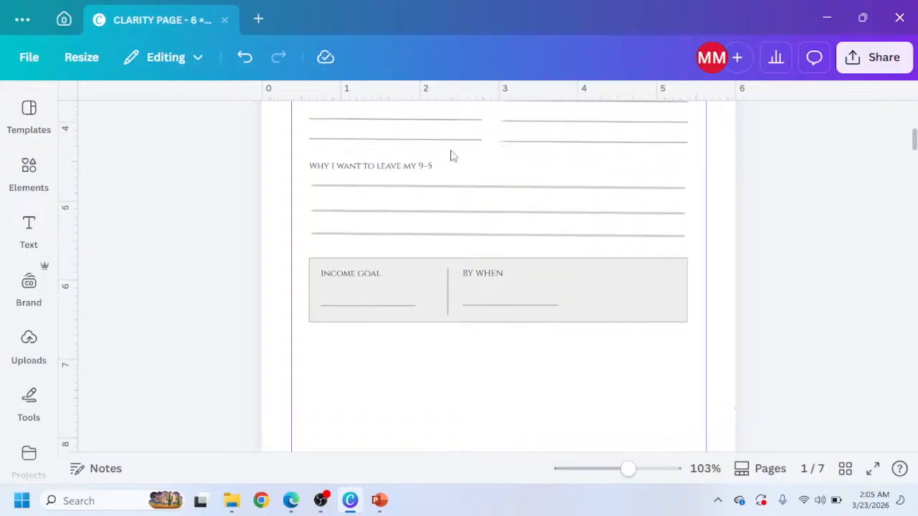
{"action": "left_click", "coordinate": [441, 189]}
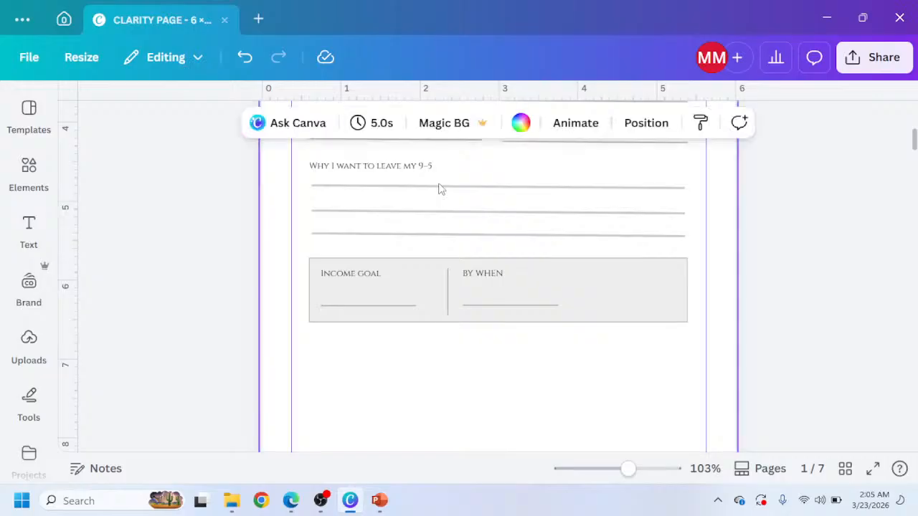
{"action": "scroll", "coordinate": [444, 230], "scroll_direction": "up", "scroll_amount": 1}
{"action": "scroll", "coordinate": [441, 254], "scroll_direction": "down", "scroll_amount": 2}
{"action": "scroll", "coordinate": [441, 254], "scroll_direction": "up", "scroll_amount": 4}
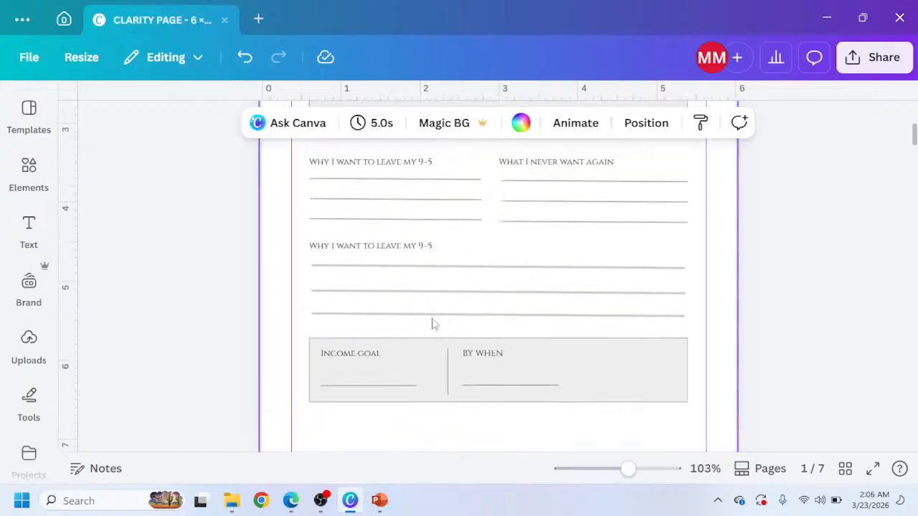
{"action": "left_click", "coordinate": [392, 269]}
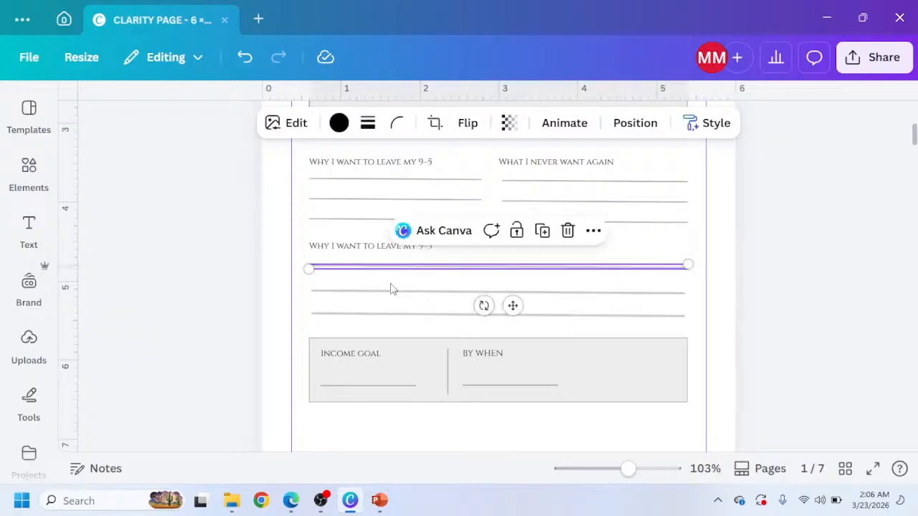
{"action": "key", "text": "ctrl+d"}
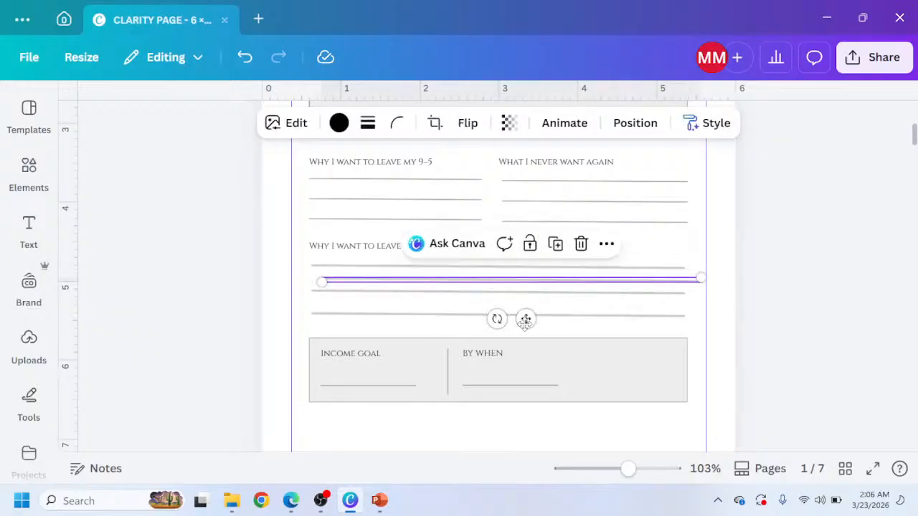
{"action": "left_click_drag", "start_coordinate": [526, 320], "coordinate": [510, 479]}
{"action": "scroll", "coordinate": [519, 390], "scroll_direction": "down", "scroll_amount": 4}
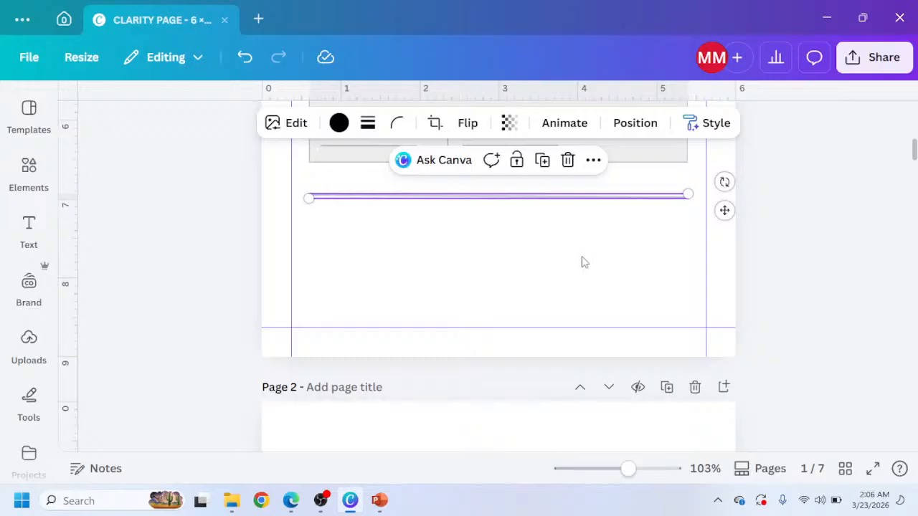
{"action": "key", "text": "ctrl+z"}
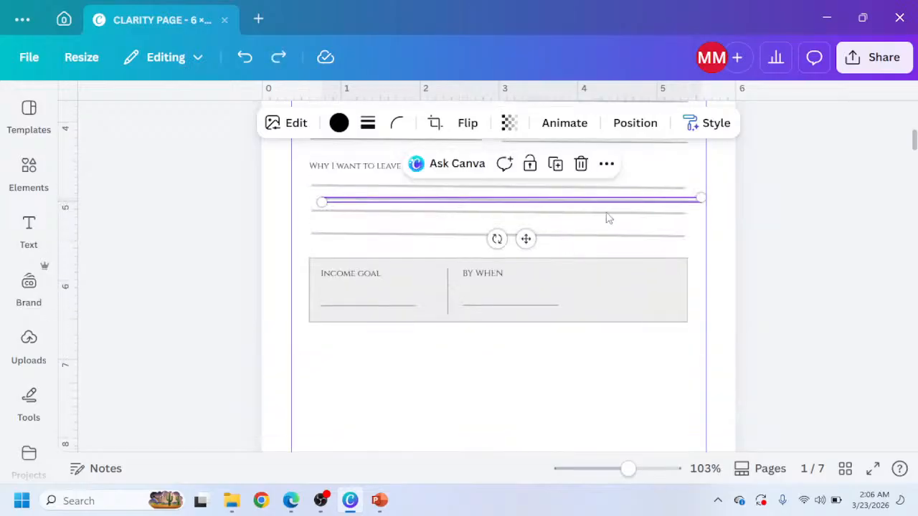
{"action": "key", "text": "ctrl+z"}
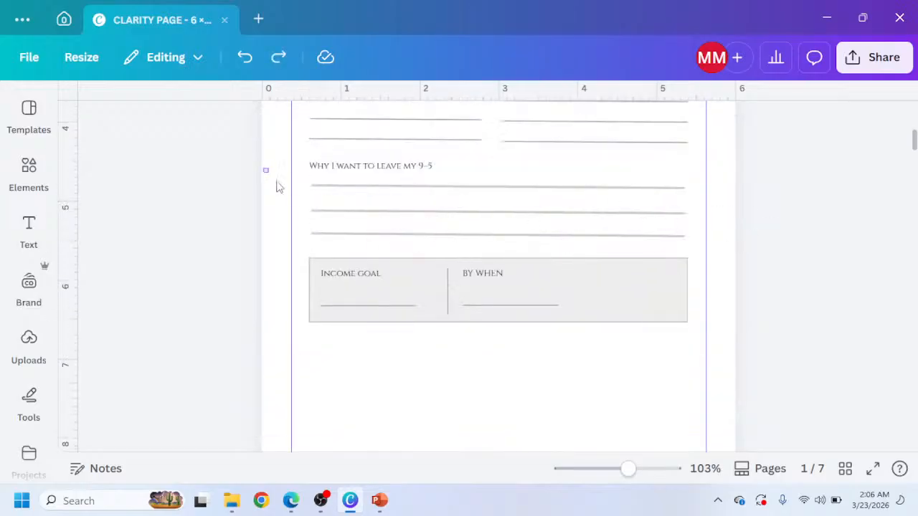
Duplicate the three 'Why I want to leave my 9–5' writing lines and place the copy below the Income goal box.
{"action": "left_click_drag", "start_coordinate": [262, 168], "coordinate": [413, 396]}
{"action": "key", "text": "ctrl+d"}
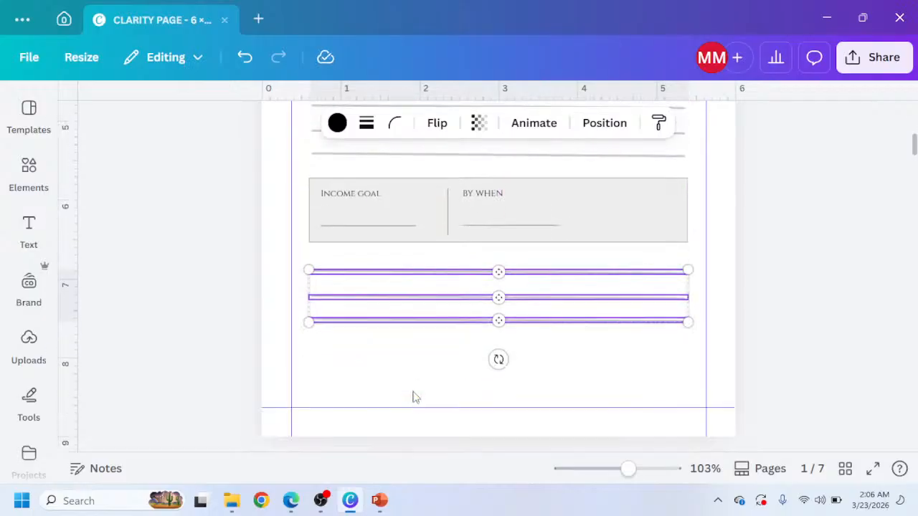
{"action": "scroll", "coordinate": [397, 348], "scroll_direction": "up", "scroll_amount": 2}
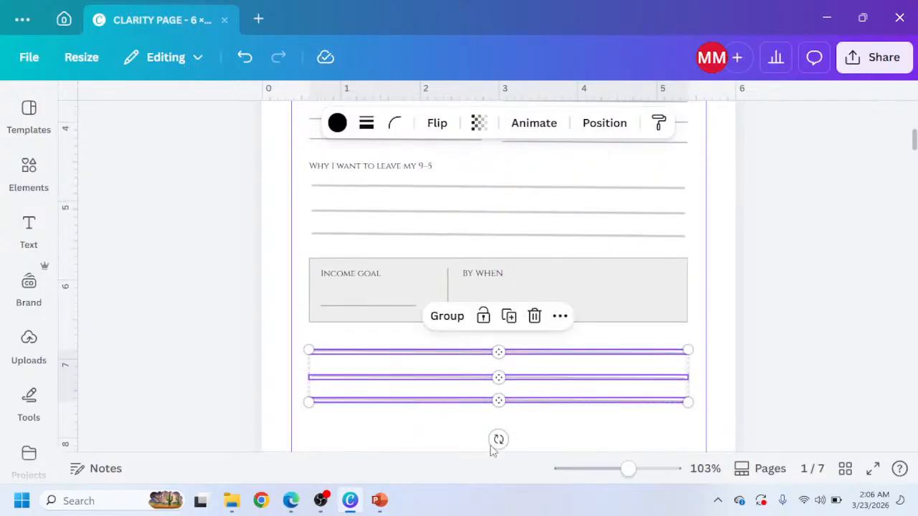
{"action": "left_click_drag", "start_coordinate": [509, 402], "coordinate": [507, 405]}
{"action": "key", "text": "Down"}
{"action": "key", "text": "Down"}
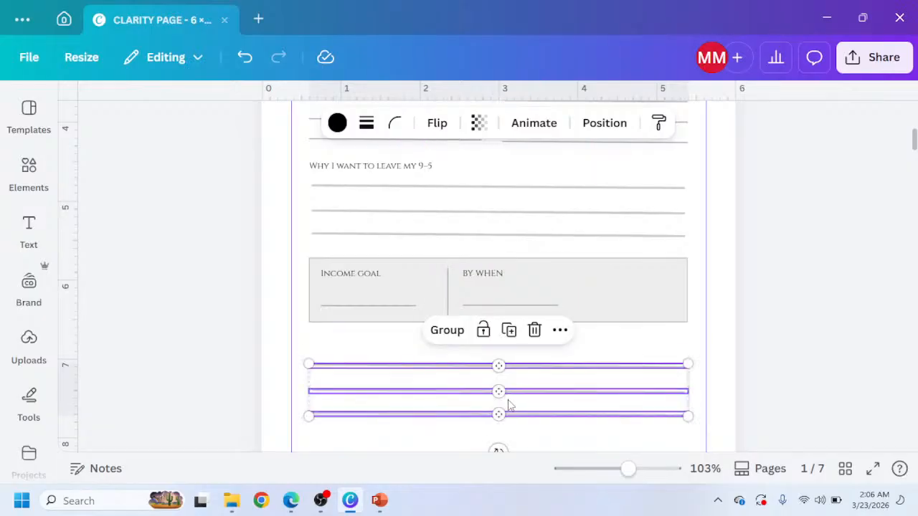
Select the whole Income goal box with its contents and nudge it slightly downward.
{"action": "left_click_drag", "start_coordinate": [278, 254], "coordinate": [609, 335]}
{"action": "key", "text": "Down"}
{"action": "key", "text": "Down"}
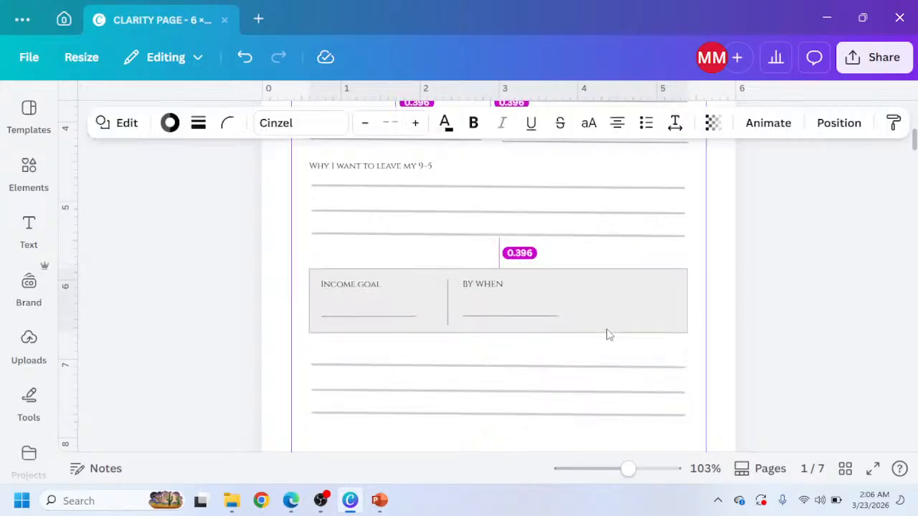
{"action": "scroll", "coordinate": [593, 348], "scroll_direction": "down", "scroll_amount": 2}
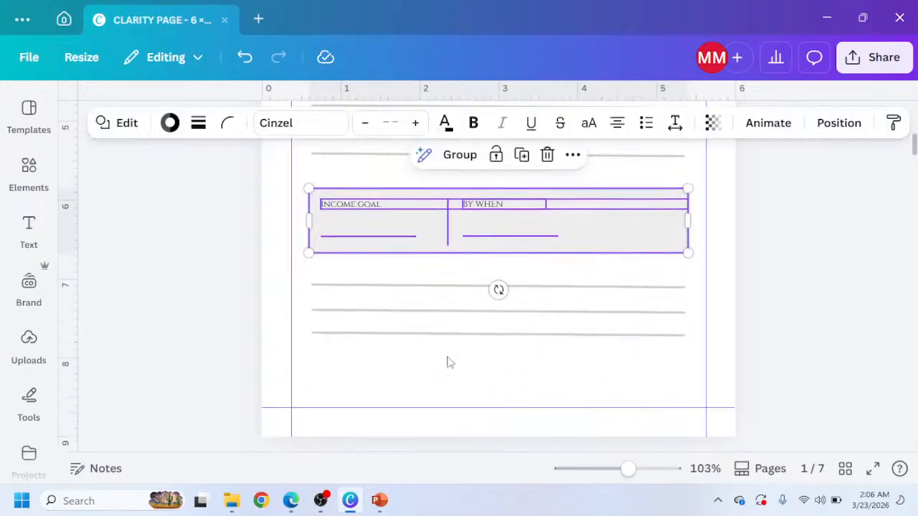
{"action": "left_click", "coordinate": [327, 360]}
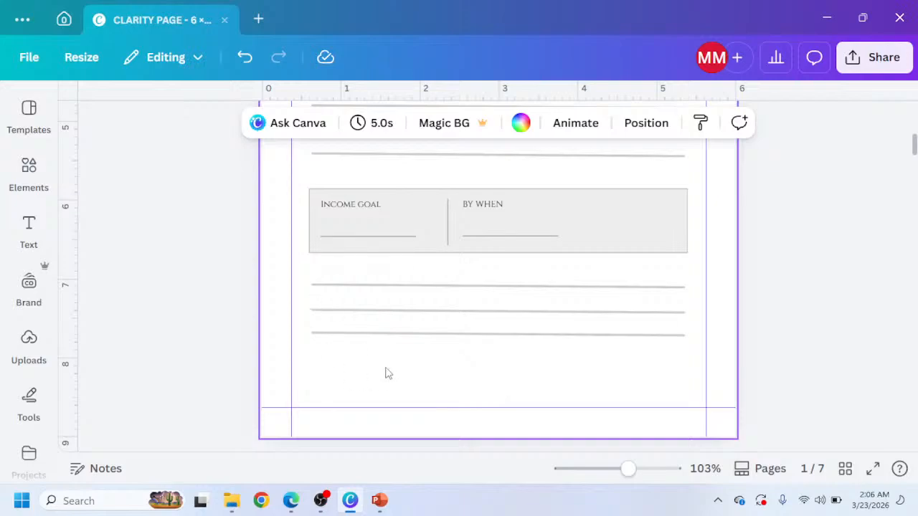
Duplicate the 'Income goal' label and move the copy down to the page's bottom margin as a footer.
{"action": "left_click", "coordinate": [342, 214]}
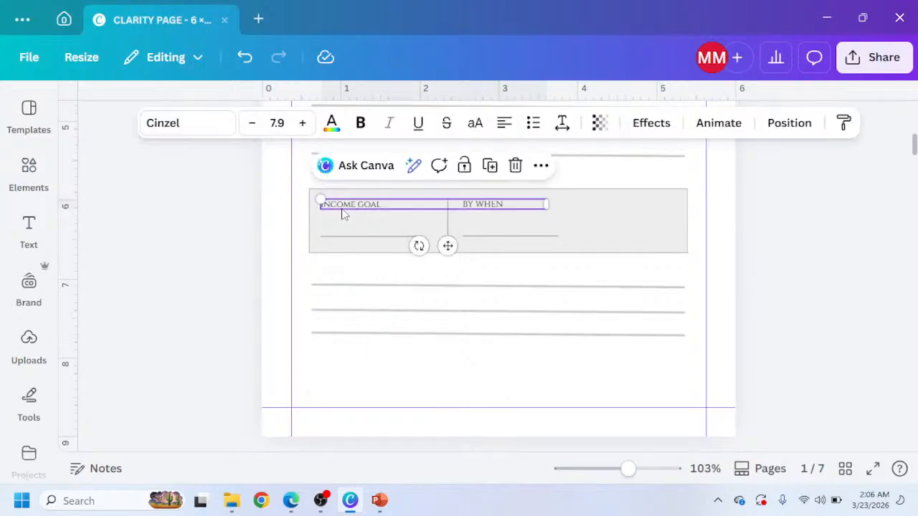
{"action": "key", "text": "ctrl+d"}
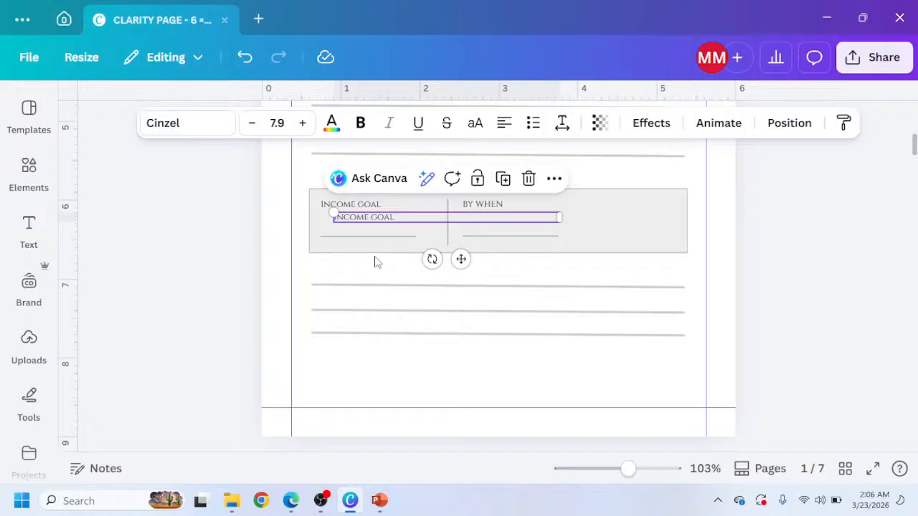
{"action": "left_click_drag", "start_coordinate": [446, 297], "coordinate": [438, 434]}
Copy the footer text '9–5 Escape Strategy Journal' from Claude's mockup and paste it over the duplicated label's text.
{"action": "left_click", "coordinate": [291, 500]}
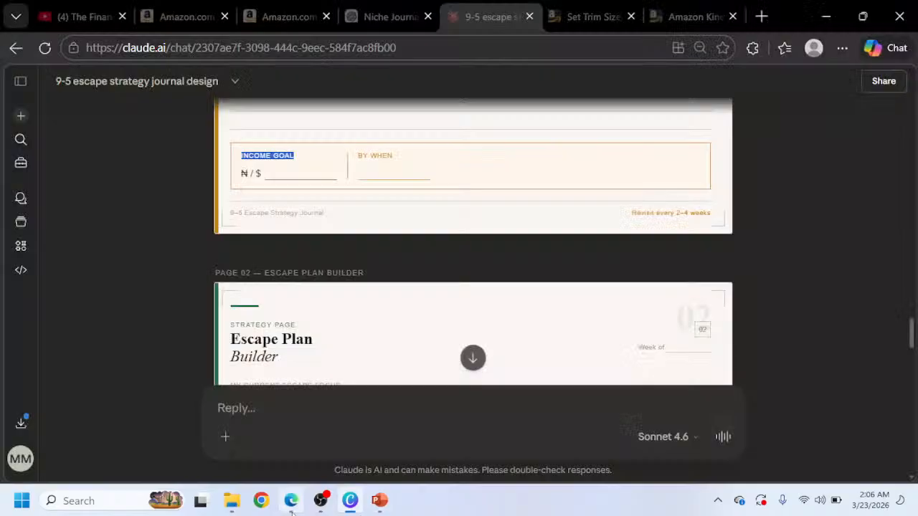
{"action": "left_click", "coordinate": [309, 213]}
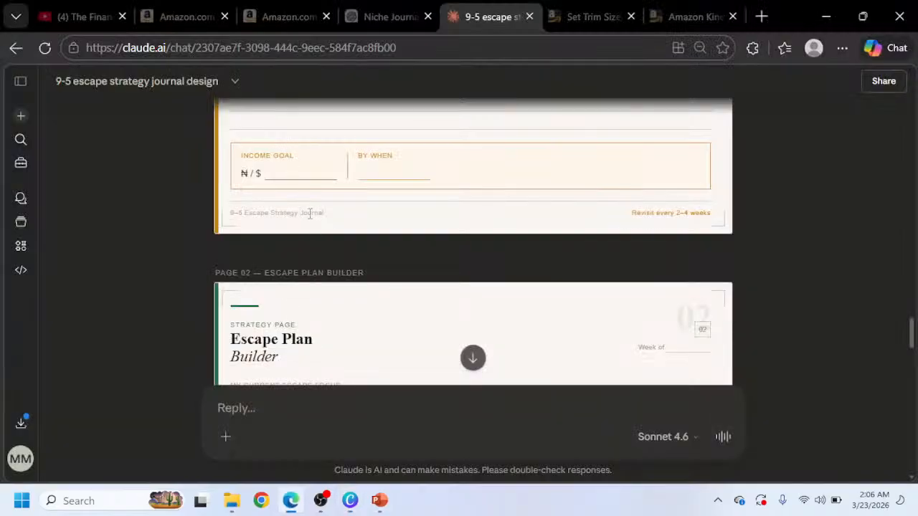
{"action": "left_click_drag", "start_coordinate": [329, 220], "coordinate": [220, 225]}
{"action": "key", "text": "ctrl+c"}
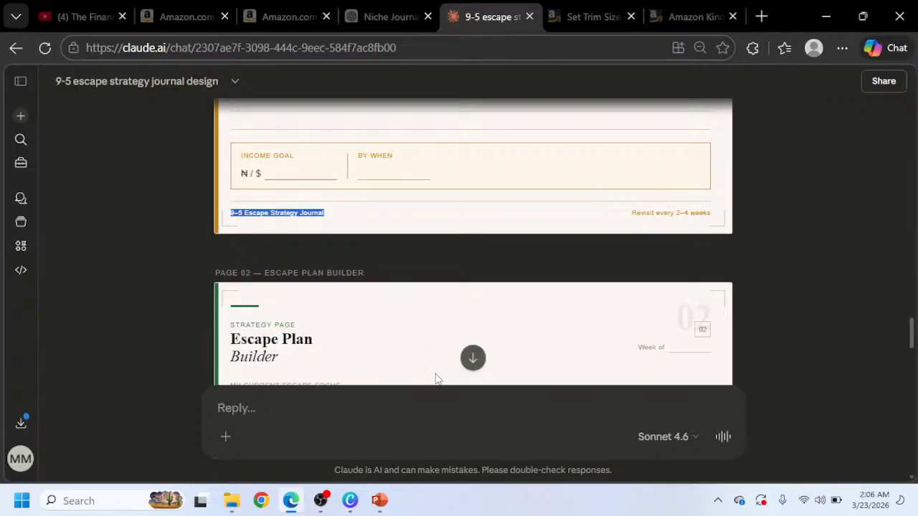
{"action": "left_click", "coordinate": [350, 500]}
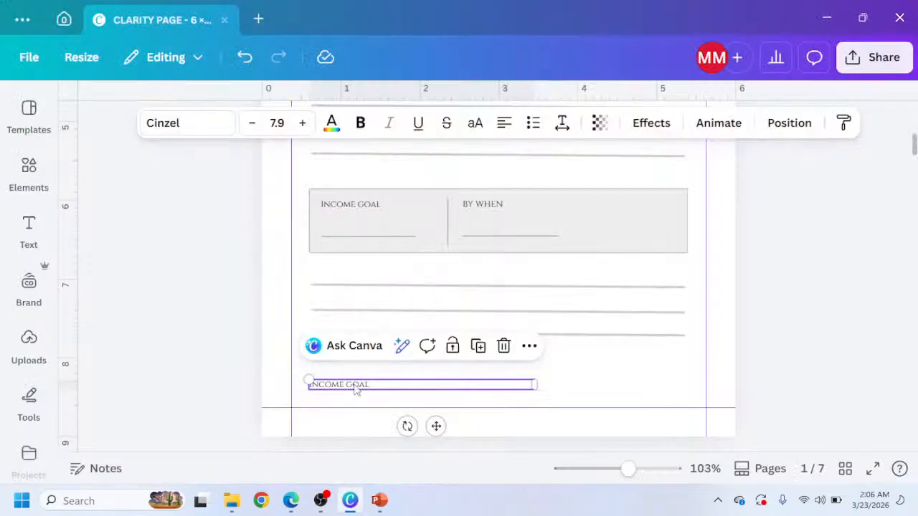
{"action": "key", "text": "ctrl+a"}
{"action": "key", "text": "ctrl+v"}
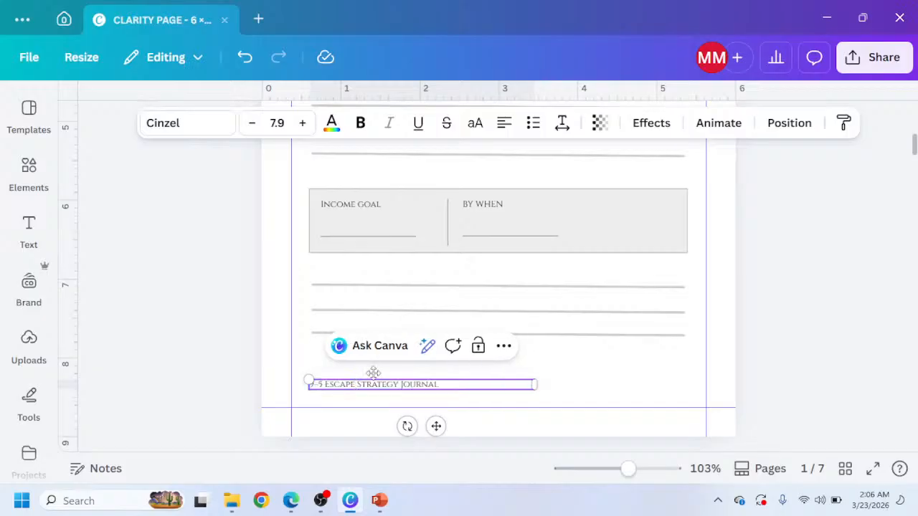
Set the footer text's transparency to 55.
{"action": "scroll", "coordinate": [352, 330], "scroll_direction": "up", "scroll_amount": 10}
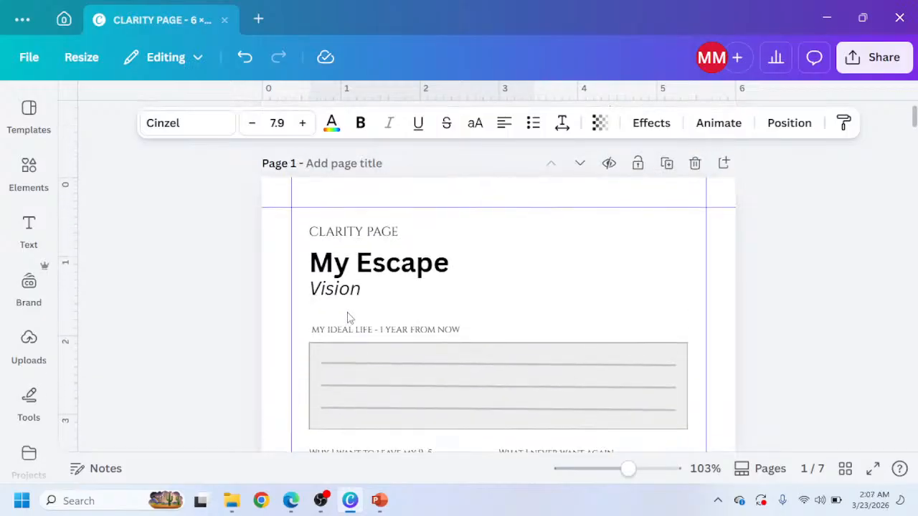
{"action": "scroll", "coordinate": [359, 255], "scroll_direction": "down", "scroll_amount": 10}
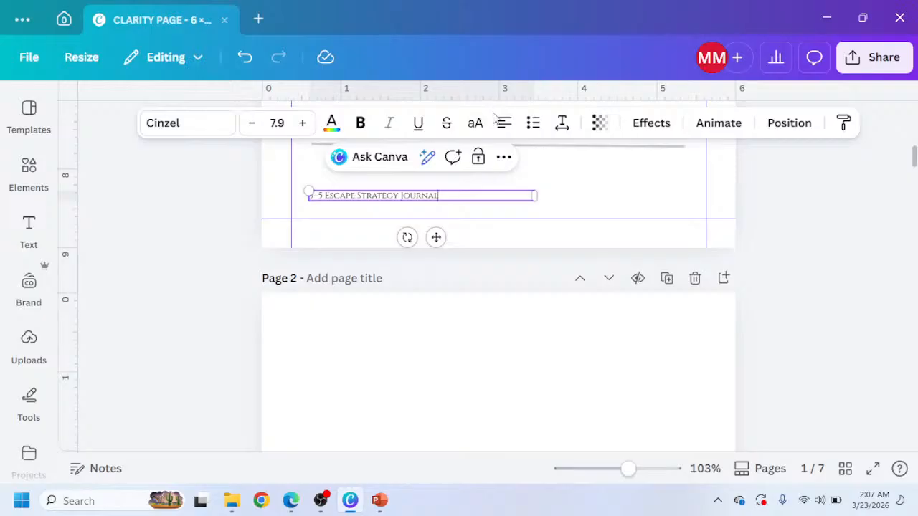
{"action": "left_click", "coordinate": [601, 122]}
{"action": "left_click_drag", "start_coordinate": [593, 185], "coordinate": [585, 189]}
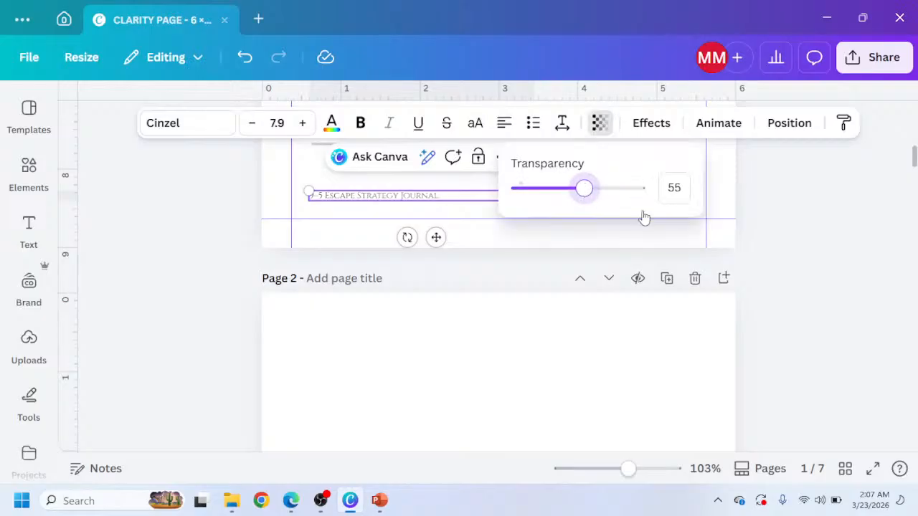
{"action": "left_click", "coordinate": [784, 207]}
Review the finished clarity page in Canva and compare it with the Claude page mockup.
{"action": "scroll", "coordinate": [602, 260], "scroll_direction": "down", "scroll_amount": 2, "text": "ctrl"}
{"action": "scroll", "coordinate": [595, 256], "scroll_direction": "up", "scroll_amount": 10}
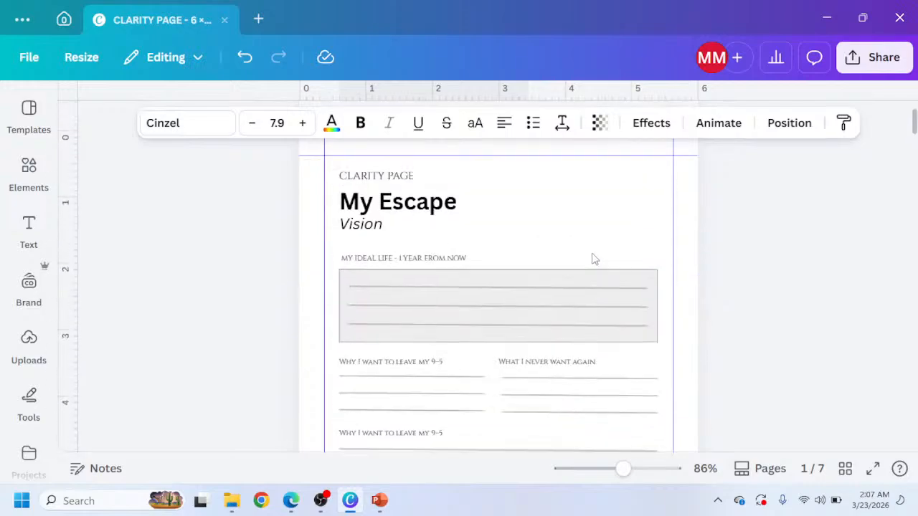
{"action": "scroll", "coordinate": [574, 269], "scroll_direction": "down", "scroll_amount": 2, "text": "ctrl"}
{"action": "scroll", "coordinate": [573, 268], "scroll_direction": "down", "scroll_amount": 3}
{"action": "scroll", "coordinate": [569, 275], "scroll_direction": "up", "scroll_amount": 3}
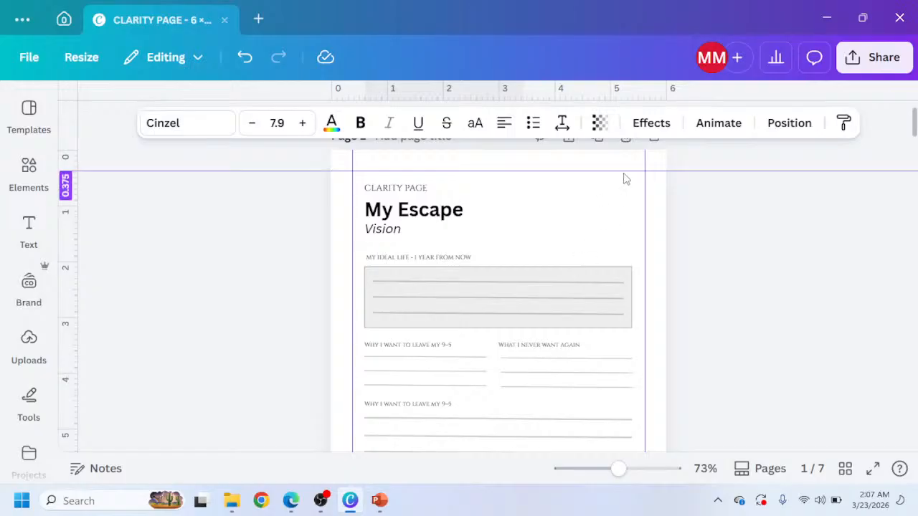
{"action": "left_click", "coordinate": [289, 506]}
{"action": "scroll", "coordinate": [644, 243], "scroll_direction": "up", "scroll_amount": 10}
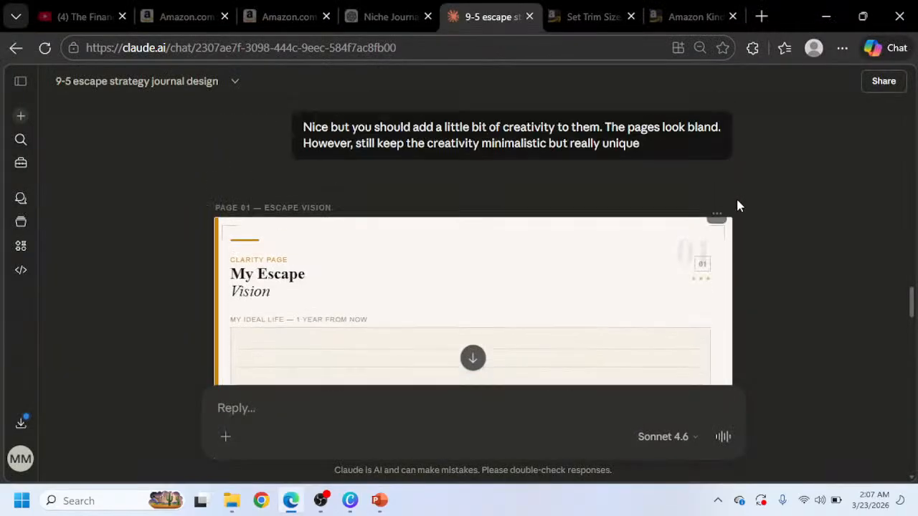
{"action": "left_click", "coordinate": [717, 214]}
{"action": "left_click", "coordinate": [664, 270]}
Switch to the ChatGPT plan and read through the suggested book structure for the journal.
{"action": "left_click", "coordinate": [379, 16]}
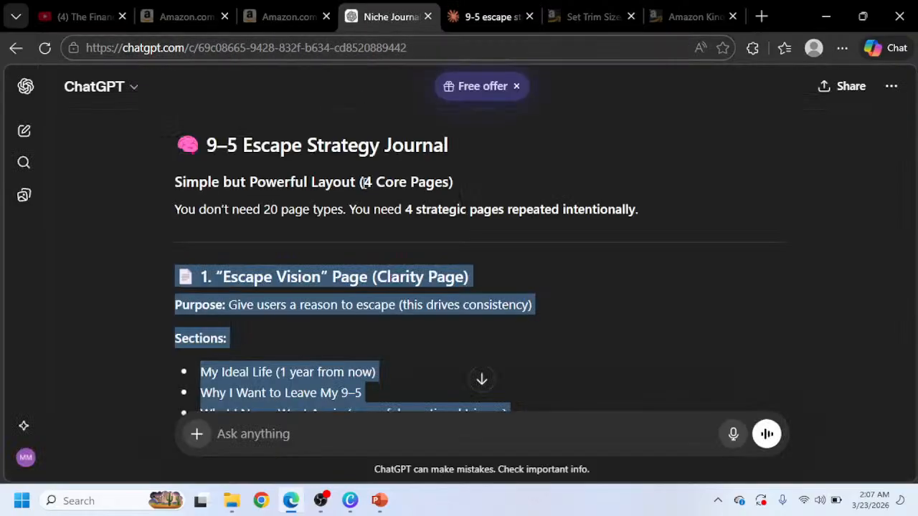
{"action": "scroll", "coordinate": [328, 291], "scroll_direction": "down", "scroll_amount": 10}
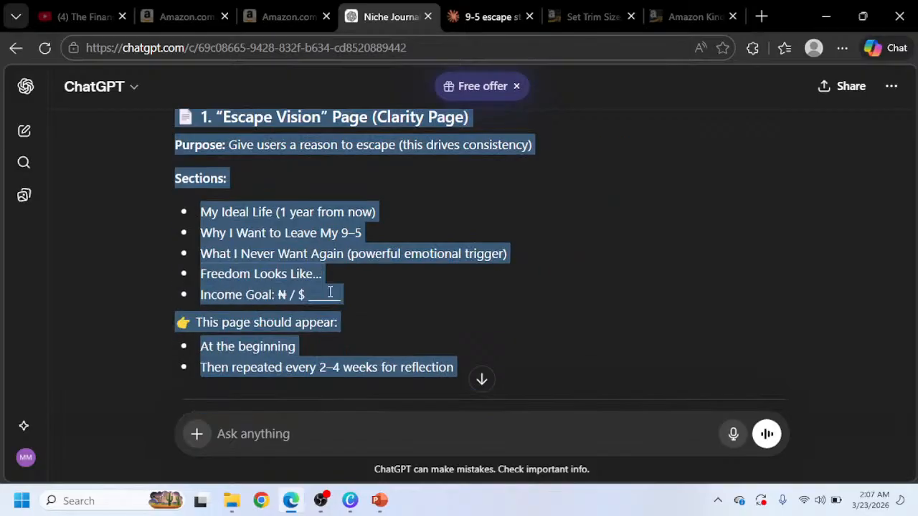
{"action": "scroll", "coordinate": [330, 298], "scroll_direction": "down", "scroll_amount": 8}
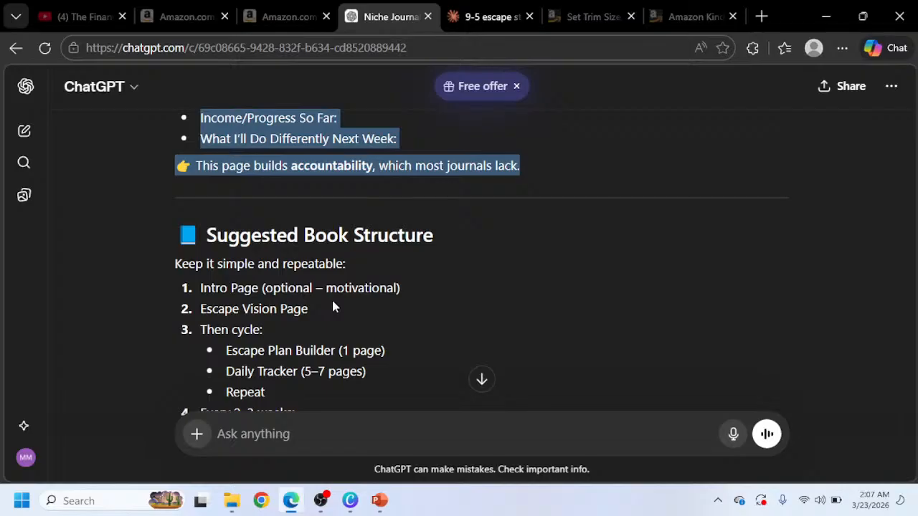
{"action": "scroll", "coordinate": [332, 306], "scroll_direction": "down", "scroll_amount": 1}
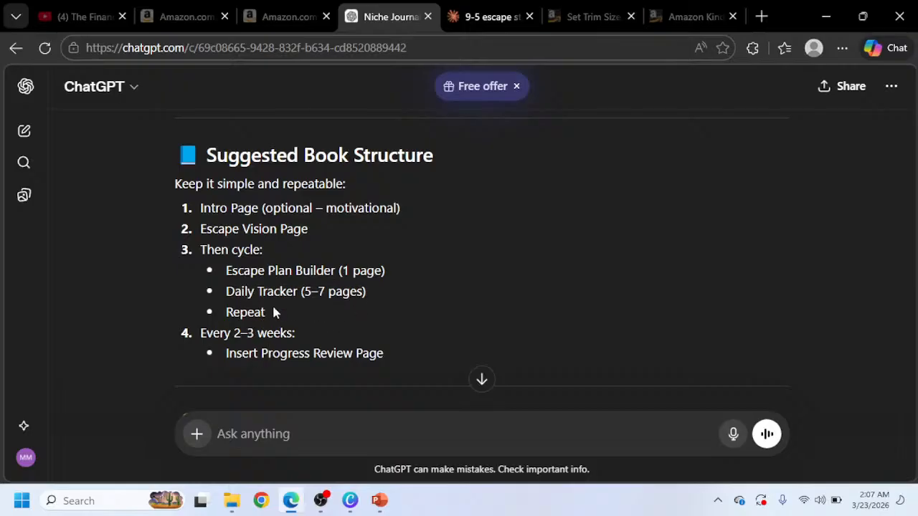
{"action": "scroll", "coordinate": [257, 244], "scroll_direction": "down", "scroll_amount": 3}
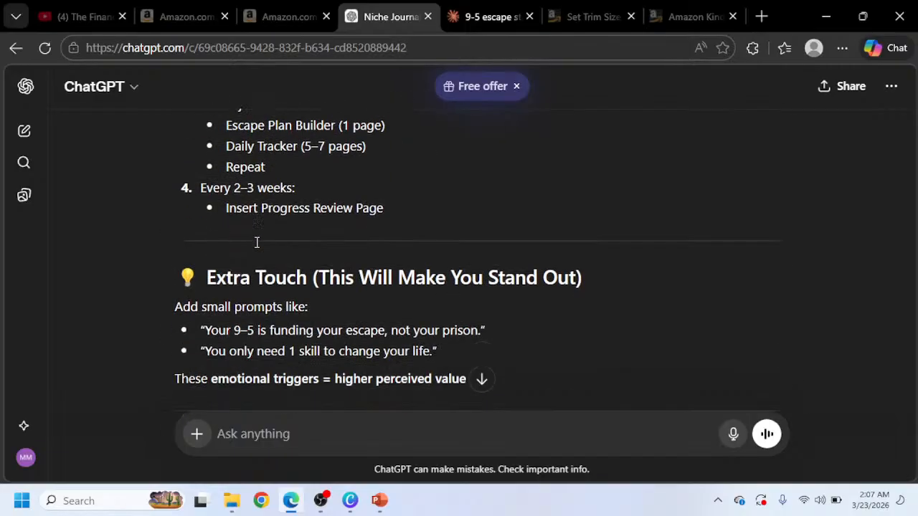
Compare the ChatGPT book structure, the Canva clarity page and Claude's page mockups side by side.
{"action": "scroll", "coordinate": [280, 293], "scroll_direction": "up", "scroll_amount": 1}
{"action": "scroll", "coordinate": [284, 292], "scroll_direction": "up", "scroll_amount": 2}
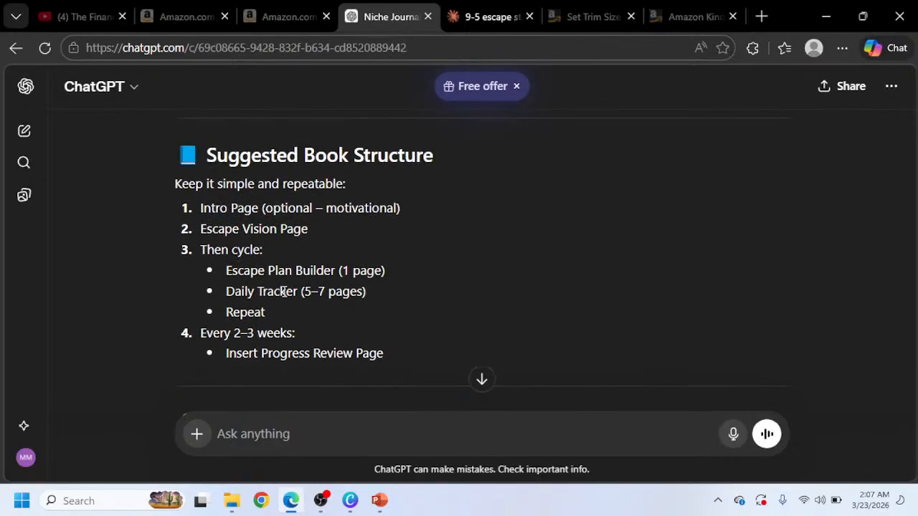
{"action": "left_click", "coordinate": [351, 498]}
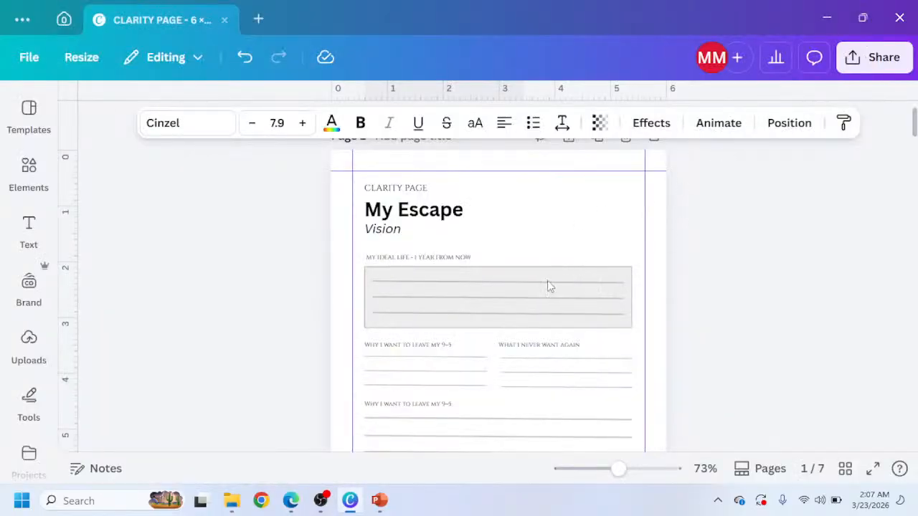
{"action": "scroll", "coordinate": [524, 323], "scroll_direction": "down", "scroll_amount": 5}
{"action": "scroll", "coordinate": [516, 305], "scroll_direction": "up", "scroll_amount": 4}
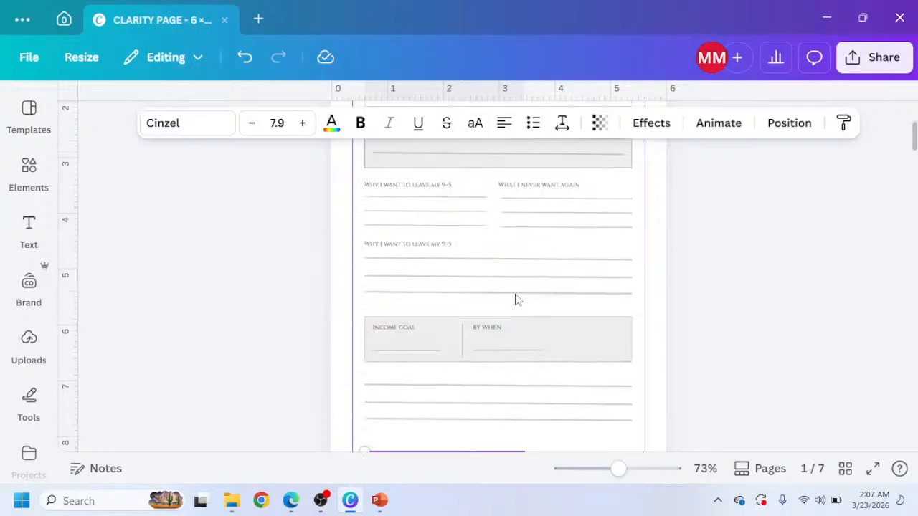
{"action": "scroll", "coordinate": [498, 351], "scroll_direction": "down", "scroll_amount": 2}
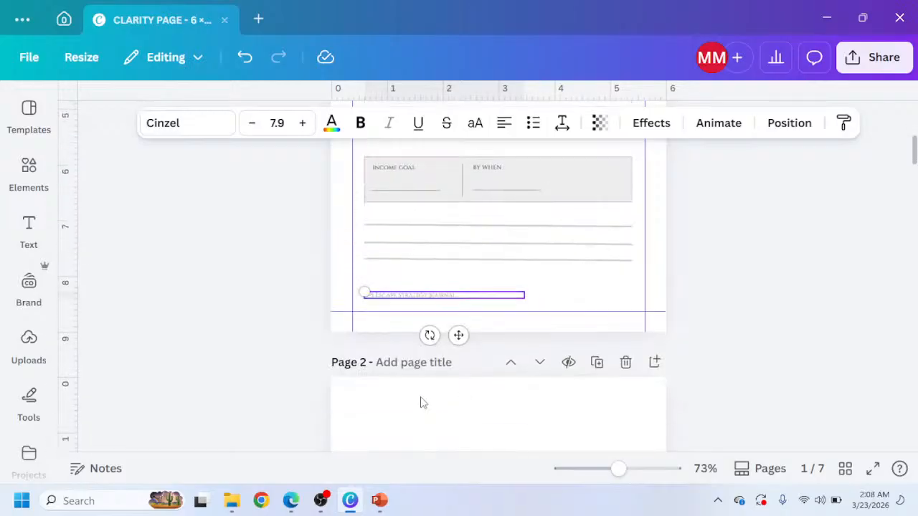
{"action": "scroll", "coordinate": [423, 401], "scroll_direction": "down", "scroll_amount": 1}
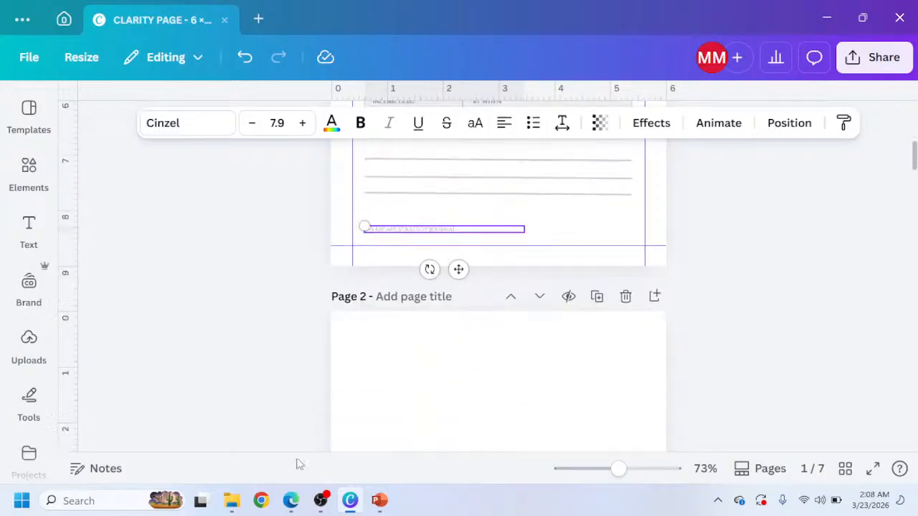
{"action": "left_click", "coordinate": [290, 501]}
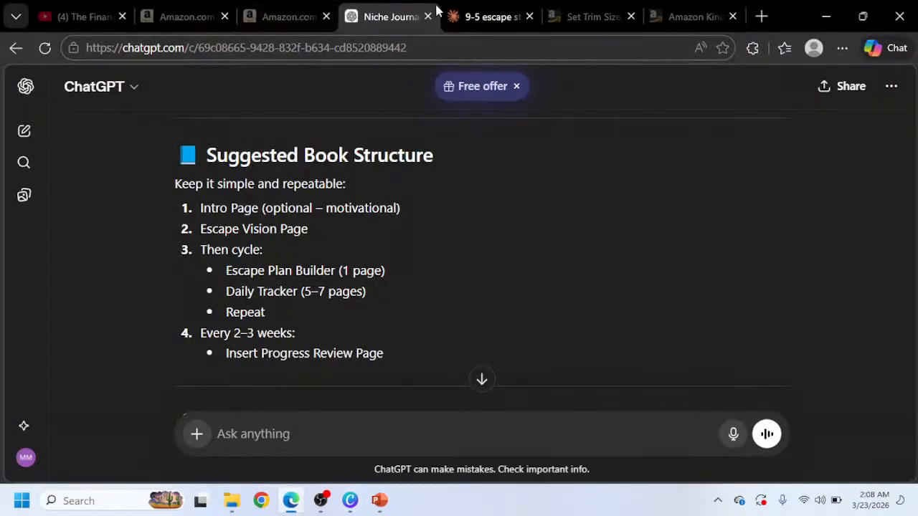
{"action": "left_click", "coordinate": [458, 21]}
{"action": "scroll", "coordinate": [328, 260], "scroll_direction": "down", "scroll_amount": 8}
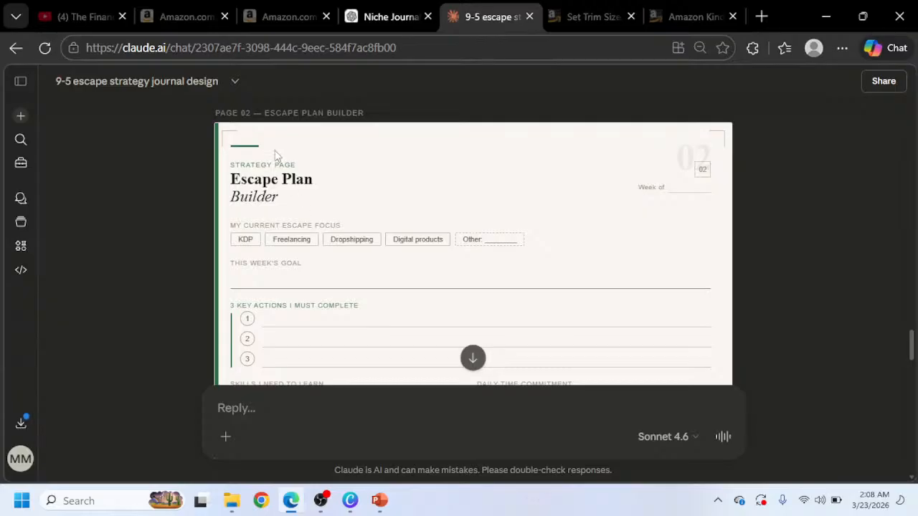
{"action": "scroll", "coordinate": [276, 156], "scroll_direction": "up", "scroll_amount": 10}
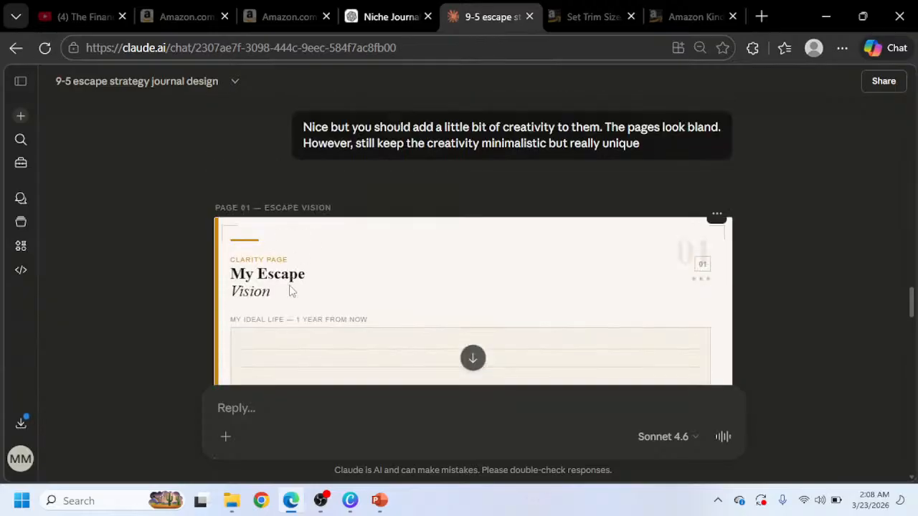
{"action": "left_click", "coordinate": [352, 508]}
{"action": "scroll", "coordinate": [389, 241], "scroll_direction": "up", "scroll_amount": 5}
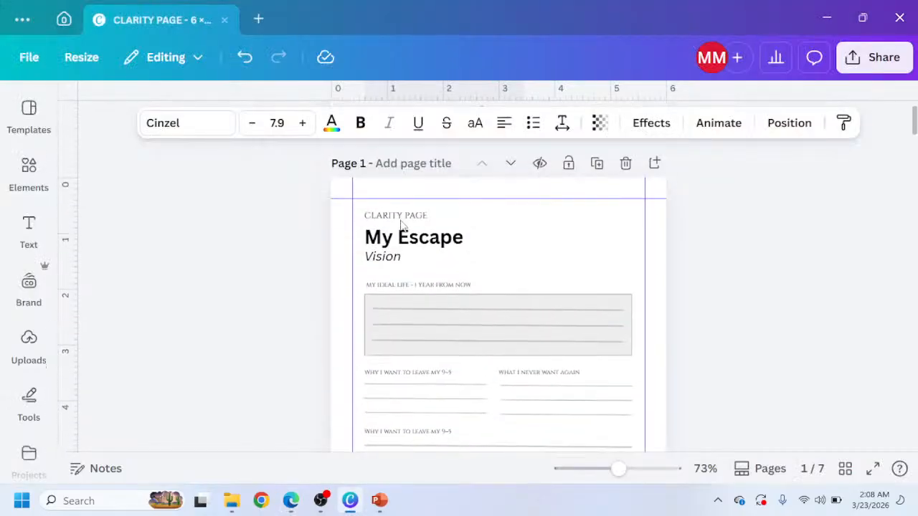
{"action": "scroll", "coordinate": [402, 225], "scroll_direction": "up", "scroll_amount": 3, "text": "ctrl"}
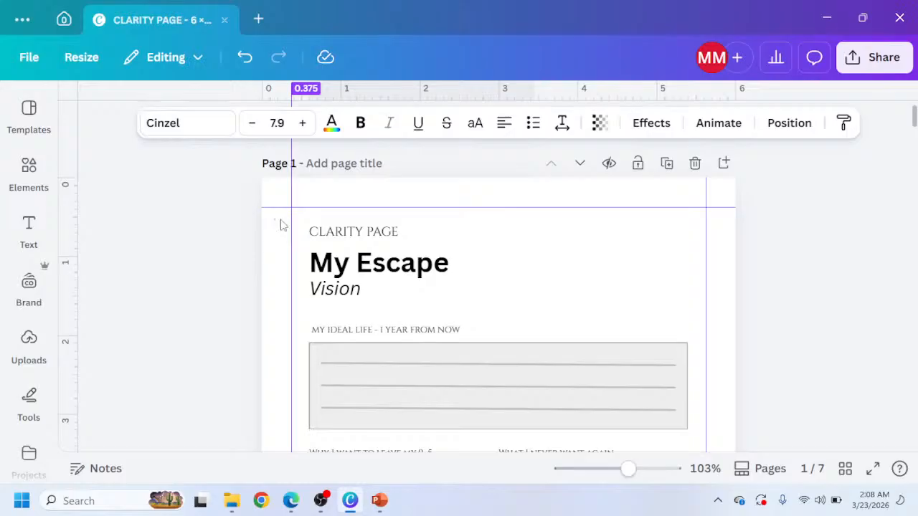
{"action": "left_click_drag", "start_coordinate": [273, 222], "coordinate": [518, 419]}
{"action": "scroll", "coordinate": [552, 294], "scroll_direction": "down", "scroll_amount": 3, "text": "ctrl"}
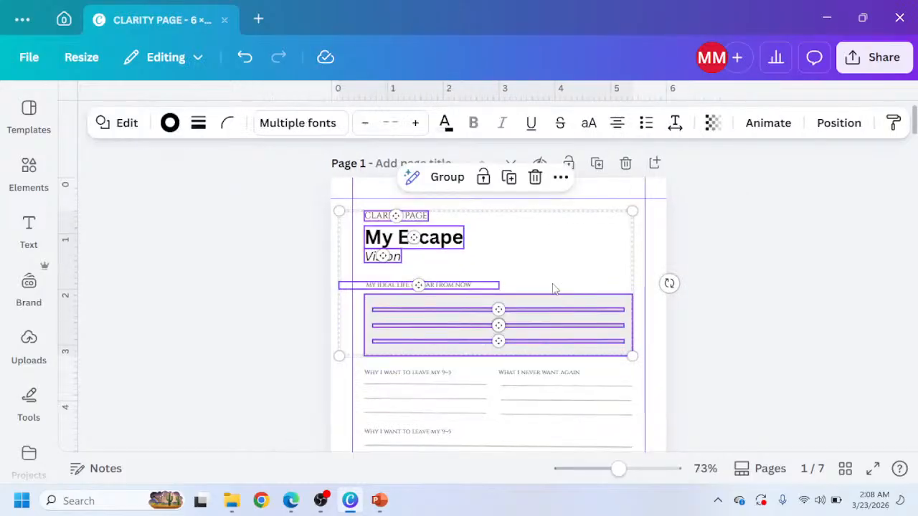
{"action": "scroll", "coordinate": [567, 297], "scroll_direction": "down", "scroll_amount": 1}
{"action": "key", "text": "ctrl+a"}
{"action": "scroll", "coordinate": [568, 297], "scroll_direction": "down", "scroll_amount": 4}
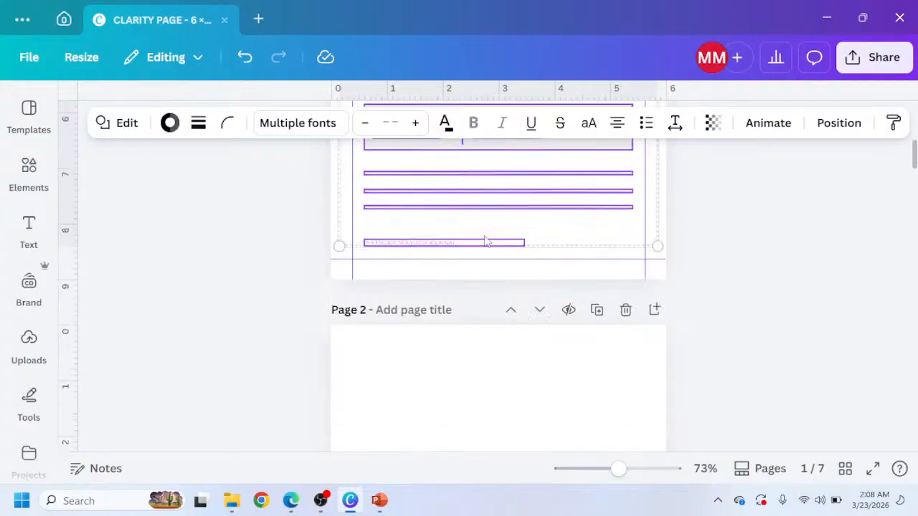
{"action": "left_click", "coordinate": [443, 245], "text": "shift"}
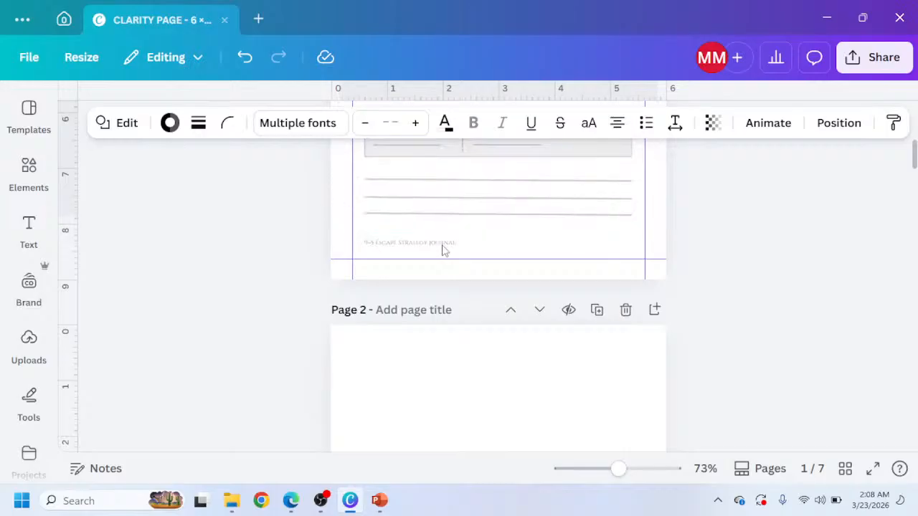
{"action": "scroll", "coordinate": [479, 261], "scroll_direction": "up", "scroll_amount": 5}
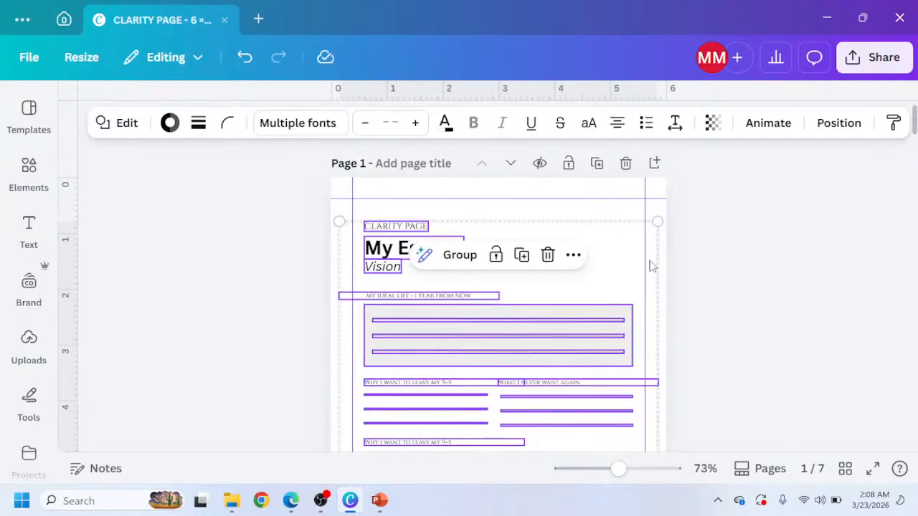
{"action": "left_click", "coordinate": [687, 257]}
{"action": "scroll", "coordinate": [415, 233], "scroll_direction": "up", "scroll_amount": 2}
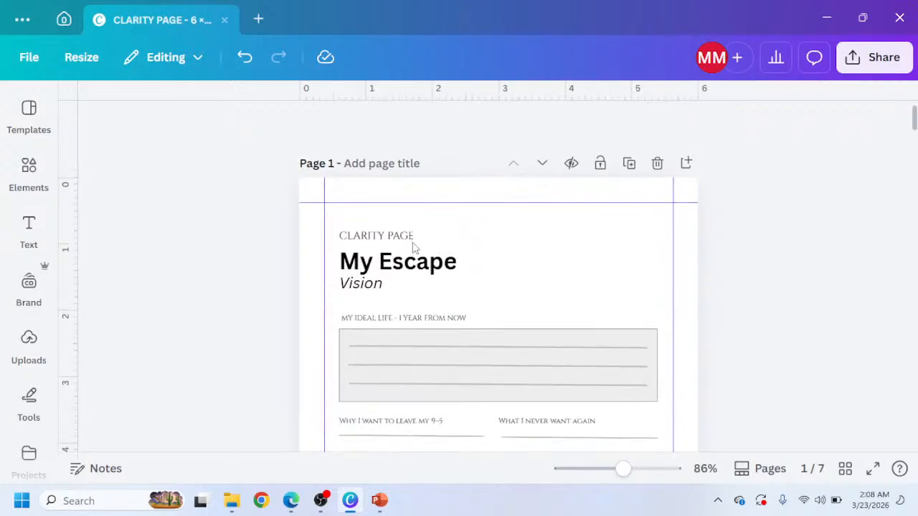
{"action": "scroll", "coordinate": [318, 287], "scroll_direction": "down", "scroll_amount": 2}
{"action": "scroll", "coordinate": [309, 285], "scroll_direction": "up", "scroll_amount": 2}
{"action": "scroll", "coordinate": [414, 270], "scroll_direction": "down", "scroll_amount": 15}
{"action": "scroll", "coordinate": [392, 203], "scroll_direction": "up", "scroll_amount": 6}
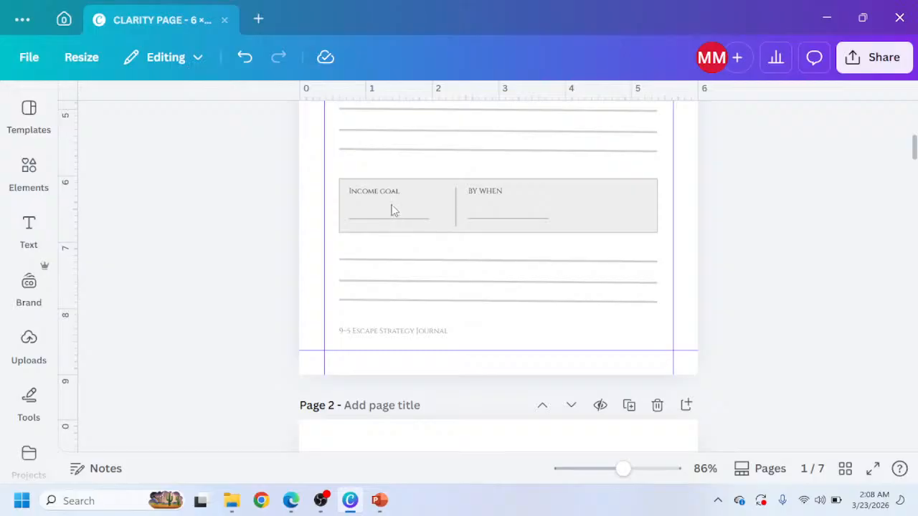
{"action": "scroll", "coordinate": [391, 210], "scroll_direction": "up", "scroll_amount": 8}
Search the elements library for line graphics and browse the results.
{"action": "left_click", "coordinate": [32, 178]}
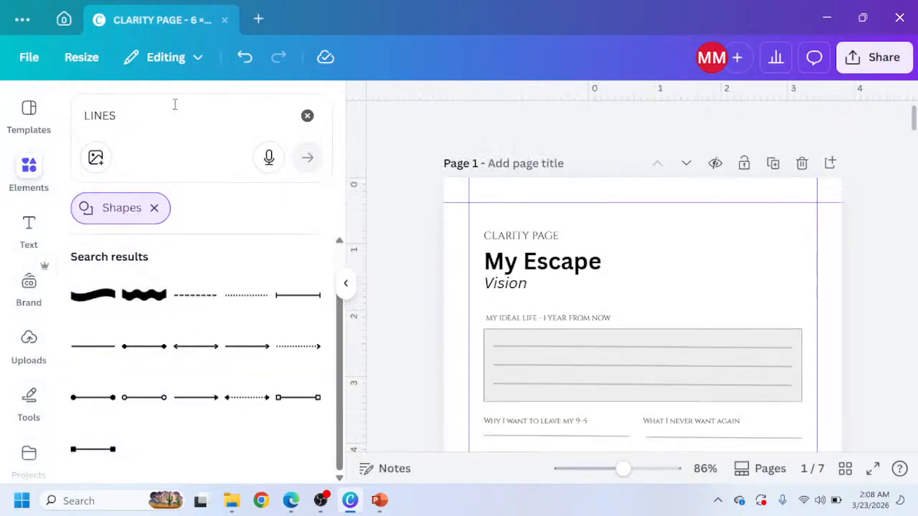
{"action": "left_click", "coordinate": [154, 208]}
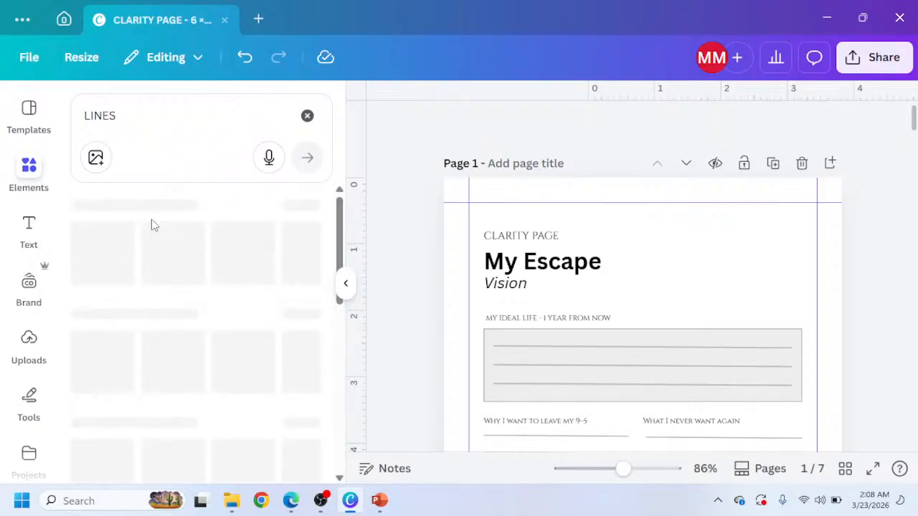
{"action": "scroll", "coordinate": [165, 359], "scroll_direction": "down", "scroll_amount": 3}
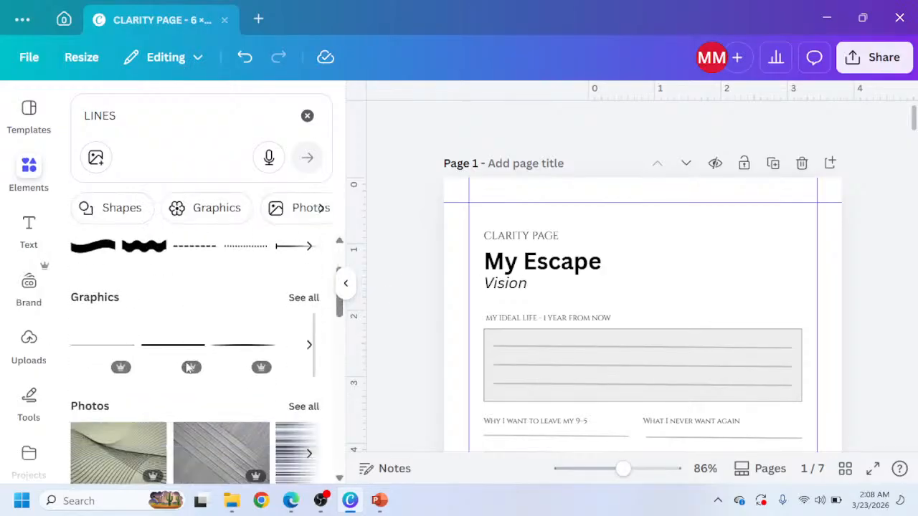
{"action": "scroll", "coordinate": [162, 370], "scroll_direction": "up", "scroll_amount": 1}
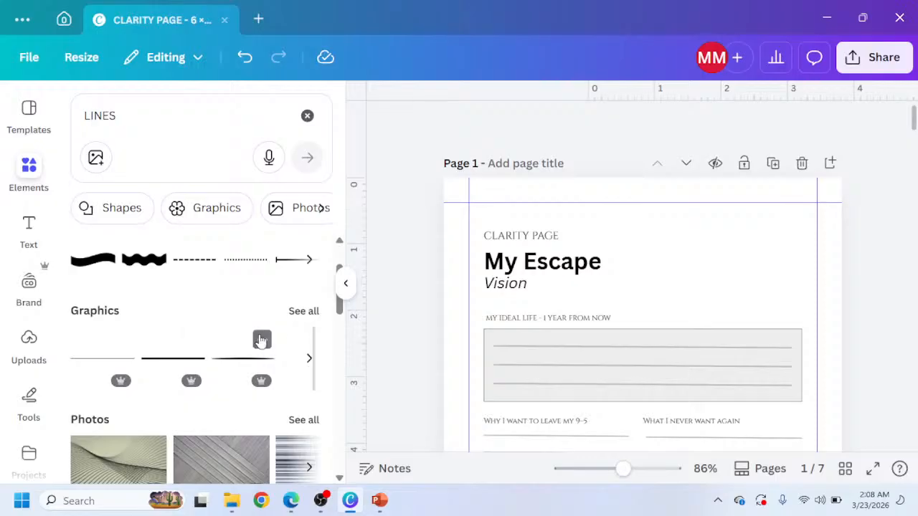
{"action": "left_click", "coordinate": [303, 311]}
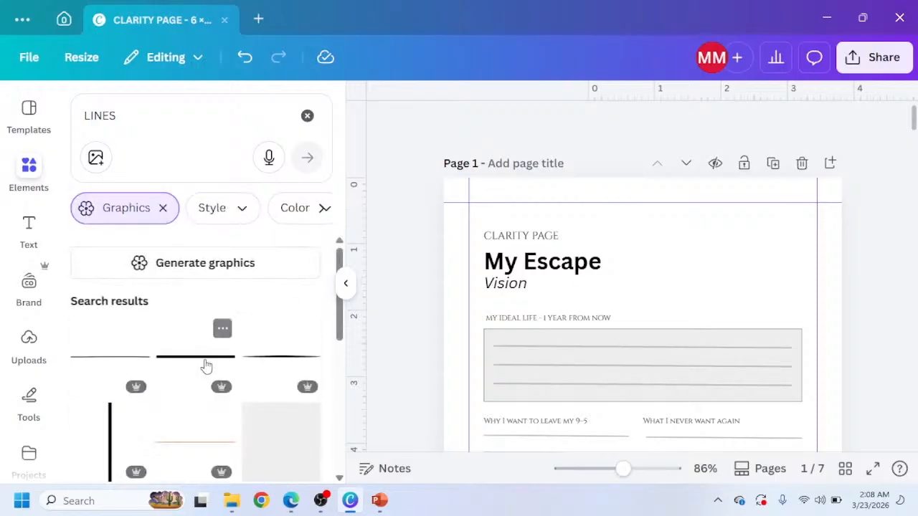
{"action": "scroll", "coordinate": [172, 369], "scroll_direction": "down", "scroll_amount": 2}
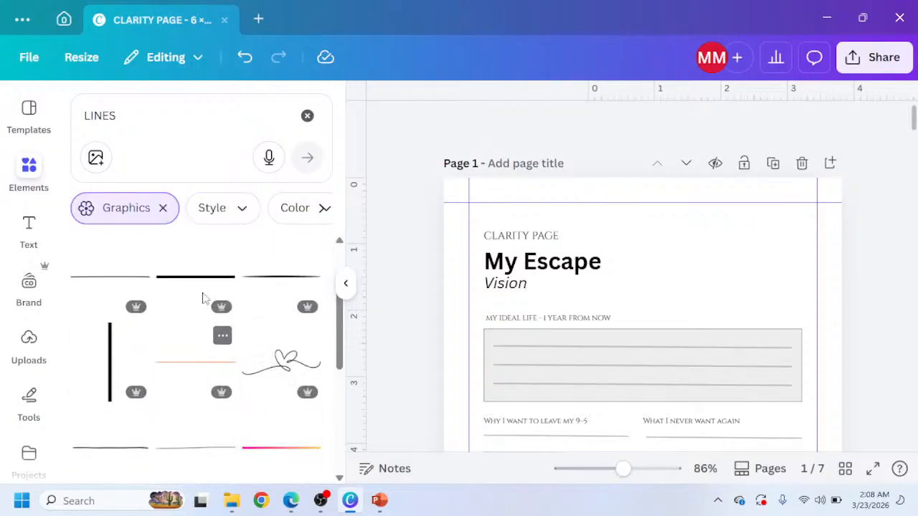
{"action": "scroll", "coordinate": [203, 288], "scroll_direction": "down", "scroll_amount": 2}
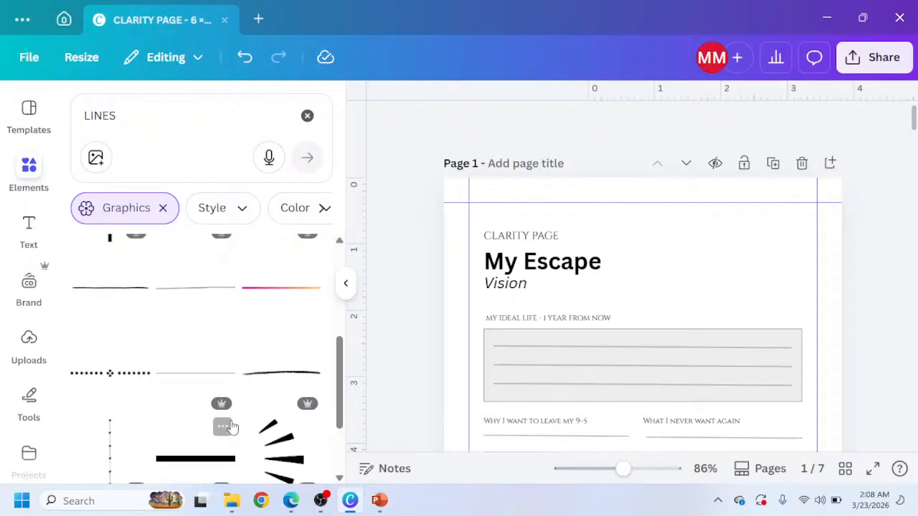
{"action": "scroll", "coordinate": [225, 426], "scroll_direction": "down", "scroll_amount": 2}
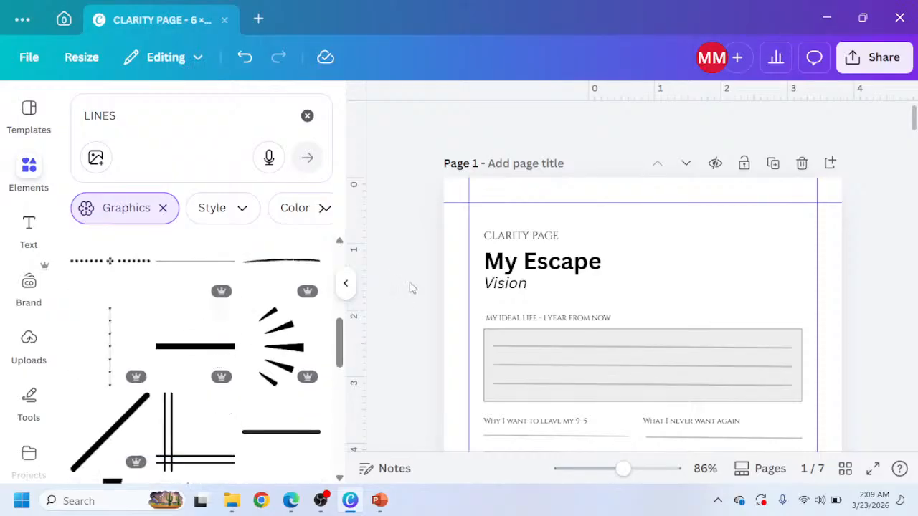
{"action": "left_click", "coordinate": [347, 288]}
Place a thin divider line above the 'CLARITY PAGE' label and shorten it to about 0.7 in.
{"action": "scroll", "coordinate": [412, 375], "scroll_direction": "down", "scroll_amount": 5}
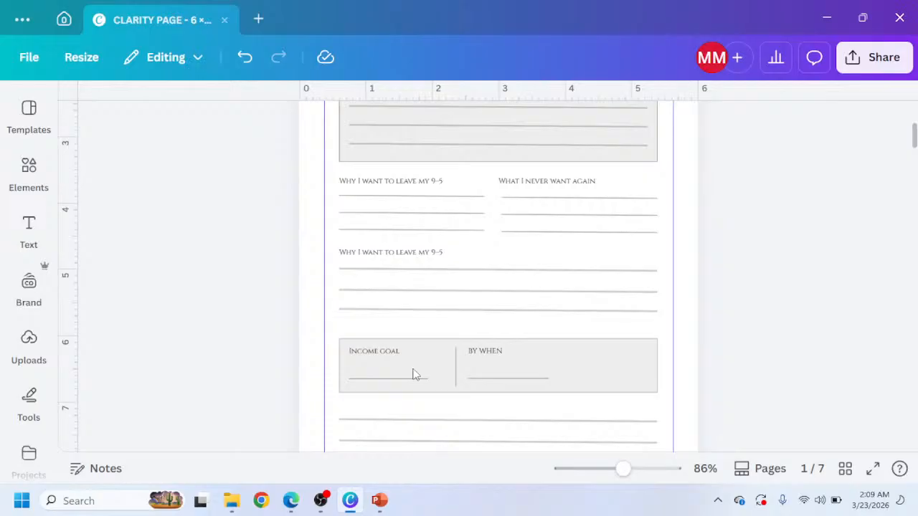
{"action": "left_click", "coordinate": [381, 223]}
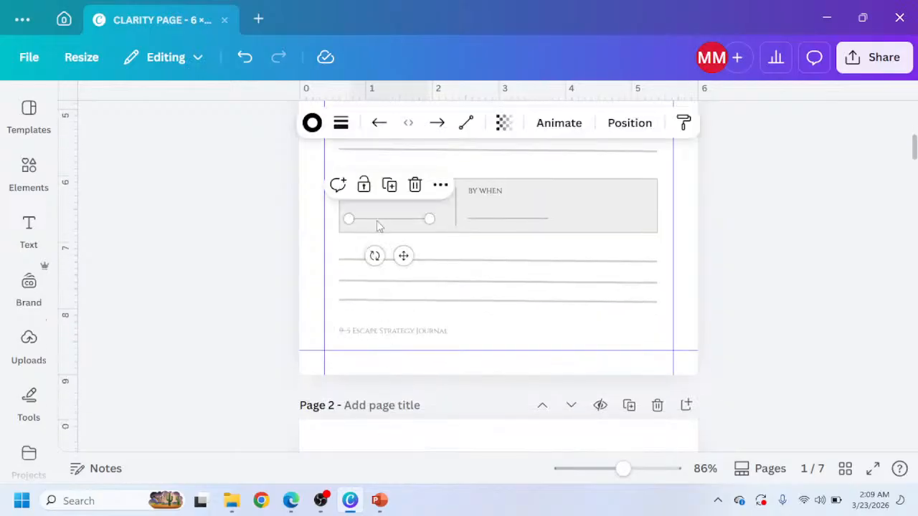
{"action": "scroll", "coordinate": [373, 228], "scroll_direction": "up", "scroll_amount": 6}
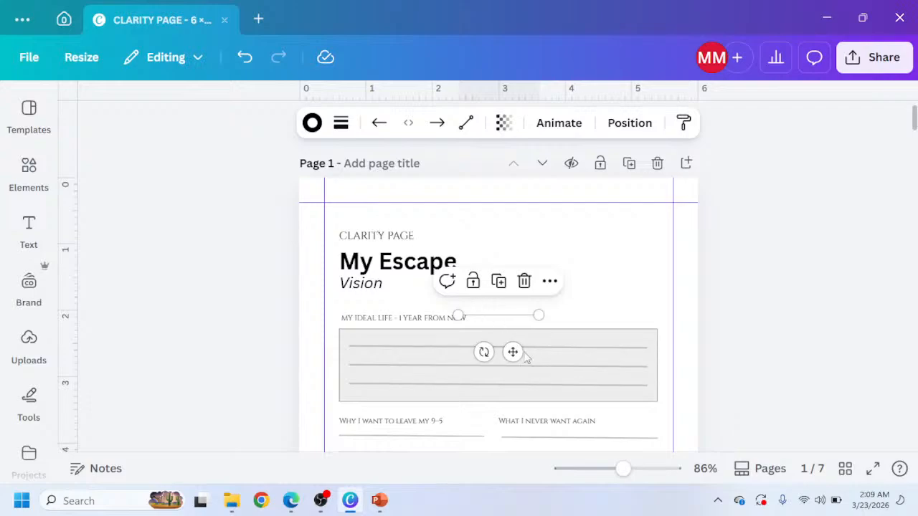
{"action": "left_click_drag", "start_coordinate": [514, 353], "coordinate": [387, 248]}
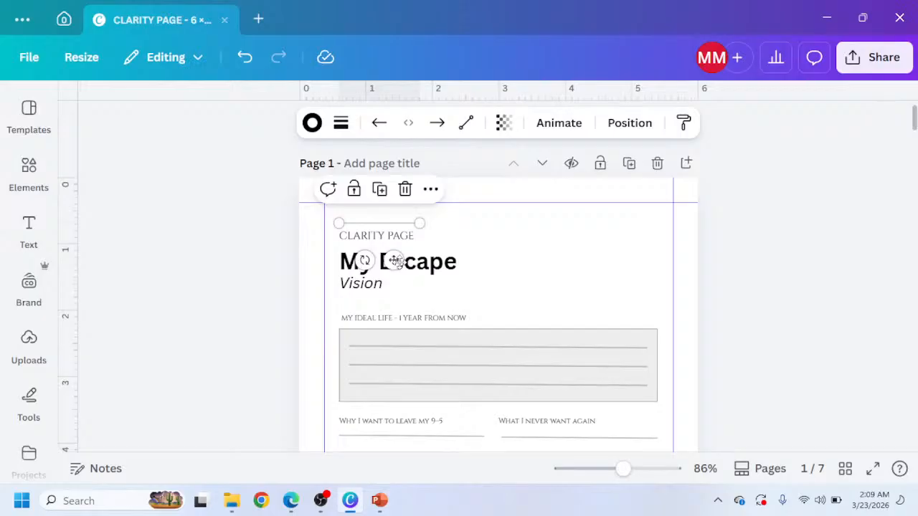
{"action": "scroll", "coordinate": [385, 244], "scroll_direction": "up", "scroll_amount": 3, "text": "ctrl"}
{"action": "scroll", "coordinate": [351, 212], "scroll_direction": "up", "scroll_amount": 3, "text": "ctrl"}
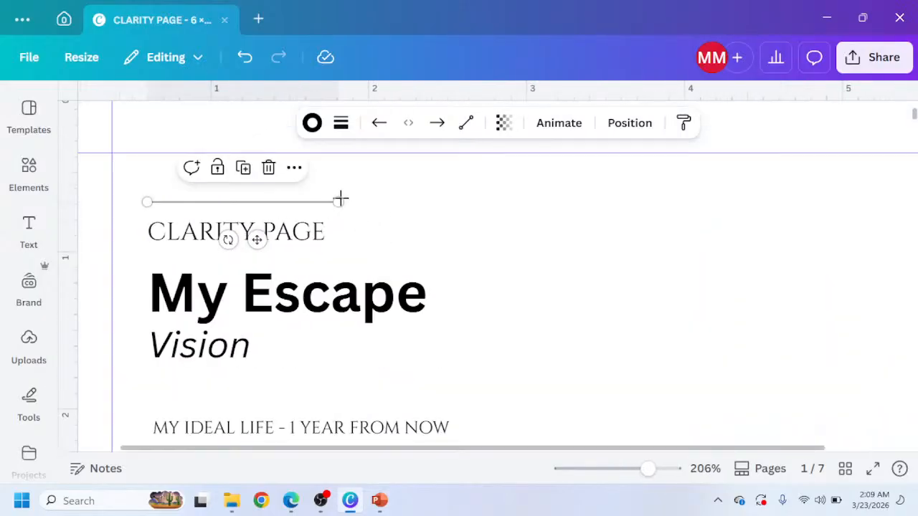
{"action": "left_click_drag", "start_coordinate": [340, 199], "coordinate": [257, 203]}
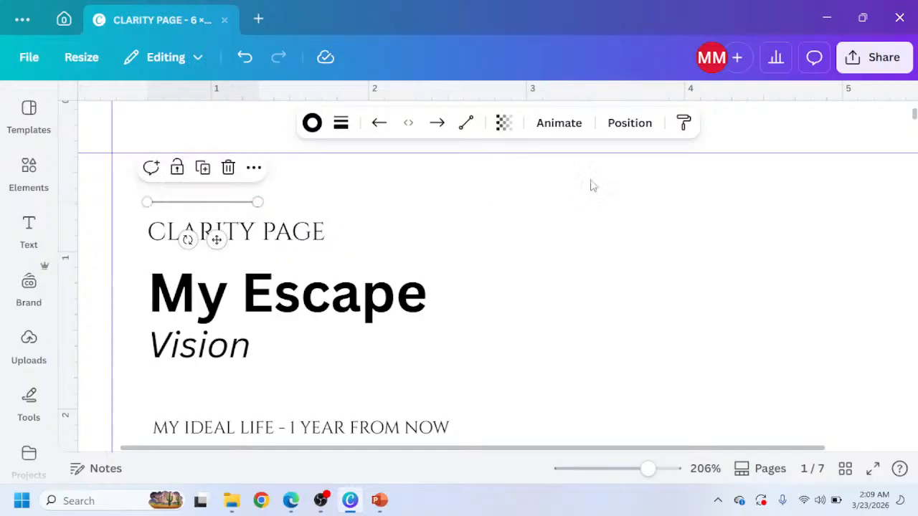
Set the accent line's stroke weight to 4.
{"action": "left_click", "coordinate": [611, 125]}
{"action": "scroll", "coordinate": [211, 362], "scroll_direction": "down", "scroll_amount": 3}
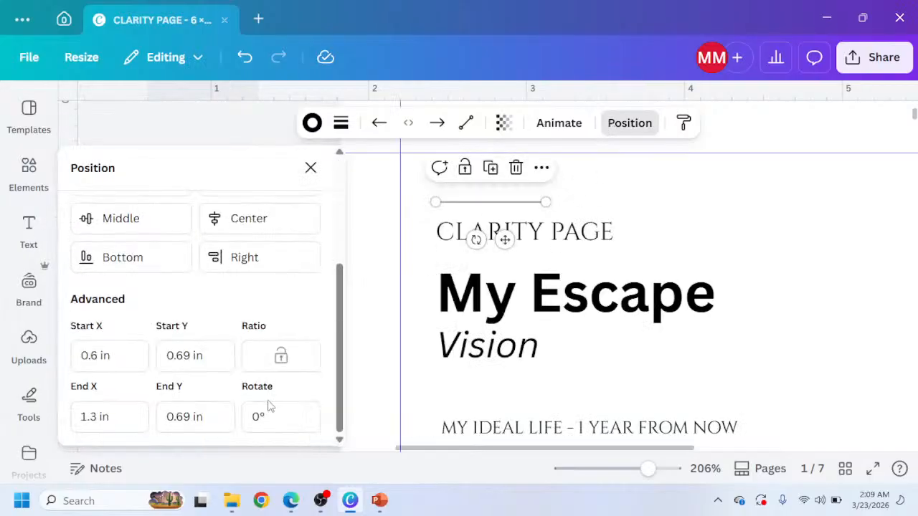
{"action": "scroll", "coordinate": [401, 265], "scroll_direction": "up", "scroll_amount": 1}
{"action": "scroll", "coordinate": [412, 251], "scroll_direction": "up", "scroll_amount": 2}
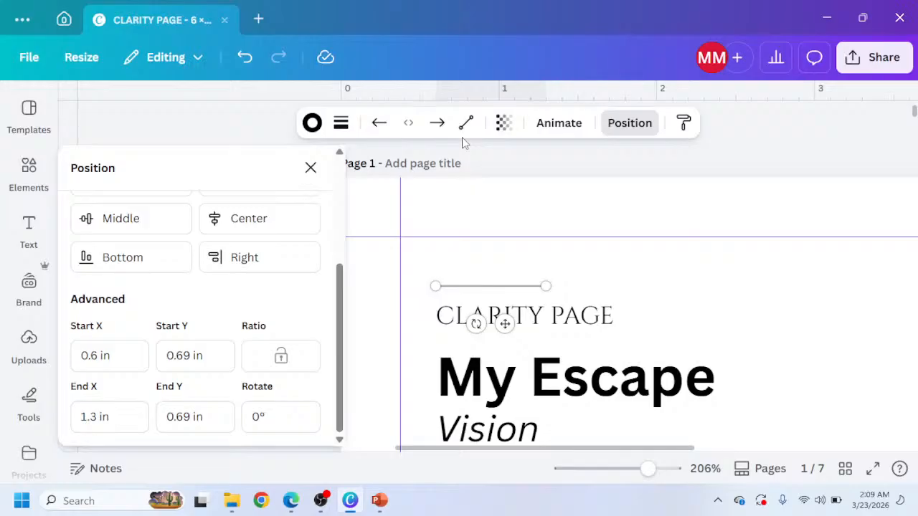
{"action": "left_click", "coordinate": [340, 122]}
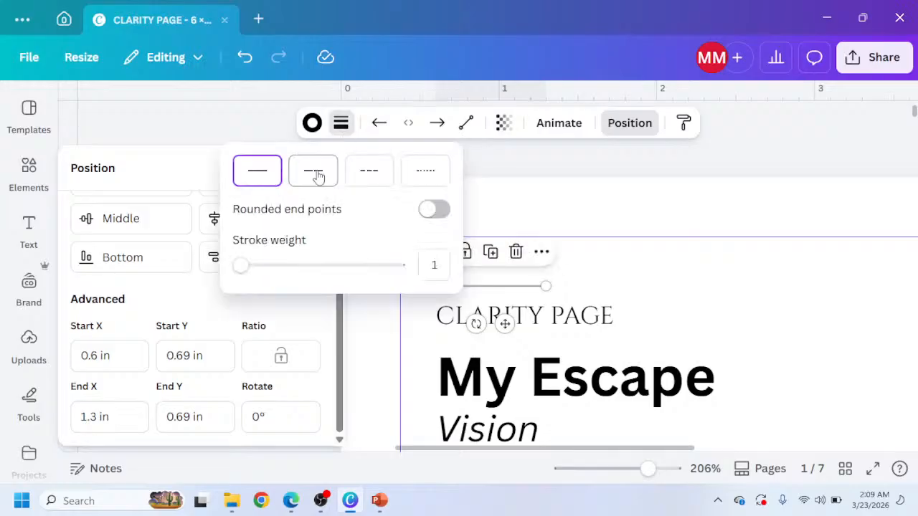
{"action": "left_click_drag", "start_coordinate": [251, 268], "coordinate": [245, 265]}
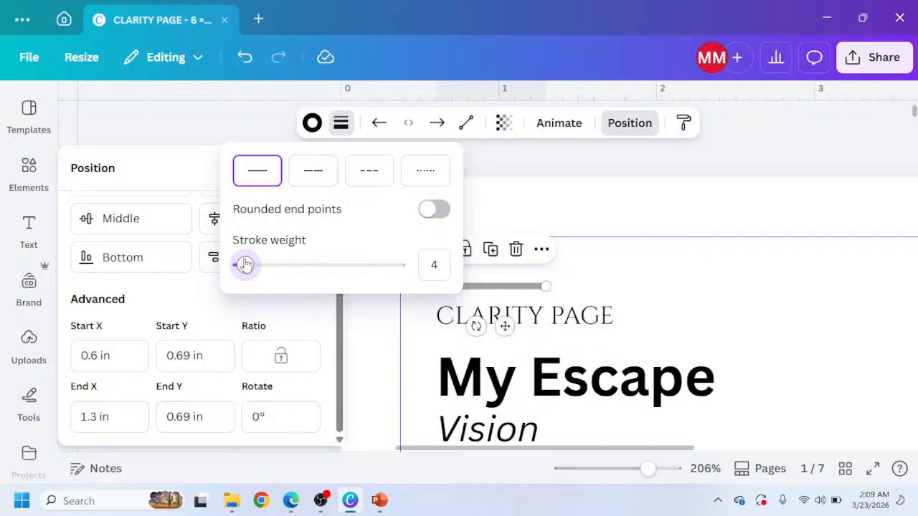
Set the accent line's stroke colour to black.
{"action": "left_click", "coordinate": [312, 123]}
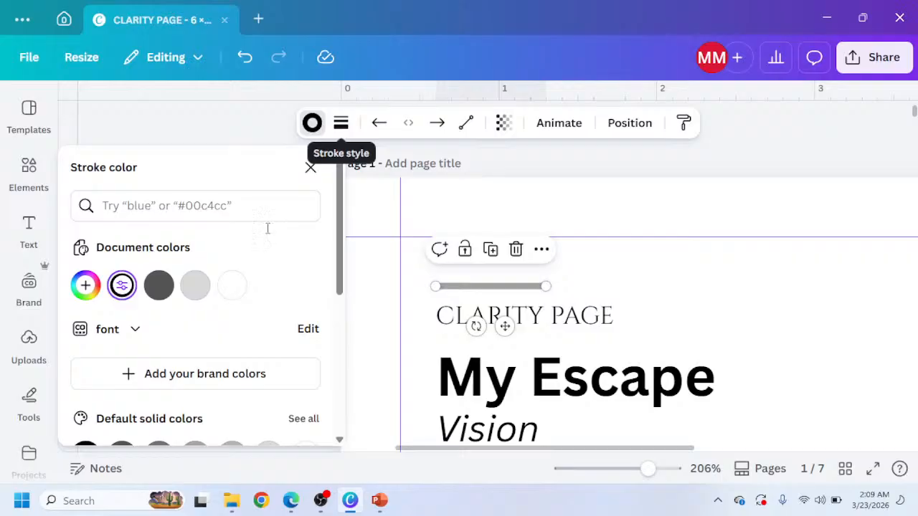
{"action": "scroll", "coordinate": [165, 280], "scroll_direction": "down", "scroll_amount": 2}
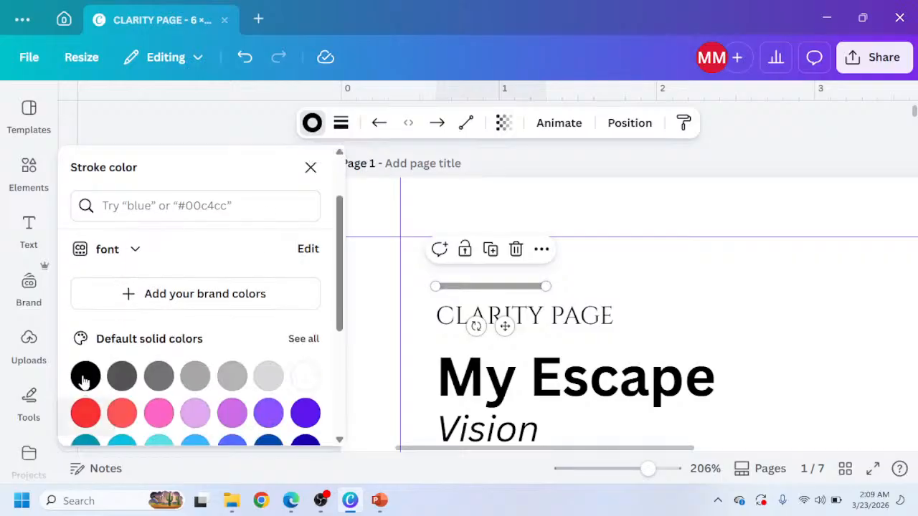
{"action": "left_click", "coordinate": [86, 376]}
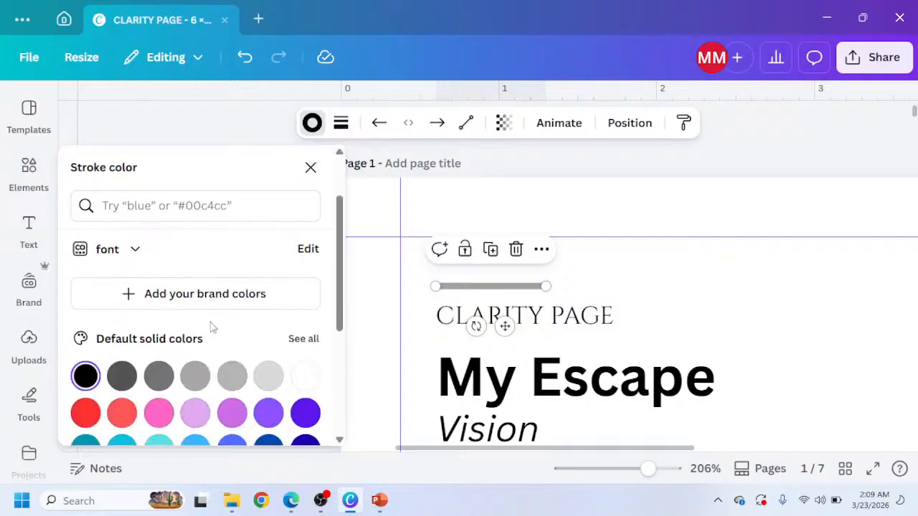
{"action": "left_click", "coordinate": [384, 263]}
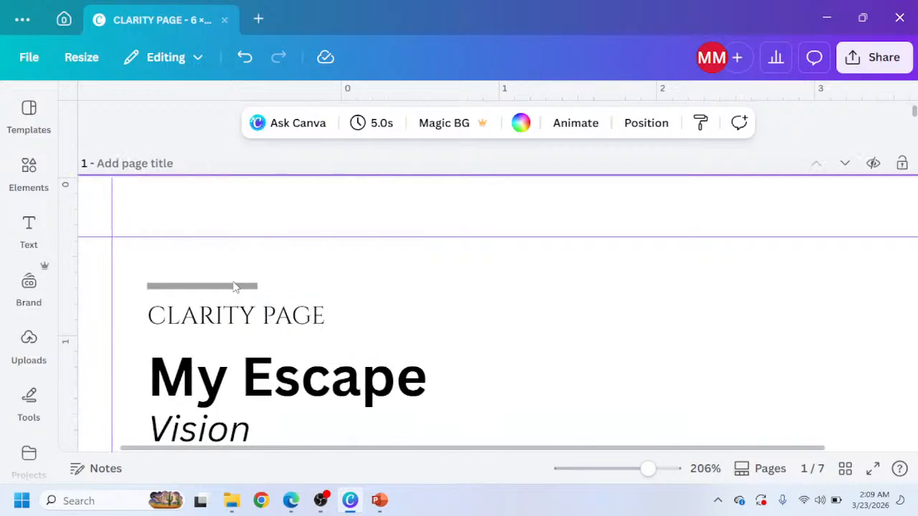
{"action": "left_click", "coordinate": [236, 287]}
{"action": "left_click", "coordinate": [312, 123]}
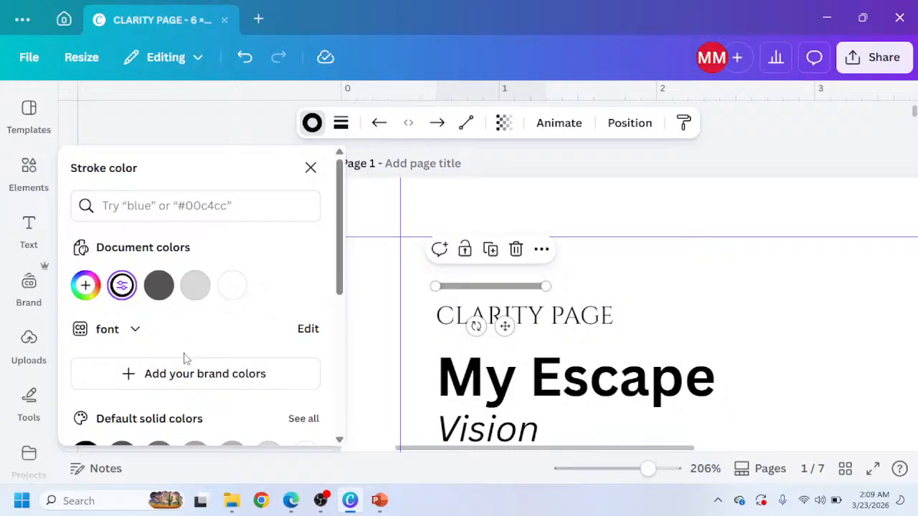
{"action": "scroll", "coordinate": [148, 312], "scroll_direction": "down", "scroll_amount": 2}
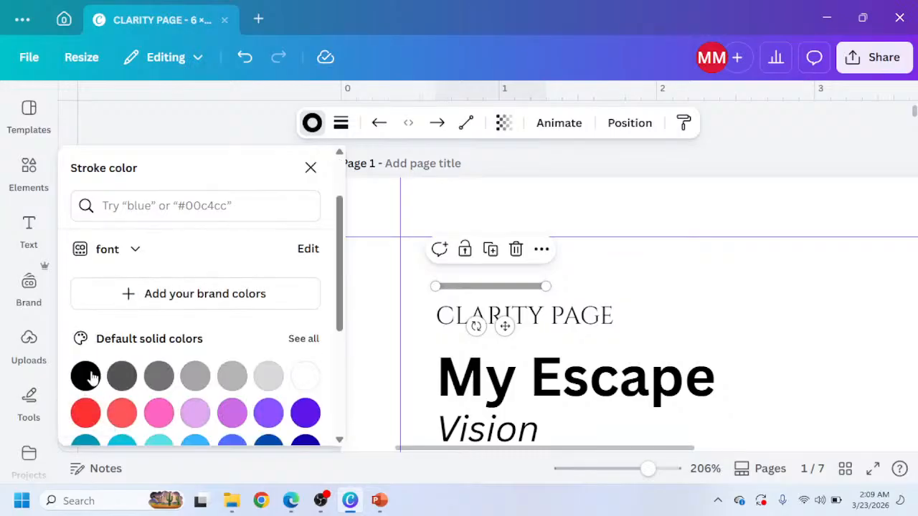
{"action": "left_click", "coordinate": [85, 376]}
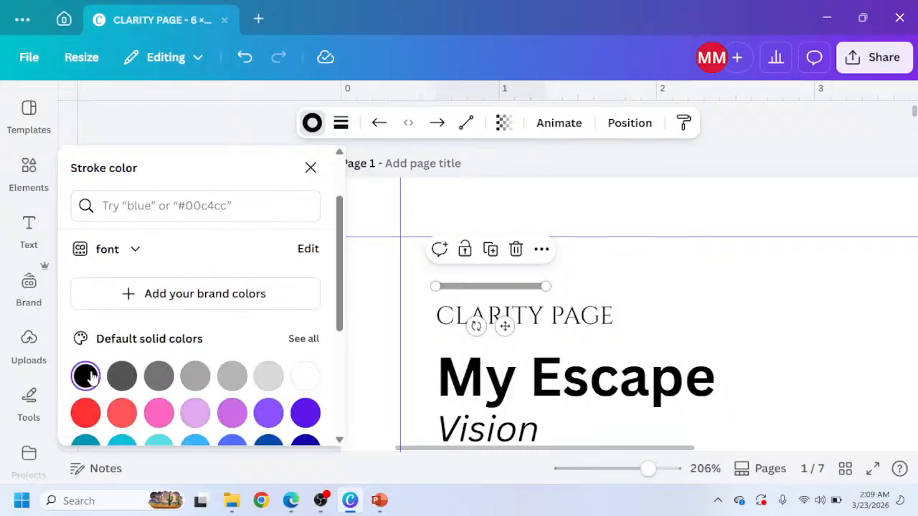
{"action": "left_click", "coordinate": [341, 124]}
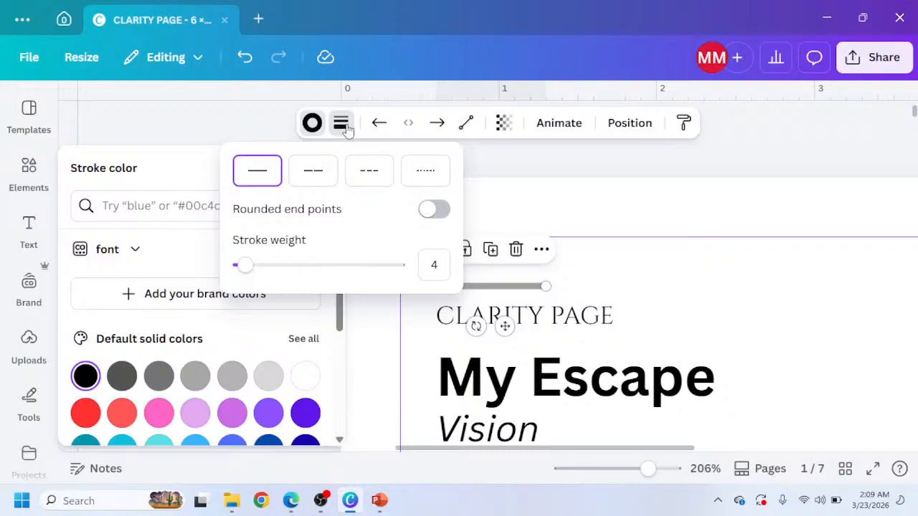
{"action": "left_click", "coordinate": [312, 123]}
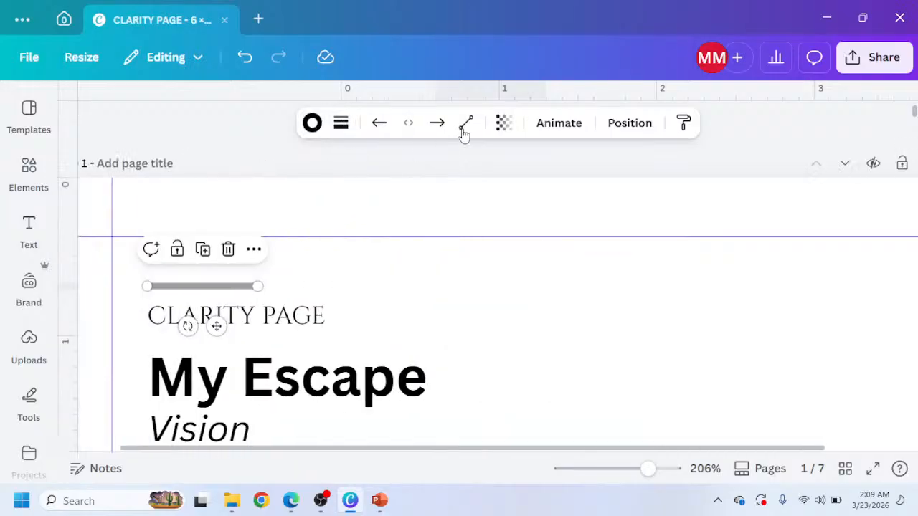
Set the accent line's transparency to 100.
{"action": "left_click", "coordinate": [503, 122]}
{"action": "left_click_drag", "start_coordinate": [467, 188], "coordinate": [549, 213]}
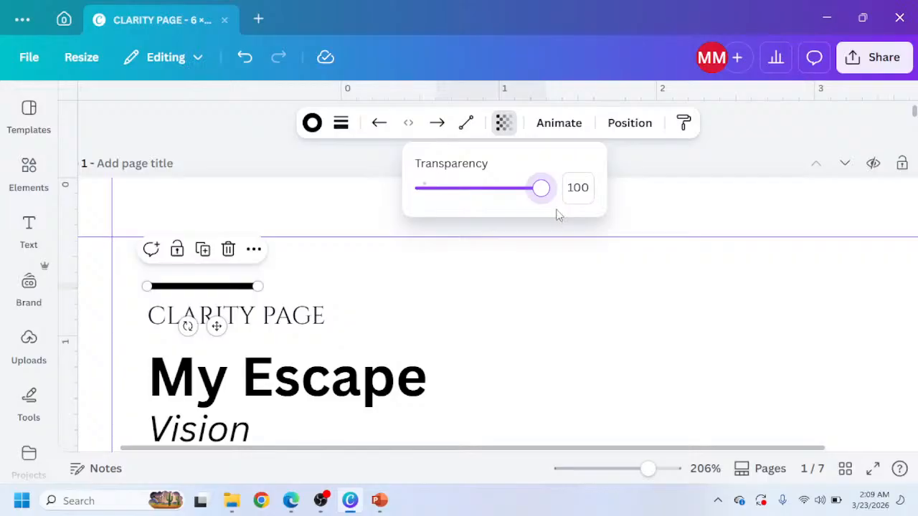
{"action": "scroll", "coordinate": [340, 293], "scroll_direction": "down", "scroll_amount": 5, "text": "ctrl"}
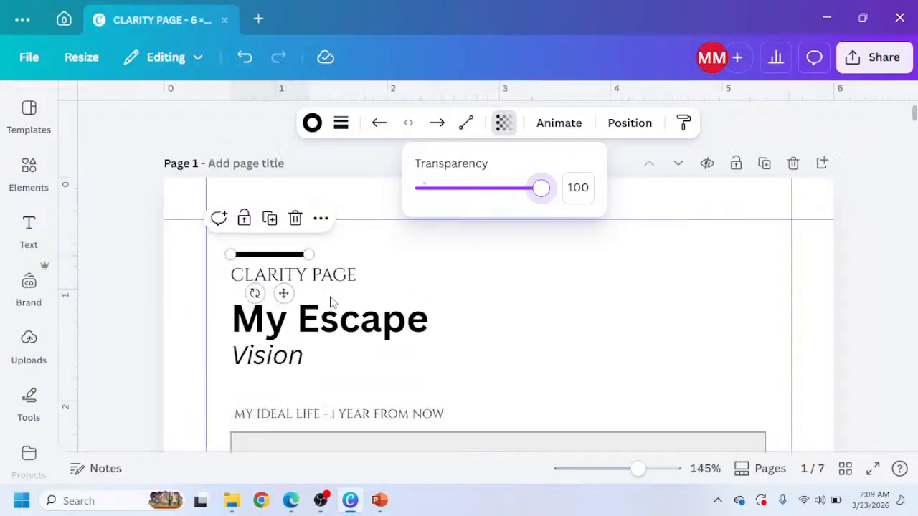
Switch to the browser and review Claude's Escape Vision and Escape Plan Builder page mockups.
{"action": "left_click", "coordinate": [195, 343]}
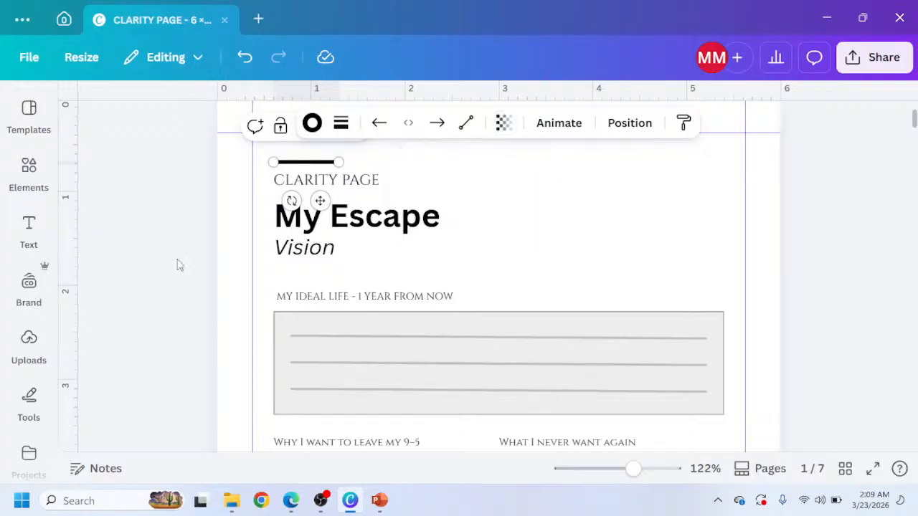
{"action": "left_click", "coordinate": [289, 502]}
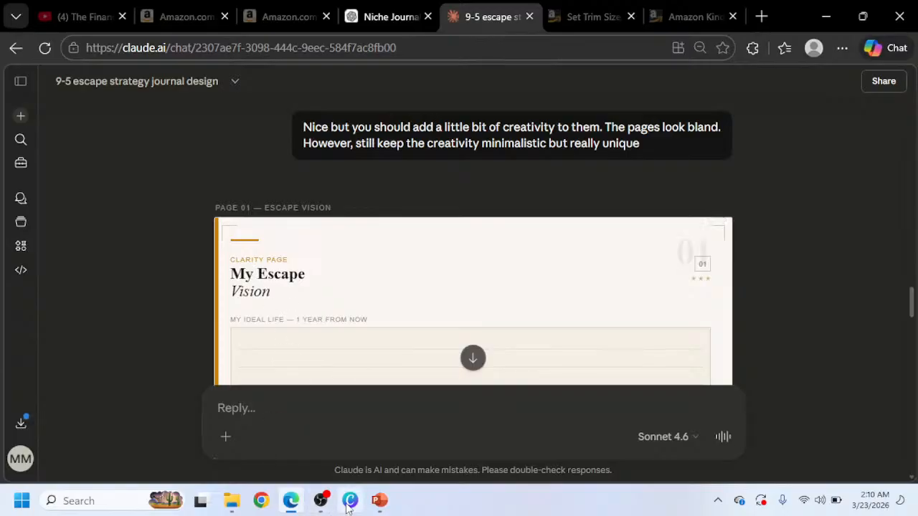
{"action": "mouse_move", "coordinate": [350, 502]}
{"action": "scroll", "coordinate": [275, 317], "scroll_direction": "down", "scroll_amount": 2}
{"action": "scroll", "coordinate": [272, 305], "scroll_direction": "up", "scroll_amount": 1}
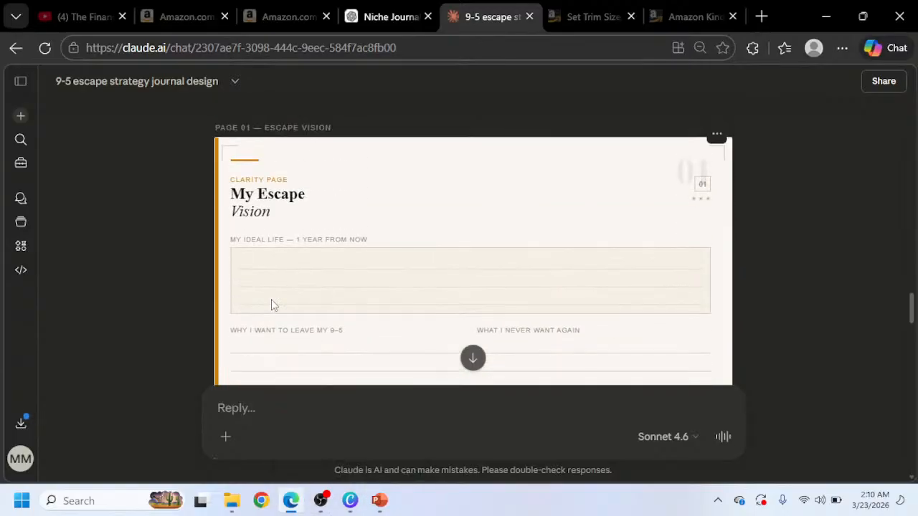
{"action": "scroll", "coordinate": [272, 304], "scroll_direction": "down", "scroll_amount": 3}
{"action": "scroll", "coordinate": [272, 304], "scroll_direction": "down", "scroll_amount": 3}
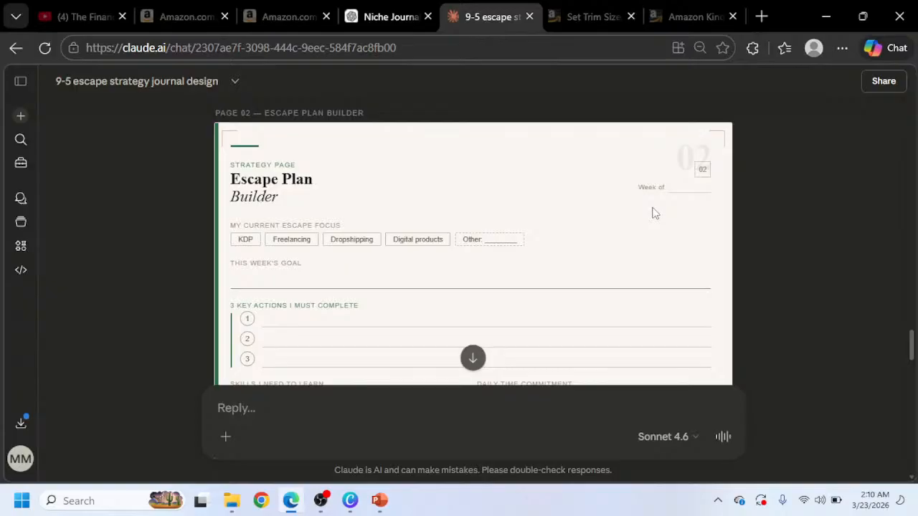
{"action": "scroll", "coordinate": [691, 195], "scroll_direction": "up", "scroll_amount": 10}
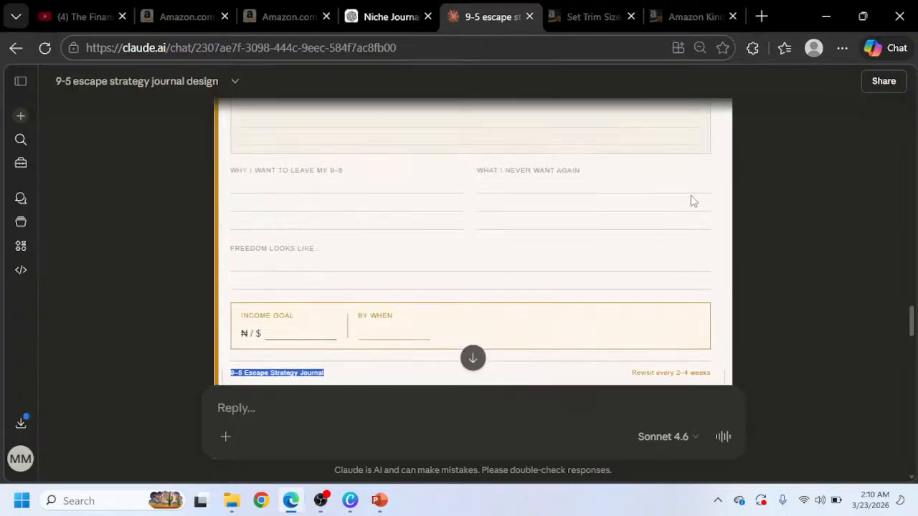
{"action": "scroll", "coordinate": [616, 307], "scroll_direction": "down", "scroll_amount": 8}
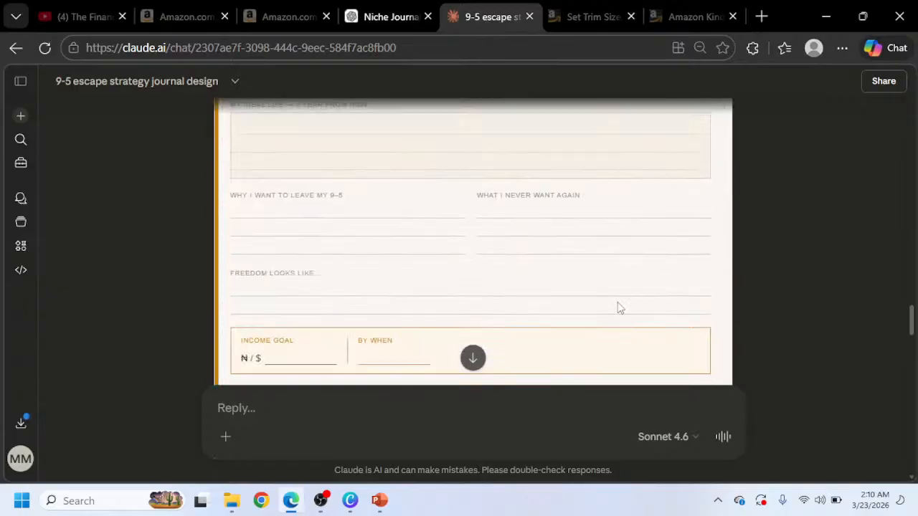
{"action": "triple_click", "coordinate": [352, 307]}
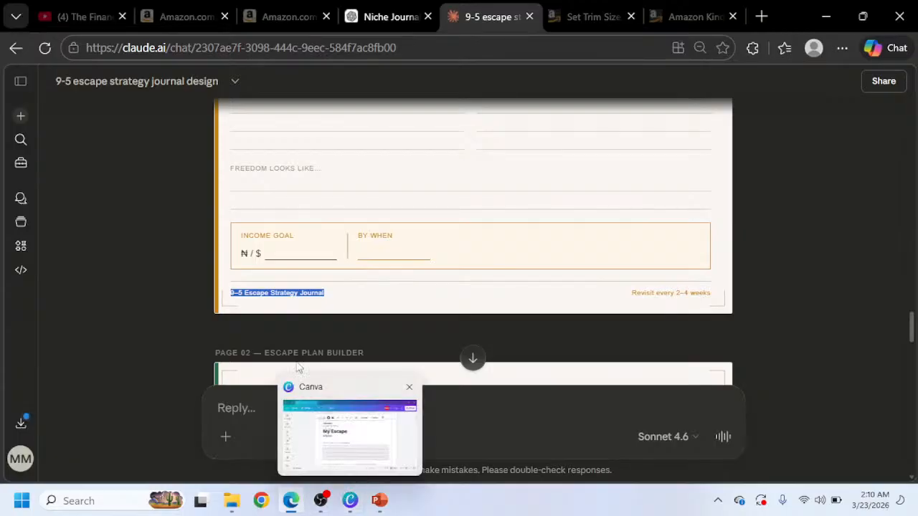
{"action": "scroll", "coordinate": [314, 381], "scroll_direction": "up", "scroll_amount": 8}
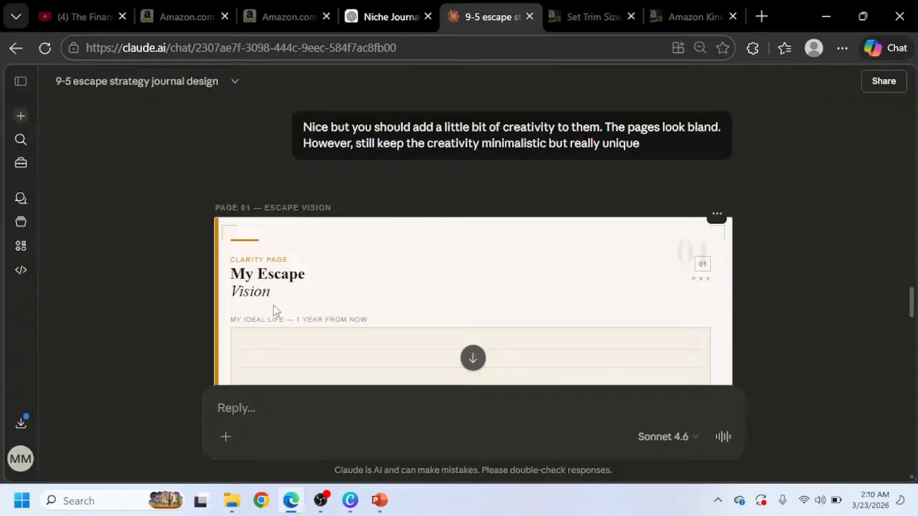
{"action": "scroll", "coordinate": [275, 305], "scroll_direction": "down", "scroll_amount": 10}
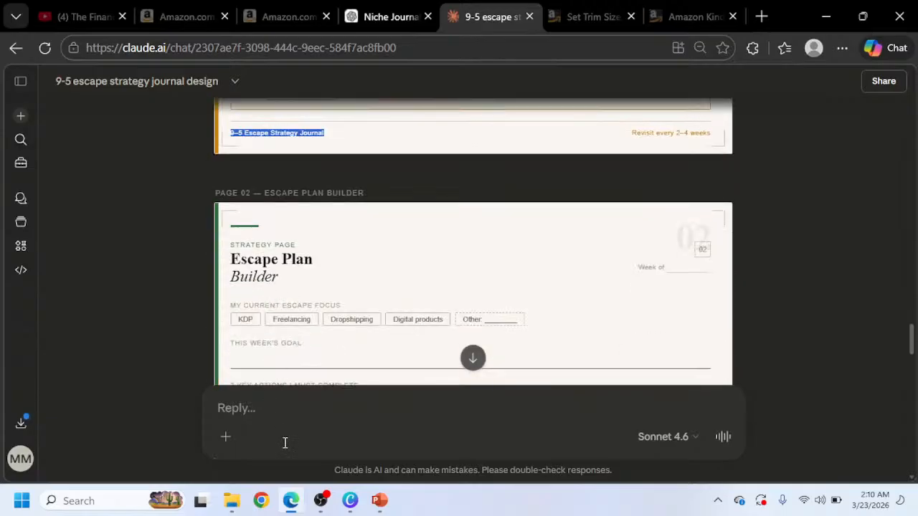
Copy the header block of accent line, label and title from page 1 and paste it onto page 2.
{"action": "left_click", "coordinate": [349, 501]}
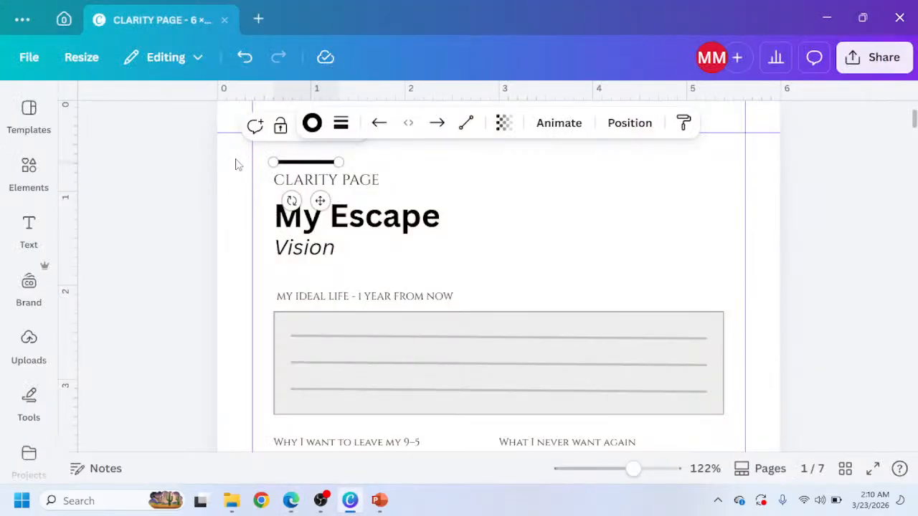
{"action": "left_click_drag", "start_coordinate": [236, 155], "coordinate": [380, 273]}
{"action": "scroll", "coordinate": [379, 312], "scroll_direction": "down", "scroll_amount": 10}
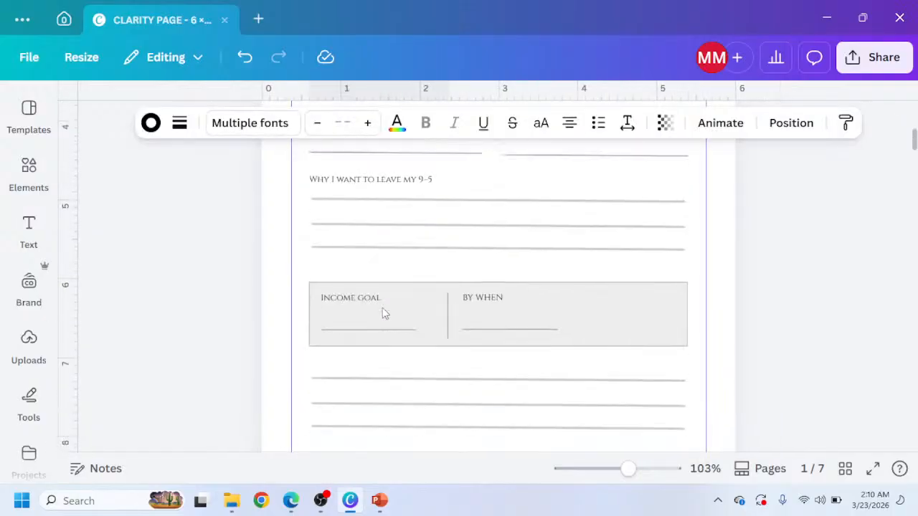
{"action": "left_click", "coordinate": [334, 302]}
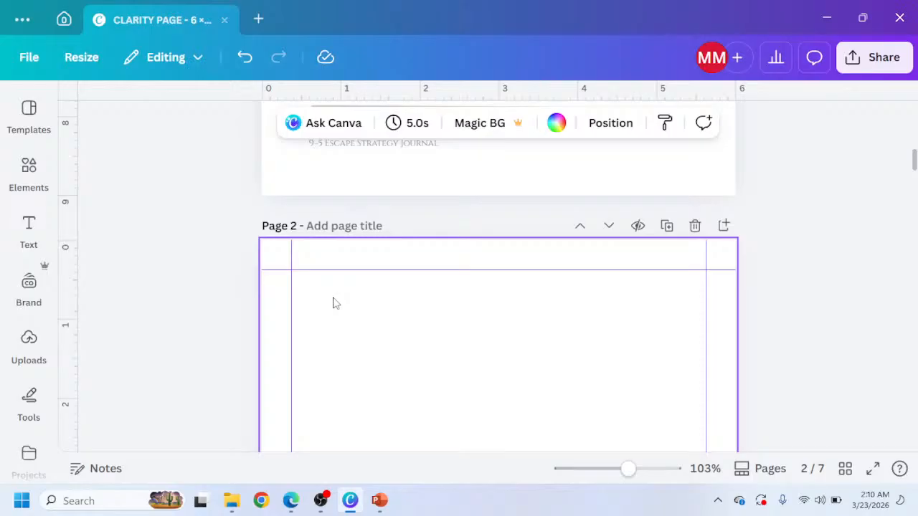
{"action": "key", "text": "ctrl+v"}
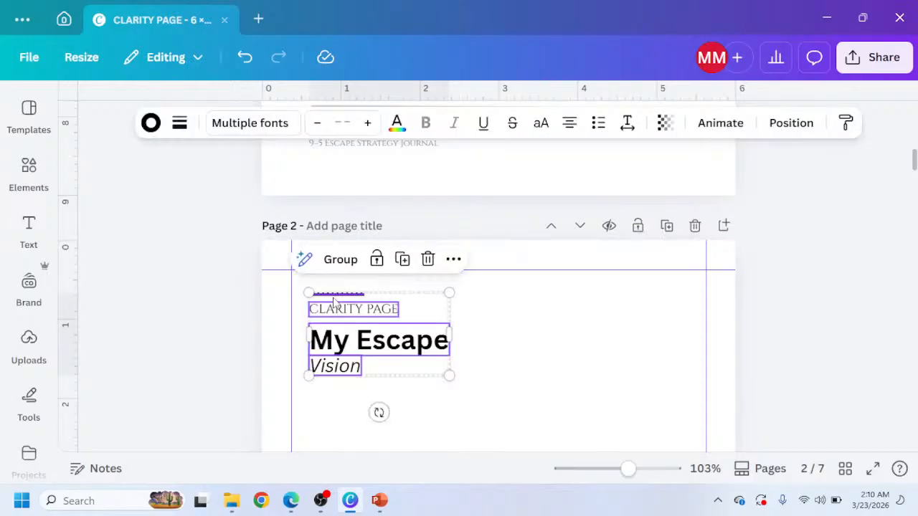
Copy 'STRATEGY PAGE' from the Claude mockup and paste it over the 'CLARITY PAGE' label on page 2.
{"action": "left_click", "coordinate": [291, 500]}
{"action": "left_click", "coordinate": [290, 244]}
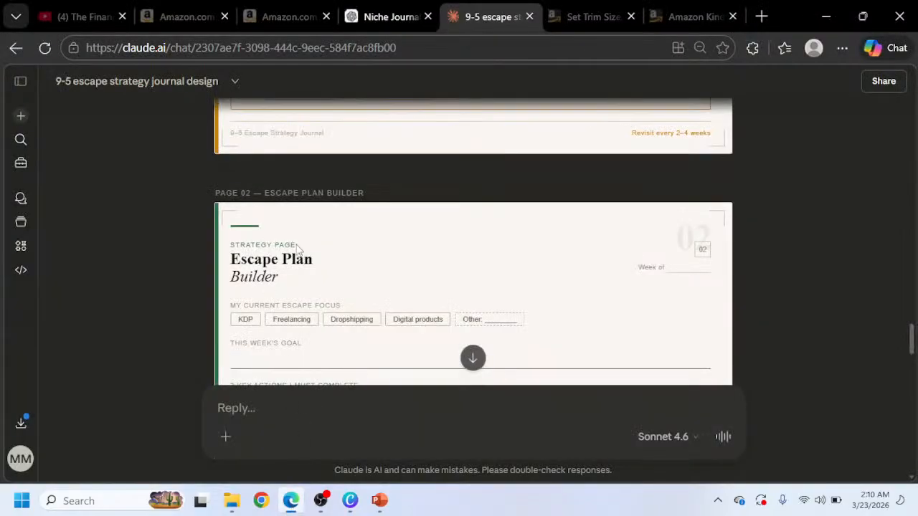
{"action": "triple_click", "coordinate": [270, 245]}
{"action": "key", "text": "ctrl+c"}
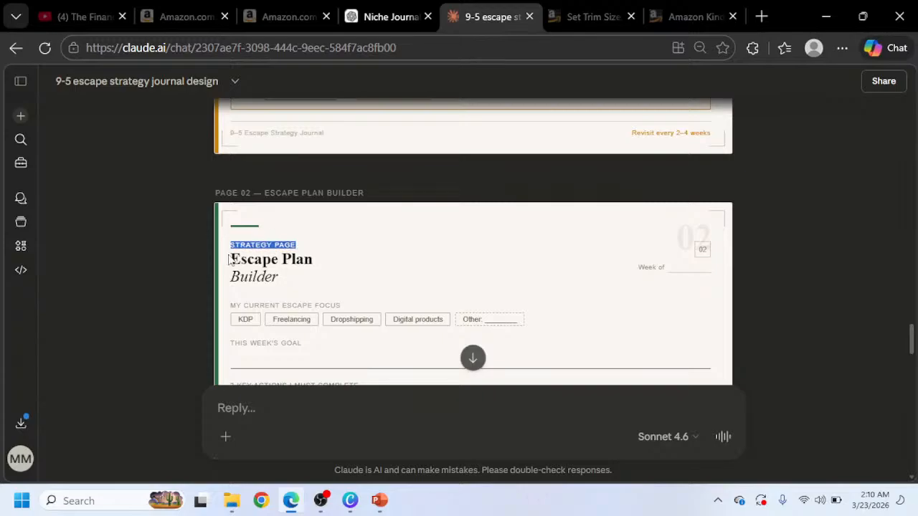
{"action": "left_click", "coordinate": [339, 503]}
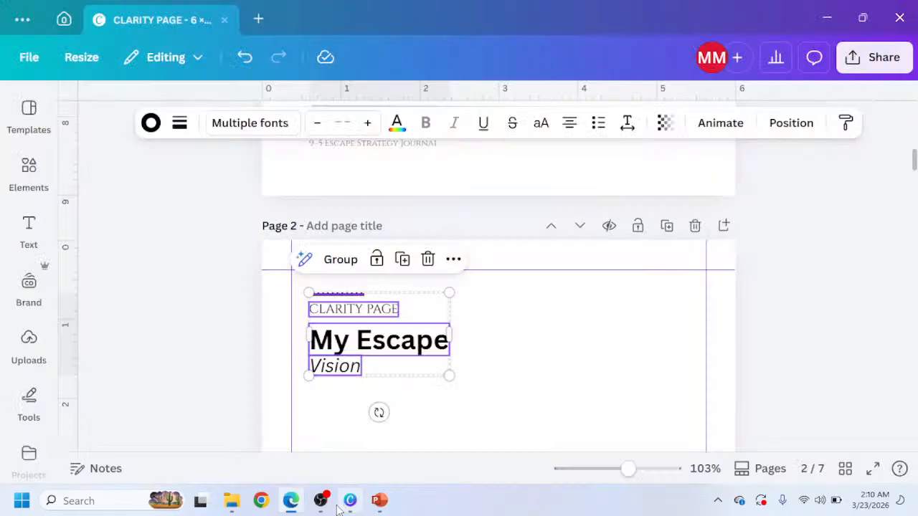
{"action": "left_click", "coordinate": [348, 309]}
{"action": "left_click", "coordinate": [343, 313]}
{"action": "triple_click", "coordinate": [342, 310]}
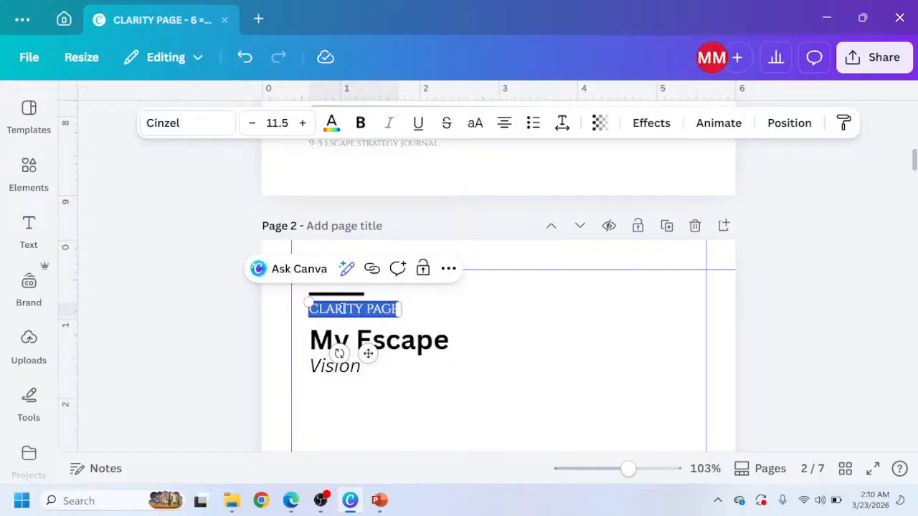
{"action": "key", "text": "ctrl+v"}
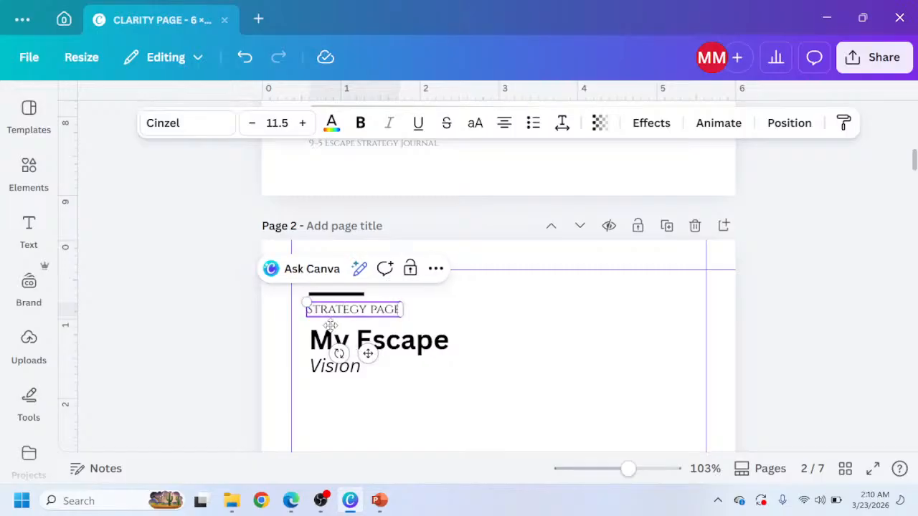
Left-align the 'STRATEGY PAGE' label on page 2 and nudge it into line with the title.
{"action": "left_click", "coordinate": [506, 126]}
{"action": "left_click", "coordinate": [266, 342]}
{"action": "left_click", "coordinate": [337, 307]}
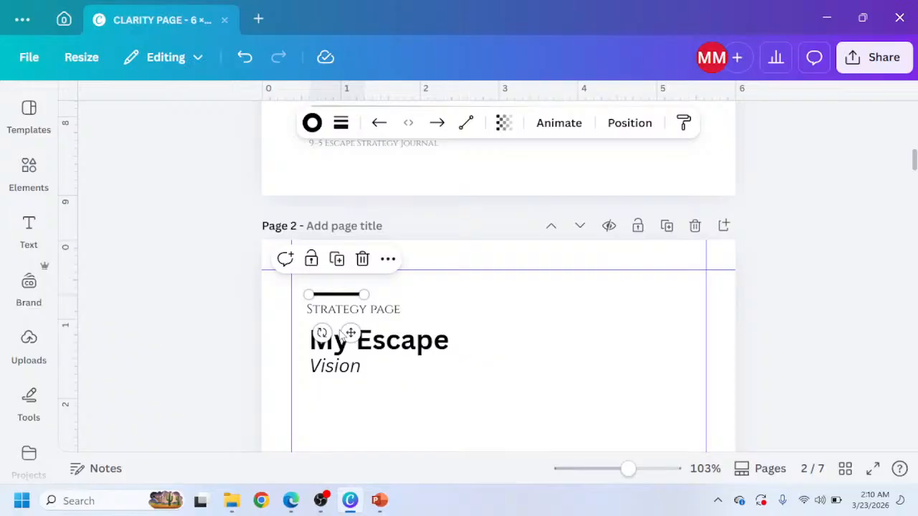
{"action": "left_click", "coordinate": [343, 339]}
{"action": "left_click", "coordinate": [333, 313]}
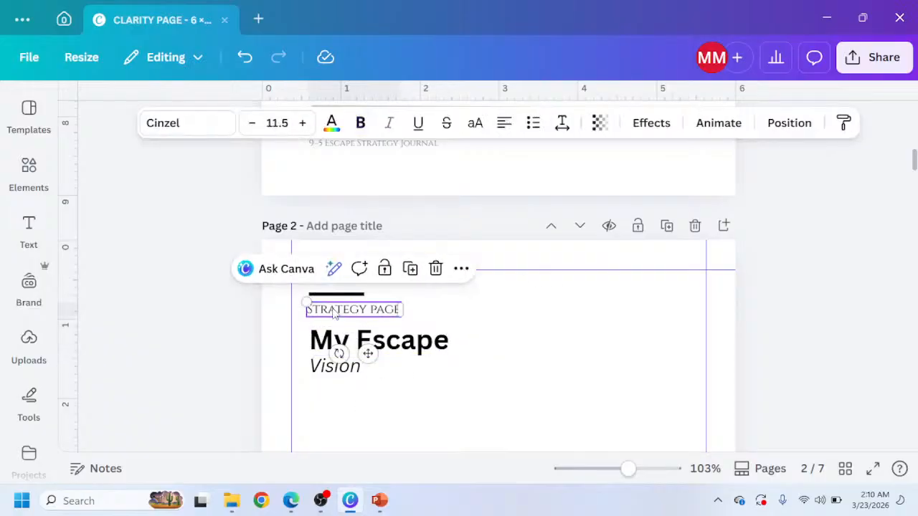
{"action": "key", "text": "shift+Right"}
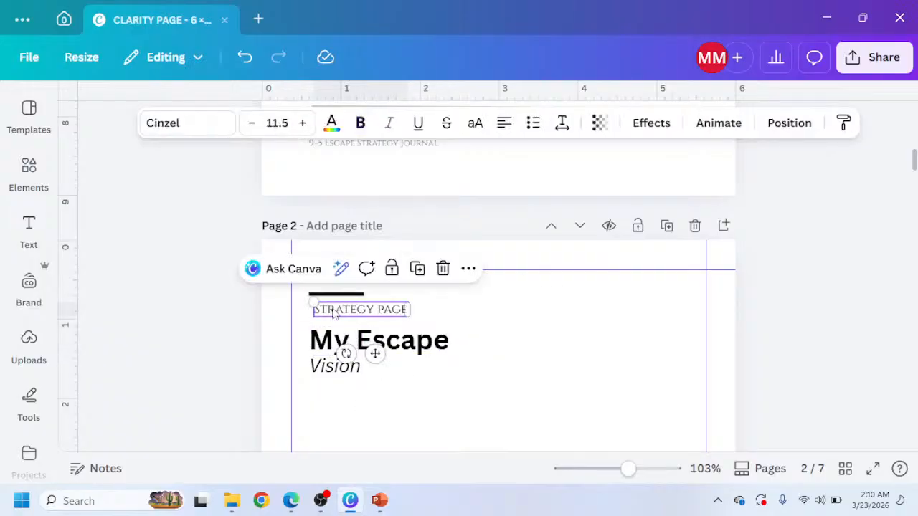
{"action": "key", "text": "shift+Left"}
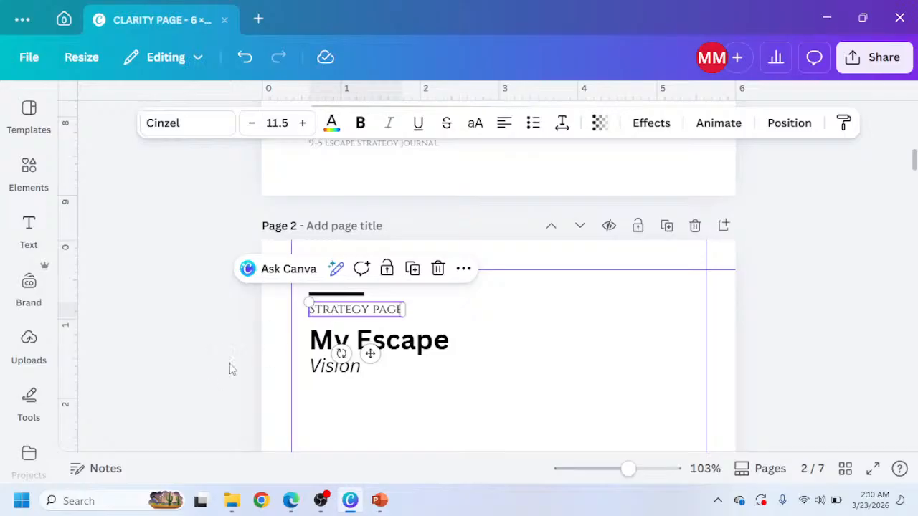
{"action": "left_click", "coordinate": [327, 346]}
Copy 'Escape Plan' from the Claude mockup and paste it over the title on page 2.
{"action": "left_click", "coordinate": [289, 502]}
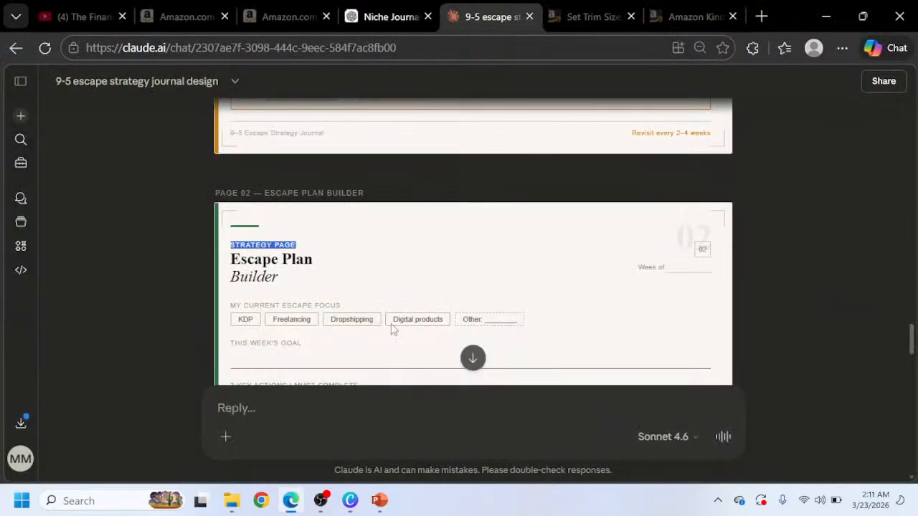
{"action": "left_click_drag", "start_coordinate": [316, 269], "coordinate": [228, 271]}
{"action": "key", "text": "ctrl+c"}
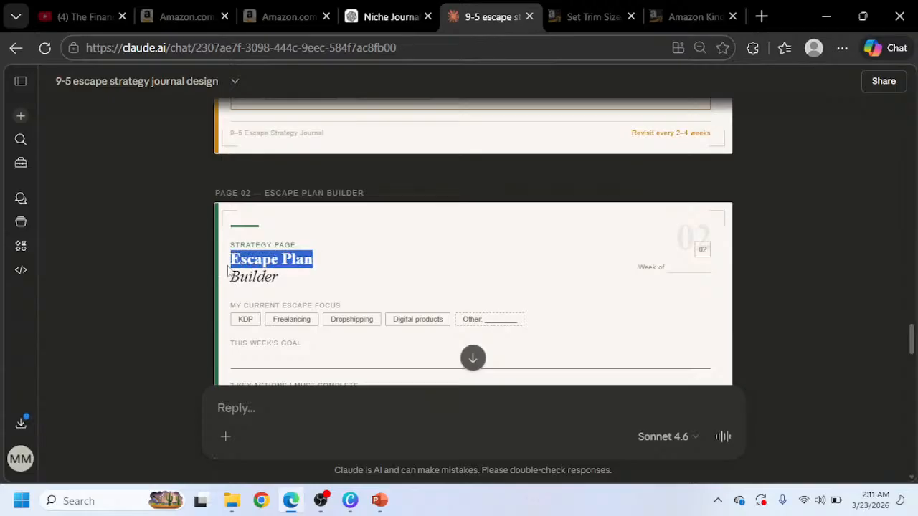
{"action": "left_click", "coordinate": [350, 501]}
{"action": "double_click", "coordinate": [371, 342]}
{"action": "key", "text": "ctrl+v"}
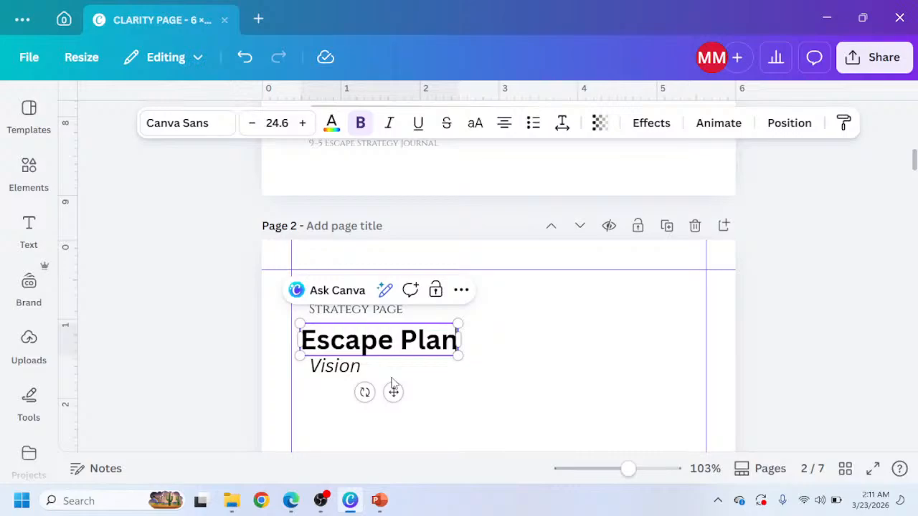
Adjust the alignment of the 'Escape Plan' title on page 2 and nudge it into line with the label.
{"action": "left_click", "coordinate": [503, 124]}
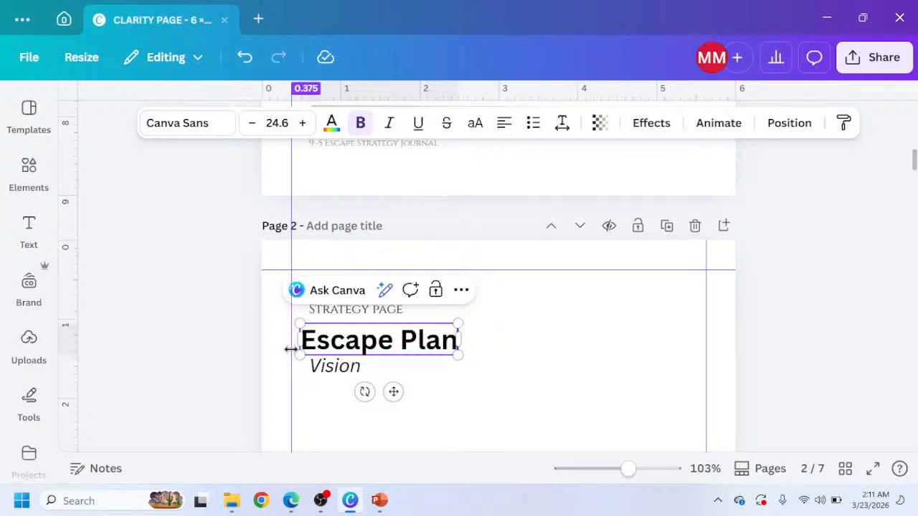
{"action": "left_click", "coordinate": [244, 354]}
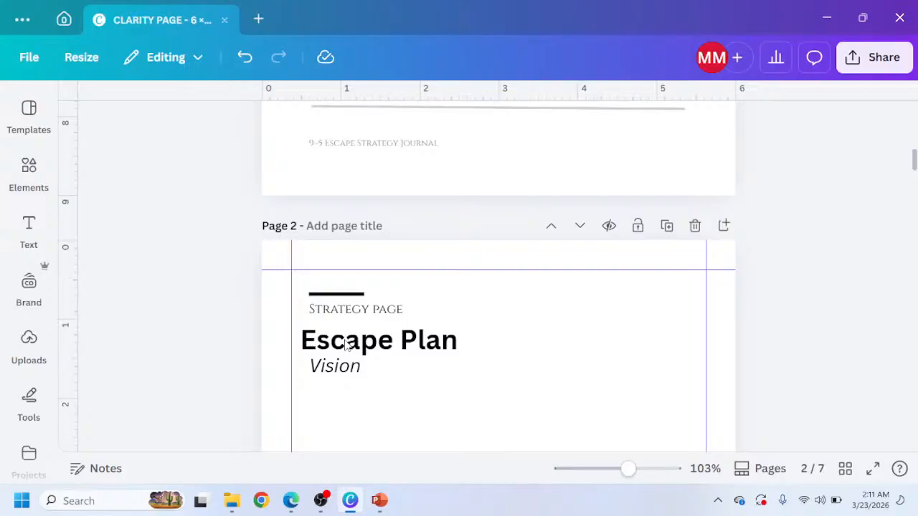
{"action": "left_click", "coordinate": [346, 345]}
{"action": "left_click_drag", "start_coordinate": [346, 344], "coordinate": [352, 344]}
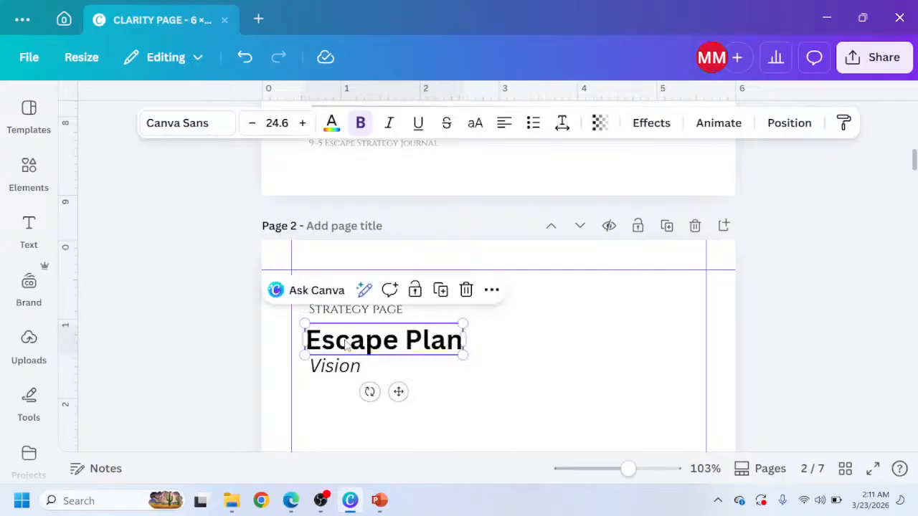
Replace the subtitle 'Vision' with 'Builder' on page 2 and nudge it into line with the title.
{"action": "left_click", "coordinate": [315, 372]}
{"action": "double_click", "coordinate": [316, 370]}
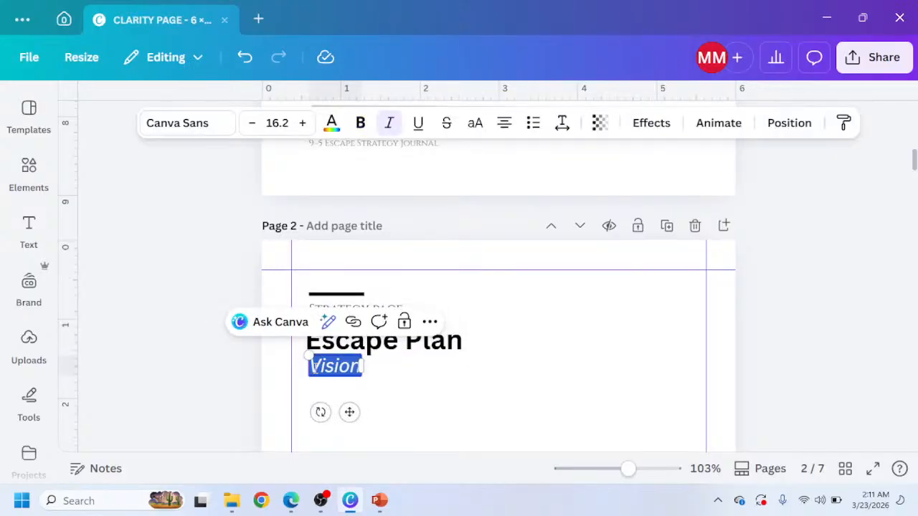
{"action": "type", "text": "Builder"}
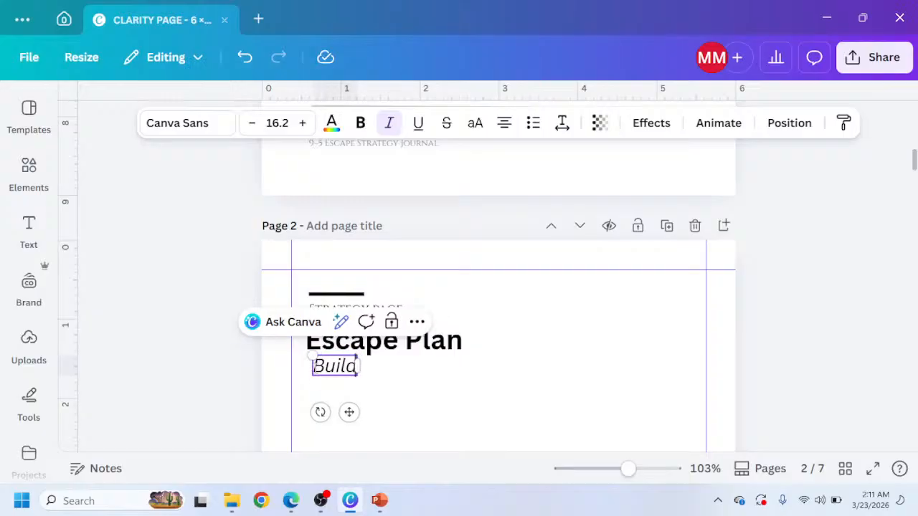
{"action": "left_click", "coordinate": [255, 382]}
{"action": "left_click", "coordinate": [337, 369]}
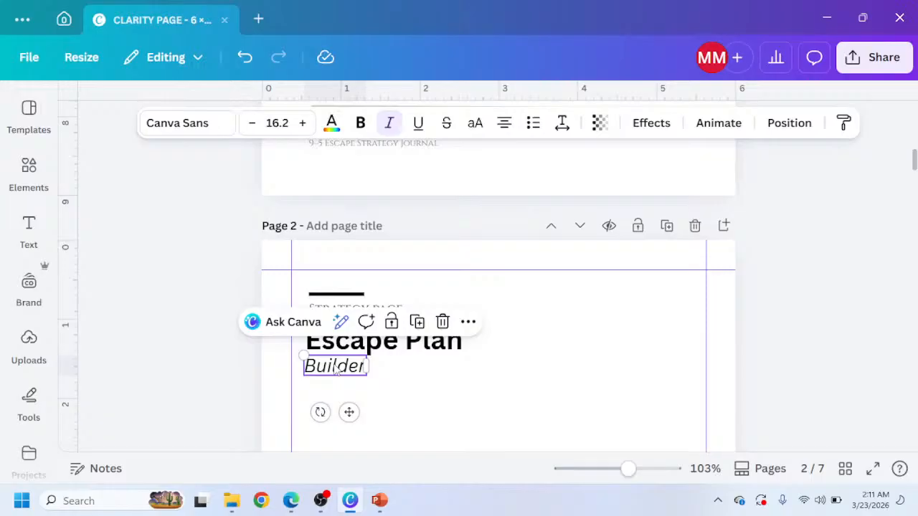
{"action": "left_click_drag", "start_coordinate": [330, 369], "coordinate": [335, 369]}
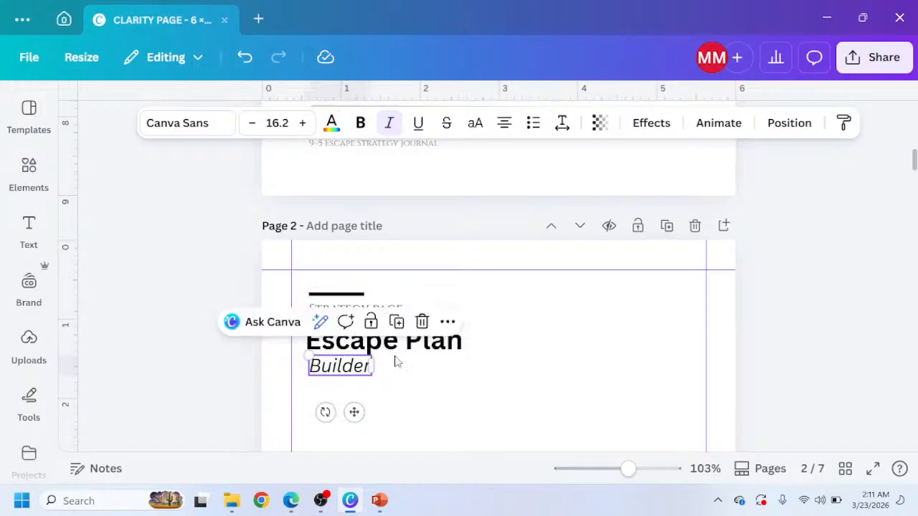
Search the graphics library for '3 stars'.
{"action": "scroll", "coordinate": [424, 329], "scroll_direction": "down", "scroll_amount": 1}
{"action": "scroll", "coordinate": [742, 329], "scroll_direction": "up", "scroll_amount": 2}
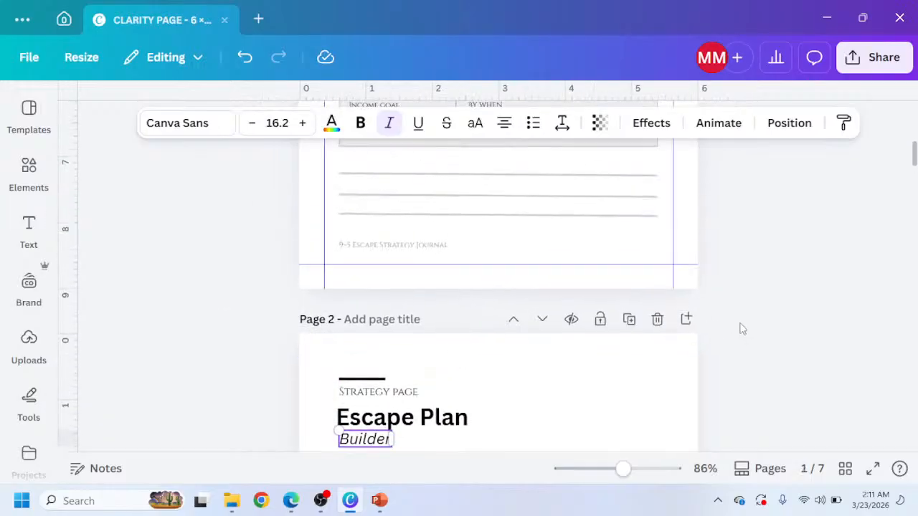
{"action": "scroll", "coordinate": [742, 326], "scroll_direction": "up", "scroll_amount": 10}
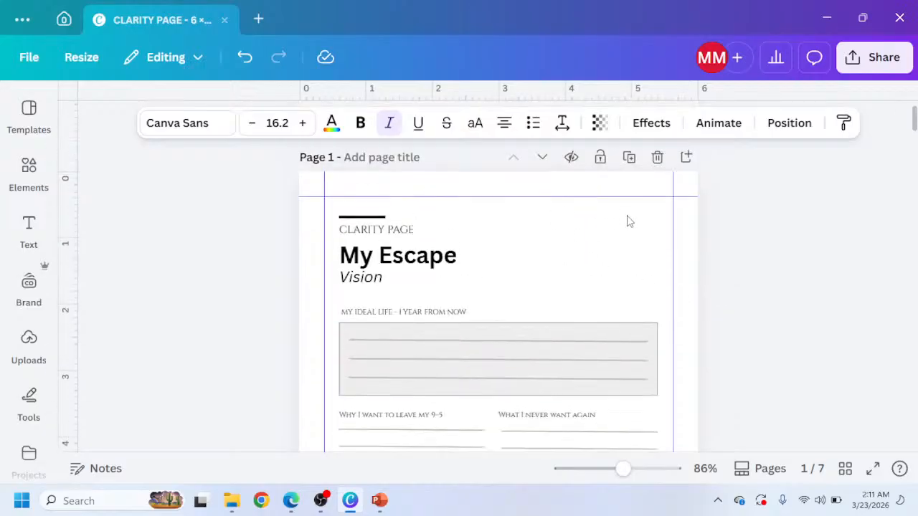
{"action": "left_click", "coordinate": [26, 228]}
{"action": "left_click", "coordinate": [29, 171]}
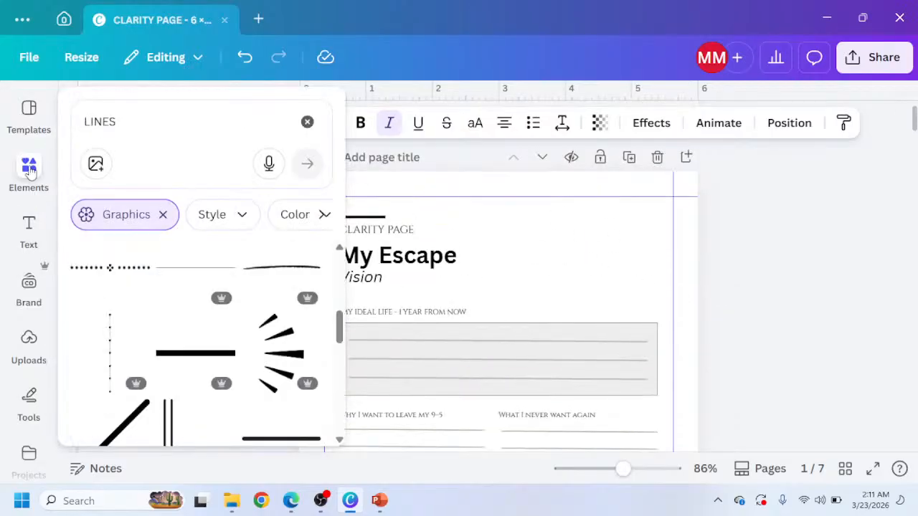
{"action": "left_click", "coordinate": [80, 106]}
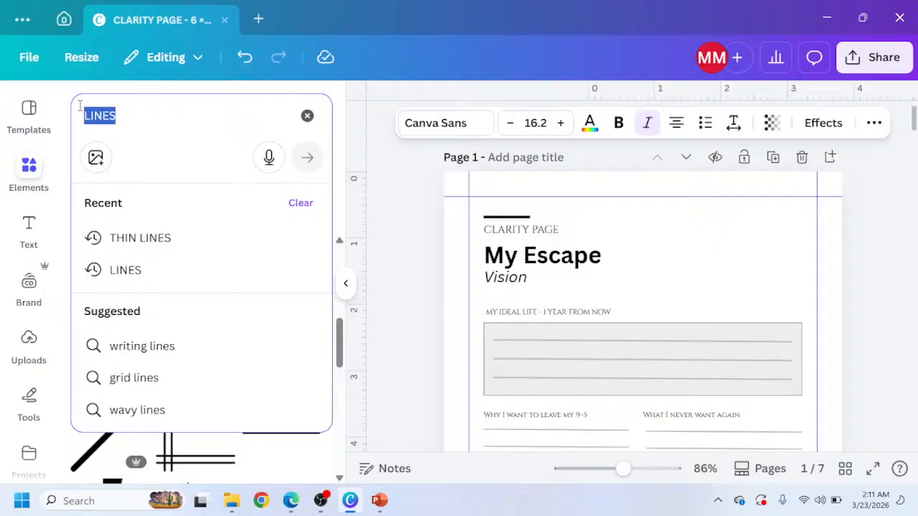
{"action": "type", "text": "3 stars"}
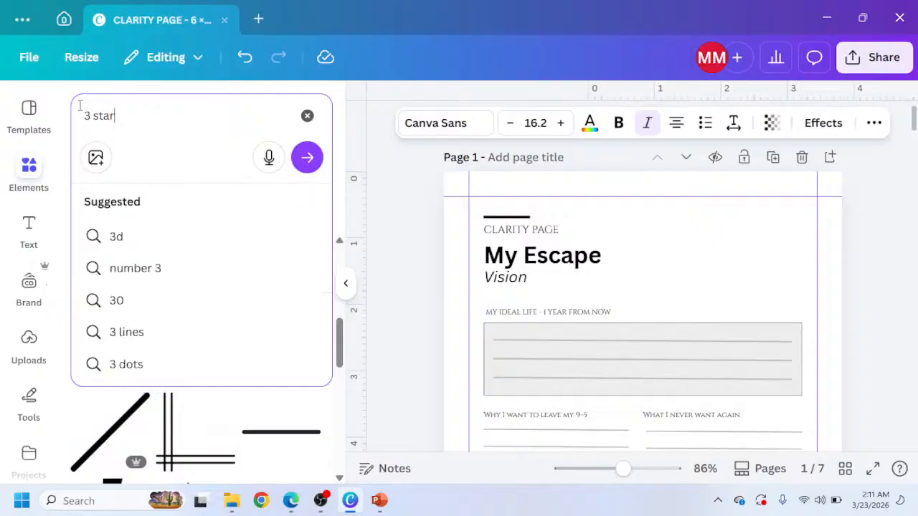
{"action": "key", "text": "Return"}
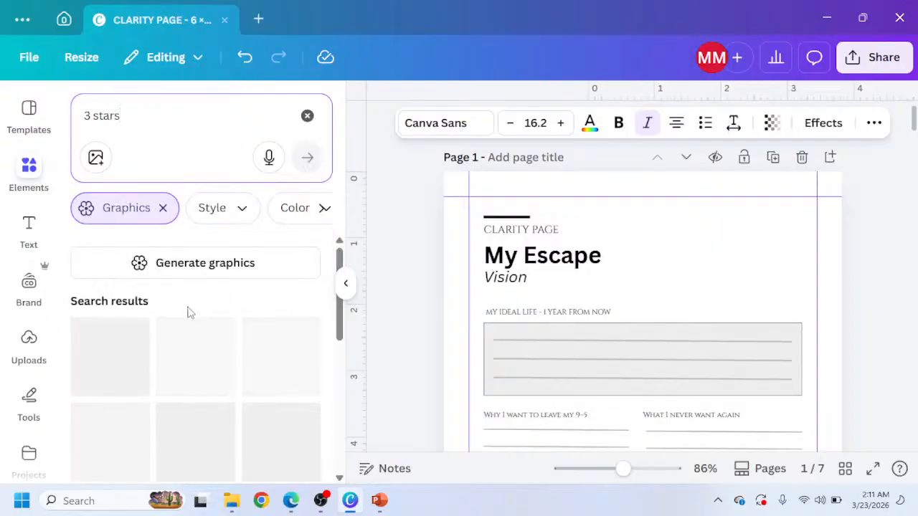
Add the three yellow stars graphic to page 1, shrink it and move it beside the header.
{"action": "scroll", "coordinate": [212, 370], "scroll_direction": "down", "scroll_amount": 2}
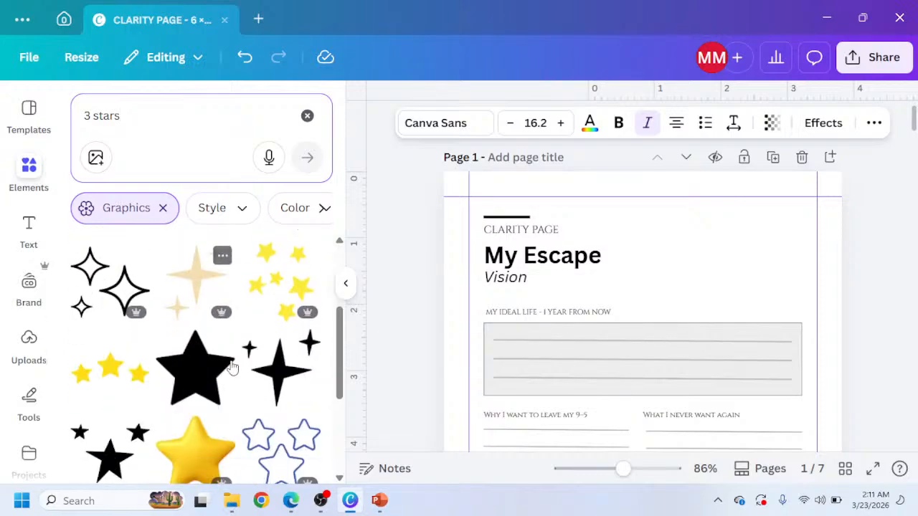
{"action": "scroll", "coordinate": [211, 369], "scroll_direction": "down", "scroll_amount": 4}
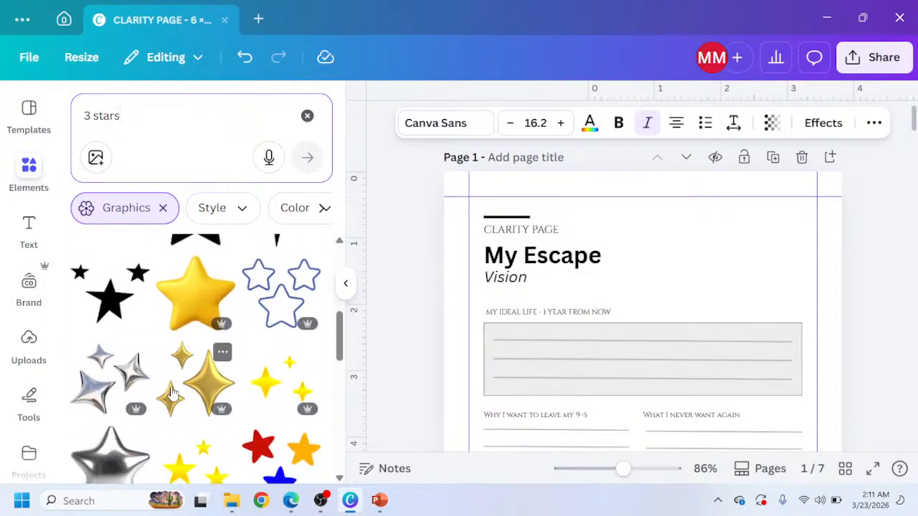
{"action": "scroll", "coordinate": [173, 392], "scroll_direction": "down", "scroll_amount": 1}
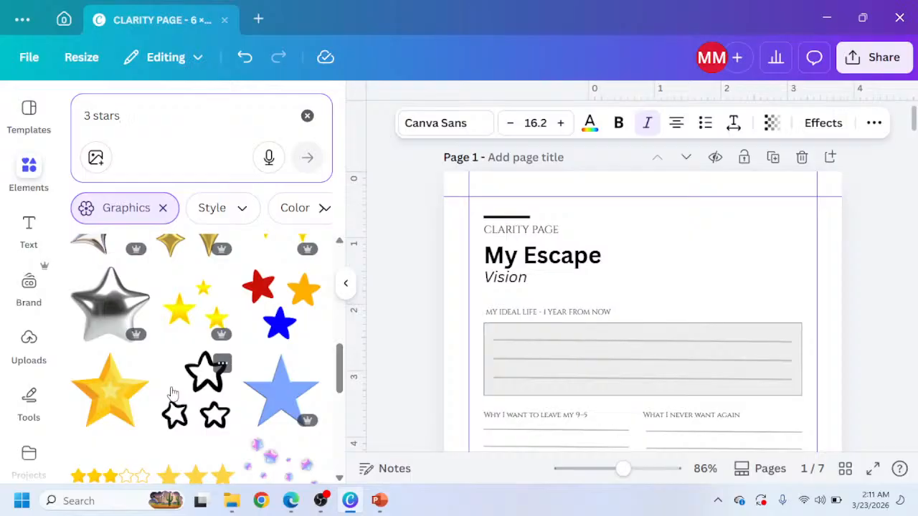
{"action": "scroll", "coordinate": [172, 392], "scroll_direction": "down", "scroll_amount": 1}
{"action": "left_click", "coordinate": [196, 409]}
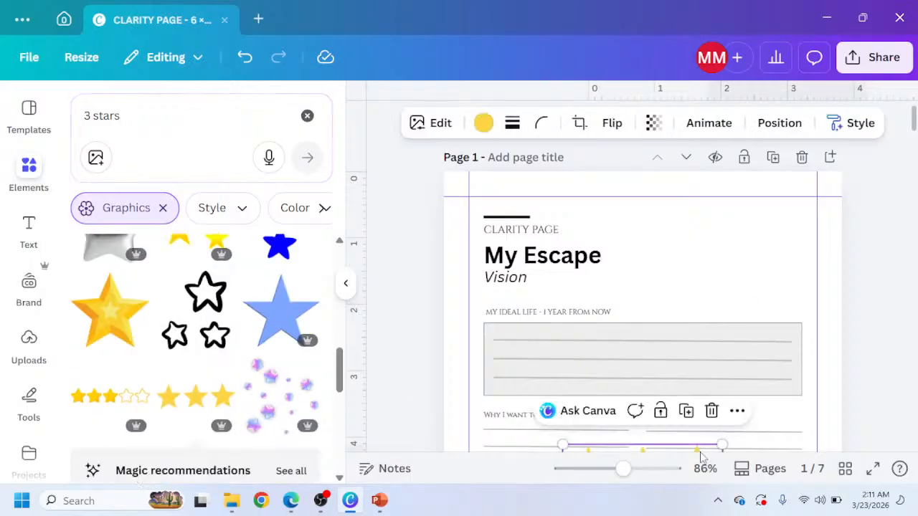
{"action": "left_click_drag", "start_coordinate": [703, 452], "coordinate": [756, 223]}
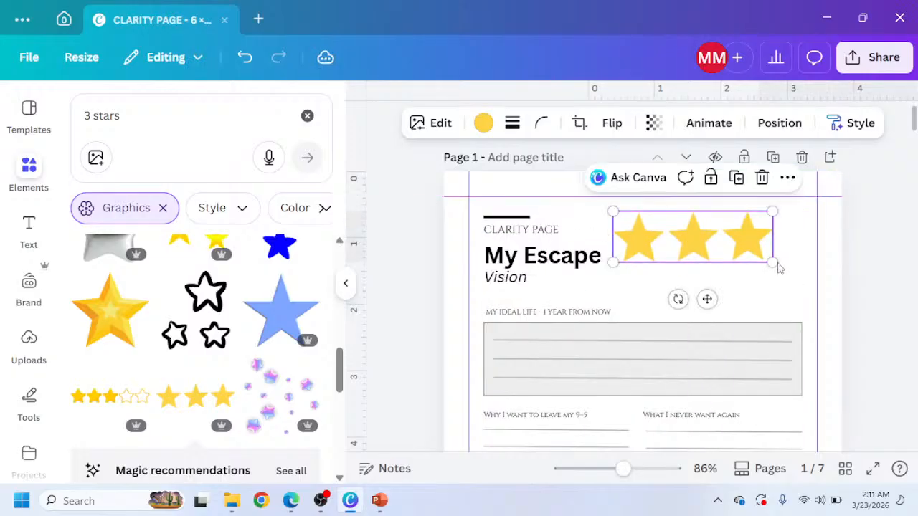
{"action": "left_click_drag", "start_coordinate": [771, 259], "coordinate": [634, 217]}
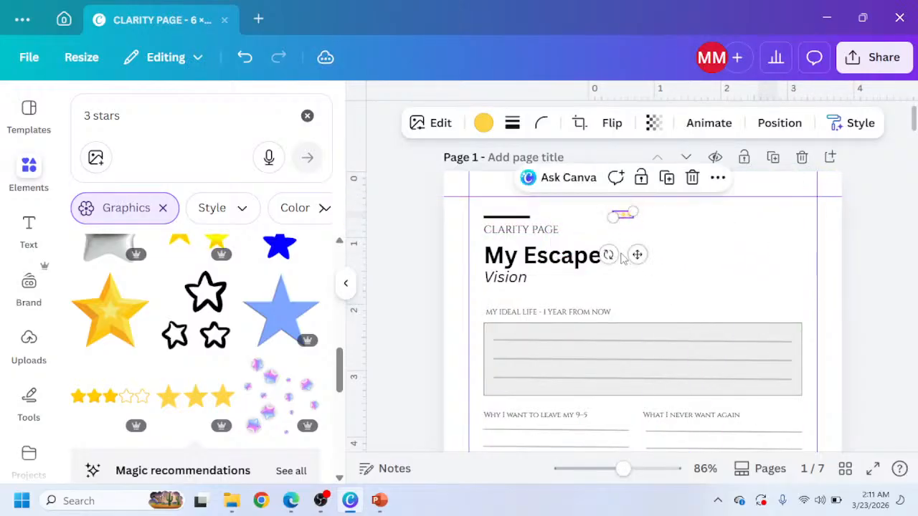
{"action": "left_click_drag", "start_coordinate": [634, 253], "coordinate": [805, 270]}
Compare page 2's header against the Claude Escape Plan Builder mockup.
{"action": "scroll", "coordinate": [861, 244], "scroll_direction": "down", "scroll_amount": 6}
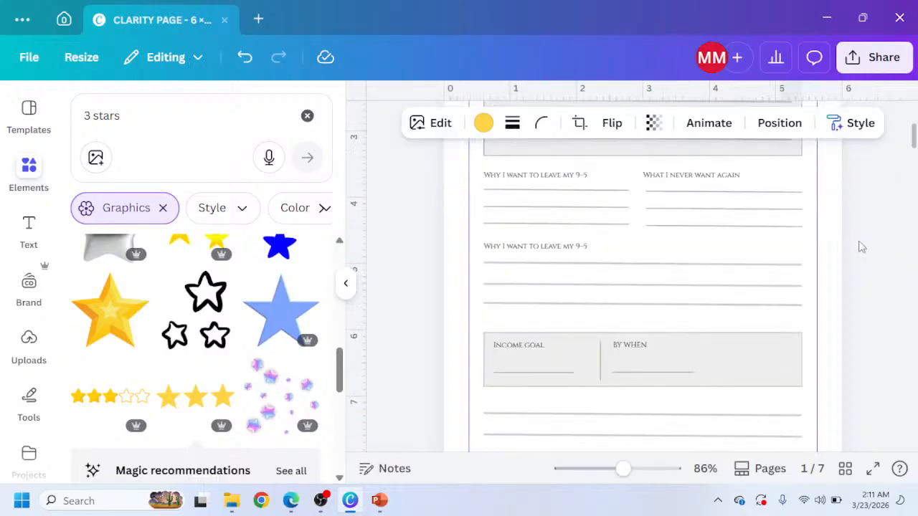
{"action": "scroll", "coordinate": [627, 380], "scroll_direction": "down", "scroll_amount": 5}
{"action": "scroll", "coordinate": [574, 308], "scroll_direction": "up", "scroll_amount": 3}
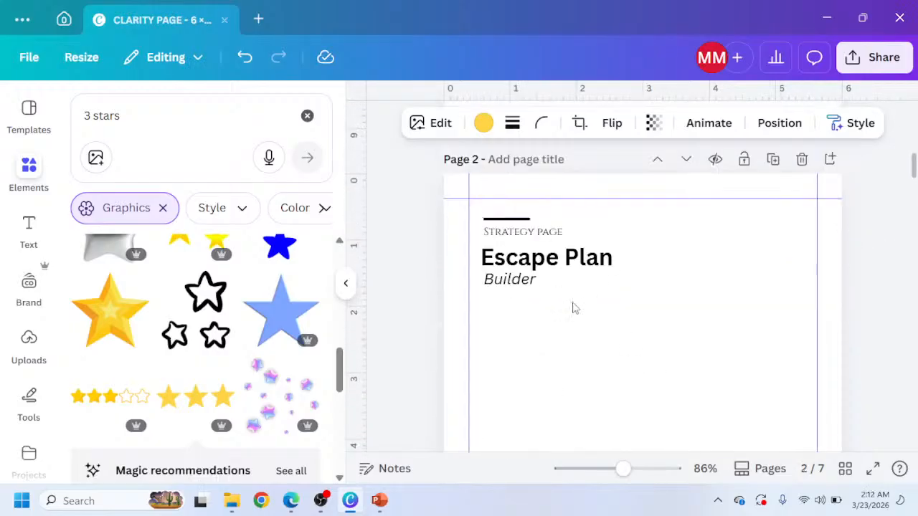
{"action": "left_click", "coordinate": [290, 500]}
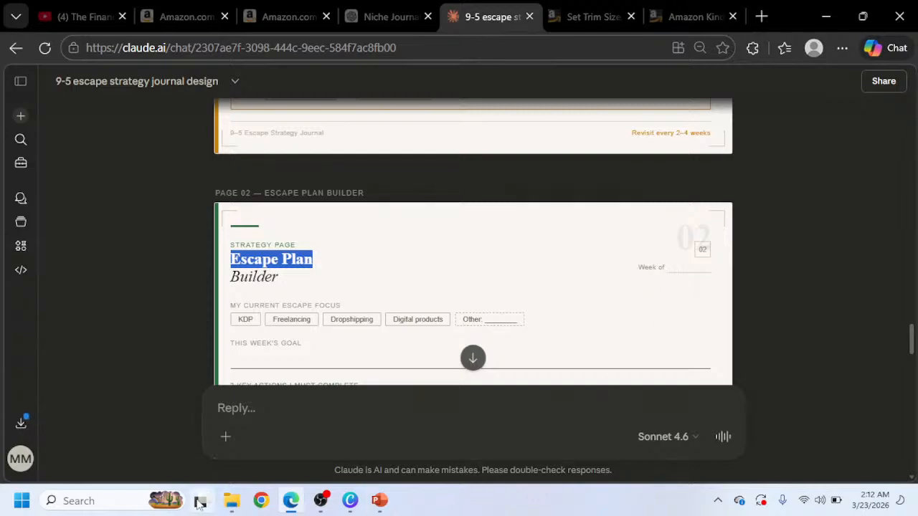
{"action": "left_click", "coordinate": [350, 501]}
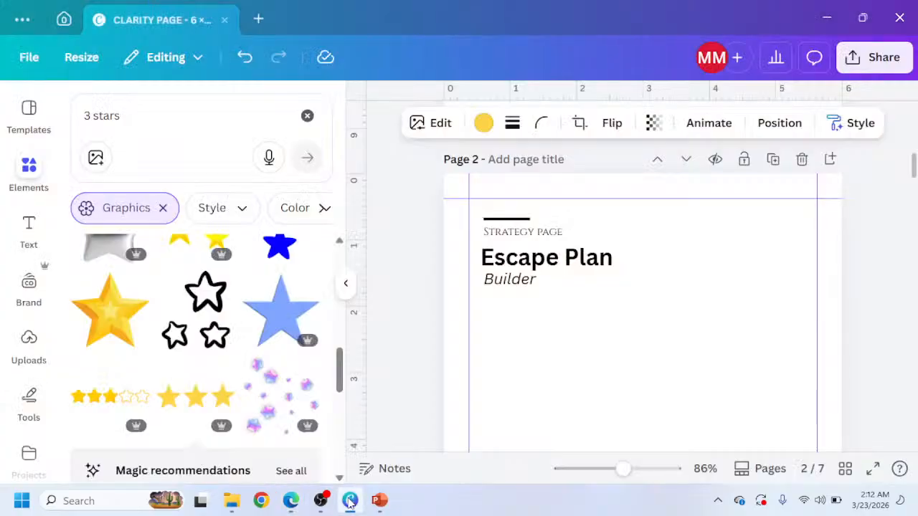
{"action": "left_click", "coordinate": [535, 237]}
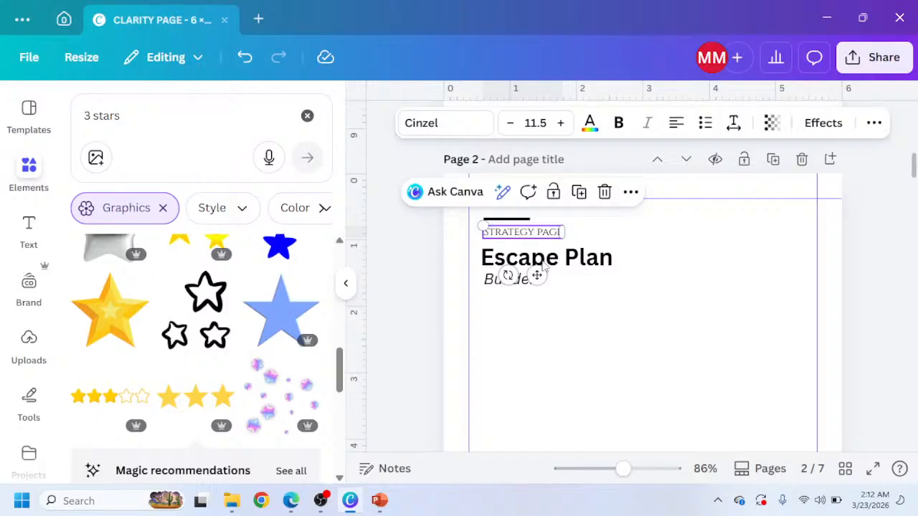
{"action": "left_click", "coordinate": [489, 284]}
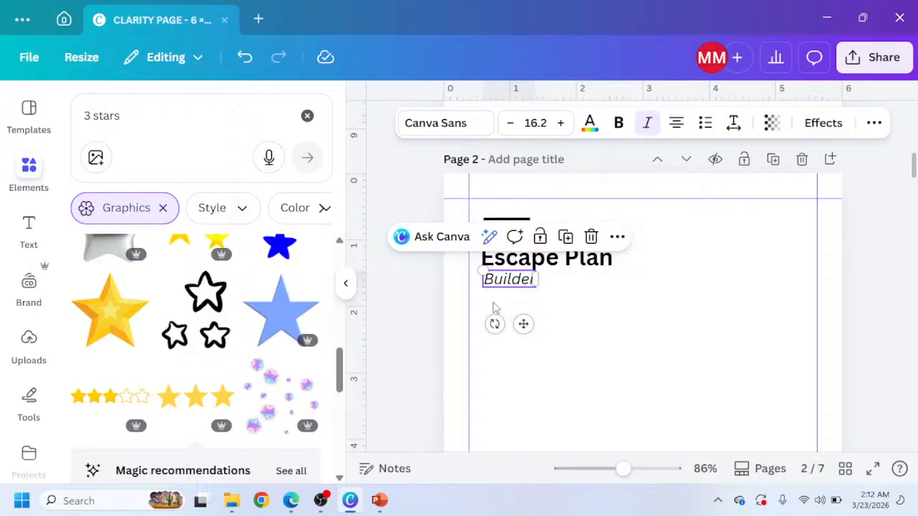
Copy the 'Why I want to leave my 9-5' label from page 1 and place it at the upper right of page 2.
{"action": "scroll", "coordinate": [495, 308], "scroll_direction": "up", "scroll_amount": 5}
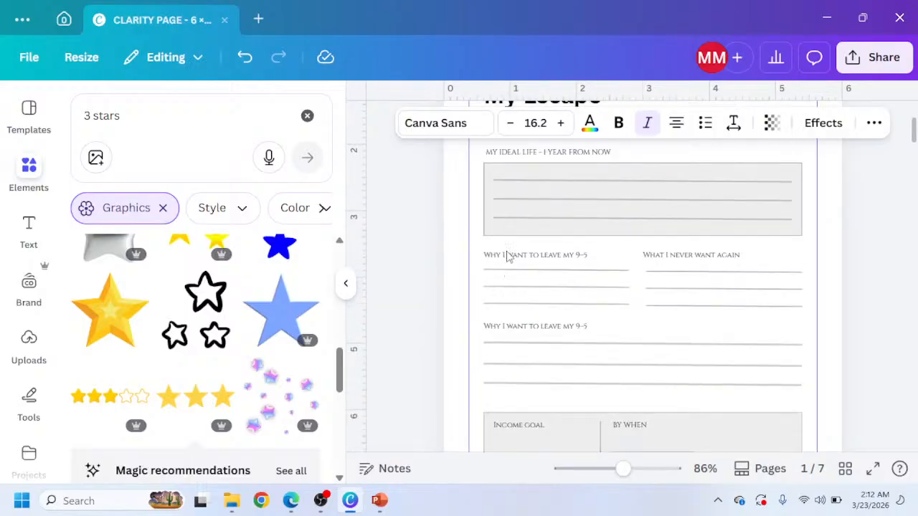
{"action": "left_click", "coordinate": [508, 256]}
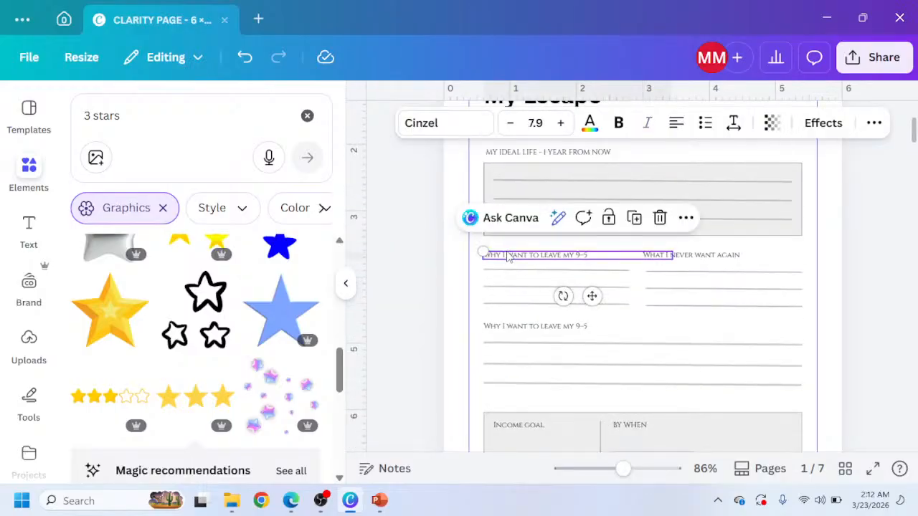
{"action": "scroll", "coordinate": [708, 399], "scroll_direction": "down", "scroll_amount": 5}
{"action": "left_click", "coordinate": [747, 421]}
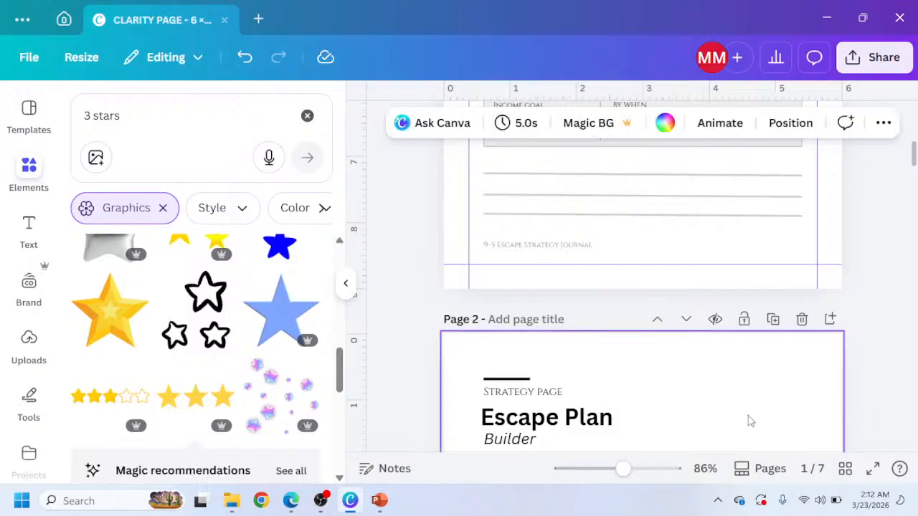
{"action": "key", "text": "ctrl+v"}
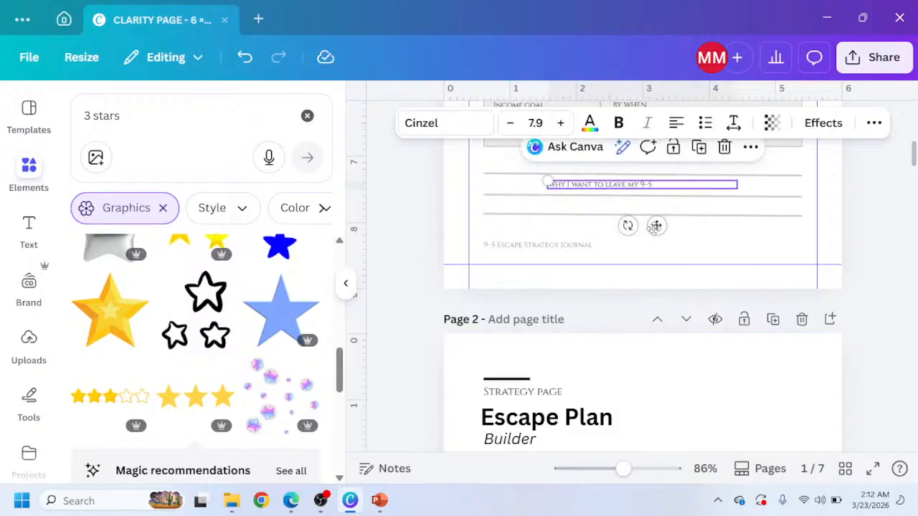
{"action": "left_click_drag", "start_coordinate": [656, 226], "coordinate": [755, 439]}
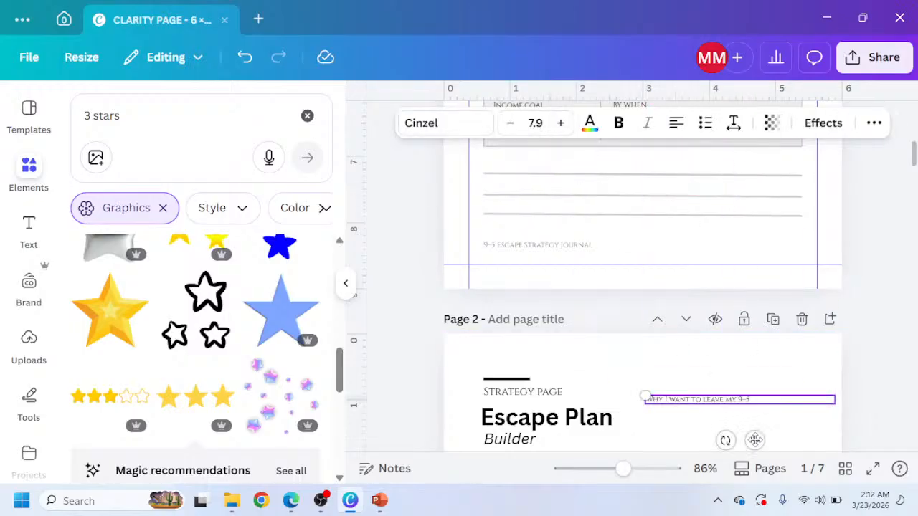
Replace the copied label's text with 'WEEK OF' and move it to the upper right of page 2.
{"action": "key", "text": "Escape"}
{"action": "left_click", "coordinate": [734, 404]}
{"action": "left_click", "coordinate": [735, 404]}
{"action": "type", "text": "Week"}
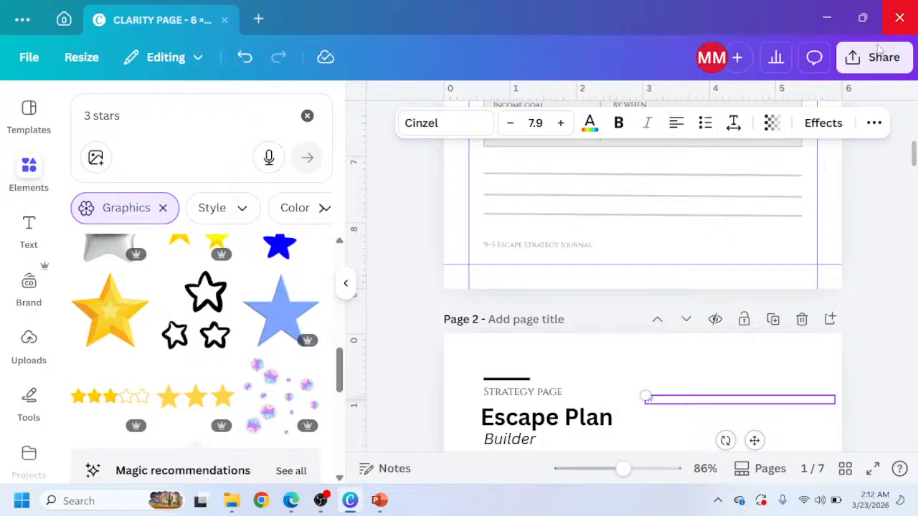
{"action": "left_click", "coordinate": [870, 128]}
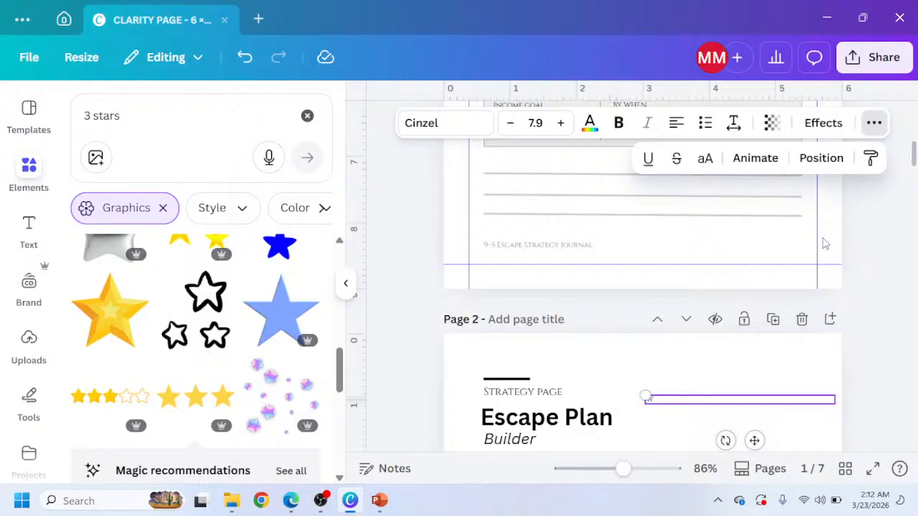
{"action": "left_click", "coordinate": [667, 400]}
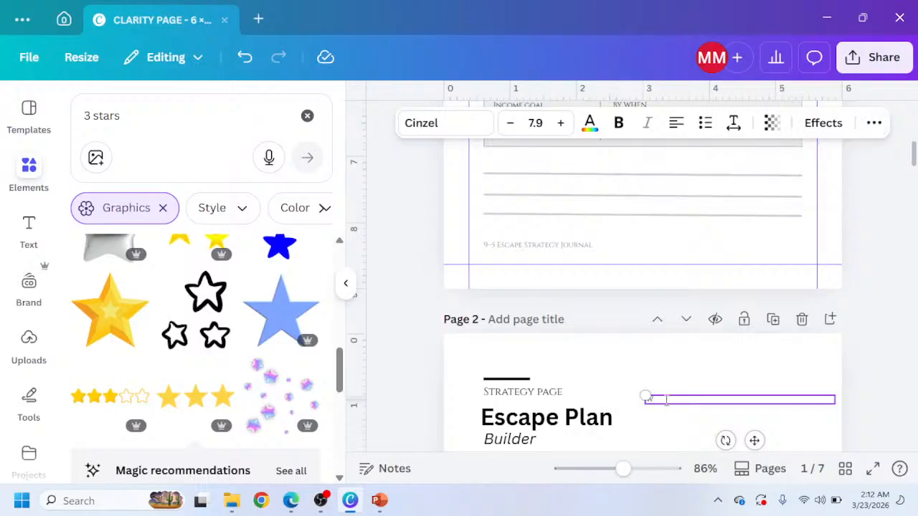
{"action": "type", "text": "WEEK OF"}
{"action": "left_click_drag", "start_coordinate": [753, 440], "coordinate": [834, 437]}
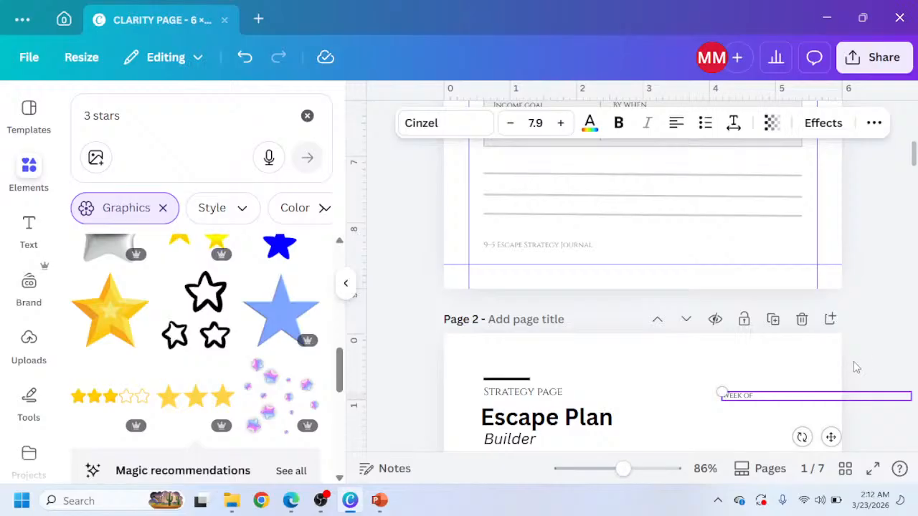
{"action": "left_click", "coordinate": [881, 348]}
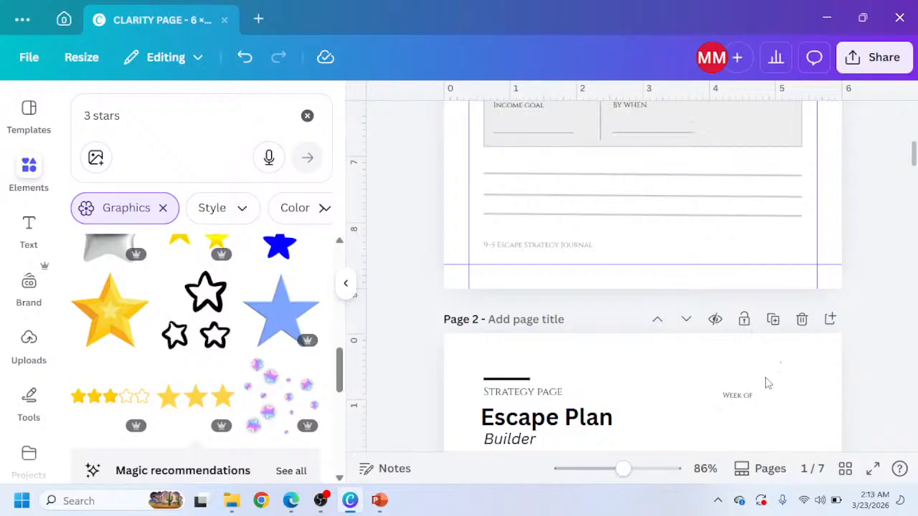
Nudge the 'Week of' label vertically to line up with the 'Strategy page' label.
{"action": "left_click", "coordinate": [744, 401]}
{"action": "key", "text": "Up"}
{"action": "key", "text": "Up"}
{"action": "key", "text": "Up"}
{"action": "key", "text": "Up"}
{"action": "key", "text": "Up"}
{"action": "key", "text": "Up"}
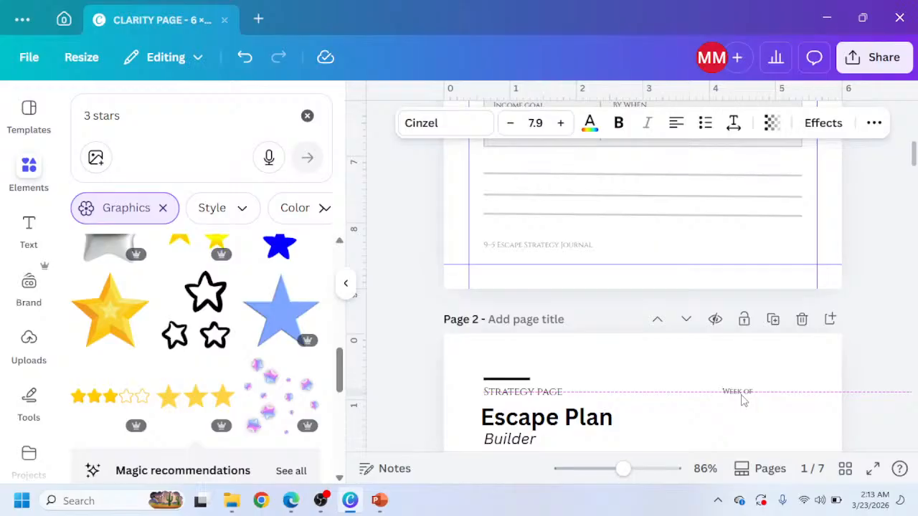
{"action": "key", "text": "Down"}
{"action": "key", "text": "Down"}
{"action": "key", "text": "Down"}
{"action": "key", "text": "Down"}
{"action": "key", "text": "Down"}
{"action": "key", "text": "Down"}
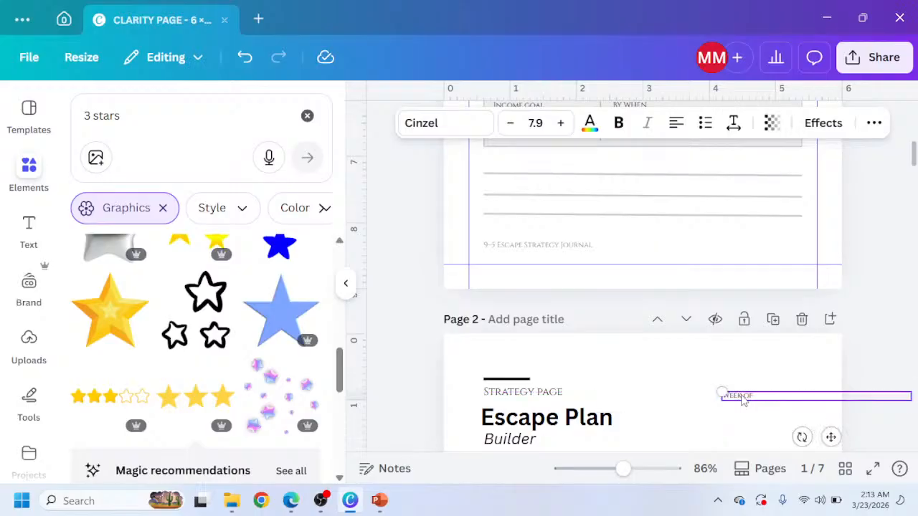
{"action": "key", "text": "Up"}
{"action": "key", "text": "Up"}
{"action": "key", "text": "Up"}
{"action": "key", "text": "Up"}
{"action": "key", "text": "Up"}
{"action": "key", "text": "Up"}
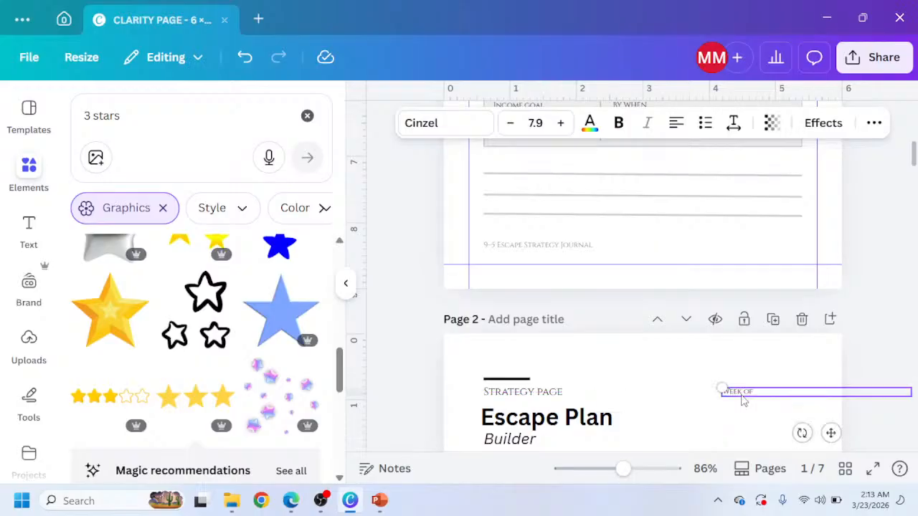
Copy the underline from page 1's income goal field, paste it onto page 2, shorten it and place it beside 'Week of'.
{"action": "scroll", "coordinate": [581, 236], "scroll_direction": "up", "scroll_amount": 2}
{"action": "left_click", "coordinate": [557, 215]}
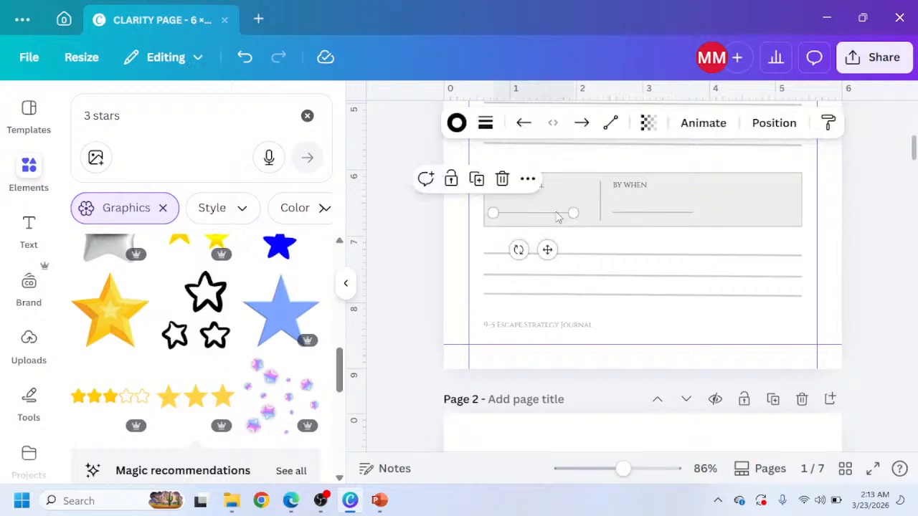
{"action": "scroll", "coordinate": [567, 246], "scroll_direction": "down", "scroll_amount": 5}
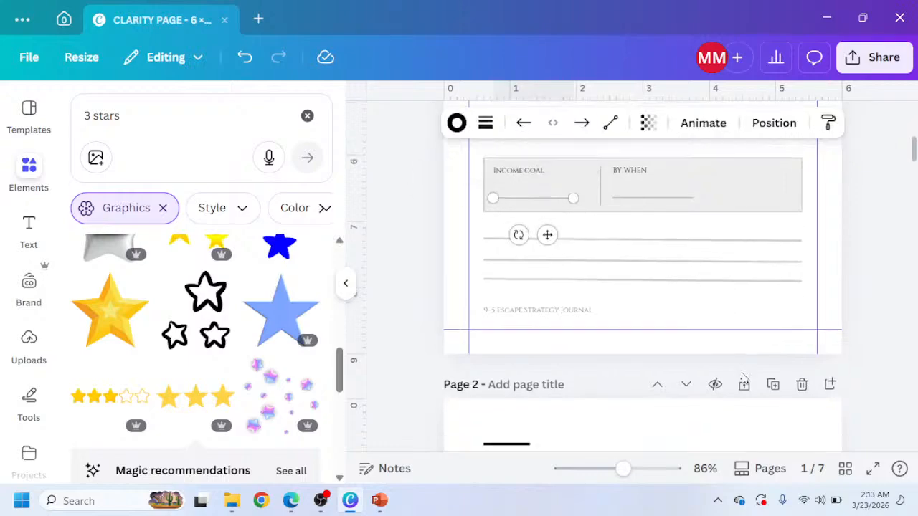
{"action": "scroll", "coordinate": [738, 205], "scroll_direction": "up", "scroll_amount": 1}
{"action": "left_click", "coordinate": [754, 278]}
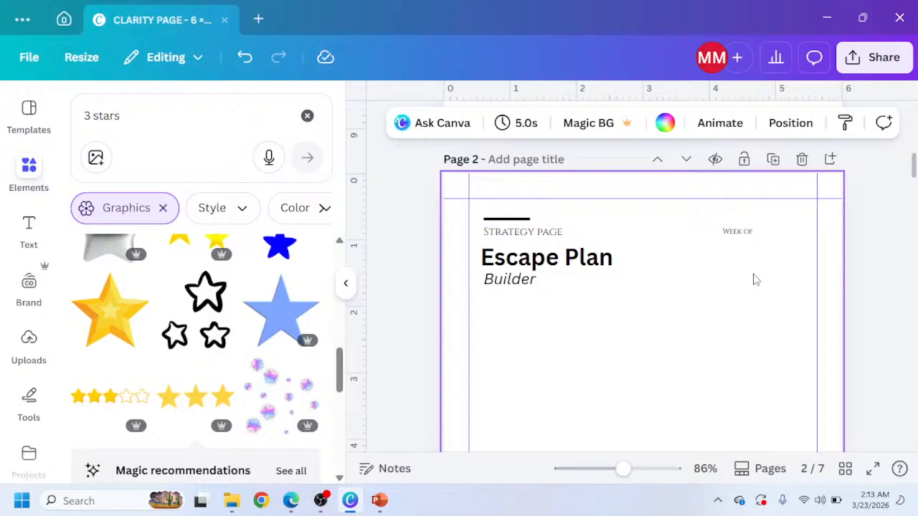
{"action": "key", "text": "ctrl+v"}
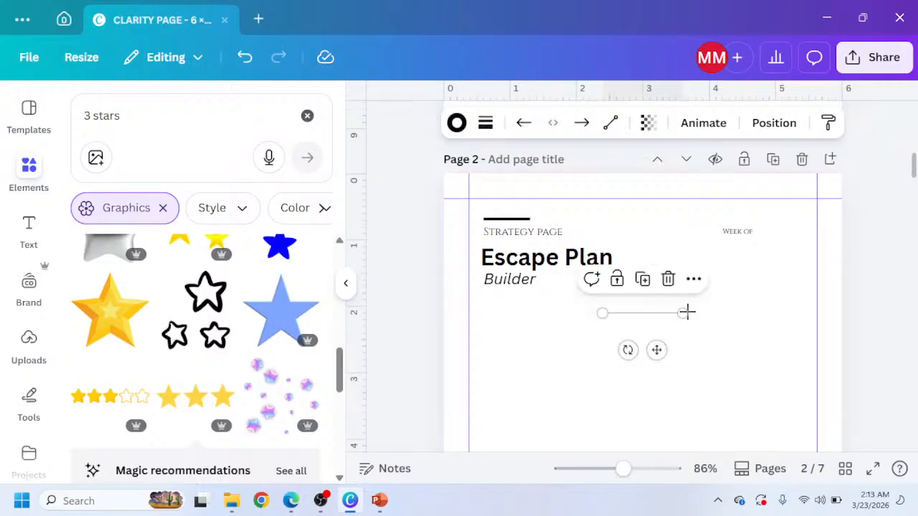
{"action": "left_click_drag", "start_coordinate": [687, 312], "coordinate": [663, 313]}
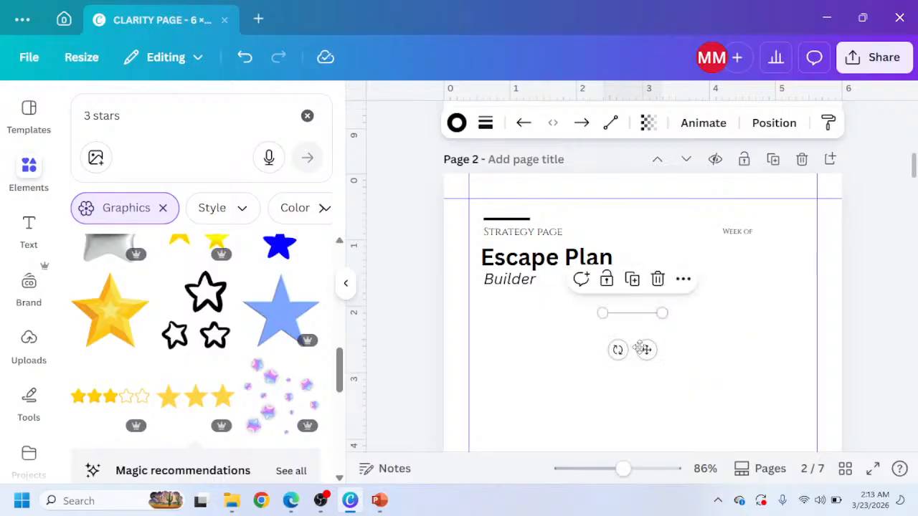
{"action": "left_click_drag", "start_coordinate": [640, 348], "coordinate": [796, 271]}
Adjust the underline's position and length so it sits just right of 'Week of' inside the margin.
{"action": "scroll", "coordinate": [781, 281], "scroll_direction": "up", "scroll_amount": 5}
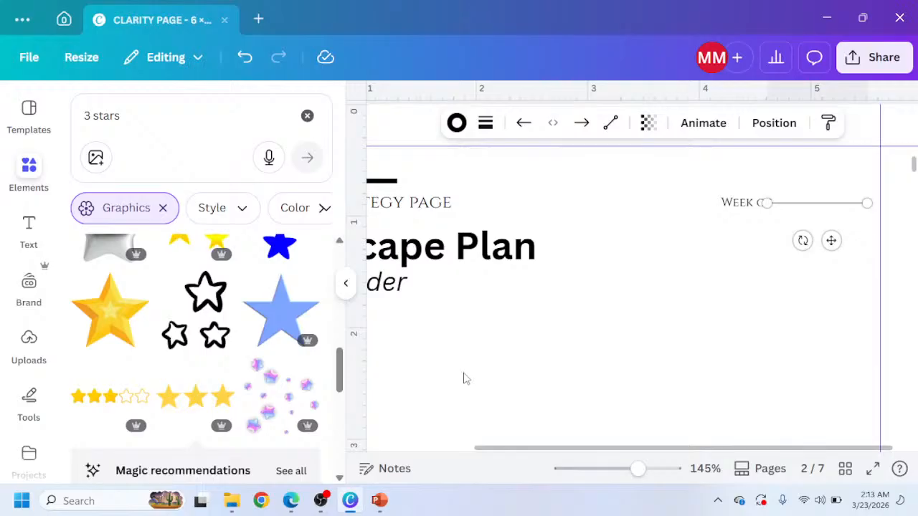
{"action": "left_click", "coordinate": [345, 284]}
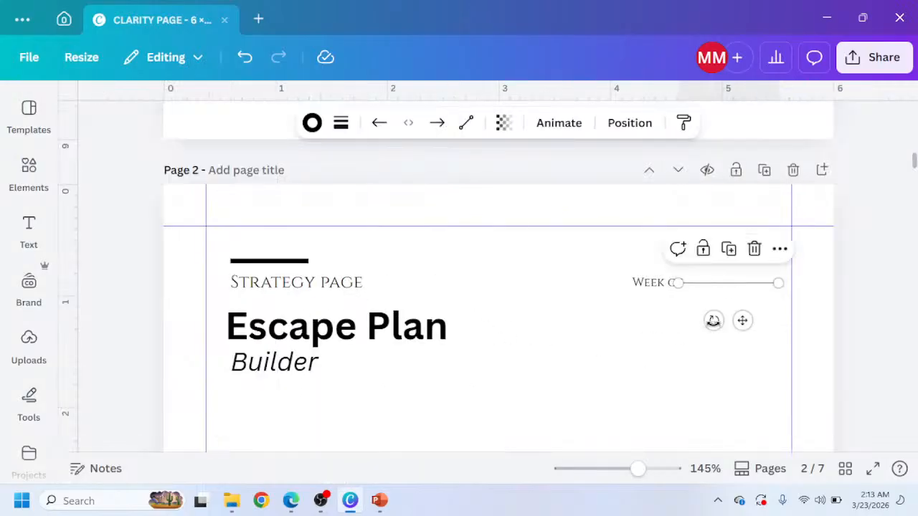
{"action": "mouse_move", "coordinate": [742, 321]}
{"action": "left_mouse_down"}
{"action": "mouse_move", "coordinate": [744, 330]}
{"action": "mouse_move", "coordinate": [756, 322]}
{"action": "left_mouse_up"}
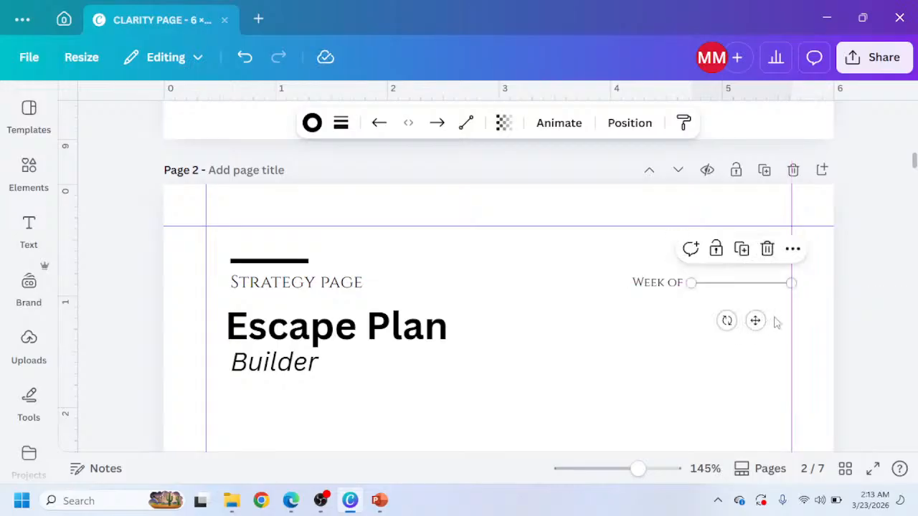
{"action": "left_click_drag", "start_coordinate": [790, 283], "coordinate": [766, 283]}
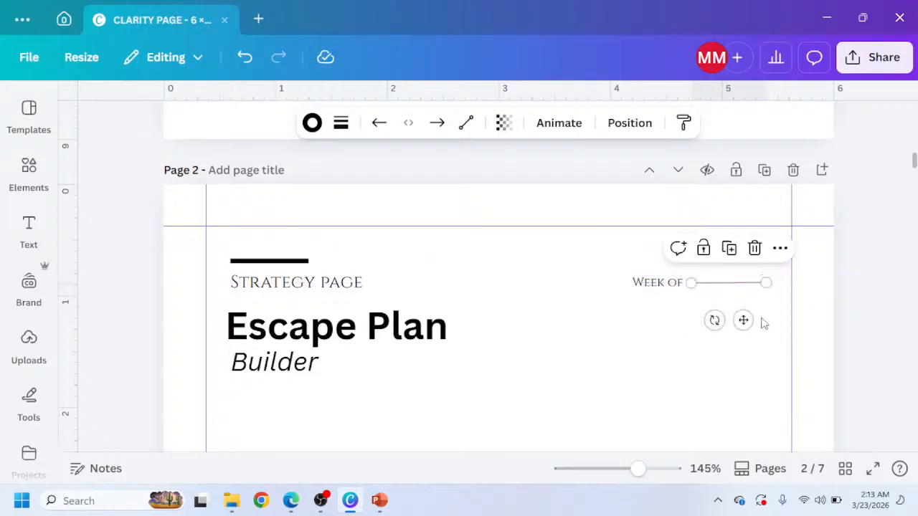
{"action": "scroll", "coordinate": [763, 323], "scroll_direction": "down", "scroll_amount": 1}
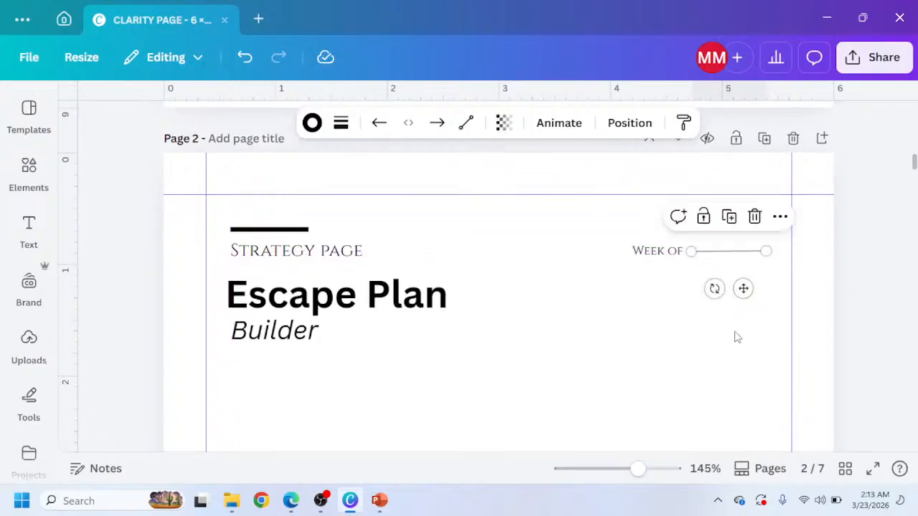
{"action": "left_click", "coordinate": [738, 335]}
{"action": "left_click", "coordinate": [746, 252]}
{"action": "left_click_drag", "start_coordinate": [743, 256], "coordinate": [742, 257]}
{"action": "left_click", "coordinate": [653, 295]}
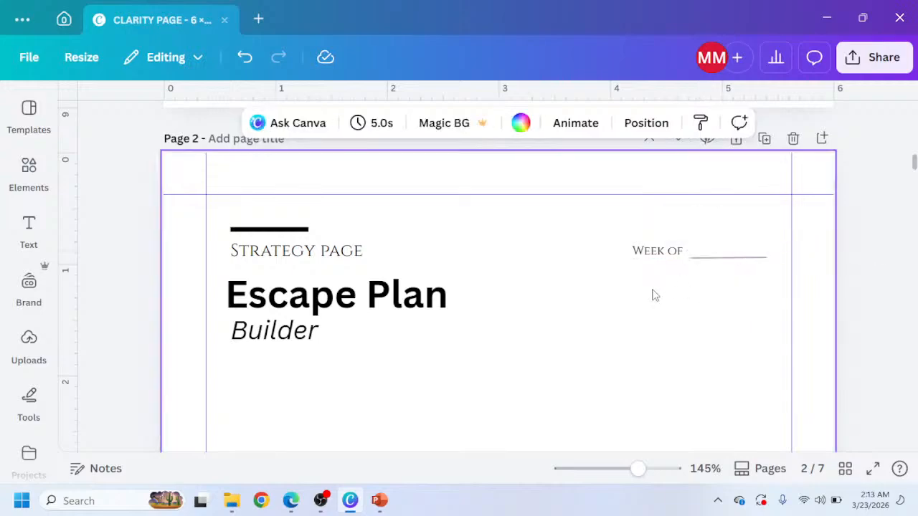
Compare page 2's header with the Escape Plan Builder mockup in Claude.
{"action": "scroll", "coordinate": [641, 303], "scroll_direction": "down", "scroll_amount": 4}
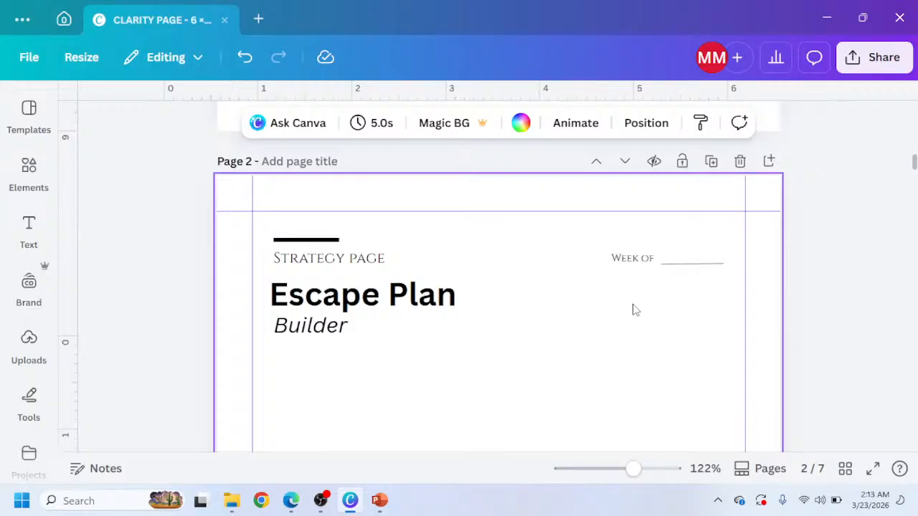
{"action": "scroll", "coordinate": [393, 379], "scroll_direction": "down", "scroll_amount": 3}
{"action": "scroll", "coordinate": [396, 365], "scroll_direction": "up", "scroll_amount": 2}
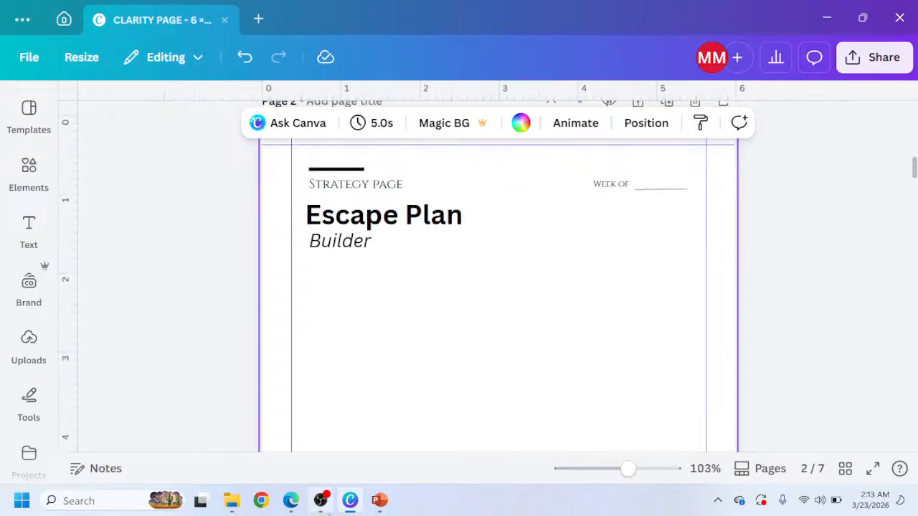
{"action": "left_click", "coordinate": [291, 500]}
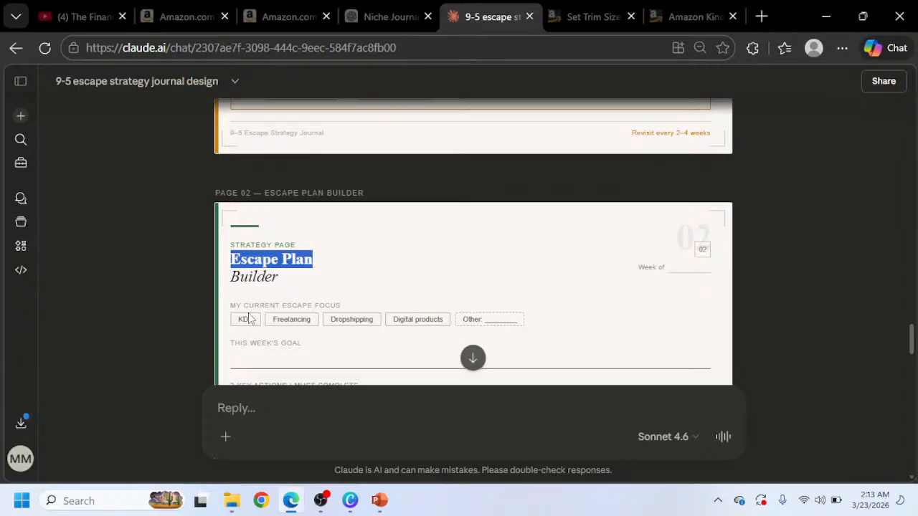
{"action": "left_click", "coordinate": [350, 500]}
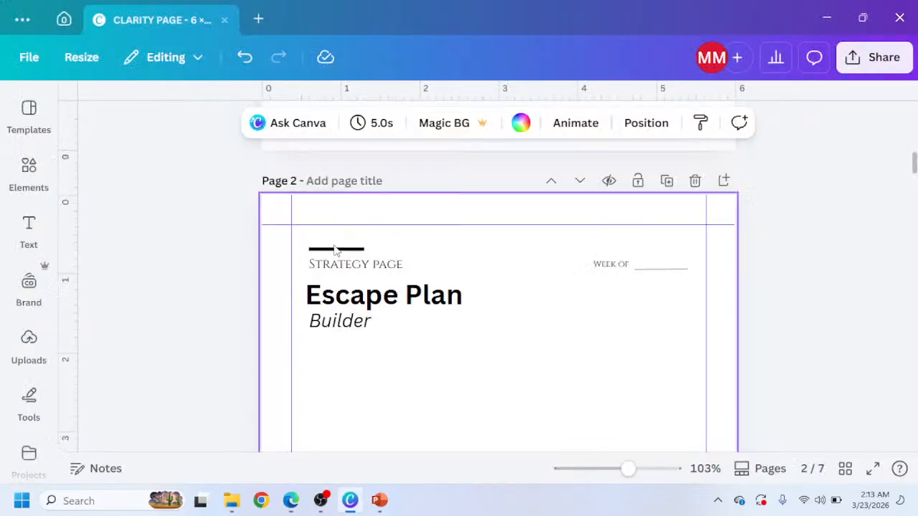
Copy the 'My ideal life - 1 year from now' label from page 1 and paste it below page 2's title.
{"action": "scroll", "coordinate": [328, 257], "scroll_direction": "up", "scroll_amount": 2}
{"action": "scroll", "coordinate": [329, 262], "scroll_direction": "up", "scroll_amount": 2}
{"action": "left_click", "coordinate": [332, 258]}
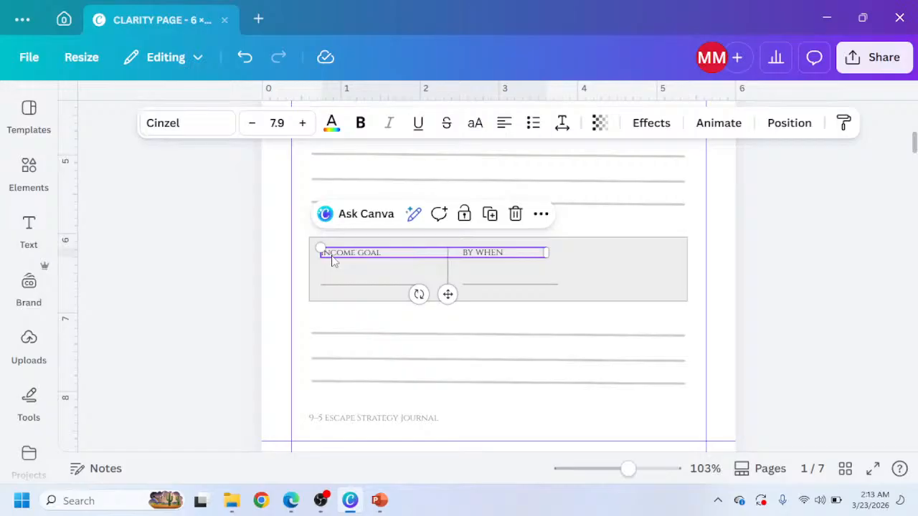
{"action": "scroll", "coordinate": [332, 260], "scroll_direction": "down", "scroll_amount": 5}
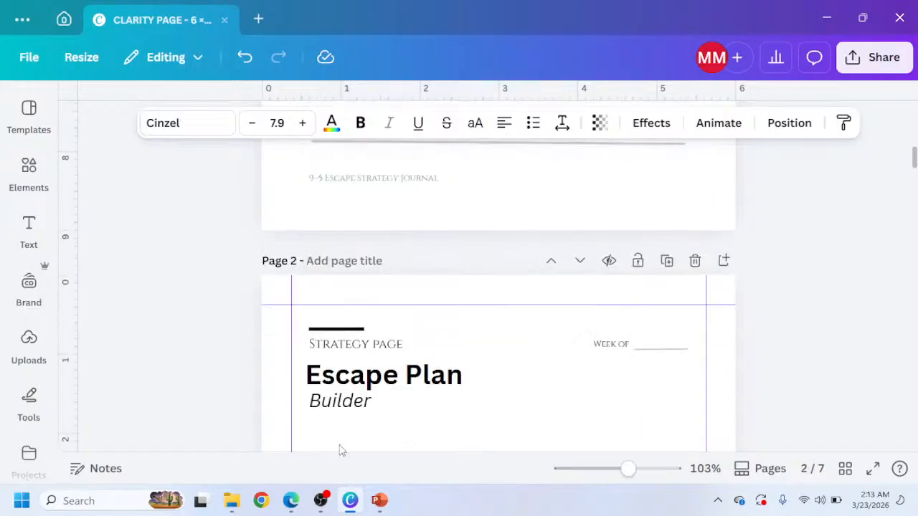
{"action": "scroll", "coordinate": [336, 326], "scroll_direction": "up", "scroll_amount": 6}
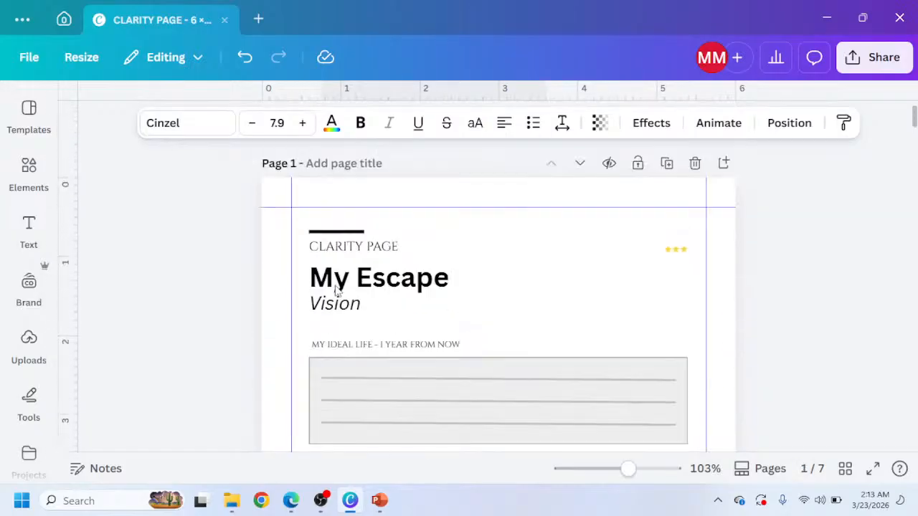
{"action": "left_click", "coordinate": [355, 345]}
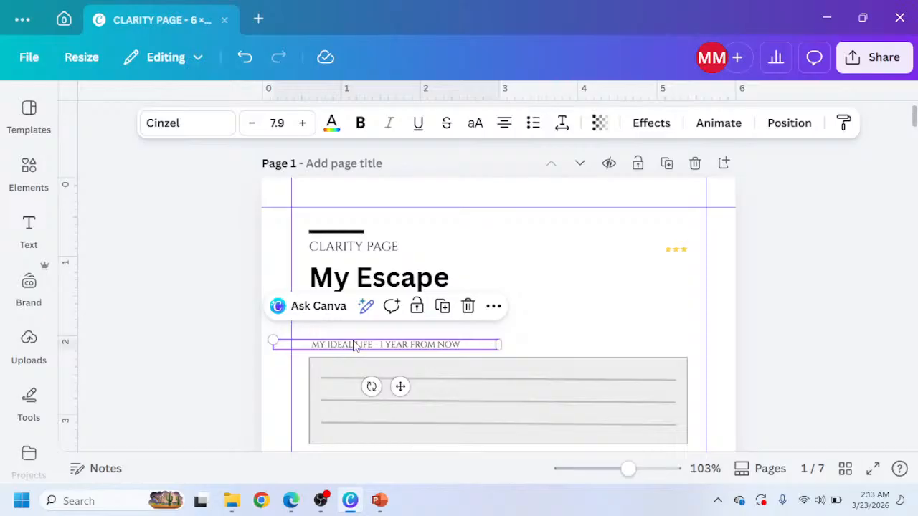
{"action": "scroll", "coordinate": [355, 345], "scroll_direction": "down", "scroll_amount": 6}
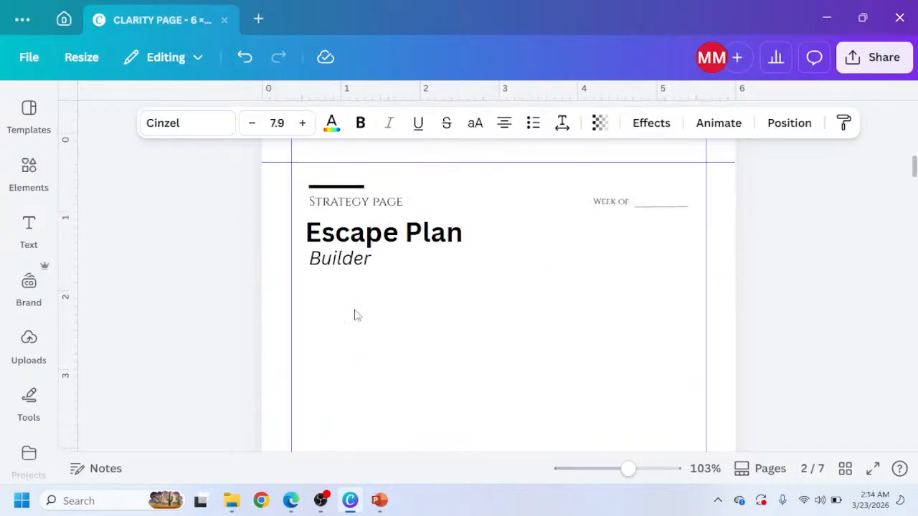
{"action": "left_click", "coordinate": [355, 316]}
{"action": "key", "text": "ctrl+v"}
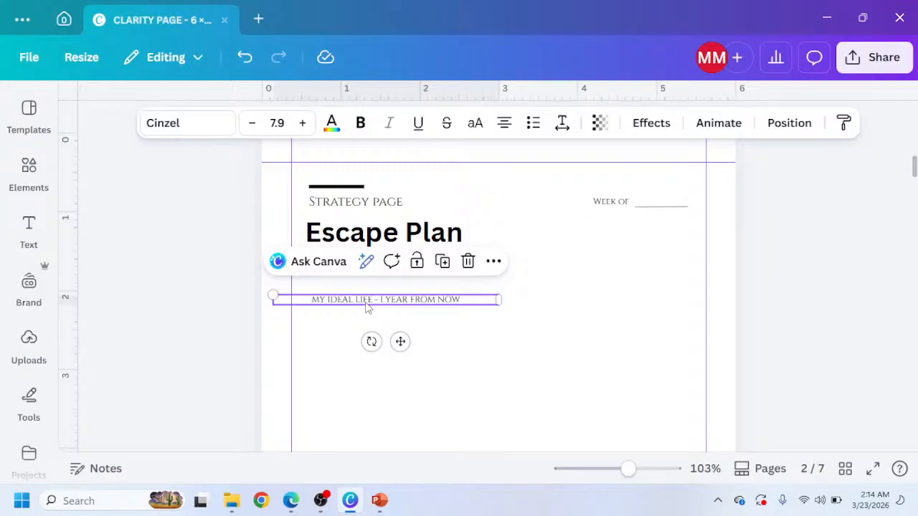
Replace the pasted label's text with 'MY CURRENT ESCAPE FOCUS' copied from the Claude mockup and left-align it.
{"action": "double_click", "coordinate": [368, 304]}
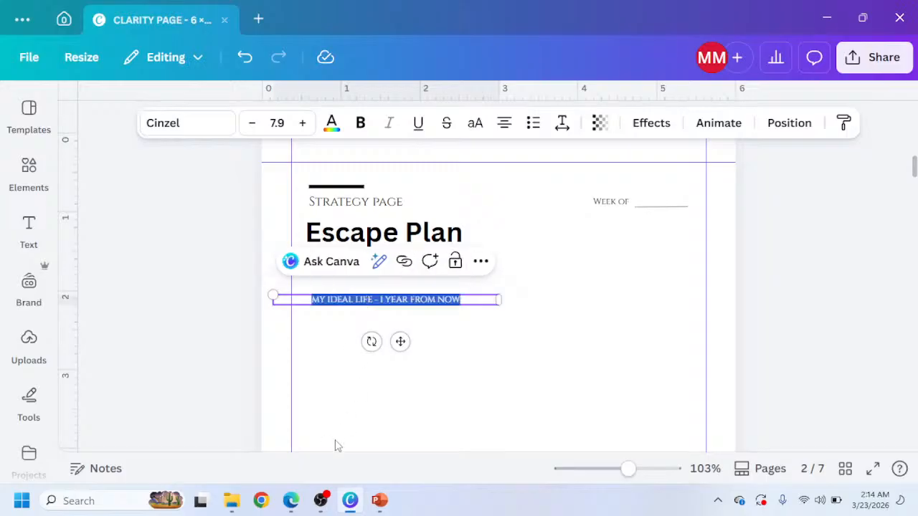
{"action": "left_click", "coordinate": [290, 501]}
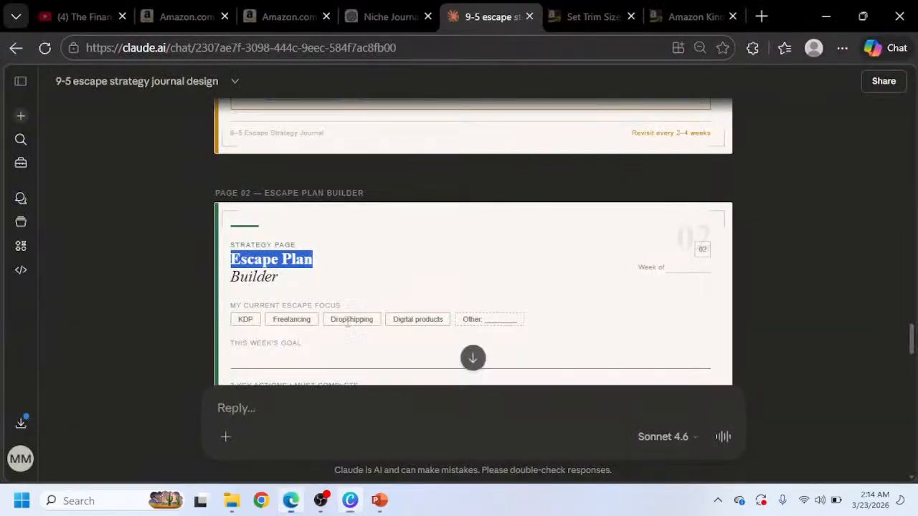
{"action": "left_click", "coordinate": [278, 307]}
{"action": "left_click_drag", "start_coordinate": [342, 307], "coordinate": [241, 301]}
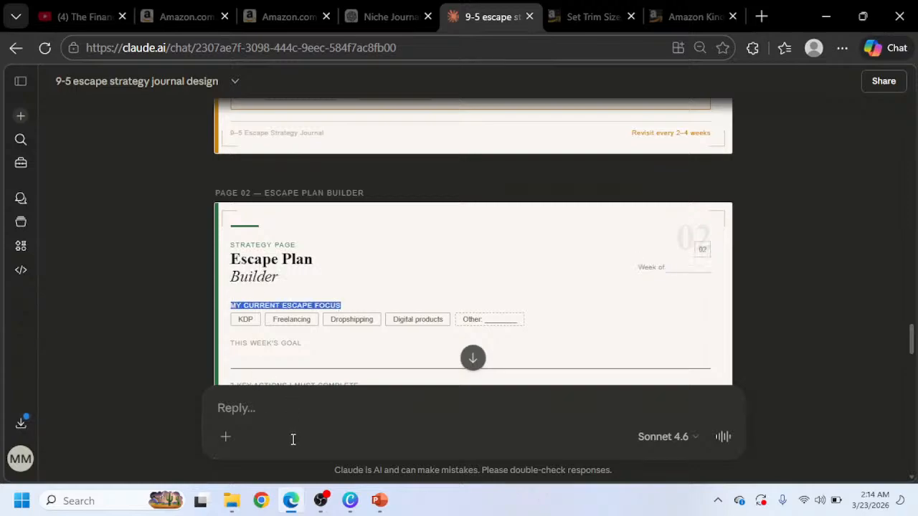
{"action": "left_click", "coordinate": [350, 500]}
{"action": "type", "text": "MY CURRENT ESCAPE FOCUS"}
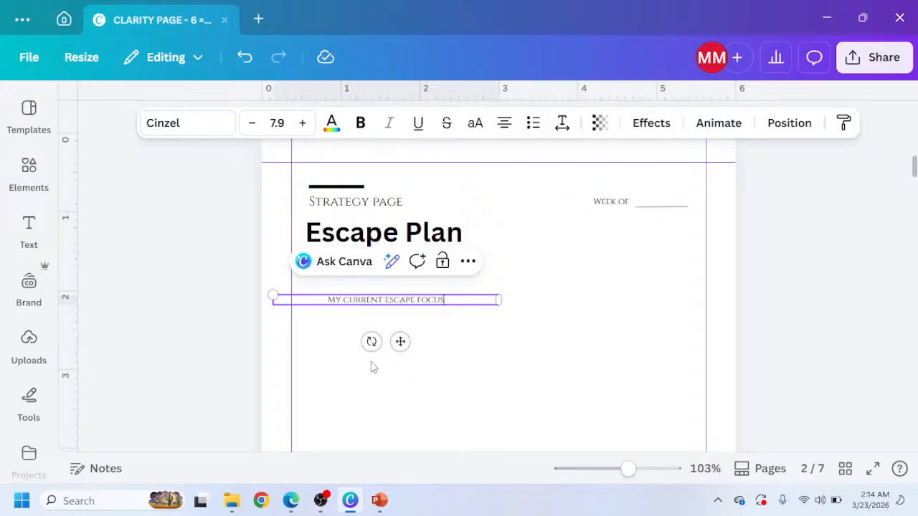
{"action": "left_click", "coordinate": [505, 122]}
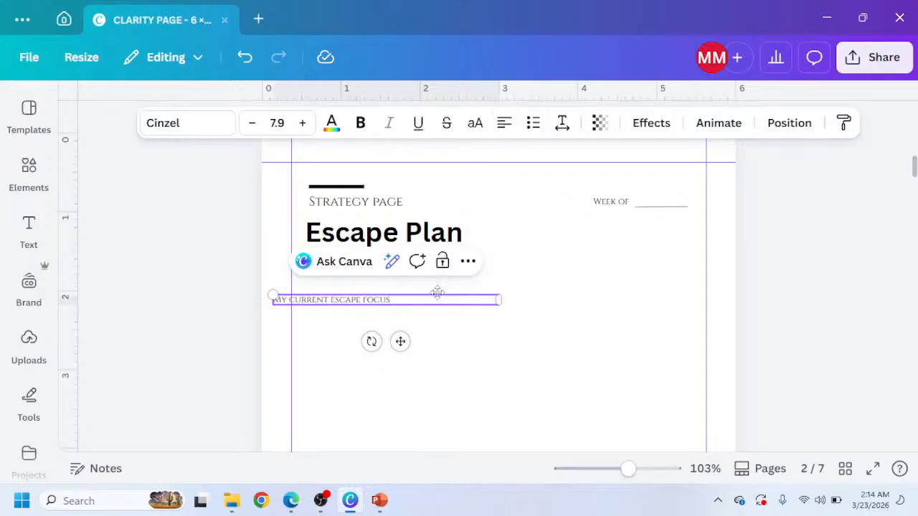
{"action": "left_click", "coordinate": [382, 309]}
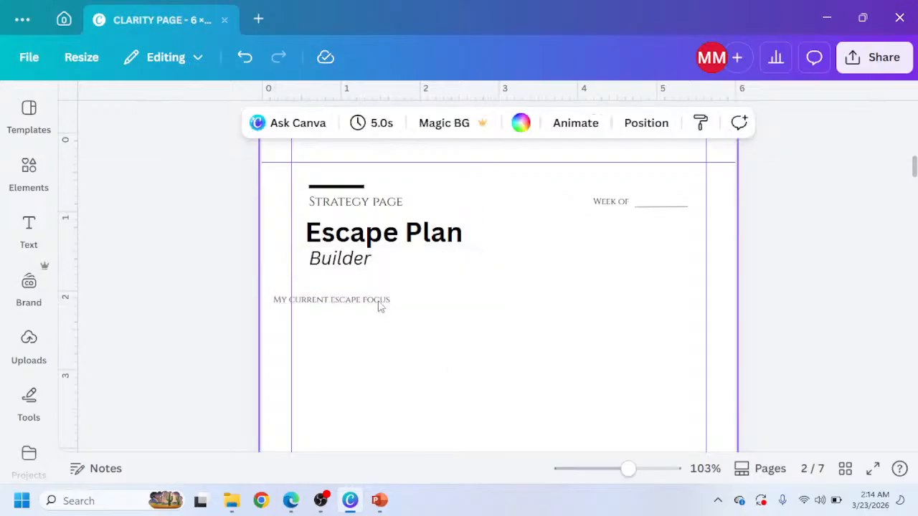
Nudge the 'My current escape focus' label so it lines up with the title's left edge.
{"action": "left_click", "coordinate": [381, 301]}
{"action": "key", "text": "Right"}
{"action": "key", "text": "Right"}
{"action": "key", "text": "Right"}
{"action": "key", "text": "Right"}
{"action": "key", "text": "Right"}
{"action": "key", "text": "Right"}
{"action": "key", "text": "Right"}
{"action": "key", "text": "Right"}
{"action": "key", "text": "Right"}
{"action": "key", "text": "Right"}
{"action": "key", "text": "Right"}
{"action": "key", "text": "Right"}
{"action": "key", "text": "Right"}
{"action": "key", "text": "Right"}
{"action": "key", "text": "Right"}
{"action": "key", "text": "Right"}
{"action": "key", "text": "Right"}
{"action": "key", "text": "Right"}
{"action": "key", "text": "Right"}
{"action": "key", "text": "Right"}
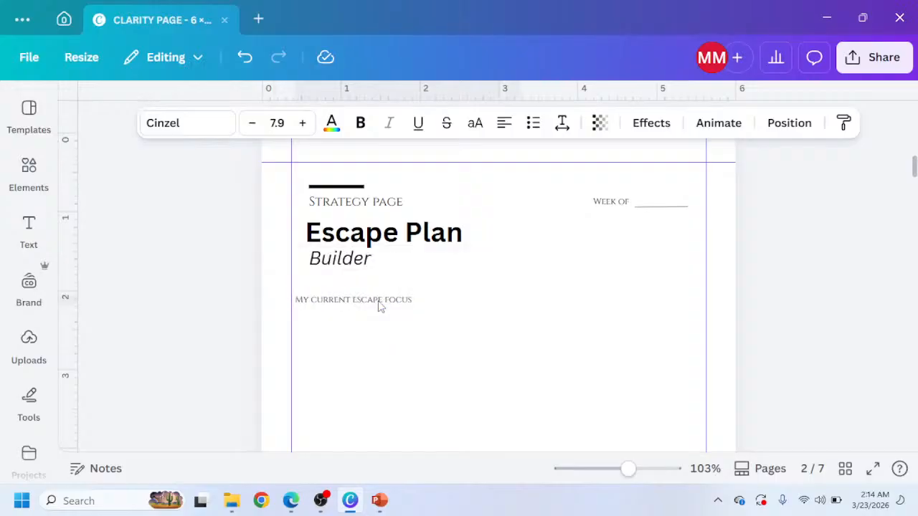
{"action": "key", "text": "Left"}
{"action": "key", "text": "Left"}
{"action": "key", "text": "Left"}
{"action": "key", "text": "Left"}
{"action": "key", "text": "Left"}
{"action": "key", "text": "Left"}
{"action": "key", "text": "Left"}
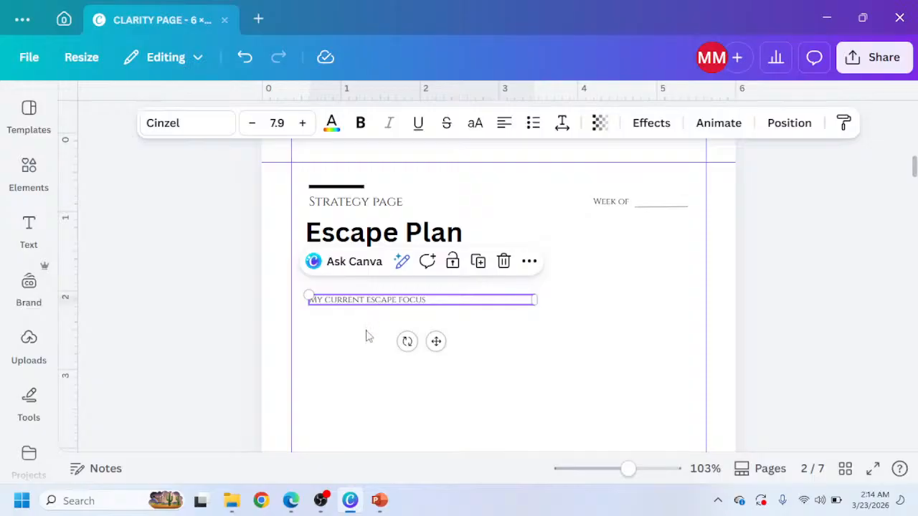
Checking the mockup's focus tags, duplicate the 'Builder' subtitle below the label and make the copy bold and upright.
{"action": "mouse_move", "coordinate": [293, 504]}
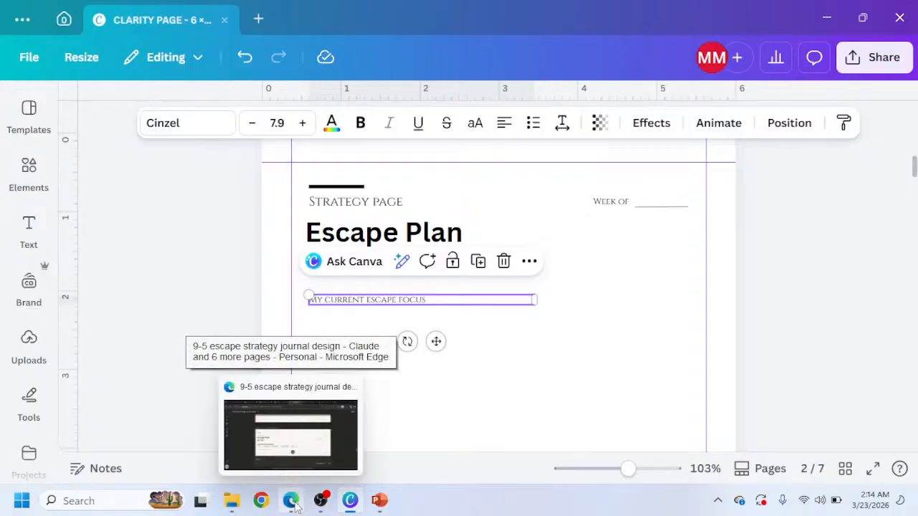
{"action": "left_click", "coordinate": [294, 505]}
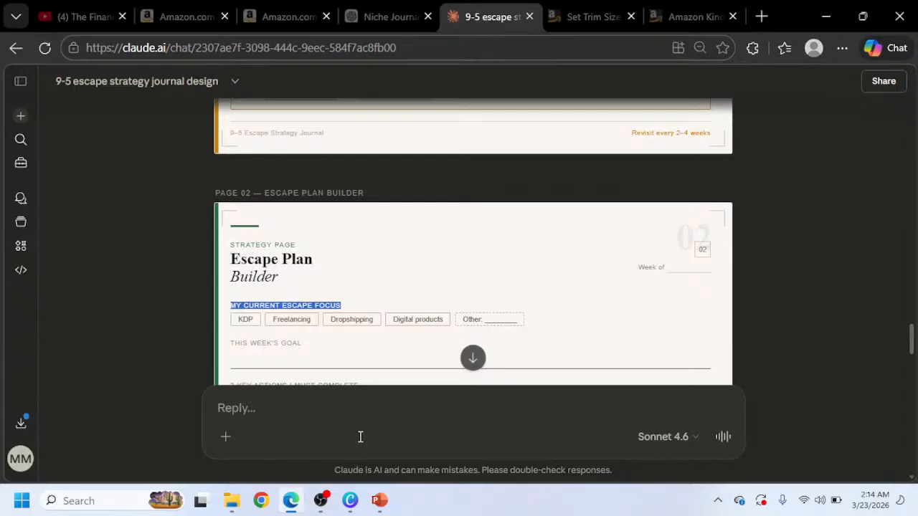
{"action": "mouse_move", "coordinate": [350, 506]}
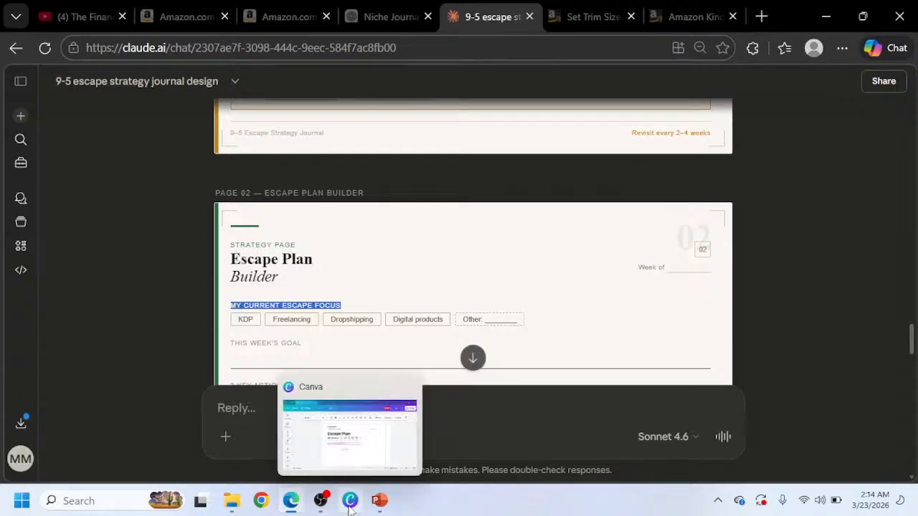
{"action": "left_click", "coordinate": [350, 500]}
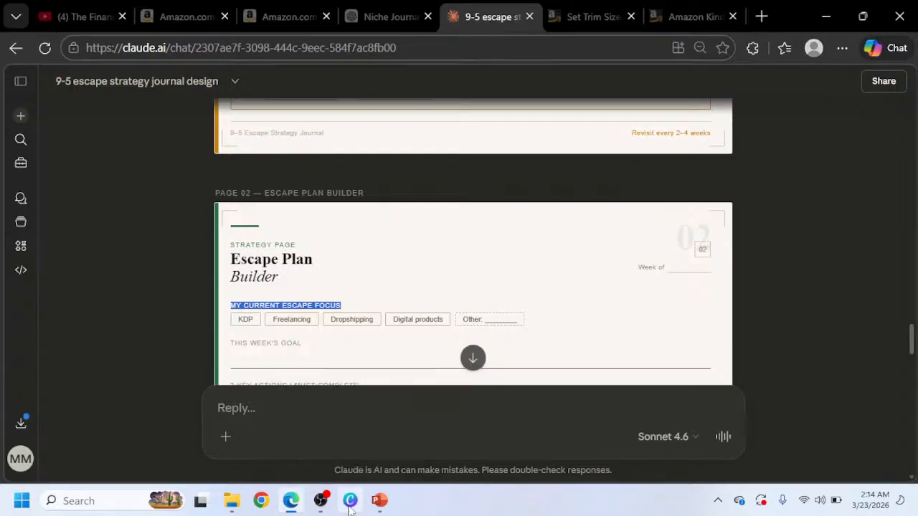
{"action": "left_click", "coordinate": [330, 310]}
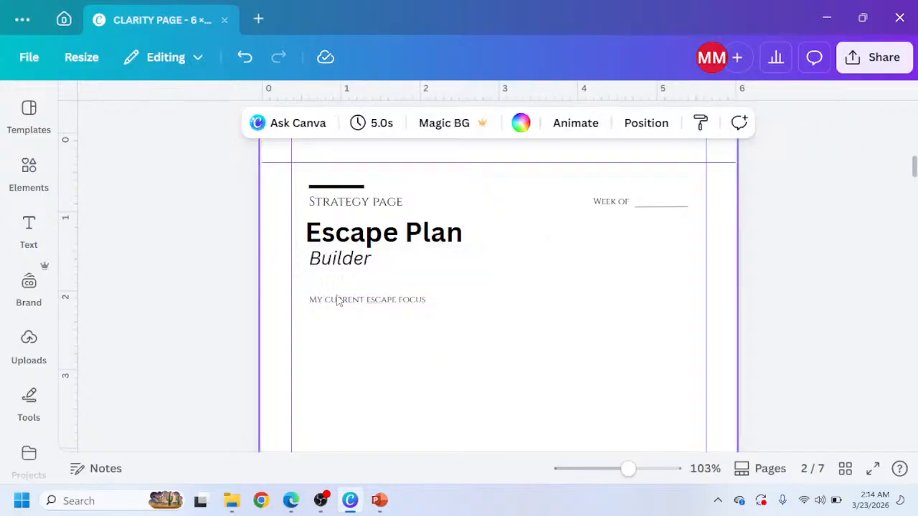
{"action": "left_click", "coordinate": [330, 265]}
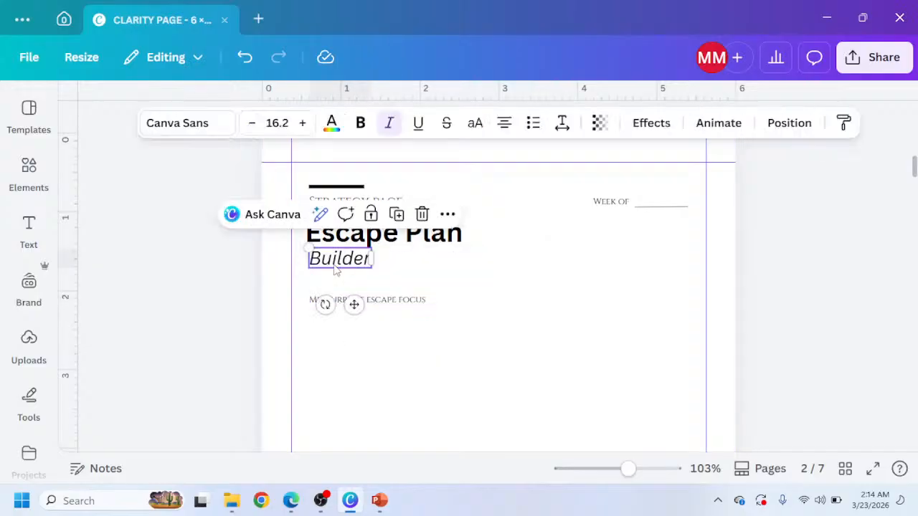
{"action": "left_click", "coordinate": [395, 213]}
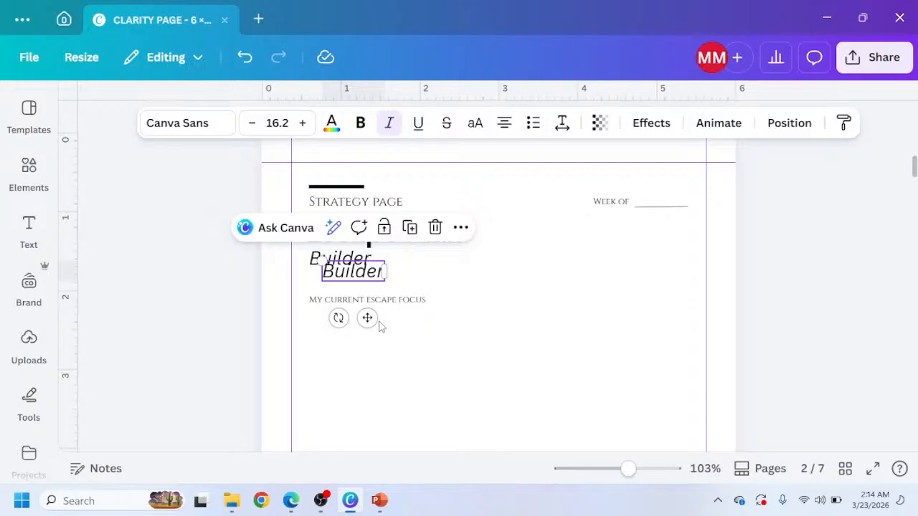
{"action": "left_click_drag", "start_coordinate": [366, 317], "coordinate": [356, 376]}
{"action": "left_click", "coordinate": [390, 122]}
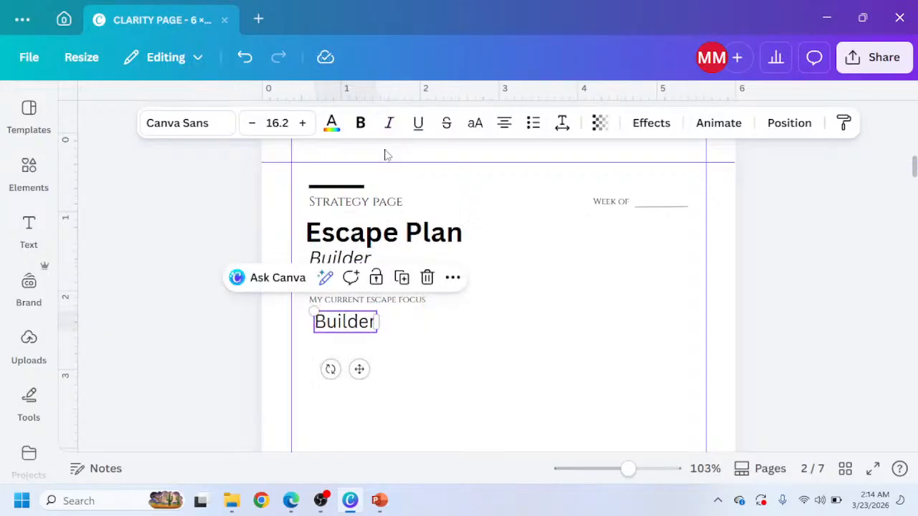
{"action": "left_click", "coordinate": [360, 122]}
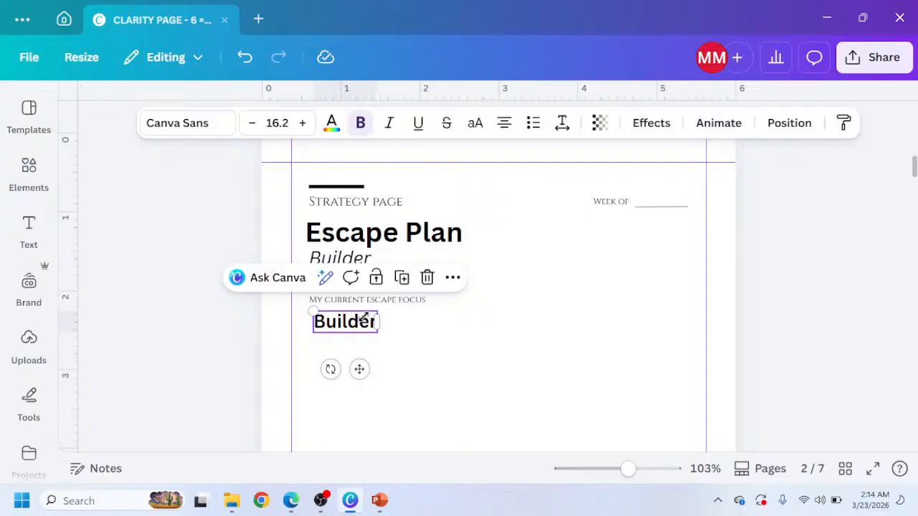
{"action": "left_click_drag", "start_coordinate": [310, 313], "coordinate": [341, 321]}
Zoom in and retype the copied subtitle as KDP.
{"action": "scroll", "coordinate": [375, 320], "scroll_direction": "up", "scroll_amount": 3}
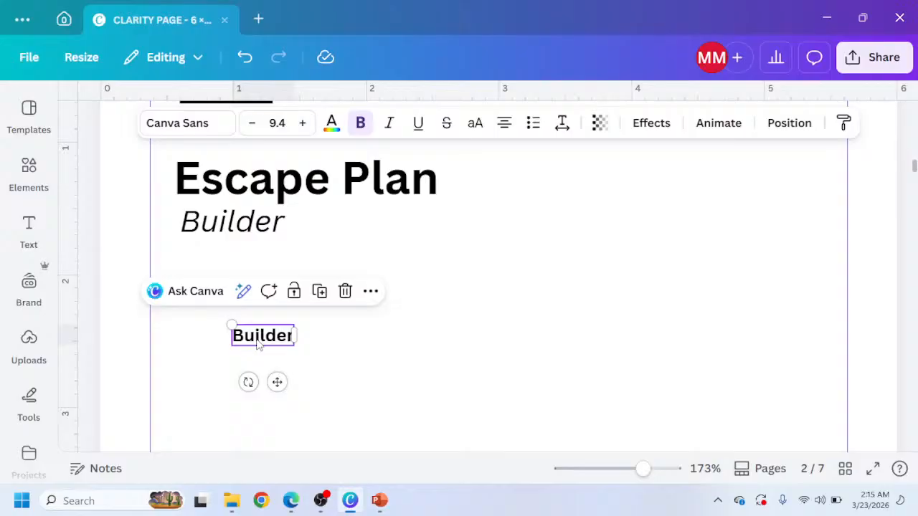
{"action": "double_click", "coordinate": [257, 338]}
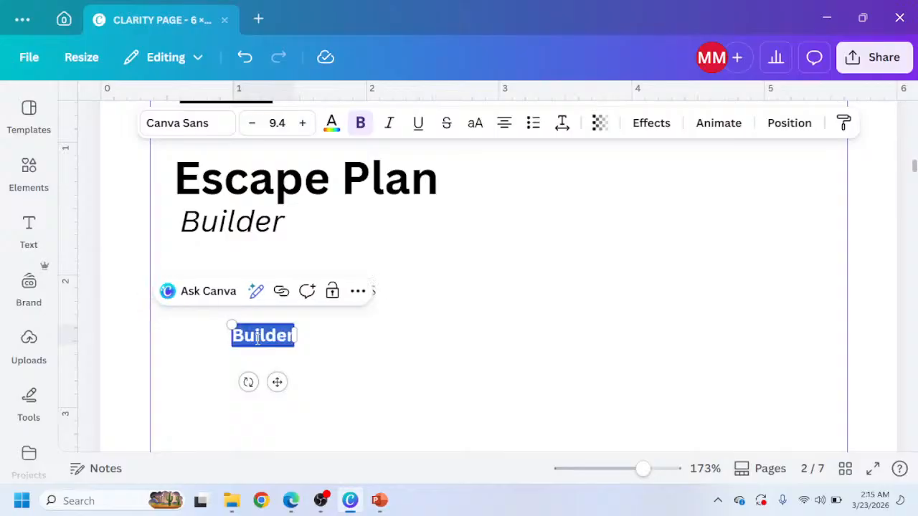
{"action": "type", "text": "K"}
{"action": "key", "text": "BackSpace"}
{"action": "type", "text": "KDP"}
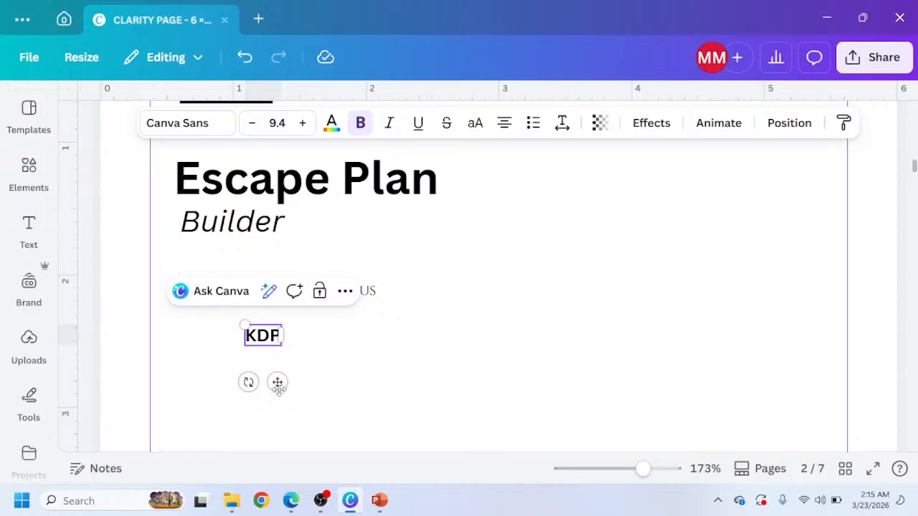
Align the KDP tag under the label's left edge and reduce its font size to 7.4.
{"action": "left_click_drag", "start_coordinate": [278, 382], "coordinate": [214, 373]}
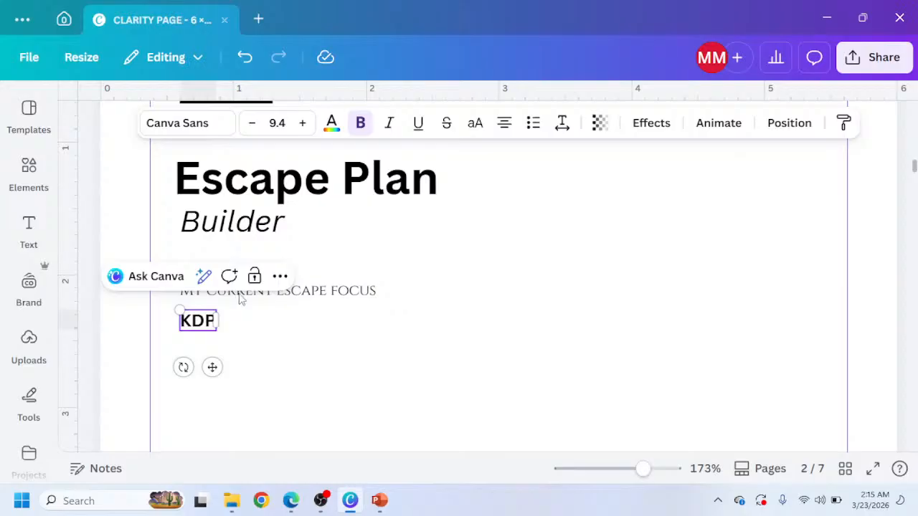
{"action": "left_click", "coordinate": [320, 295]}
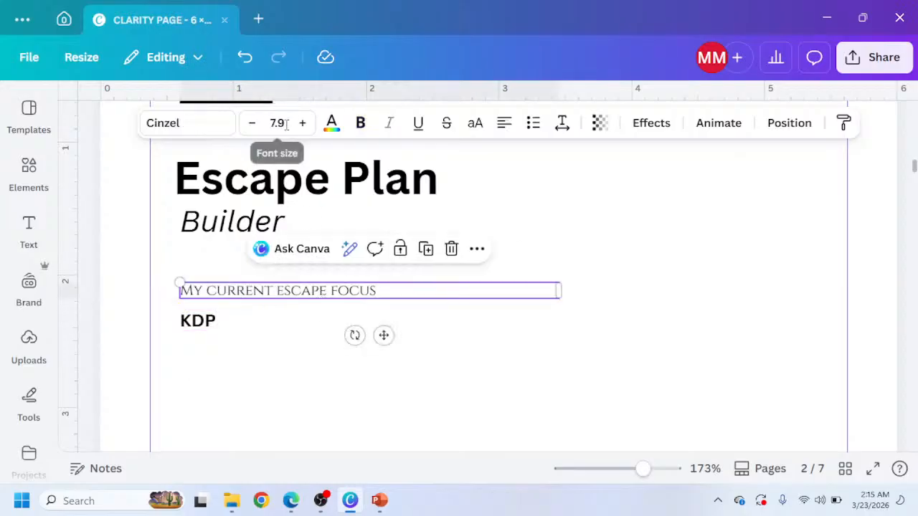
{"action": "left_click", "coordinate": [207, 323]}
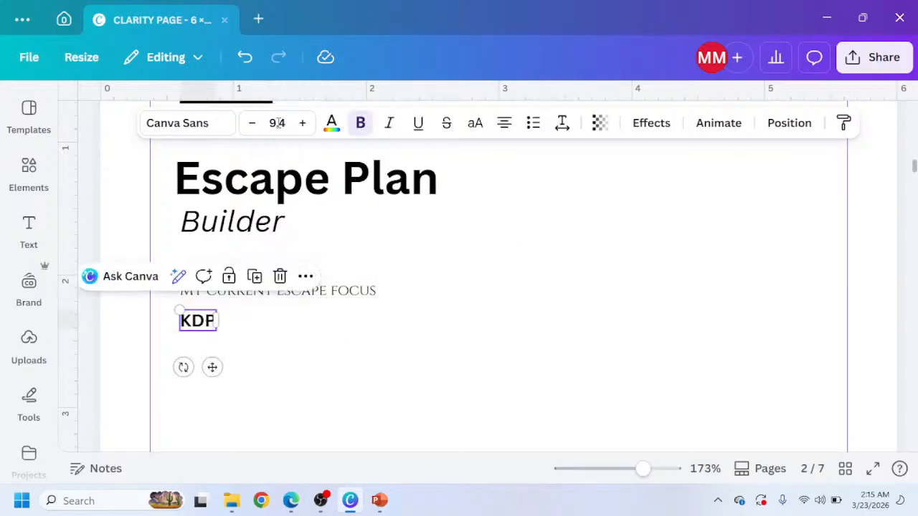
{"action": "left_click", "coordinate": [253, 125]}
{"action": "left_click", "coordinate": [253, 125]}
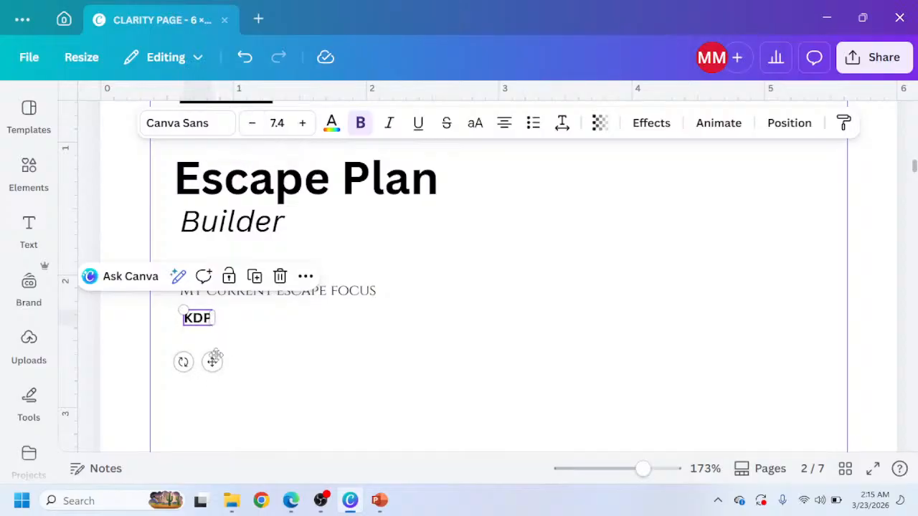
{"action": "left_click_drag", "start_coordinate": [212, 360], "coordinate": [216, 355]}
{"action": "key", "text": "Down"}
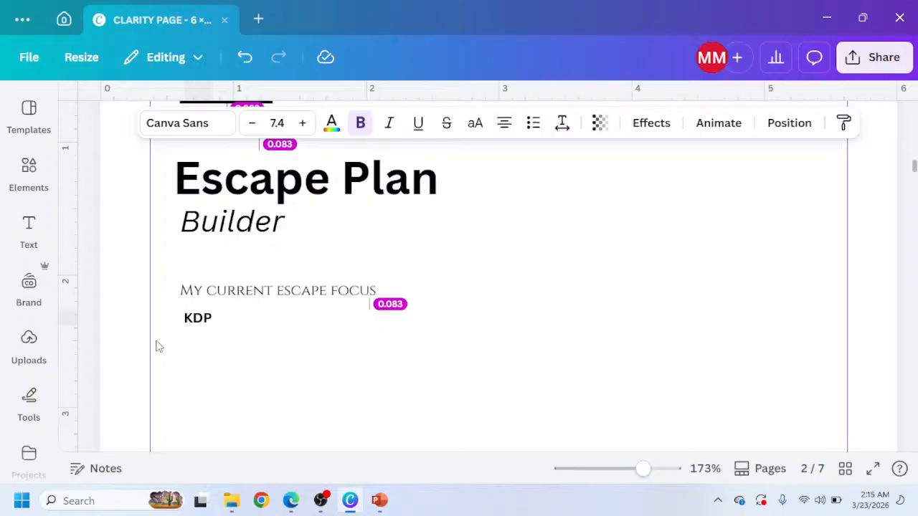
{"action": "left_click", "coordinate": [174, 343]}
{"action": "left_click", "coordinate": [193, 324]}
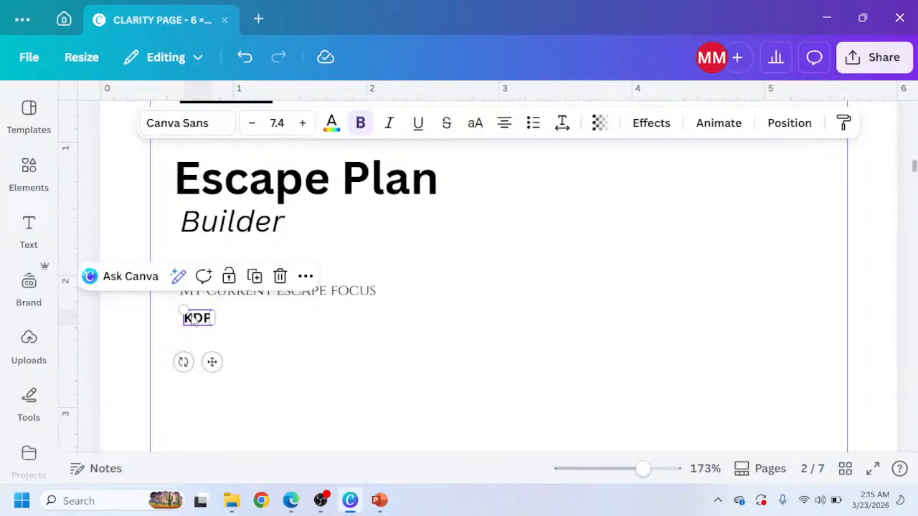
{"action": "left_click_drag", "start_coordinate": [191, 316], "coordinate": [188, 314]}
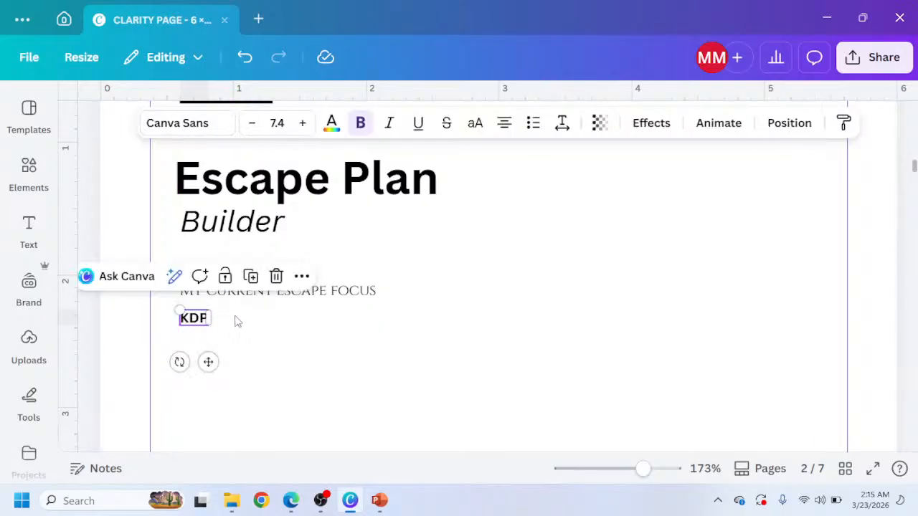
Duplicate the KDP tag, place the copy to its right, and retype it as FREELANCING.
{"action": "left_click", "coordinate": [250, 276]}
{"action": "left_click_drag", "start_coordinate": [230, 384], "coordinate": [266, 367]}
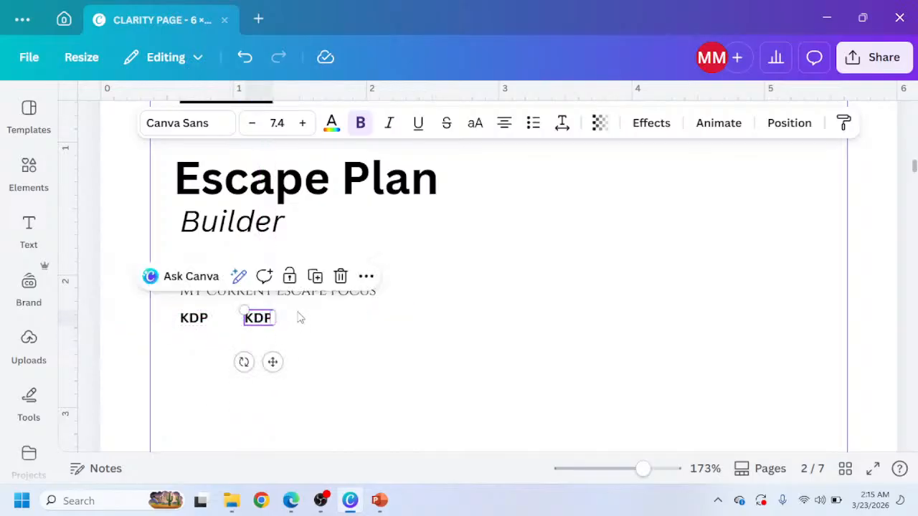
{"action": "double_click", "coordinate": [259, 317]}
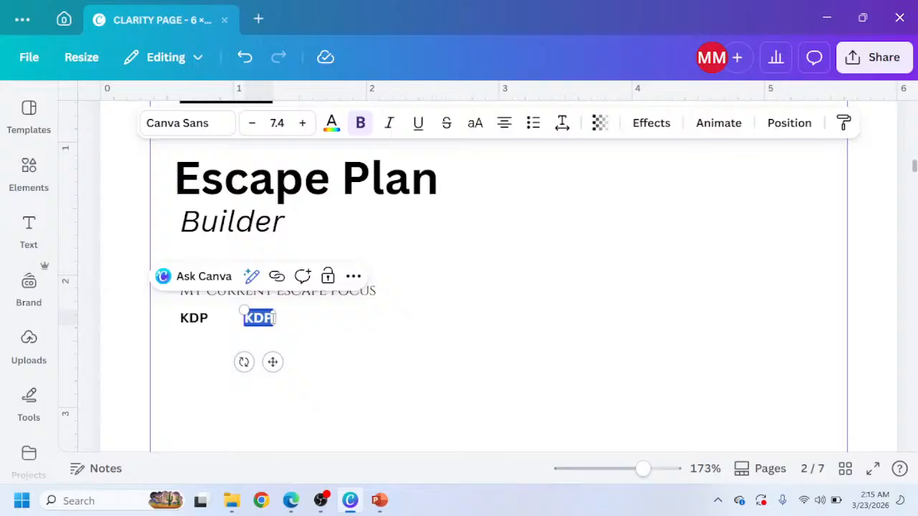
{"action": "type", "text": "FREELANC"}
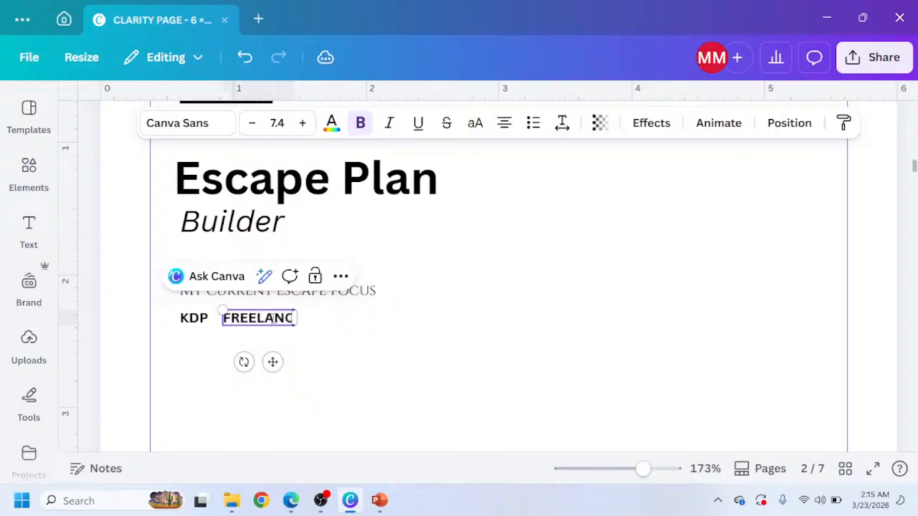
{"action": "type", "text": "ING"}
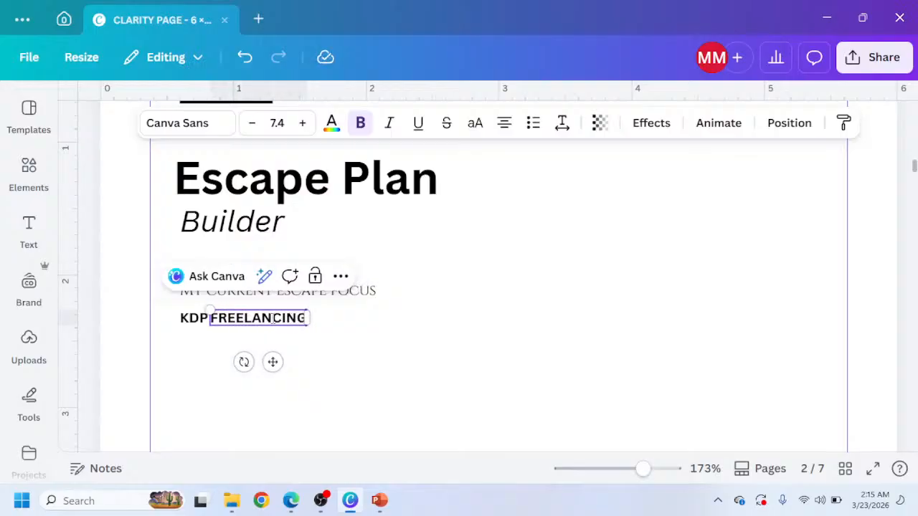
{"action": "left_click_drag", "start_coordinate": [273, 361], "coordinate": [313, 361]}
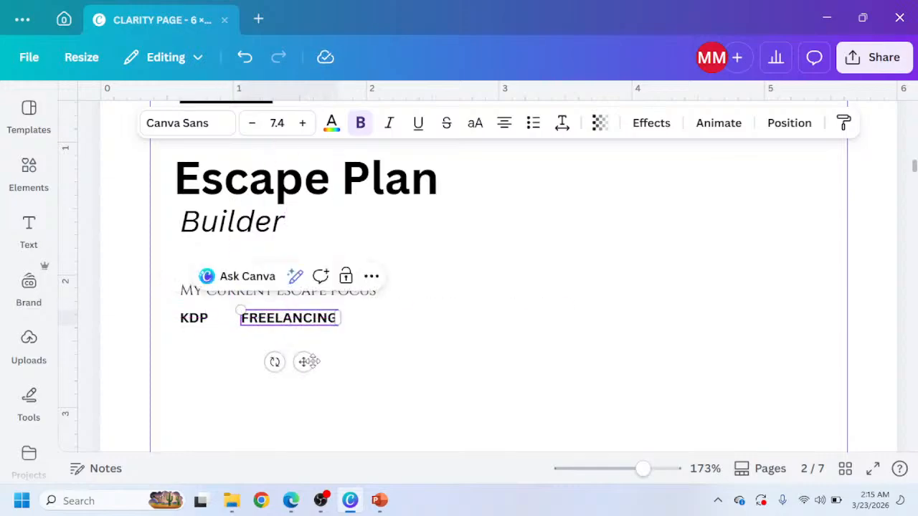
After checking the mockup's tag row, duplicate the FREELANCING tag and place the copy further right.
{"action": "mouse_move", "coordinate": [289, 502]}
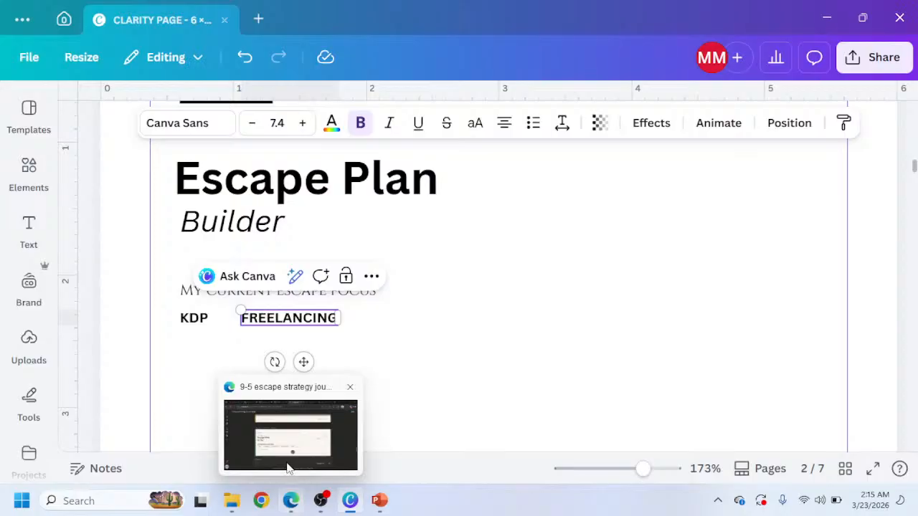
{"action": "left_click", "coordinate": [289, 452]}
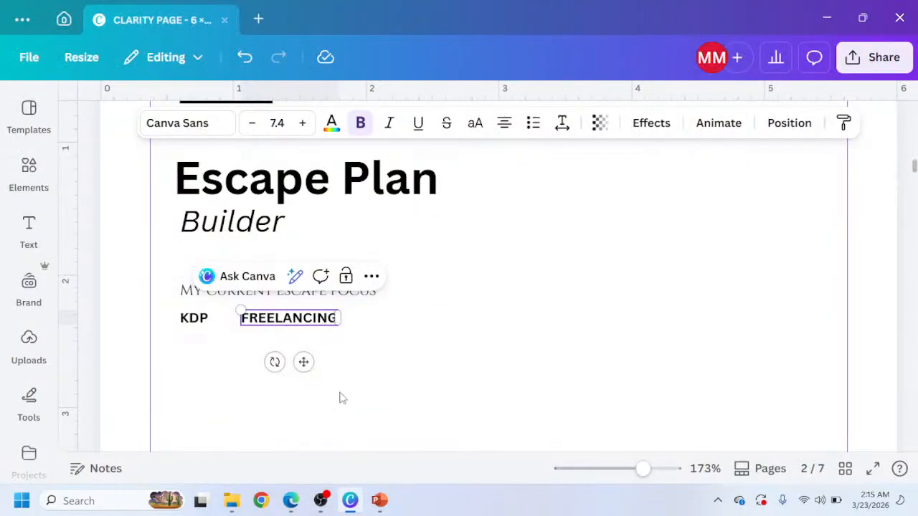
{"action": "left_click", "coordinate": [340, 393]}
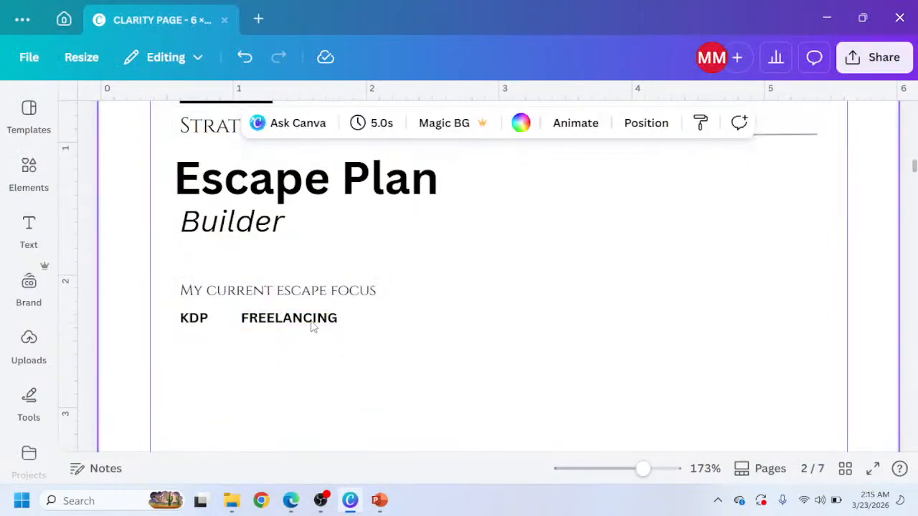
{"action": "left_click", "coordinate": [313, 327]}
{"action": "left_click", "coordinate": [345, 274]}
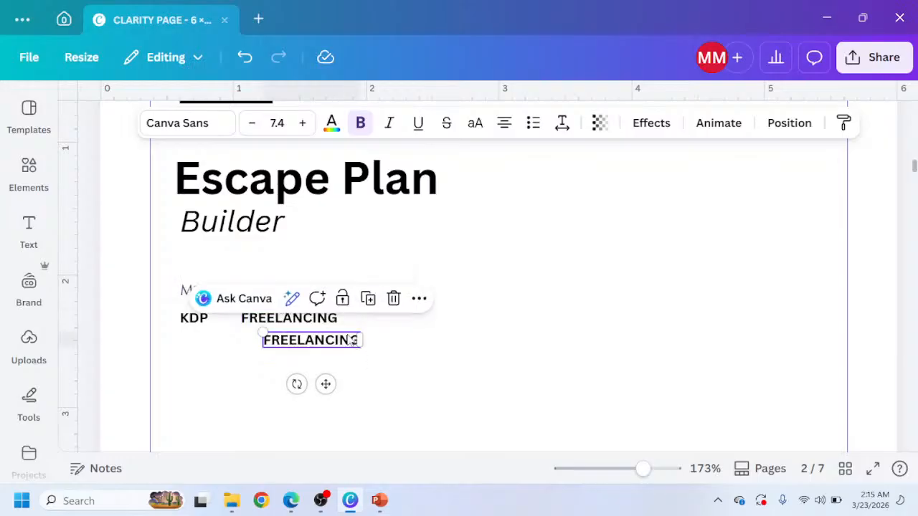
{"action": "left_click_drag", "start_coordinate": [326, 384], "coordinate": [427, 362]}
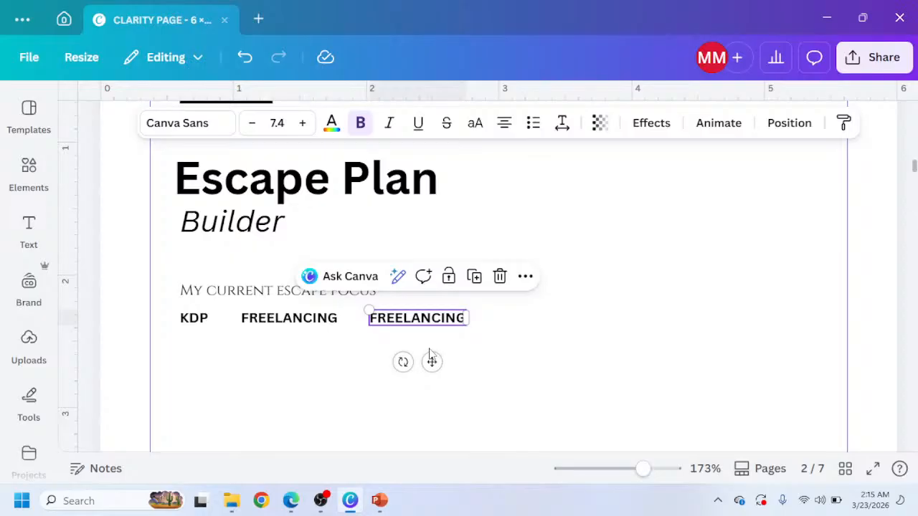
{"action": "left_click", "coordinate": [449, 337]}
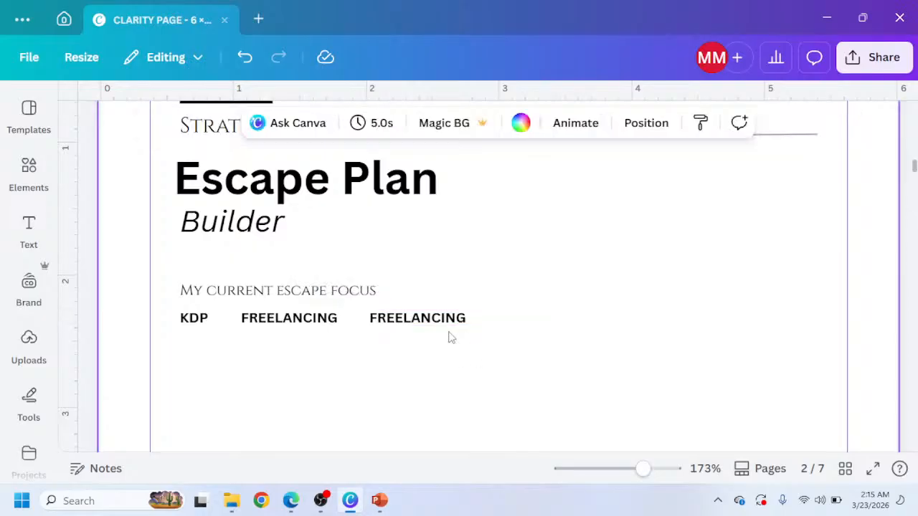
Retype the third tag as DROPSHIPPING.
{"action": "left_click", "coordinate": [450, 320]}
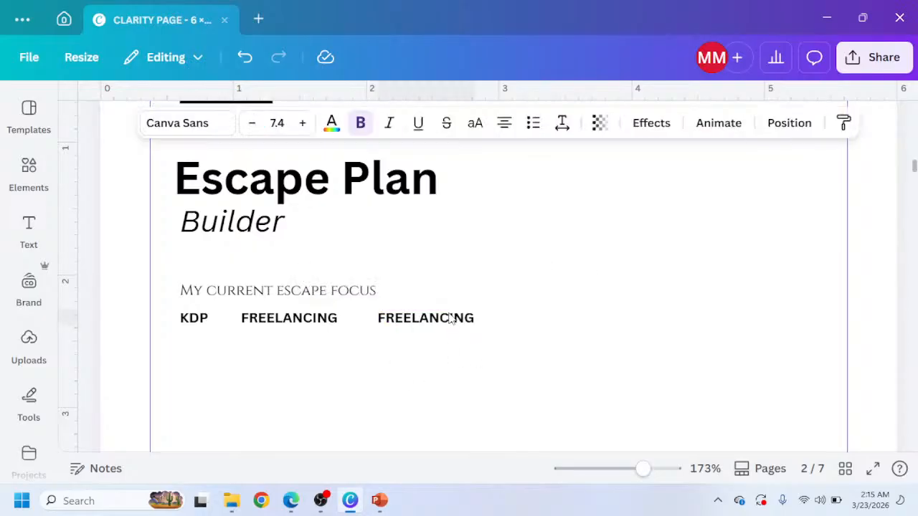
{"action": "key", "text": "Right"}
{"action": "key", "text": "Right"}
{"action": "key", "text": "Right"}
{"action": "key", "text": "Right"}
{"action": "key", "text": "Right"}
{"action": "key", "text": "Right"}
{"action": "key", "text": "Left"}
{"action": "key", "text": "Left"}
{"action": "key", "text": "Left"}
{"action": "key", "text": "Left"}
{"action": "key", "text": "Left"}
{"action": "key", "text": "Left"}
{"action": "left_click", "coordinate": [451, 320]}
{"action": "double_click", "coordinate": [412, 320]}
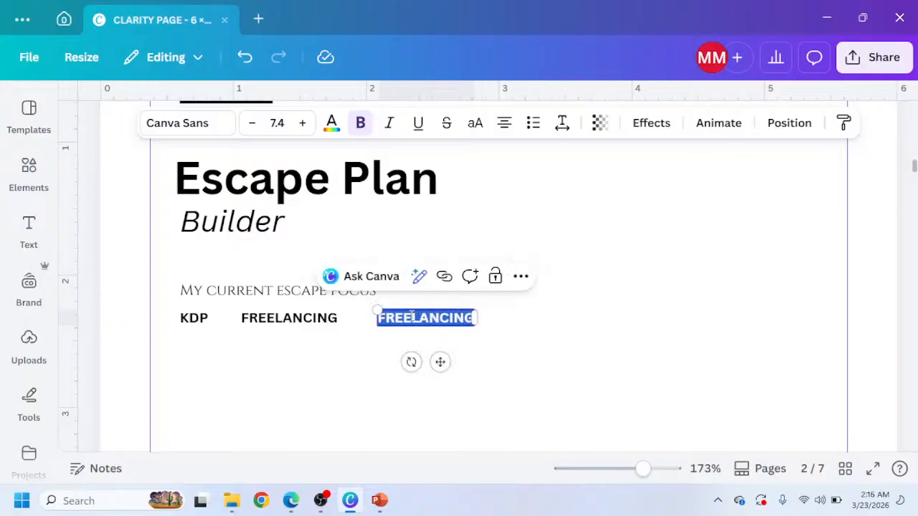
{"action": "type", "text": "DROPS"}
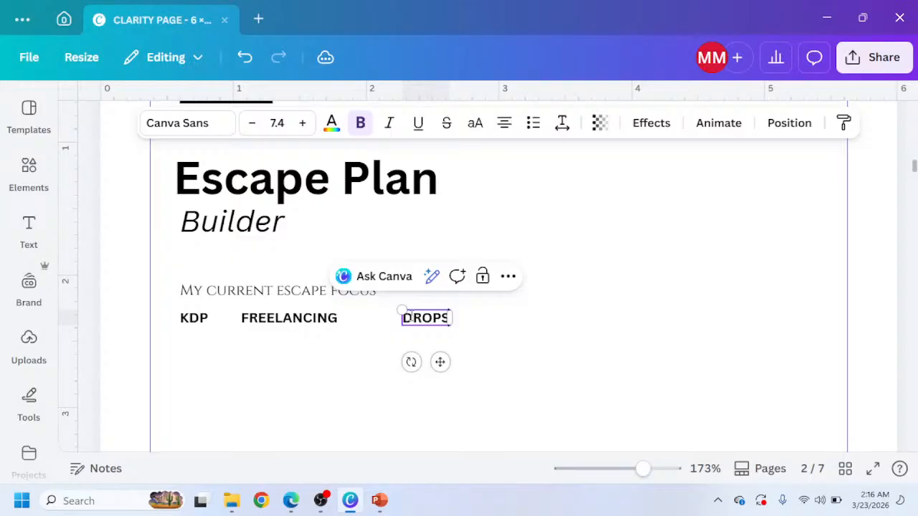
{"action": "type", "text": "HIPPING"}
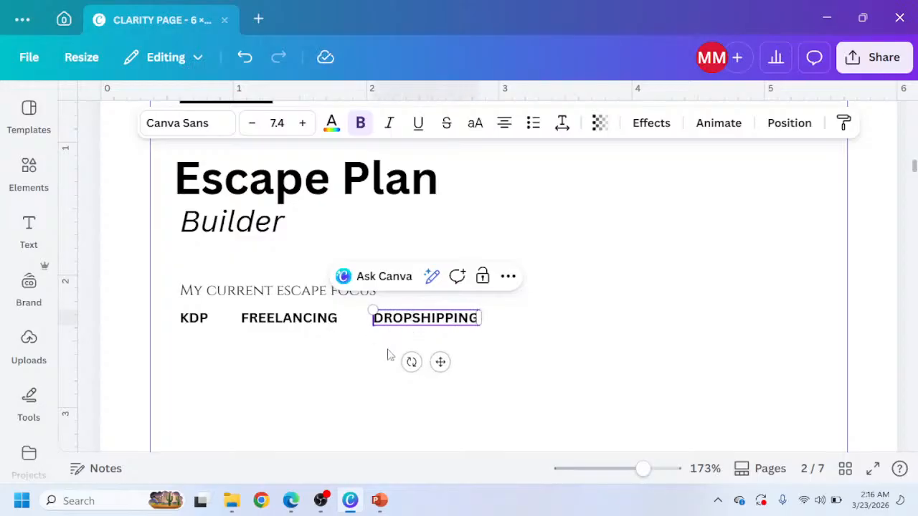
{"action": "left_click", "coordinate": [336, 363]}
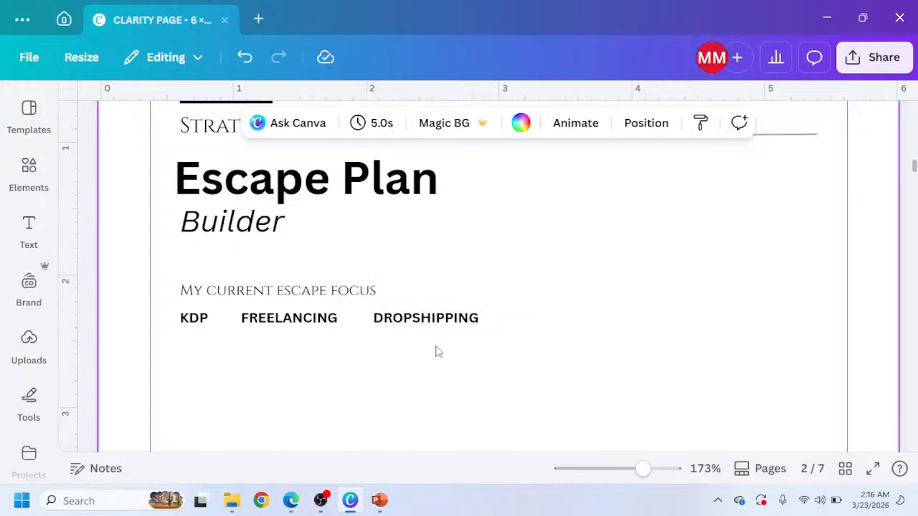
Duplicate the DROPSHIPPING tag twice, placing the copies further right along the tag row.
{"action": "left_click", "coordinate": [437, 325]}
{"action": "left_click", "coordinate": [482, 285]}
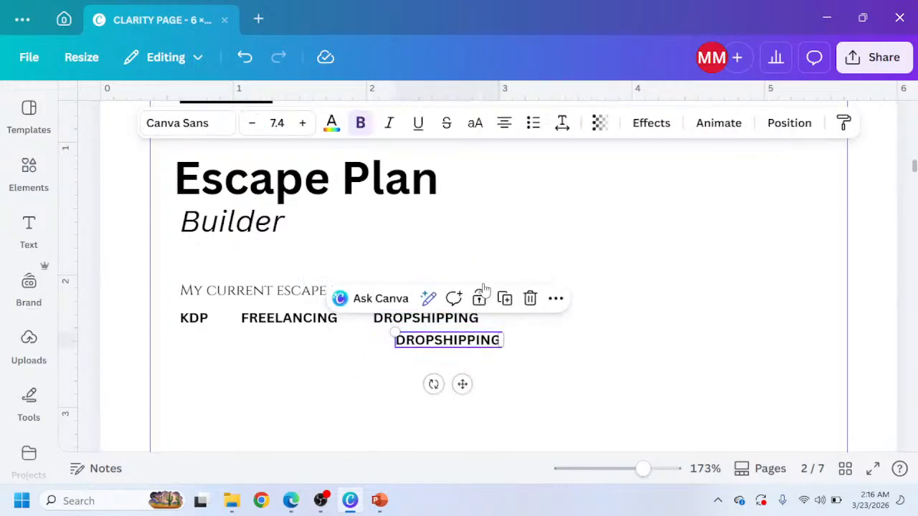
{"action": "left_click_drag", "start_coordinate": [482, 344], "coordinate": [619, 322]}
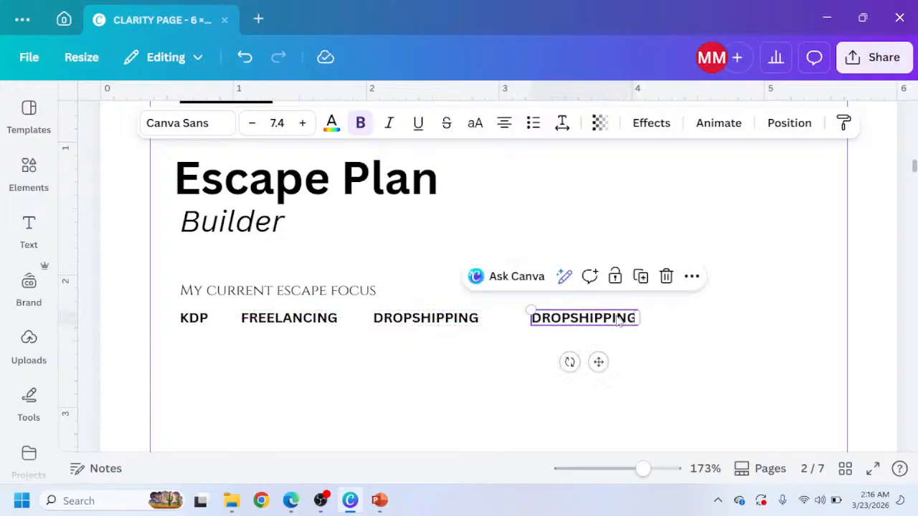
{"action": "left_click", "coordinate": [640, 276]}
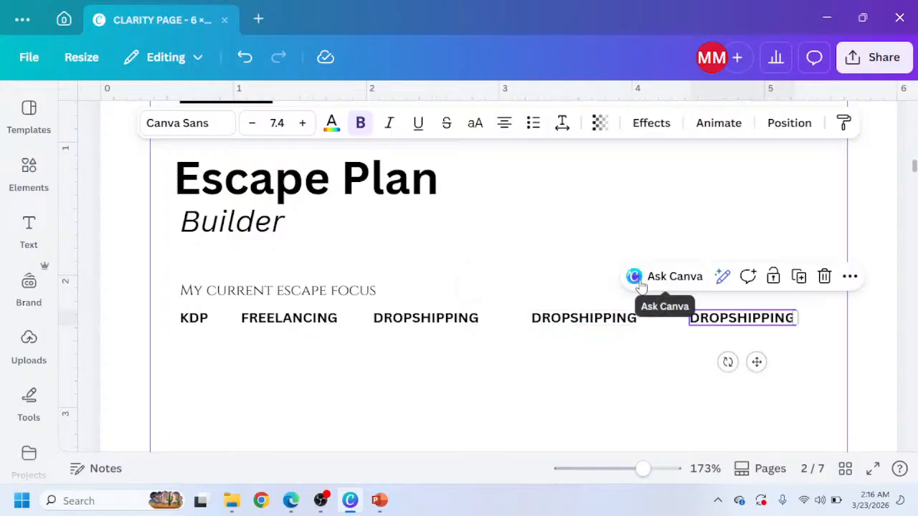
Retype the last tag copy as DIGITAL PRODUCTS.
{"action": "double_click", "coordinate": [717, 321]}
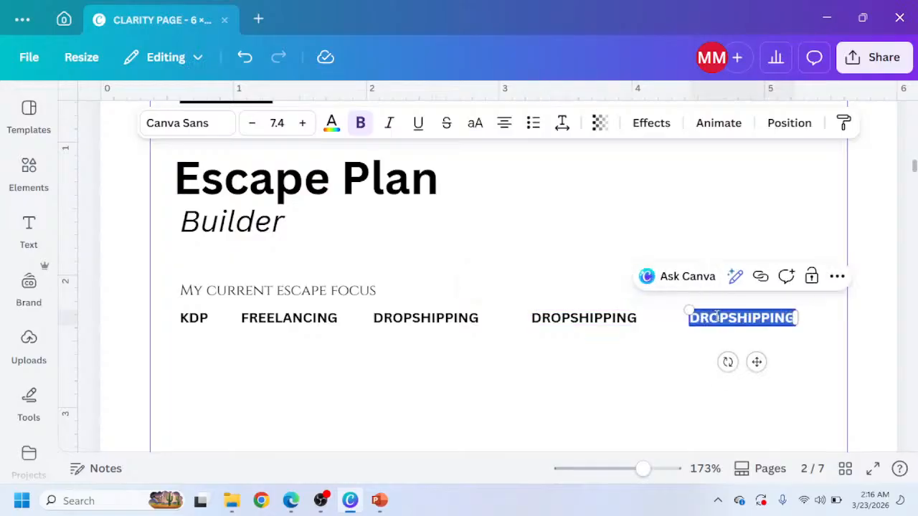
{"action": "type", "text": "DGITAL"}
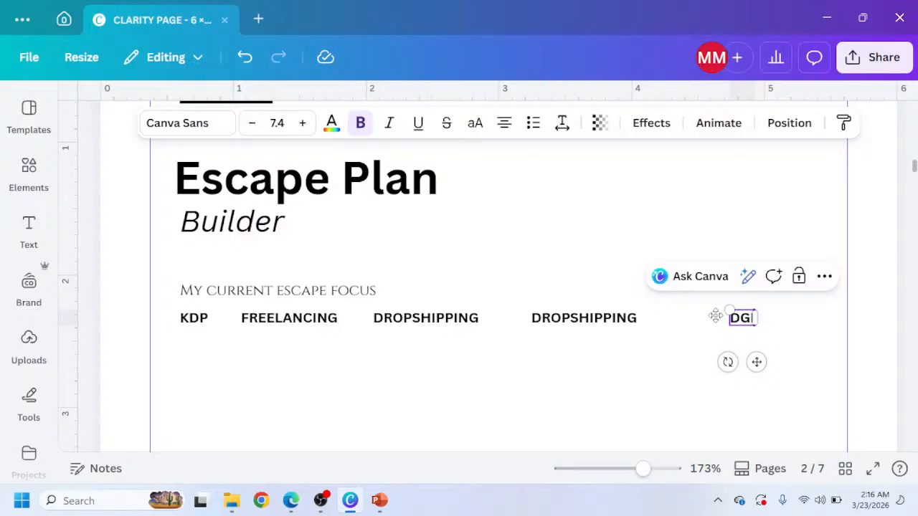
{"action": "type", "text": " PRODUCTS"}
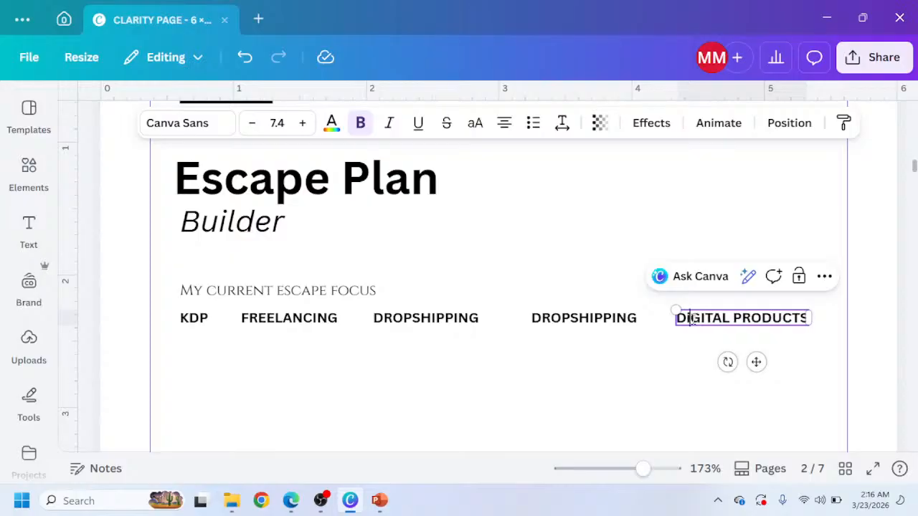
{"action": "type", "text": "I"}
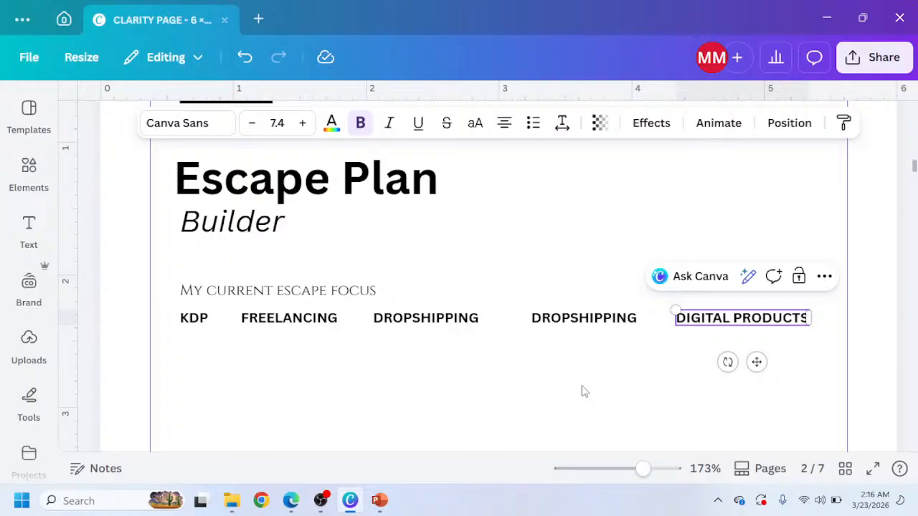
{"action": "left_click_drag", "start_coordinate": [787, 340], "coordinate": [180, 321]}
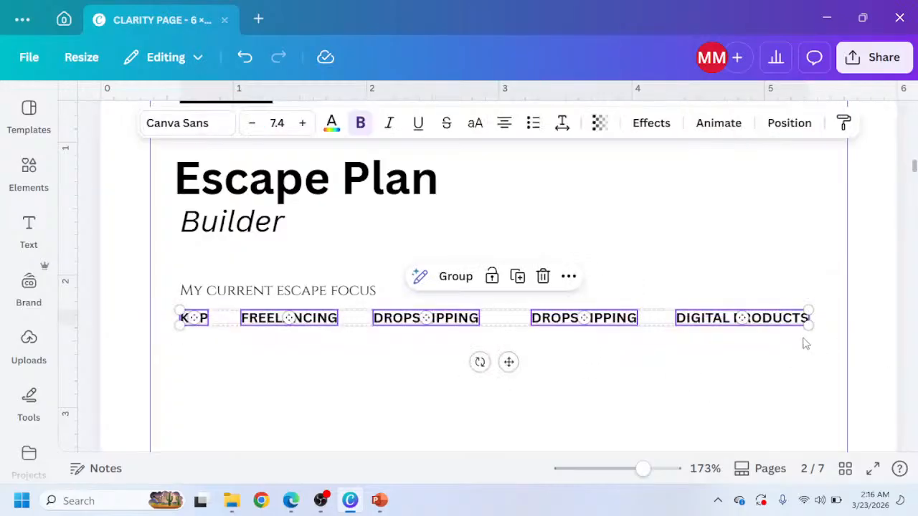
{"action": "left_click_drag", "start_coordinate": [808, 325], "coordinate": [752, 328]}
{"action": "left_click_drag", "start_coordinate": [808, 325], "coordinate": [745, 323]}
{"action": "left_click", "coordinate": [645, 372]}
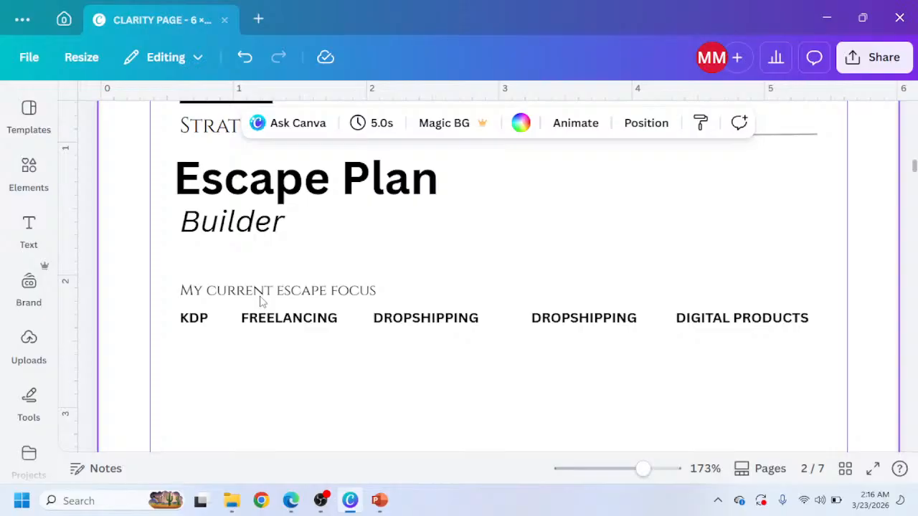
{"action": "left_click", "coordinate": [194, 319]}
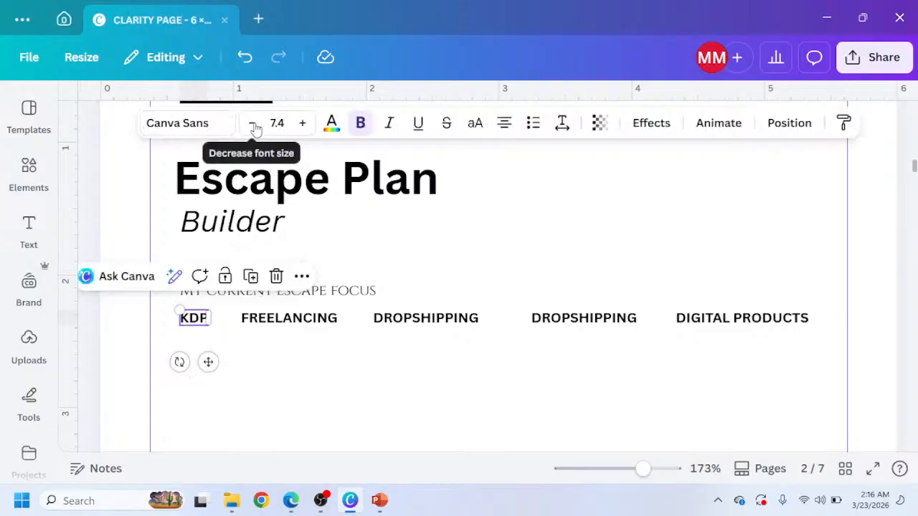
{"action": "left_click", "coordinate": [753, 328]}
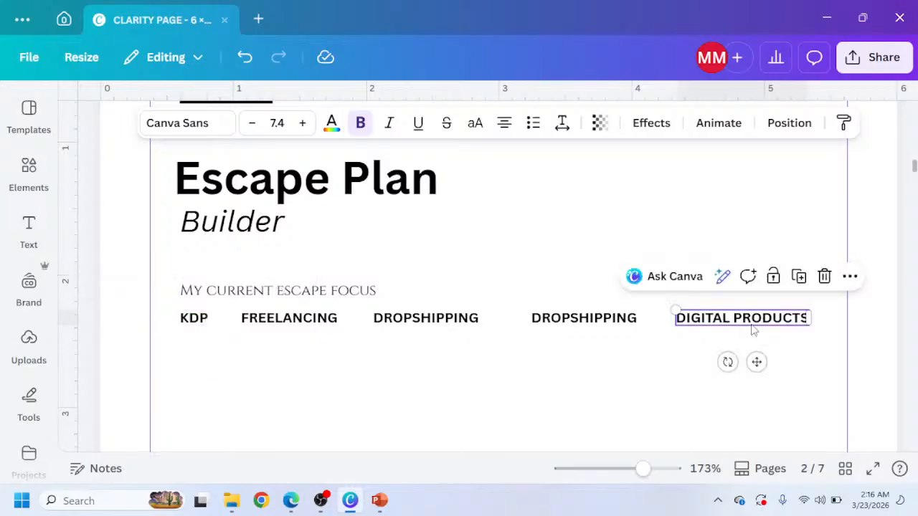
{"action": "left_click_drag", "start_coordinate": [753, 330], "coordinate": [617, 359]}
{"action": "key", "text": "ctrl+z"}
Select the whole row of tags, scale it down and reduce the font size to 4.4.
{"action": "left_click_drag", "start_coordinate": [710, 347], "coordinate": [176, 312]}
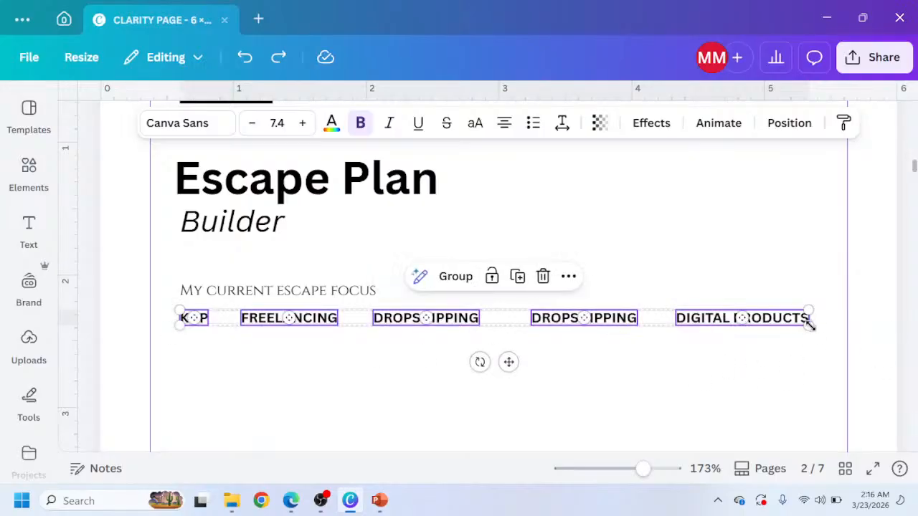
{"action": "left_click_drag", "start_coordinate": [809, 325], "coordinate": [749, 300]}
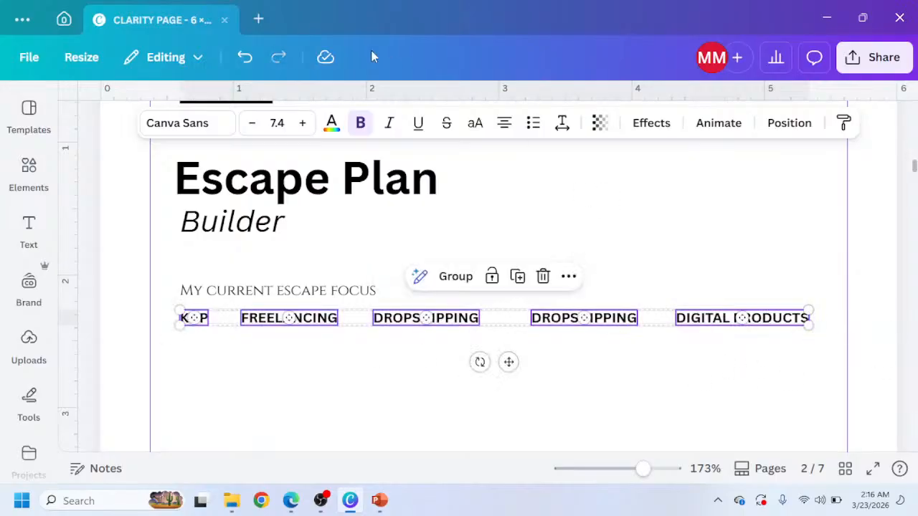
{"action": "left_click", "coordinate": [252, 128]}
{"action": "left_click", "coordinate": [252, 128]}
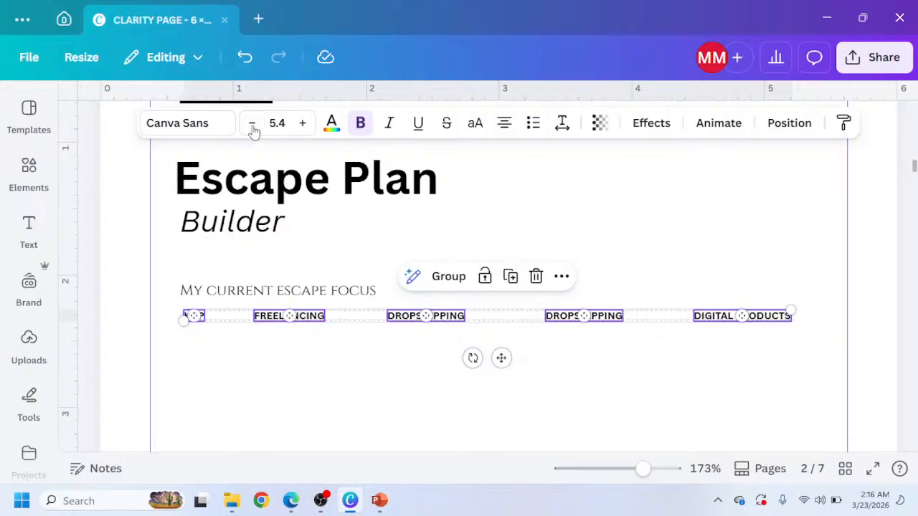
{"action": "left_click", "coordinate": [252, 127]}
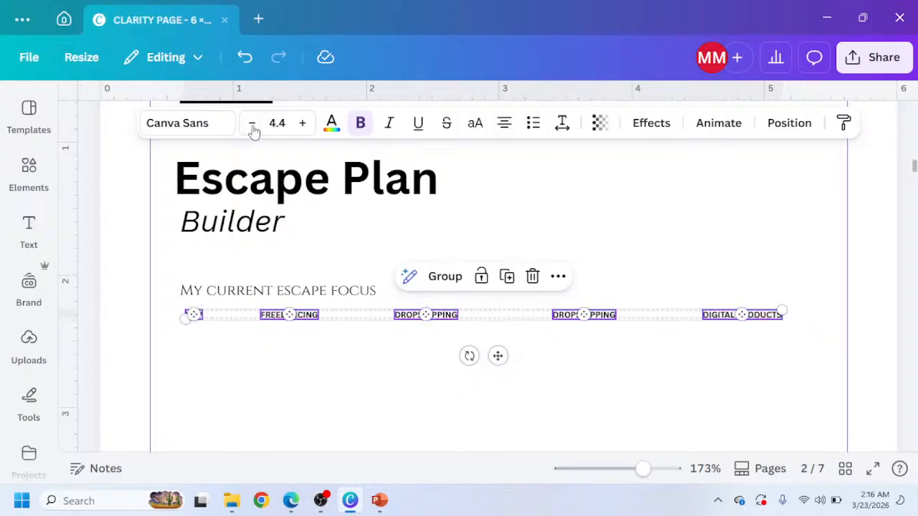
{"action": "left_click", "coordinate": [313, 368]}
Move the FREELANCING tag closer to the KDP tag at the row's left edge.
{"action": "left_click", "coordinate": [294, 319]}
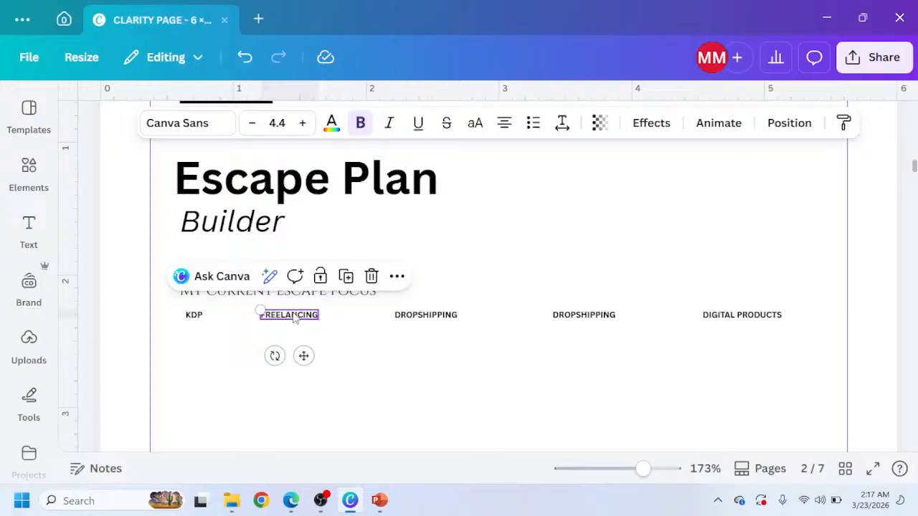
{"action": "left_click_drag", "start_coordinate": [294, 319], "coordinate": [265, 334]}
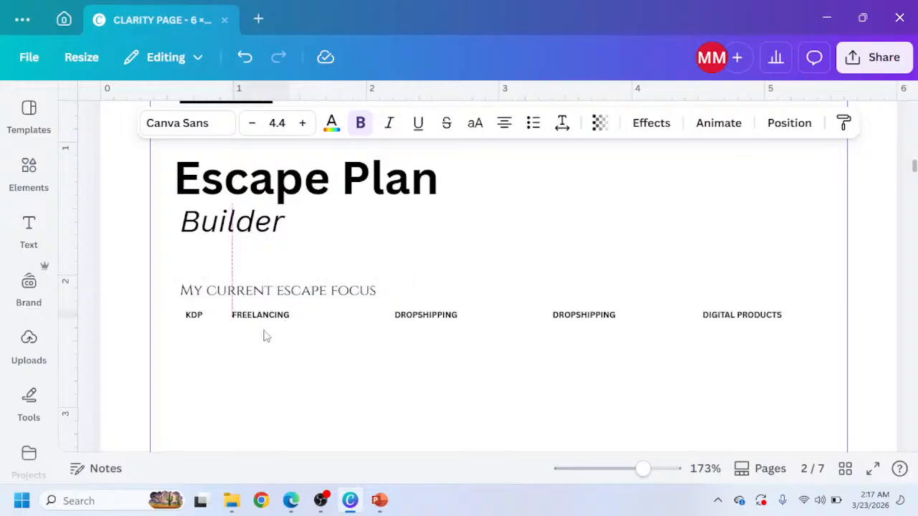
{"action": "left_click", "coordinate": [198, 319]}
{"action": "left_click_drag", "start_coordinate": [197, 317], "coordinate": [191, 315]}
{"action": "left_click_drag", "start_coordinate": [254, 314], "coordinate": [250, 313]}
{"action": "key", "text": "shift+Left"}
{"action": "key", "text": "shift+Left"}
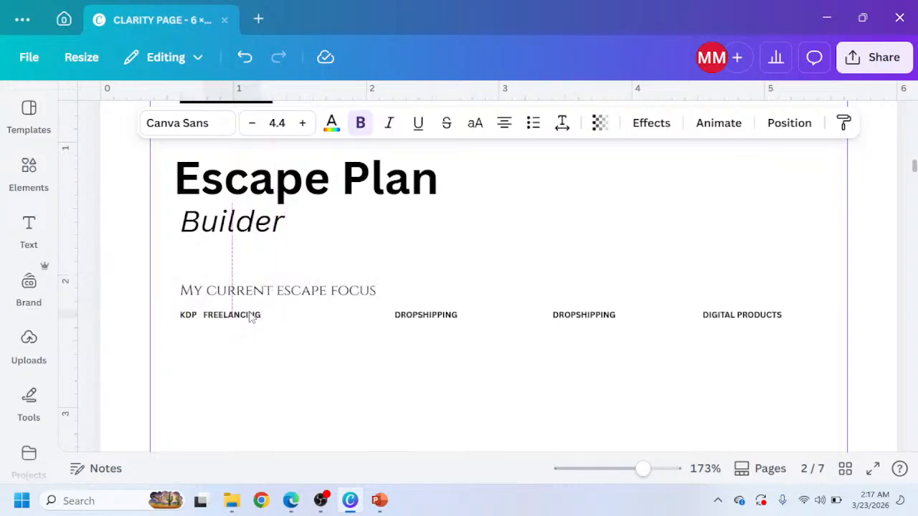
{"action": "key", "text": "shift+Right"}
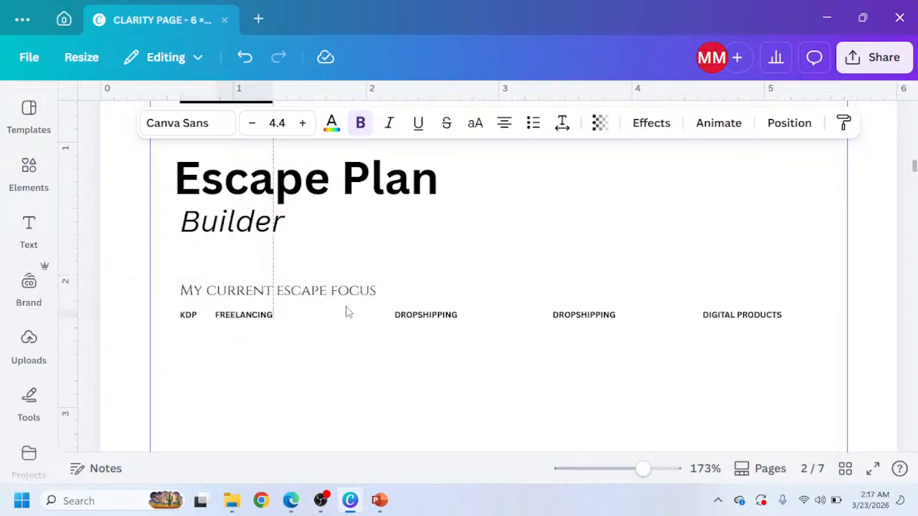
Shift the two DROPSHIPPING tags and the DIGITAL PRODUCTS tag left so the tags are evenly spaced.
{"action": "left_click", "coordinate": [416, 316]}
{"action": "key", "text": "shift+Left"}
{"action": "key", "text": "shift+Left"}
{"action": "key", "text": "shift+Left"}
{"action": "key", "text": "shift+Left"}
{"action": "key", "text": "shift+Left"}
{"action": "key", "text": "shift+Left"}
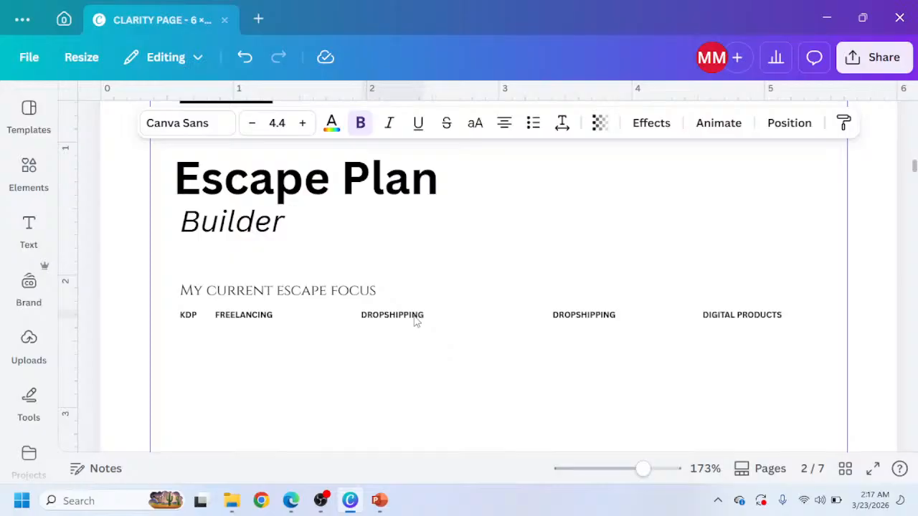
{"action": "key", "text": "shift+Left"}
{"action": "key", "text": "shift+Left"}
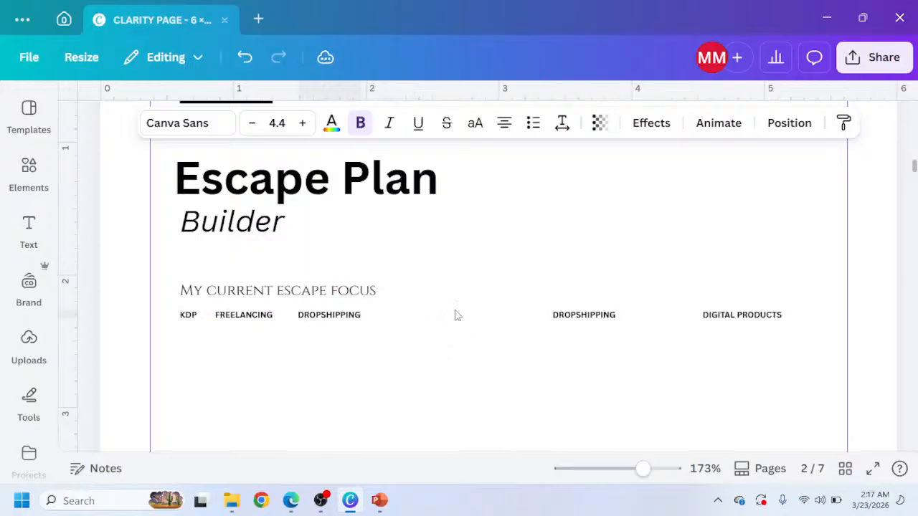
{"action": "left_click", "coordinate": [599, 320]}
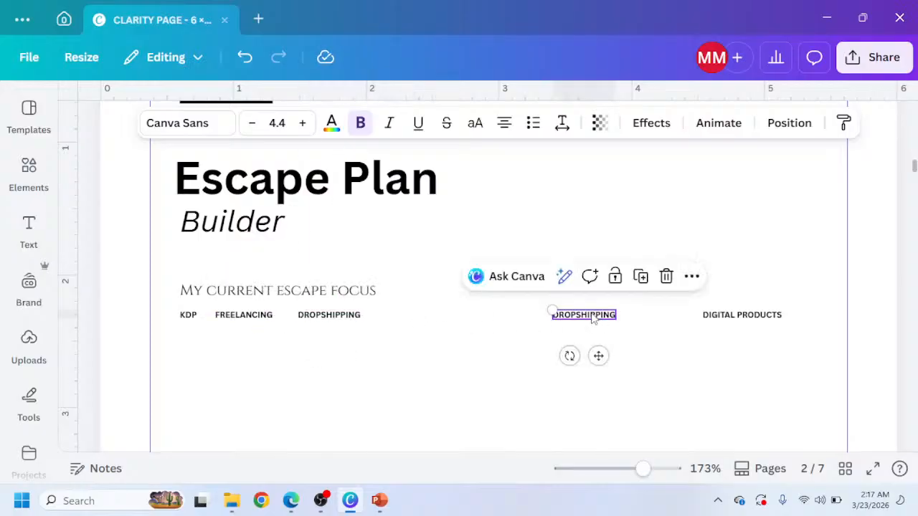
{"action": "key", "text": "shift+Left"}
{"action": "key", "text": "shift+Left"}
{"action": "key", "text": "shift+Left"}
{"action": "key", "text": "shift+Left"}
{"action": "key", "text": "shift+Left"}
{"action": "key", "text": "shift+Left"}
{"action": "key", "text": "shift+Left"}
{"action": "key", "text": "shift+Left"}
{"action": "key", "text": "shift+Left"}
{"action": "key", "text": "shift+Left"}
{"action": "key", "text": "shift+Left"}
{"action": "key", "text": "shift+Left"}
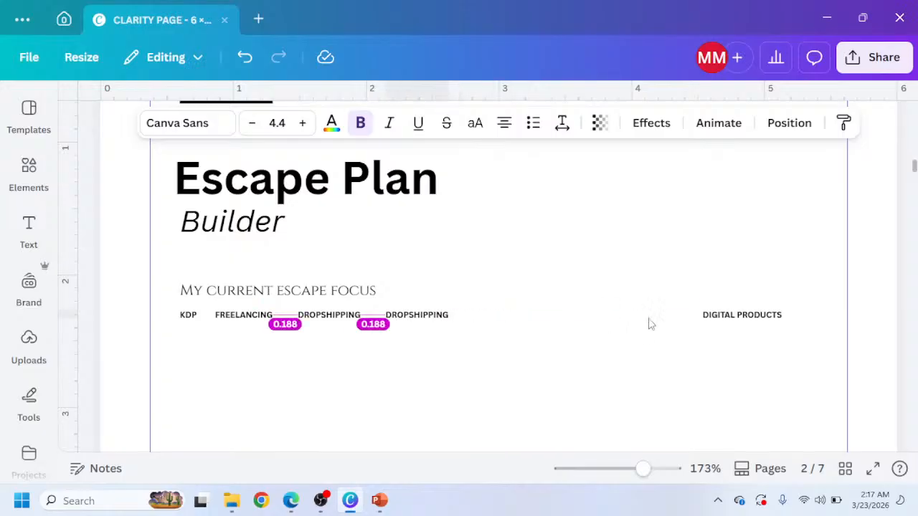
{"action": "left_click", "coordinate": [710, 320]}
{"action": "left_click_drag", "start_coordinate": [710, 320], "coordinate": [694, 325]}
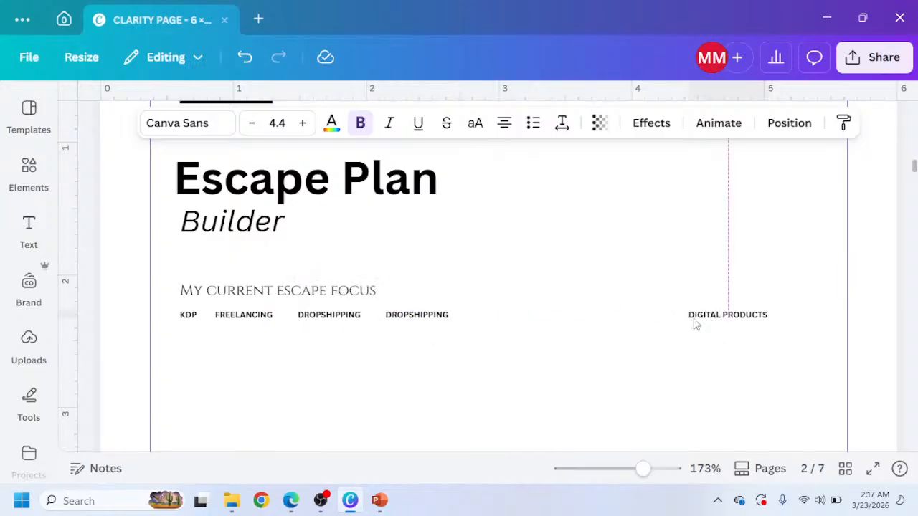
{"action": "key", "text": "shift+Left"}
{"action": "key", "text": "shift+Left"}
{"action": "key", "text": "shift+Left"}
{"action": "key", "text": "shift+Left"}
{"action": "key", "text": "shift+Left"}
{"action": "key", "text": "shift+Left"}
{"action": "key", "text": "shift+Left"}
{"action": "key", "text": "shift+Left"}
{"action": "key", "text": "shift+Left"}
{"action": "key", "text": "shift+Left"}
{"action": "key", "text": "shift+Left"}
{"action": "key", "text": "shift+Left"}
{"action": "key", "text": "shift+Left"}
{"action": "key", "text": "shift+Left"}
{"action": "key", "text": "shift+Left"}
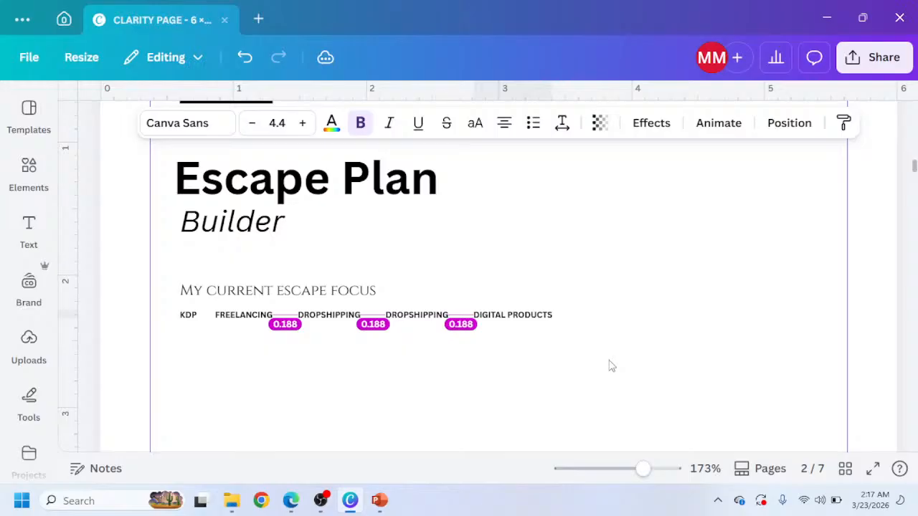
{"action": "key", "text": "shift+Left"}
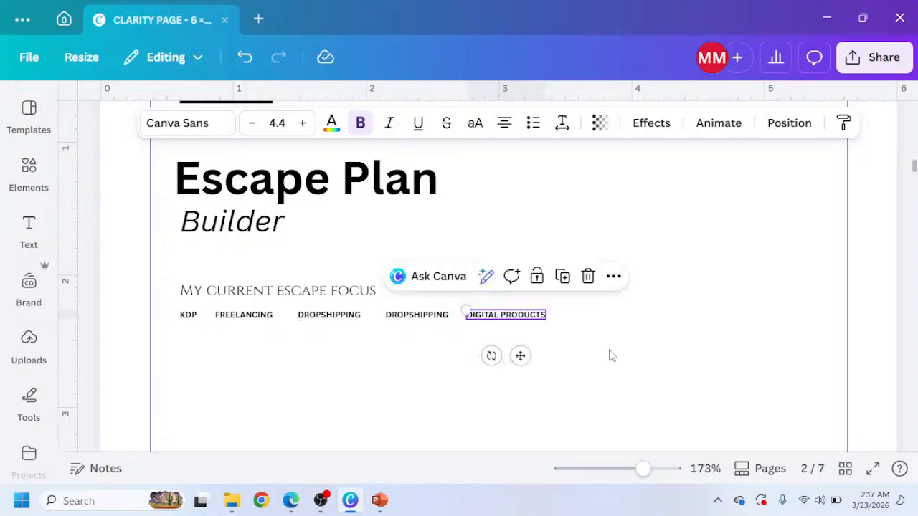
{"action": "key", "text": "shift+Right"}
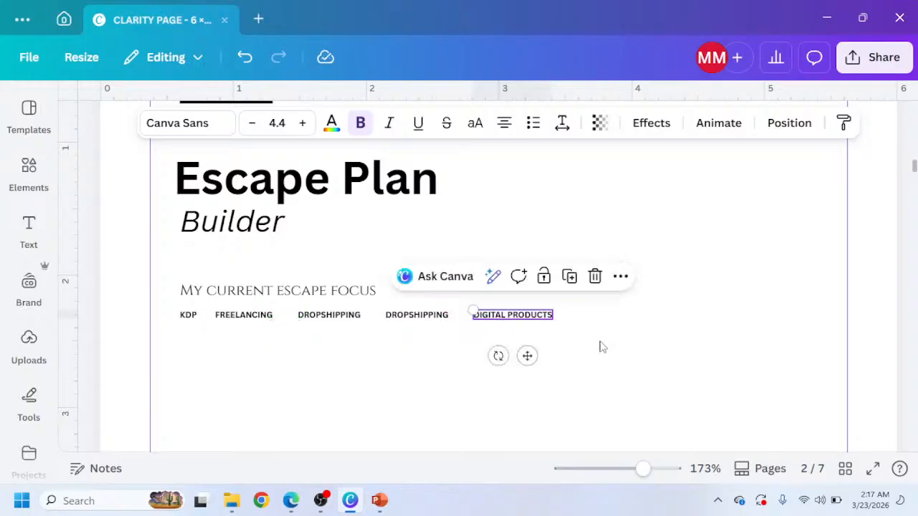
Duplicate the DIGITAL PRODUCTS tag, retype the copy as OTHER, and place it at the row's end.
{"action": "left_click", "coordinate": [569, 276]}
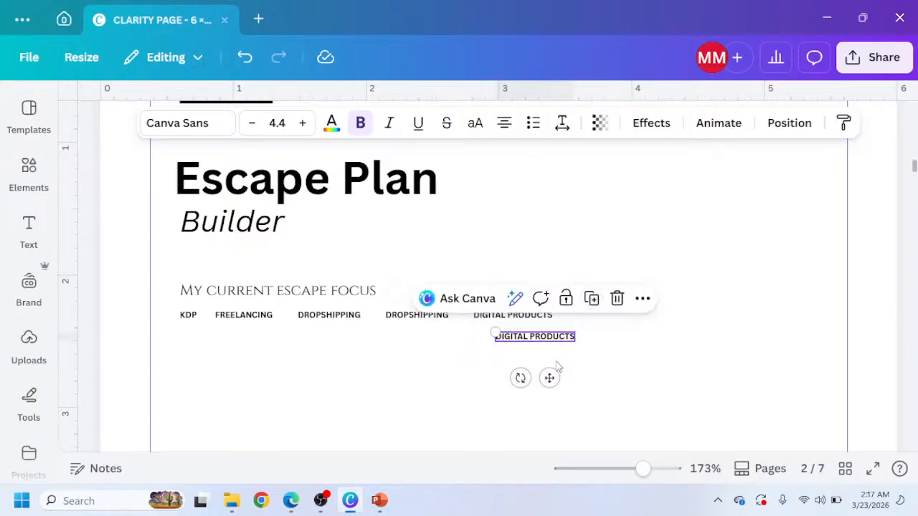
{"action": "double_click", "coordinate": [546, 337]}
{"action": "type", "text": "OTHER"}
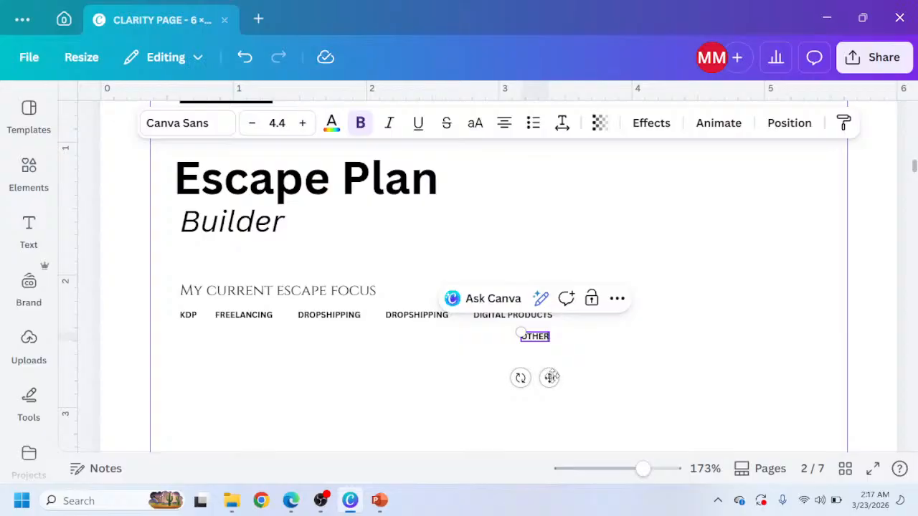
{"action": "left_click_drag", "start_coordinate": [549, 378], "coordinate": [611, 361]}
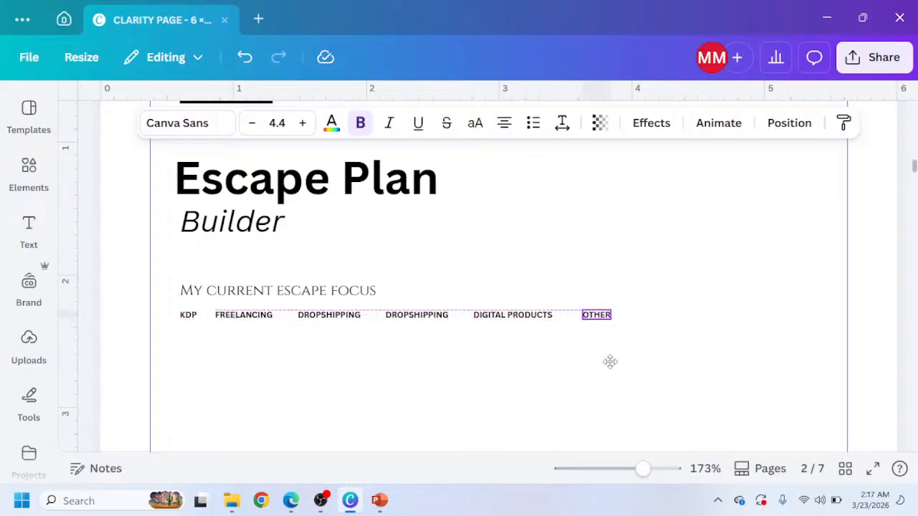
Copy the Week of underline and place it after the OTHER tag as a write-in line.
{"action": "scroll", "coordinate": [790, 165], "scroll_direction": "up", "scroll_amount": 1}
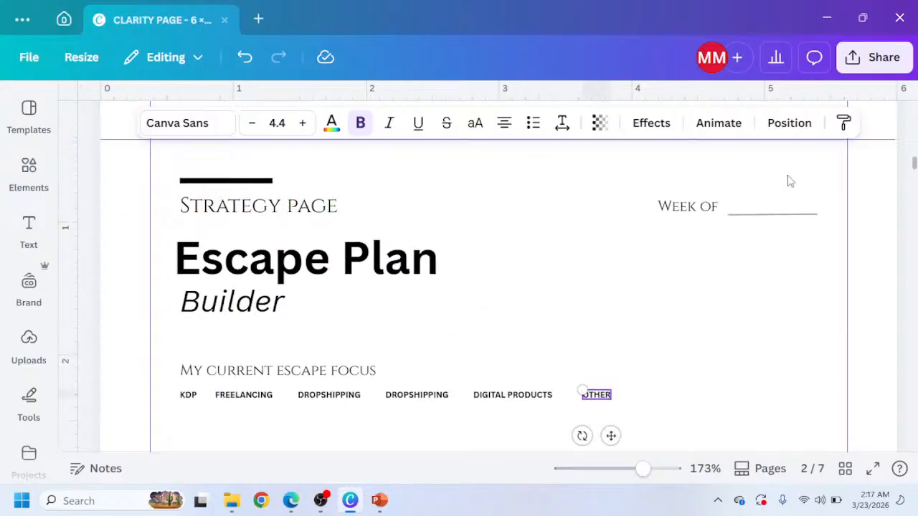
{"action": "left_click", "coordinate": [779, 216]}
{"action": "left_click_drag", "start_coordinate": [780, 216], "coordinate": [802, 239]}
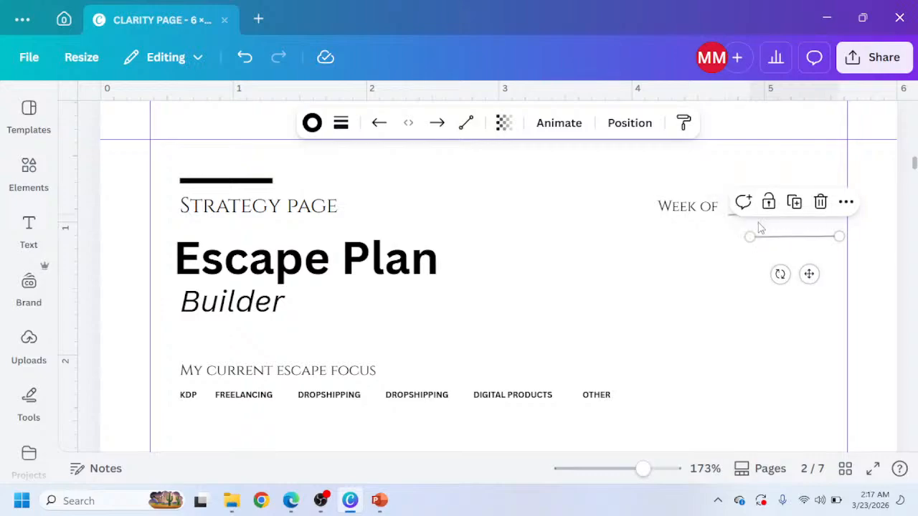
{"action": "left_click_drag", "start_coordinate": [809, 274], "coordinate": [672, 438]}
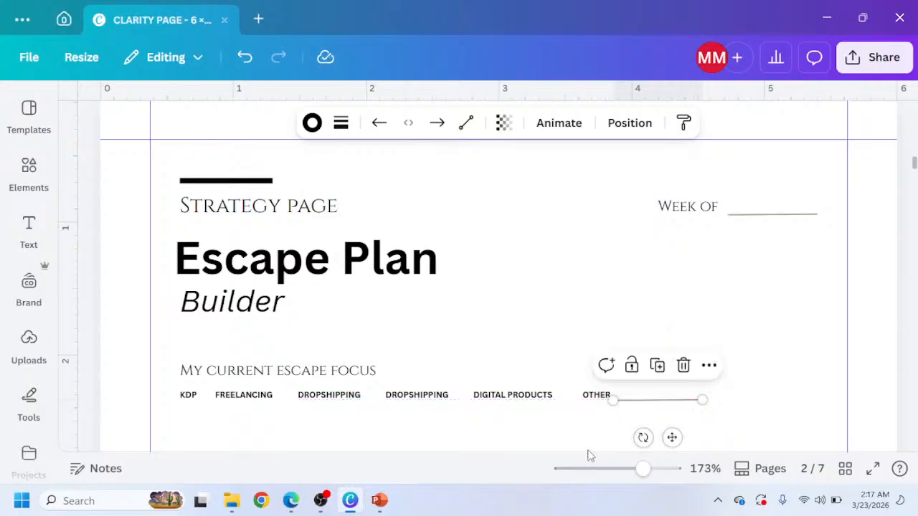
{"action": "scroll", "coordinate": [680, 443], "scroll_direction": "up", "scroll_amount": 1}
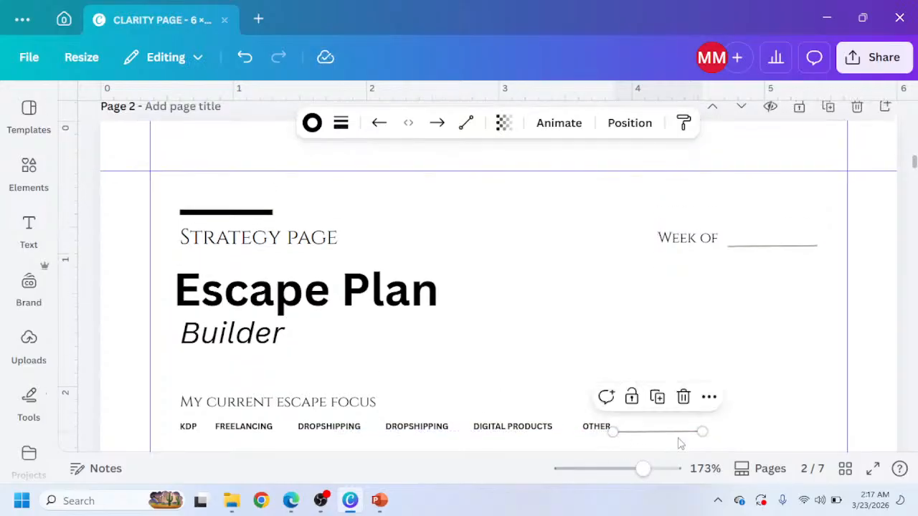
{"action": "left_click", "coordinate": [707, 349]}
{"action": "scroll", "coordinate": [662, 391], "scroll_direction": "down", "scroll_amount": 2}
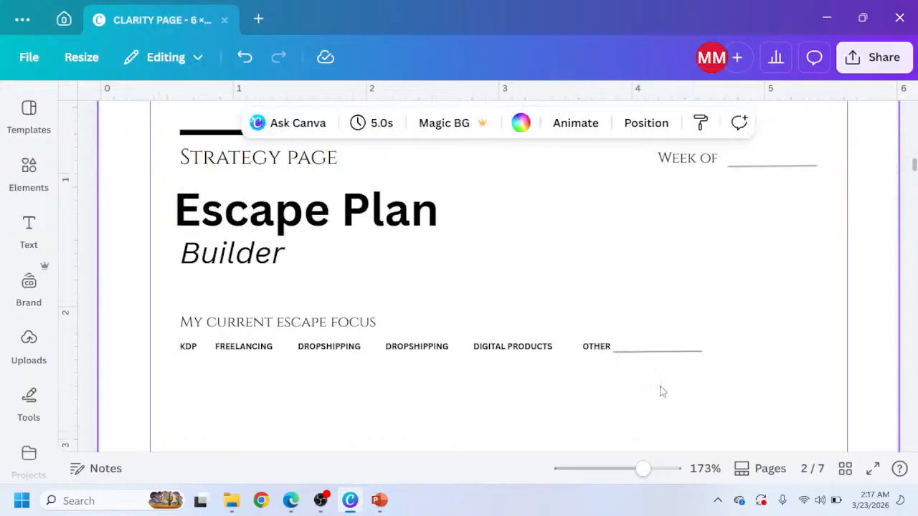
{"action": "left_click", "coordinate": [640, 354]}
{"action": "left_click_drag", "start_coordinate": [641, 359], "coordinate": [641, 358]}
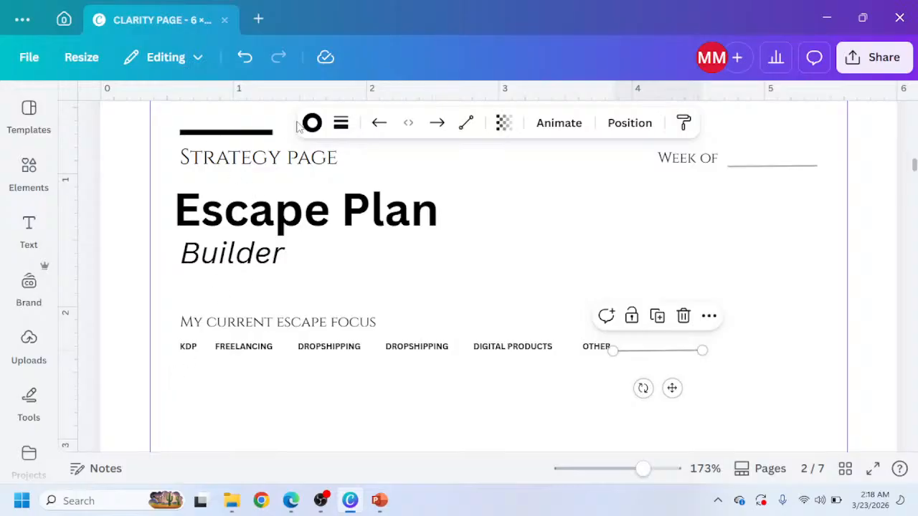
Clear the element search and open the Shapes category to browse basic shapes.
{"action": "left_click", "coordinate": [30, 166]}
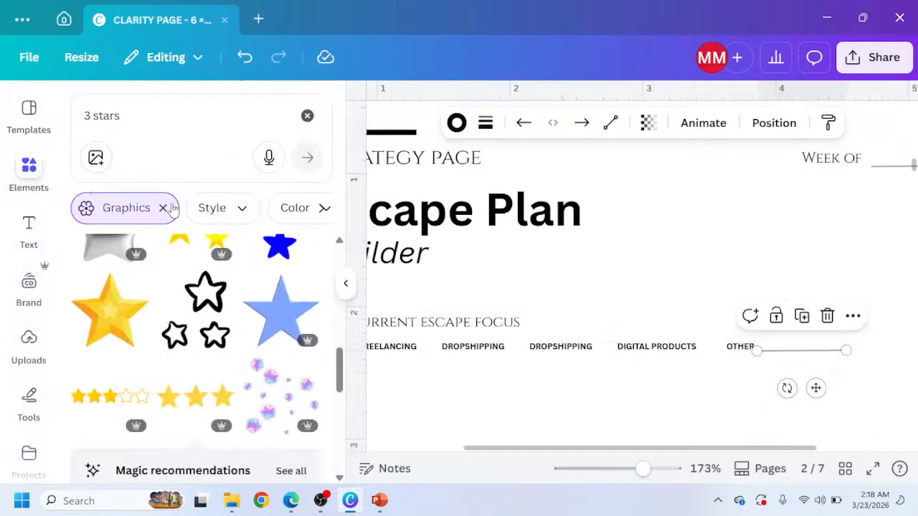
{"action": "left_click", "coordinate": [307, 116]}
{"action": "scroll", "coordinate": [113, 320], "scroll_direction": "down", "scroll_amount": 3}
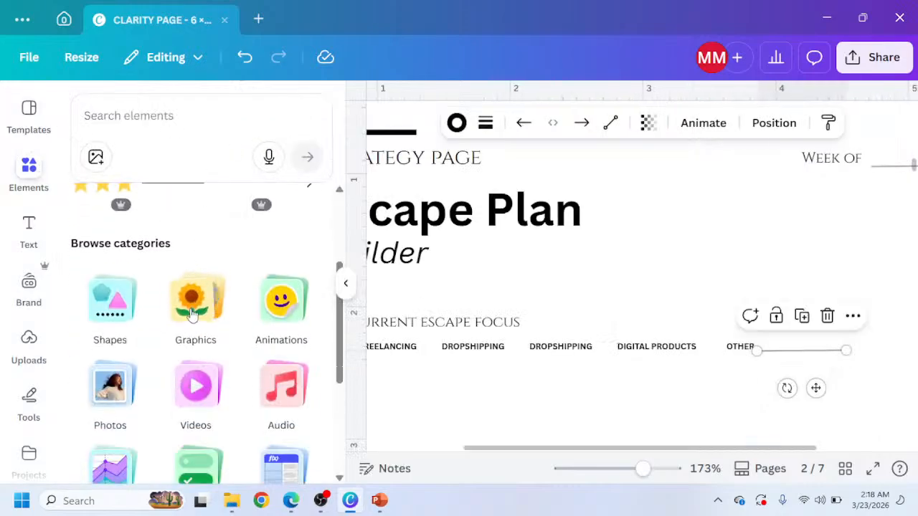
{"action": "left_click", "coordinate": [113, 321]}
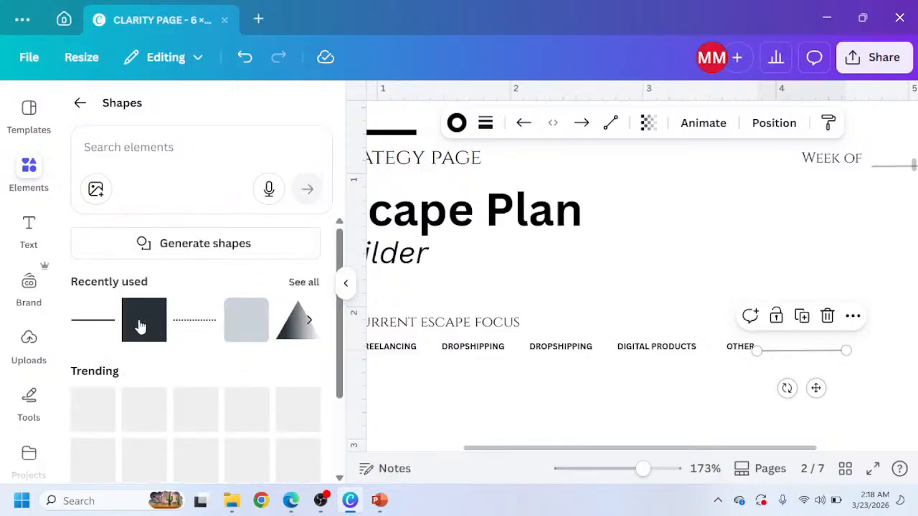
{"action": "scroll", "coordinate": [262, 333], "scroll_direction": "down", "scroll_amount": 1}
{"action": "scroll", "coordinate": [165, 373], "scroll_direction": "down", "scroll_amount": 2}
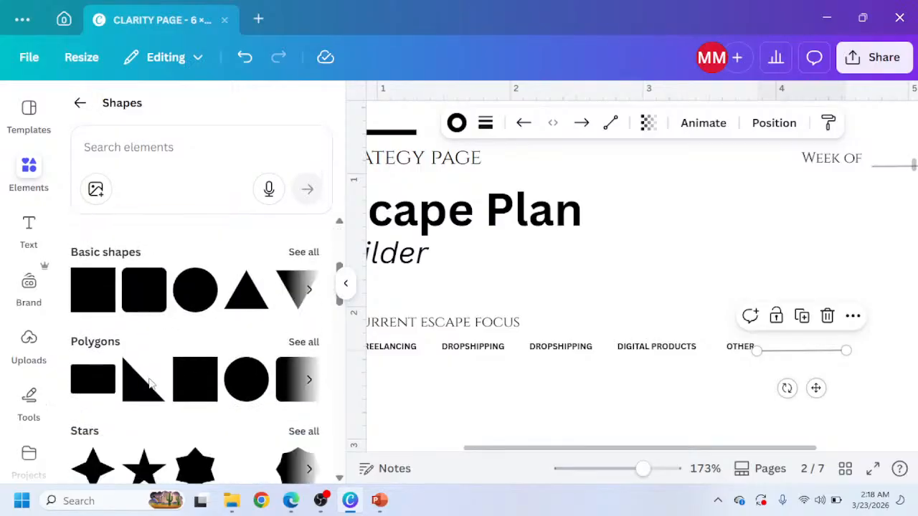
{"action": "scroll", "coordinate": [149, 384], "scroll_direction": "down", "scroll_amount": 1}
{"action": "scroll", "coordinate": [160, 383], "scroll_direction": "up", "scroll_amount": 2}
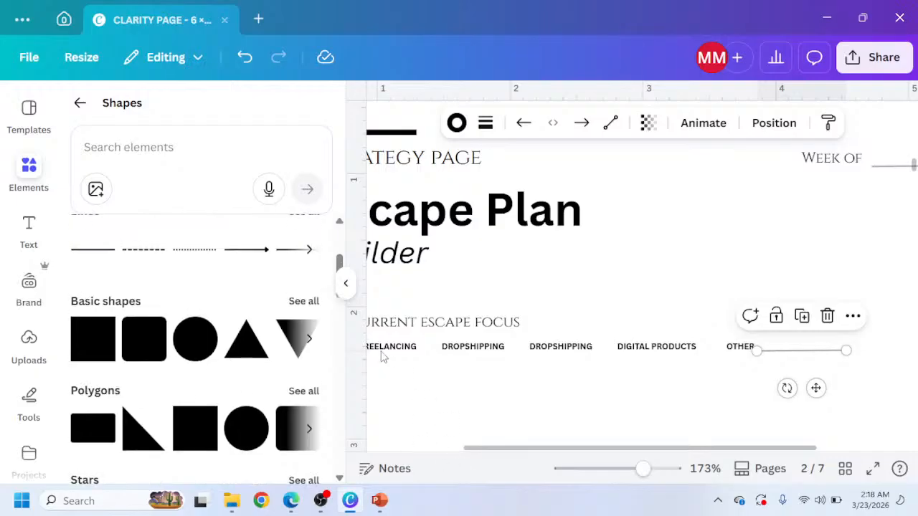
Switch to the browser to review the reference design of the escape focus options, then return to the design.
{"action": "left_click", "coordinate": [290, 500]}
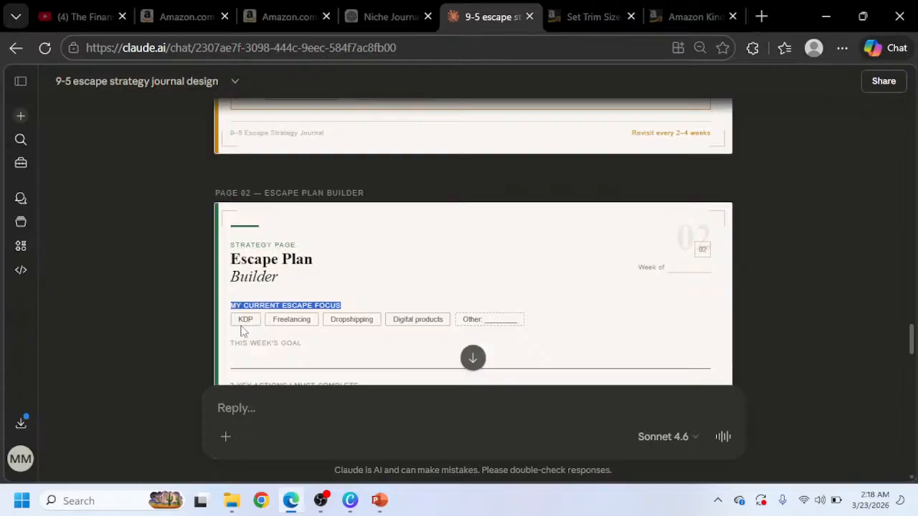
{"action": "key", "text": "ctrl+plus"}
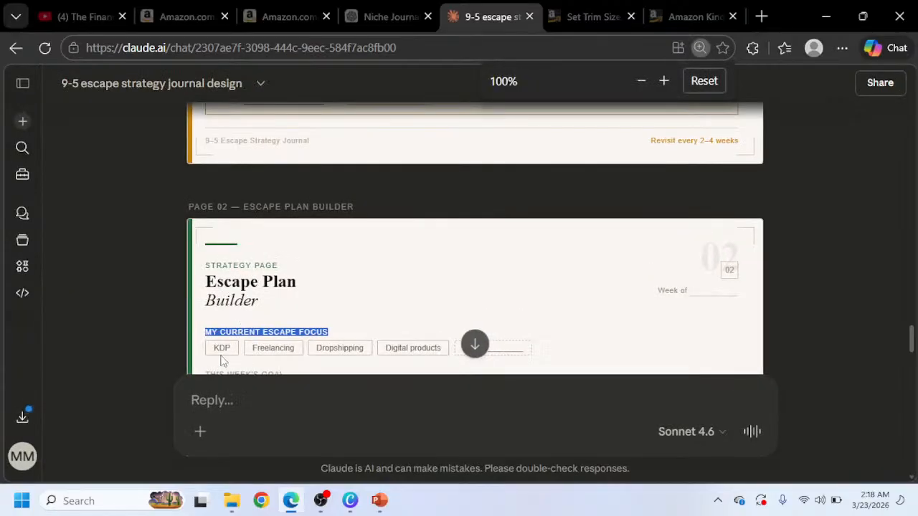
{"action": "left_click", "coordinate": [349, 509]}
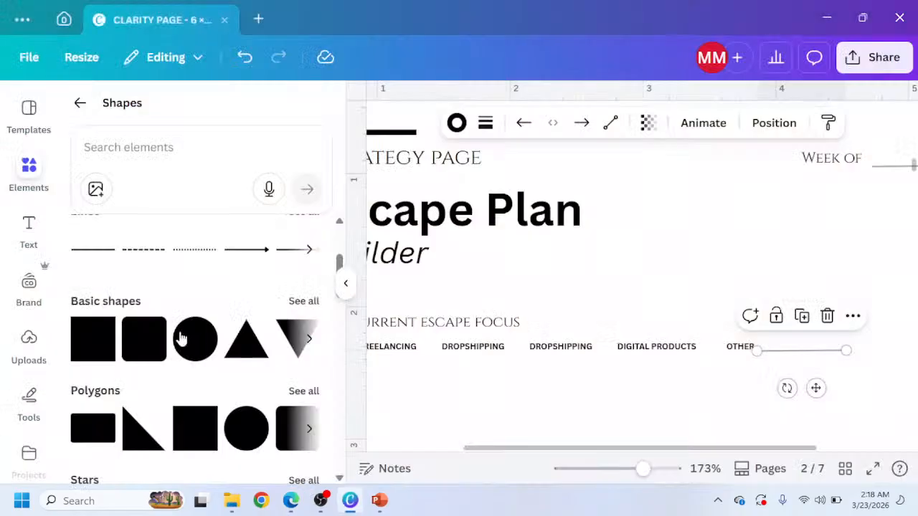
Add a rounded square shape to the page and set its fill color to white.
{"action": "left_click", "coordinate": [146, 356]}
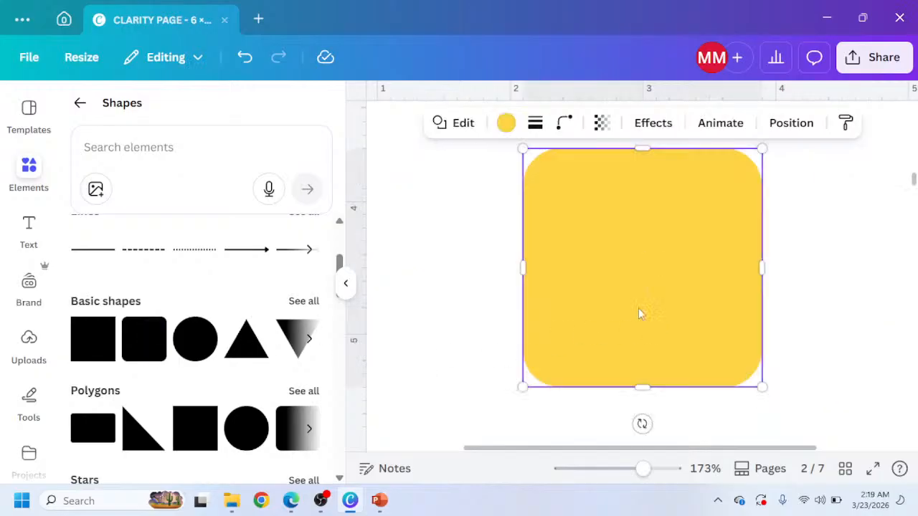
{"action": "scroll", "coordinate": [631, 298], "scroll_direction": "up", "scroll_amount": 1}
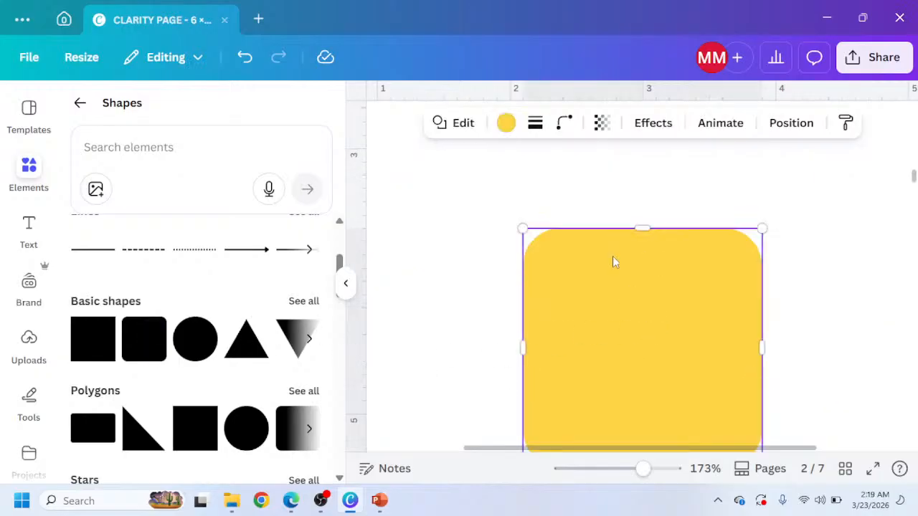
{"action": "left_click", "coordinate": [506, 123]}
{"action": "left_click", "coordinate": [306, 224]}
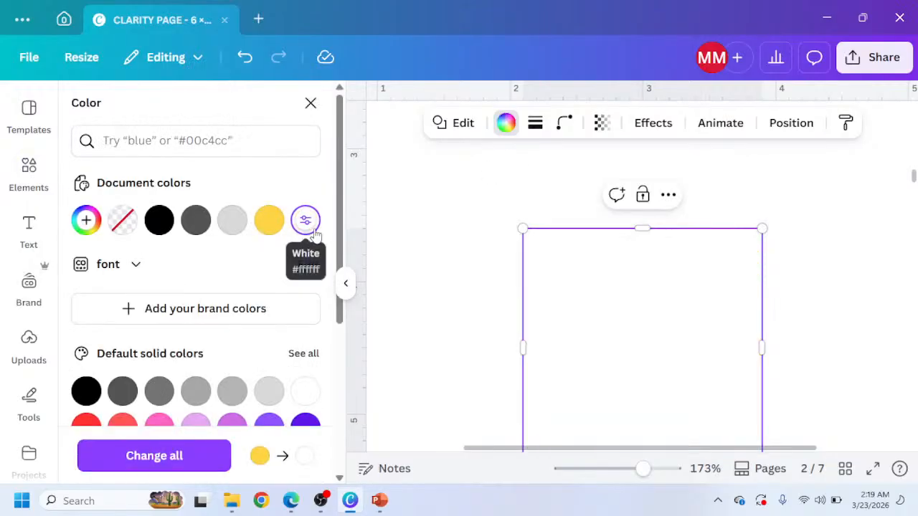
Give the shape a solid outline with stroke weight 1 and lower its transparency.
{"action": "left_click", "coordinate": [535, 124]}
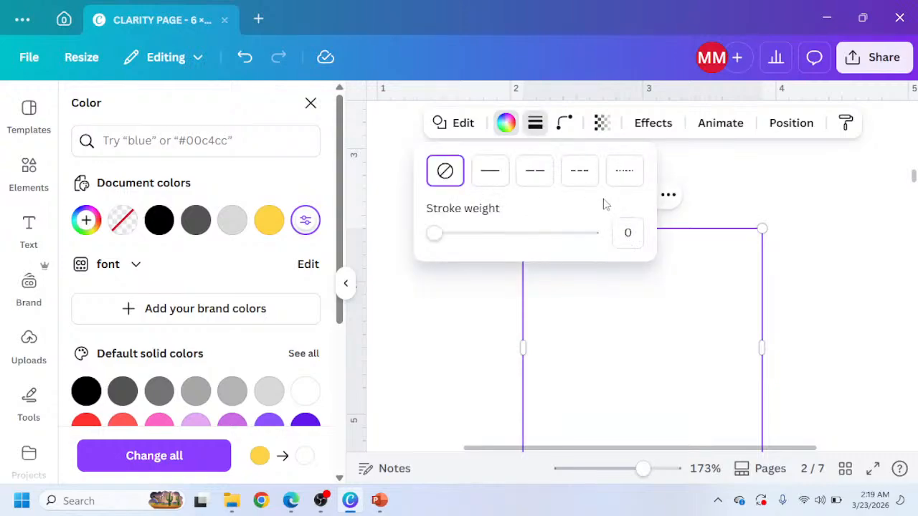
{"action": "left_click", "coordinate": [495, 176]}
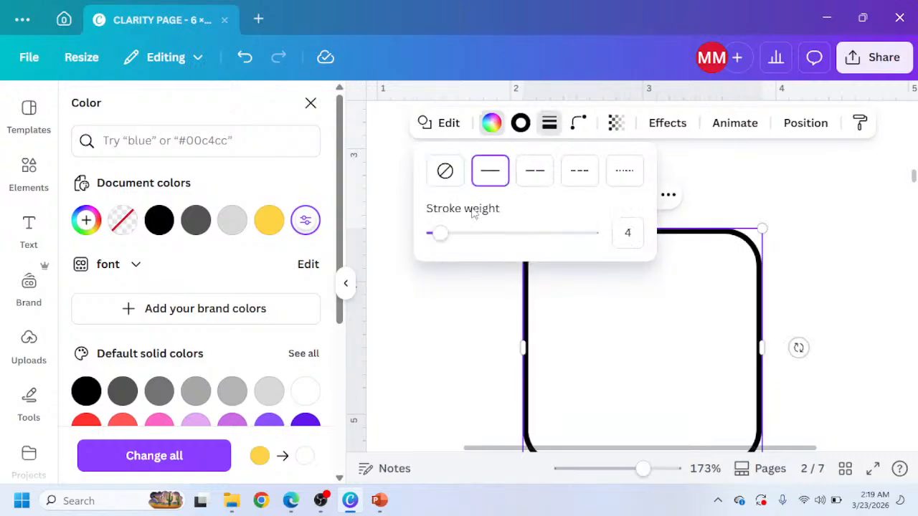
{"action": "left_click_drag", "start_coordinate": [438, 238], "coordinate": [435, 242]}
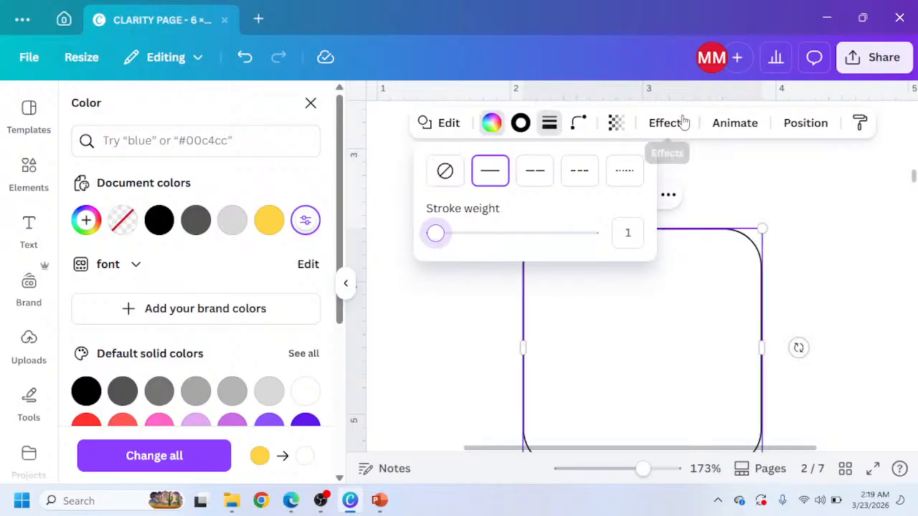
{"action": "left_click", "coordinate": [615, 123]}
{"action": "left_click_drag", "start_coordinate": [631, 192], "coordinate": [612, 188]}
{"action": "left_click_drag", "start_coordinate": [603, 302], "coordinate": [485, 234]}
{"action": "left_click", "coordinate": [348, 285]}
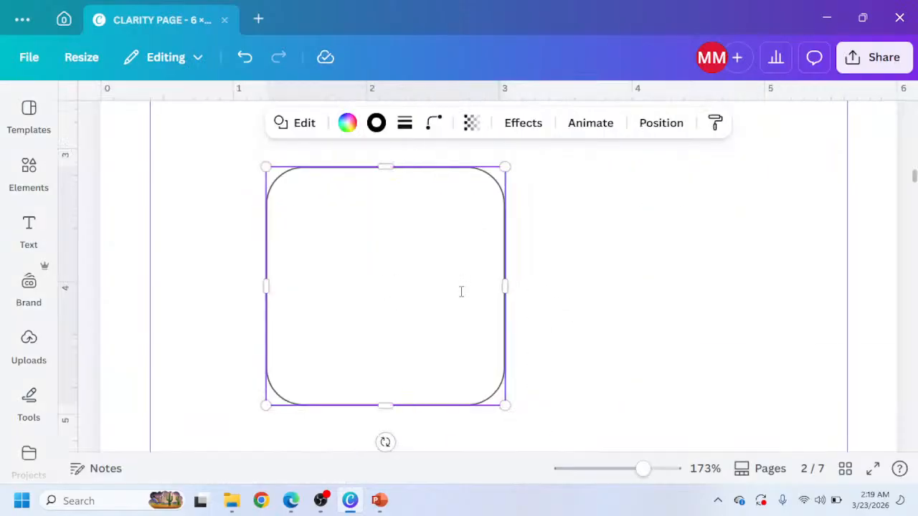
Move the outlined shape beside the escape focus options and resize it into a small box over KDP.
{"action": "scroll", "coordinate": [461, 291], "scroll_direction": "up", "scroll_amount": 4}
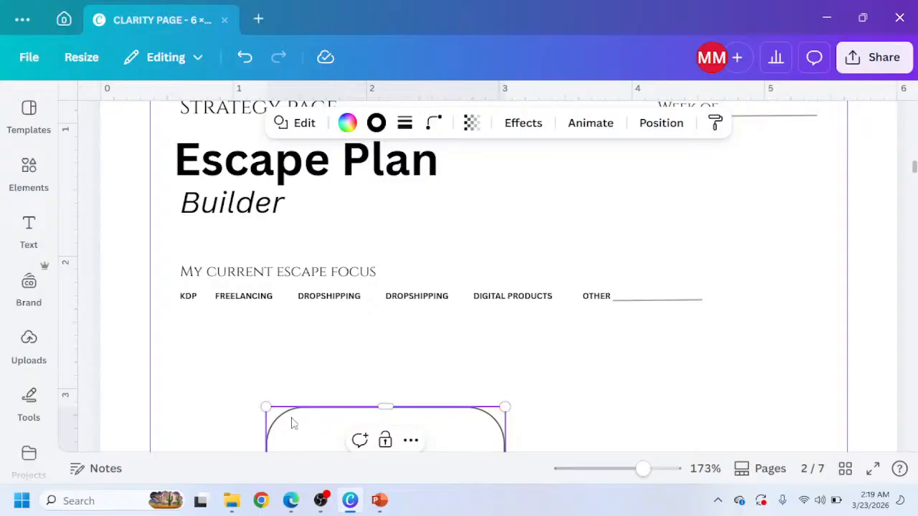
{"action": "left_click_drag", "start_coordinate": [292, 422], "coordinate": [206, 291]}
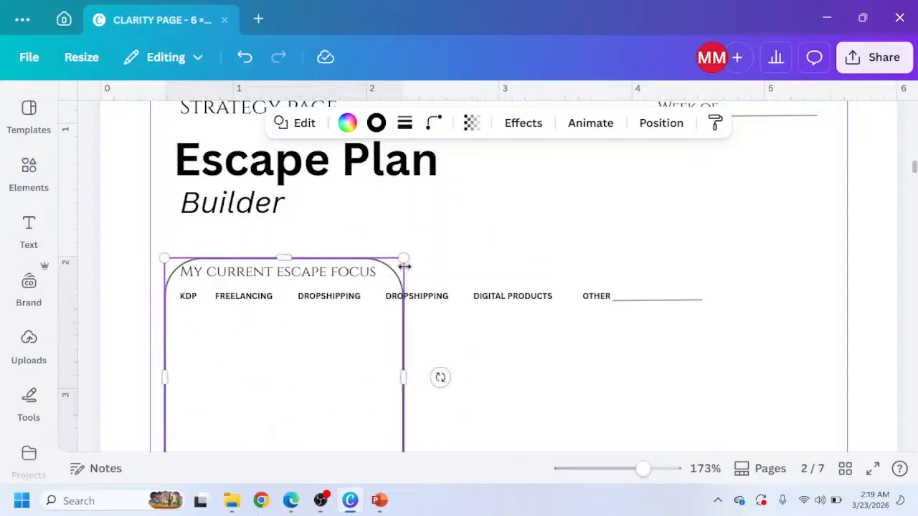
{"action": "left_click_drag", "start_coordinate": [404, 258], "coordinate": [284, 418]}
{"action": "left_click_drag", "start_coordinate": [236, 437], "coordinate": [227, 275]}
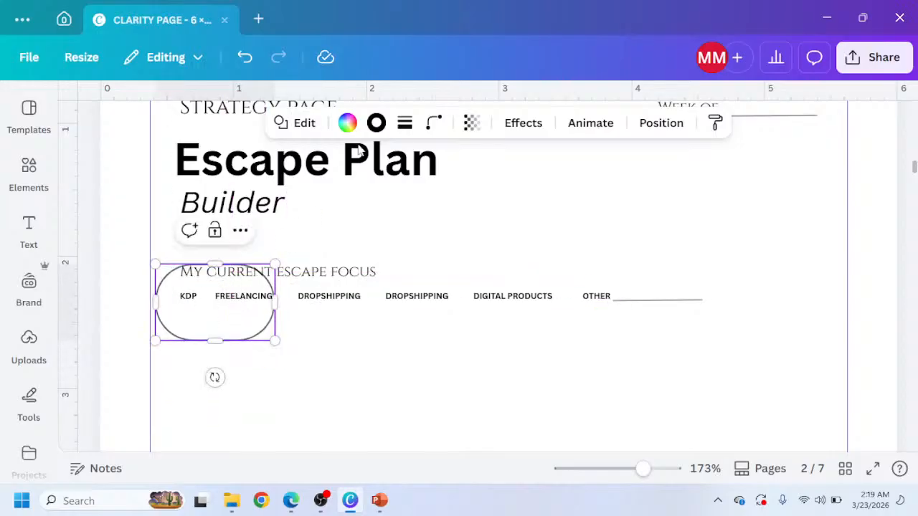
Set the box's corner rounding to 4 and shrink it to a small frame around the KDP label.
{"action": "left_click", "coordinate": [433, 123]}
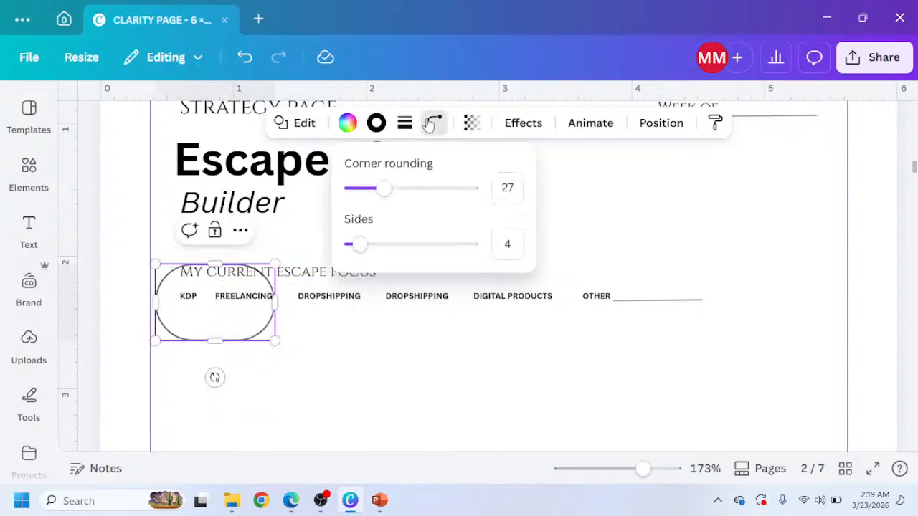
{"action": "left_click_drag", "start_coordinate": [382, 189], "coordinate": [356, 188]}
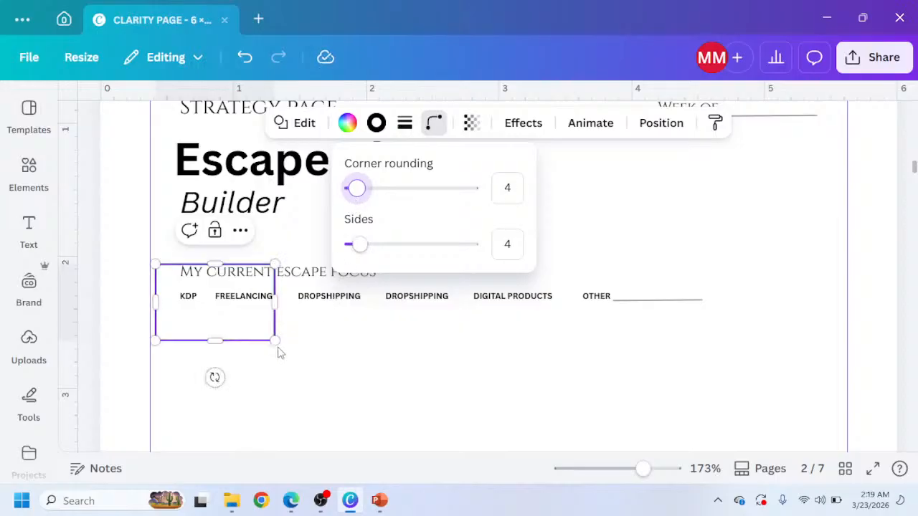
{"action": "left_click_drag", "start_coordinate": [273, 342], "coordinate": [200, 280]}
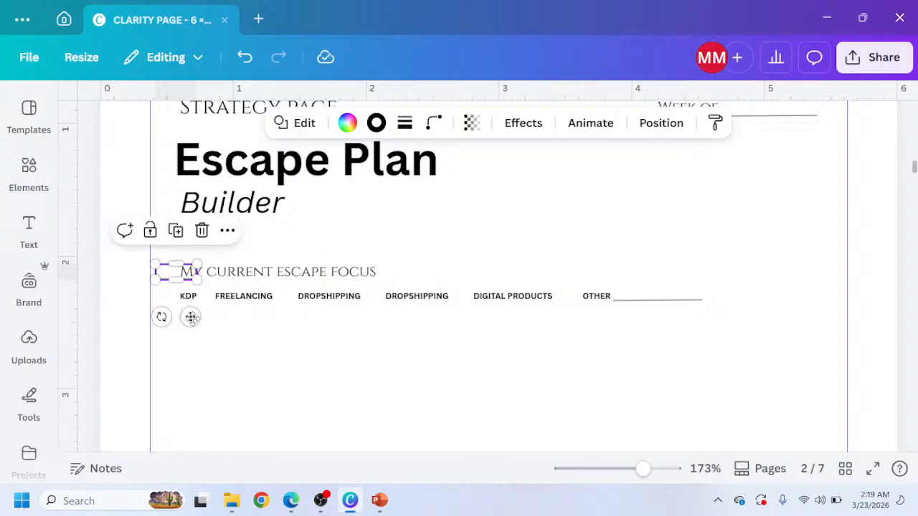
{"action": "left_click_drag", "start_coordinate": [210, 341], "coordinate": [208, 350]}
Adjust the box's width and position so it frames the KDP label.
{"action": "scroll", "coordinate": [222, 341], "scroll_direction": "up", "scroll_amount": 5}
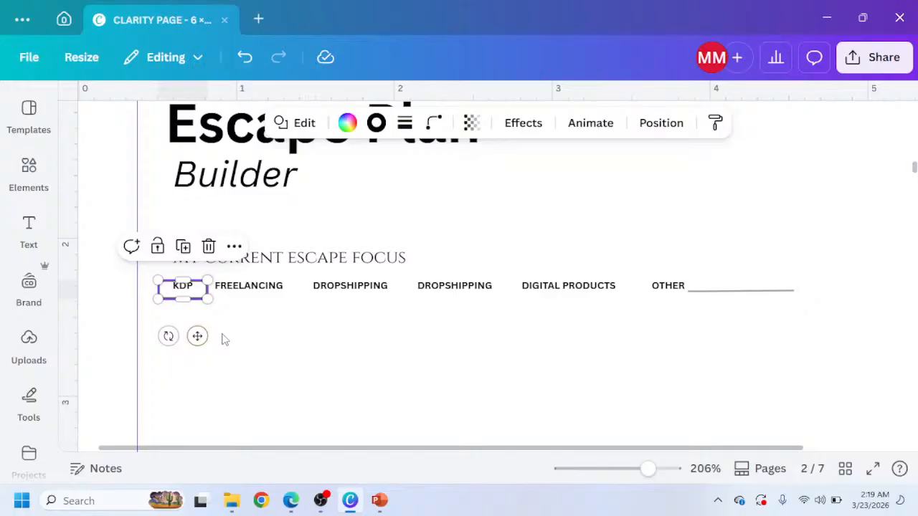
{"action": "scroll", "coordinate": [180, 316], "scroll_direction": "up", "scroll_amount": 3}
{"action": "scroll", "coordinate": [180, 315], "scroll_direction": "up", "scroll_amount": 2}
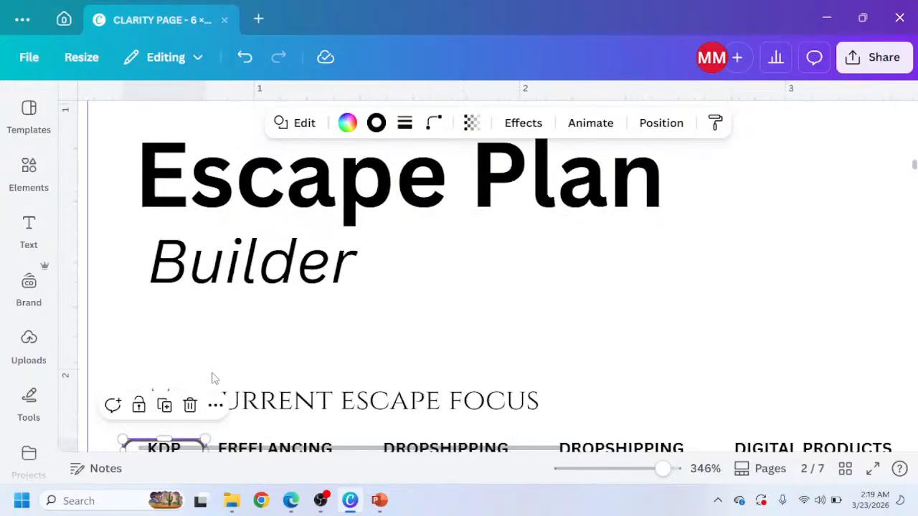
{"action": "scroll", "coordinate": [210, 377], "scroll_direction": "down", "scroll_amount": 3}
{"action": "left_click_drag", "start_coordinate": [208, 300], "coordinate": [196, 300]}
{"action": "scroll", "coordinate": [162, 330], "scroll_direction": "up", "scroll_amount": 1}
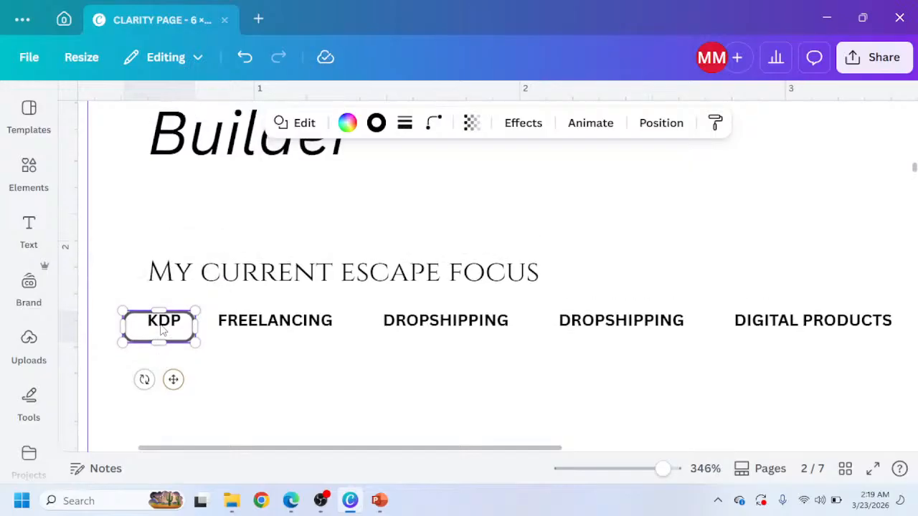
{"action": "left_click", "coordinate": [174, 333]}
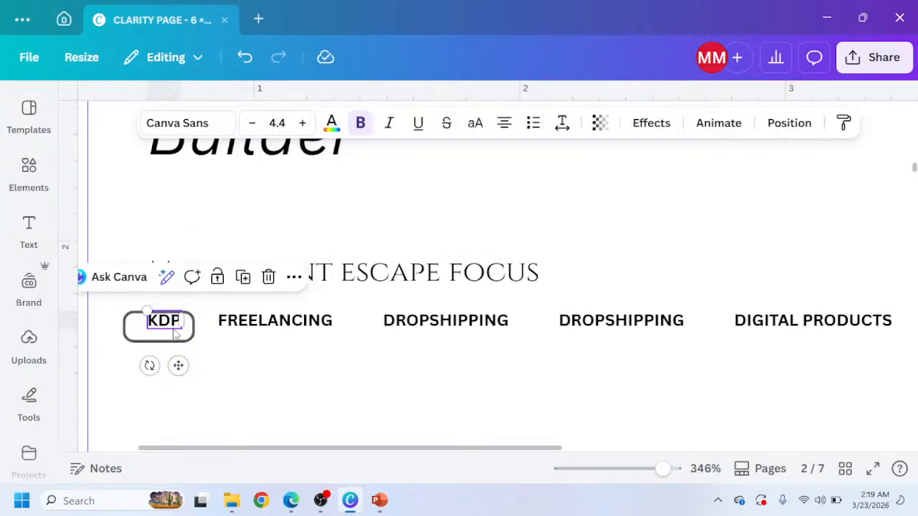
{"action": "left_click", "coordinate": [168, 340]}
{"action": "left_click_drag", "start_coordinate": [176, 335], "coordinate": [175, 330]}
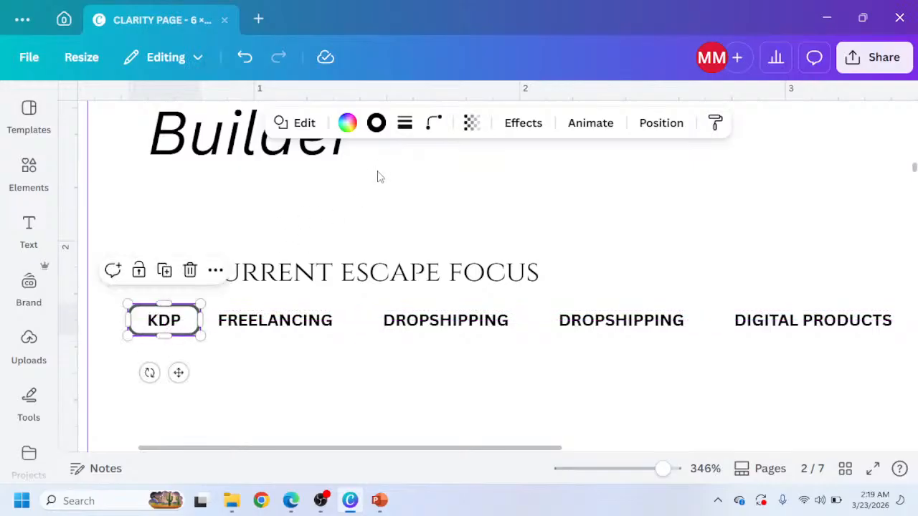
Reduce the KDP box's corner rounding to 2 and refine its size around the label.
{"action": "left_click", "coordinate": [434, 123]}
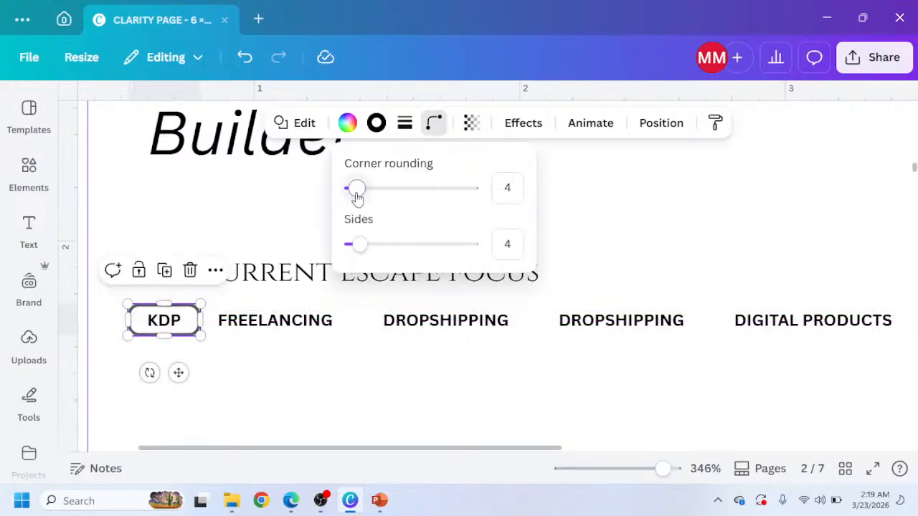
{"action": "left_click_drag", "start_coordinate": [357, 199], "coordinate": [354, 201]}
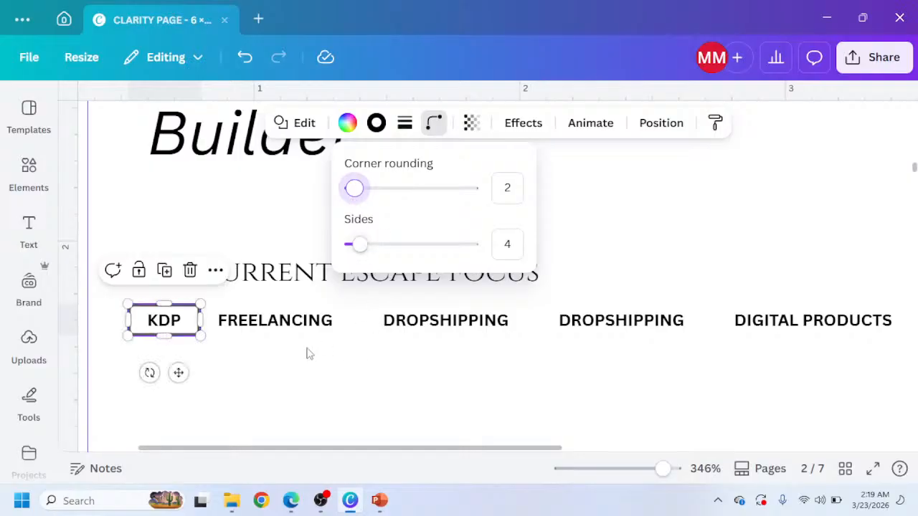
{"action": "left_click", "coordinate": [198, 324]}
{"action": "left_click_drag", "start_coordinate": [199, 324], "coordinate": [193, 321]}
{"action": "left_click", "coordinate": [201, 369]}
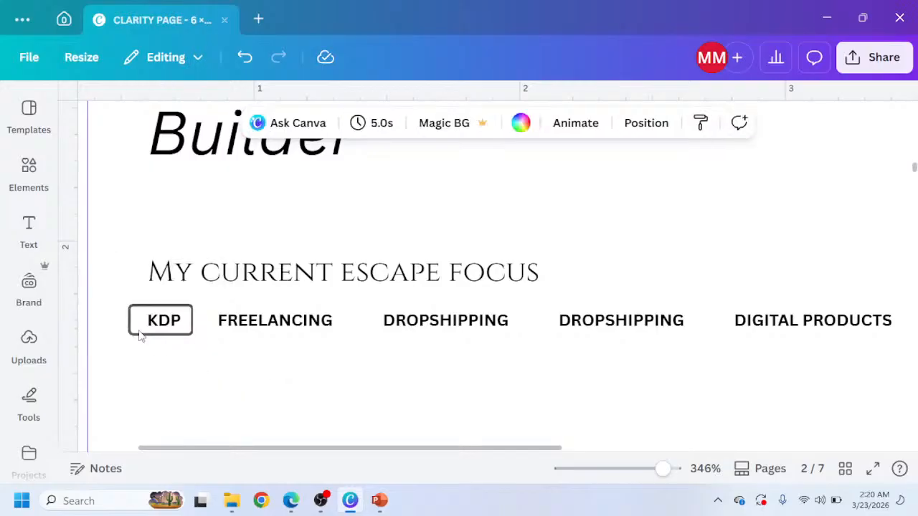
{"action": "left_click", "coordinate": [137, 329]}
{"action": "mouse_move", "coordinate": [137, 329]}
{"action": "left_mouse_down"}
{"action": "mouse_move", "coordinate": [141, 337]}
{"action": "mouse_move", "coordinate": [138, 329]}
{"action": "left_mouse_up"}
{"action": "left_click_drag", "start_coordinate": [203, 328], "coordinate": [190, 327]}
{"action": "double_click", "coordinate": [164, 327]}
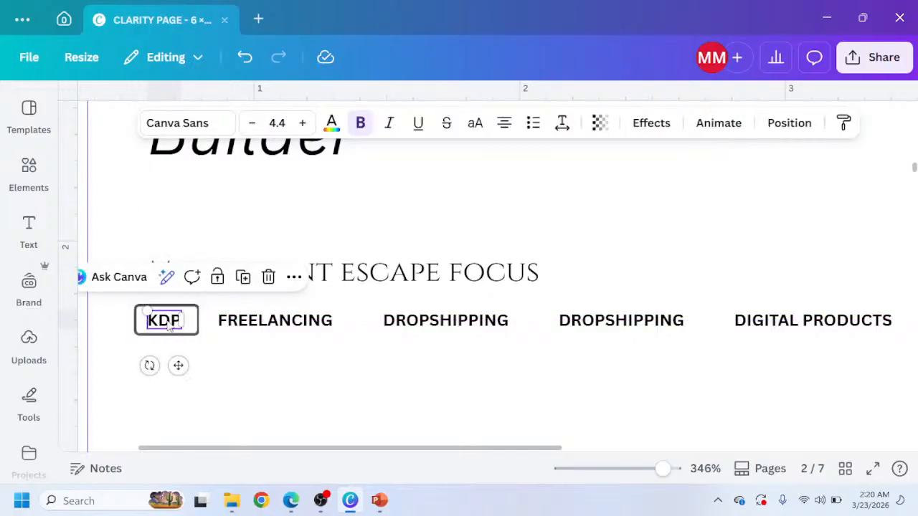
{"action": "key", "text": "Right"}
{"action": "key", "text": "Right"}
{"action": "key", "text": "Right"}
{"action": "key", "text": "Right"}
{"action": "key", "text": "Right"}
{"action": "key", "text": "Right"}
{"action": "key", "text": "Right"}
{"action": "key", "text": "Left"}
{"action": "key", "text": "Left"}
{"action": "key", "text": "Left"}
{"action": "key", "text": "Left"}
{"action": "key", "text": "Left"}
{"action": "key", "text": "Left"}
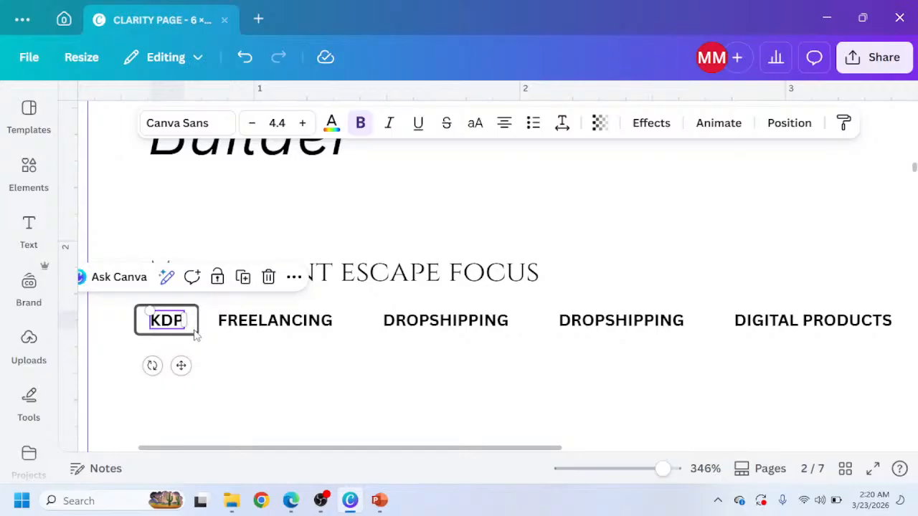
{"action": "key", "text": "Escape"}
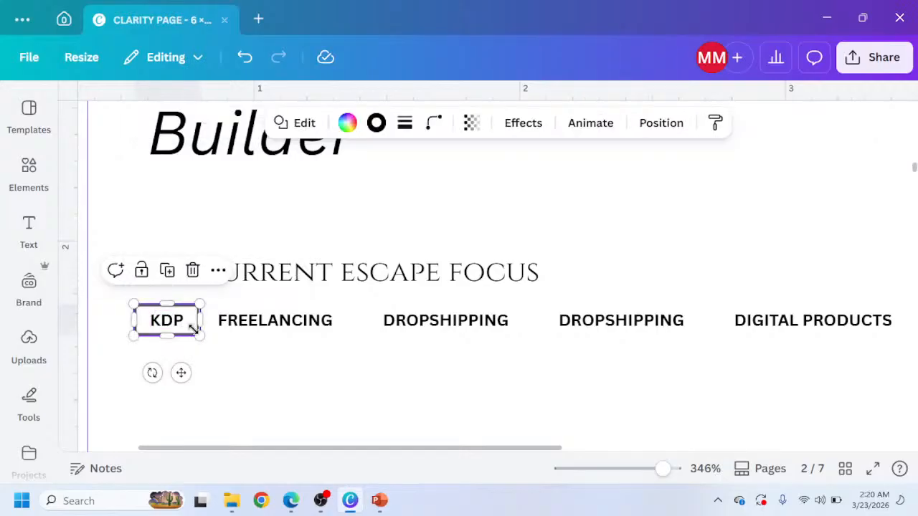
Duplicate the KDP box and place the copy around the FREELANCING label.
{"action": "left_click_drag", "start_coordinate": [192, 328], "coordinate": [203, 371]}
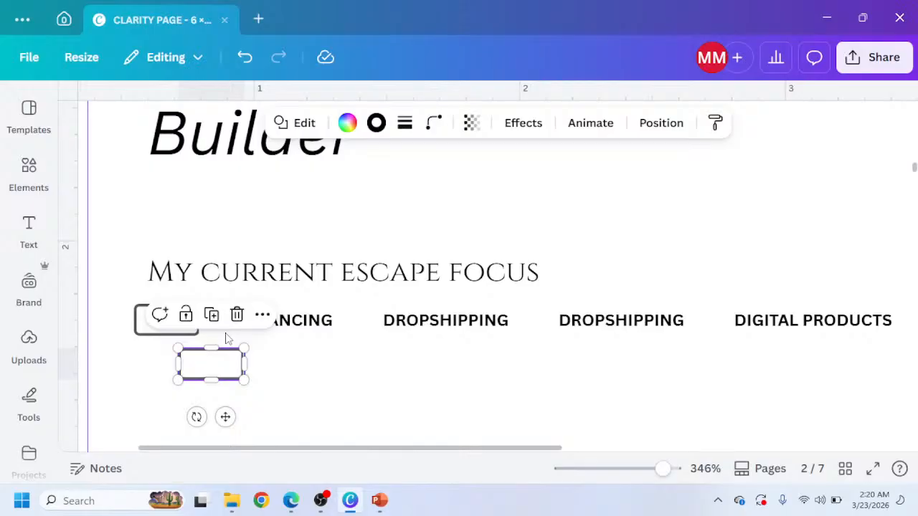
{"action": "left_click_drag", "start_coordinate": [227, 338], "coordinate": [345, 325]}
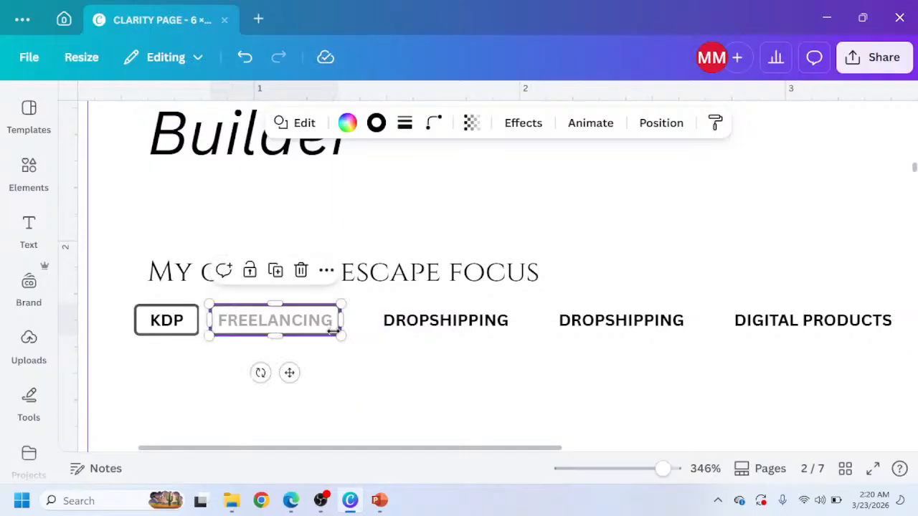
Send the FREELANCING box backward so its label sits in front.
{"action": "left_click", "coordinate": [664, 124]}
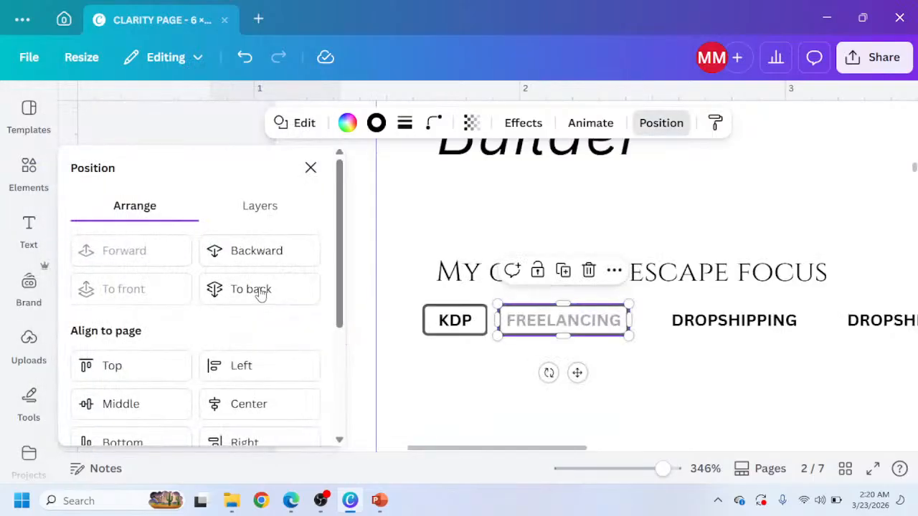
{"action": "left_click", "coordinate": [264, 251]}
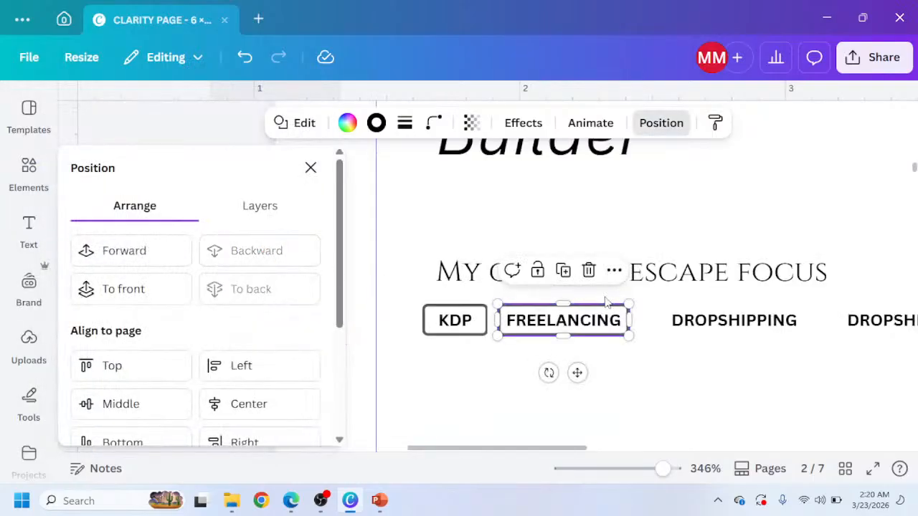
Duplicate the FREELANCING box onto the first DROPSHIPPING label and shift that label slightly left.
{"action": "left_click", "coordinate": [563, 271]}
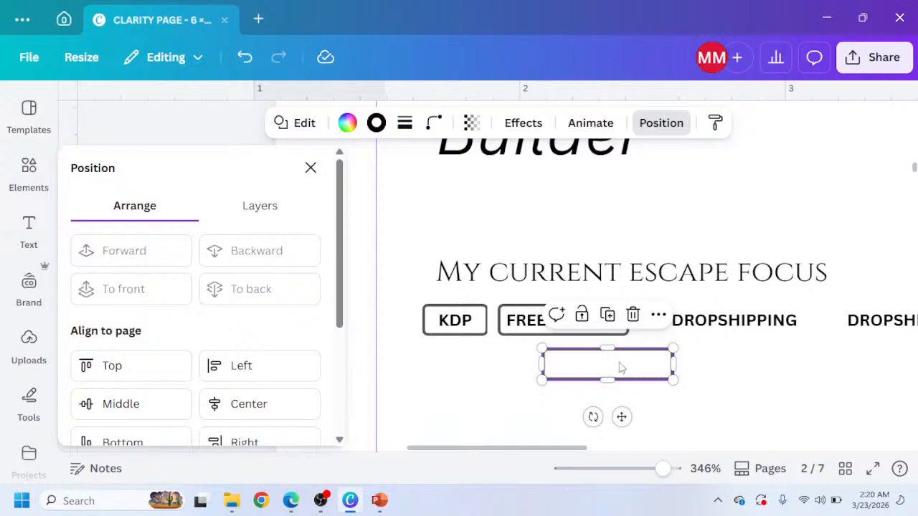
{"action": "left_click_drag", "start_coordinate": [621, 367], "coordinate": [714, 320]}
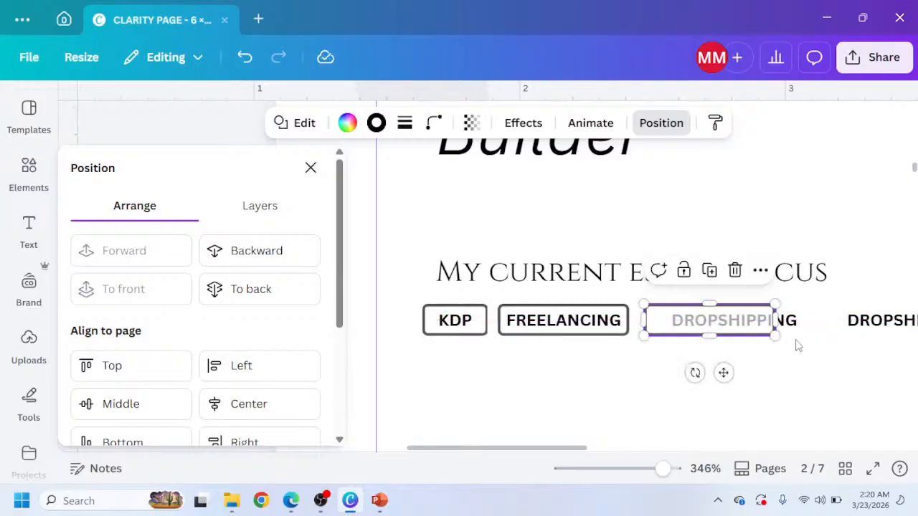
{"action": "left_click", "coordinate": [789, 325]}
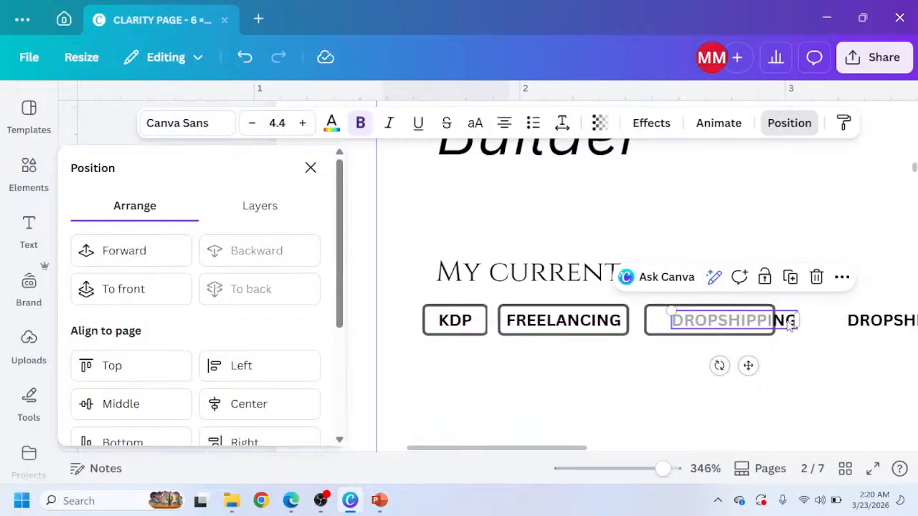
{"action": "left_click_drag", "start_coordinate": [791, 325], "coordinate": [785, 321]}
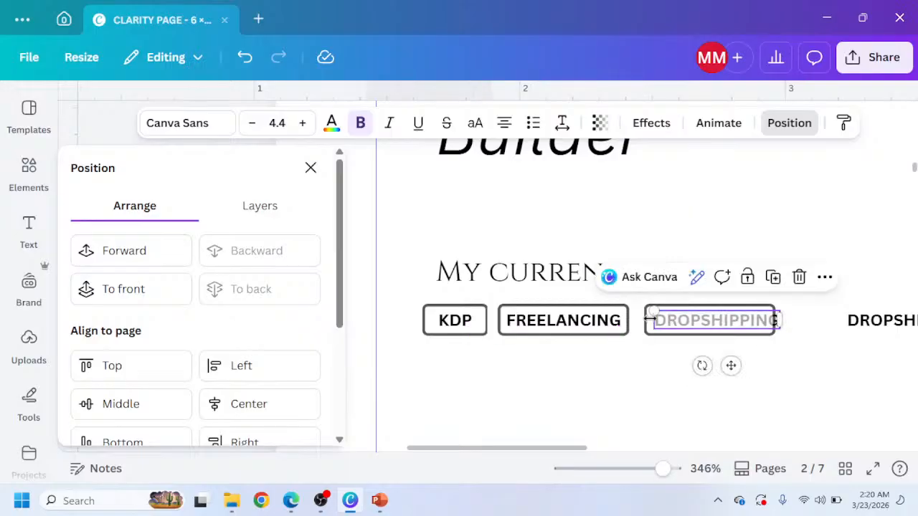
{"action": "left_click", "coordinate": [651, 340]}
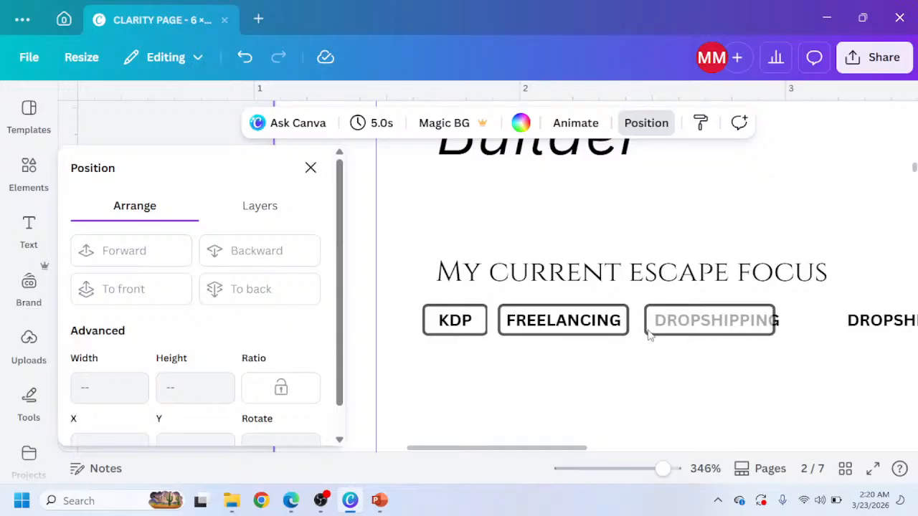
Widen the DROPSHIPPING box to fit its label and send it backward.
{"action": "left_click", "coordinate": [650, 329]}
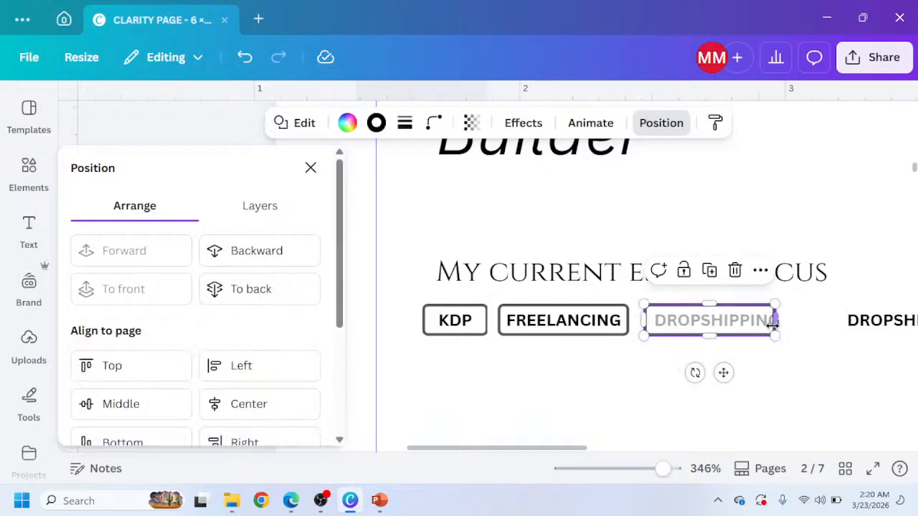
{"action": "left_click_drag", "start_coordinate": [773, 324], "coordinate": [787, 323]}
{"action": "left_click", "coordinate": [296, 258]}
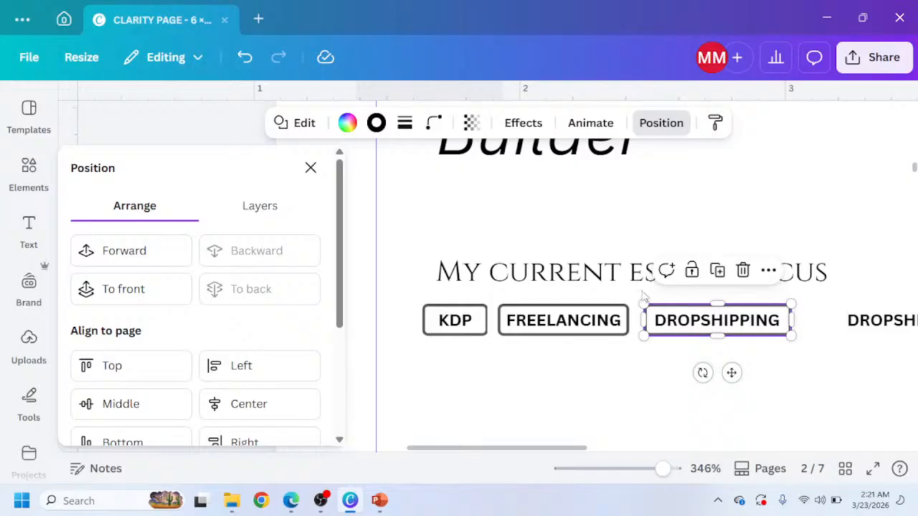
Duplicate the DROPSHIPPING box and move the copy onto the second DROPSHIPPING label.
{"action": "left_click", "coordinate": [717, 271]}
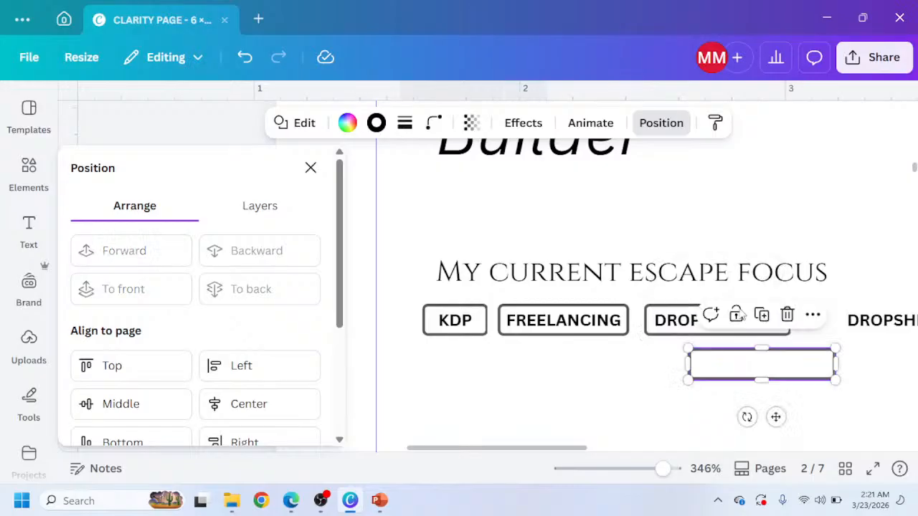
{"action": "left_click_drag", "start_coordinate": [737, 371], "coordinate": [852, 323]}
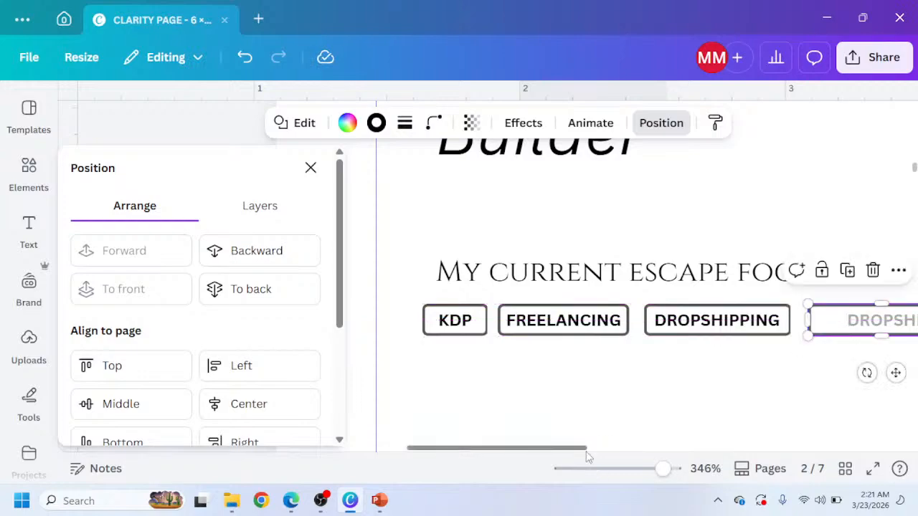
{"action": "left_click_drag", "start_coordinate": [583, 452], "coordinate": [647, 462]}
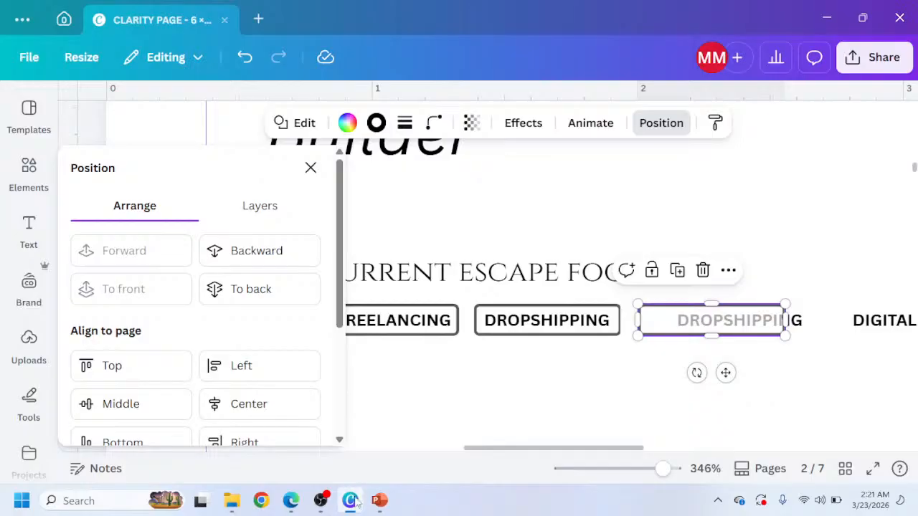
Check the reference design and delete the duplicate second DROPSHIPPING label.
{"action": "left_click", "coordinate": [291, 500]}
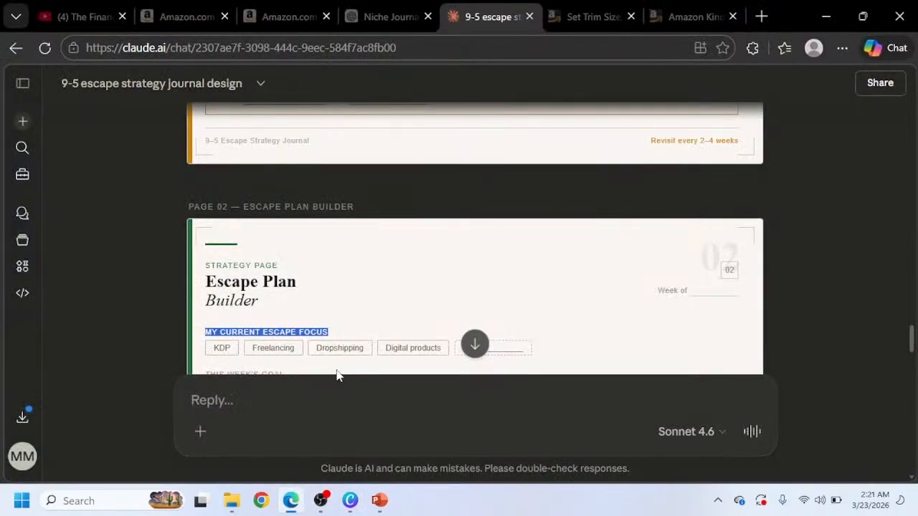
{"action": "left_click", "coordinate": [350, 501]}
{"action": "left_click", "coordinate": [801, 324]}
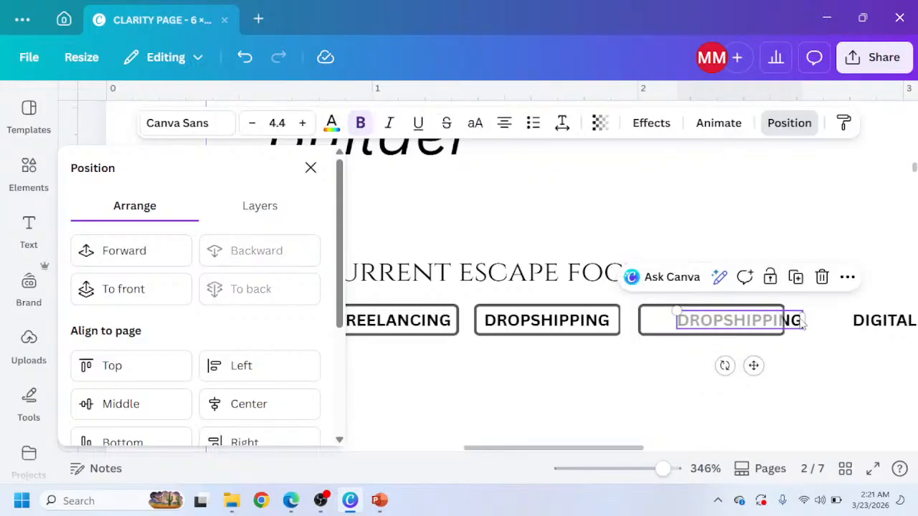
{"action": "key", "text": "Delete"}
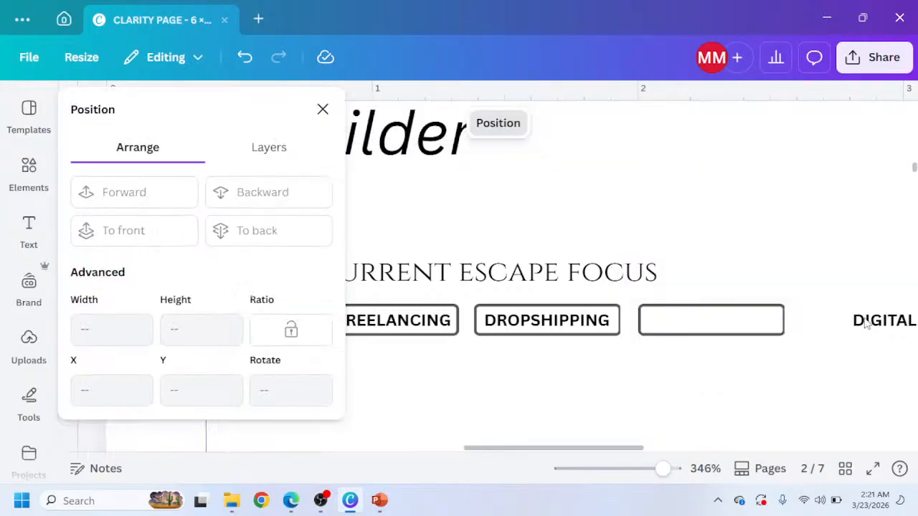
Nudge the DIGITAL PRODUCTS label into the empty box.
{"action": "left_click", "coordinate": [866, 323]}
{"action": "key", "text": "Left"}
{"action": "key", "text": "Left"}
{"action": "key", "text": "Left"}
{"action": "key", "text": "Left"}
{"action": "key", "text": "Left"}
{"action": "key", "text": "Left"}
{"action": "key", "text": "Left"}
{"action": "key", "text": "Left"}
{"action": "key", "text": "Left"}
{"action": "key", "text": "Left"}
{"action": "key", "text": "Left"}
{"action": "key", "text": "Left"}
{"action": "key", "text": "Left"}
{"action": "key", "text": "Left"}
{"action": "key", "text": "Left"}
{"action": "key", "text": "Left"}
{"action": "key", "text": "Left"}
{"action": "key", "text": "Left"}
{"action": "key", "text": "Left"}
{"action": "key", "text": "Left"}
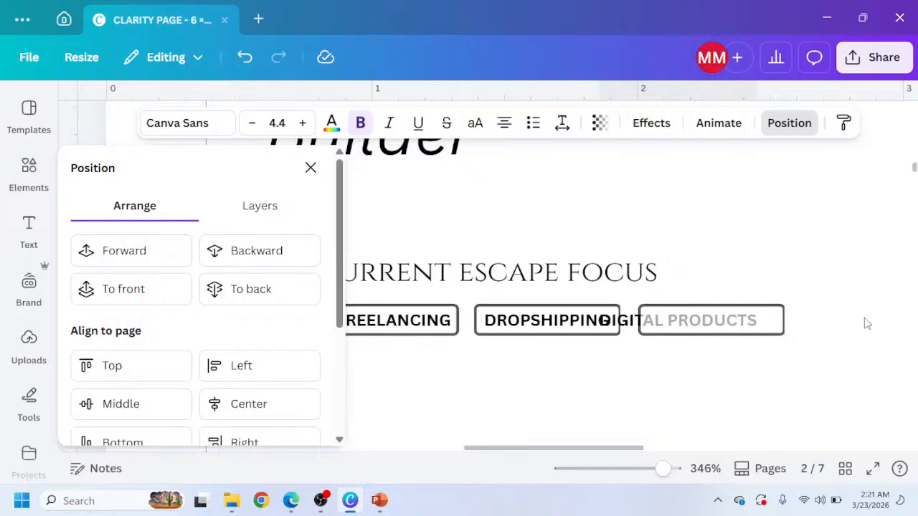
{"action": "key", "text": "Right"}
{"action": "key", "text": "Right"}
{"action": "key", "text": "Right"}
{"action": "key", "text": "Right"}
{"action": "key", "text": "Right"}
{"action": "key", "text": "Right"}
{"action": "key", "text": "Right"}
{"action": "key", "text": "Right"}
{"action": "key", "text": "Right"}
{"action": "key", "text": "Right"}
{"action": "key", "text": "Right"}
{"action": "key", "text": "Right"}
{"action": "key", "text": "Right"}
{"action": "key", "text": "Right"}
{"action": "key", "text": "Right"}
{"action": "key", "text": "Right"}
{"action": "key", "text": "Right"}
{"action": "key", "text": "Right"}
{"action": "key", "text": "Right"}
{"action": "key", "text": "Right"}
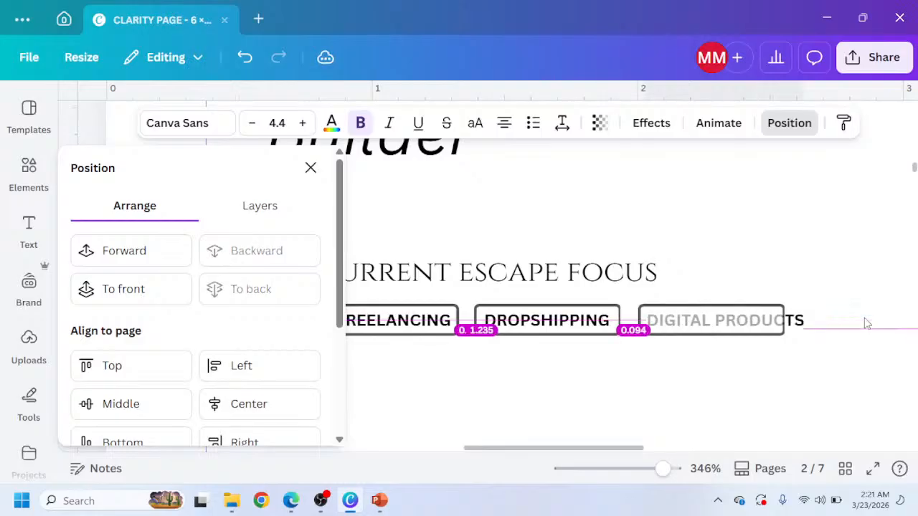
Widen the box to fit DIGITAL PRODUCTS and send it backward.
{"action": "left_click", "coordinate": [662, 337]}
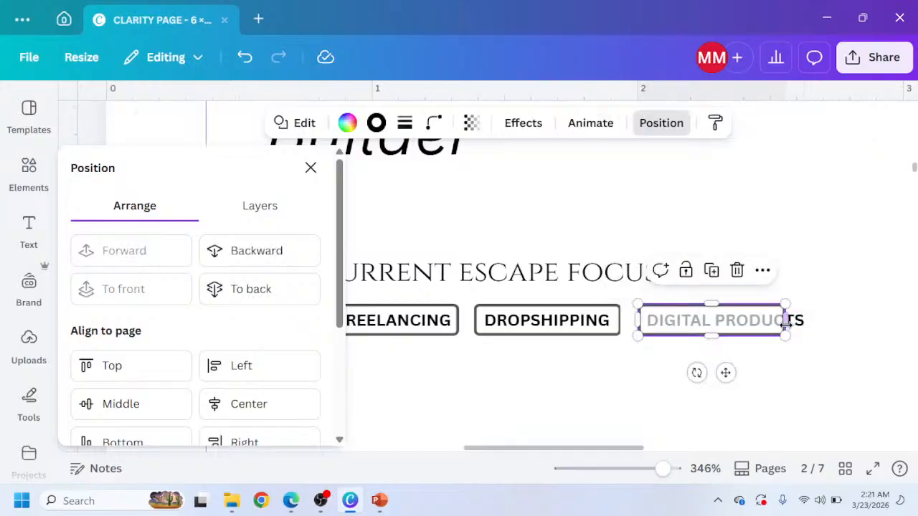
{"action": "left_click_drag", "start_coordinate": [786, 321], "coordinate": [814, 330]}
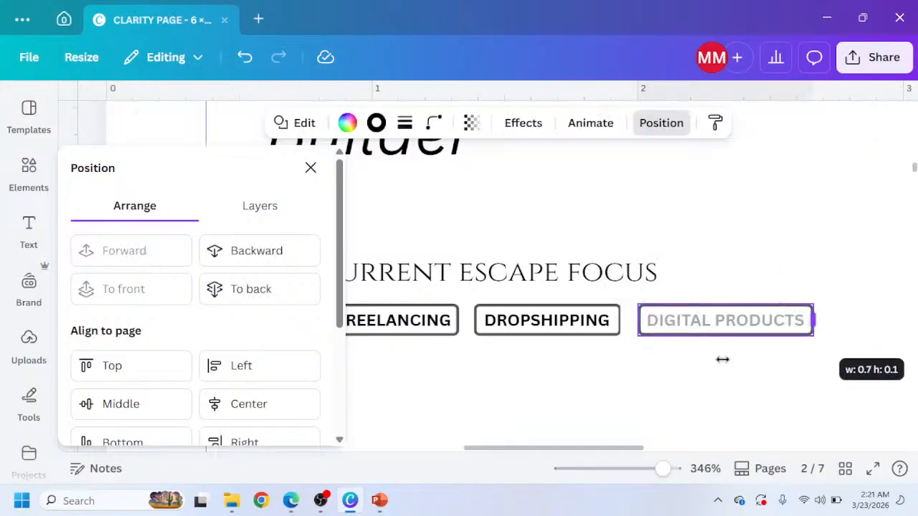
{"action": "left_click", "coordinate": [258, 248]}
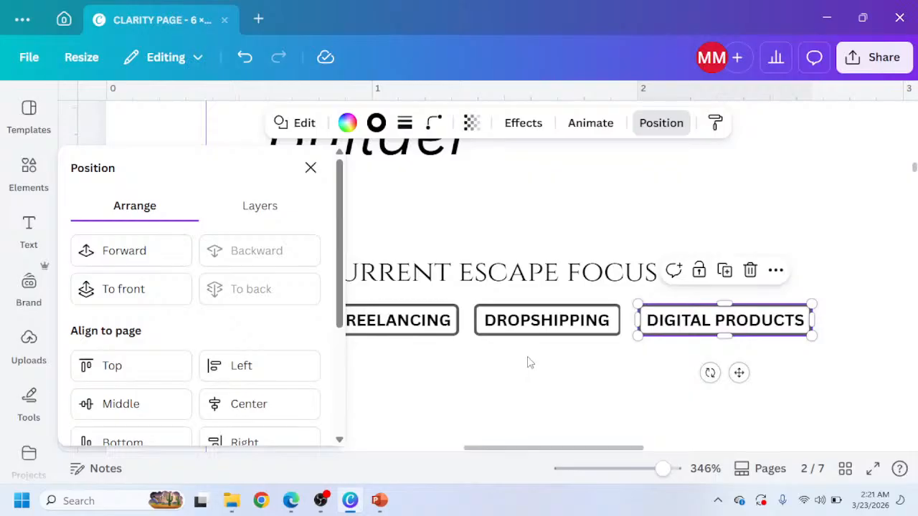
Select the OTHER label with its line and nudge them left toward DIGITAL PRODUCTS.
{"action": "left_click_drag", "start_coordinate": [569, 449], "coordinate": [682, 490]}
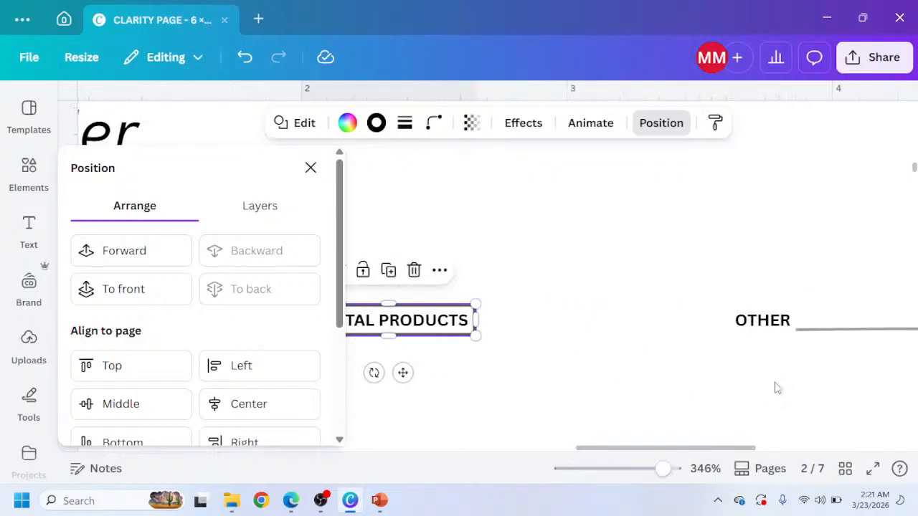
{"action": "left_click", "coordinate": [783, 322]}
{"action": "left_click", "coordinate": [809, 331], "text": "shift"}
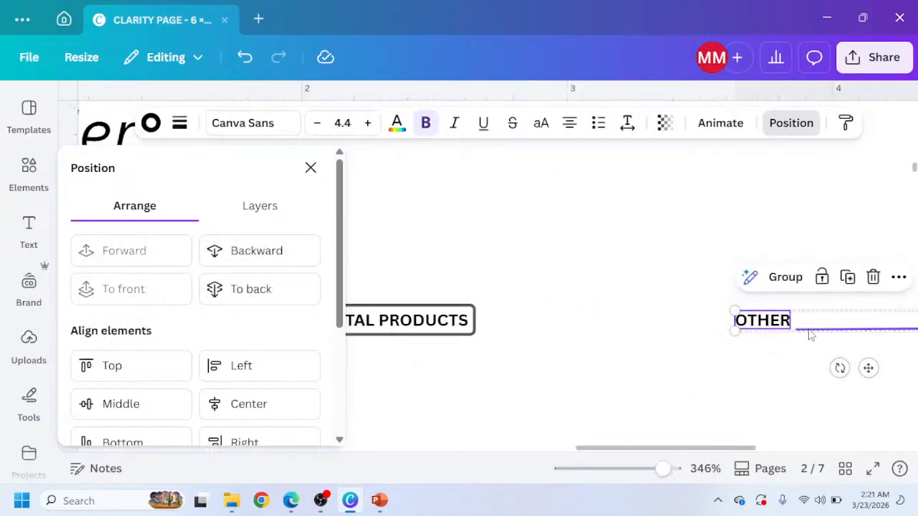
{"action": "key", "text": "shift+Left"}
{"action": "key", "text": "shift+Left"}
{"action": "key", "text": "shift+Left"}
{"action": "key", "text": "shift+Left"}
{"action": "key", "text": "shift+Left"}
{"action": "key", "text": "shift+Left"}
{"action": "key", "text": "shift+Left"}
{"action": "key", "text": "shift+Left"}
{"action": "key", "text": "shift+Left"}
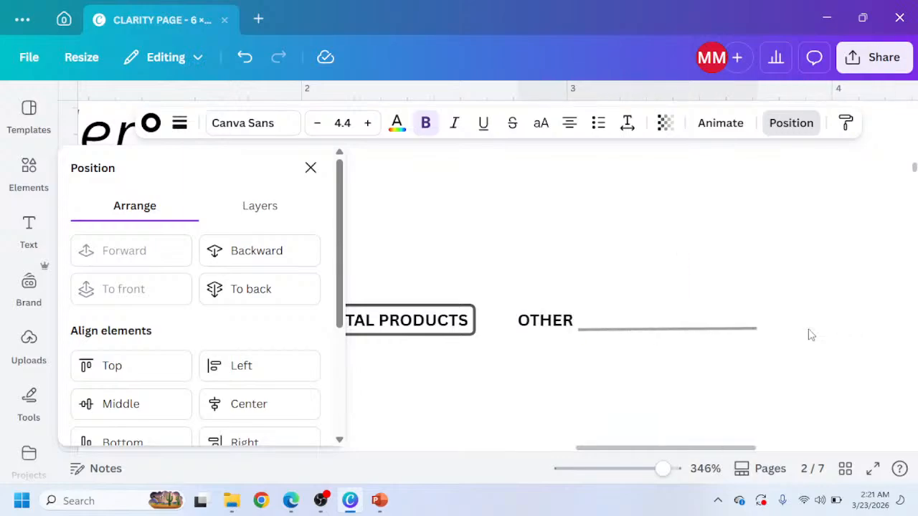
Duplicate the DIGITAL PRODUCTS box and place the copy over the OTHER label.
{"action": "left_click", "coordinate": [469, 337]}
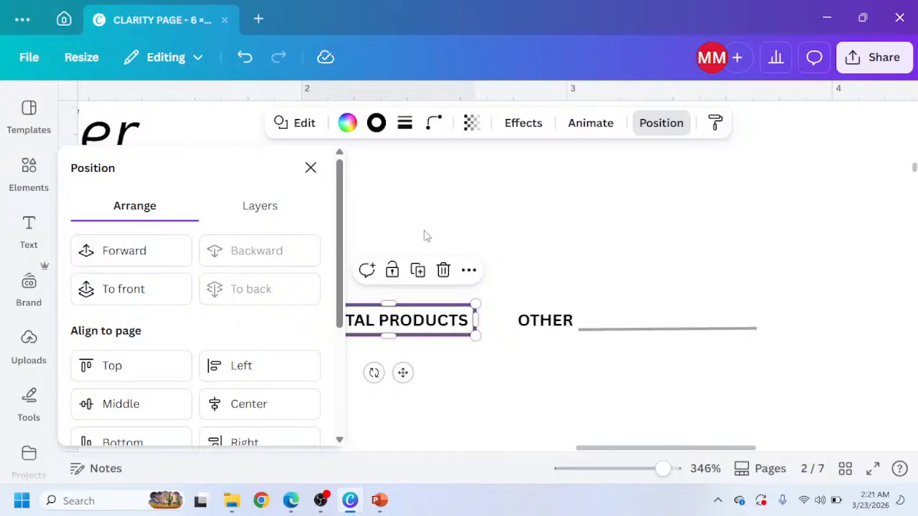
{"action": "left_click", "coordinate": [419, 272]}
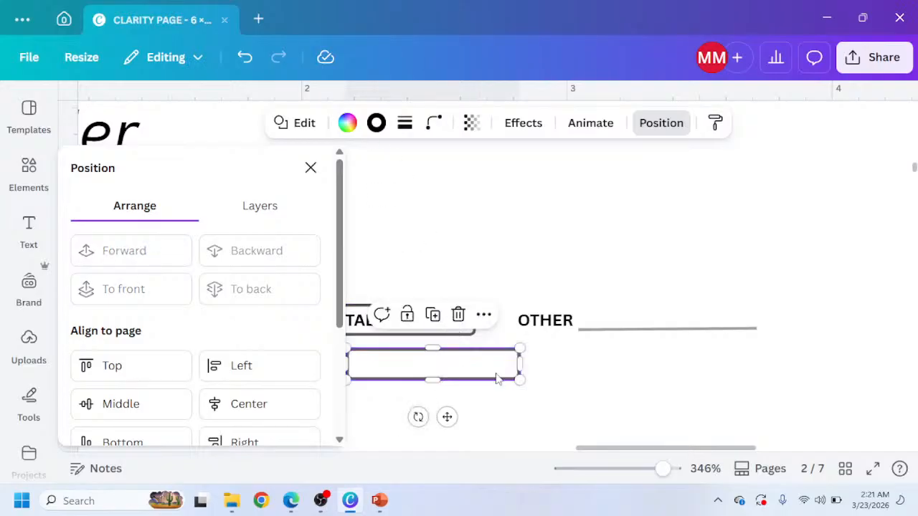
{"action": "left_click_drag", "start_coordinate": [496, 378], "coordinate": [592, 327]}
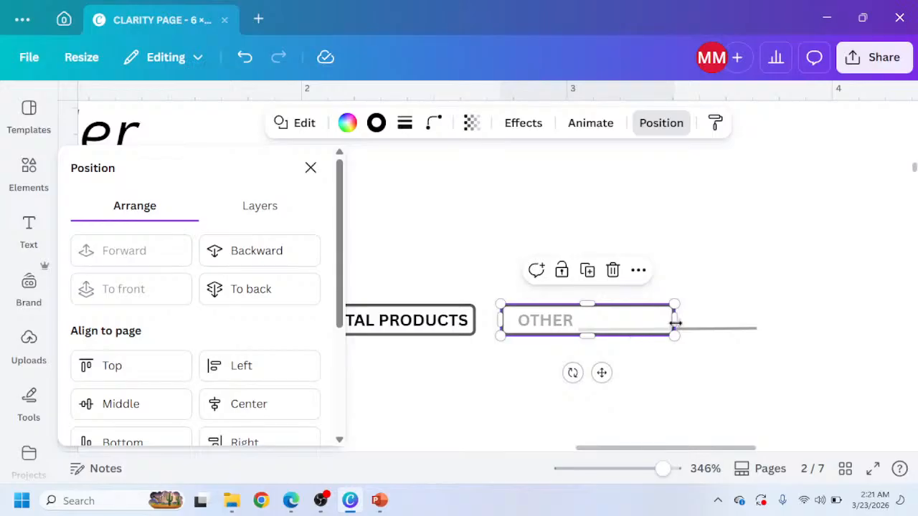
Stretch the OTHER box to cover its line, send it backward, and close the Position panel.
{"action": "left_click_drag", "start_coordinate": [675, 322], "coordinate": [779, 298]}
{"action": "left_click", "coordinate": [256, 260]}
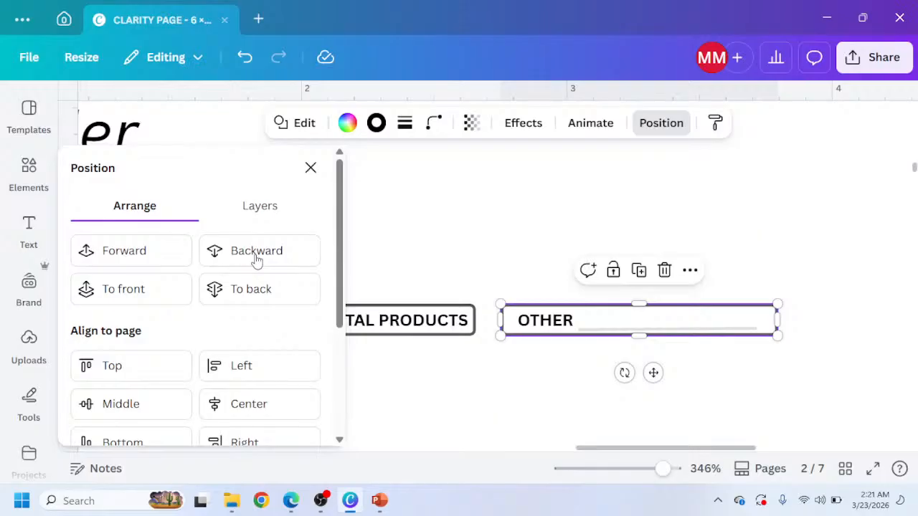
{"action": "left_click", "coordinate": [375, 373]}
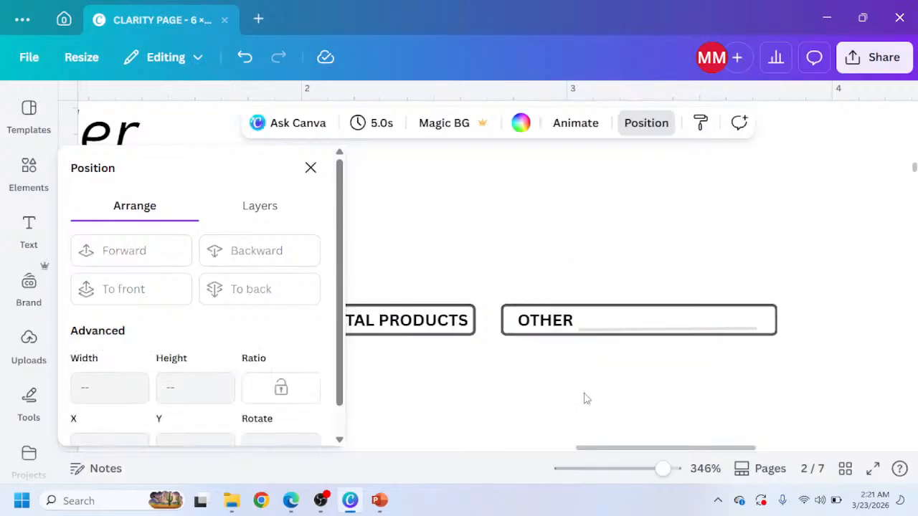
{"action": "left_click", "coordinate": [311, 167]}
Nudge the MY CURRENT ESCAPE FOCUS heading left to align with the boxes.
{"action": "scroll", "coordinate": [323, 274], "scroll_direction": "right", "scroll_amount": 4}
{"action": "scroll", "coordinate": [324, 311], "scroll_direction": "down", "scroll_amount": 2}
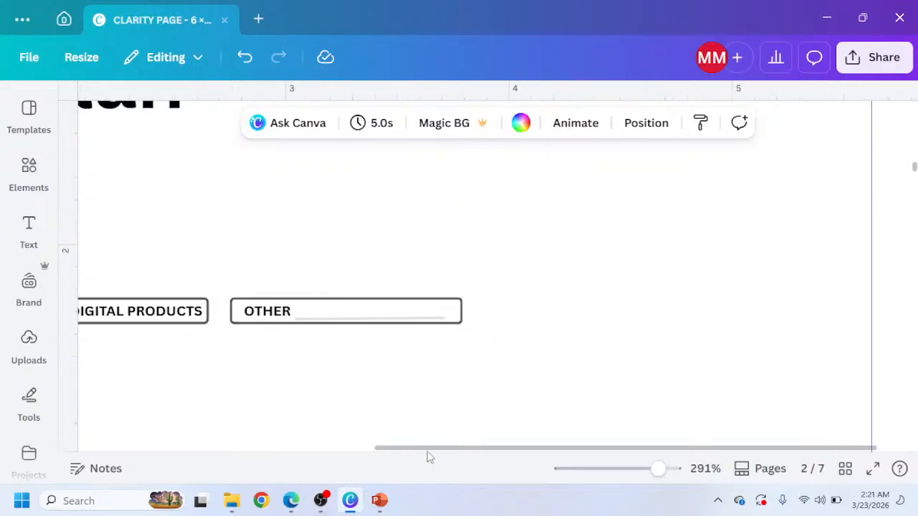
{"action": "left_click_drag", "start_coordinate": [429, 456], "coordinate": [137, 436]}
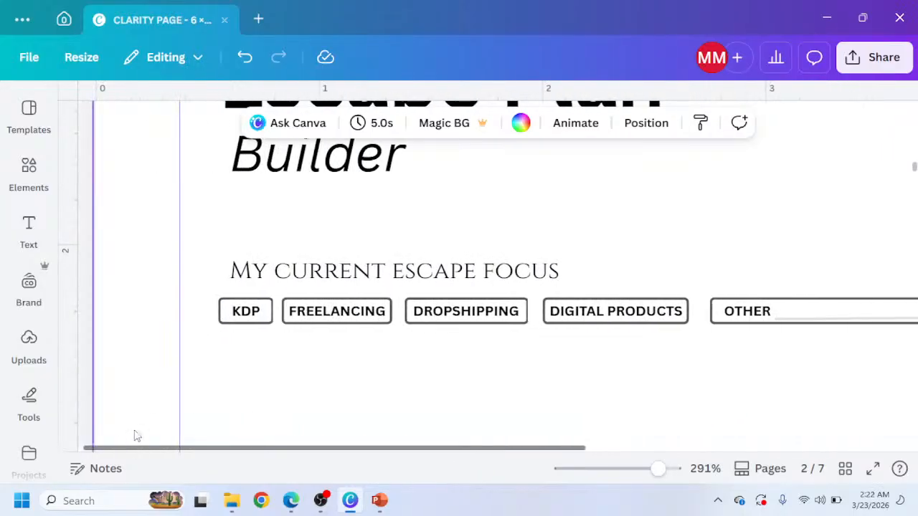
{"action": "left_click", "coordinate": [263, 271]}
{"action": "left_click_drag", "start_coordinate": [263, 271], "coordinate": [252, 272]}
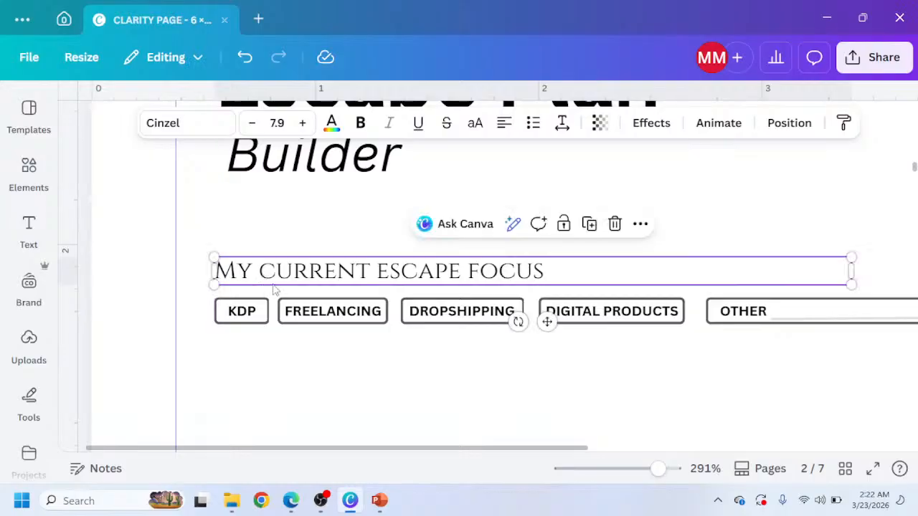
Compare the escape focus row with the reference design and scroll through the document.
{"action": "left_click", "coordinate": [290, 501]}
{"action": "scroll", "coordinate": [332, 324], "scroll_direction": "down", "scroll_amount": 2}
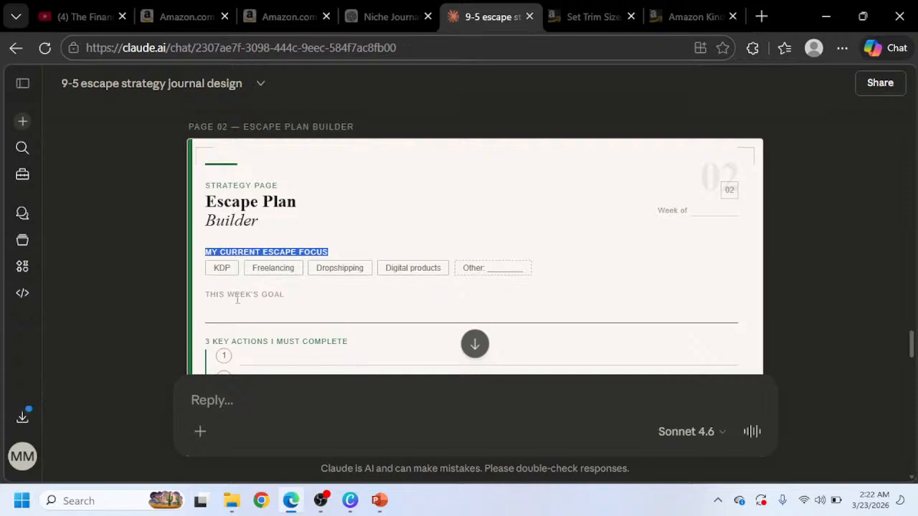
{"action": "left_click", "coordinate": [350, 500]}
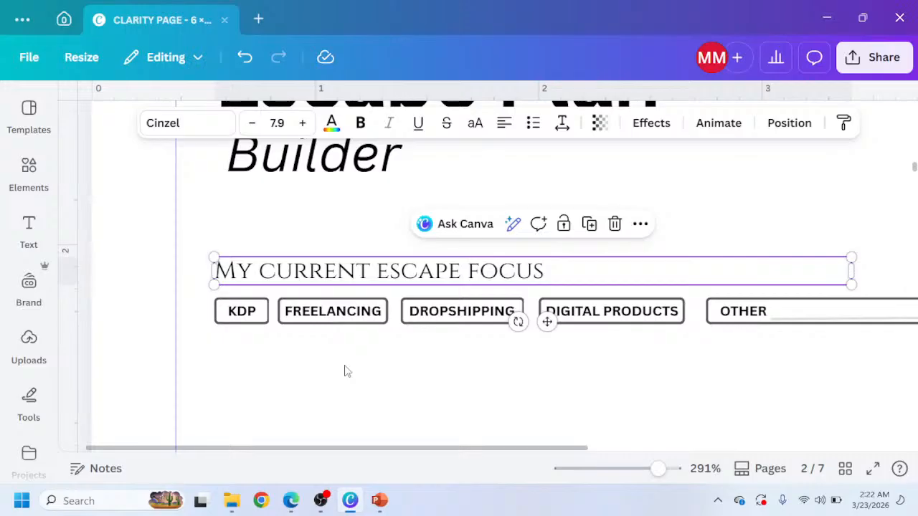
{"action": "scroll", "coordinate": [348, 368], "scroll_direction": "up", "scroll_amount": 2}
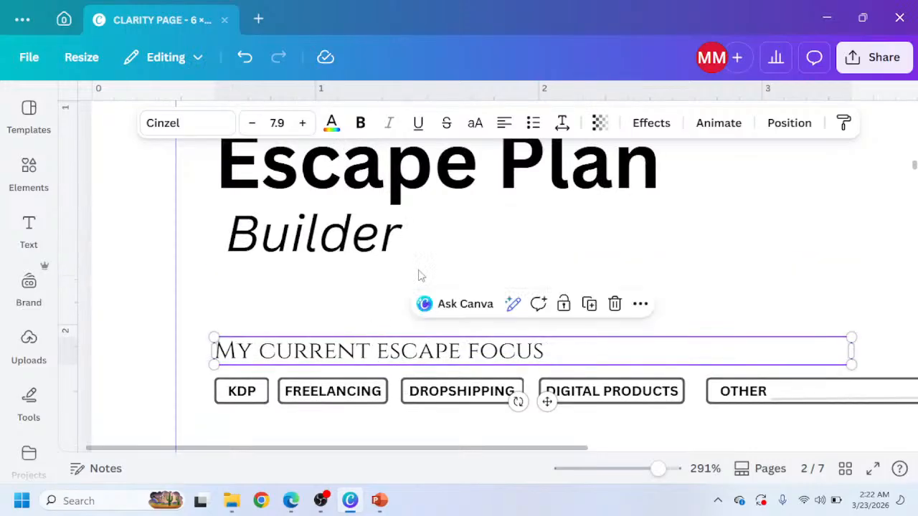
{"action": "scroll", "coordinate": [418, 274], "scroll_direction": "down", "scroll_amount": 2, "text": "ctrl"}
{"action": "scroll", "coordinate": [420, 273], "scroll_direction": "up", "scroll_amount": 8}
{"action": "scroll", "coordinate": [347, 215], "scroll_direction": "up", "scroll_amount": 10}
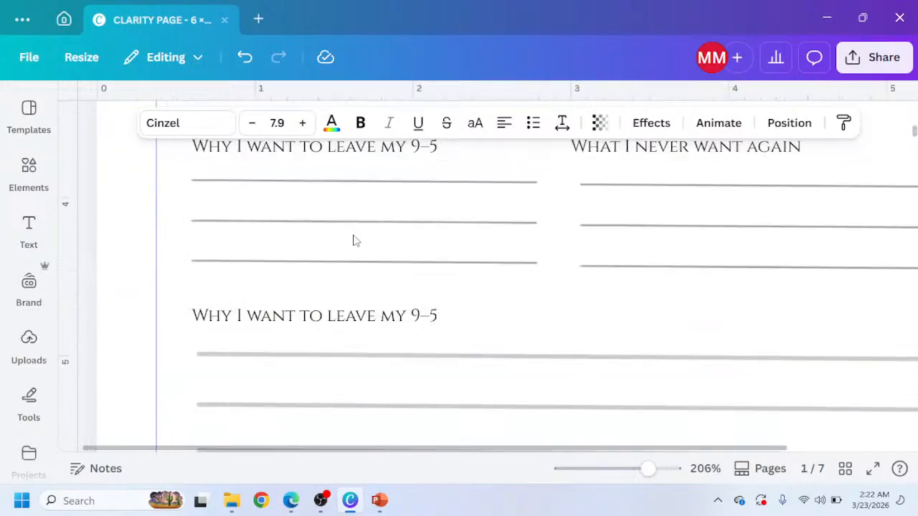
Duplicate the MY CURRENT ESCAPE FOCUS heading and move the copy below the escape focus boxes.
{"action": "scroll", "coordinate": [344, 258], "scroll_direction": "down", "scroll_amount": 4}
{"action": "scroll", "coordinate": [338, 304], "scroll_direction": "down", "scroll_amount": 10}
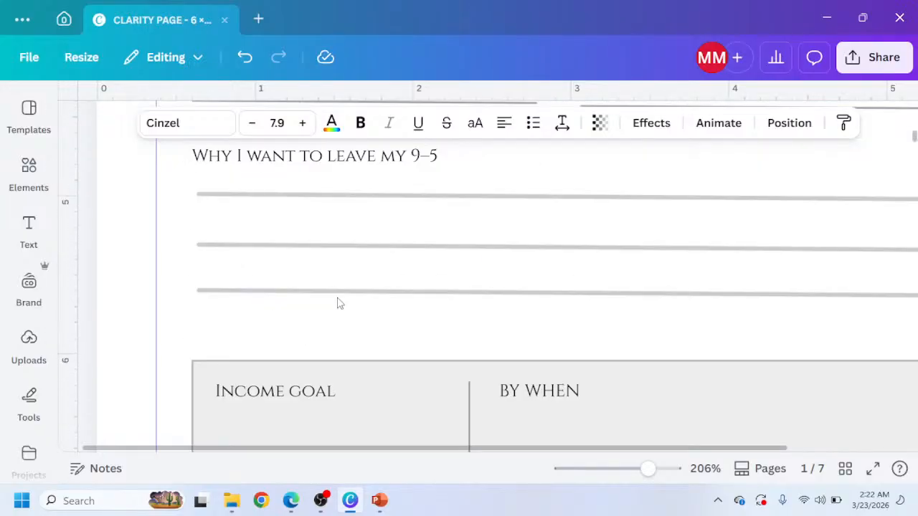
{"action": "scroll", "coordinate": [287, 351], "scroll_direction": "down", "scroll_amount": 2}
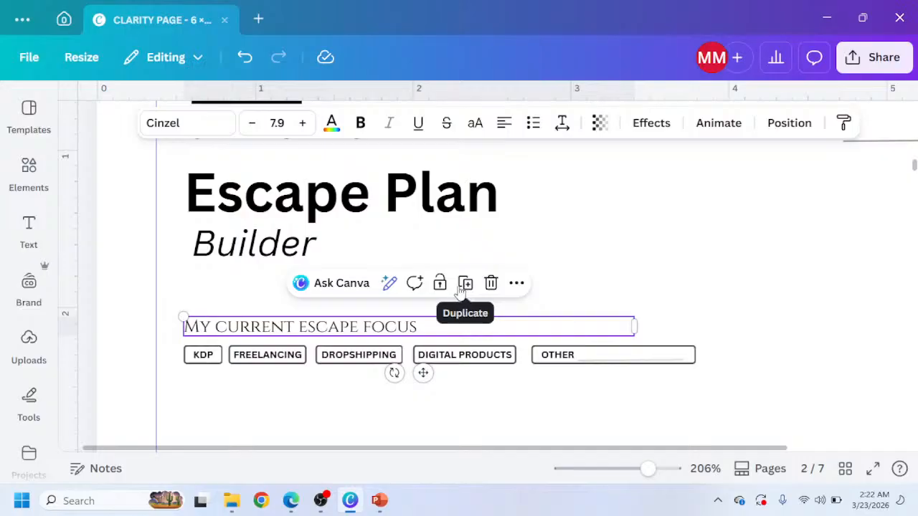
{"action": "left_click", "coordinate": [462, 287]}
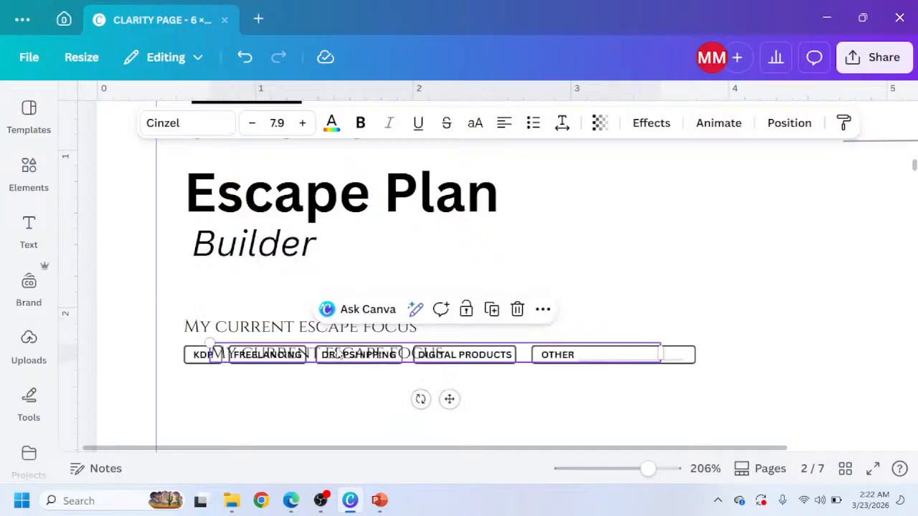
{"action": "left_click_drag", "start_coordinate": [448, 399], "coordinate": [425, 448]}
Copy the THIS WEEK'S GOAL label from the reference design and paste it as the duplicate heading's text.
{"action": "left_click", "coordinate": [290, 501]}
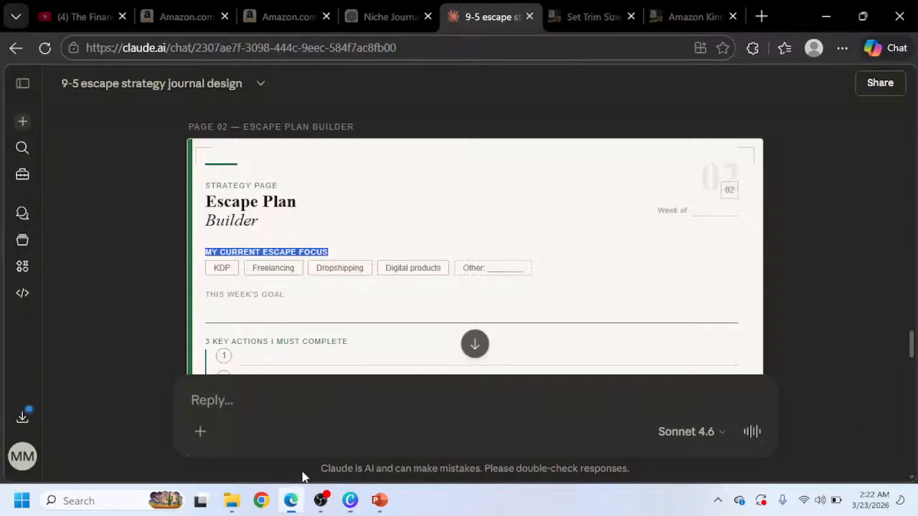
{"action": "left_click_drag", "start_coordinate": [286, 305], "coordinate": [210, 288]}
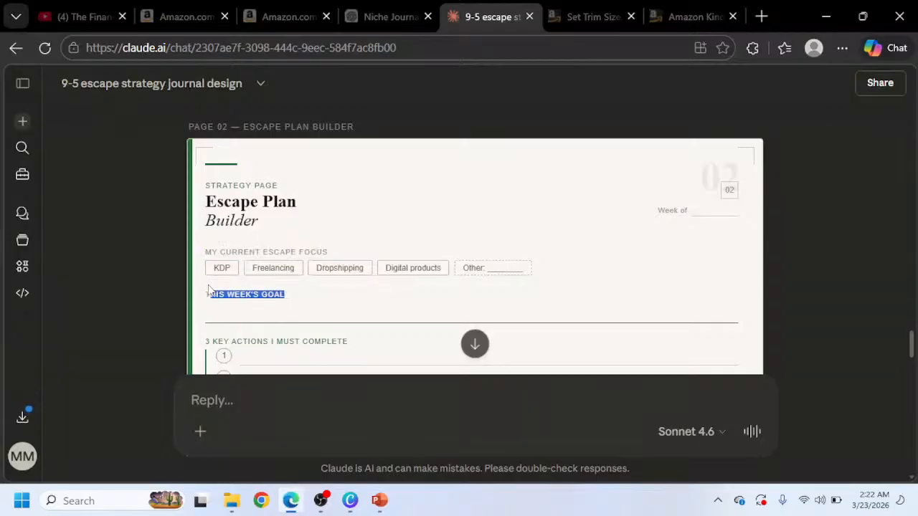
{"action": "left_click", "coordinate": [380, 500]}
{"action": "left_click", "coordinate": [350, 502]}
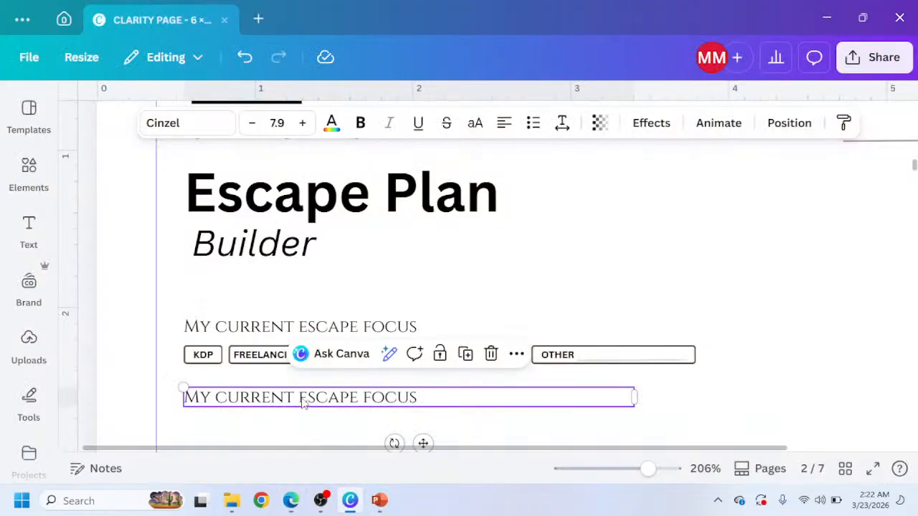
{"action": "double_click", "coordinate": [301, 402]}
{"action": "type", "text": "This week's goal"}
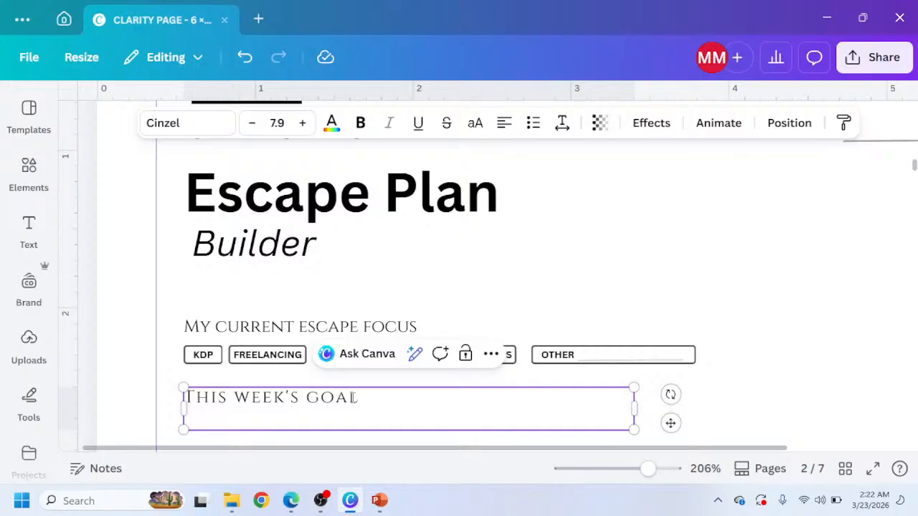
{"action": "key", "text": "BackSpace"}
Copy the three writing lines from page 1, paste them under THIS WEEK'S GOAL, and delete the third line.
{"action": "scroll", "coordinate": [357, 380], "scroll_direction": "down", "scroll_amount": 1}
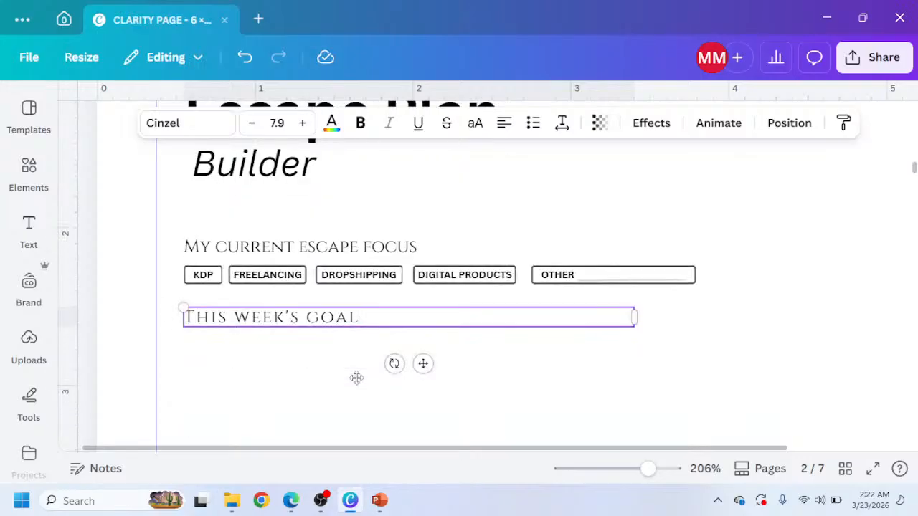
{"action": "scroll", "coordinate": [359, 387], "scroll_direction": "down", "scroll_amount": 3}
{"action": "scroll", "coordinate": [365, 401], "scroll_direction": "up", "scroll_amount": 8}
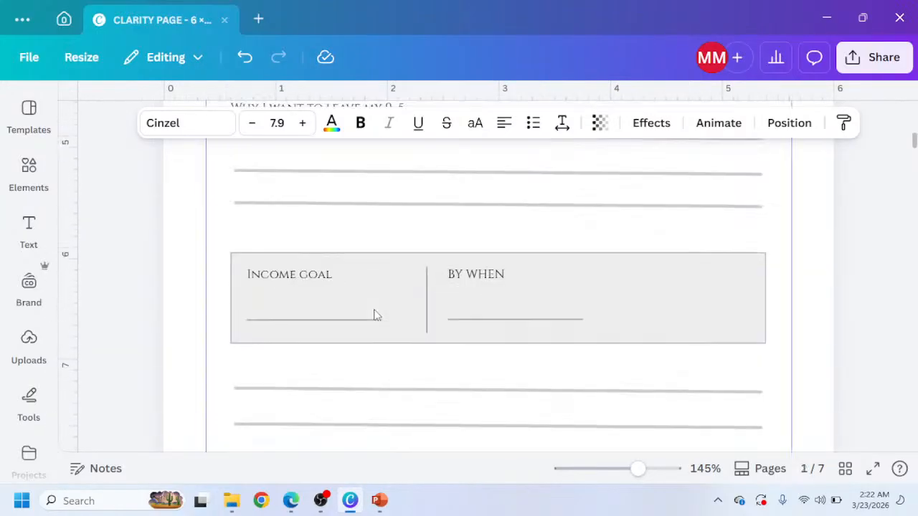
{"action": "left_click_drag", "start_coordinate": [215, 184], "coordinate": [303, 271]}
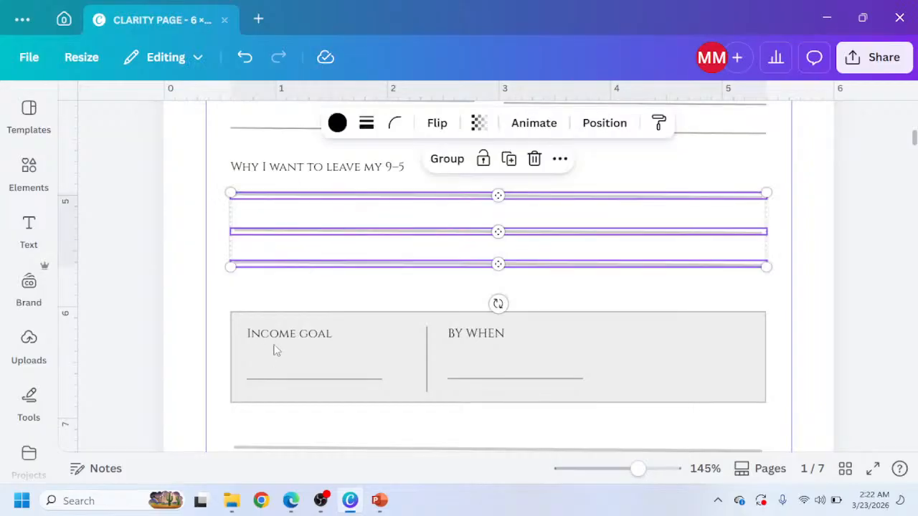
{"action": "scroll", "coordinate": [280, 358], "scroll_direction": "down", "scroll_amount": 10}
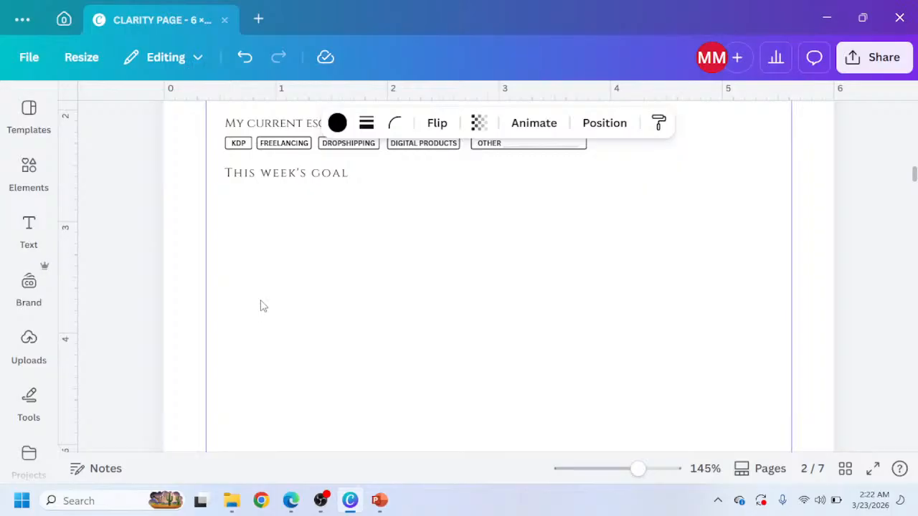
{"action": "left_click", "coordinate": [273, 210]}
{"action": "key", "text": "ctrl+v"}
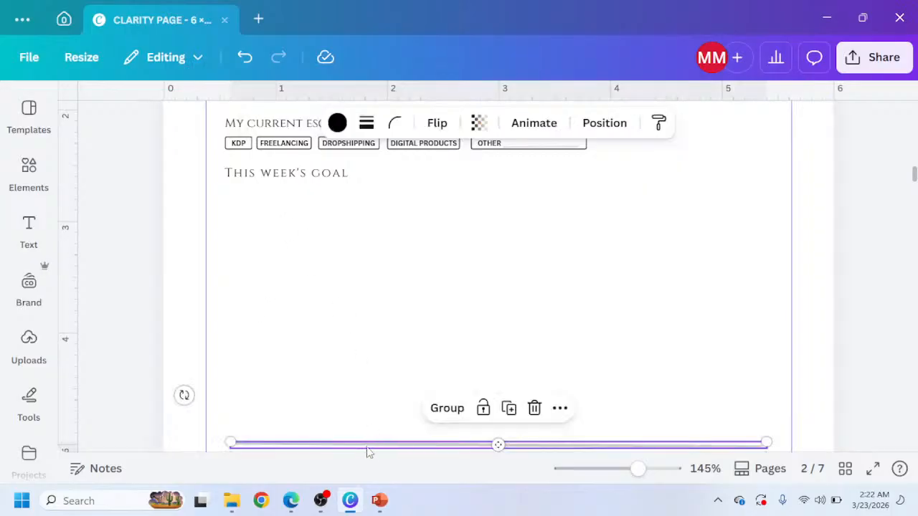
{"action": "left_click_drag", "start_coordinate": [367, 452], "coordinate": [360, 204]}
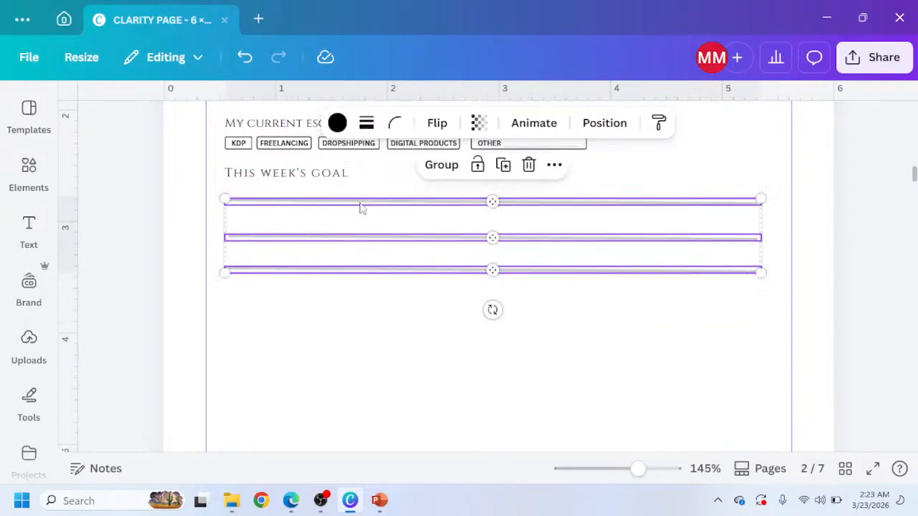
{"action": "left_click", "coordinate": [420, 307]}
{"action": "left_click", "coordinate": [441, 270]}
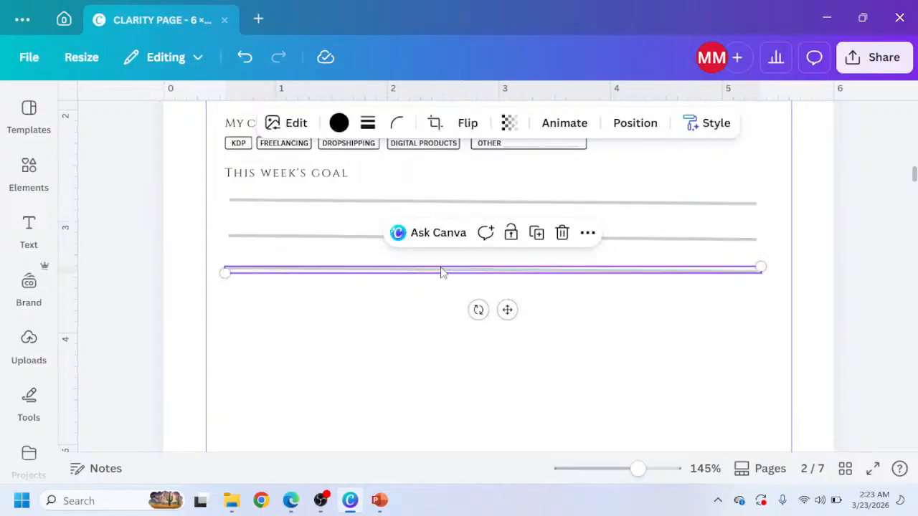
{"action": "key", "text": "Delete"}
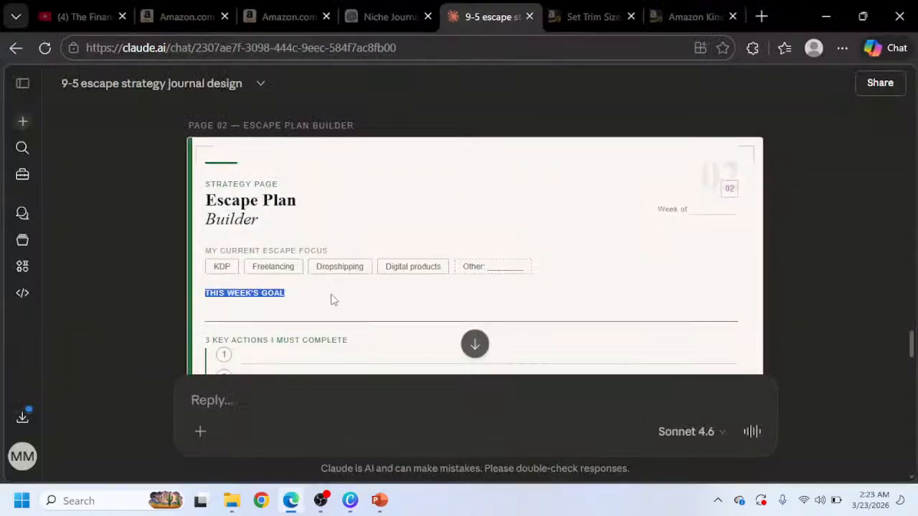
Duplicate the THIS WEEK'S GOAL heading and place the copy below the two writing lines.
{"action": "scroll", "coordinate": [302, 256], "scroll_direction": "down", "scroll_amount": 1}
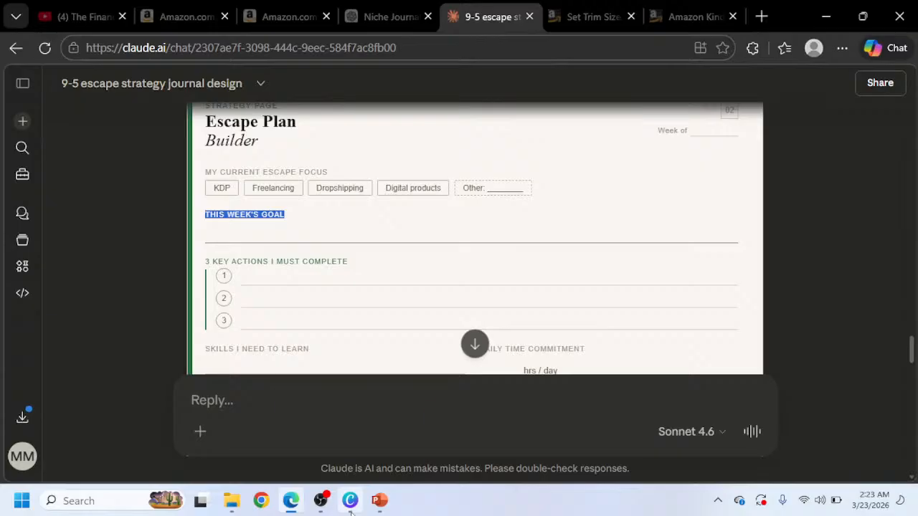
{"action": "mouse_move", "coordinate": [359, 512]}
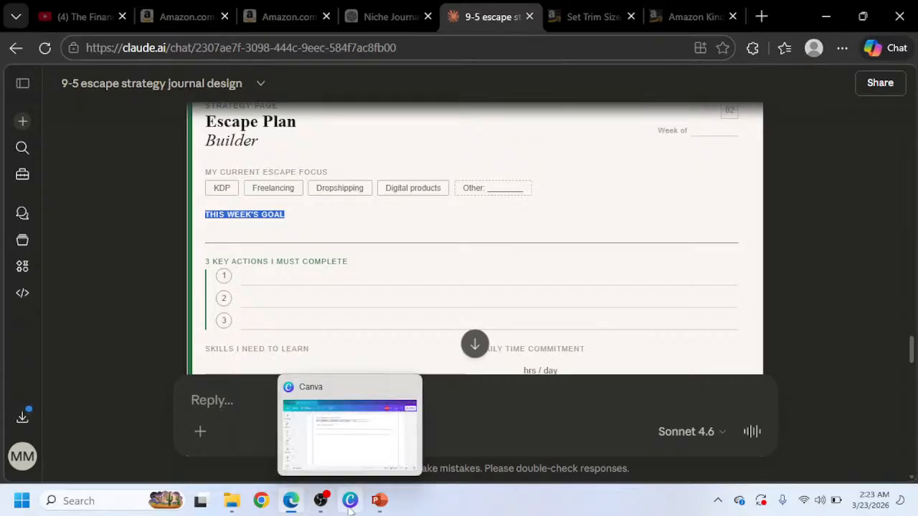
{"action": "left_click", "coordinate": [350, 506]}
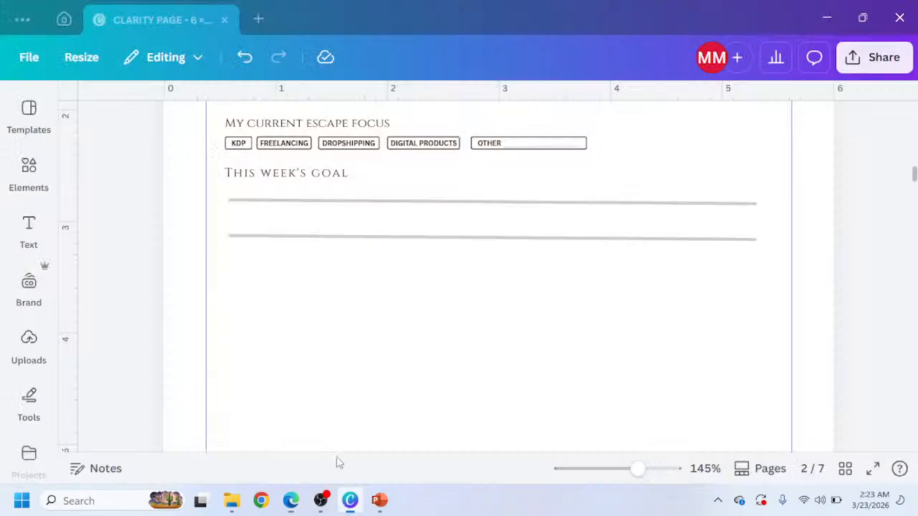
{"action": "left_click", "coordinate": [310, 175]}
{"action": "key", "text": "ctrl+d"}
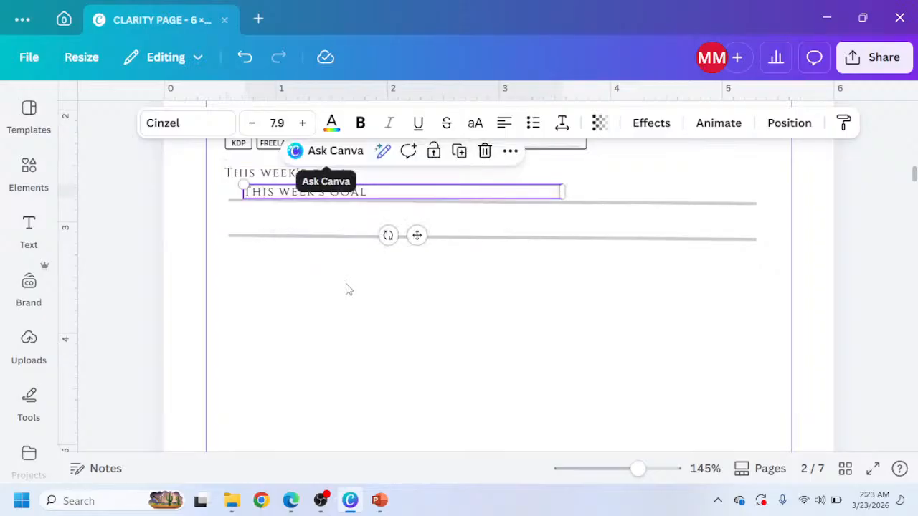
{"action": "left_click_drag", "start_coordinate": [411, 246], "coordinate": [403, 321]}
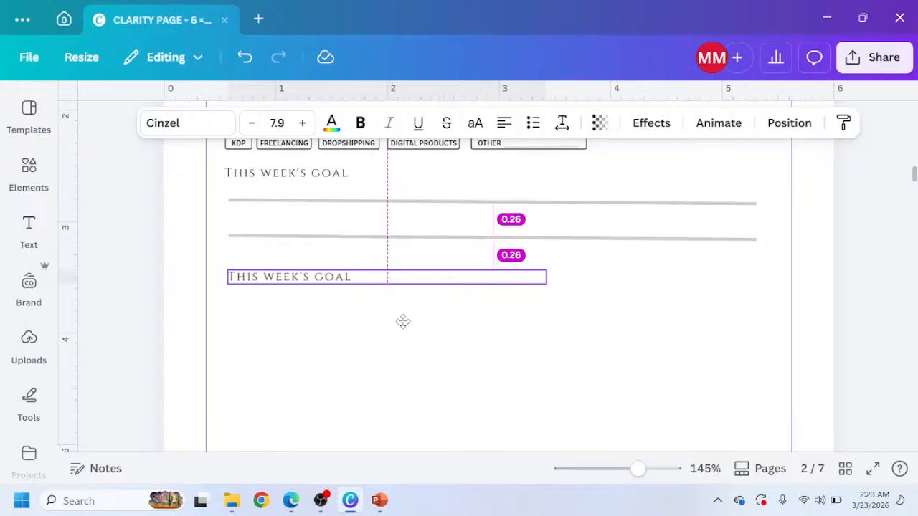
{"action": "left_click_drag", "start_coordinate": [403, 321], "coordinate": [402, 311]}
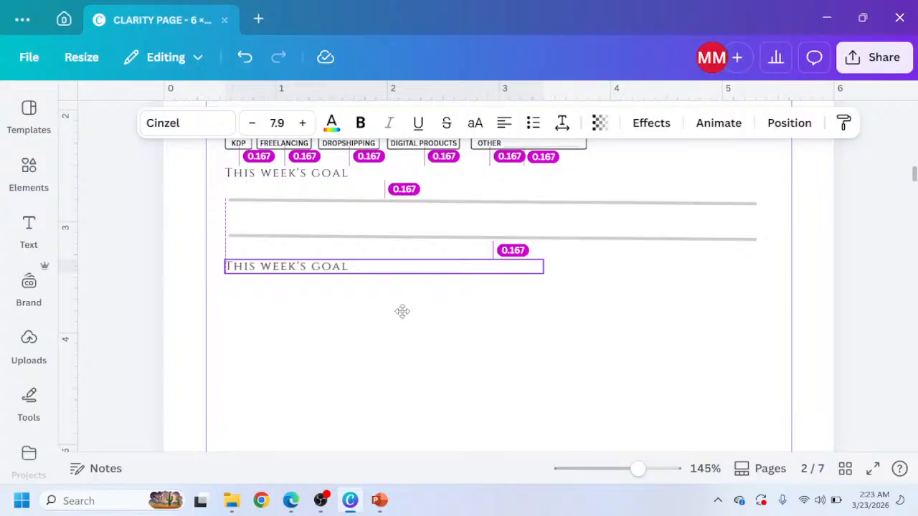
{"action": "left_click_drag", "start_coordinate": [402, 311], "coordinate": [400, 312]}
Copy 3 KEY ACTIONS I MUST COMPLETE from the reference and paste it as the new heading's text.
{"action": "left_click", "coordinate": [290, 501]}
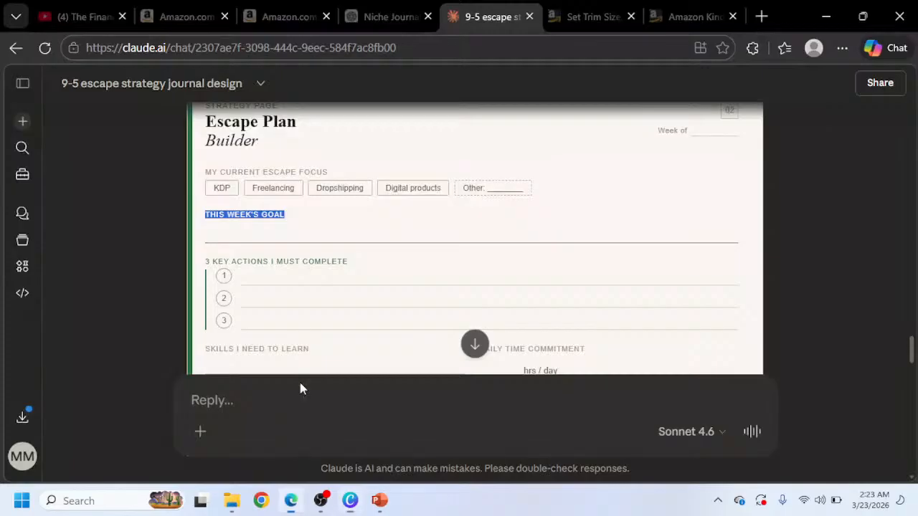
{"action": "left_click_drag", "start_coordinate": [350, 262], "coordinate": [202, 251]}
{"action": "key", "text": "ctrl+c"}
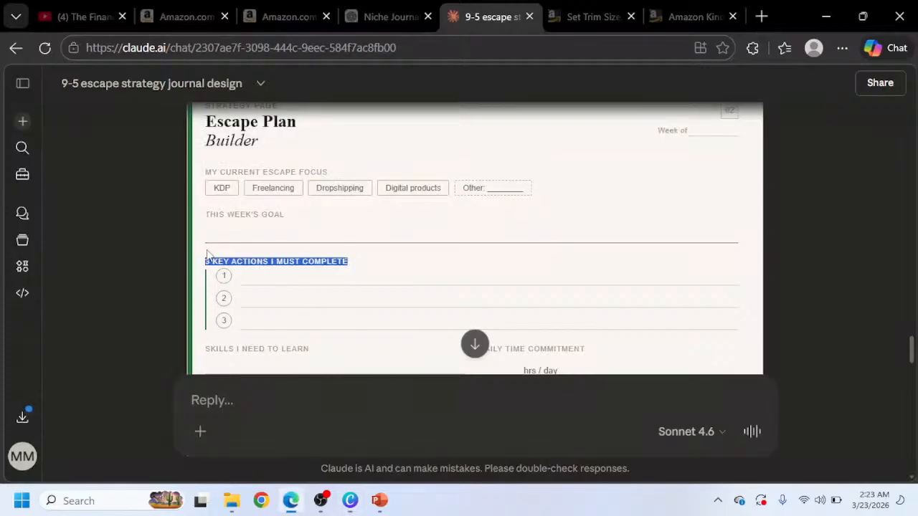
{"action": "left_click", "coordinate": [350, 501]}
{"action": "double_click", "coordinate": [310, 269]}
{"action": "key", "text": "ctrl+v"}
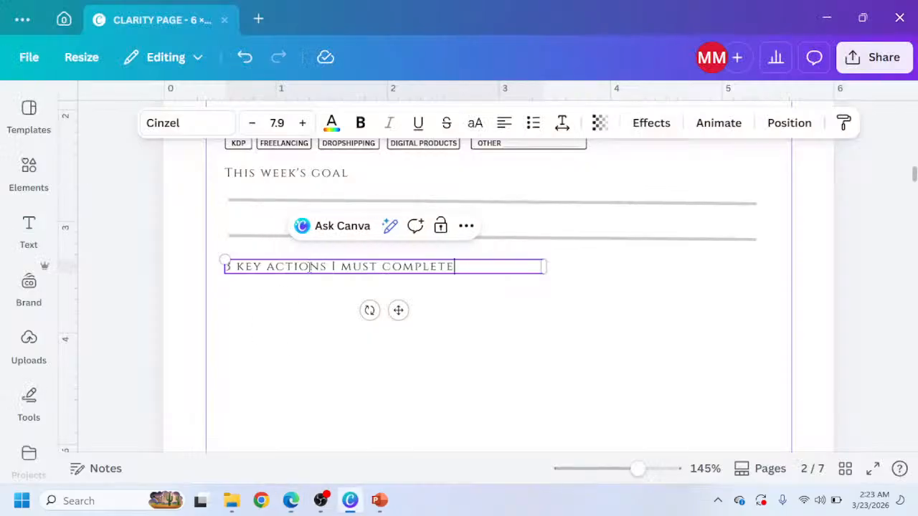
Copy the vertical divider from the Income goal box on page 1 and place it beside the key actions area.
{"action": "scroll", "coordinate": [301, 287], "scroll_direction": "up", "scroll_amount": 10}
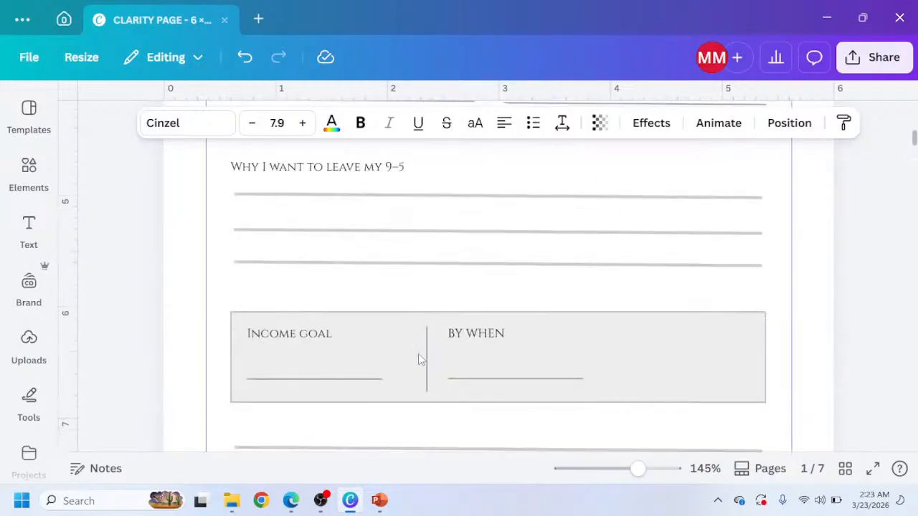
{"action": "left_click", "coordinate": [426, 361]}
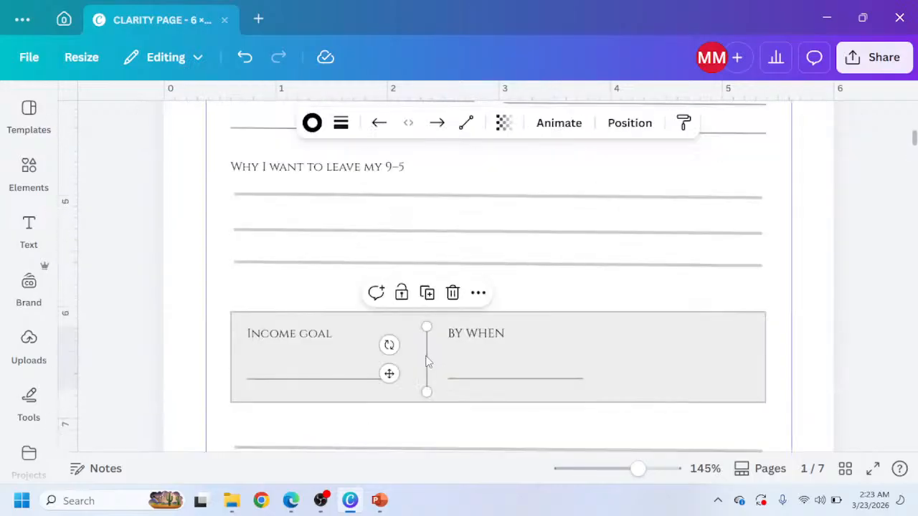
{"action": "scroll", "coordinate": [426, 361], "scroll_direction": "down", "scroll_amount": 10}
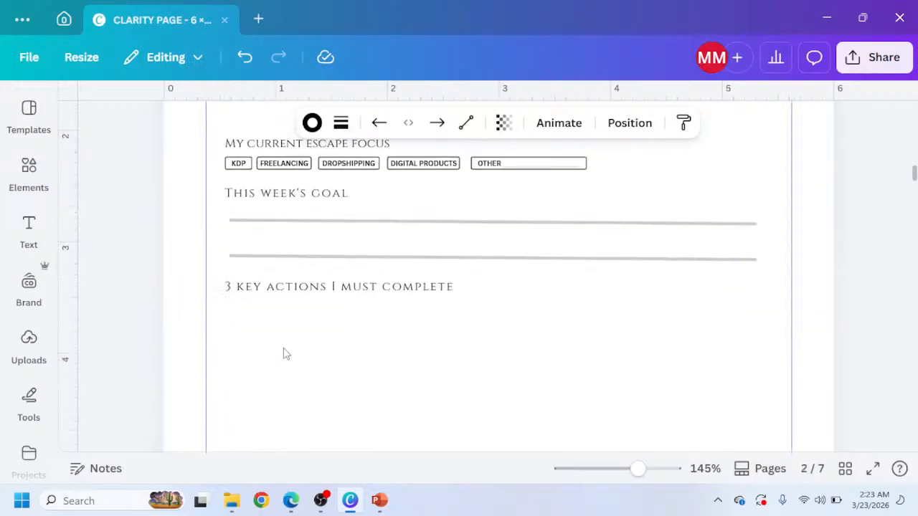
{"action": "left_click", "coordinate": [261, 310]}
{"action": "key", "text": "ctrl+v"}
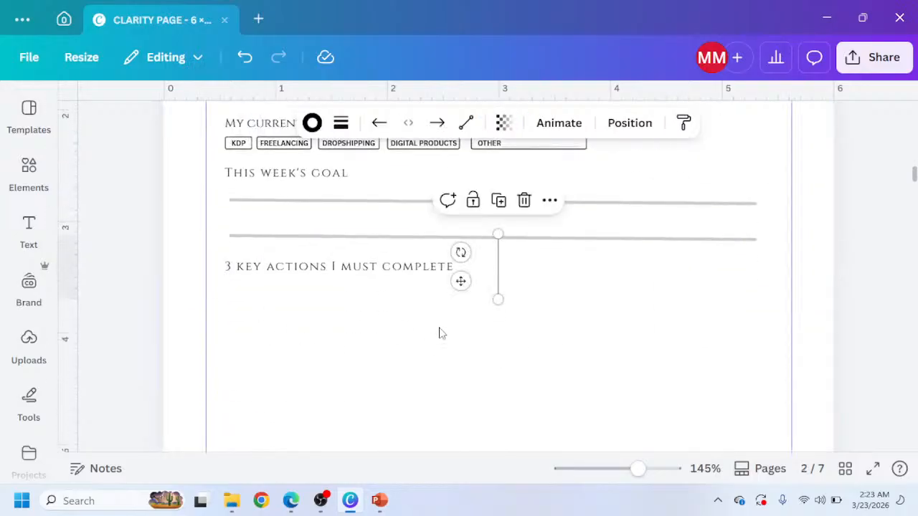
{"action": "left_click_drag", "start_coordinate": [460, 281], "coordinate": [190, 328]}
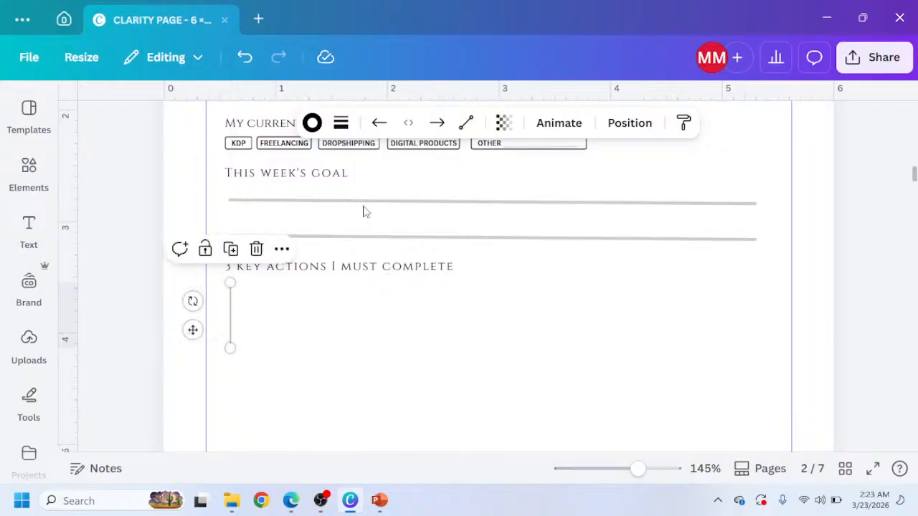
Set the vertical line's stroke weight to 2 and its transparency to 98.
{"action": "left_click", "coordinate": [341, 123]}
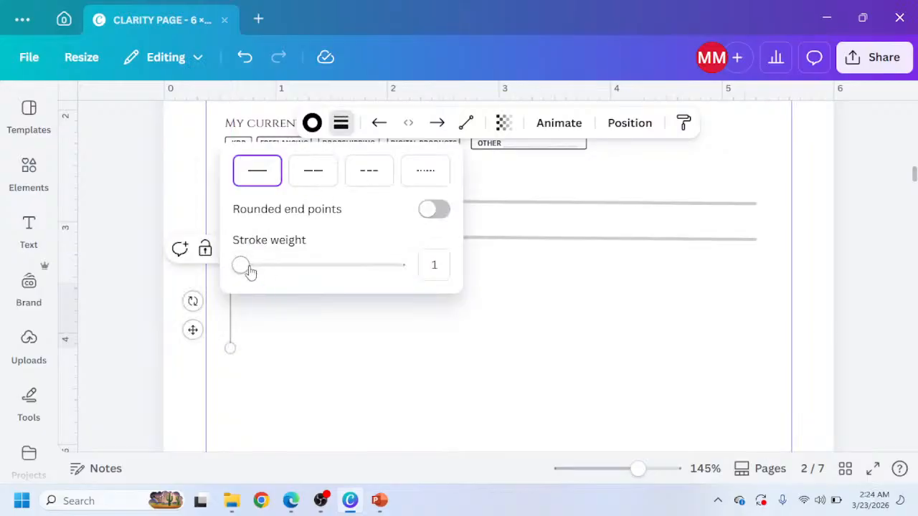
{"action": "left_click_drag", "start_coordinate": [250, 271], "coordinate": [243, 270]}
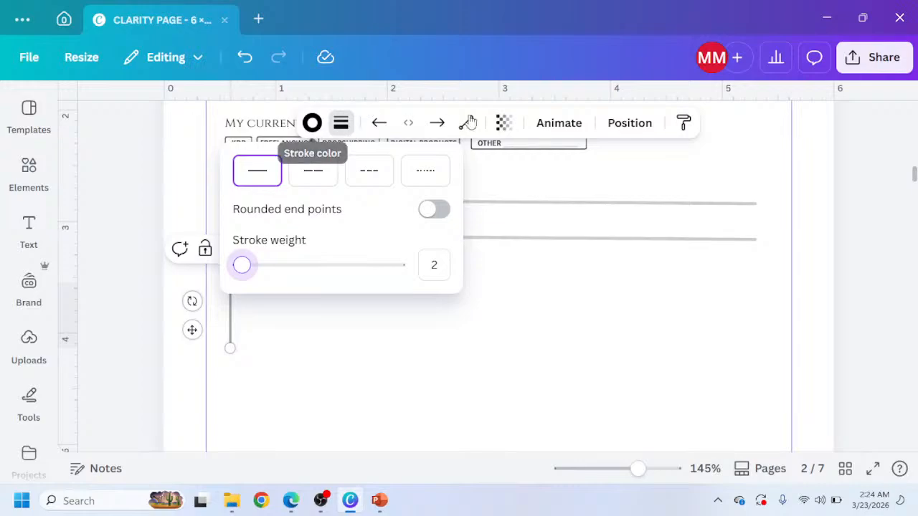
{"action": "left_click", "coordinate": [502, 123]}
{"action": "left_click_drag", "start_coordinate": [499, 192], "coordinate": [543, 195]}
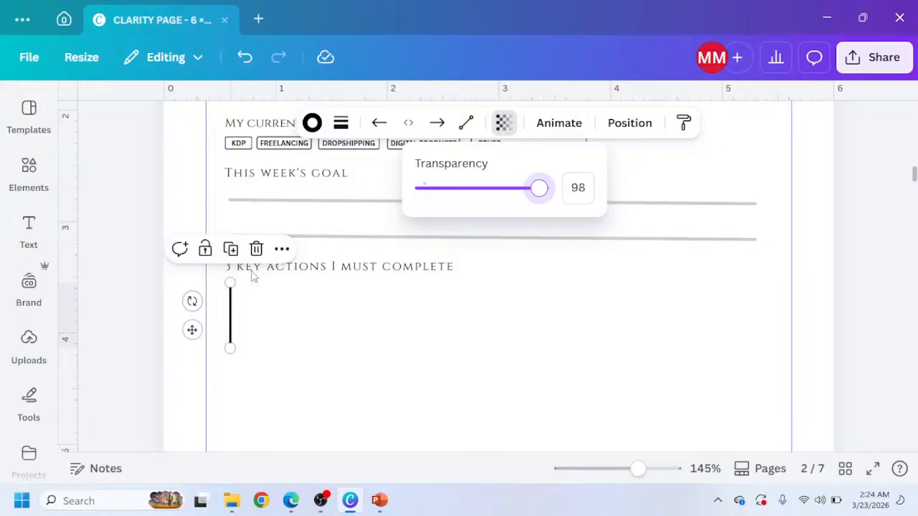
Check the reference's key actions section, then search elements for 1 IN A CIRCLE and insert the outlined number 1 circle graphic.
{"action": "left_click", "coordinate": [291, 500]}
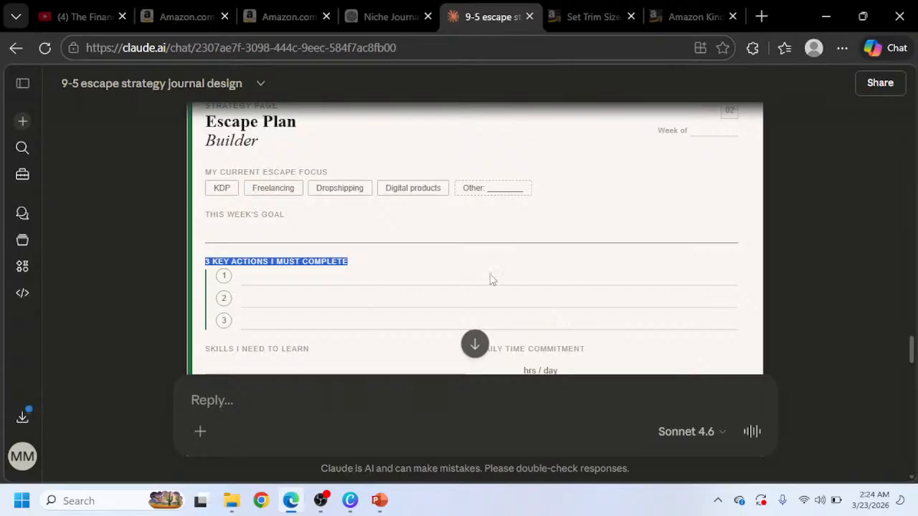
{"action": "left_click", "coordinate": [350, 500]}
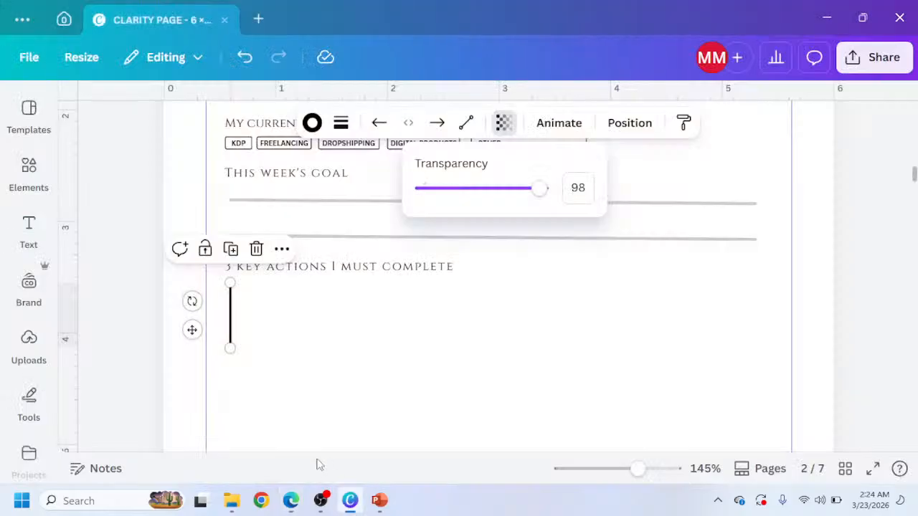
{"action": "left_click", "coordinate": [28, 170]}
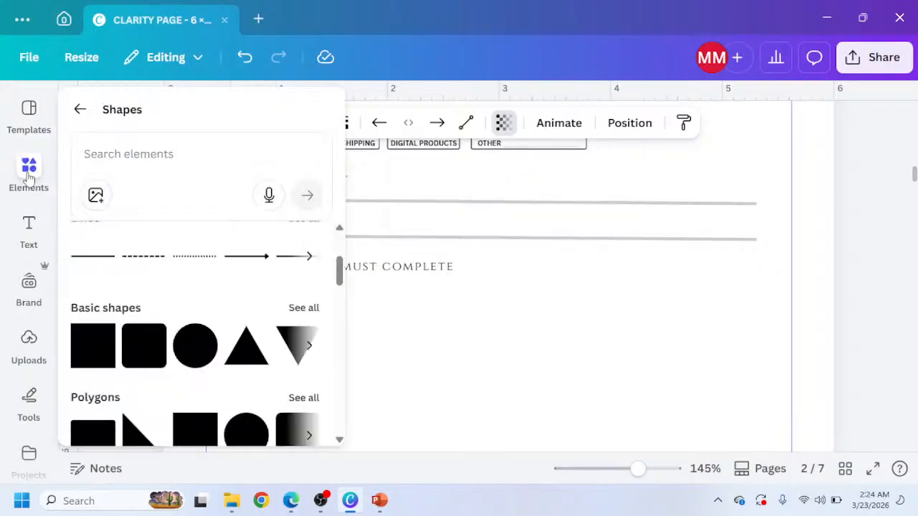
{"action": "left_click", "coordinate": [81, 104]}
{"action": "left_click", "coordinate": [100, 117]}
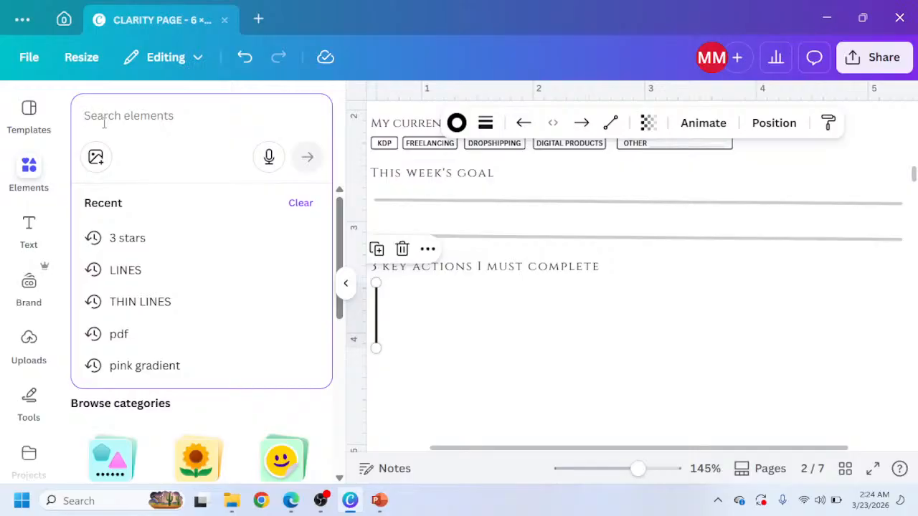
{"action": "type", "text": "1 IN"}
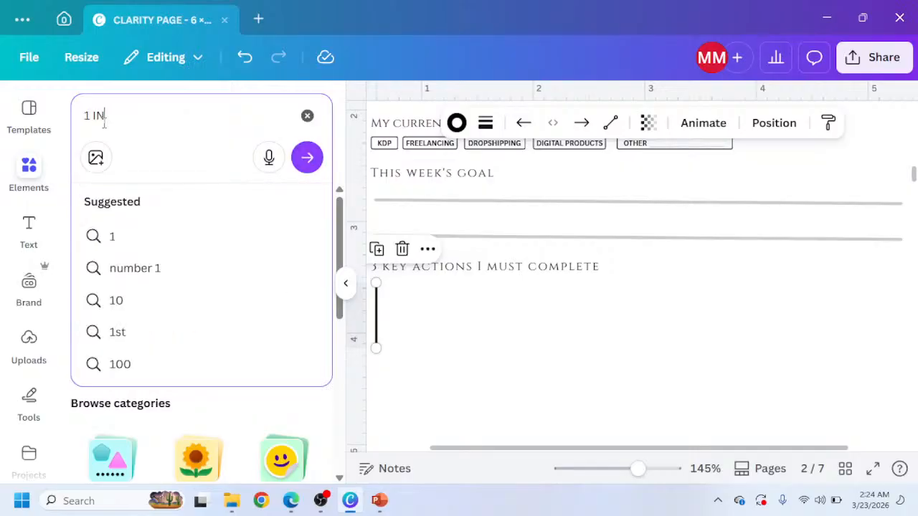
{"action": "type", "text": " A "}
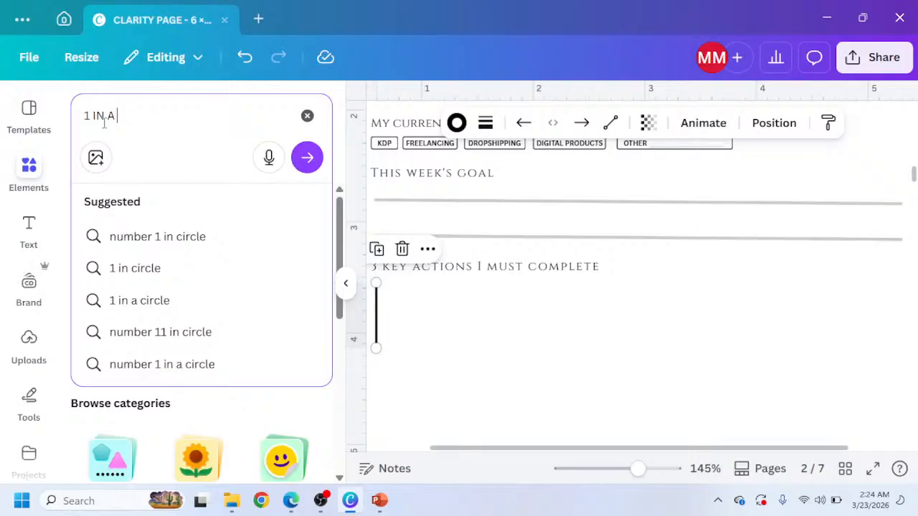
{"action": "type", "text": "CIRCLE"}
{"action": "key", "text": "Return"}
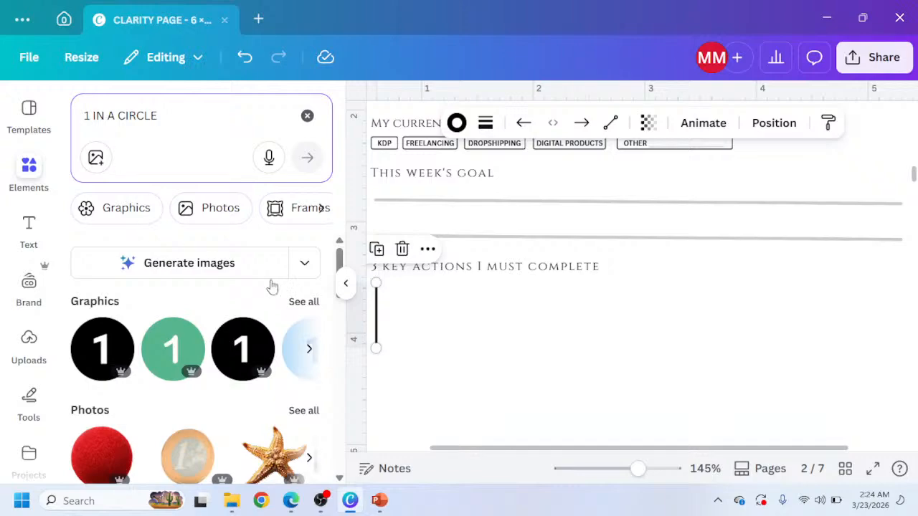
{"action": "left_click", "coordinate": [299, 301]}
{"action": "scroll", "coordinate": [251, 287], "scroll_direction": "down", "scroll_amount": 2}
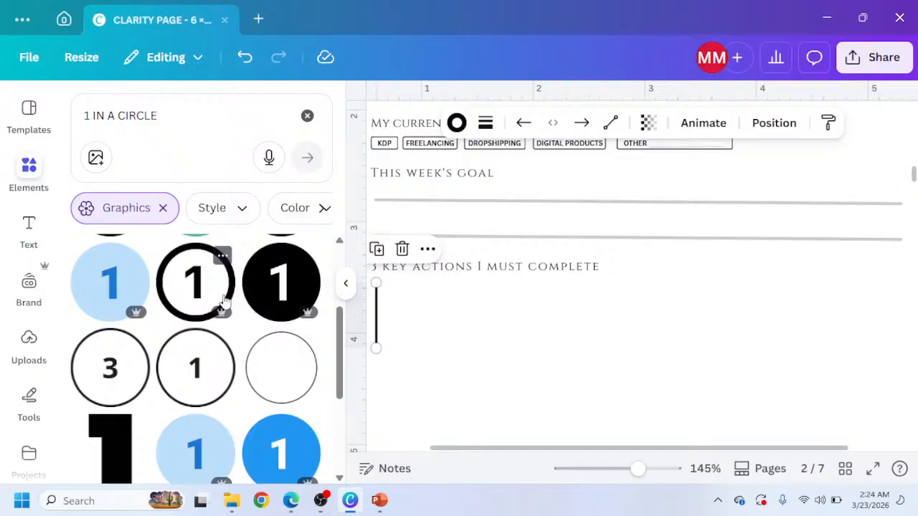
{"action": "scroll", "coordinate": [222, 323], "scroll_direction": "down", "scroll_amount": 2}
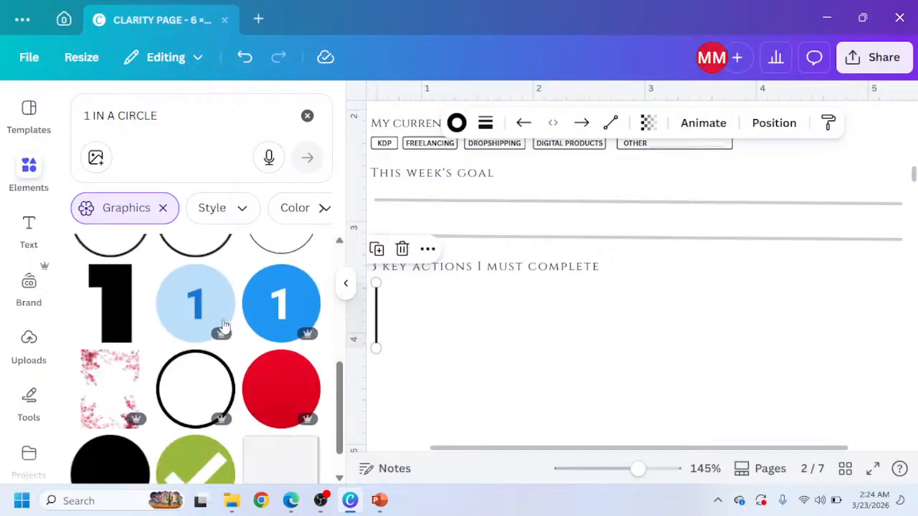
{"action": "scroll", "coordinate": [224, 333], "scroll_direction": "up", "scroll_amount": 2}
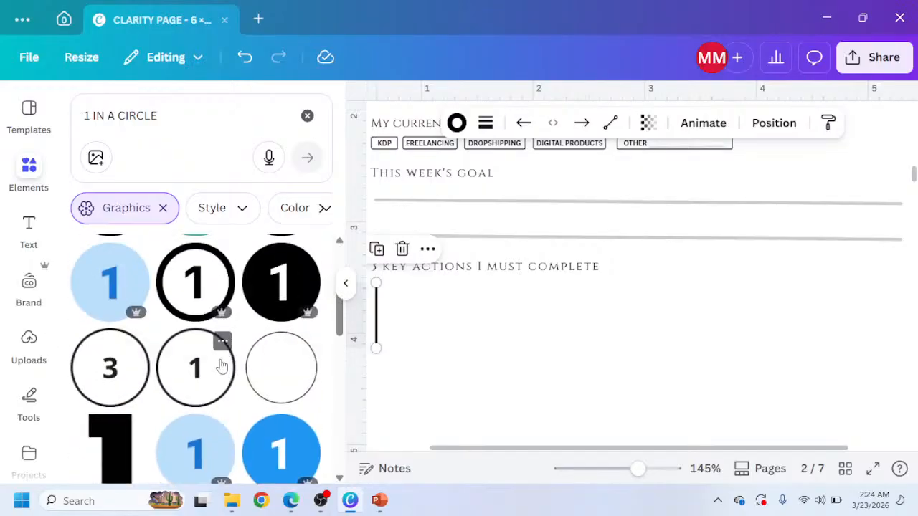
{"action": "scroll", "coordinate": [171, 380], "scroll_direction": "down", "scroll_amount": 10}
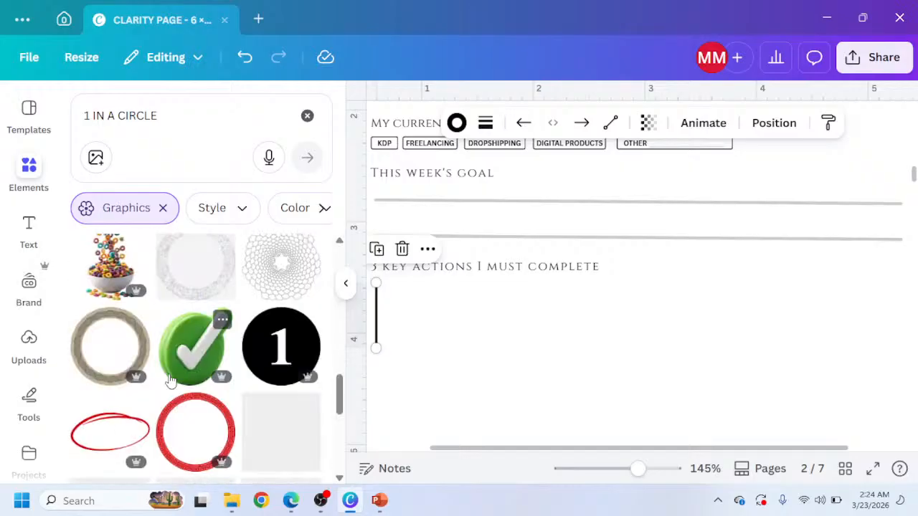
{"action": "scroll", "coordinate": [171, 380], "scroll_direction": "down", "scroll_amount": 2}
{"action": "scroll", "coordinate": [171, 380], "scroll_direction": "down", "scroll_amount": 5}
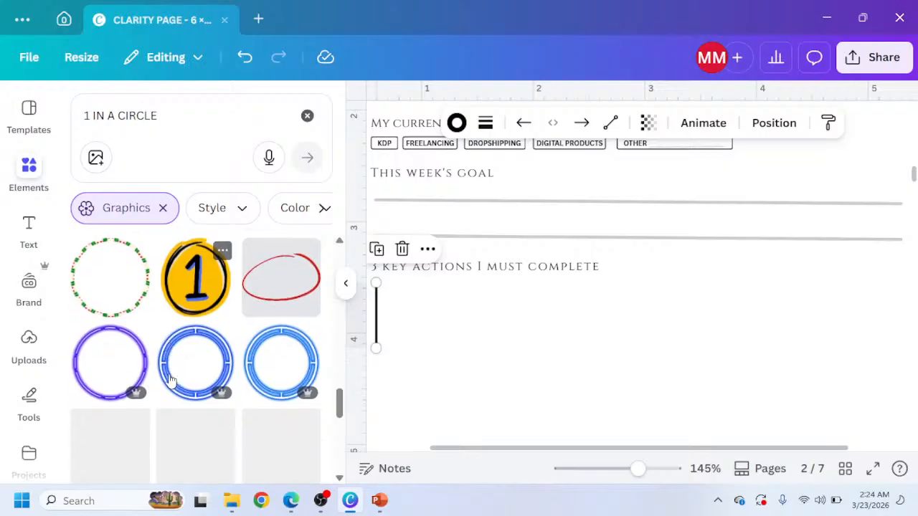
{"action": "scroll", "coordinate": [172, 376], "scroll_direction": "down", "scroll_amount": 6}
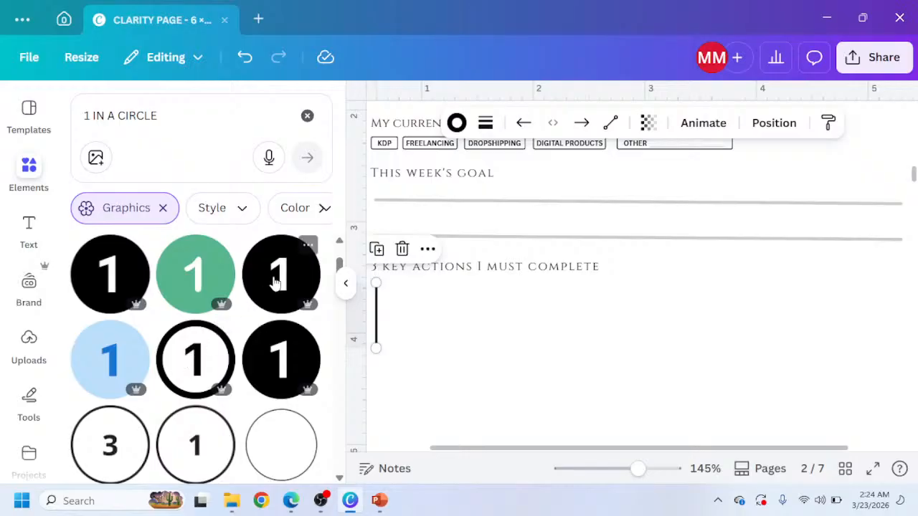
{"action": "left_click", "coordinate": [194, 359]}
Shrink the number 1 circle and place it beside the top of the vertical line under the key actions heading.
{"action": "scroll", "coordinate": [244, 359], "scroll_direction": "down", "scroll_amount": 3}
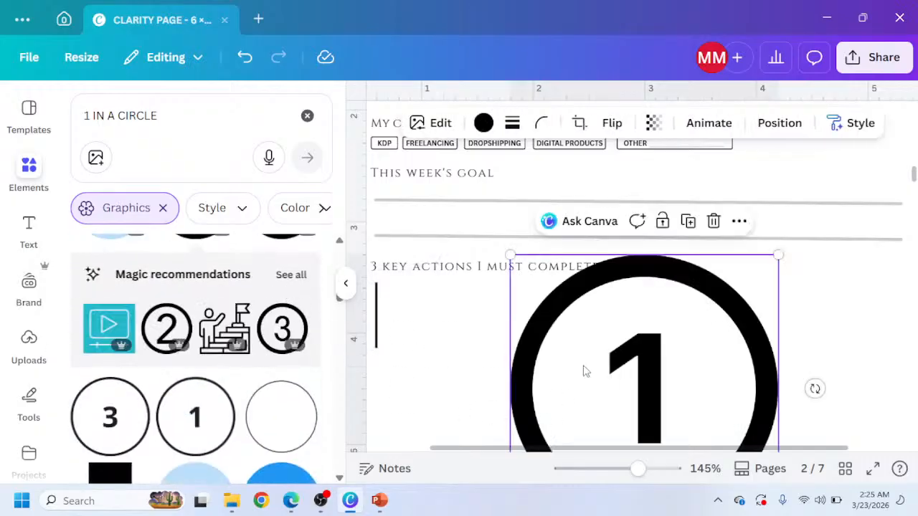
{"action": "left_click_drag", "start_coordinate": [585, 370], "coordinate": [515, 319]}
{"action": "left_click_drag", "start_coordinate": [718, 209], "coordinate": [434, 280]}
{"action": "left_click_drag", "start_coordinate": [452, 330], "coordinate": [409, 286]}
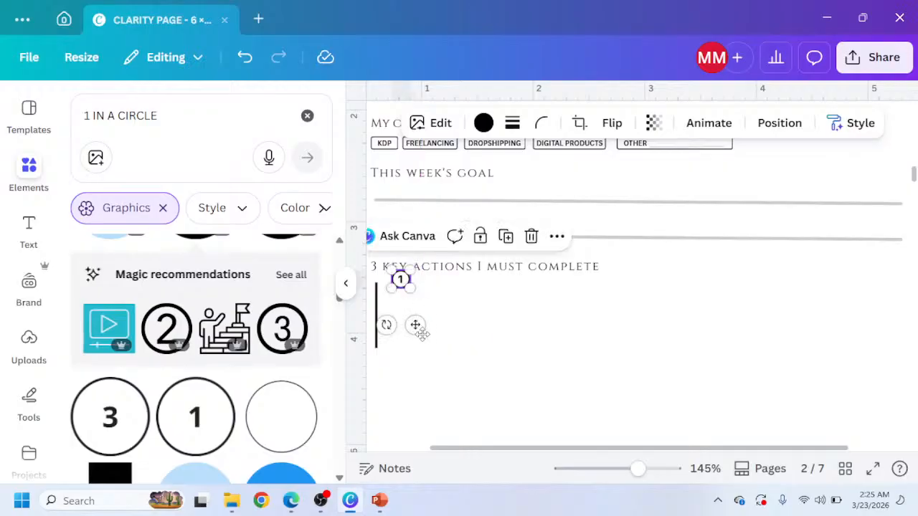
{"action": "left_click_drag", "start_coordinate": [418, 325], "coordinate": [419, 343]}
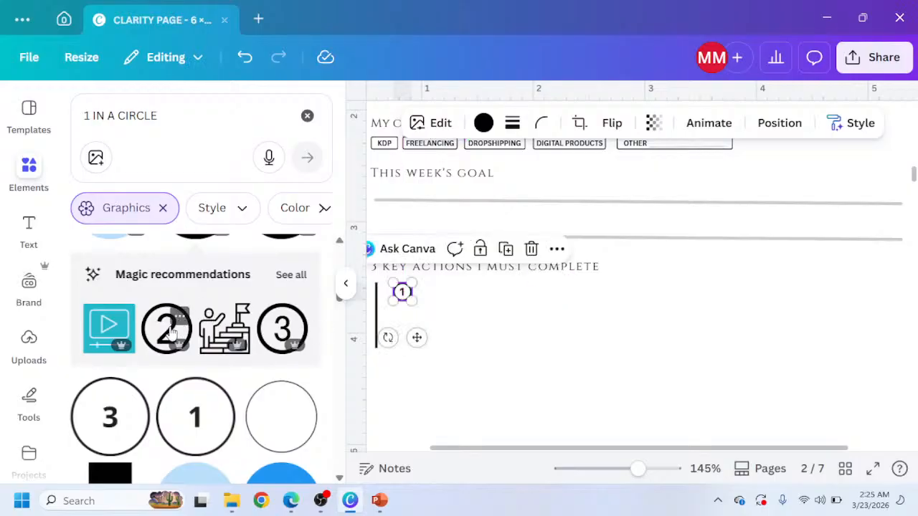
Insert the number 2 circle graphic and copy the number 1 circle's art style onto it.
{"action": "left_click", "coordinate": [170, 329]}
{"action": "left_click", "coordinate": [400, 294]}
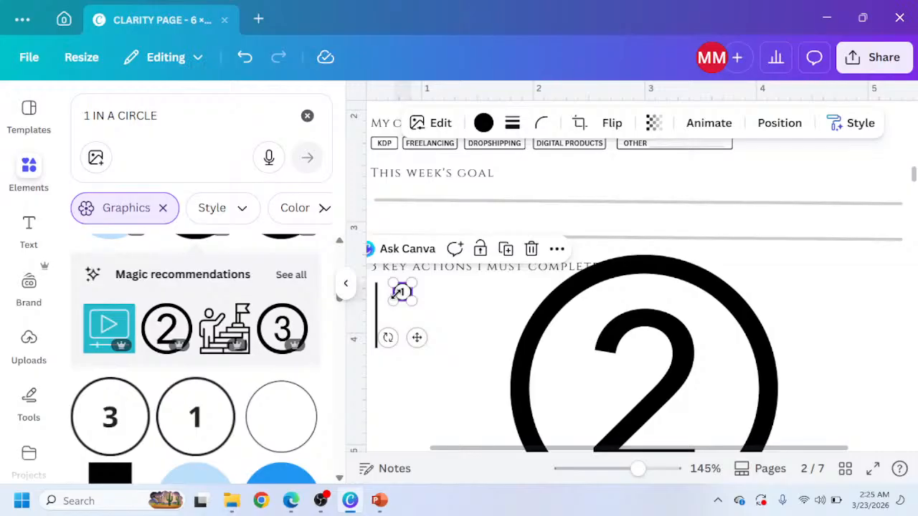
{"action": "left_click", "coordinate": [853, 124]}
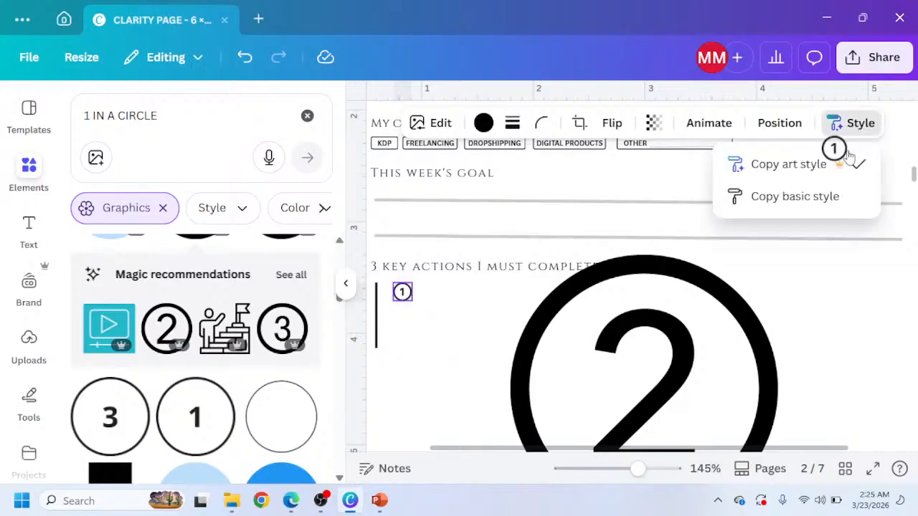
{"action": "left_click", "coordinate": [831, 164]}
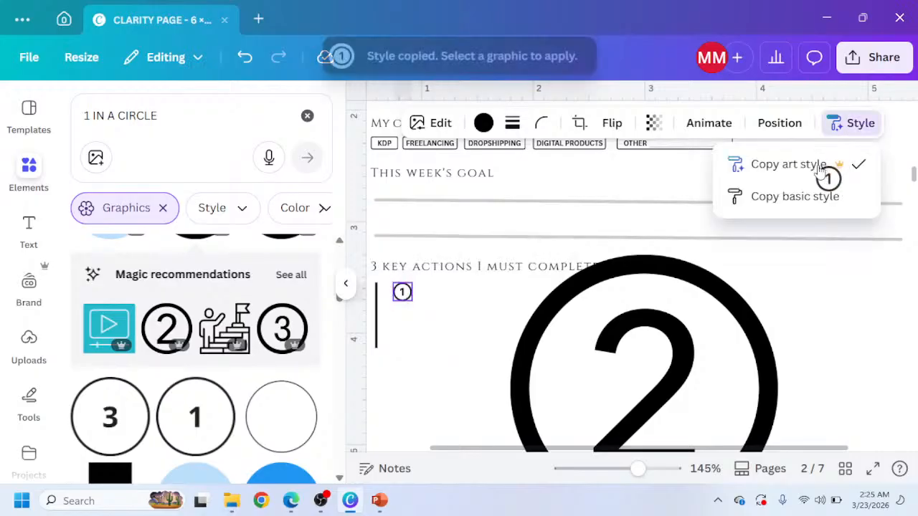
{"action": "left_click", "coordinate": [644, 359]}
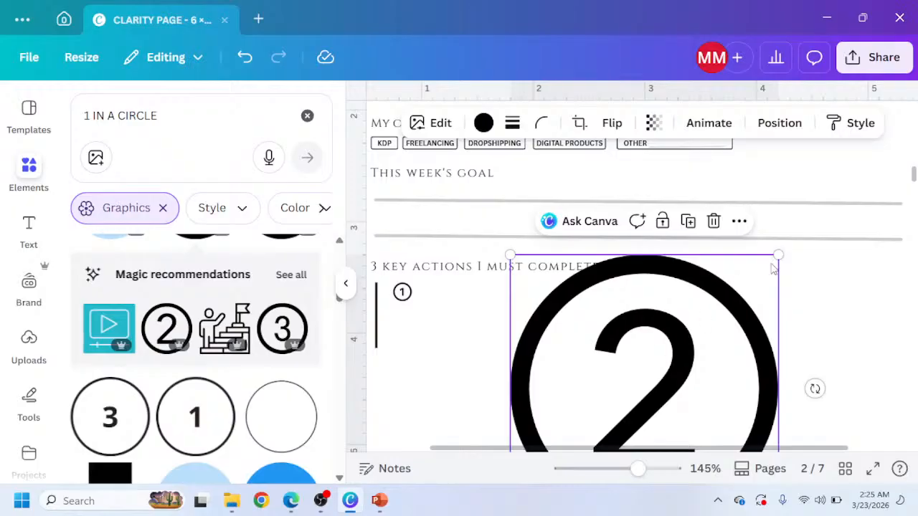
Shrink the number 2 circle to match circle 1 and place it just below it beside the vertical line.
{"action": "left_click", "coordinate": [403, 292]}
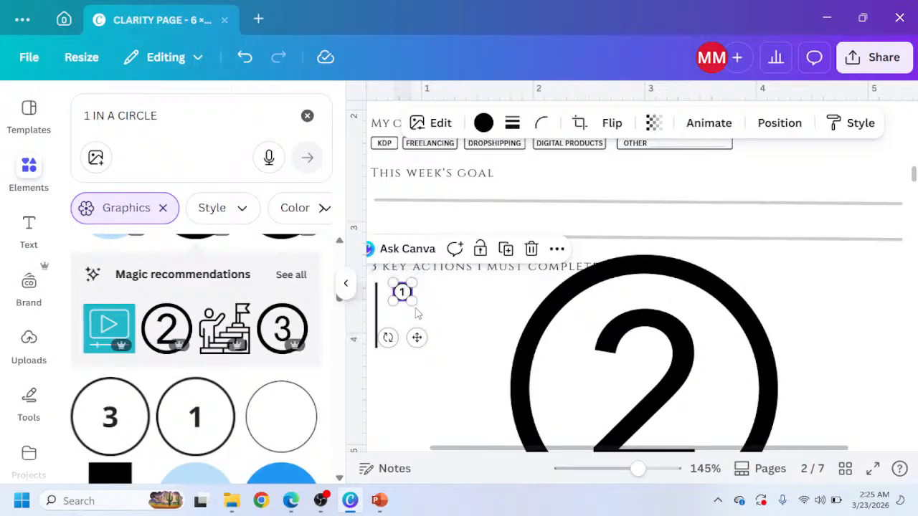
{"action": "left_click", "coordinate": [674, 314]}
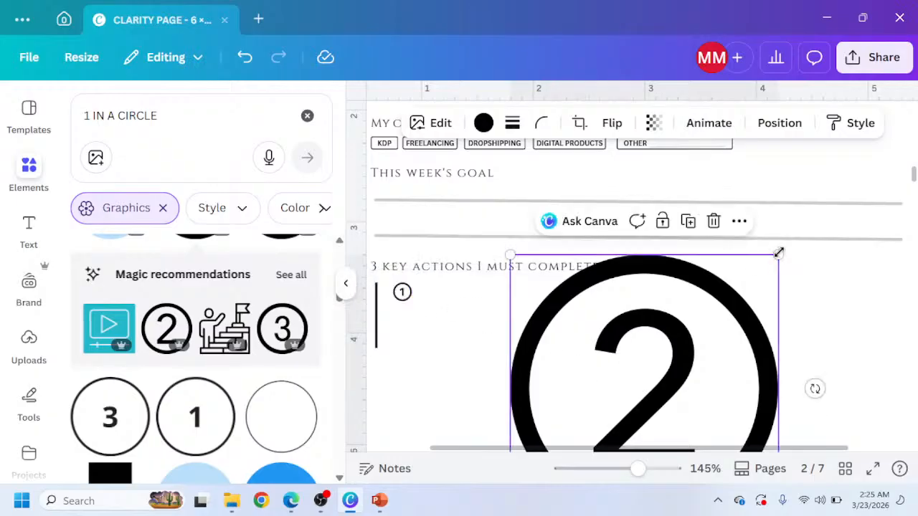
{"action": "left_click_drag", "start_coordinate": [779, 253], "coordinate": [522, 380]}
{"action": "scroll", "coordinate": [474, 397], "scroll_direction": "down", "scroll_amount": 3}
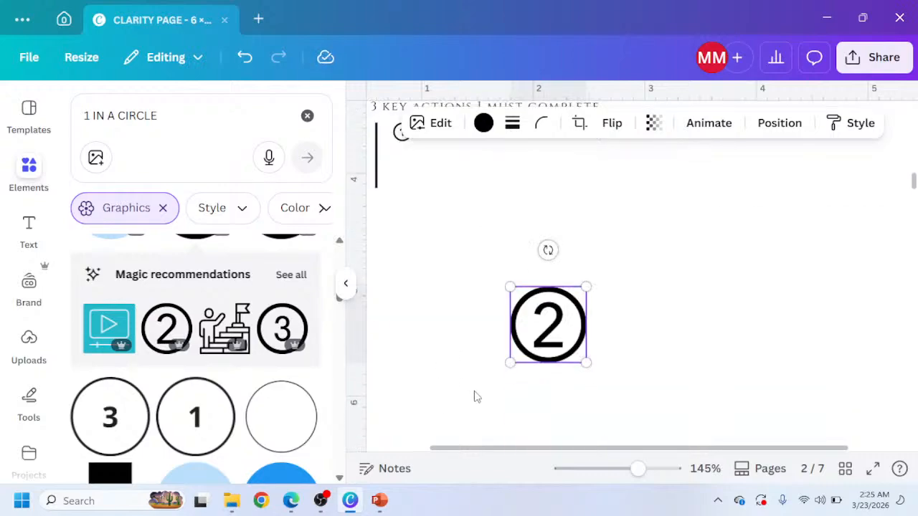
{"action": "left_click_drag", "start_coordinate": [557, 342], "coordinate": [412, 164]}
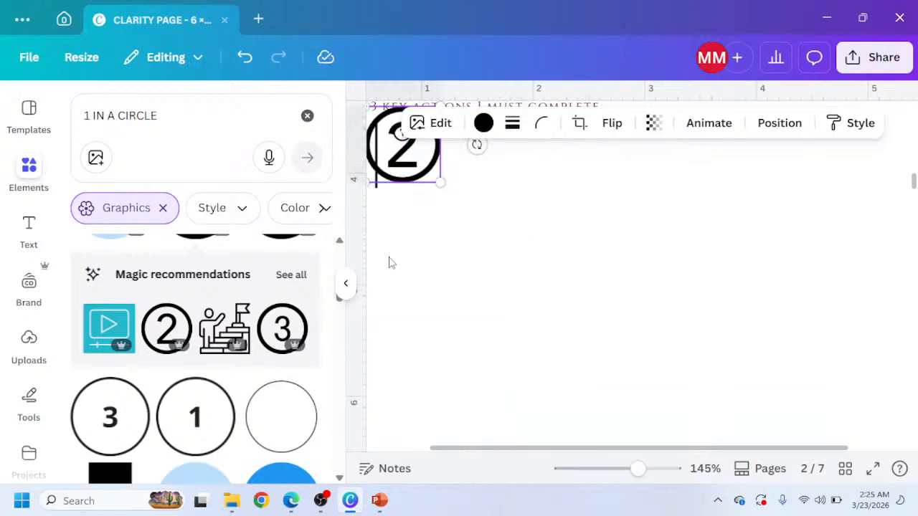
{"action": "left_click", "coordinate": [346, 284]}
{"action": "scroll", "coordinate": [318, 269], "scroll_direction": "up", "scroll_amount": 3}
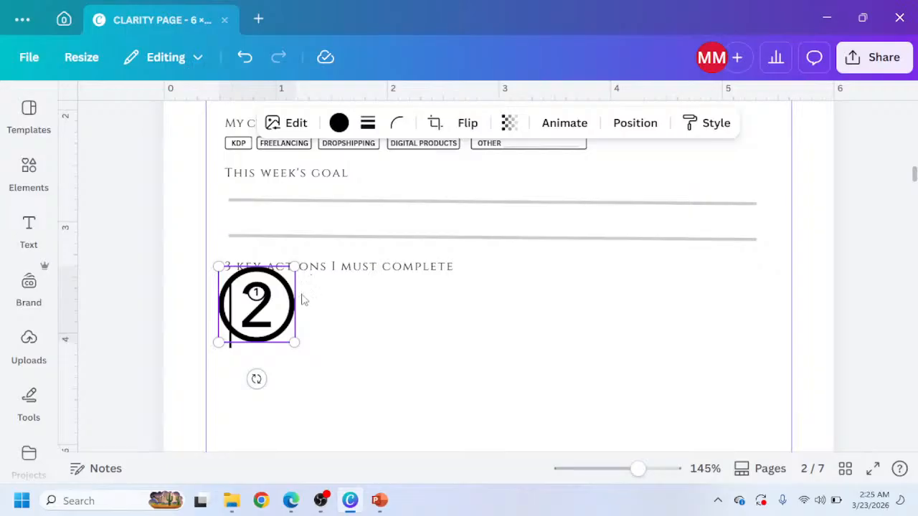
{"action": "left_click_drag", "start_coordinate": [297, 345], "coordinate": [243, 291]}
{"action": "left_click_drag", "start_coordinate": [247, 328], "coordinate": [286, 363]}
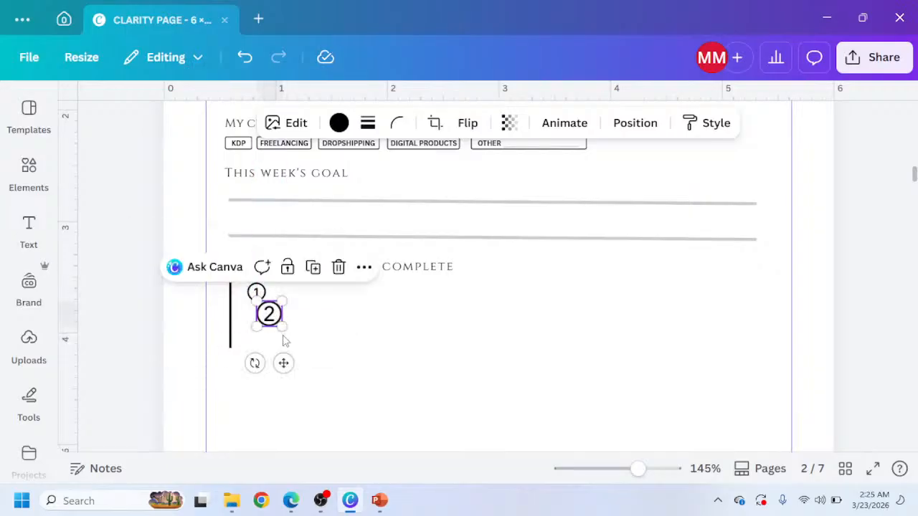
{"action": "mouse_move", "coordinate": [279, 327]}
{"action": "left_mouse_down"}
{"action": "mouse_move", "coordinate": [273, 317]}
{"action": "mouse_move", "coordinate": [279, 324]}
{"action": "left_mouse_up"}
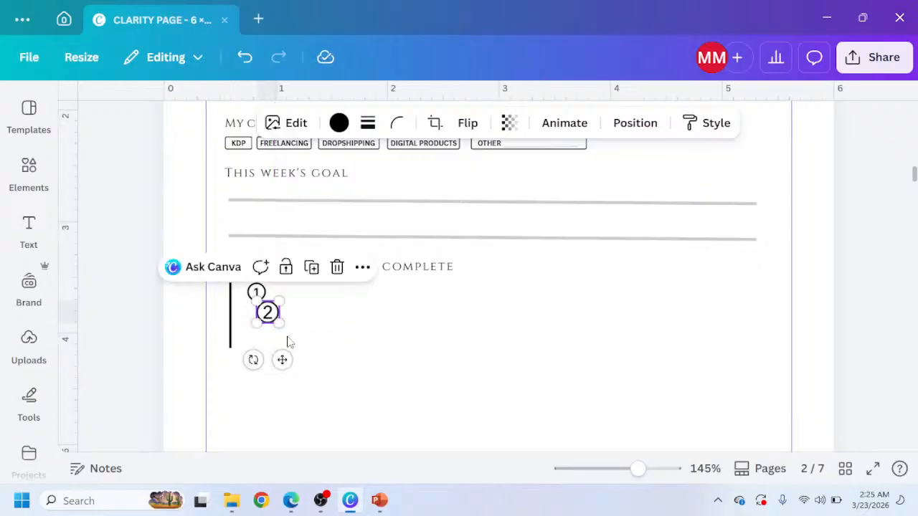
{"action": "left_click_drag", "start_coordinate": [282, 359], "coordinate": [264, 324]}
{"action": "left_click_drag", "start_coordinate": [272, 358], "coordinate": [277, 368]}
Insert the number 3 circle graphic, shrink it and place it below circle 2 beside the vertical line.
{"action": "left_click", "coordinate": [27, 188]}
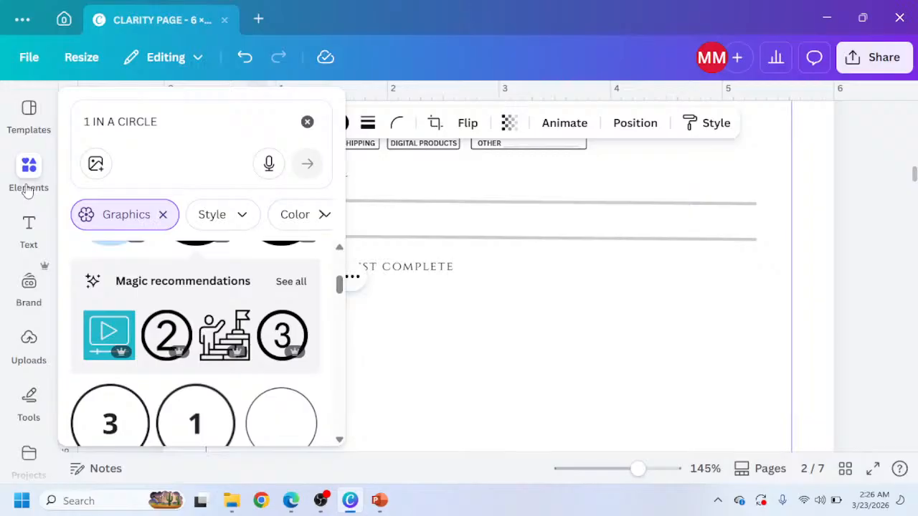
{"action": "left_click", "coordinate": [284, 330]}
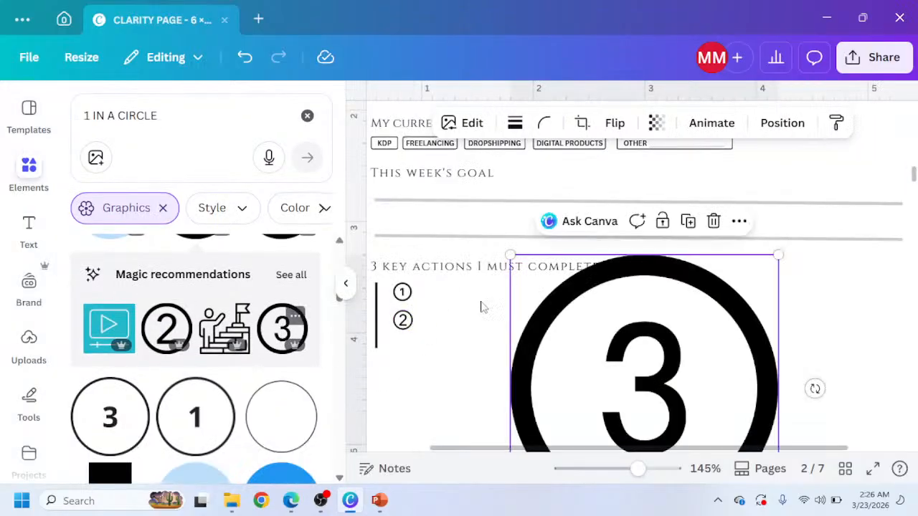
{"action": "left_click", "coordinate": [346, 284]}
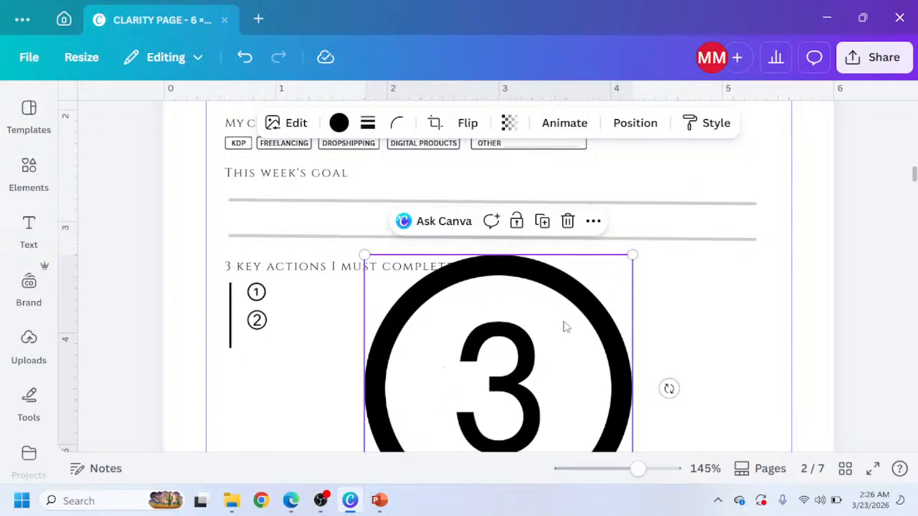
{"action": "left_click_drag", "start_coordinate": [564, 327], "coordinate": [507, 173]}
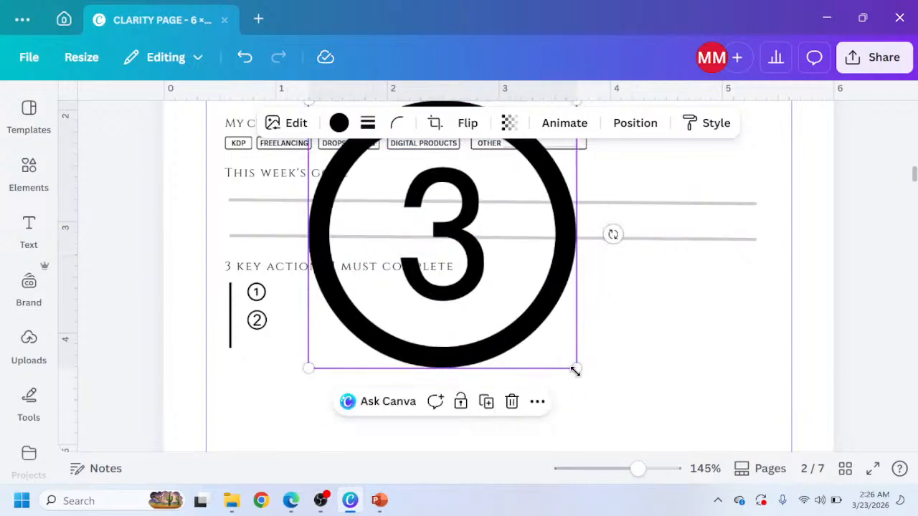
{"action": "left_click_drag", "start_coordinate": [575, 371], "coordinate": [410, 198]}
{"action": "left_click_drag", "start_coordinate": [377, 151], "coordinate": [445, 333]}
{"action": "left_click_drag", "start_coordinate": [479, 387], "coordinate": [409, 289]}
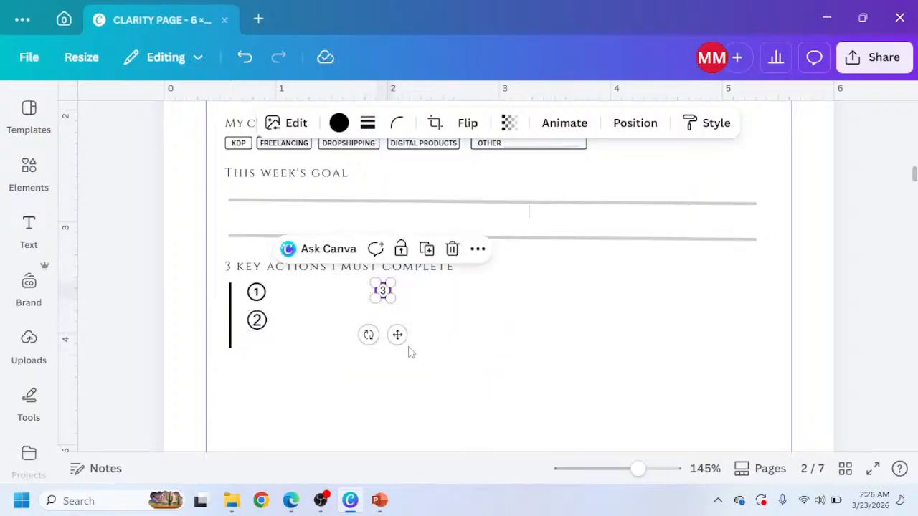
{"action": "left_click_drag", "start_coordinate": [397, 335], "coordinate": [280, 390]}
{"action": "left_click_drag", "start_coordinate": [263, 356], "coordinate": [264, 358]}
{"action": "scroll", "coordinate": [272, 367], "scroll_direction": "up", "scroll_amount": 1}
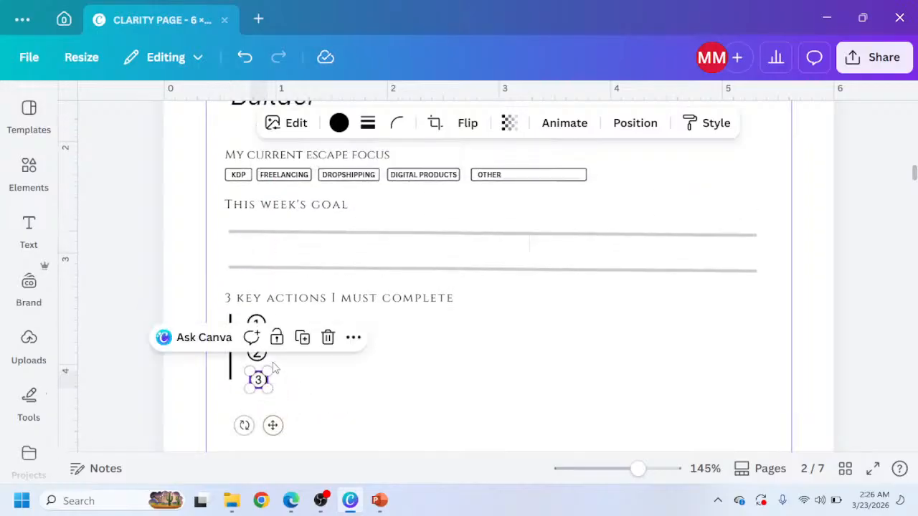
{"action": "left_click", "coordinate": [249, 389]}
{"action": "left_click", "coordinate": [257, 381]}
{"action": "left_click_drag", "start_coordinate": [244, 375], "coordinate": [246, 376]}
{"action": "left_click", "coordinate": [281, 388]}
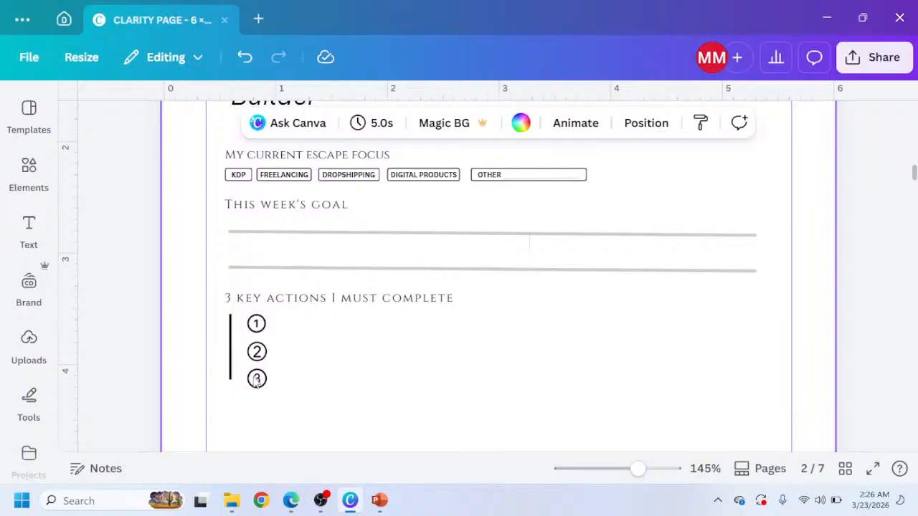
{"action": "left_click", "coordinate": [229, 377]}
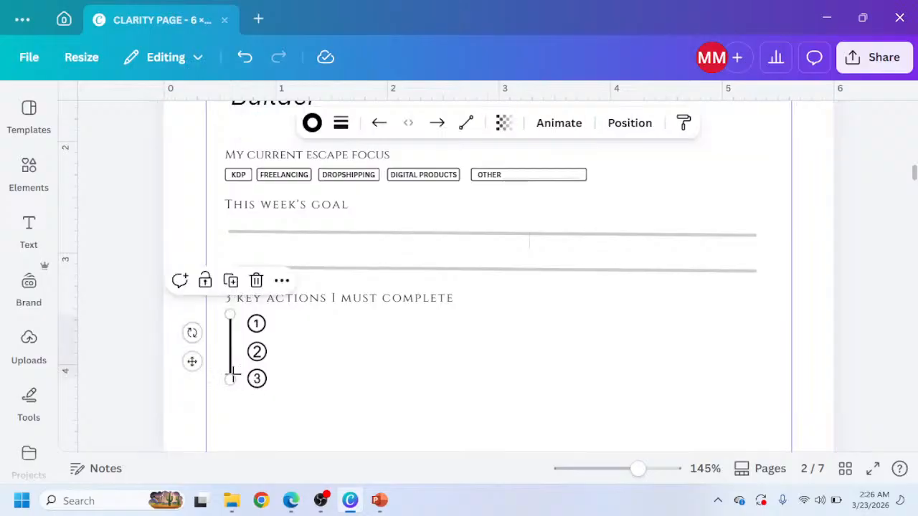
Extend the bottom end of the vertical line down past the number 3 circle.
{"action": "left_click_drag", "start_coordinate": [228, 381], "coordinate": [229, 389]}
{"action": "scroll", "coordinate": [301, 373], "scroll_direction": "up", "scroll_amount": 2}
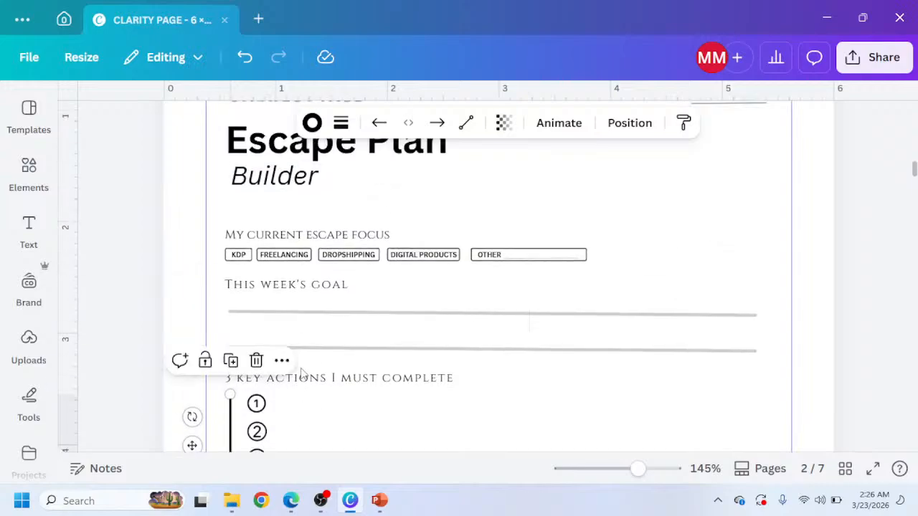
{"action": "scroll", "coordinate": [301, 373], "scroll_direction": "down", "scroll_amount": 2}
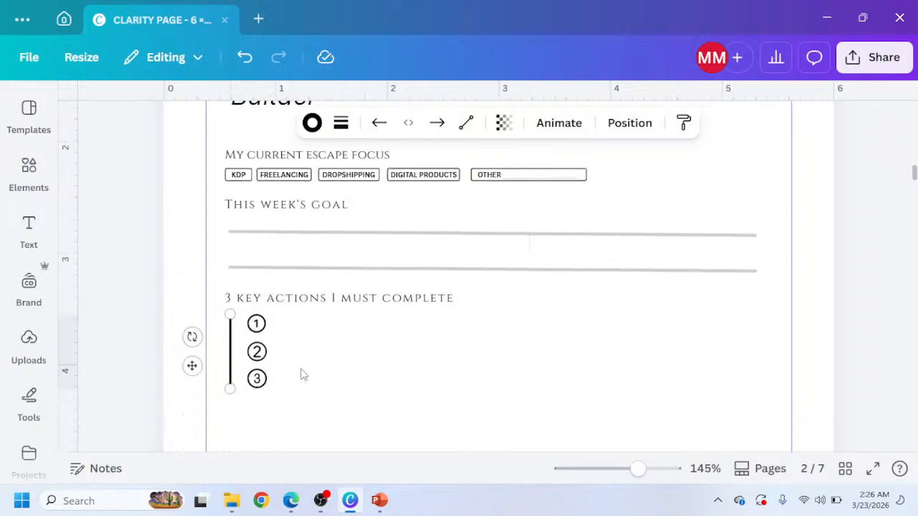
{"action": "left_click", "coordinate": [330, 234]}
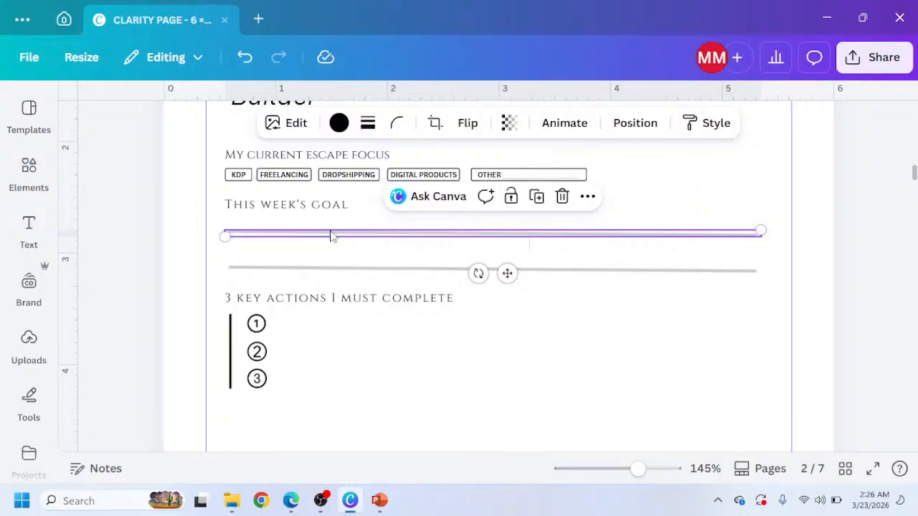
{"action": "scroll", "coordinate": [331, 234], "scroll_direction": "up", "scroll_amount": 20}
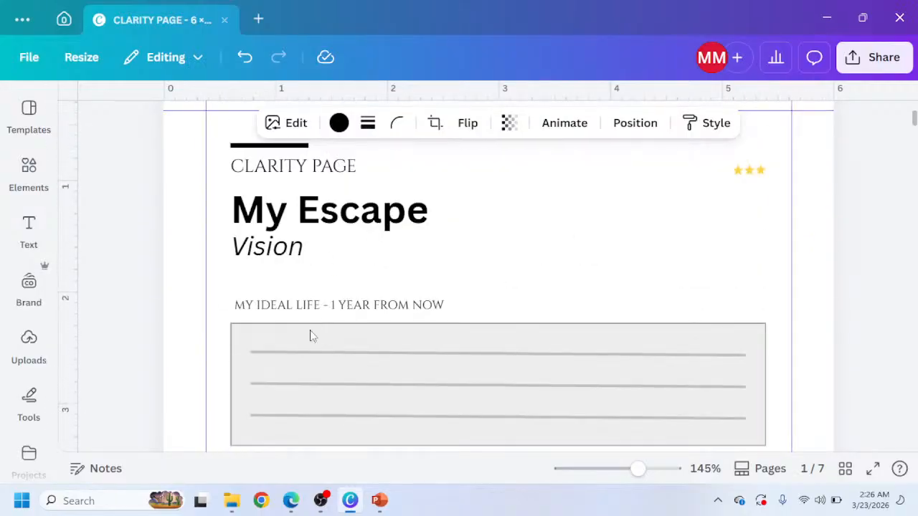
{"action": "left_click", "coordinate": [311, 357]}
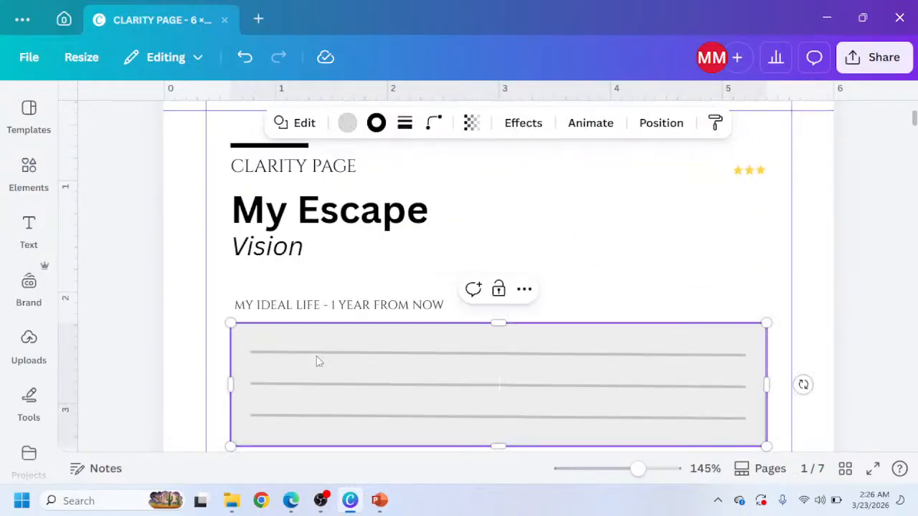
{"action": "left_click", "coordinate": [317, 356]}
{"action": "scroll", "coordinate": [316, 359], "scroll_direction": "down", "scroll_amount": 10}
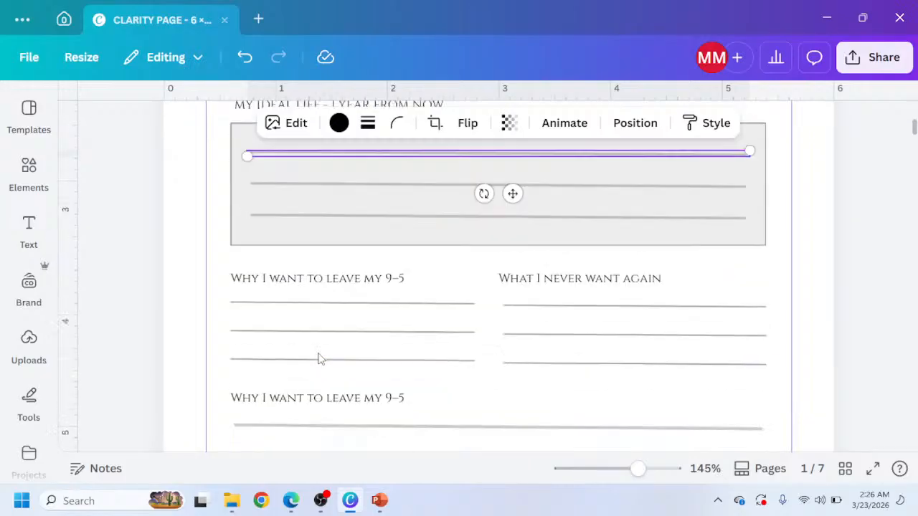
{"action": "scroll", "coordinate": [301, 351], "scroll_direction": "down", "scroll_amount": 8}
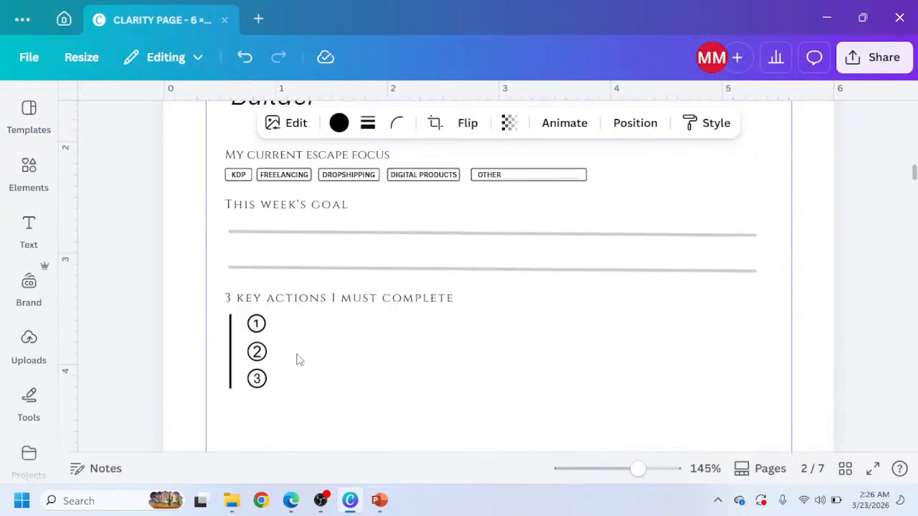
{"action": "left_click", "coordinate": [300, 344]}
{"action": "key", "text": "ctrl+v"}
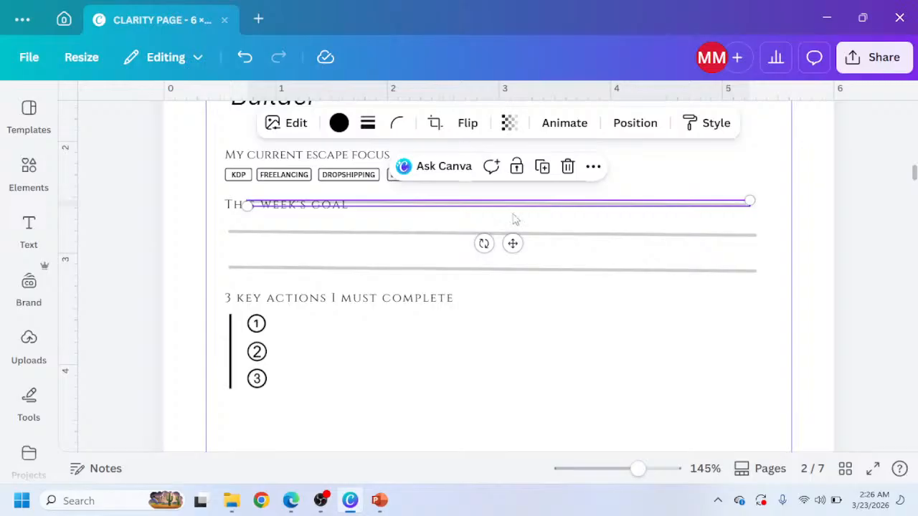
{"action": "left_click_drag", "start_coordinate": [509, 269], "coordinate": [537, 376]}
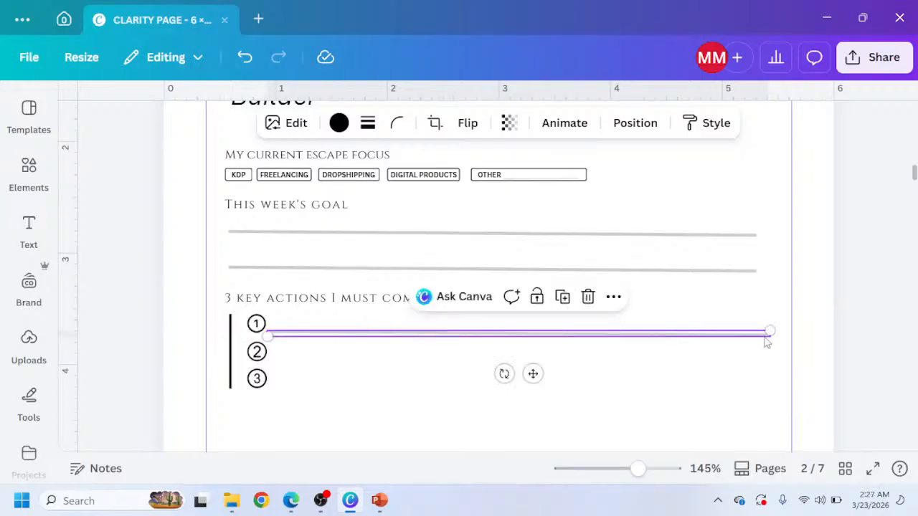
{"action": "left_click_drag", "start_coordinate": [769, 331], "coordinate": [732, 327]}
{"action": "key", "text": "Delete"}
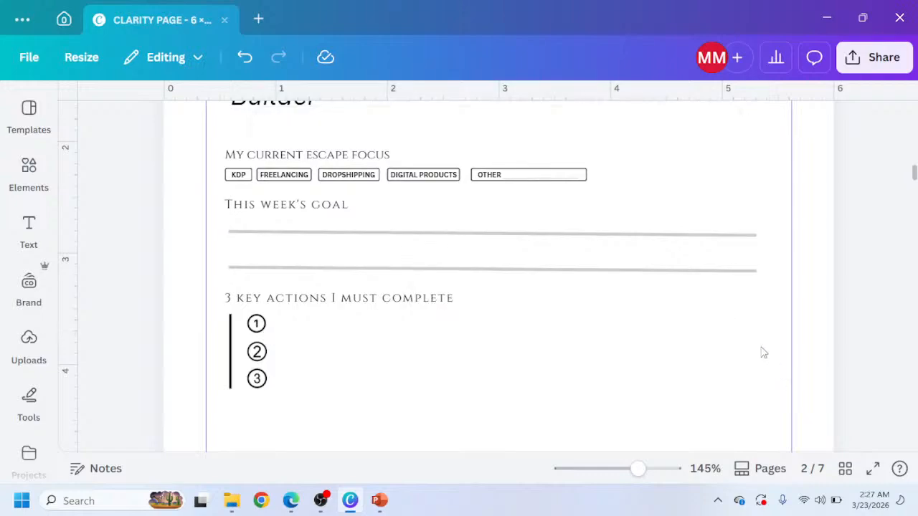
{"action": "left_click", "coordinate": [609, 246]}
{"action": "left_click", "coordinate": [612, 241]}
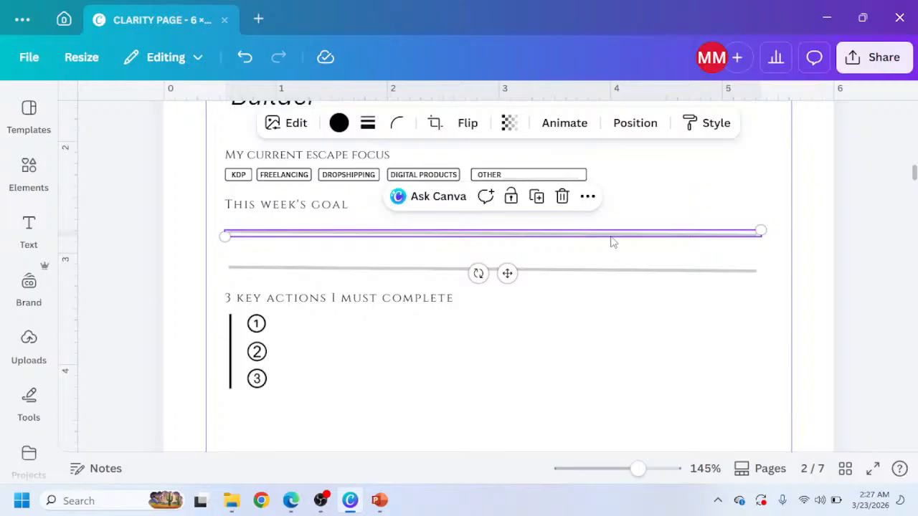
{"action": "key", "text": "ctrl+d"}
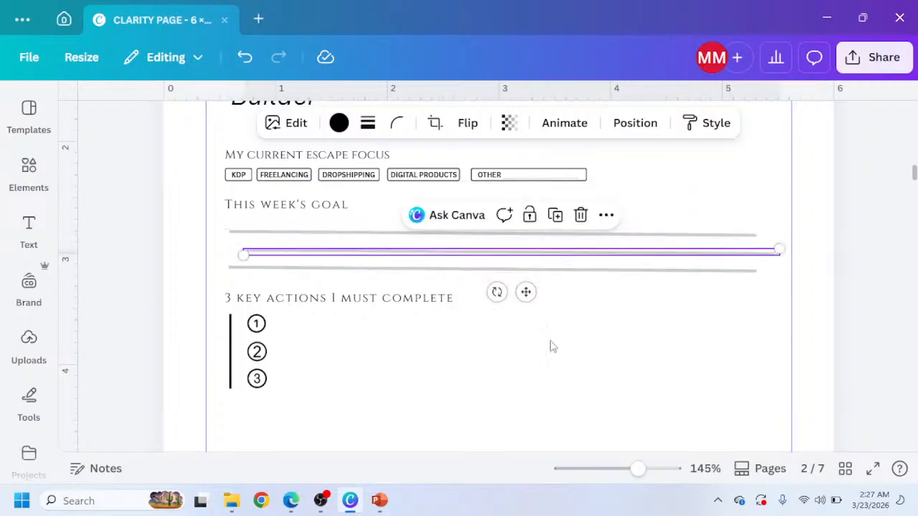
{"action": "left_click_drag", "start_coordinate": [524, 291], "coordinate": [548, 378]}
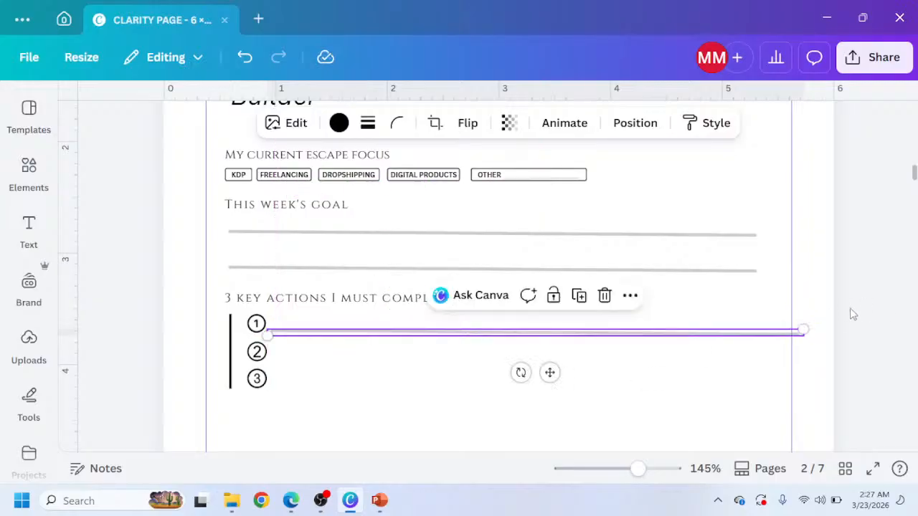
{"action": "left_click_drag", "start_coordinate": [803, 325], "coordinate": [751, 330]}
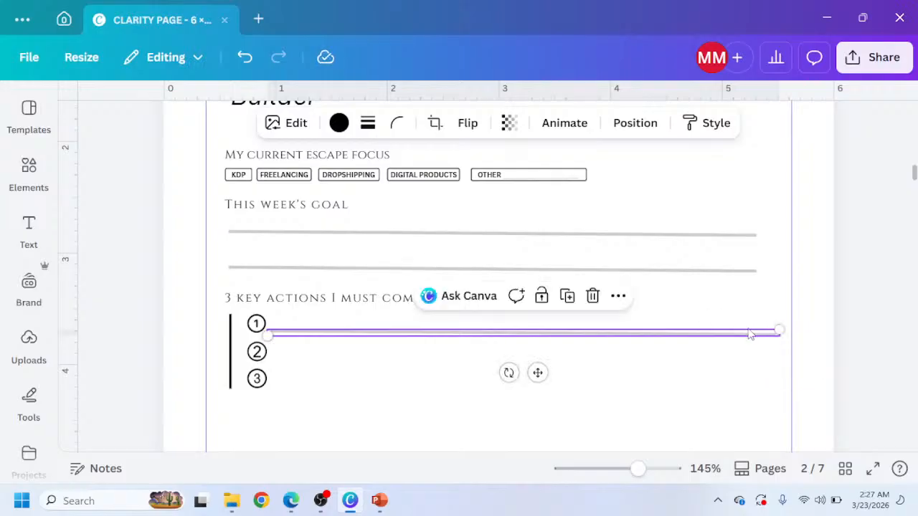
{"action": "key", "text": "Delete"}
Paste the thin writing line copied from page 1 and stretch it beside circle 1 to the right margin.
{"action": "scroll", "coordinate": [375, 205], "scroll_direction": "up", "scroll_amount": 10}
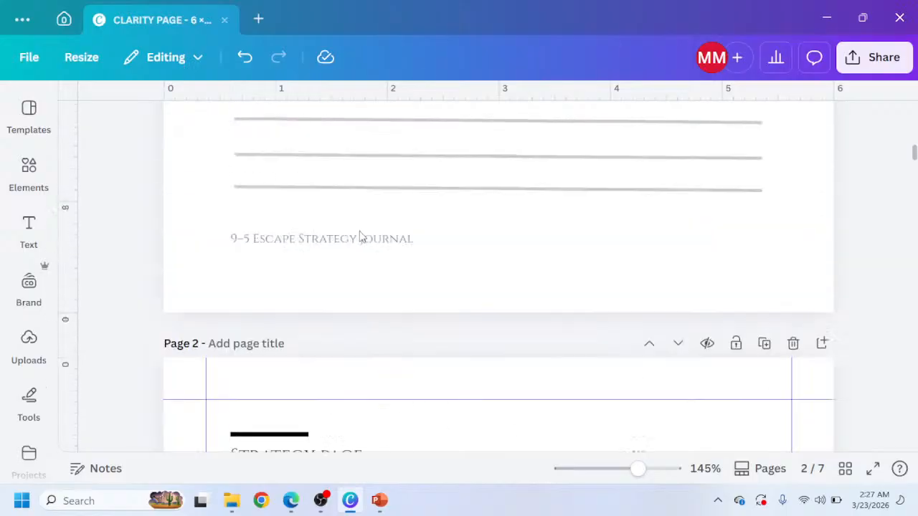
{"action": "left_click", "coordinate": [324, 172]}
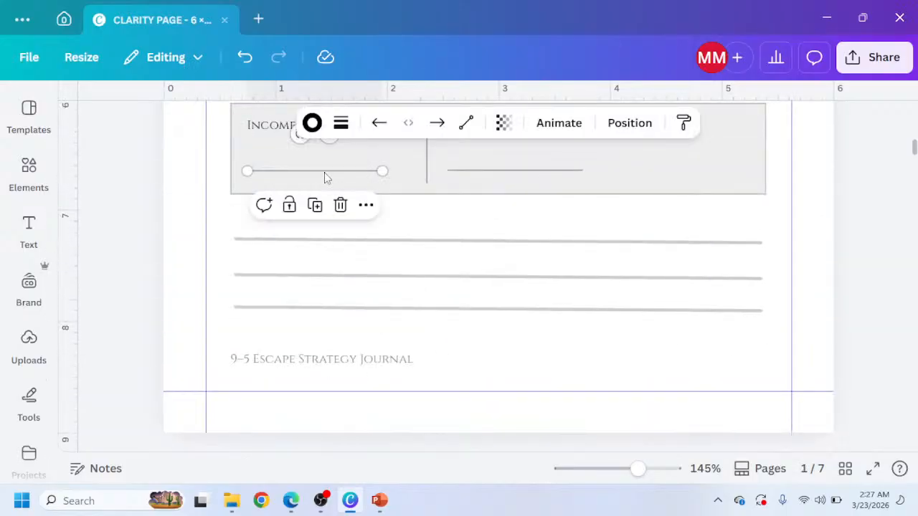
{"action": "scroll", "coordinate": [362, 265], "scroll_direction": "down", "scroll_amount": 10}
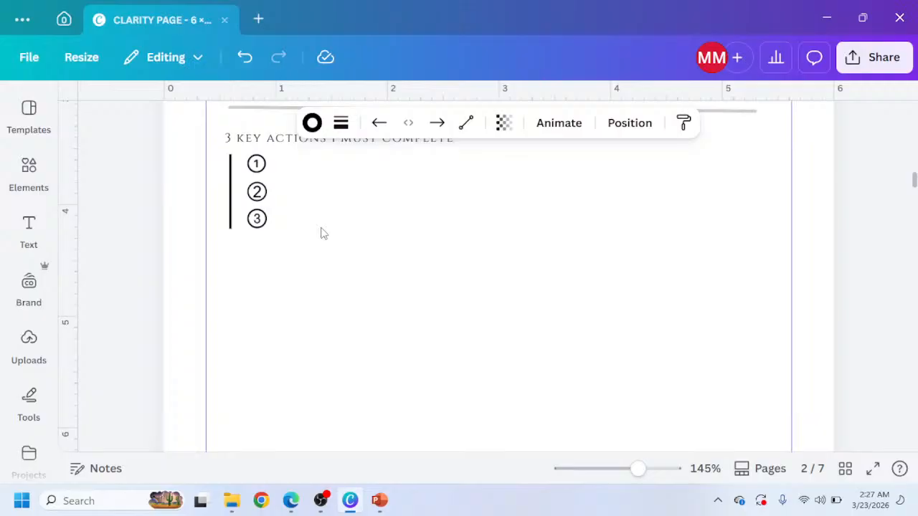
{"action": "key", "text": "ctrl+v"}
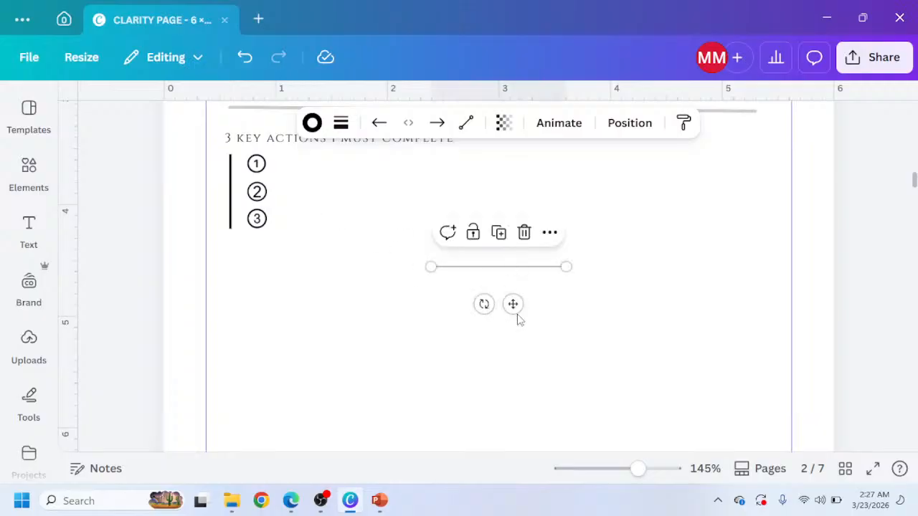
{"action": "left_click_drag", "start_coordinate": [512, 303], "coordinate": [357, 217]}
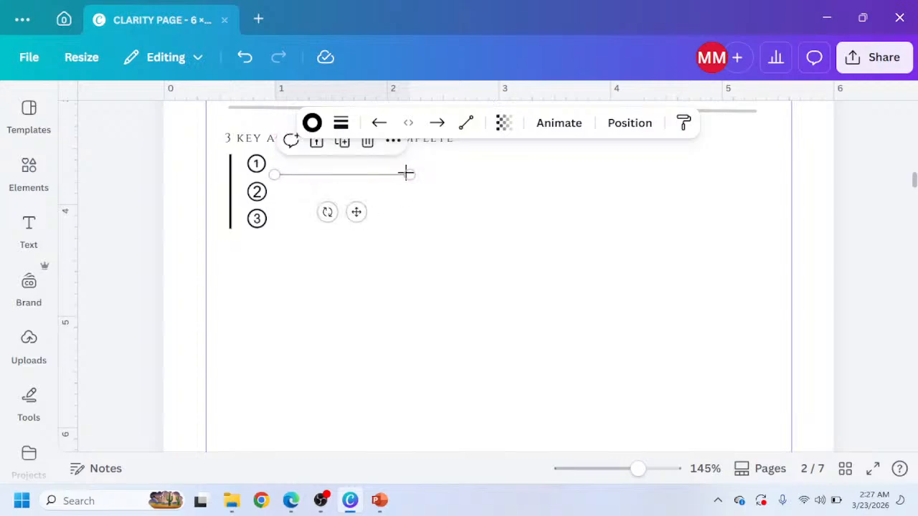
{"action": "left_click_drag", "start_coordinate": [406, 173], "coordinate": [751, 172]}
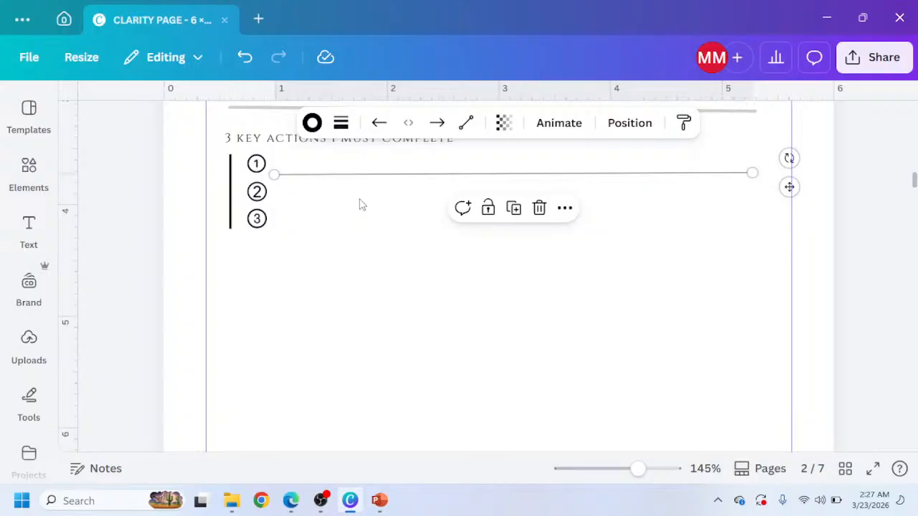
Duplicate the thin line twice, placing the copies beside circles 2 and 3.
{"action": "left_click", "coordinate": [514, 208]}
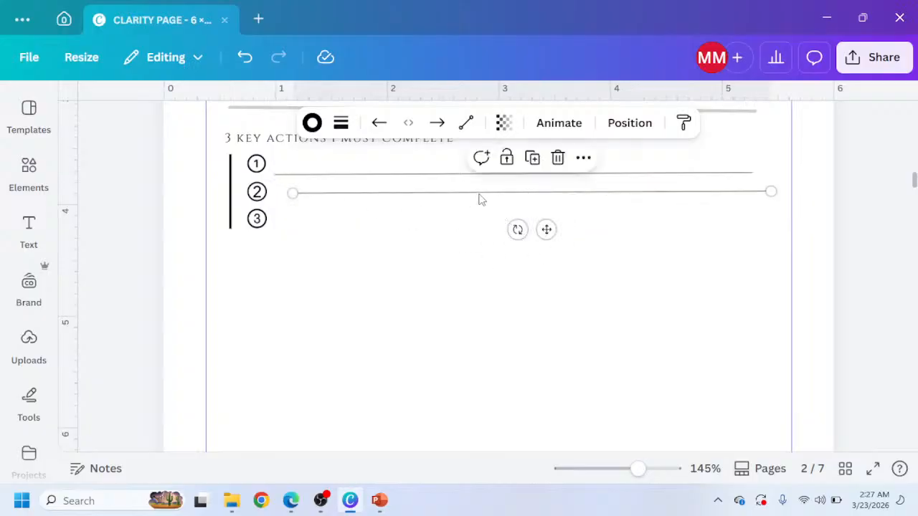
{"action": "left_click_drag", "start_coordinate": [543, 229], "coordinate": [527, 244]}
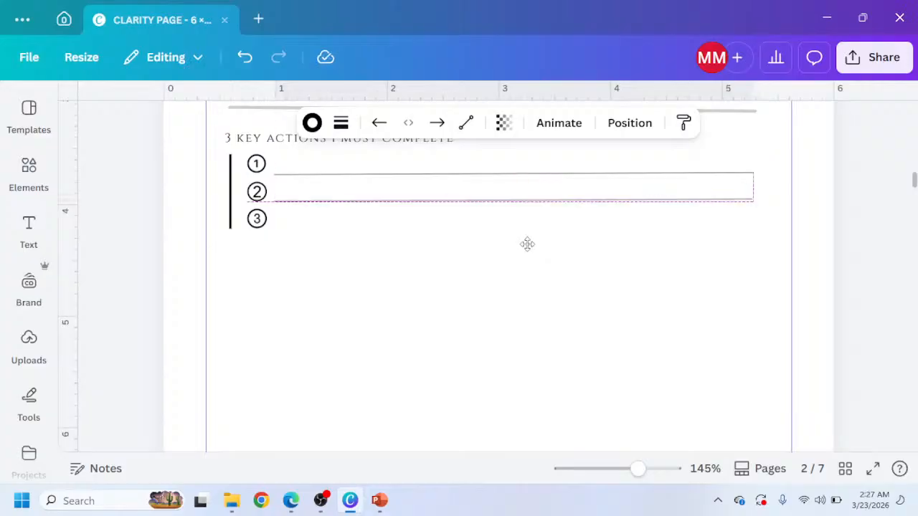
{"action": "left_click", "coordinate": [514, 164]}
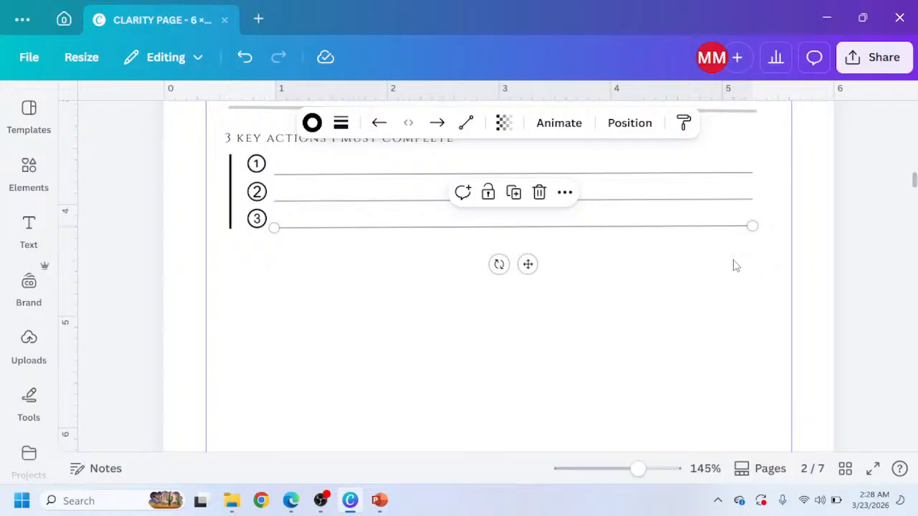
Select circles 2 and 3 with their lines and nudge them down to space the three rows.
{"action": "scroll", "coordinate": [627, 281], "scroll_direction": "down", "scroll_amount": 4}
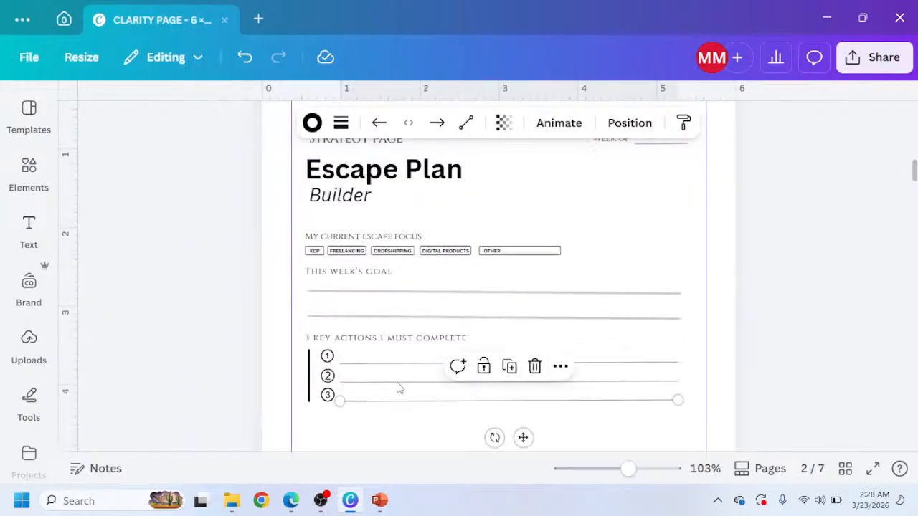
{"action": "scroll", "coordinate": [409, 340], "scroll_direction": "down", "scroll_amount": 2}
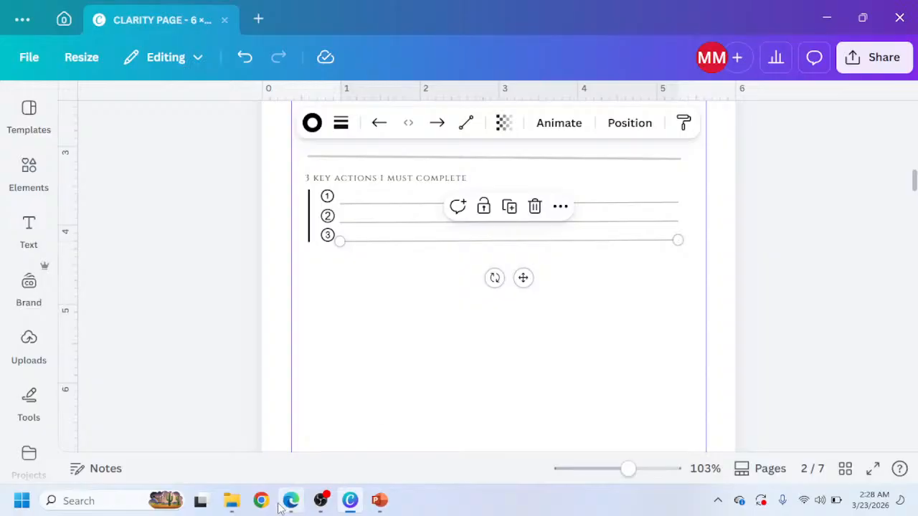
{"action": "mouse_move", "coordinate": [290, 501]}
{"action": "scroll", "coordinate": [372, 285], "scroll_direction": "up", "scroll_amount": 5}
{"action": "scroll", "coordinate": [371, 266], "scroll_direction": "up", "scroll_amount": 2}
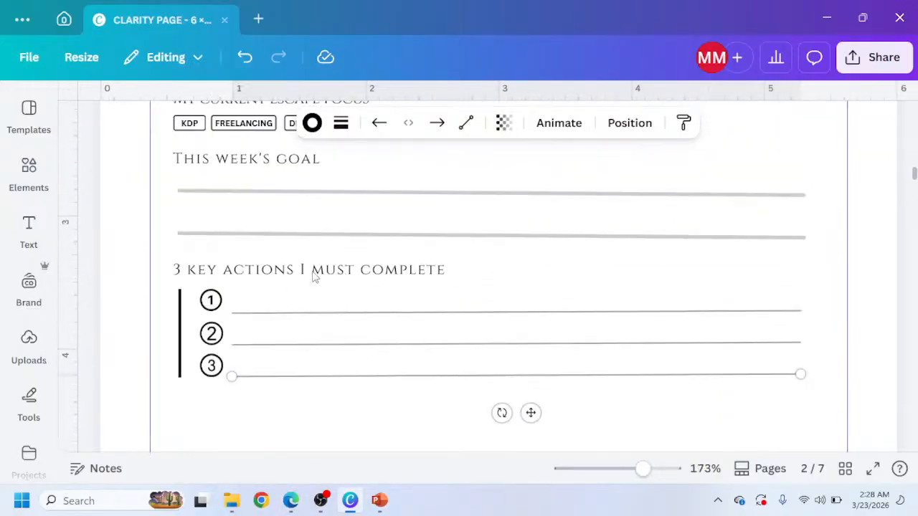
{"action": "left_click", "coordinate": [210, 333], "text": "shift"}
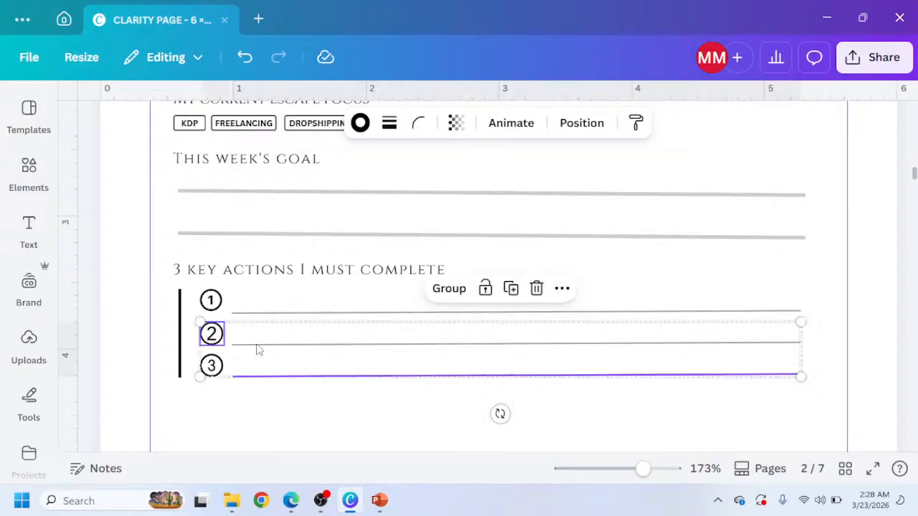
{"action": "left_click", "coordinate": [261, 350], "text": "shift"}
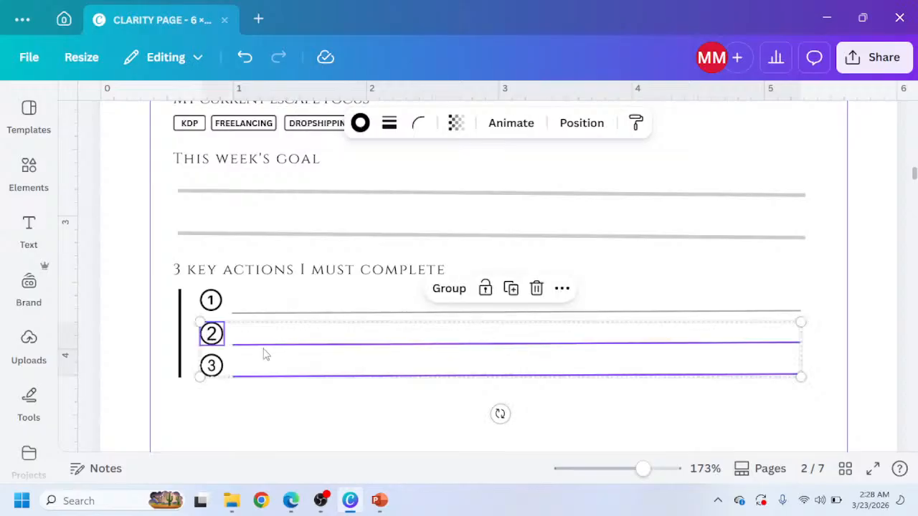
{"action": "left_click", "coordinate": [213, 368], "text": "shift"}
{"action": "key", "text": "Down"}
{"action": "key", "text": "Down"}
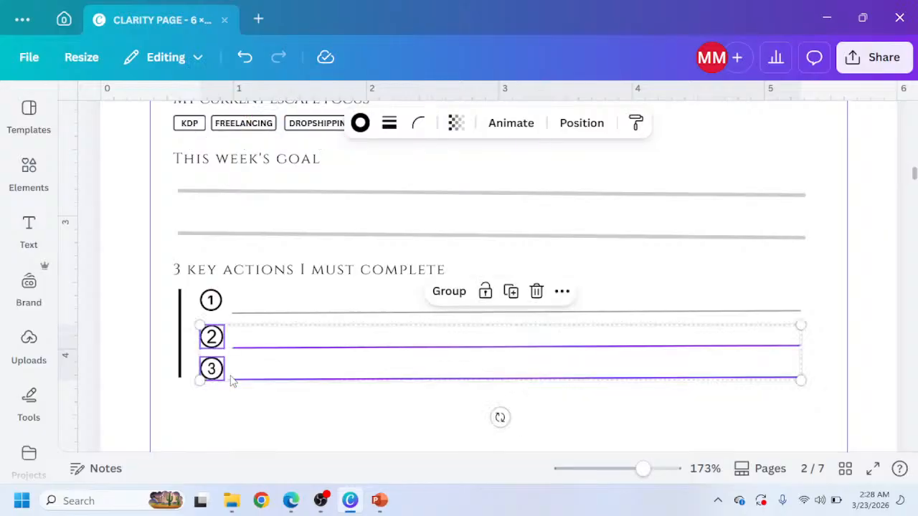
{"action": "key", "text": "Up"}
{"action": "key", "text": "Up"}
{"action": "key", "text": "Up"}
{"action": "key", "text": "Up"}
{"action": "key", "text": "Up"}
{"action": "key", "text": "Up"}
{"action": "key", "text": "Up"}
{"action": "key", "text": "Up"}
{"action": "key", "text": "Down"}
{"action": "key", "text": "Down"}
{"action": "key", "text": "Down"}
{"action": "key", "text": "Down"}
{"action": "key", "text": "Down"}
{"action": "key", "text": "Down"}
{"action": "key", "text": "Down"}
{"action": "key", "text": "Down"}
{"action": "key", "text": "Down"}
{"action": "key", "text": "Down"}
{"action": "key", "text": "Down"}
{"action": "key", "text": "Down"}
{"action": "key", "text": "Down"}
{"action": "key", "text": "Down"}
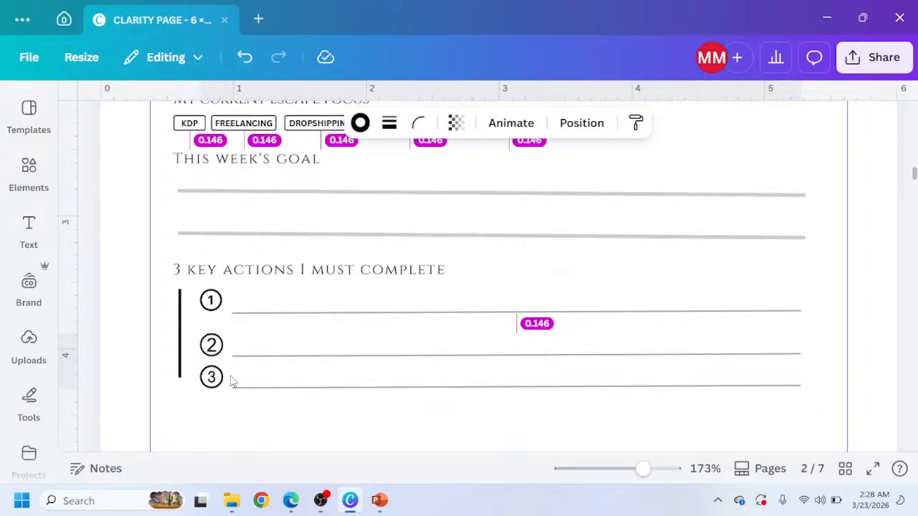
{"action": "key", "text": "Up"}
{"action": "key", "text": "Up"}
{"action": "key", "text": "Up"}
{"action": "key", "text": "Up"}
{"action": "key", "text": "Up"}
{"action": "key", "text": "Up"}
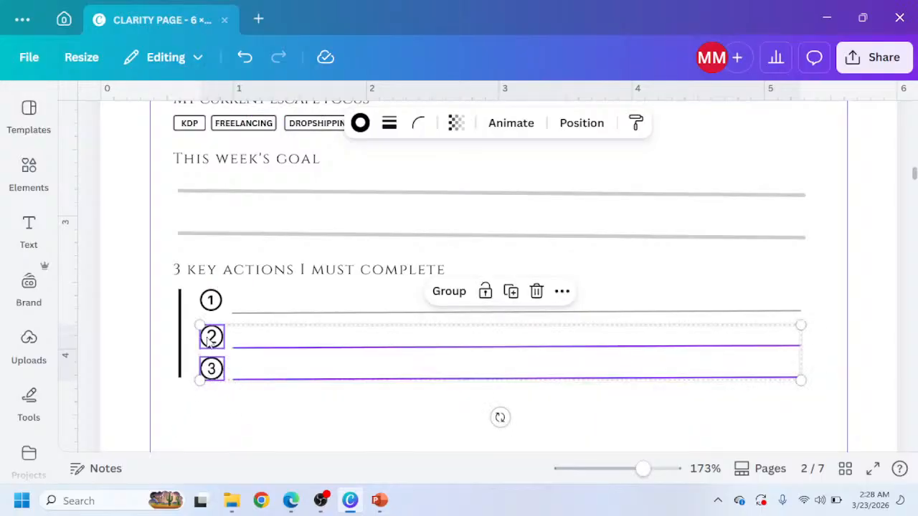
Nudge circle 3 and its line slightly to even out the spacing below circle 2.
{"action": "left_click", "coordinate": [213, 344], "text": "shift"}
{"action": "left_click", "coordinate": [259, 351], "text": "shift"}
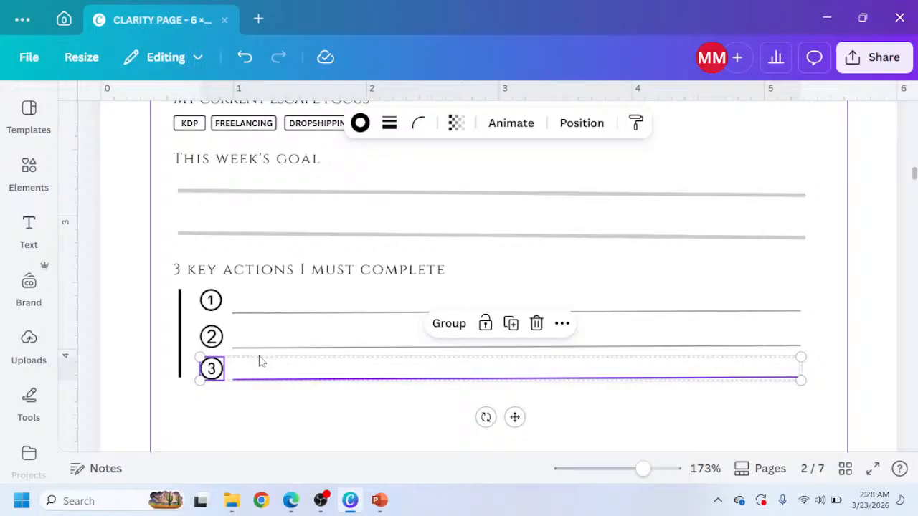
{"action": "key", "text": "Up"}
{"action": "key", "text": "Up"}
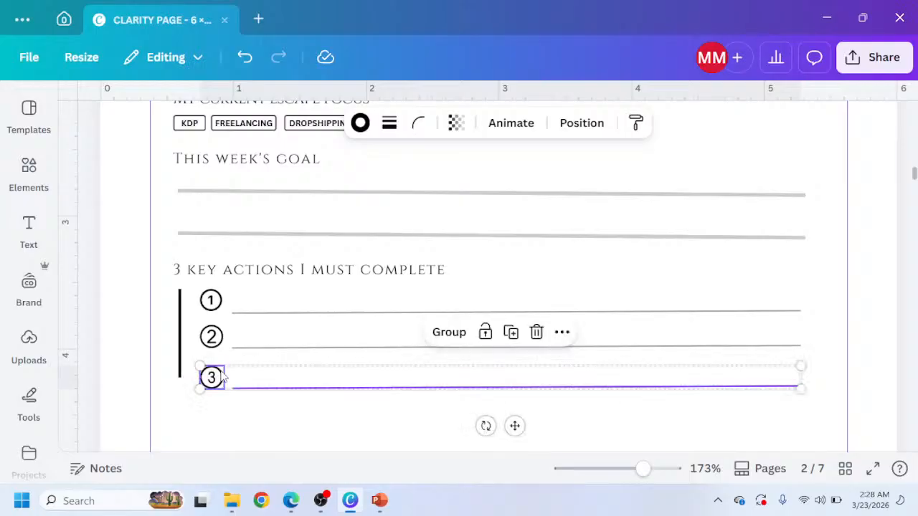
{"action": "left_click_drag", "start_coordinate": [220, 372], "coordinate": [221, 380]}
{"action": "left_click_drag", "start_coordinate": [517, 426], "coordinate": [517, 424]}
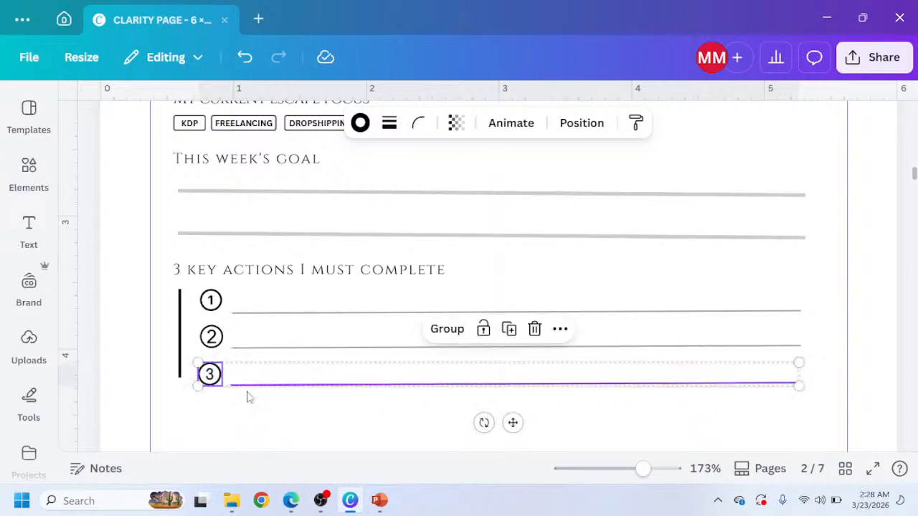
Adjust the third writing line's position so it sits level beside circle 3.
{"action": "left_click", "coordinate": [180, 357]}
{"action": "left_click_drag", "start_coordinate": [180, 356], "coordinate": [180, 357]}
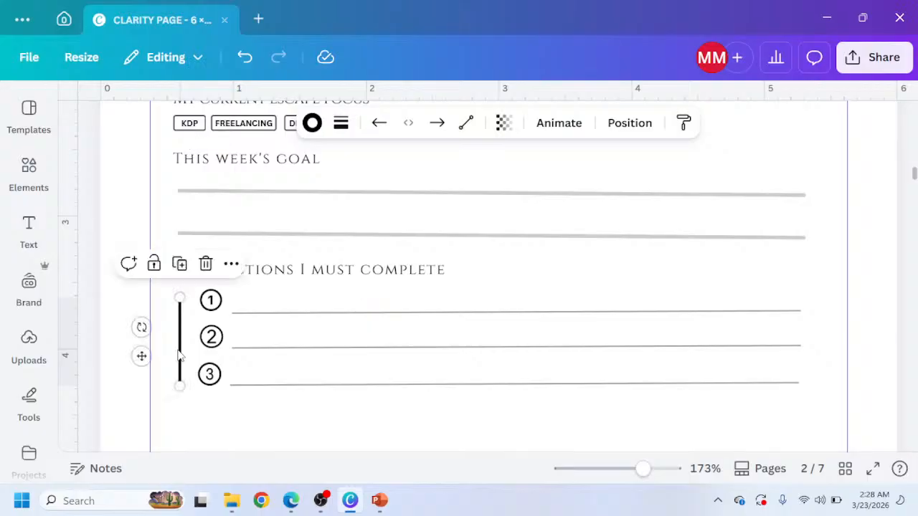
{"action": "left_click", "coordinate": [447, 385]}
{"action": "key", "text": "Up"}
{"action": "key", "text": "Up"}
{"action": "key", "text": "Up"}
{"action": "key", "text": "Up"}
{"action": "key", "text": "Up"}
{"action": "key", "text": "Up"}
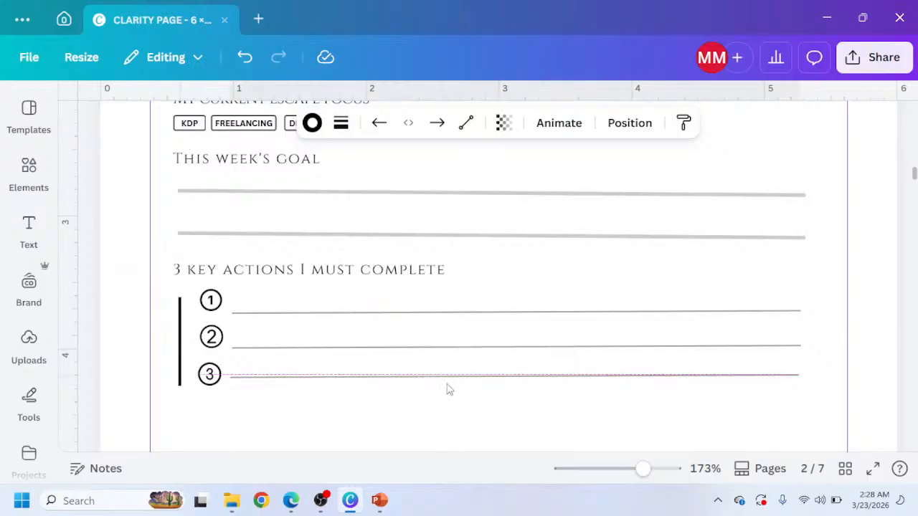
{"action": "left_click_drag", "start_coordinate": [529, 414], "coordinate": [528, 419]}
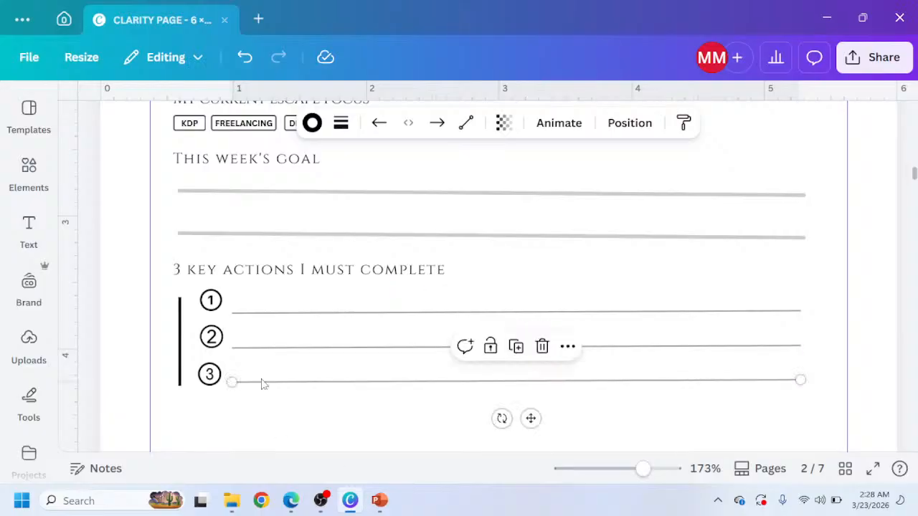
Review the reference design's sections below the key actions, then return to the Canva page.
{"action": "scroll", "coordinate": [259, 374], "scroll_direction": "down", "scroll_amount": 3, "text": "ctrl"}
{"action": "scroll", "coordinate": [381, 364], "scroll_direction": "down", "scroll_amount": 1}
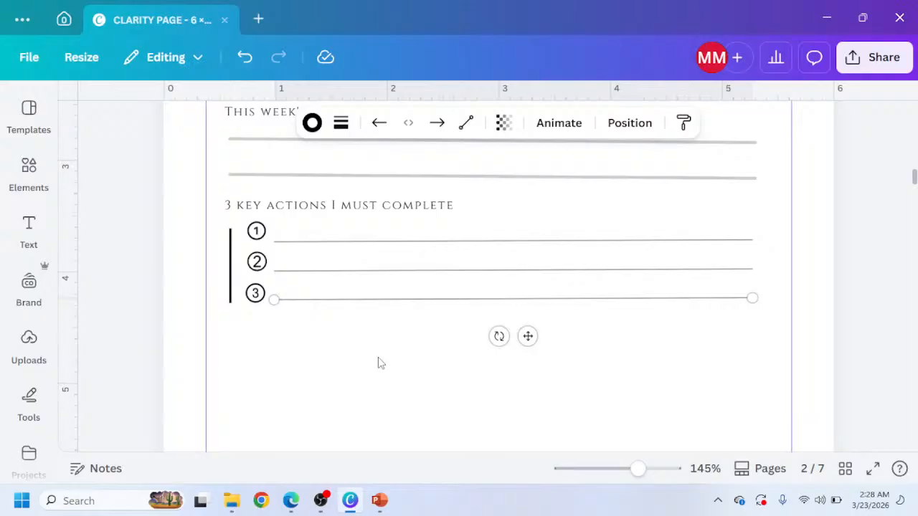
{"action": "left_click", "coordinate": [291, 500]}
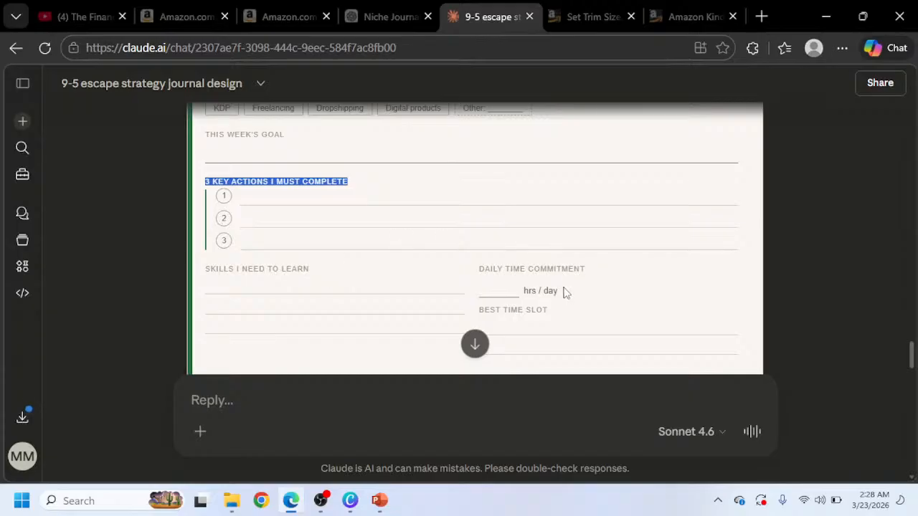
{"action": "scroll", "coordinate": [553, 265], "scroll_direction": "down", "scroll_amount": 3}
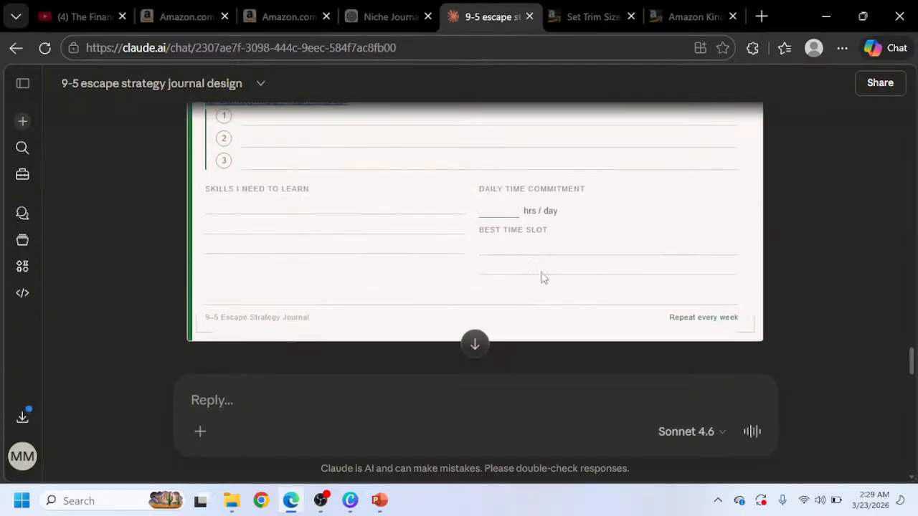
{"action": "scroll", "coordinate": [337, 262], "scroll_direction": "up", "scroll_amount": 1}
{"action": "mouse_move", "coordinate": [352, 506]}
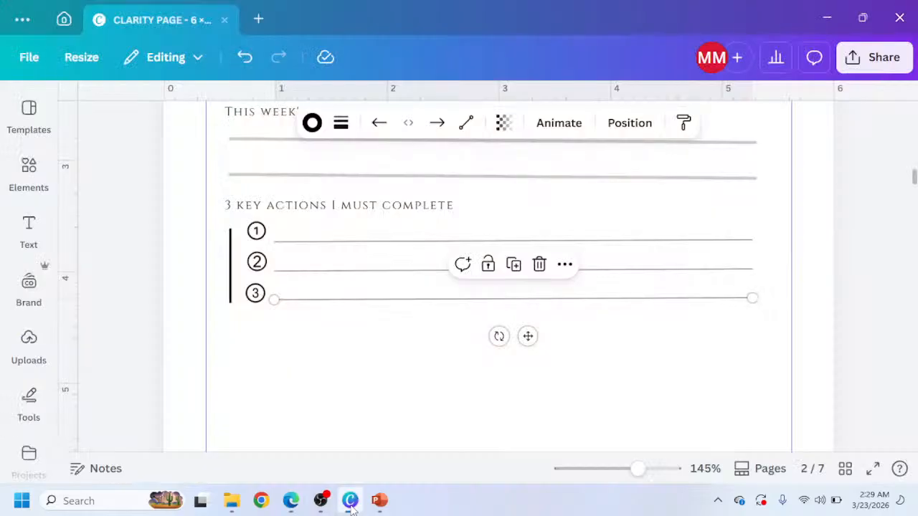
{"action": "left_click", "coordinate": [350, 501]}
{"action": "scroll", "coordinate": [308, 317], "scroll_direction": "up", "scroll_amount": 10}
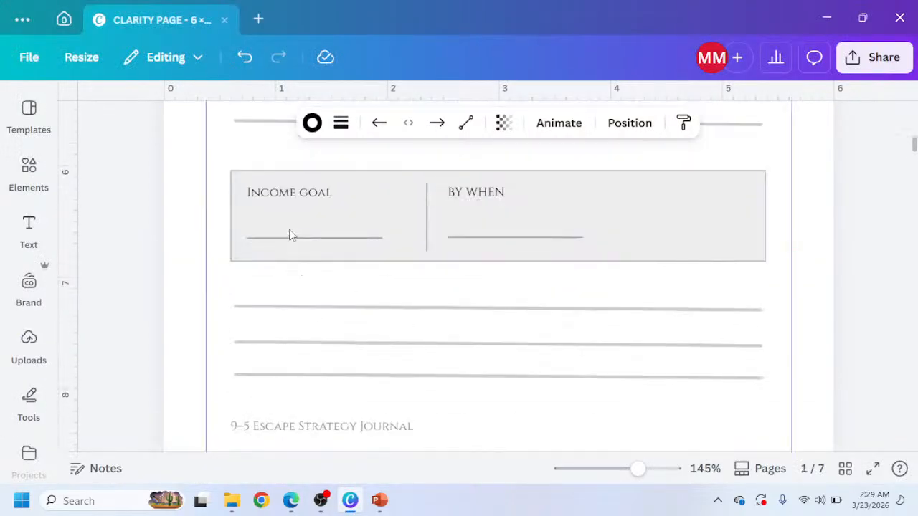
{"action": "scroll", "coordinate": [308, 244], "scroll_direction": "down", "scroll_amount": 10}
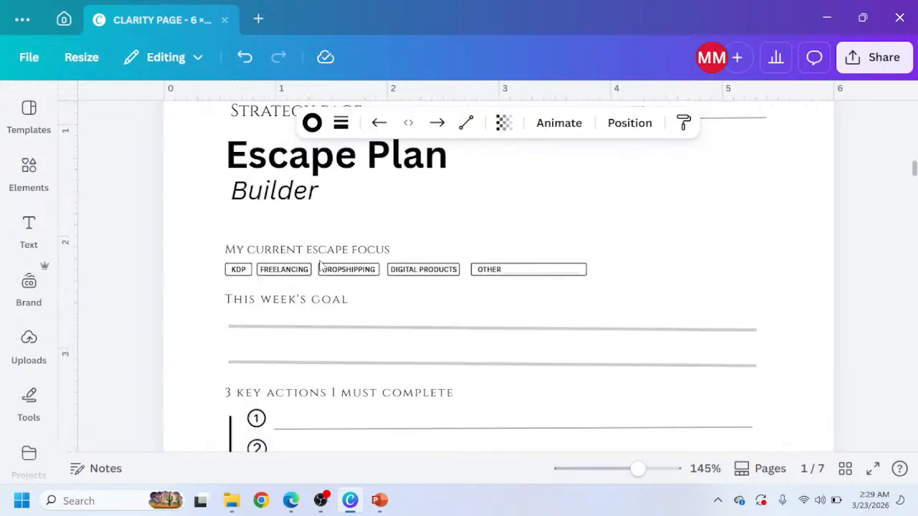
Paste a copy of the '3 key actions I must complete' heading and place it below the key actions rows.
{"action": "left_click", "coordinate": [322, 324]}
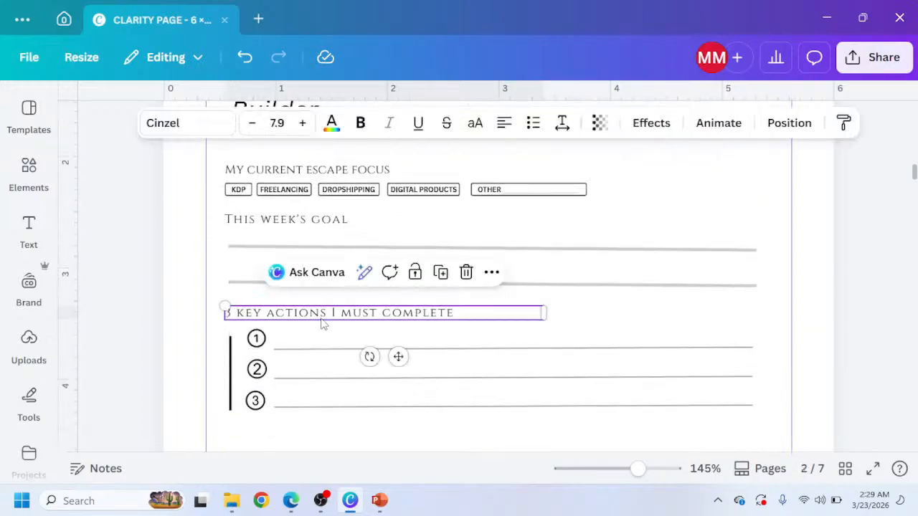
{"action": "scroll", "coordinate": [313, 338], "scroll_direction": "down", "scroll_amount": 3}
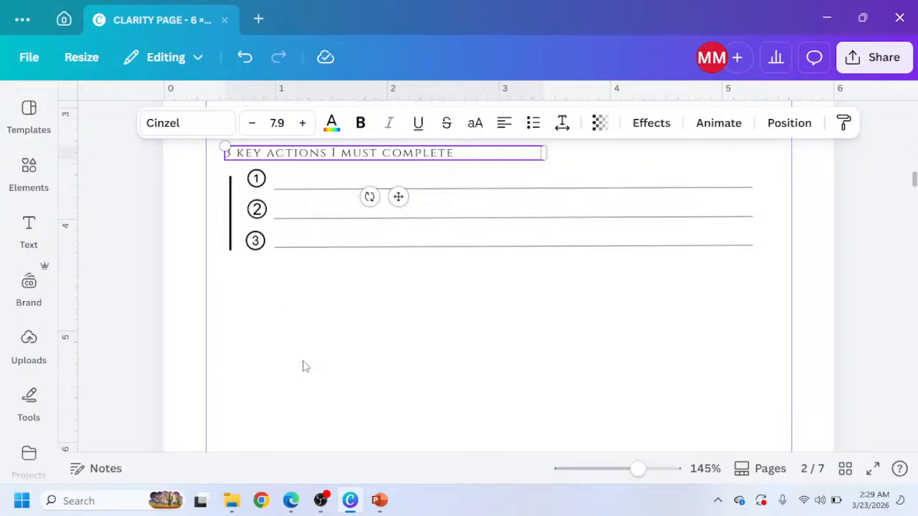
{"action": "left_click", "coordinate": [285, 307]}
{"action": "key", "text": "ctrl+v"}
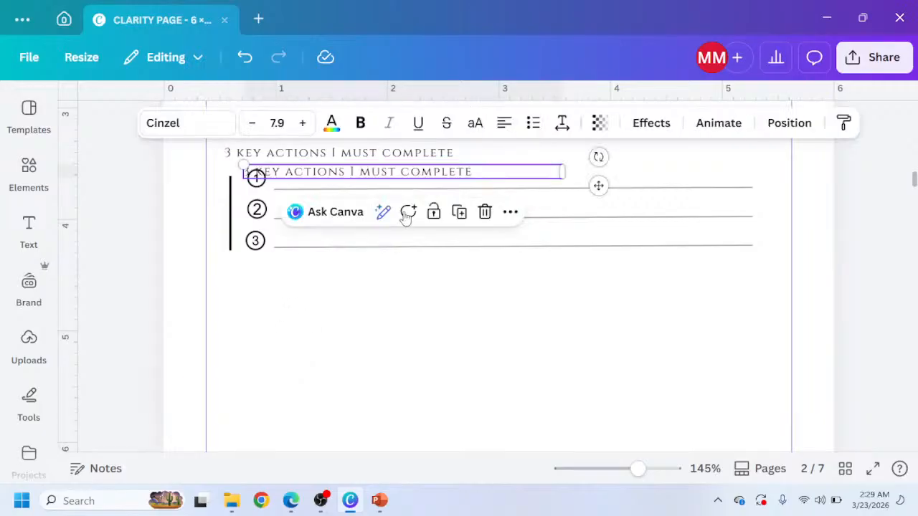
{"action": "left_click_drag", "start_coordinate": [598, 186], "coordinate": [591, 292]}
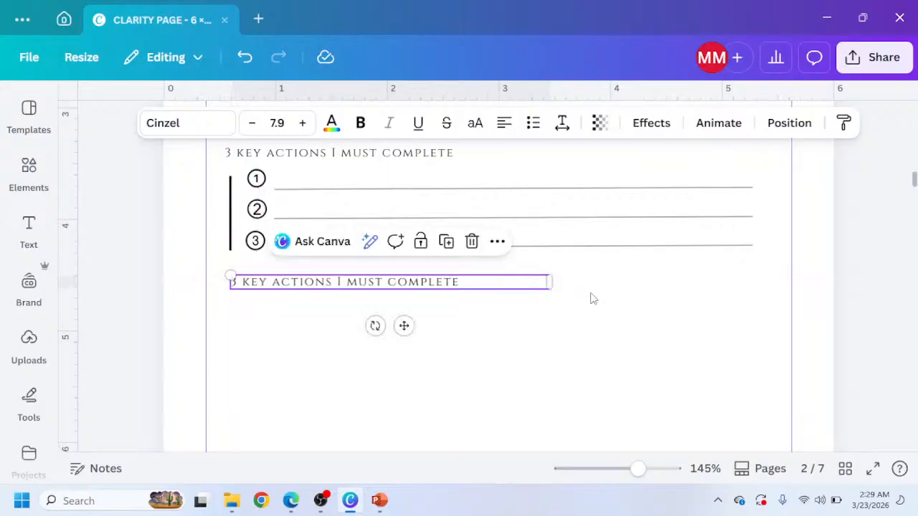
Copy 'SKILLS I NEED TO LEARN' from the reference and paste it as the duplicated heading's text.
{"action": "scroll", "coordinate": [593, 299], "scroll_direction": "down", "scroll_amount": 7}
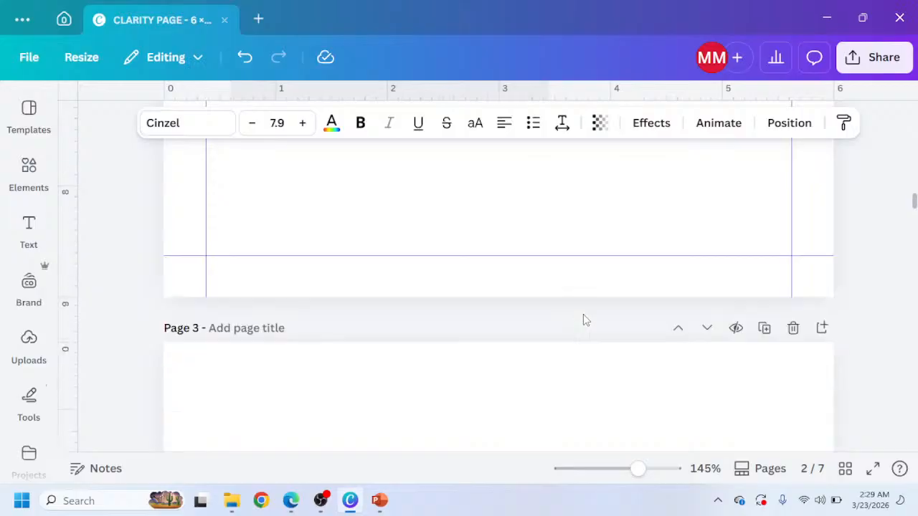
{"action": "scroll", "coordinate": [514, 346], "scroll_direction": "up", "scroll_amount": 3}
{"action": "left_click", "coordinate": [291, 501]}
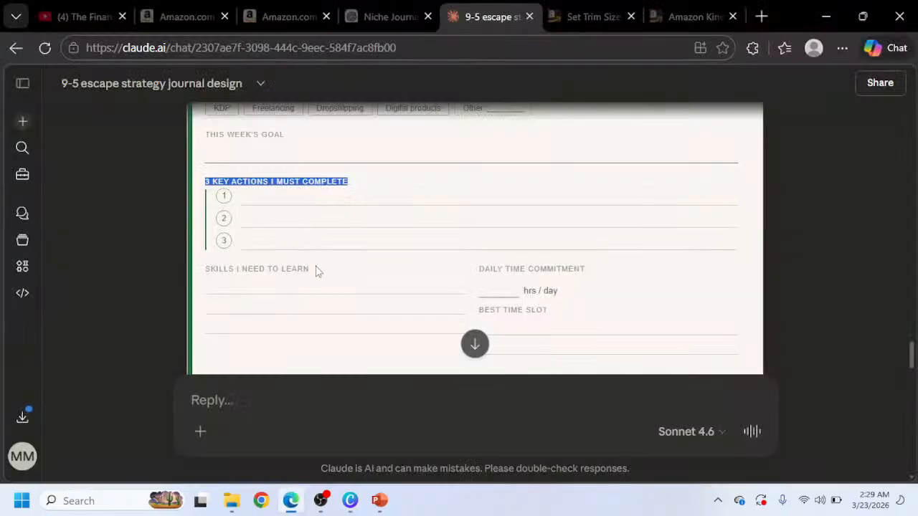
{"action": "left_click_drag", "start_coordinate": [318, 271], "coordinate": [199, 277]}
{"action": "key", "text": "ctrl+c"}
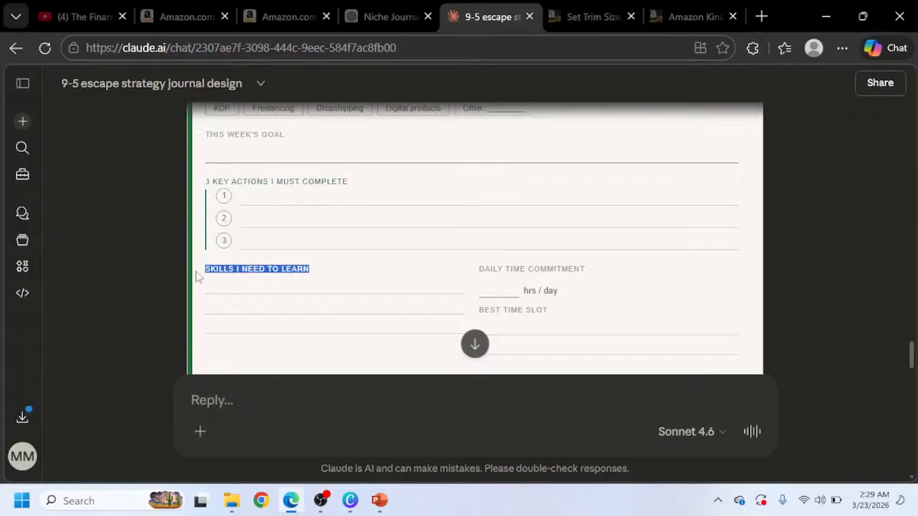
{"action": "left_click", "coordinate": [350, 500]}
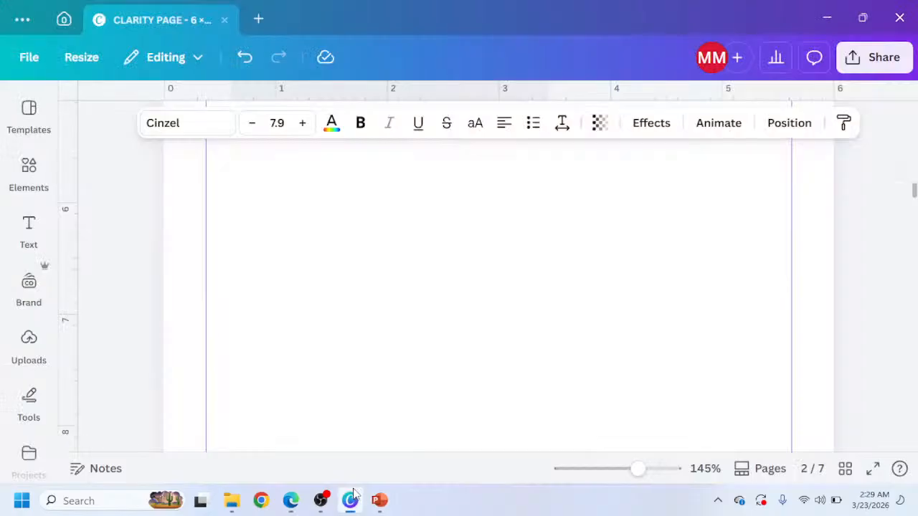
{"action": "left_click", "coordinate": [283, 197]}
{"action": "scroll", "coordinate": [298, 206], "scroll_direction": "up", "scroll_amount": 2}
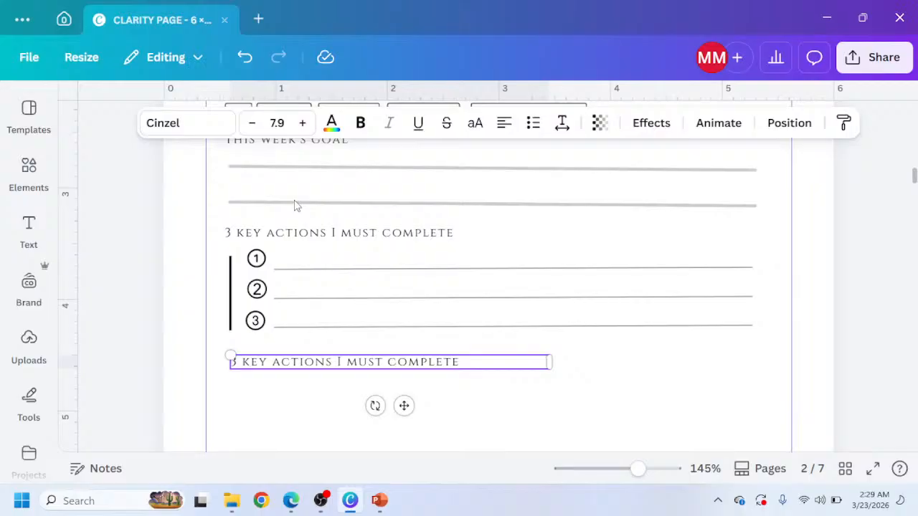
{"action": "left_click", "coordinate": [289, 374]}
{"action": "left_click", "coordinate": [290, 364]}
{"action": "double_click", "coordinate": [290, 365]}
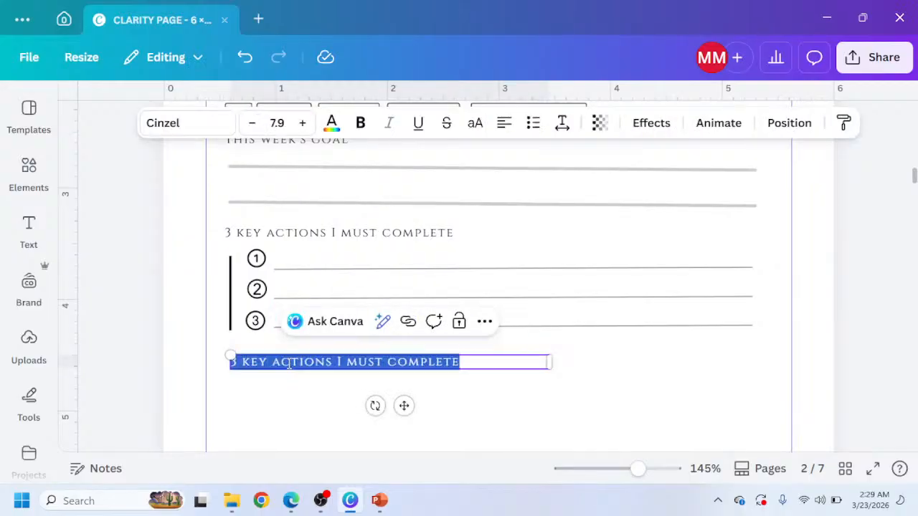
{"action": "key", "text": "ctrl+v"}
Copy the three short writing lines from page 1 and place them under the Skills I need to learn heading.
{"action": "scroll", "coordinate": [314, 297], "scroll_direction": "up", "scroll_amount": 15}
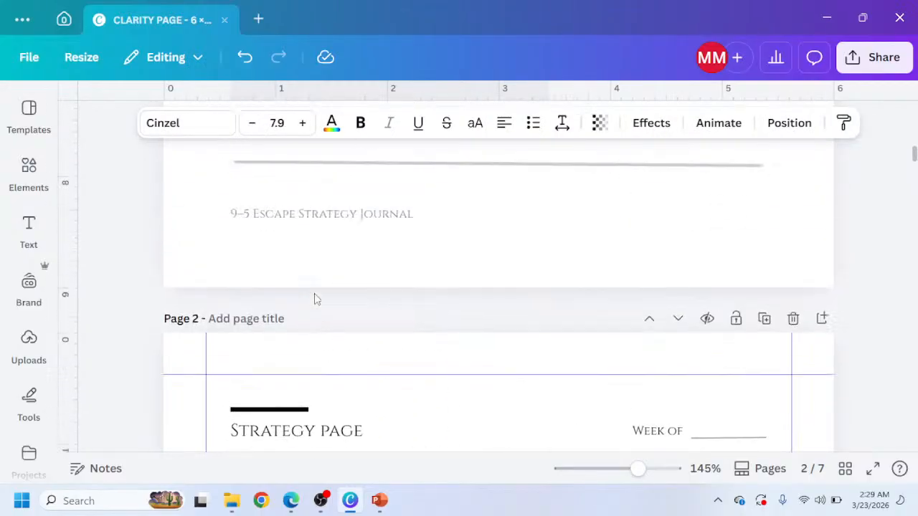
{"action": "scroll", "coordinate": [313, 297], "scroll_direction": "up", "scroll_amount": 5}
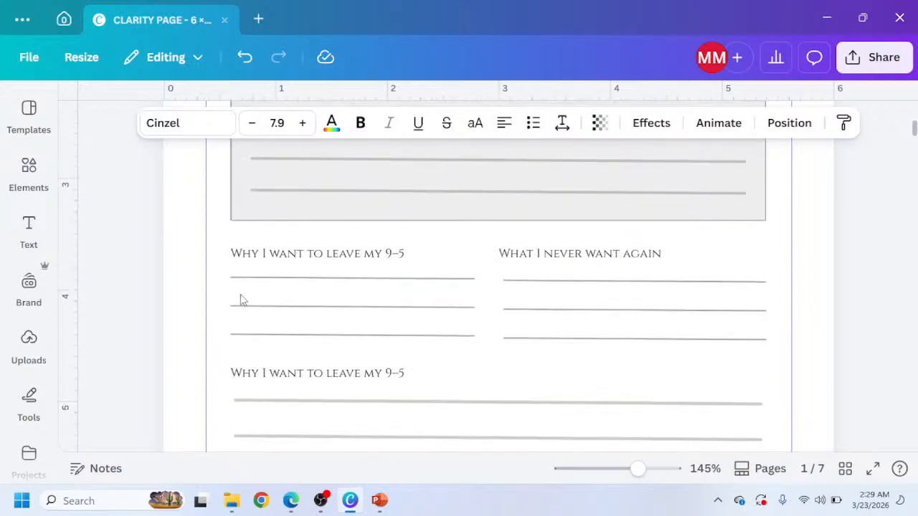
{"action": "left_click_drag", "start_coordinate": [222, 273], "coordinate": [320, 352]}
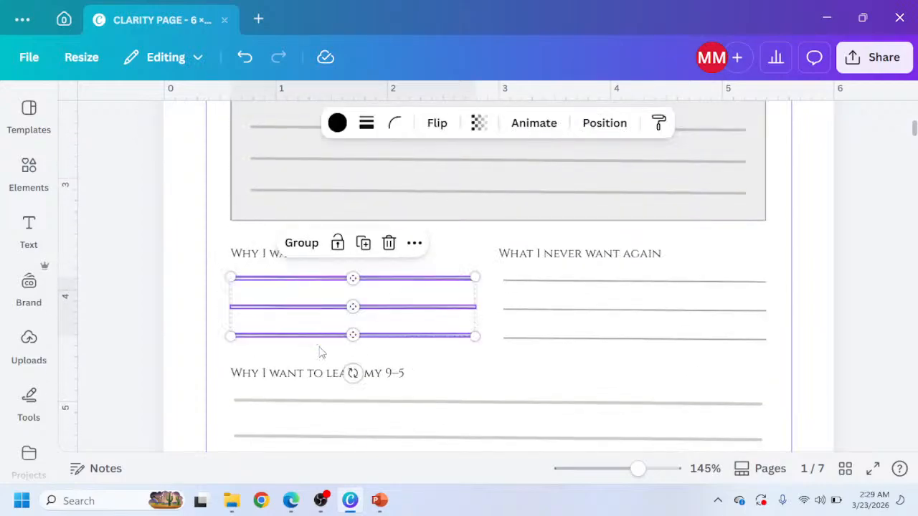
{"action": "scroll", "coordinate": [320, 351], "scroll_direction": "down", "scroll_amount": 15}
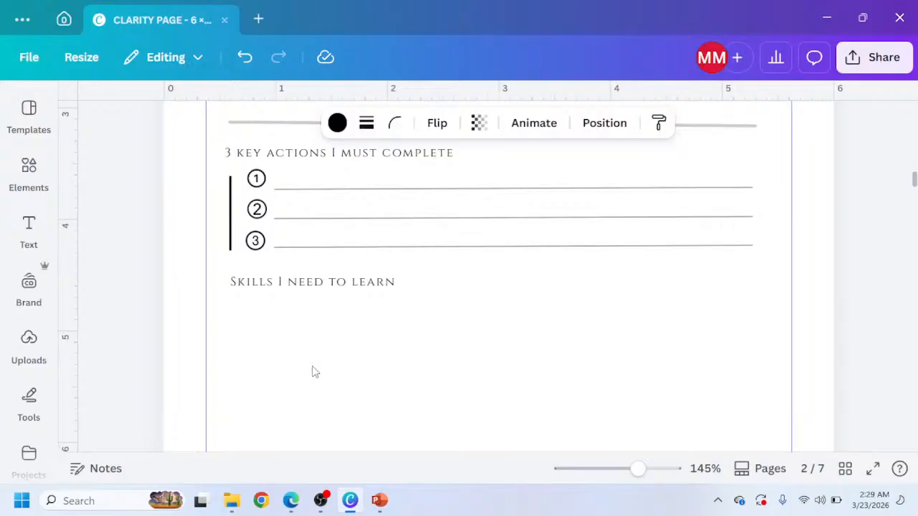
{"action": "scroll", "coordinate": [267, 263], "scroll_direction": "down", "scroll_amount": 3}
{"action": "scroll", "coordinate": [265, 246], "scroll_direction": "up", "scroll_amount": 5}
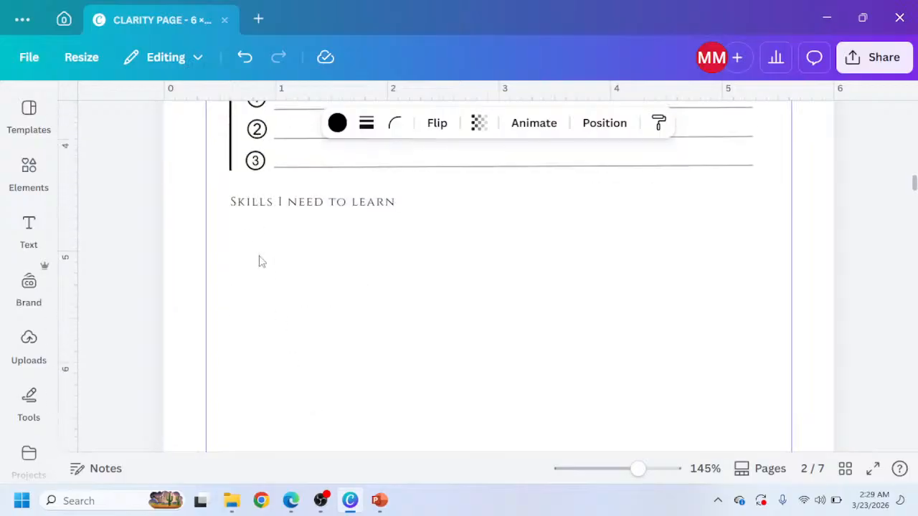
{"action": "left_click", "coordinate": [259, 259]}
{"action": "key", "text": "ctrl+v"}
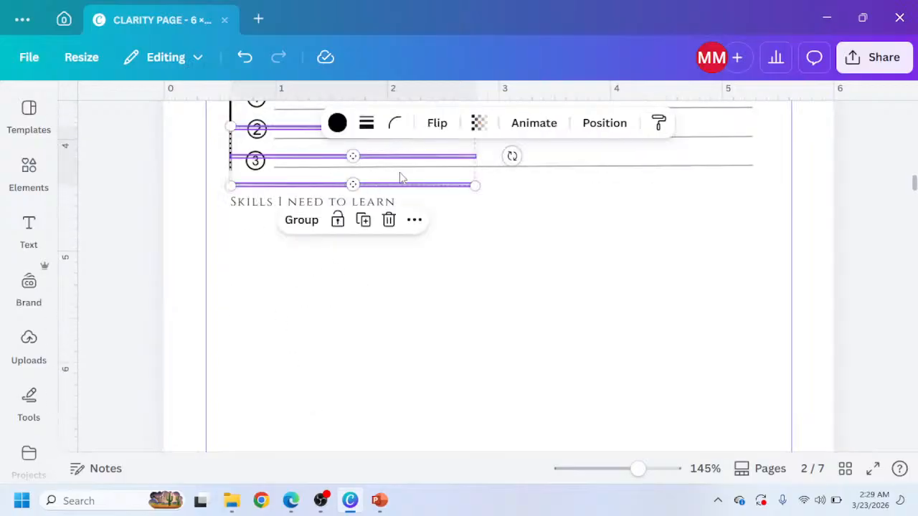
{"action": "left_click_drag", "start_coordinate": [402, 178], "coordinate": [408, 285]}
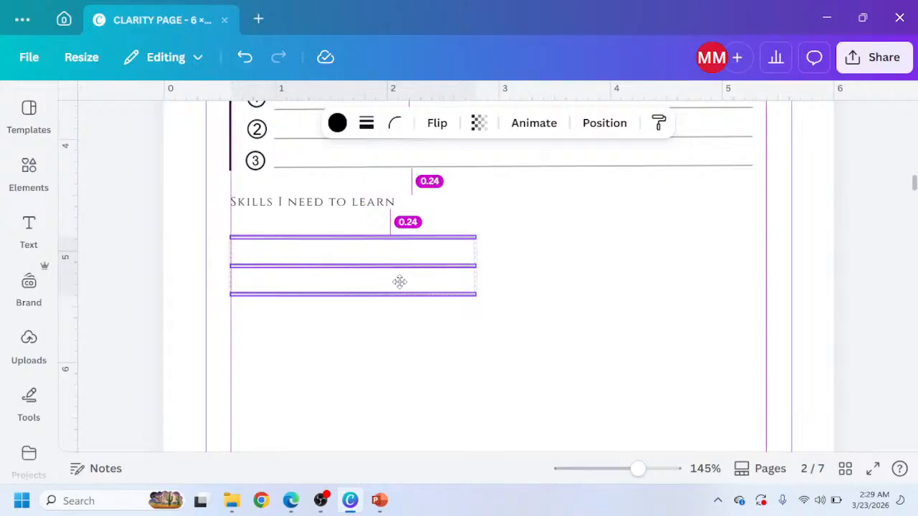
{"action": "left_click_drag", "start_coordinate": [399, 281], "coordinate": [400, 282]}
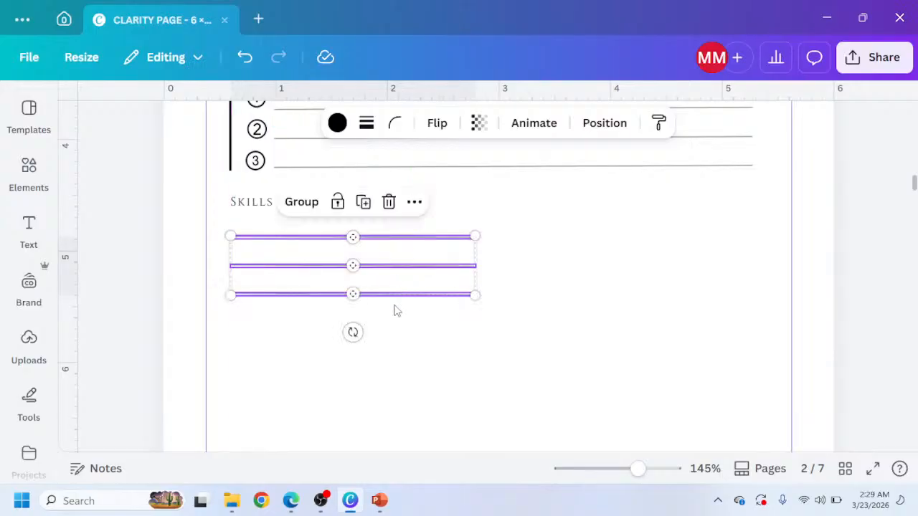
Duplicate the three lines and place the copies directly below, making six writing lines.
{"action": "key", "text": "ctrl+d"}
{"action": "left_click_drag", "start_coordinate": [385, 180], "coordinate": [388, 370]}
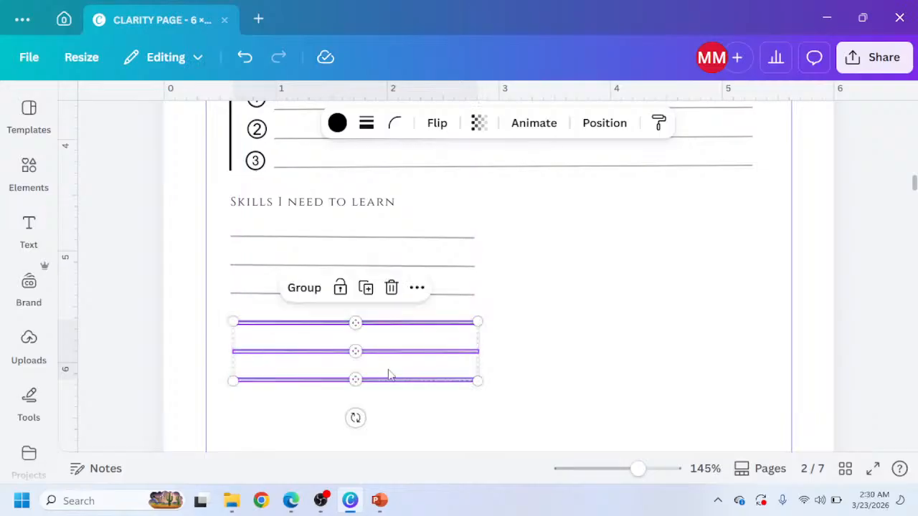
{"action": "left_click", "coordinate": [561, 286]}
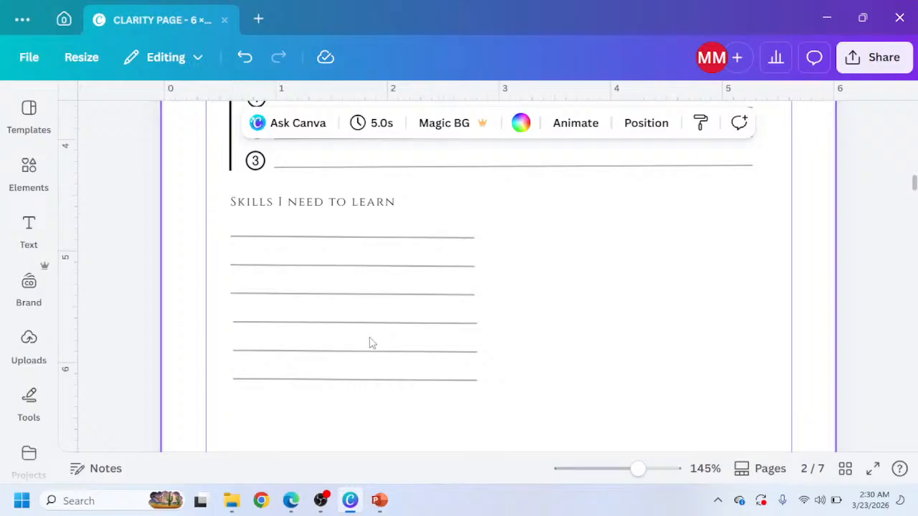
Duplicate the Skills I need to learn heading and move the copy to the right column.
{"action": "left_click", "coordinate": [388, 202]}
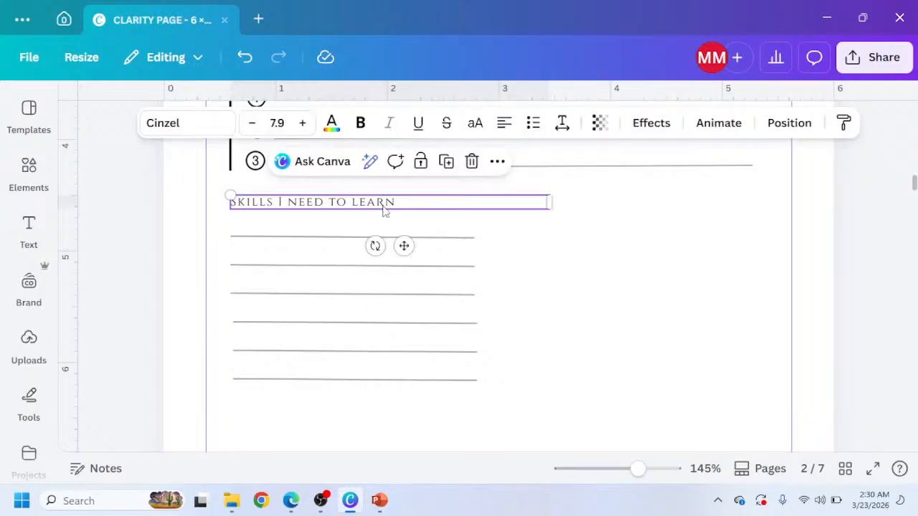
{"action": "key", "text": "ctrl+d"}
{"action": "left_click_drag", "start_coordinate": [391, 225], "coordinate": [641, 206]}
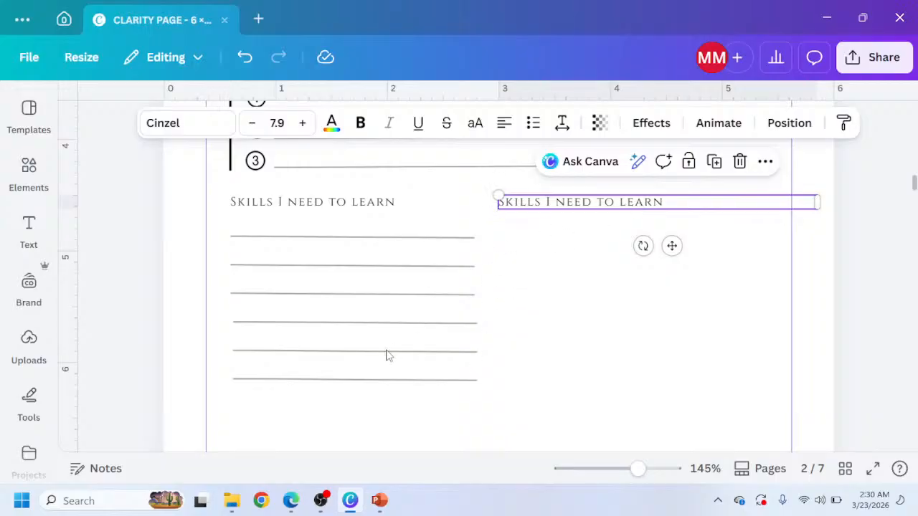
Copy 'DAILY TIME COMMITMENT' from the reference and replace the right heading's text with it.
{"action": "left_click", "coordinate": [291, 501]}
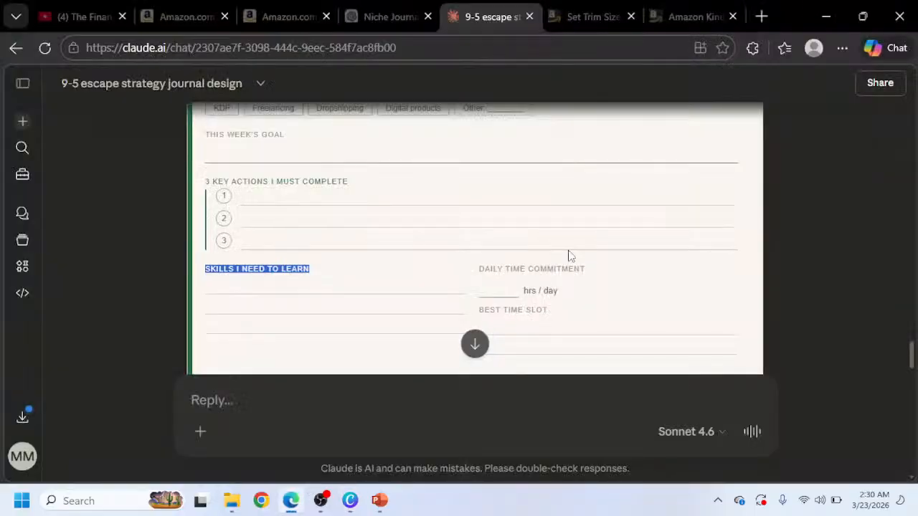
{"action": "left_click_drag", "start_coordinate": [591, 273], "coordinate": [470, 272]}
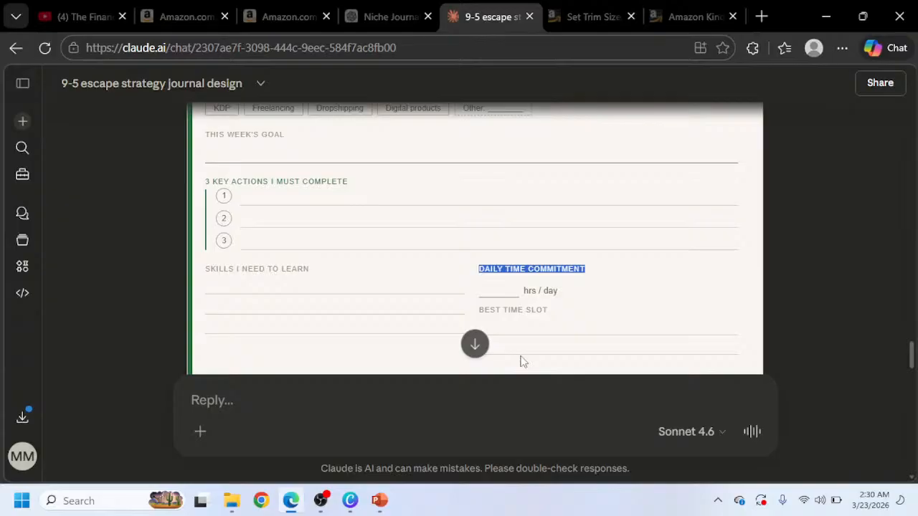
{"action": "left_click", "coordinate": [349, 501]}
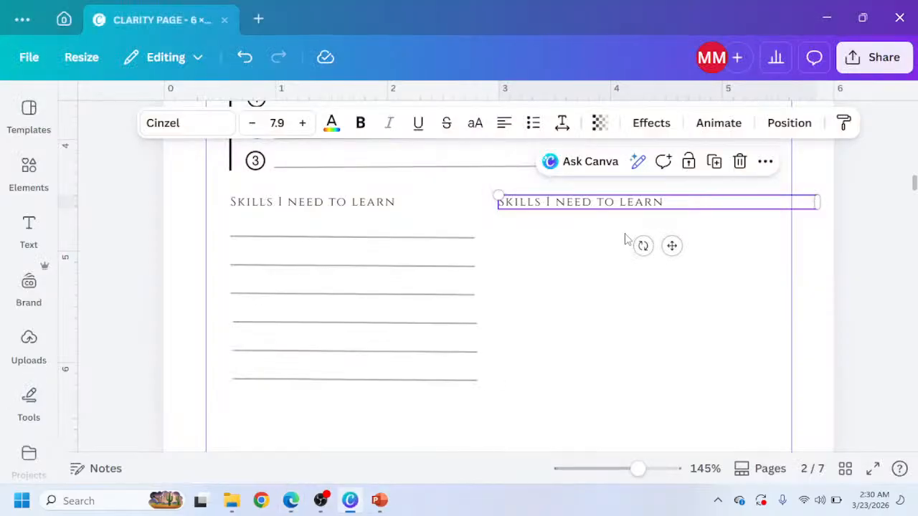
{"action": "key", "text": "ctrl+a"}
{"action": "type", "text": "Daily time commitment"}
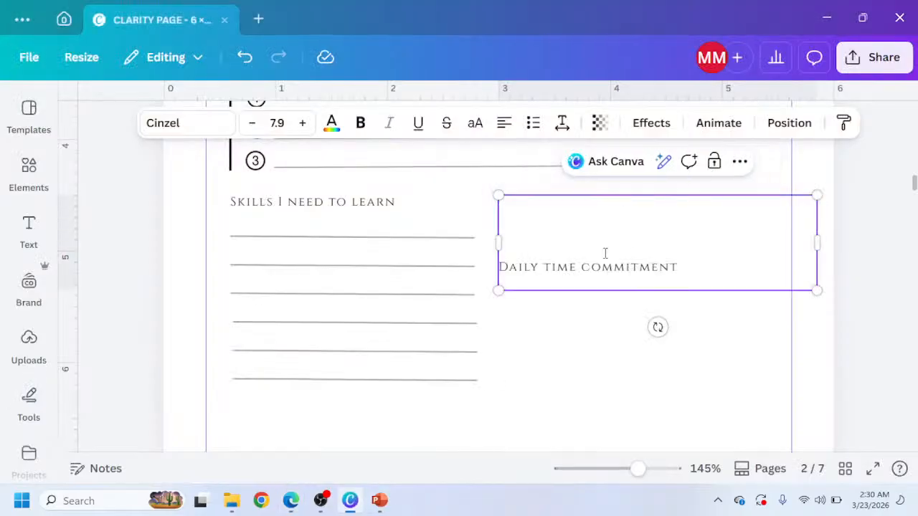
Delete the empty lines above the Daily time commitment heading so it sits level with the Skills heading.
{"action": "key", "text": "BackSpace"}
{"action": "key", "text": "BackSpace"}
{"action": "key", "text": "BackSpace"}
{"action": "key", "text": "BackSpace"}
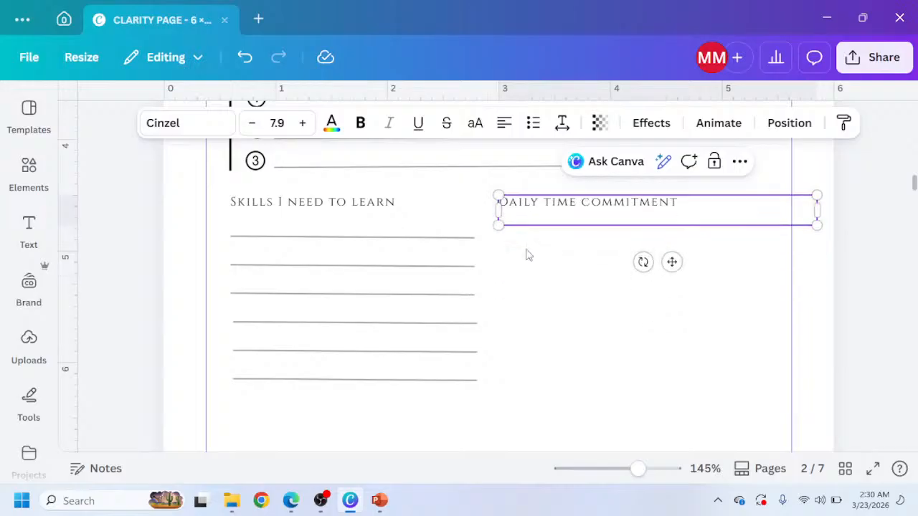
{"action": "key", "text": "BackSpace"}
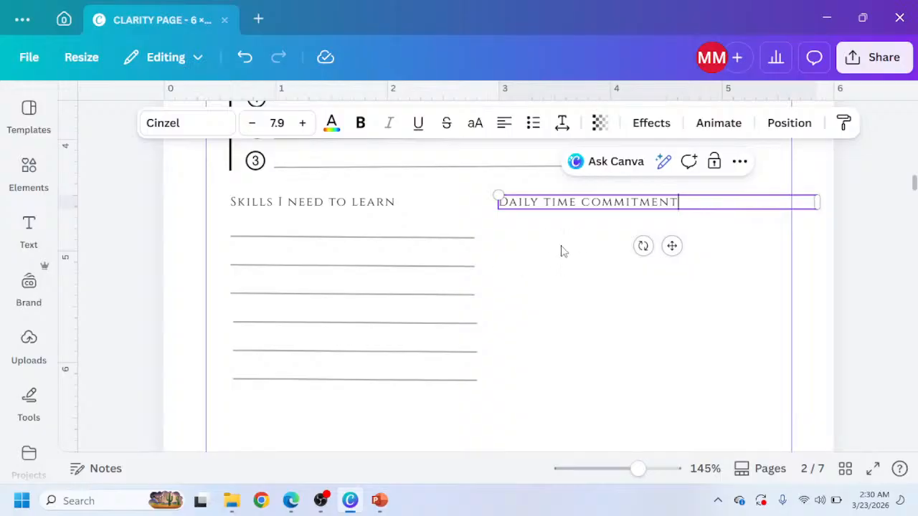
Copy the short line beside 'Week of' and place it under the Daily time commitment heading.
{"action": "mouse_move", "coordinate": [290, 502]}
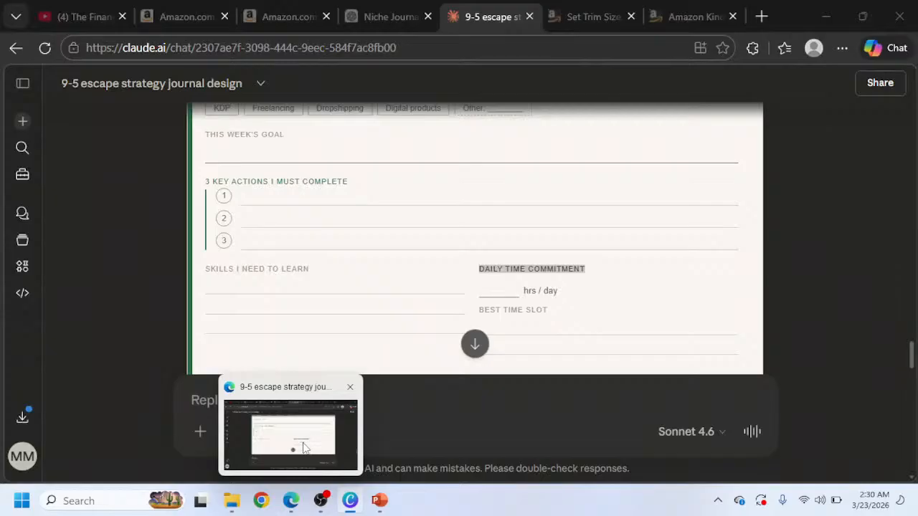
{"action": "left_click", "coordinate": [305, 441]}
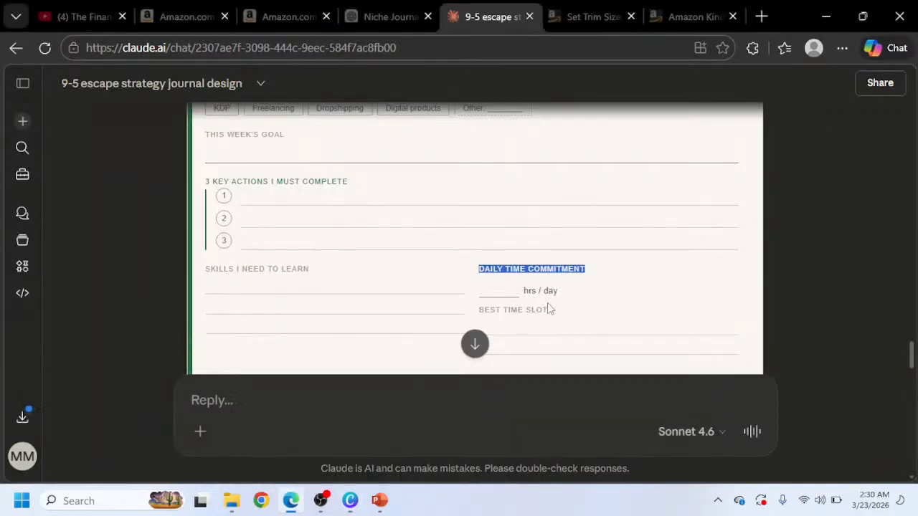
{"action": "left_click", "coordinate": [352, 505]}
{"action": "scroll", "coordinate": [644, 256], "scroll_direction": "up", "scroll_amount": 8}
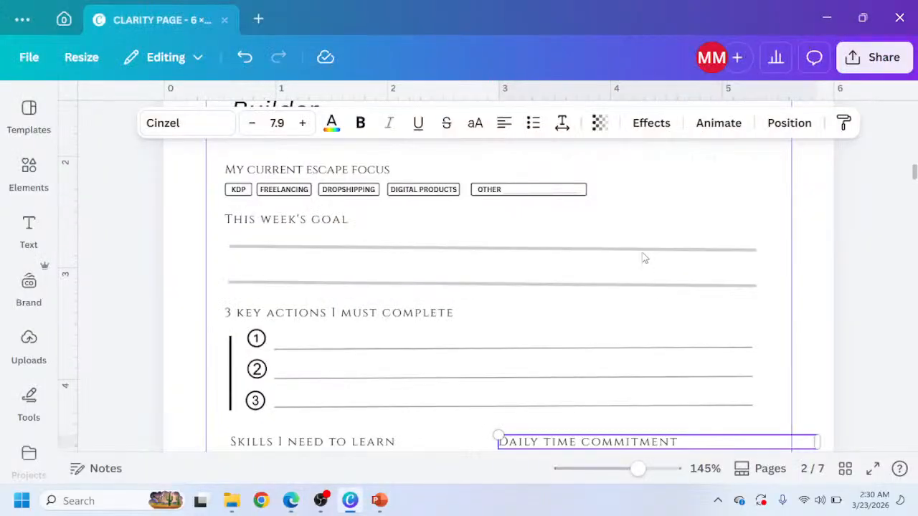
{"action": "scroll", "coordinate": [697, 436], "scroll_direction": "up", "scroll_amount": 2}
{"action": "scroll", "coordinate": [693, 431], "scroll_direction": "down", "scroll_amount": 2}
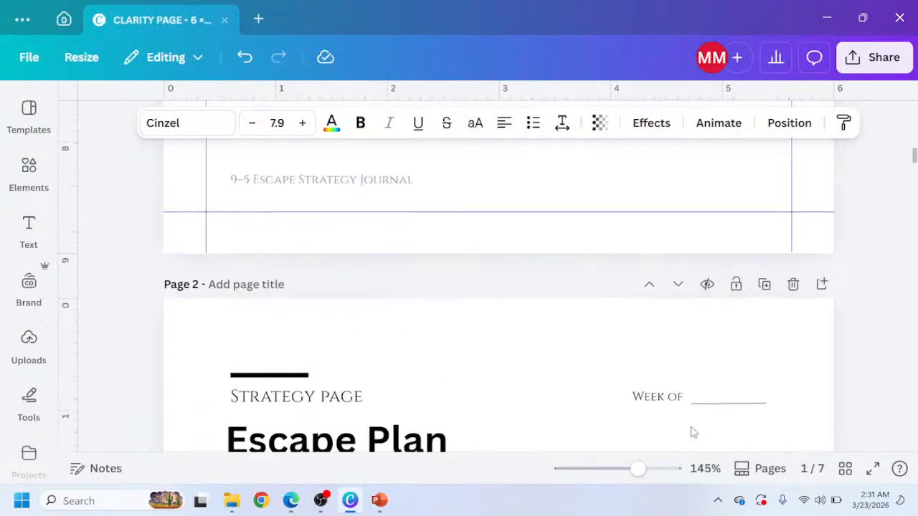
{"action": "left_click", "coordinate": [717, 361]}
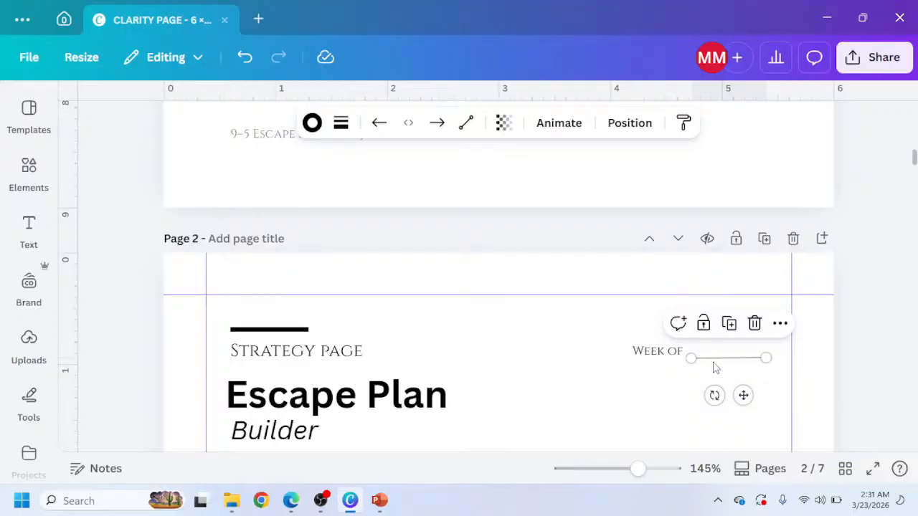
{"action": "scroll", "coordinate": [715, 368], "scroll_direction": "down", "scroll_amount": 8}
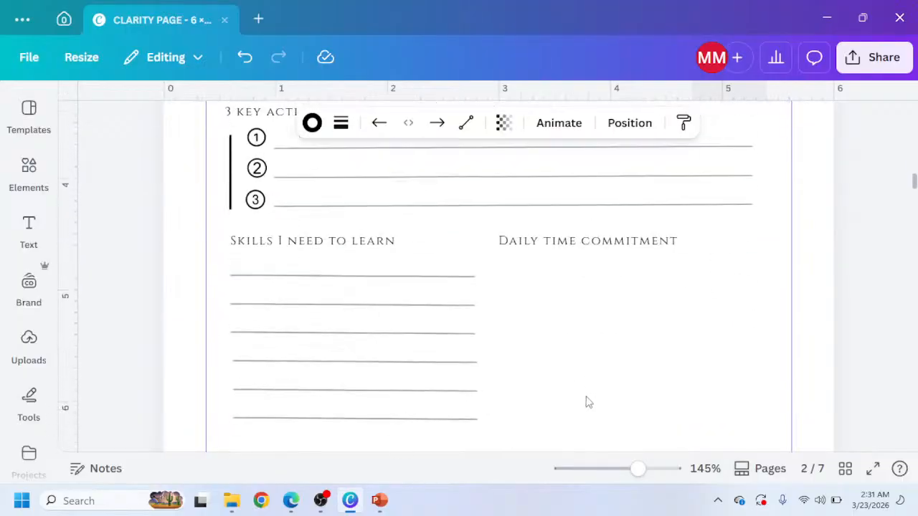
{"action": "left_click", "coordinate": [529, 252]}
{"action": "key", "text": "ctrl+v"}
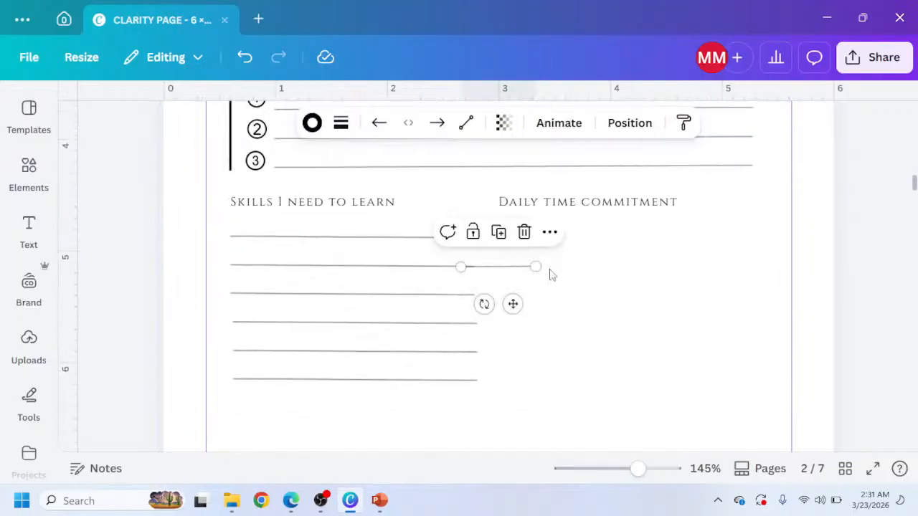
{"action": "left_click_drag", "start_coordinate": [515, 305], "coordinate": [558, 281]}
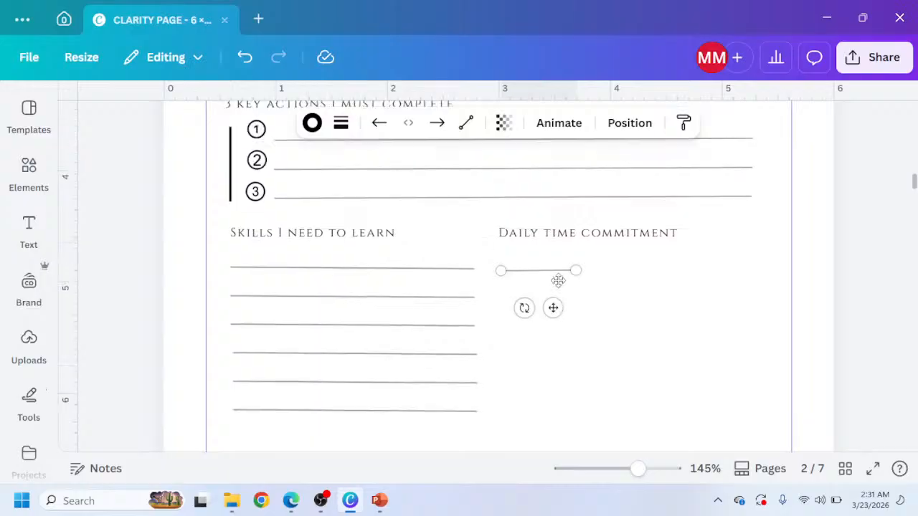
Copy the KDP label, place it beside the short line and change its text to 'hrs/ day'.
{"action": "scroll", "coordinate": [558, 285], "scroll_direction": "up", "scroll_amount": 6}
{"action": "scroll", "coordinate": [322, 322], "scroll_direction": "down", "scroll_amount": 2}
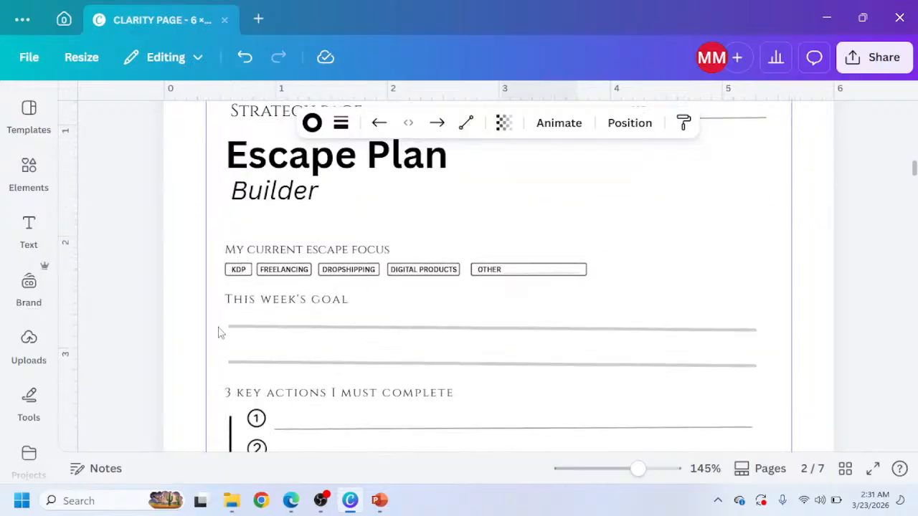
{"action": "left_click", "coordinate": [243, 271]}
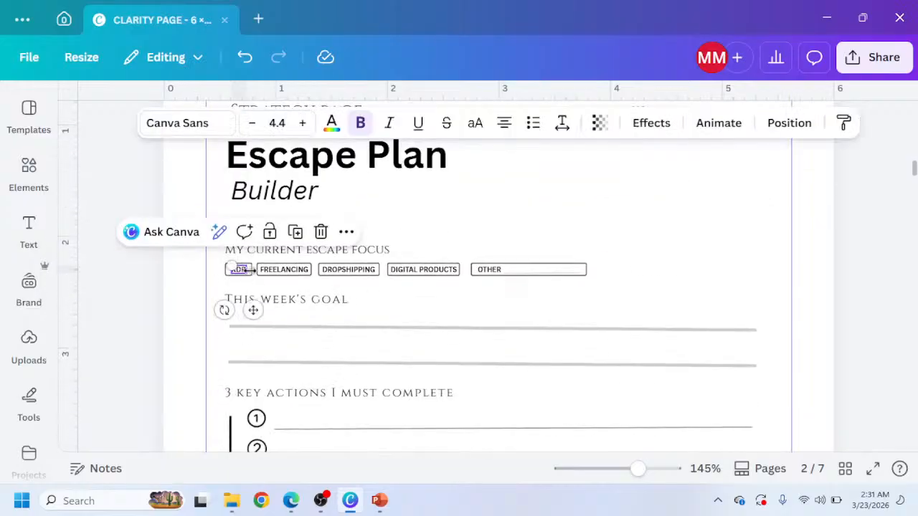
{"action": "scroll", "coordinate": [632, 263], "scroll_direction": "down", "scroll_amount": 5}
{"action": "key", "text": "ctrl+v"}
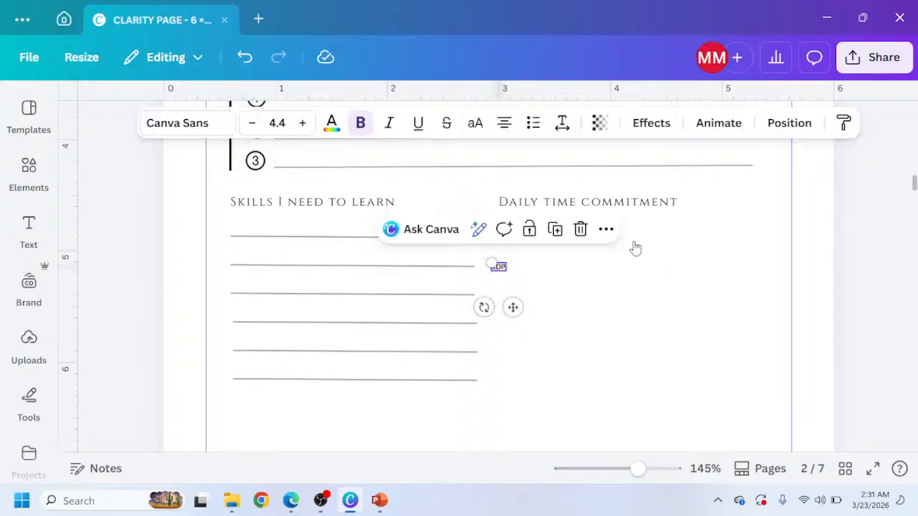
{"action": "left_click_drag", "start_coordinate": [513, 307], "coordinate": [603, 277]}
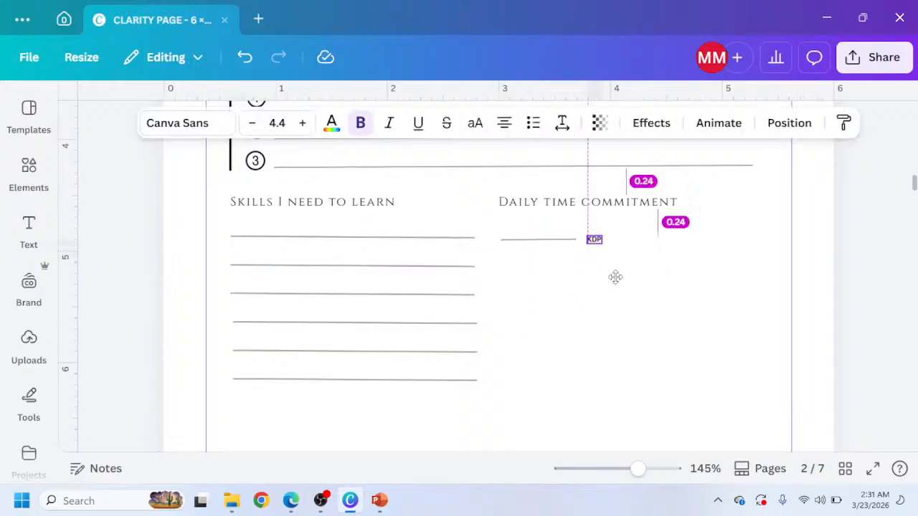
{"action": "double_click", "coordinate": [590, 237]}
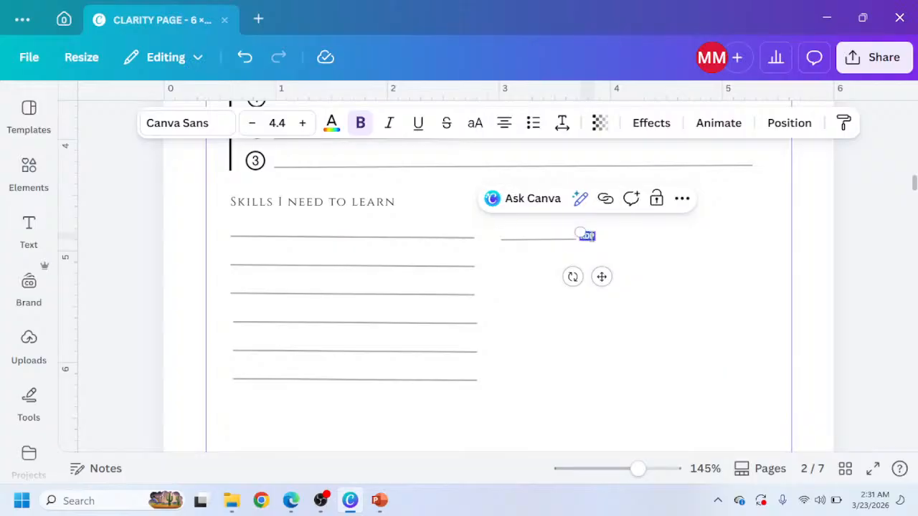
{"action": "type", "text": "hrs/da"}
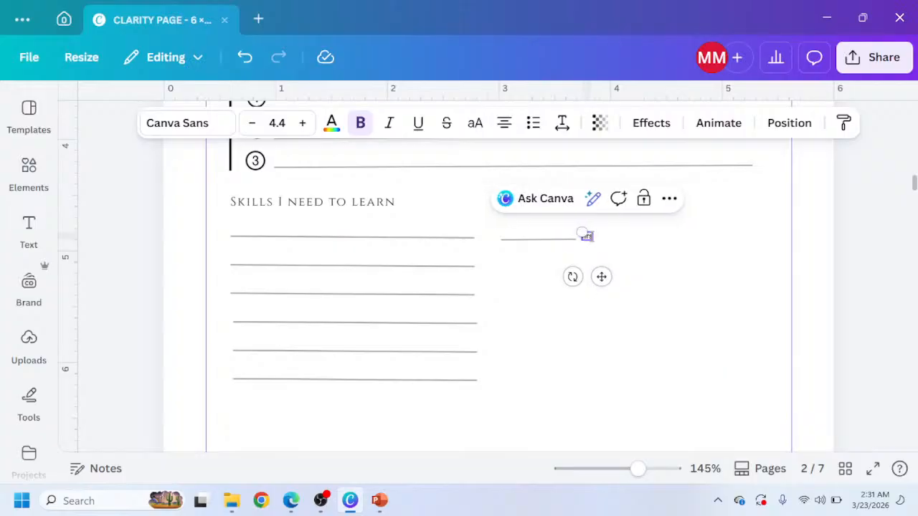
{"action": "type", "text": "y"}
{"action": "left_click", "coordinate": [626, 275]}
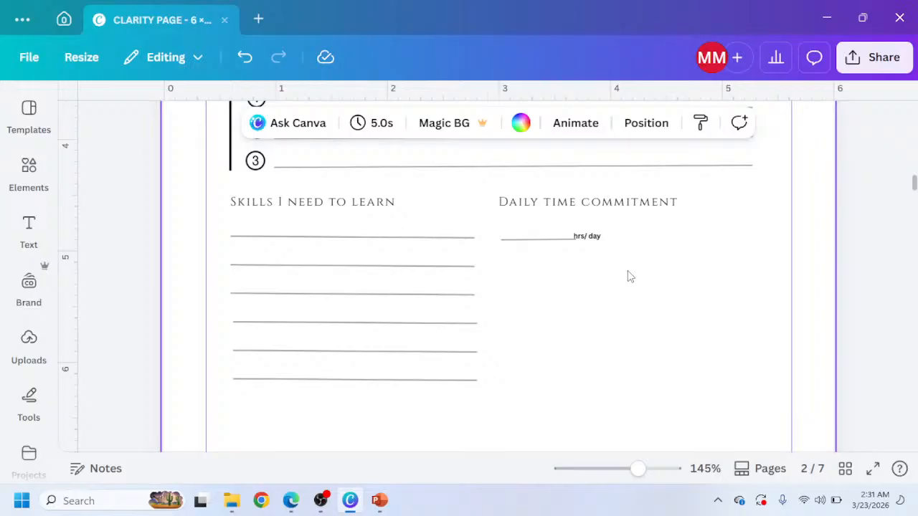
Enlarge the 'hrs/ day' label to size 5.8 and nudge it to sit right of the short line.
{"action": "scroll", "coordinate": [629, 274], "scroll_direction": "up", "scroll_amount": 2}
{"action": "scroll", "coordinate": [629, 276], "scroll_direction": "up", "scroll_amount": 3, "text": "ctrl"}
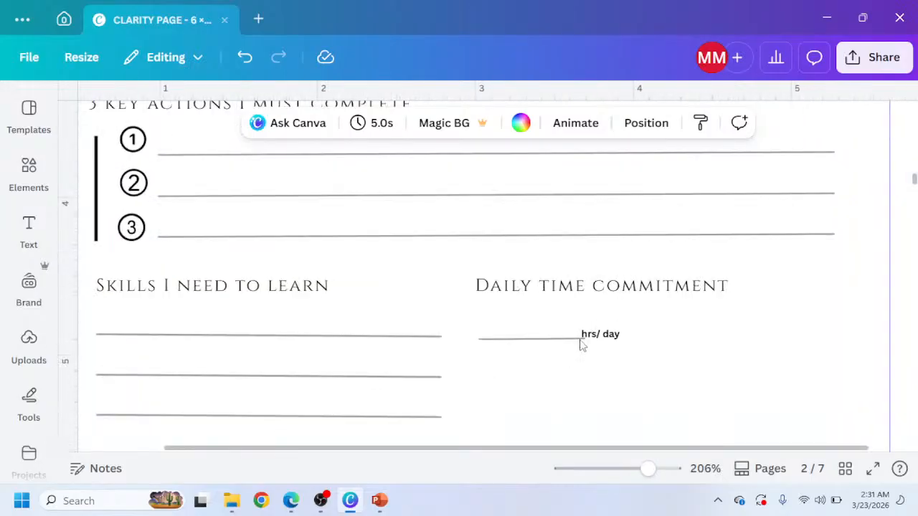
{"action": "left_click", "coordinate": [608, 335]}
{"action": "key", "text": "Right"}
{"action": "key", "text": "Right"}
{"action": "key", "text": "Right"}
{"action": "key", "text": "Right"}
{"action": "key", "text": "Right"}
{"action": "key", "text": "Right"}
{"action": "key", "text": "Right"}
{"action": "key", "text": "Right"}
{"action": "key", "text": "Right"}
{"action": "key", "text": "Right"}
{"action": "key", "text": "Right"}
{"action": "key", "text": "Right"}
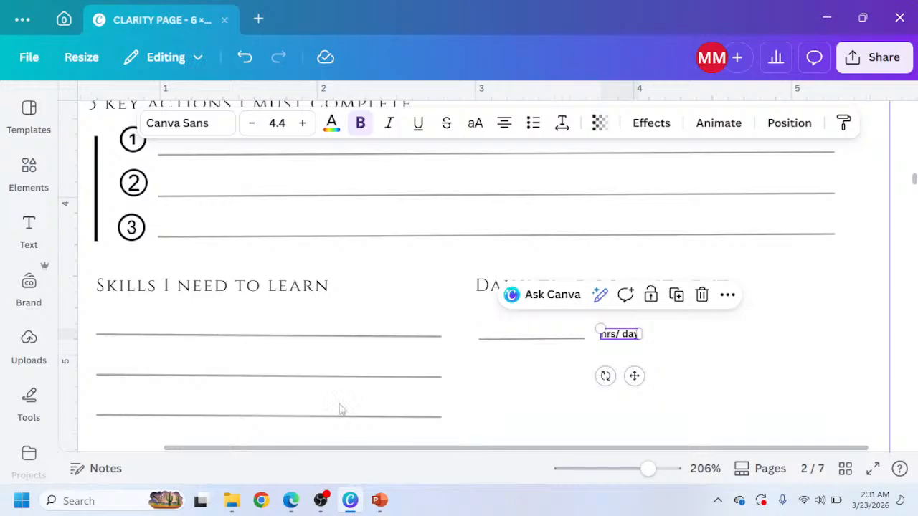
{"action": "left_click", "coordinate": [290, 500]}
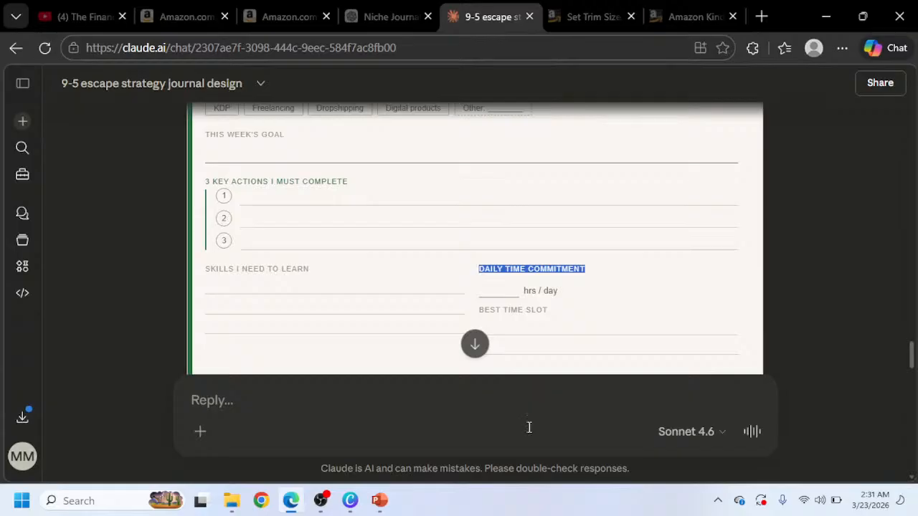
{"action": "left_click", "coordinate": [350, 500]}
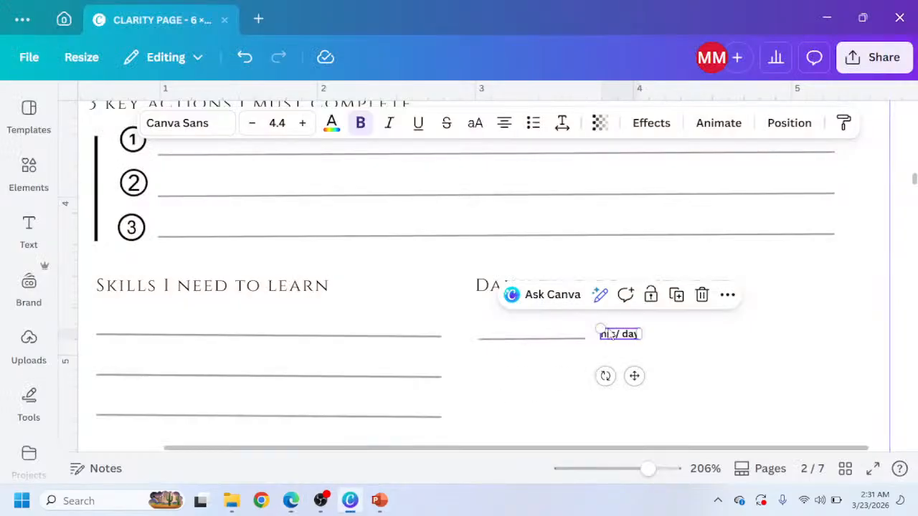
{"action": "left_click_drag", "start_coordinate": [599, 329], "coordinate": [590, 325]}
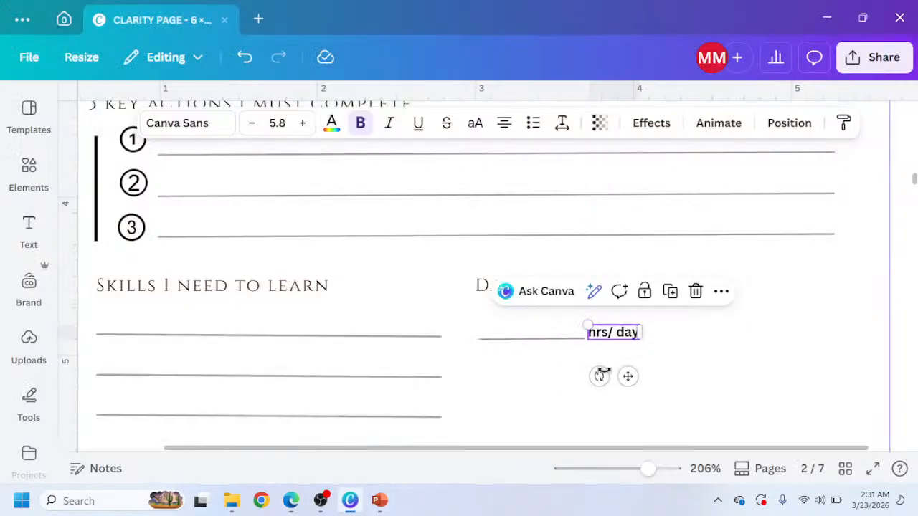
{"action": "key", "text": "Right"}
{"action": "key", "text": "Right"}
{"action": "key", "text": "Right"}
{"action": "key", "text": "Right"}
{"action": "key", "text": "Right"}
{"action": "key", "text": "Right"}
{"action": "key", "text": "Right"}
{"action": "key", "text": "Right"}
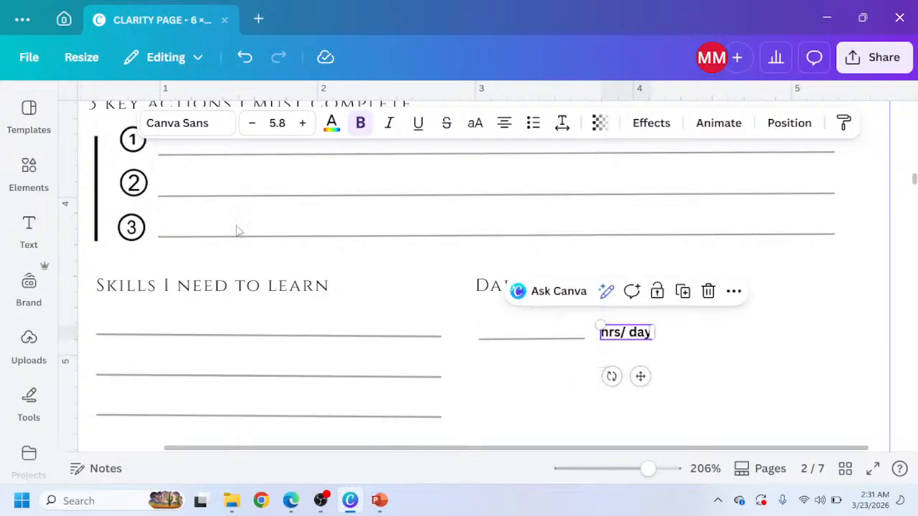
Duplicate the Skills I need to learn heading, move it below 'hrs/ day' and rename it BEST TIME SLOT.
{"action": "left_click", "coordinate": [235, 289]}
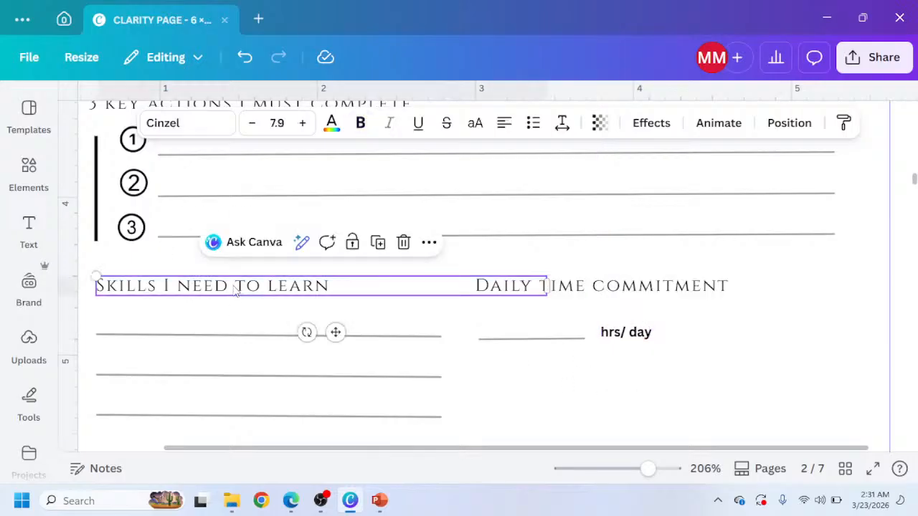
{"action": "key", "text": "ctrl+d"}
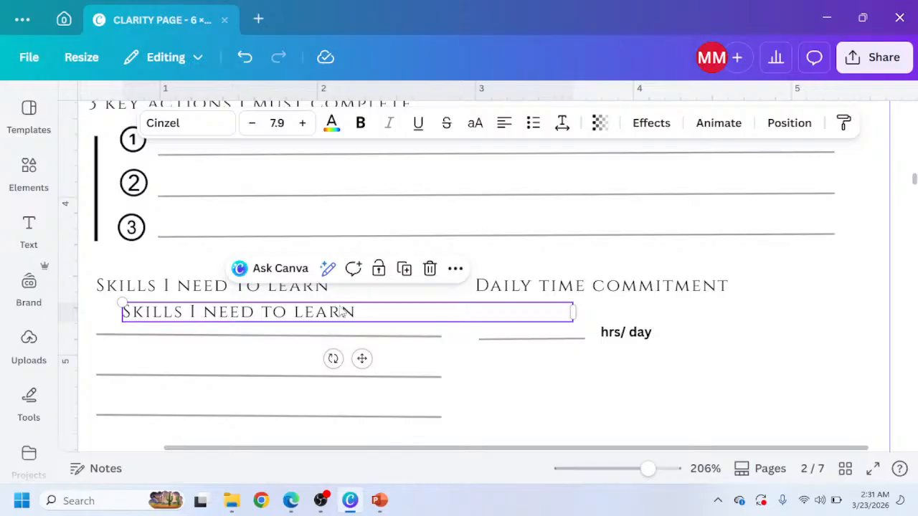
{"action": "left_click_drag", "start_coordinate": [341, 314], "coordinate": [678, 379]}
{"action": "double_click", "coordinate": [651, 378]}
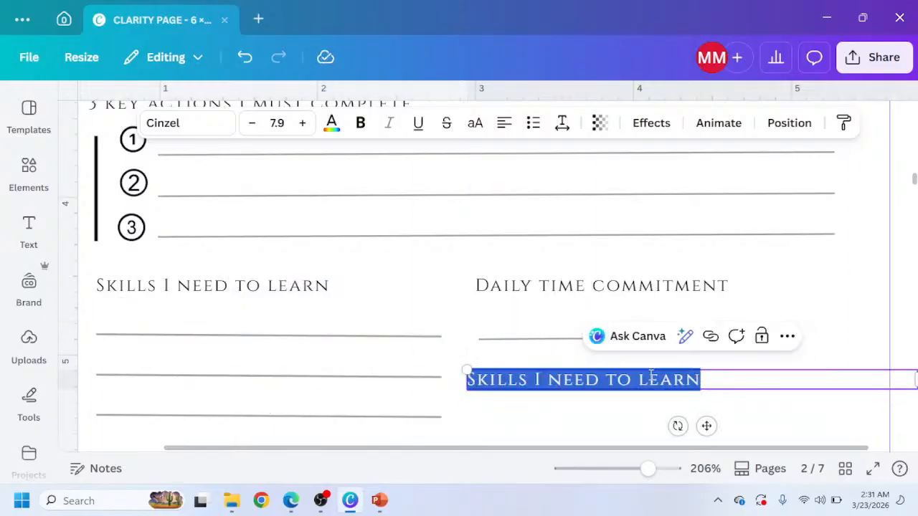
{"action": "type", "text": "BE"}
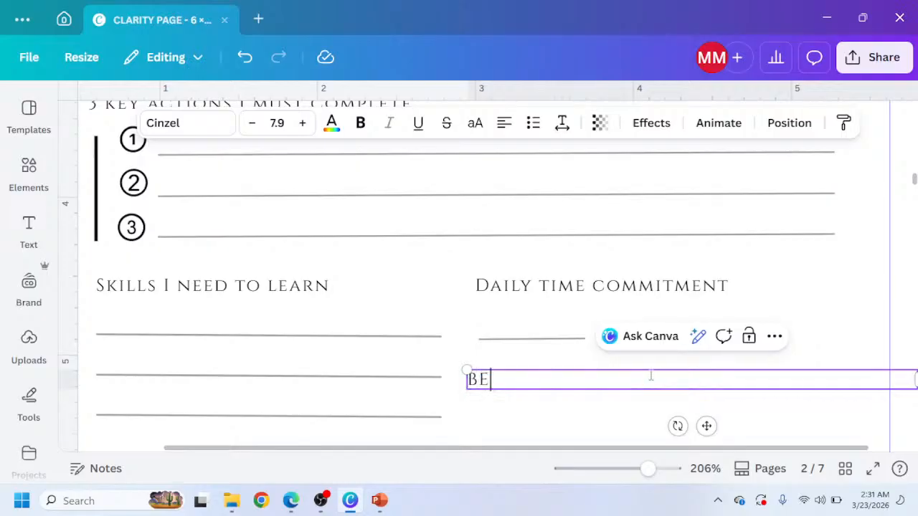
{"action": "type", "text": "ST TIME SLOT"}
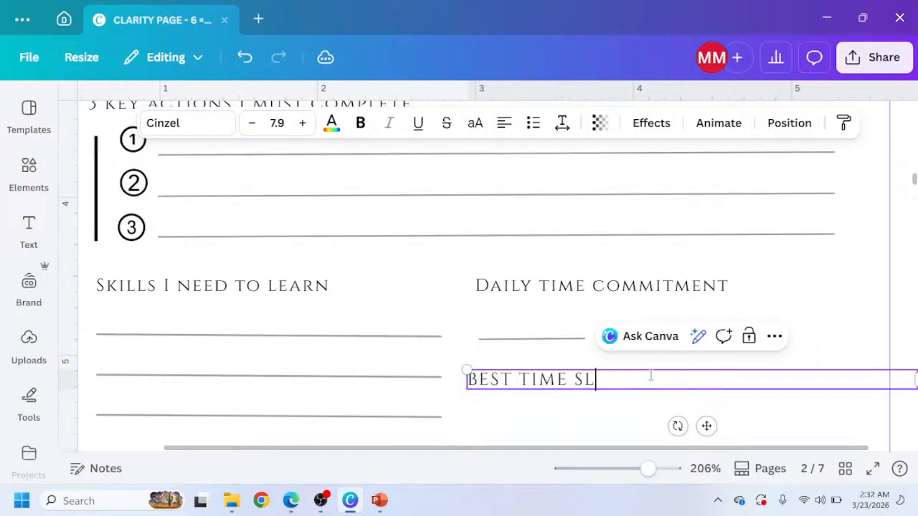
{"action": "left_click", "coordinate": [616, 401]}
{"action": "left_click", "coordinate": [608, 385]}
{"action": "left_click_drag", "start_coordinate": [608, 385], "coordinate": [616, 385]}
Paste a copy of three writing lines and place it under the BEST TIME SLOT heading.
{"action": "left_click", "coordinate": [290, 501]}
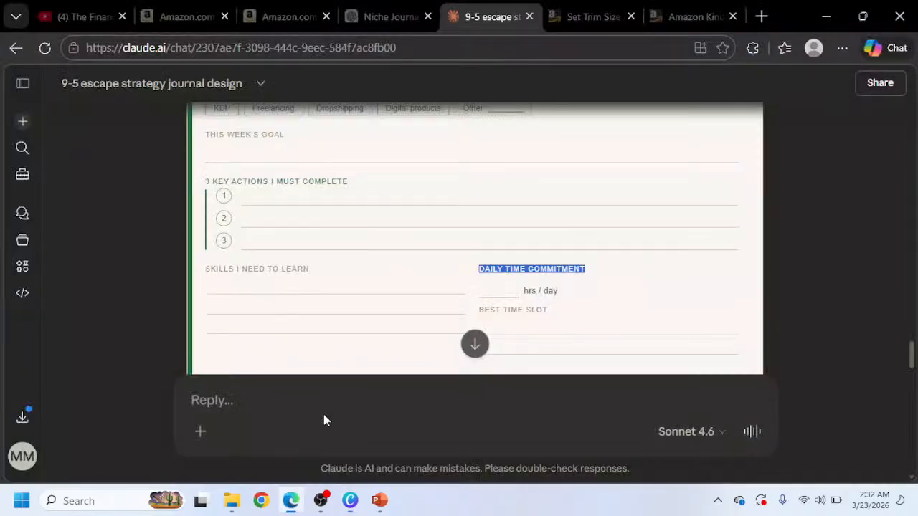
{"action": "scroll", "coordinate": [515, 280], "scroll_direction": "down", "scroll_amount": 2}
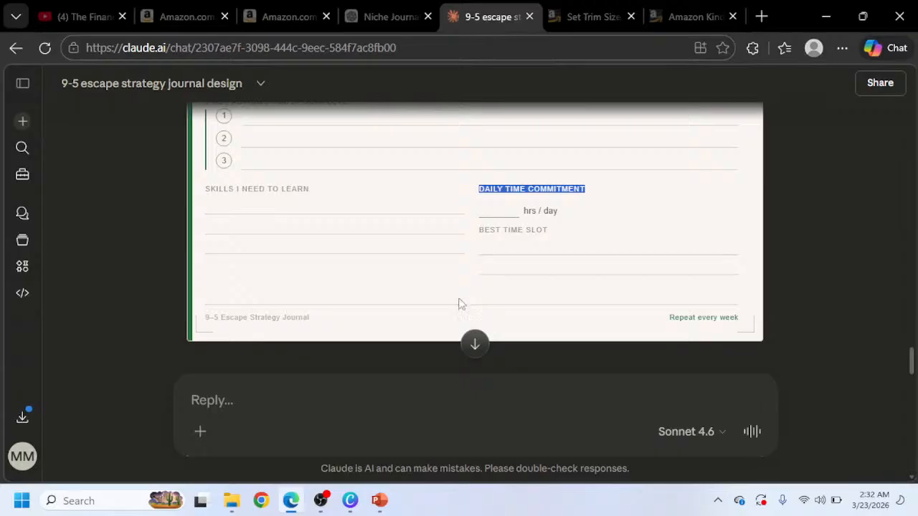
{"action": "left_click", "coordinate": [350, 501]}
{"action": "scroll", "coordinate": [149, 414], "scroll_direction": "down", "scroll_amount": 1}
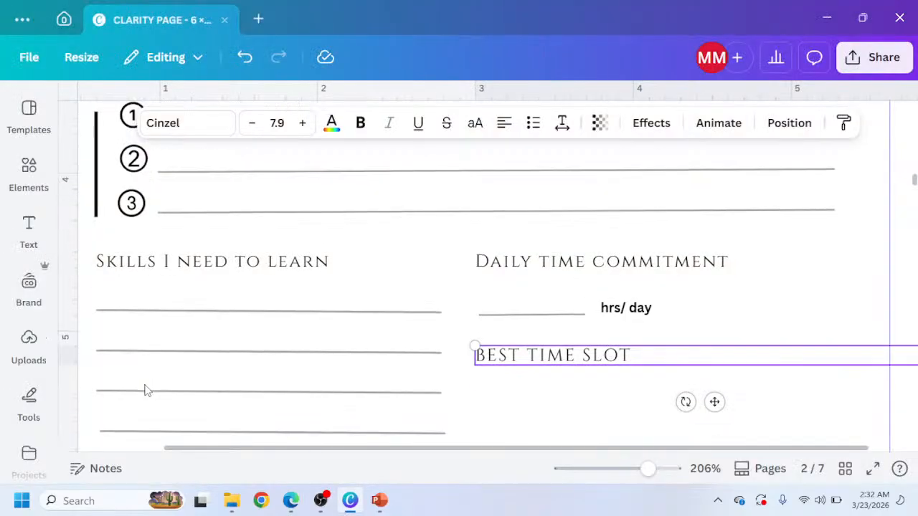
{"action": "scroll", "coordinate": [145, 387], "scroll_direction": "down", "scroll_amount": 2, "text": "ctrl"}
{"action": "scroll", "coordinate": [179, 381], "scroll_direction": "down", "scroll_amount": 2}
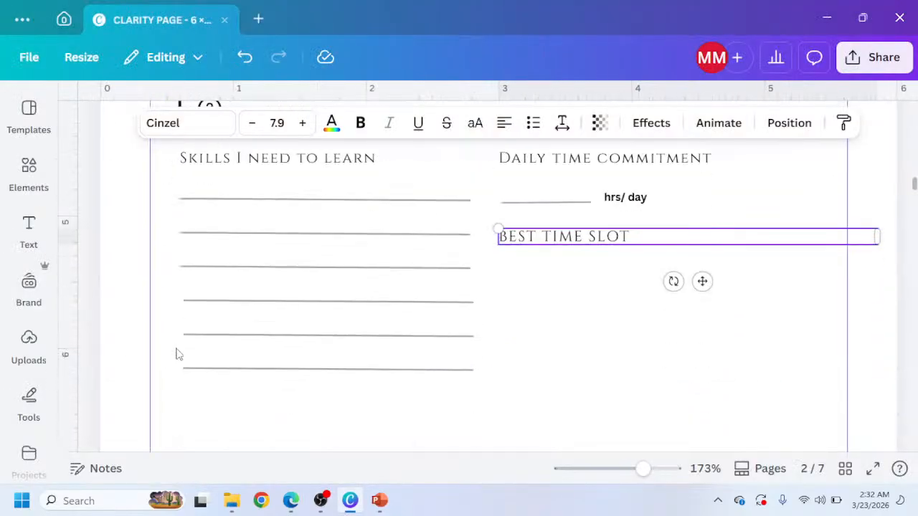
{"action": "left_click_drag", "start_coordinate": [158, 282], "coordinate": [272, 378]}
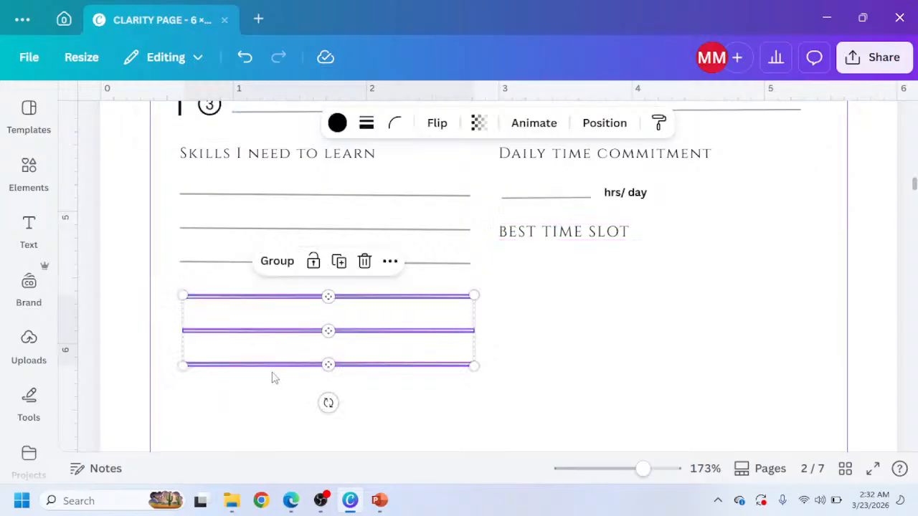
{"action": "left_click", "coordinate": [522, 263]}
{"action": "key", "text": "ctrl+v"}
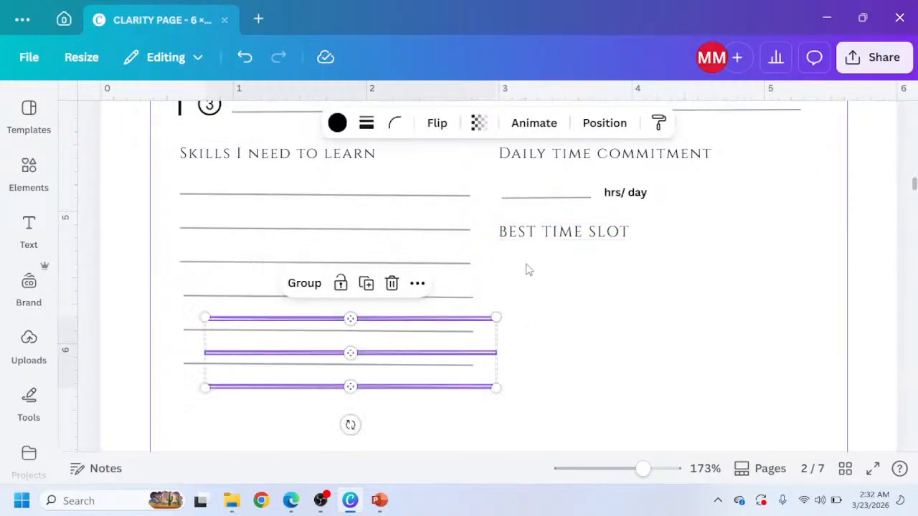
{"action": "left_click_drag", "start_coordinate": [482, 336], "coordinate": [775, 276]}
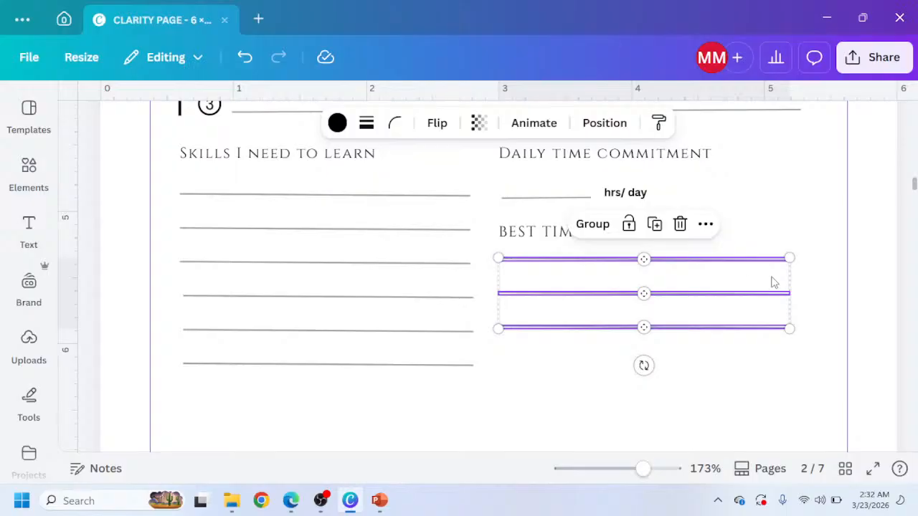
Nudge the three writing lines slightly down under the BEST TIME SLOT heading.
{"action": "mouse_move", "coordinate": [654, 283]}
{"action": "left_mouse_down"}
{"action": "mouse_move", "coordinate": [658, 274]}
{"action": "mouse_move", "coordinate": [655, 284]}
{"action": "left_mouse_up"}
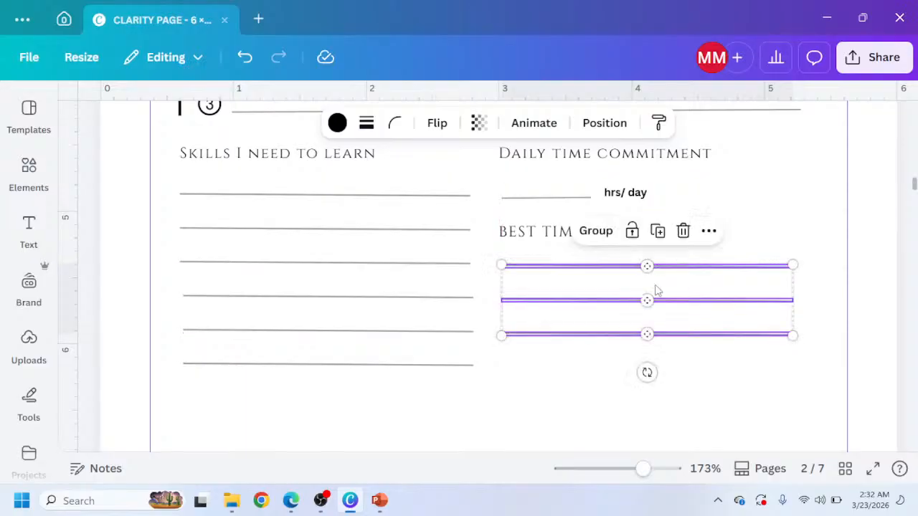
{"action": "left_click", "coordinate": [495, 351]}
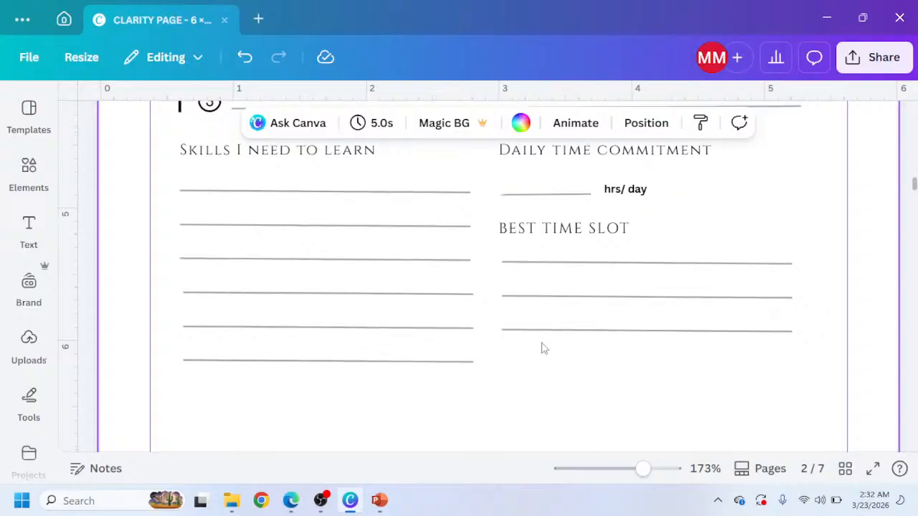
{"action": "scroll", "coordinate": [543, 349], "scroll_direction": "down", "scroll_amount": 2}
{"action": "scroll", "coordinate": [543, 348], "scroll_direction": "up", "scroll_amount": 2}
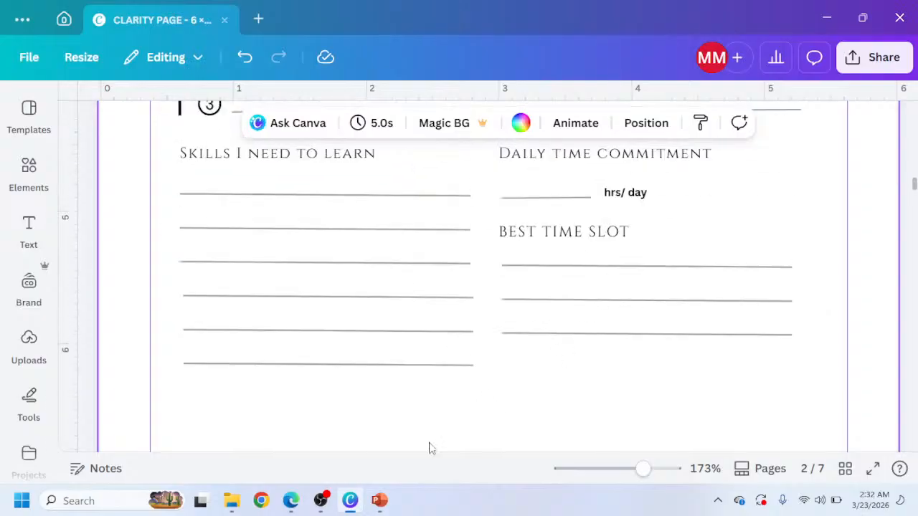
Compare the strategy page with the reference design in the browser and scroll through the pages.
{"action": "left_click", "coordinate": [291, 500]}
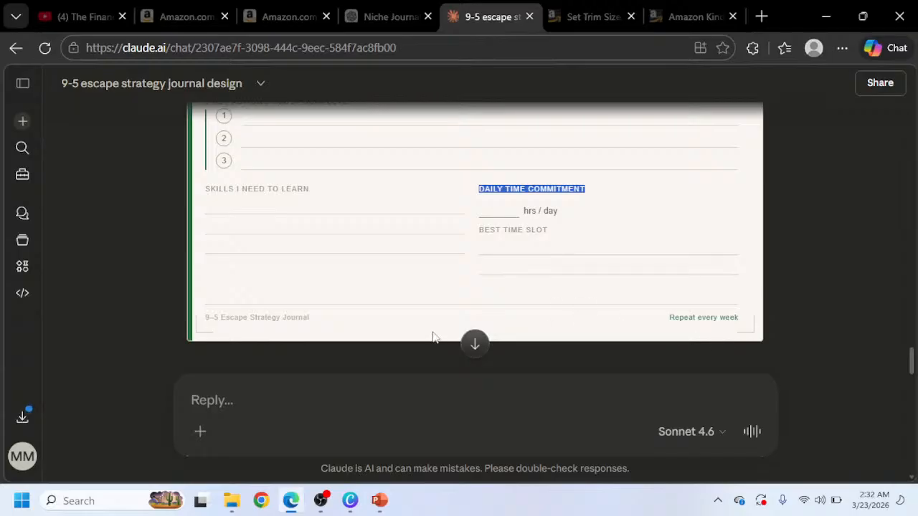
{"action": "left_click", "coordinate": [363, 510]}
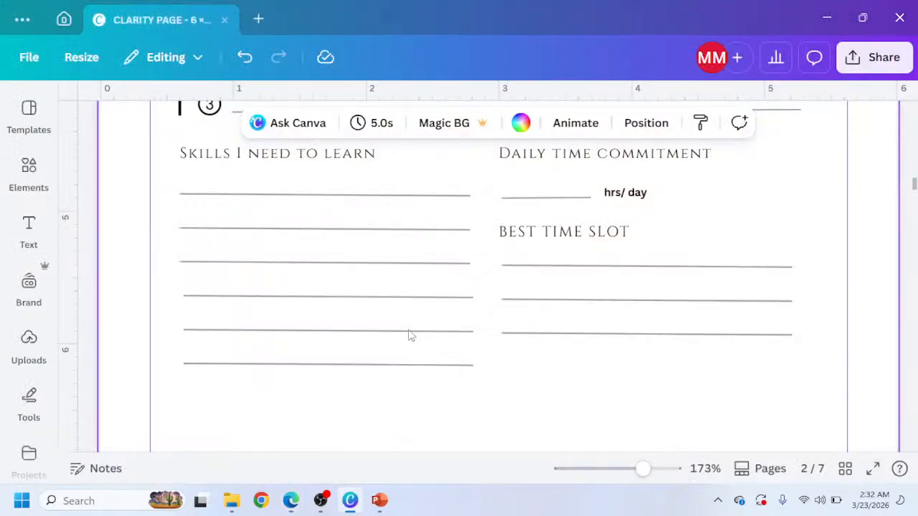
{"action": "scroll", "coordinate": [408, 335], "scroll_direction": "down", "scroll_amount": 5}
{"action": "scroll", "coordinate": [411, 336], "scroll_direction": "up", "scroll_amount": 8}
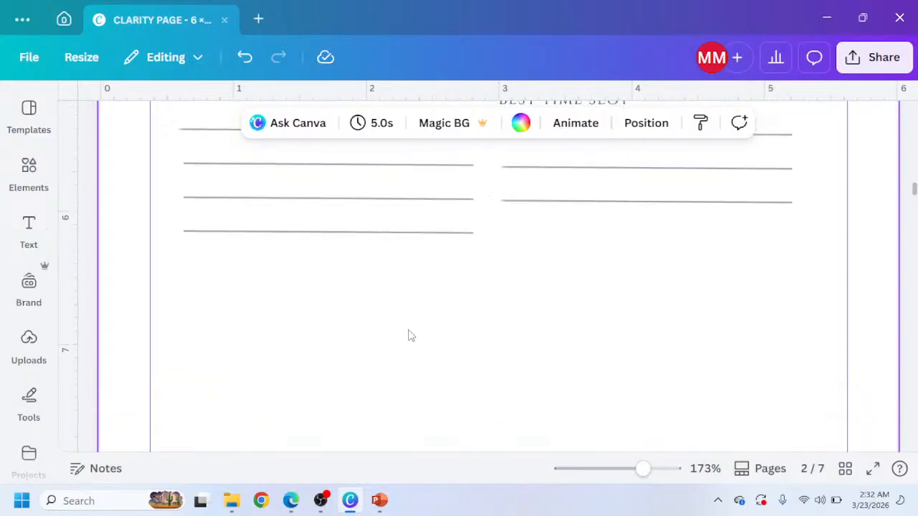
{"action": "scroll", "coordinate": [409, 335], "scroll_direction": "up", "scroll_amount": 4}
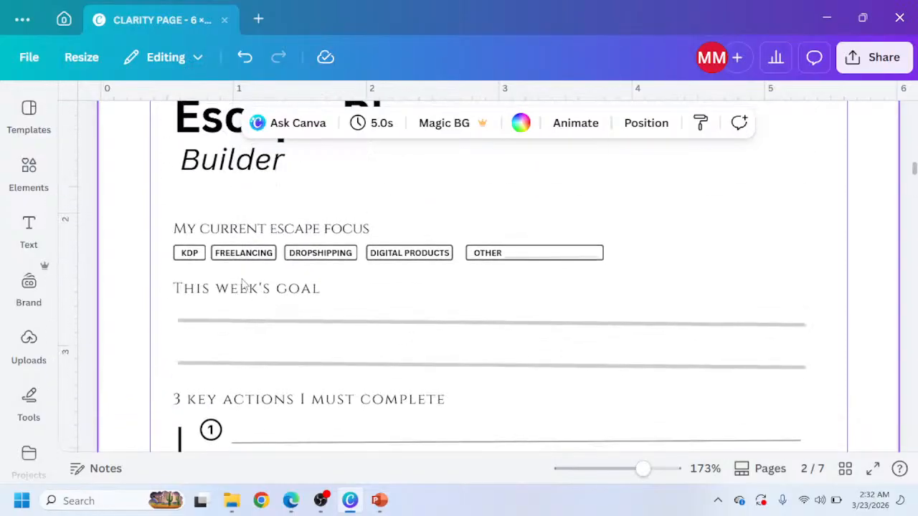
{"action": "scroll", "coordinate": [242, 283], "scroll_direction": "up", "scroll_amount": 5}
{"action": "scroll", "coordinate": [236, 290], "scroll_direction": "up", "scroll_amount": 3}
{"action": "scroll", "coordinate": [180, 303], "scroll_direction": "down", "scroll_amount": 1}
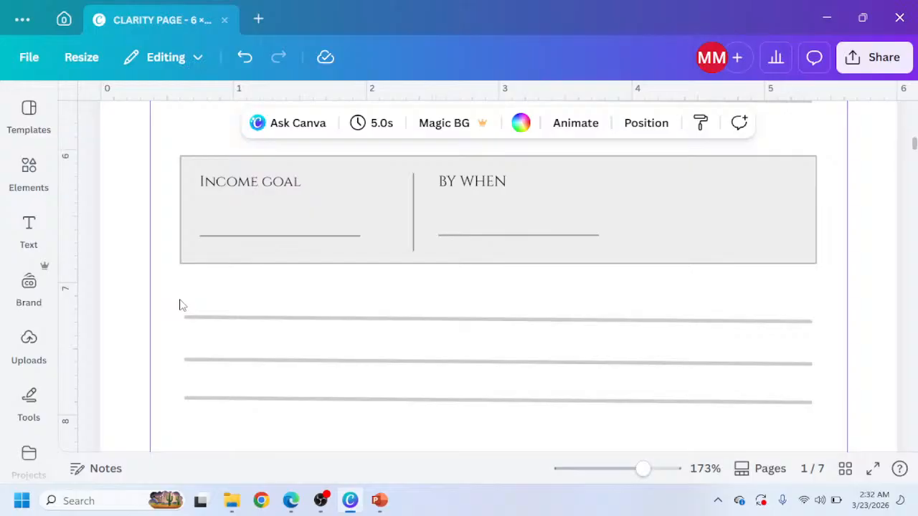
Paste the three full-width writing lines from page 1 near the bottom of the strategy page.
{"action": "left_click_drag", "start_coordinate": [165, 301], "coordinate": [302, 422]}
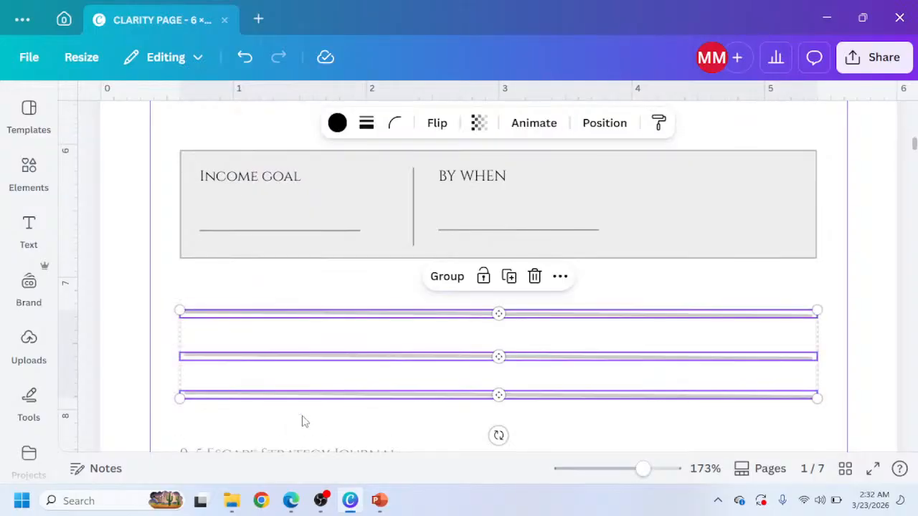
{"action": "scroll", "coordinate": [301, 421], "scroll_direction": "down", "scroll_amount": 10}
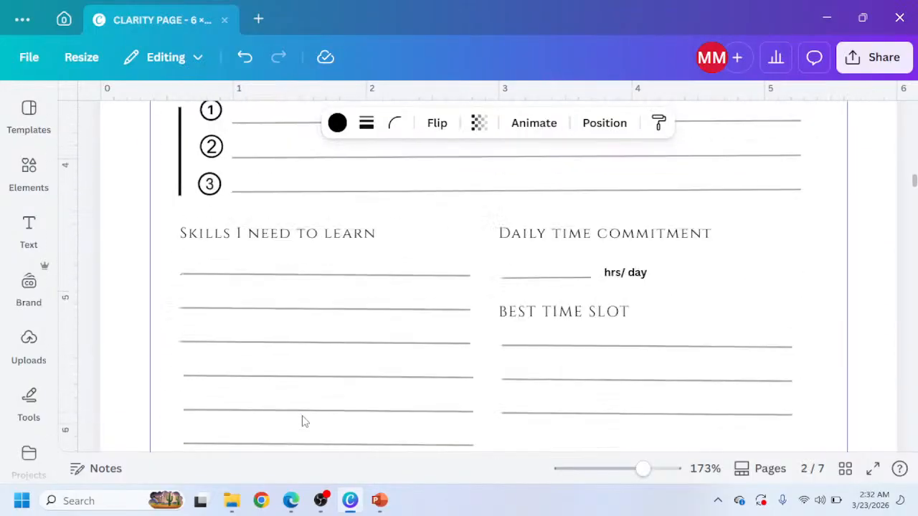
{"action": "left_click", "coordinate": [275, 311]}
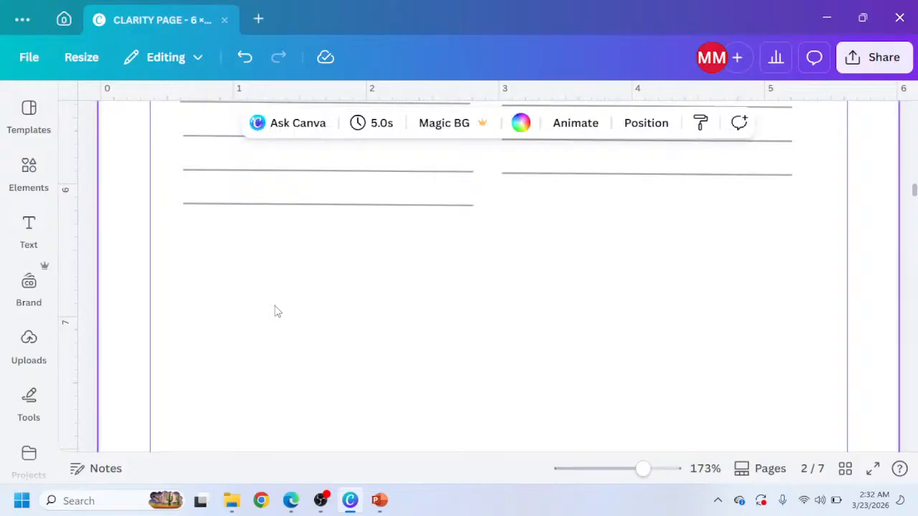
{"action": "key", "text": "ctrl+v"}
{"action": "left_click_drag", "start_coordinate": [367, 378], "coordinate": [368, 302]}
Zoom out and review the whole strategy page layout.
{"action": "scroll", "coordinate": [368, 303], "scroll_direction": "up", "scroll_amount": 6}
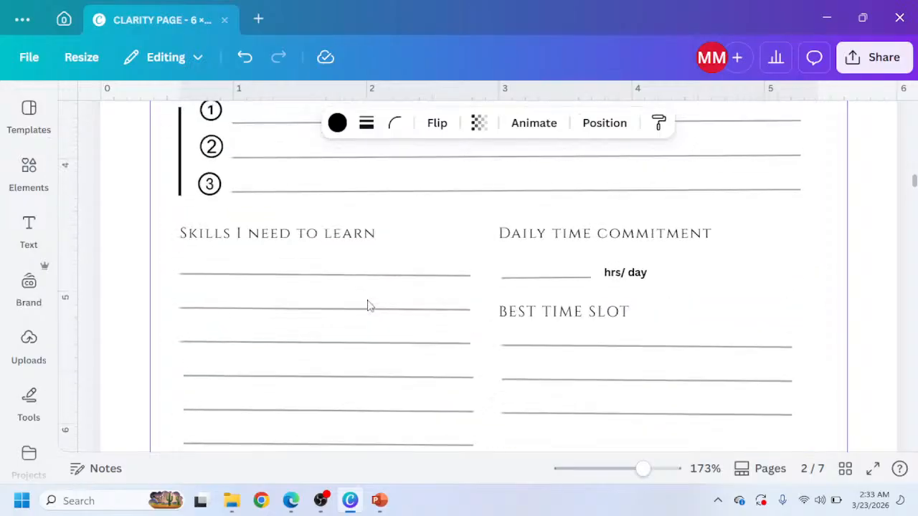
{"action": "scroll", "coordinate": [368, 307], "scroll_direction": "up", "scroll_amount": 6}
{"action": "scroll", "coordinate": [367, 306], "scroll_direction": "down", "scroll_amount": 3}
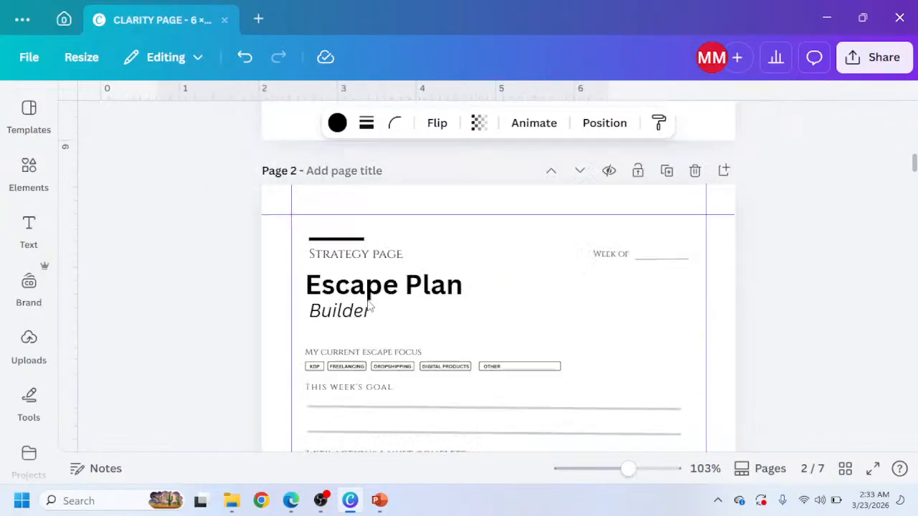
{"action": "scroll", "coordinate": [368, 306], "scroll_direction": "down", "scroll_amount": 5}
{"action": "scroll", "coordinate": [367, 305], "scroll_direction": "down", "scroll_amount": 8}
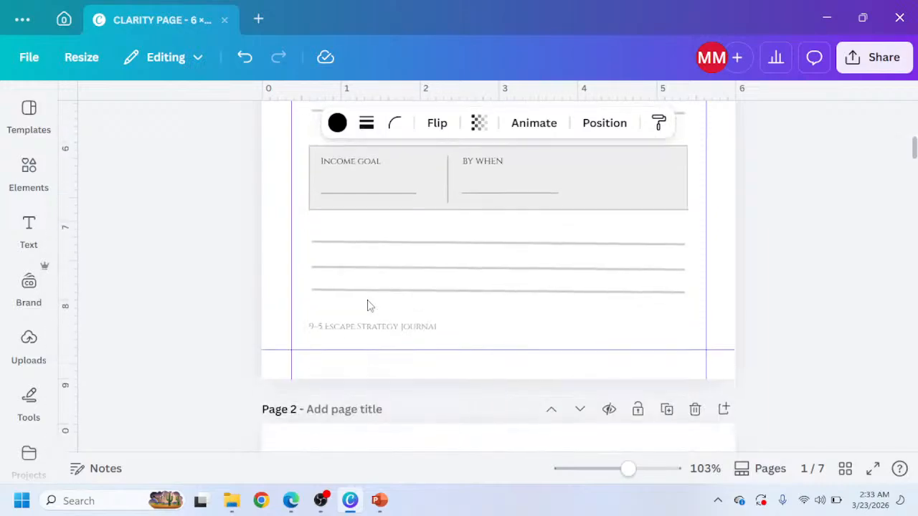
{"action": "scroll", "coordinate": [360, 337], "scroll_direction": "down", "scroll_amount": 2}
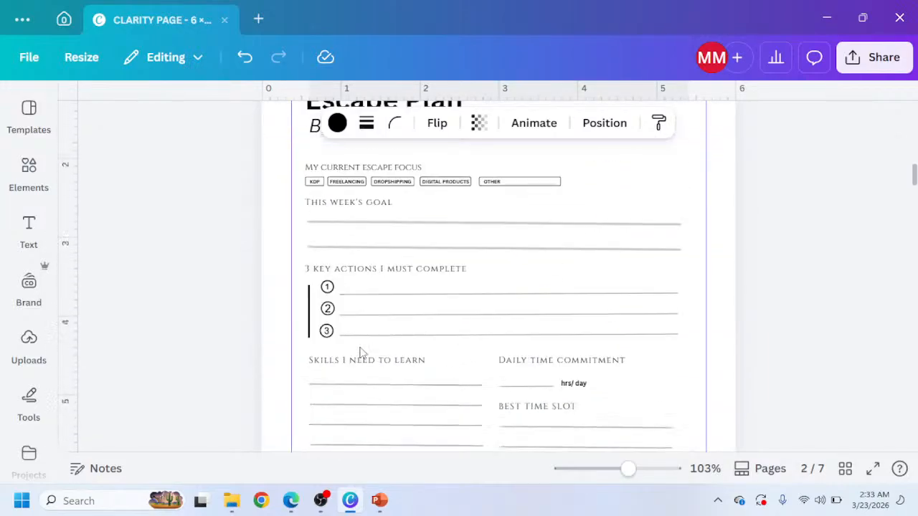
{"action": "scroll", "coordinate": [360, 351], "scroll_direction": "up", "scroll_amount": 8}
{"action": "scroll", "coordinate": [362, 353], "scroll_direction": "down", "scroll_amount": 10}
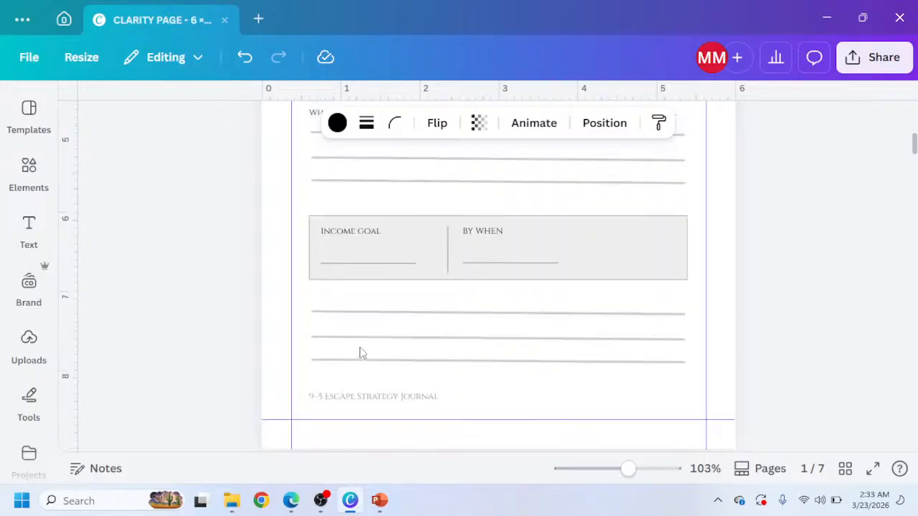
{"action": "scroll", "coordinate": [362, 353], "scroll_direction": "up", "scroll_amount": 5}
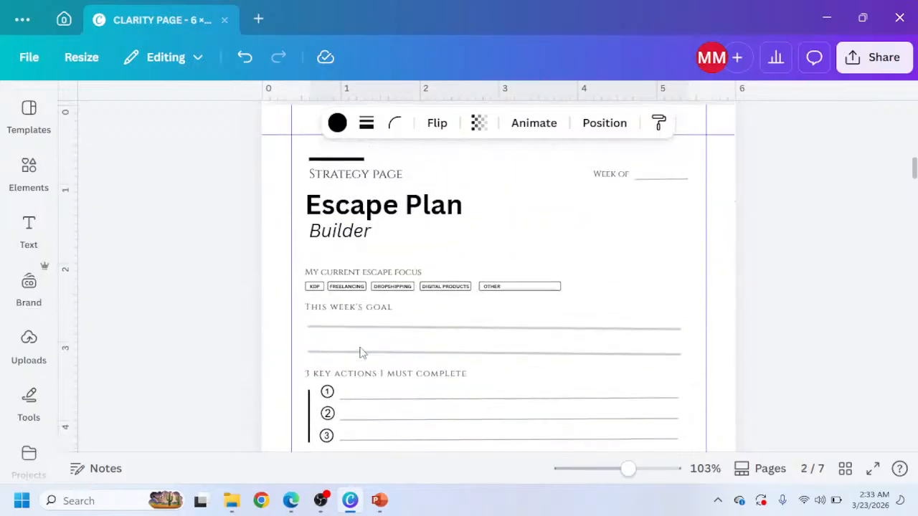
{"action": "scroll", "coordinate": [367, 378], "scroll_direction": "down", "scroll_amount": 2}
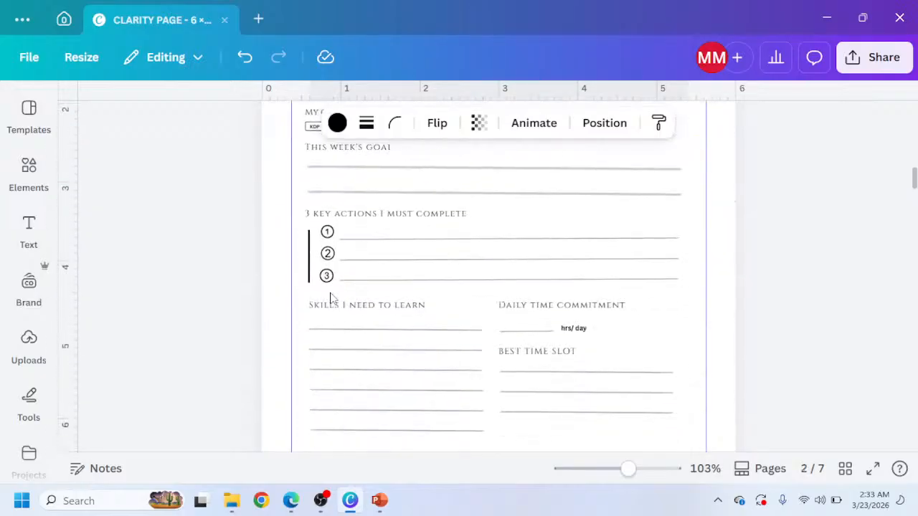
{"action": "left_click", "coordinate": [281, 208]}
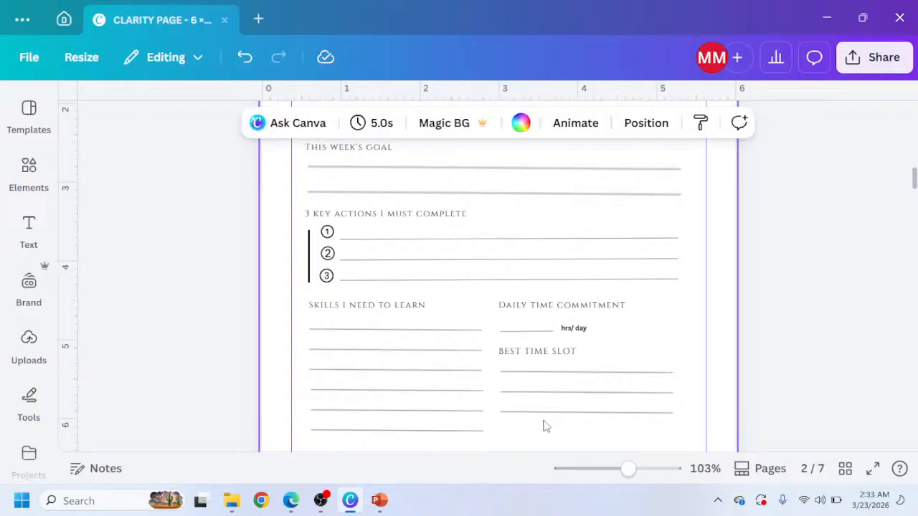
Select the key actions section and everything below it and nudge them down.
{"action": "left_click_drag", "start_coordinate": [232, 185], "coordinate": [323, 263]}
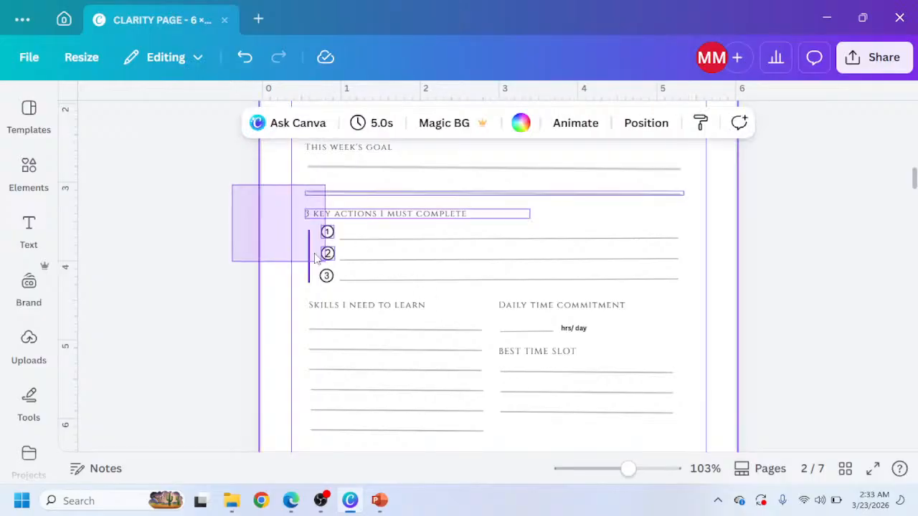
{"action": "left_click", "coordinate": [223, 190]}
{"action": "left_click_drag", "start_coordinate": [218, 205], "coordinate": [591, 448]}
{"action": "key", "text": "Down"}
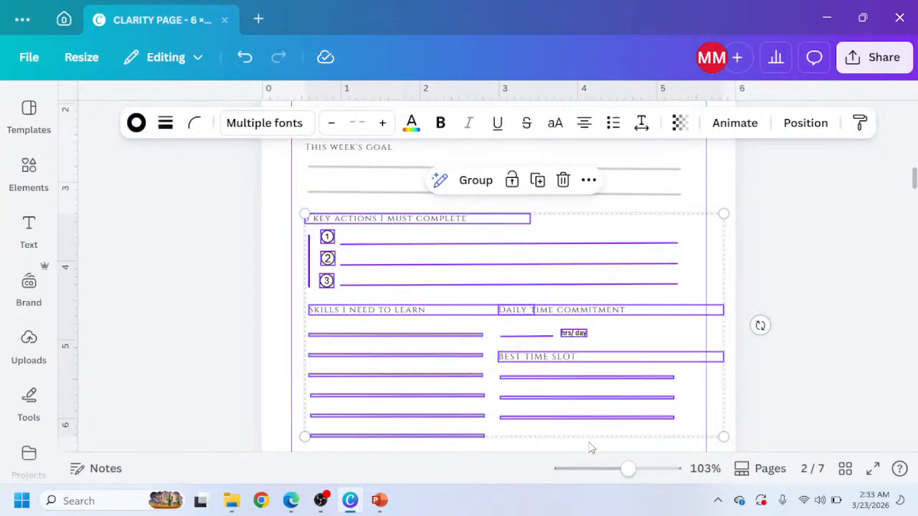
{"action": "left_click", "coordinate": [276, 346]}
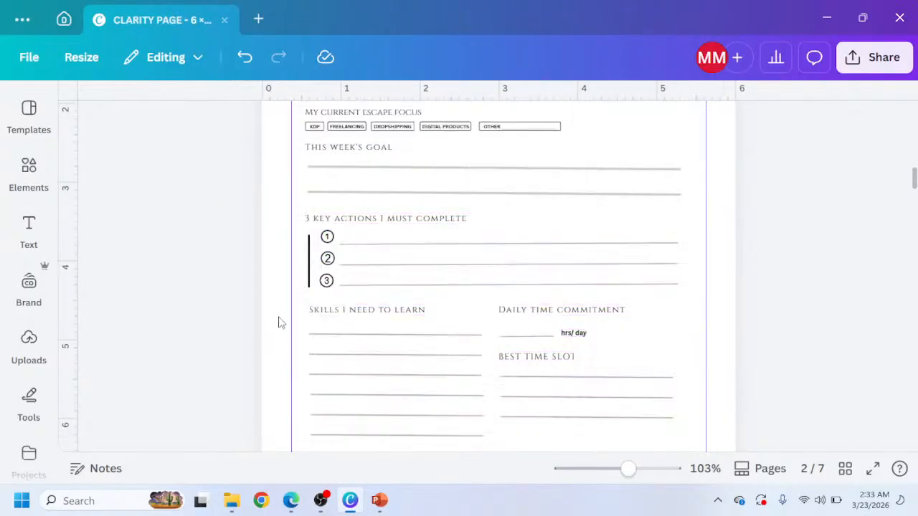
Select the skills, daily time commitment and best time slot sections and nudge them down.
{"action": "left_click_drag", "start_coordinate": [278, 298], "coordinate": [667, 447]}
{"action": "key", "text": "Down"}
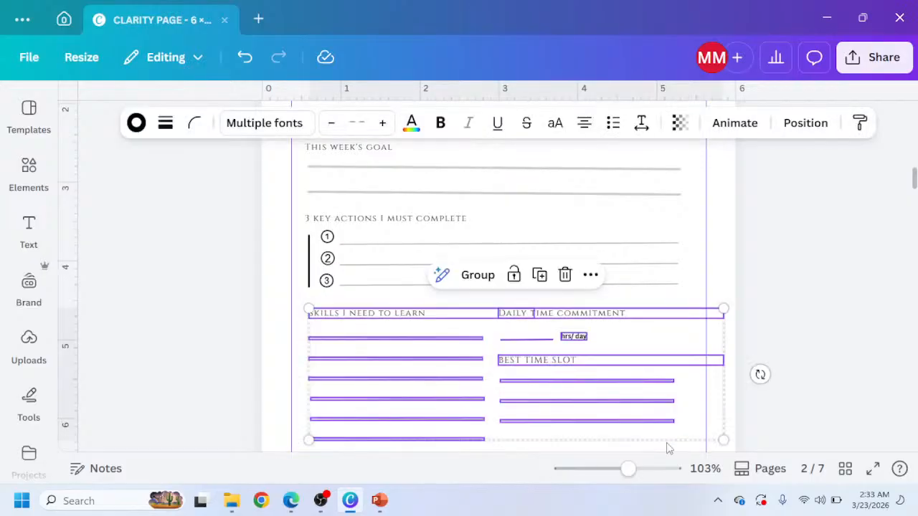
{"action": "key", "text": "Up"}
{"action": "key", "text": "Down"}
{"action": "left_click", "coordinate": [196, 306]}
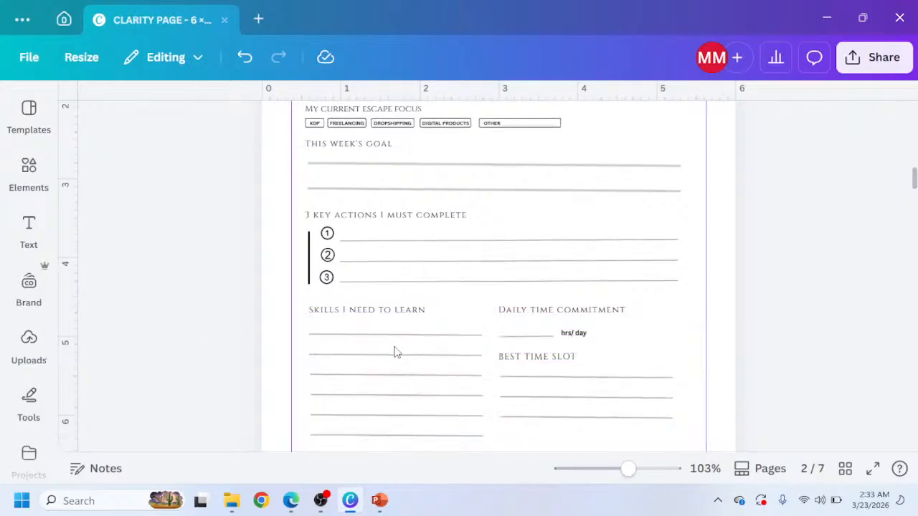
Select the three full-width writing lines at the bottom and nudge them down.
{"action": "scroll", "coordinate": [337, 338], "scroll_direction": "down", "scroll_amount": 3}
{"action": "left_click_drag", "start_coordinate": [264, 304], "coordinate": [408, 383]}
{"action": "key", "text": "Down"}
{"action": "scroll", "coordinate": [408, 385], "scroll_direction": "down", "scroll_amount": 3}
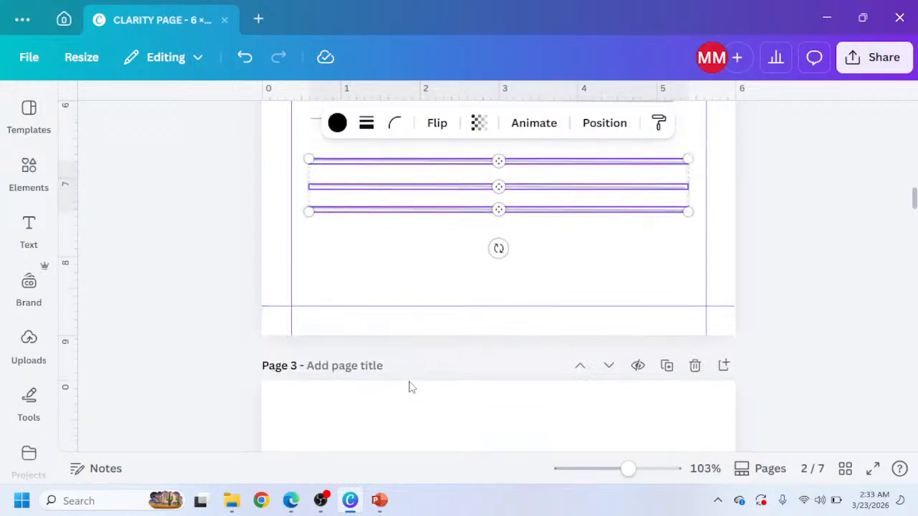
{"action": "left_click", "coordinate": [368, 273]}
Compare the bottom of the page with the reference design's footer.
{"action": "scroll", "coordinate": [369, 273], "scroll_direction": "up", "scroll_amount": 9}
{"action": "scroll", "coordinate": [368, 272], "scroll_direction": "up", "scroll_amount": 6}
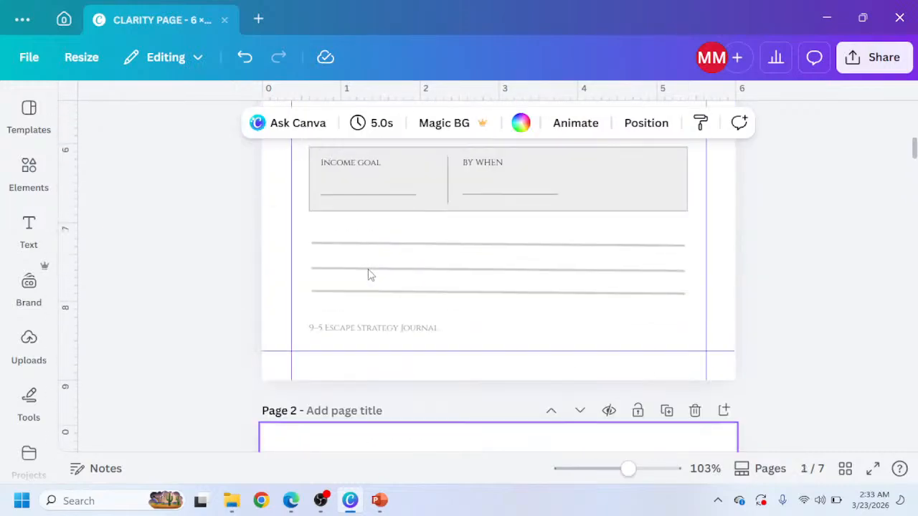
{"action": "scroll", "coordinate": [367, 266], "scroll_direction": "down", "scroll_amount": 1}
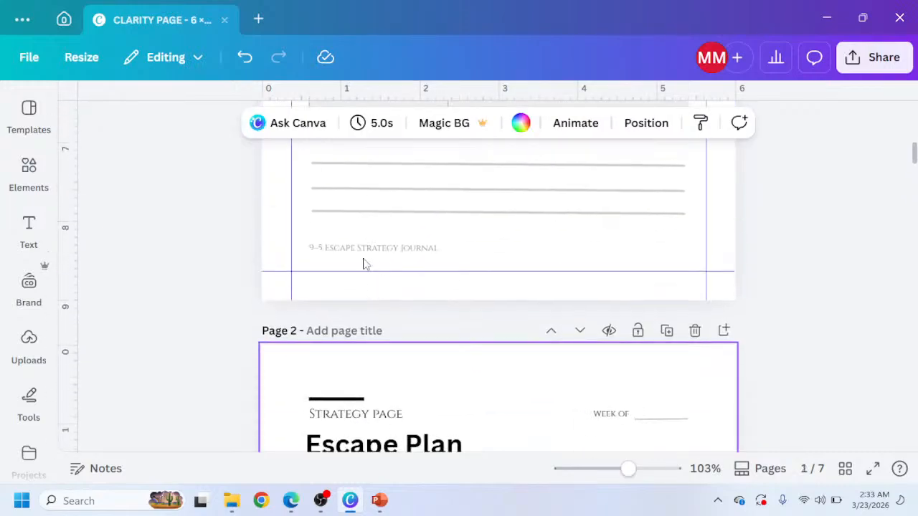
{"action": "left_click", "coordinate": [289, 502]}
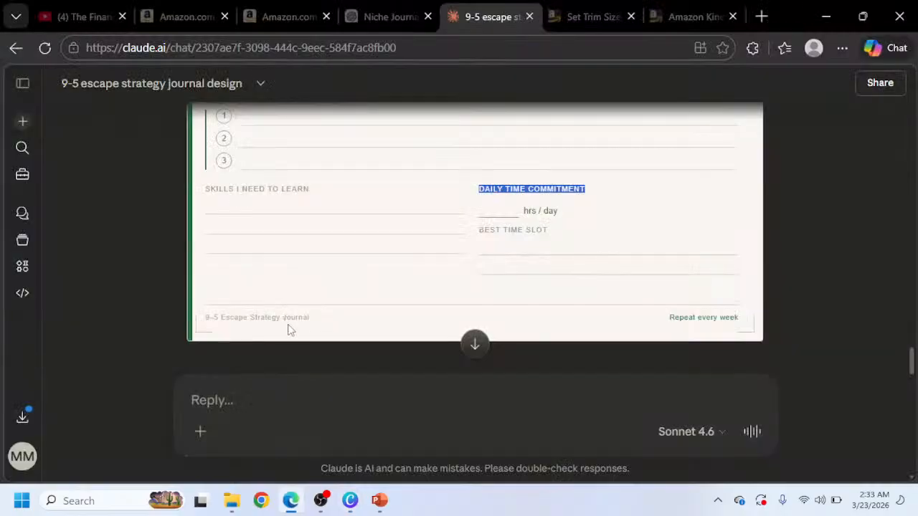
{"action": "left_click", "coordinate": [350, 500]}
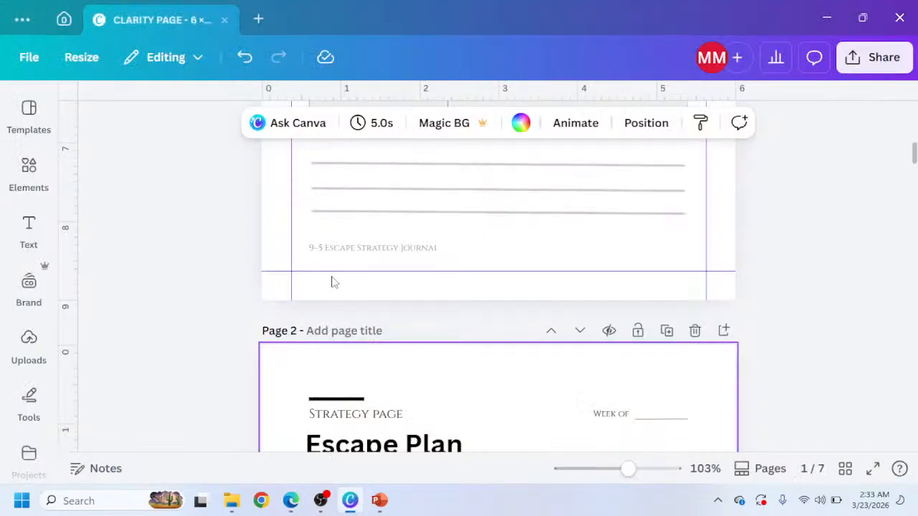
Copy the 9-5 Escape Strategy Journal footer from page 1 and paste it onto the strategy page.
{"action": "left_click", "coordinate": [332, 251]}
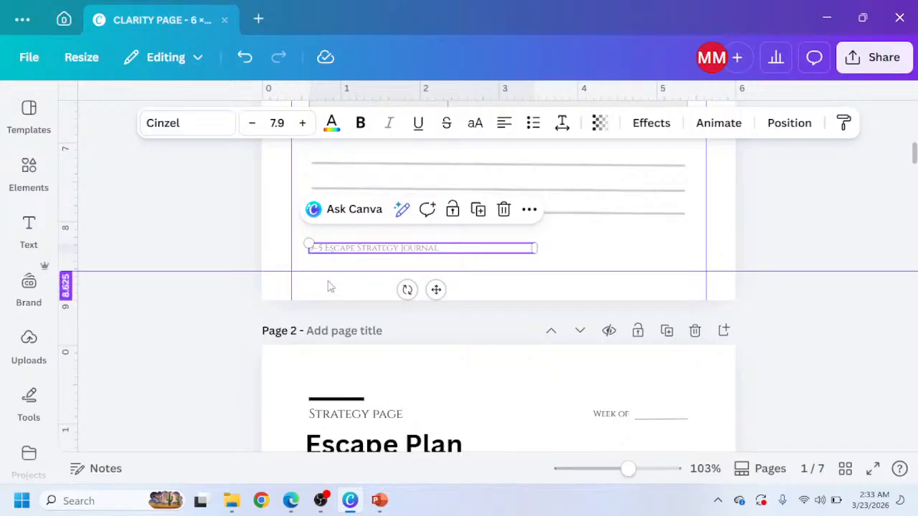
{"action": "scroll", "coordinate": [330, 286], "scroll_direction": "down", "scroll_amount": 9}
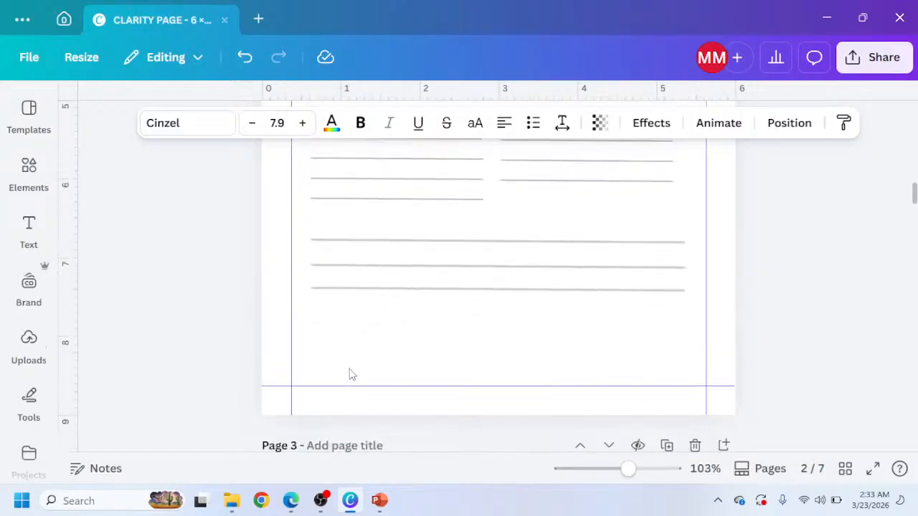
{"action": "left_click", "coordinate": [350, 374]}
{"action": "key", "text": "ctrl+v"}
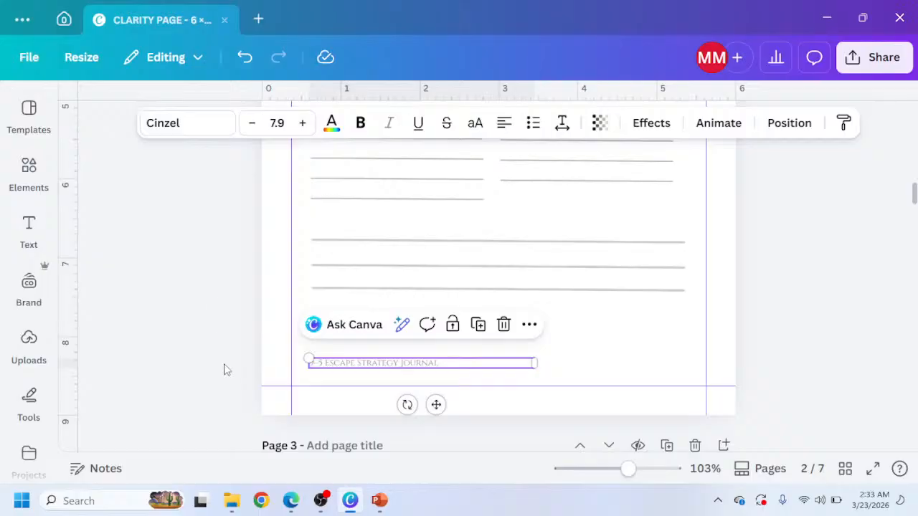
{"action": "left_click", "coordinate": [211, 319]}
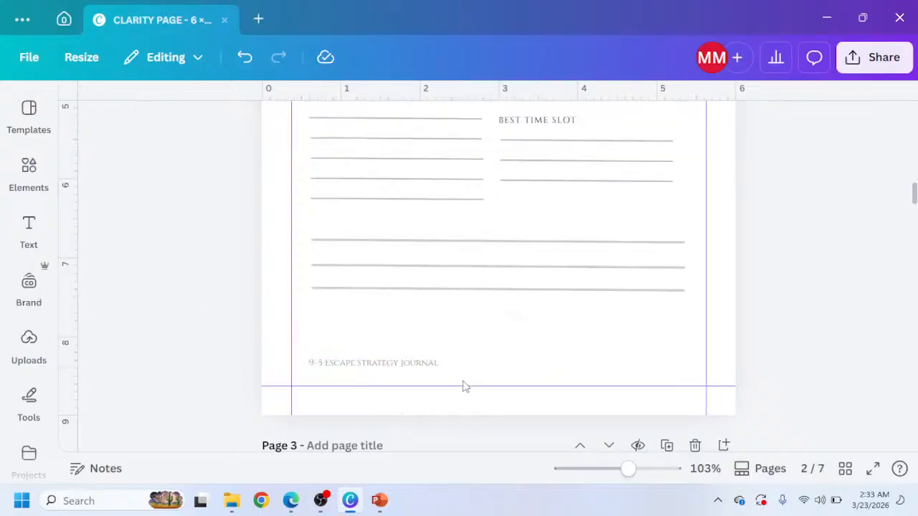
Scroll up the strategy page and switch to the ChatGPT tab to review the suggested book structure.
{"action": "scroll", "coordinate": [384, 380], "scroll_direction": "up", "scroll_amount": 2}
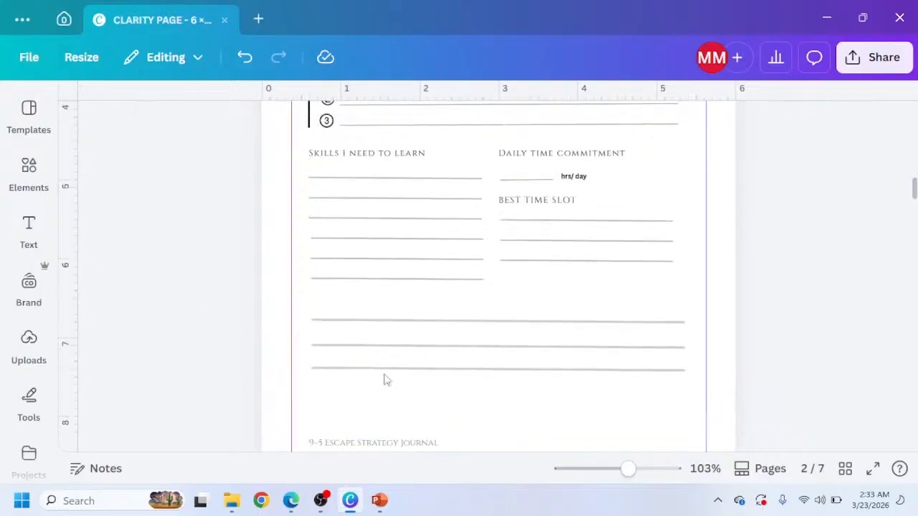
{"action": "scroll", "coordinate": [367, 324], "scroll_direction": "up", "scroll_amount": 7}
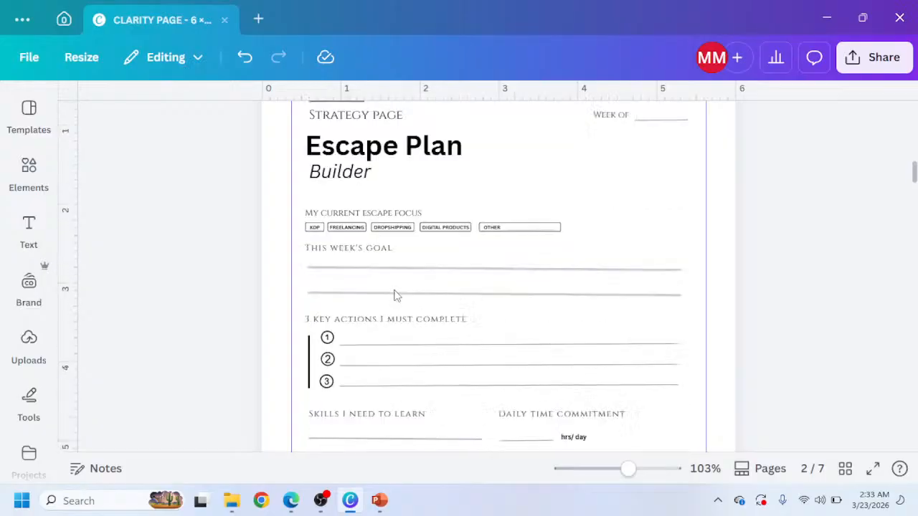
{"action": "scroll", "coordinate": [394, 295], "scroll_direction": "up", "scroll_amount": 4}
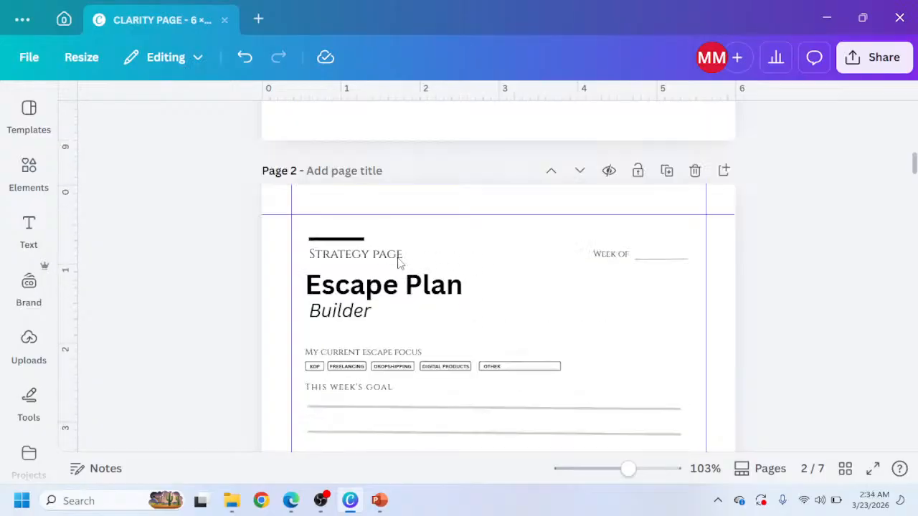
{"action": "scroll", "coordinate": [389, 291], "scroll_direction": "down", "scroll_amount": 2}
{"action": "left_click", "coordinate": [290, 501]}
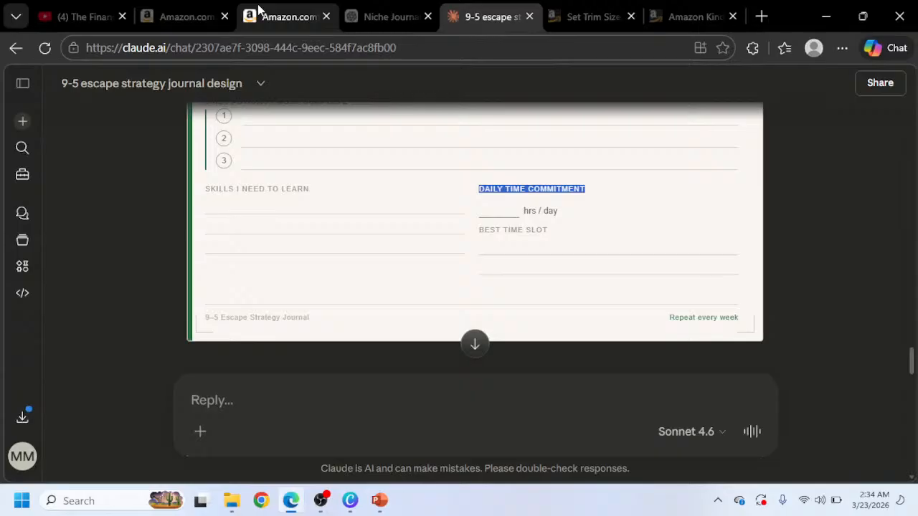
{"action": "left_click", "coordinate": [362, 17]}
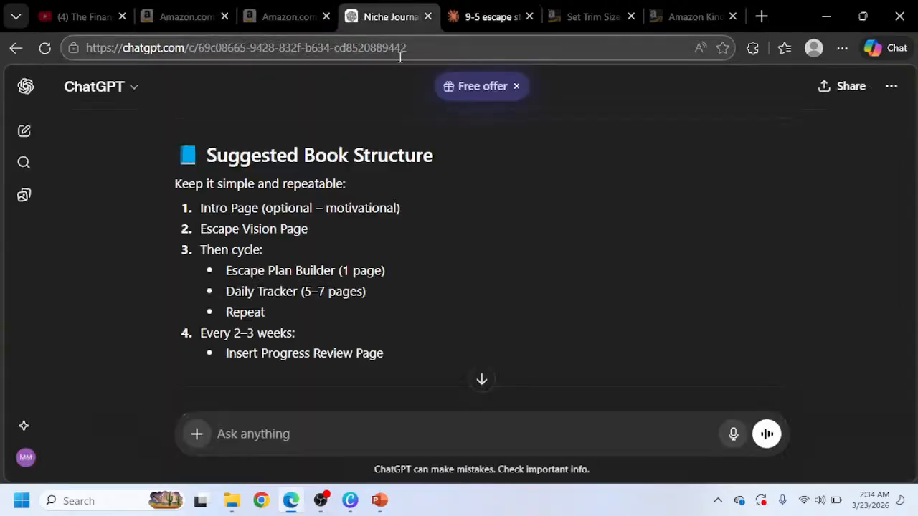
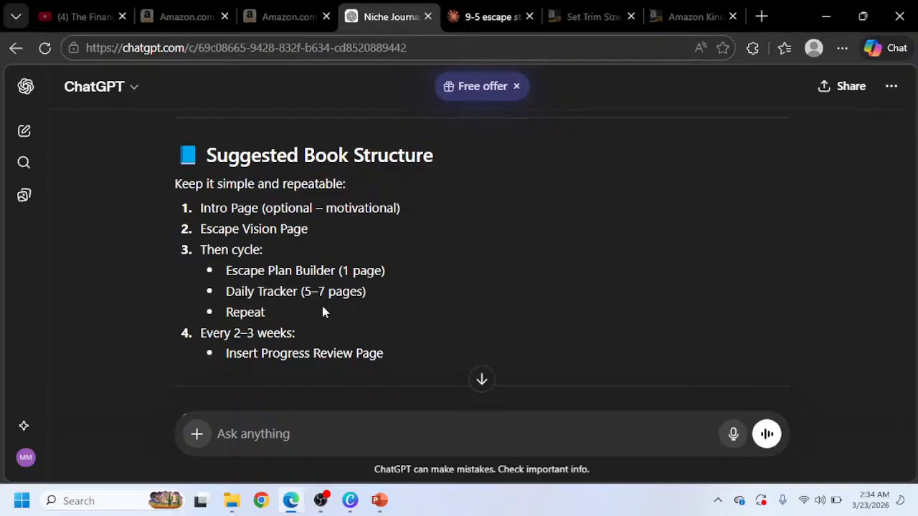
Scroll through the strategy page down to the blank page 3, then return to the browser.
{"action": "mouse_move", "coordinate": [365, 502]}
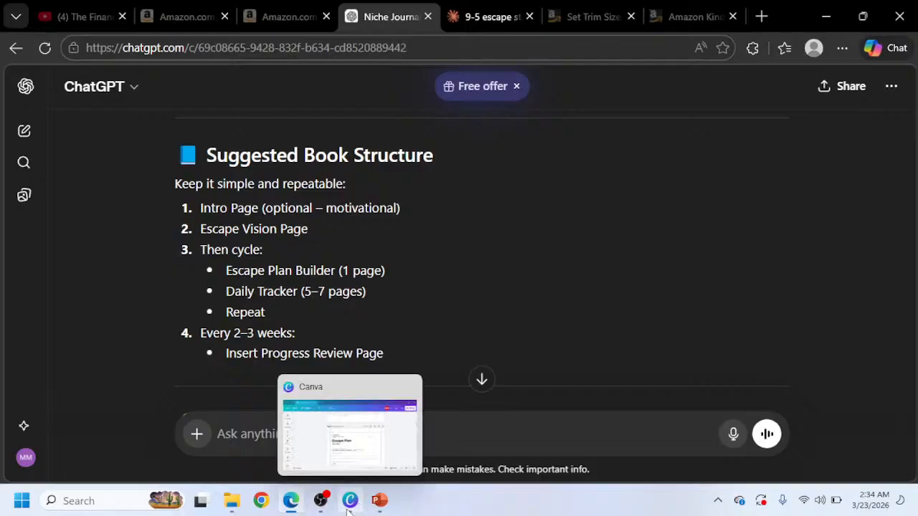
{"action": "left_click", "coordinate": [349, 507]}
{"action": "scroll", "coordinate": [444, 301], "scroll_direction": "down", "scroll_amount": 8}
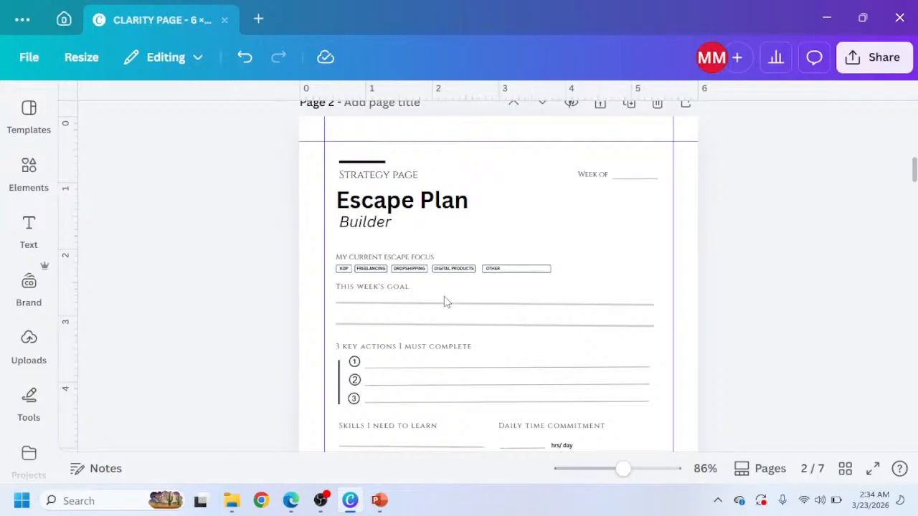
{"action": "scroll", "coordinate": [439, 337], "scroll_direction": "up", "scroll_amount": 1}
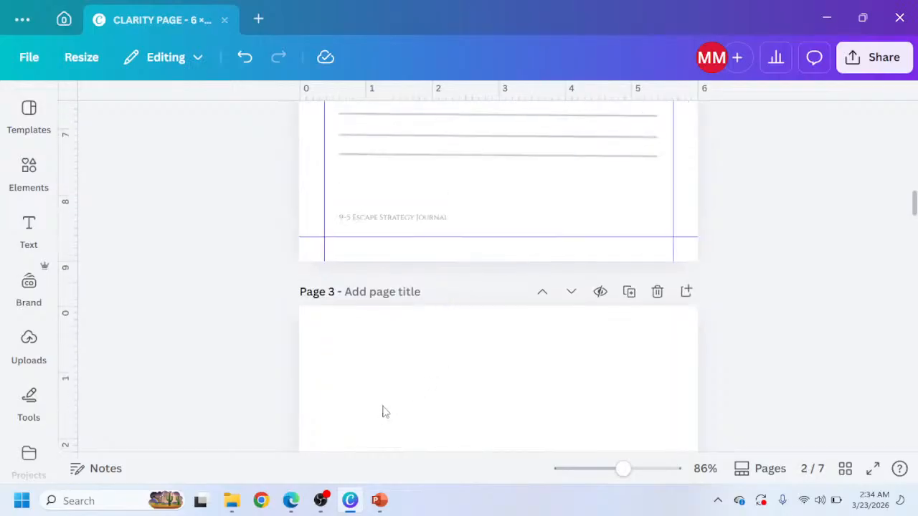
{"action": "scroll", "coordinate": [404, 378], "scroll_direction": "down", "scroll_amount": 5}
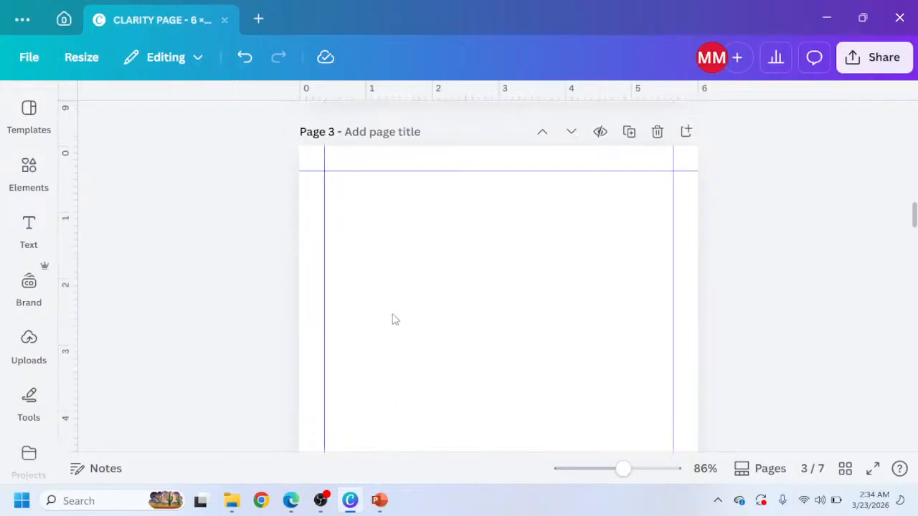
{"action": "left_click", "coordinate": [292, 497]}
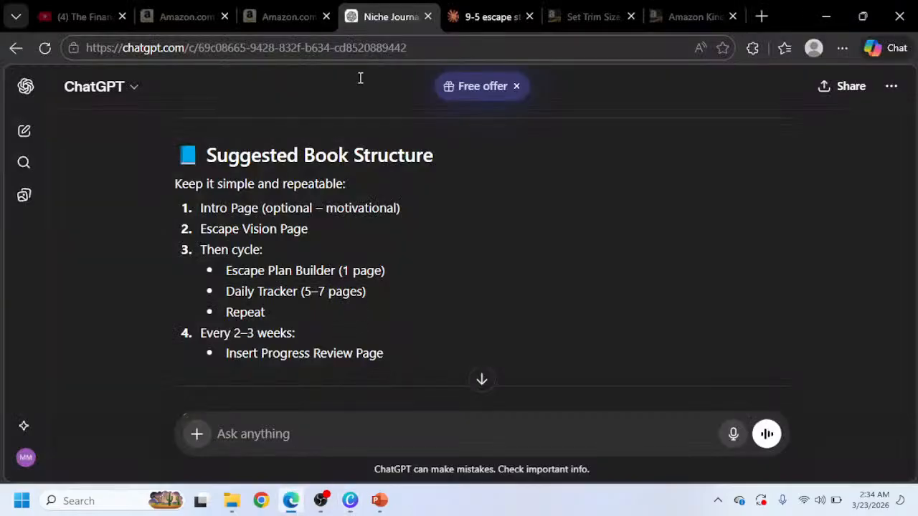
Review the Daily Escape Tracker reference page in the Claude chat.
{"action": "left_click", "coordinate": [474, 16]}
{"action": "scroll", "coordinate": [435, 184], "scroll_direction": "down", "scroll_amount": 3}
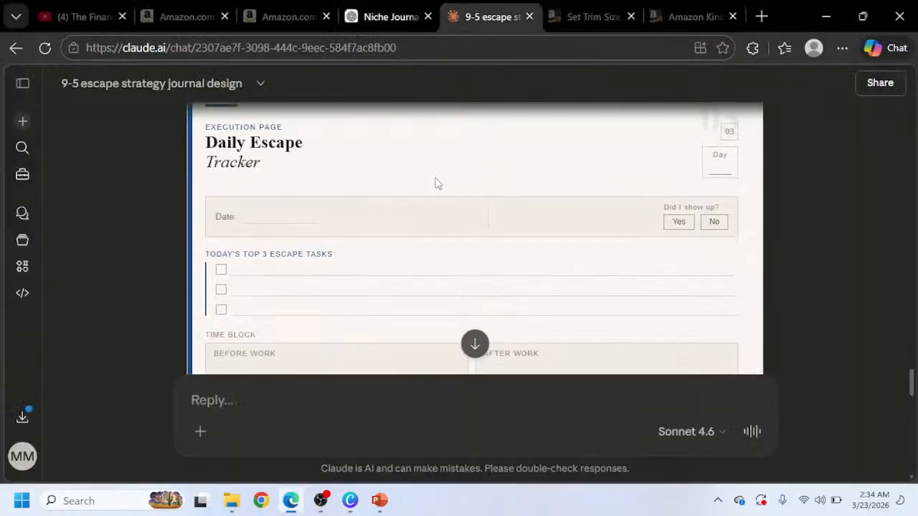
{"action": "scroll", "coordinate": [318, 188], "scroll_direction": "up", "scroll_amount": 1}
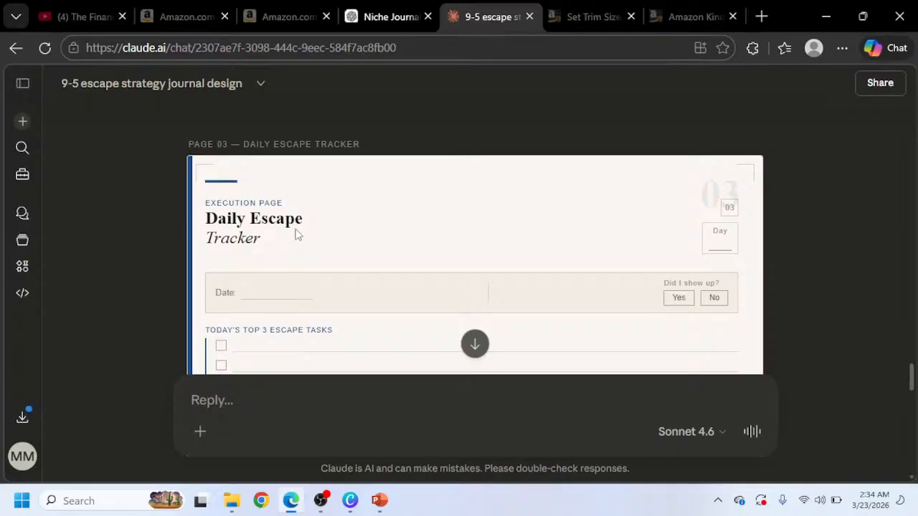
{"action": "scroll", "coordinate": [298, 234], "scroll_direction": "down", "scroll_amount": 5}
{"action": "scroll", "coordinate": [298, 235], "scroll_direction": "down", "scroll_amount": 6}
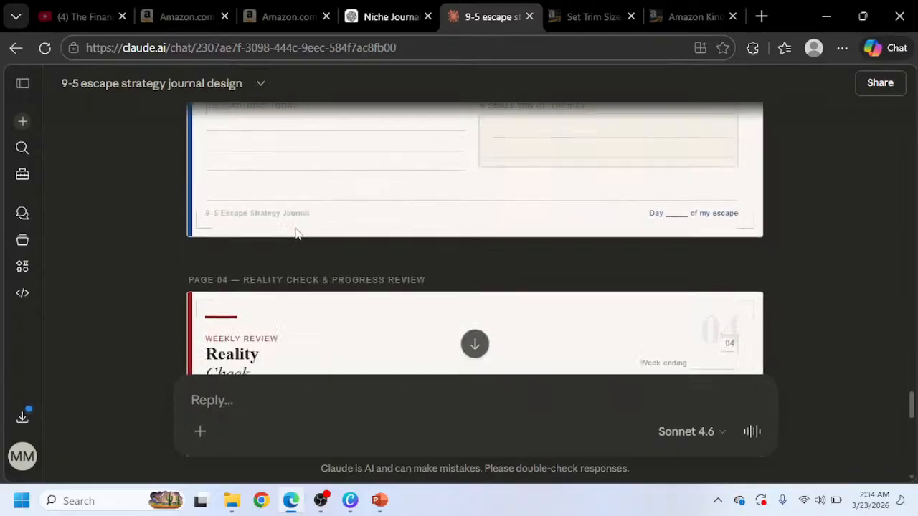
{"action": "scroll", "coordinate": [296, 238], "scroll_direction": "down", "scroll_amount": 3}
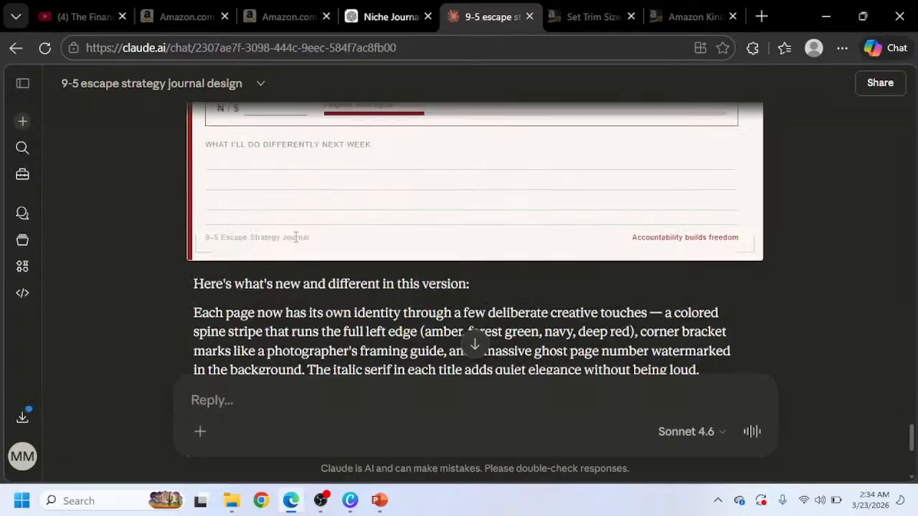
{"action": "scroll", "coordinate": [294, 237], "scroll_direction": "up", "scroll_amount": 5}
{"action": "scroll", "coordinate": [294, 238], "scroll_direction": "up", "scroll_amount": 5}
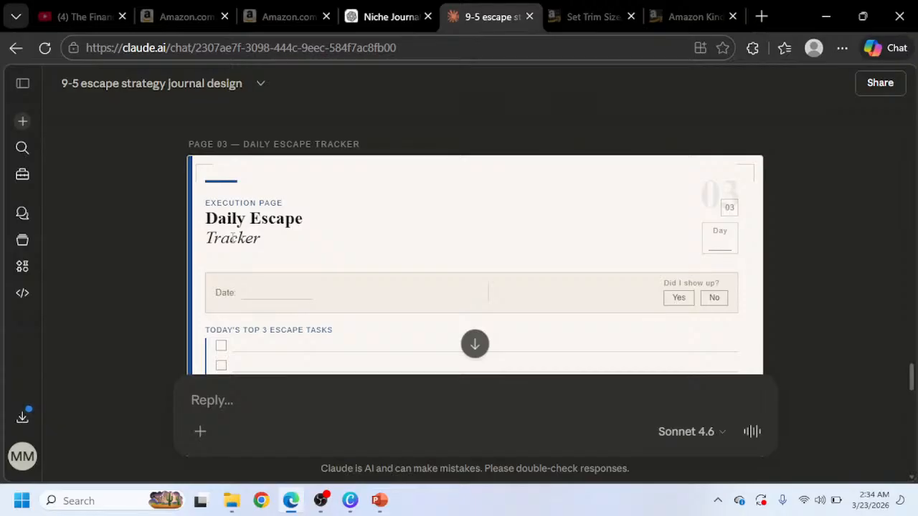
Copy the header block with the rule, Strategy Page label and Escape Plan Builder title onto page 3.
{"action": "left_click", "coordinate": [350, 500]}
{"action": "scroll", "coordinate": [394, 250], "scroll_direction": "up", "scroll_amount": 10}
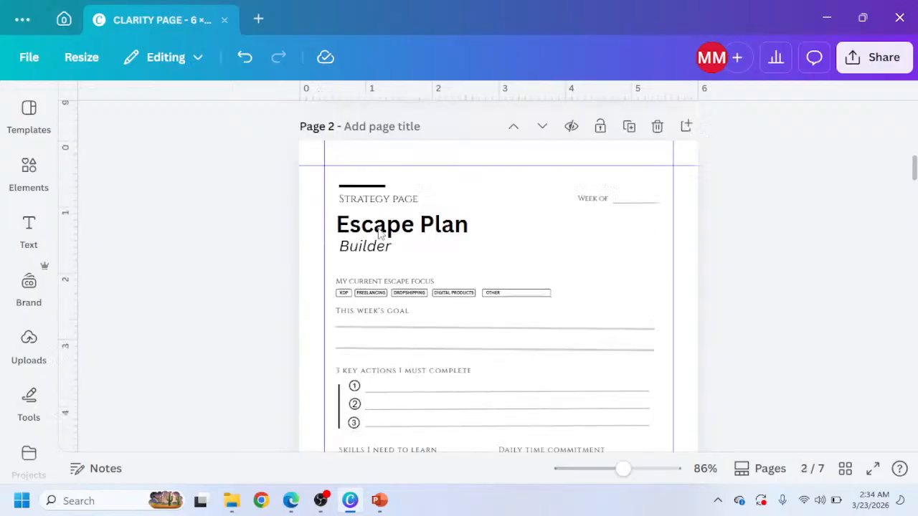
{"action": "left_click_drag", "start_coordinate": [285, 343], "coordinate": [428, 428]}
{"action": "scroll", "coordinate": [420, 430], "scroll_direction": "down", "scroll_amount": 10}
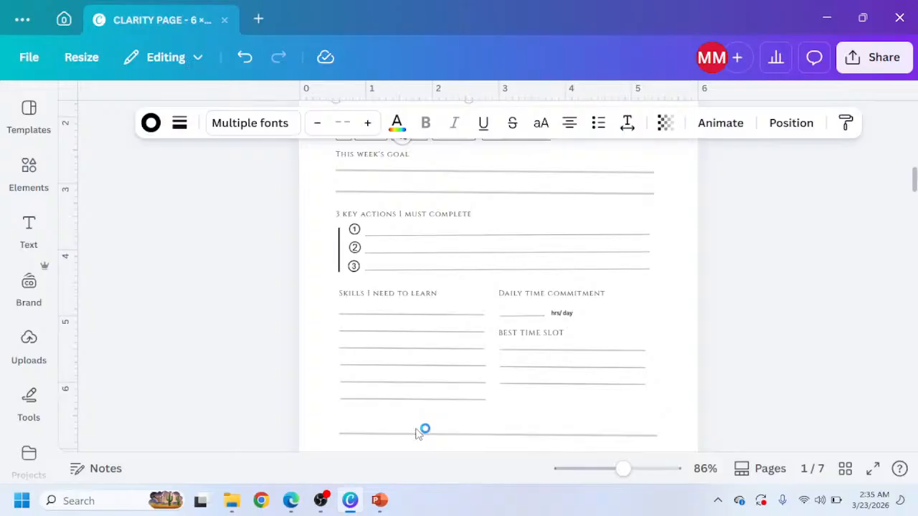
{"action": "scroll", "coordinate": [389, 398], "scroll_direction": "down", "scroll_amount": 5}
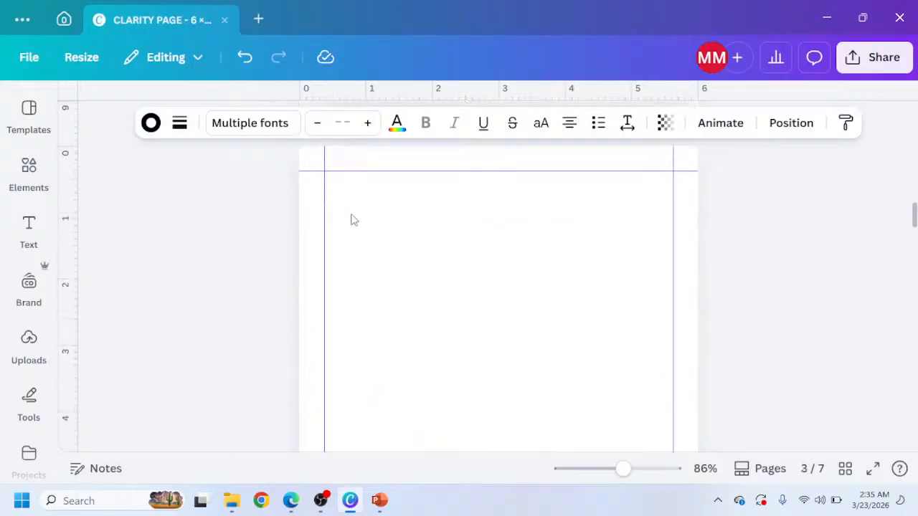
{"action": "left_click", "coordinate": [352, 219]}
{"action": "key", "text": "ctrl+v"}
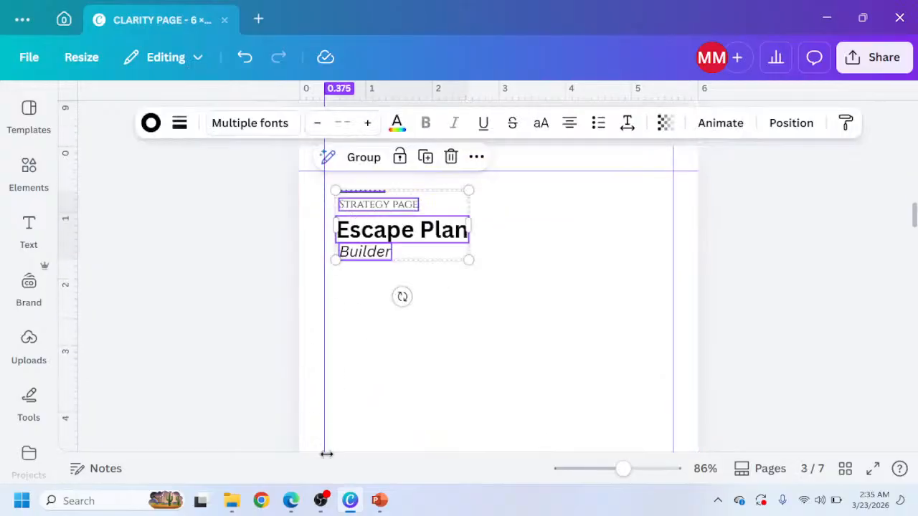
Replace page 3's header label with EXECUTION PAGE copied from the reference.
{"action": "left_click", "coordinate": [293, 501]}
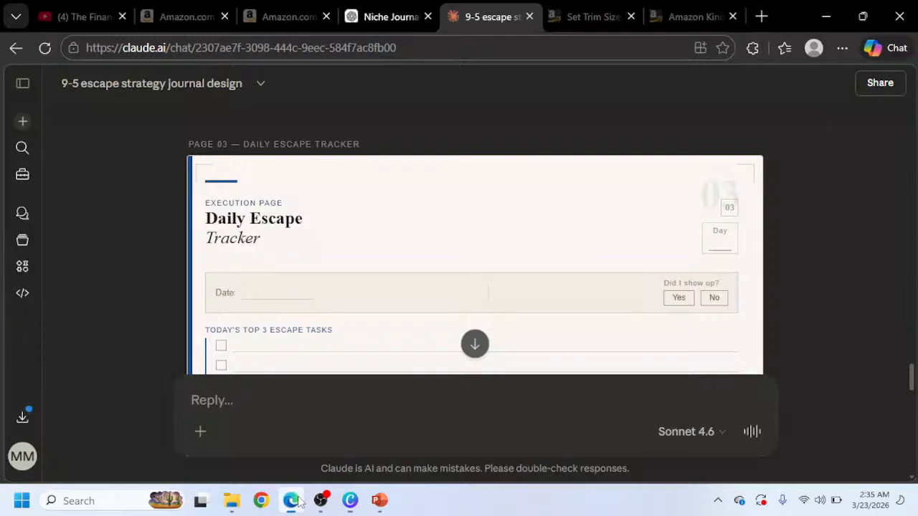
{"action": "triple_click", "coordinate": [265, 201]}
{"action": "key", "text": "ctrl+c"}
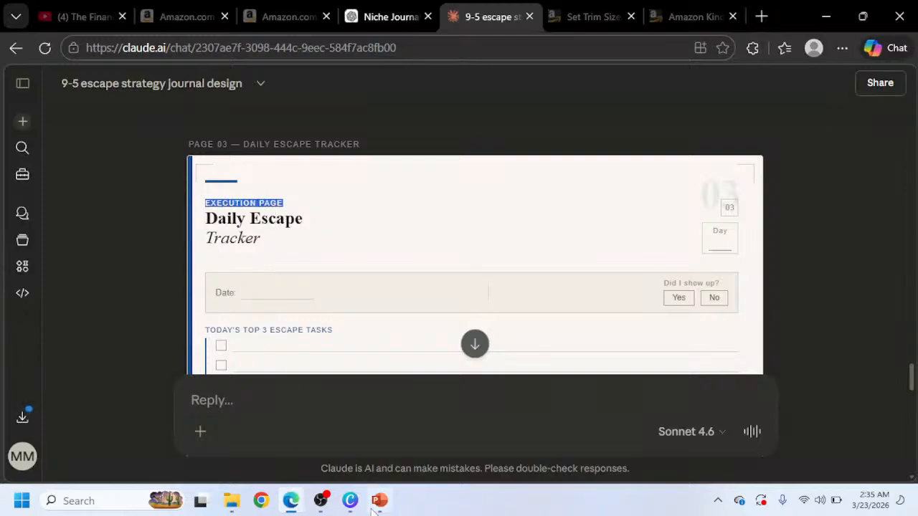
{"action": "left_click", "coordinate": [350, 500]}
{"action": "left_click", "coordinate": [373, 208]}
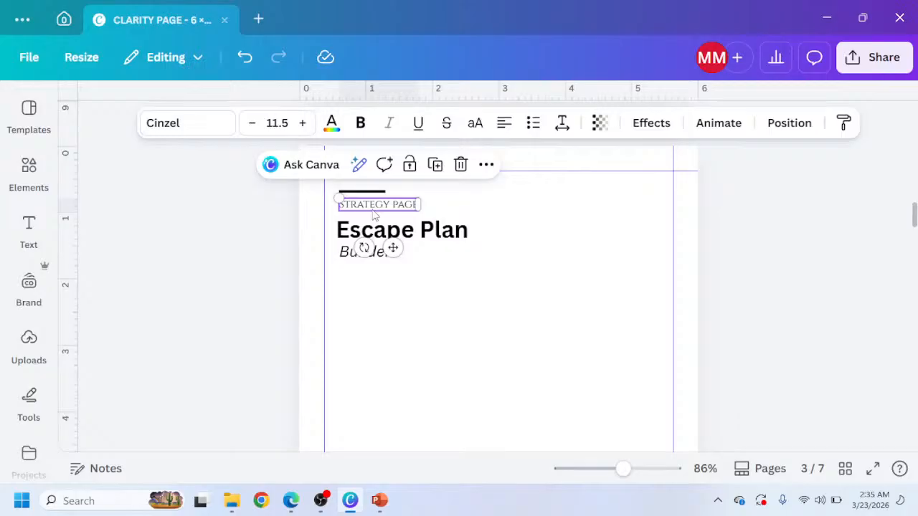
{"action": "left_click", "coordinate": [374, 208]}
{"action": "key", "text": "ctrl+v"}
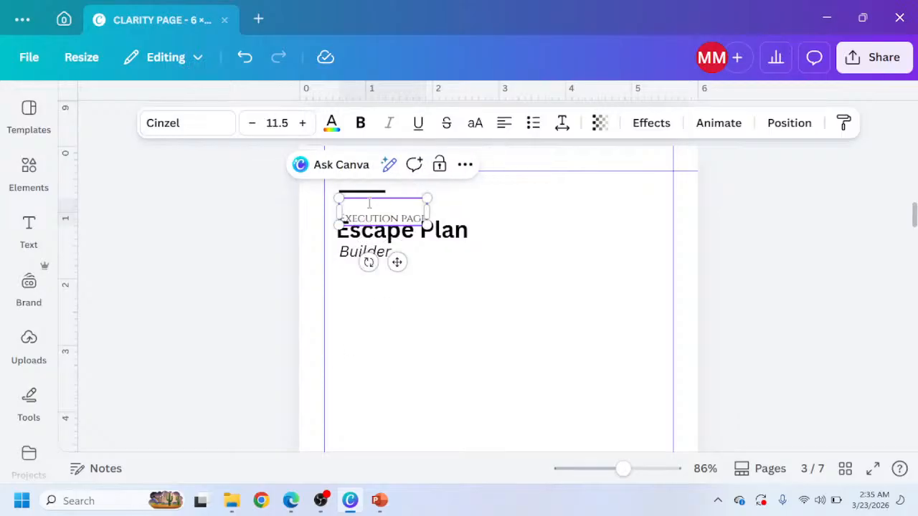
{"action": "key", "text": "Delete"}
Replace the bold title on page 3 with Daily Escape copied from the reference.
{"action": "left_click", "coordinate": [290, 500]}
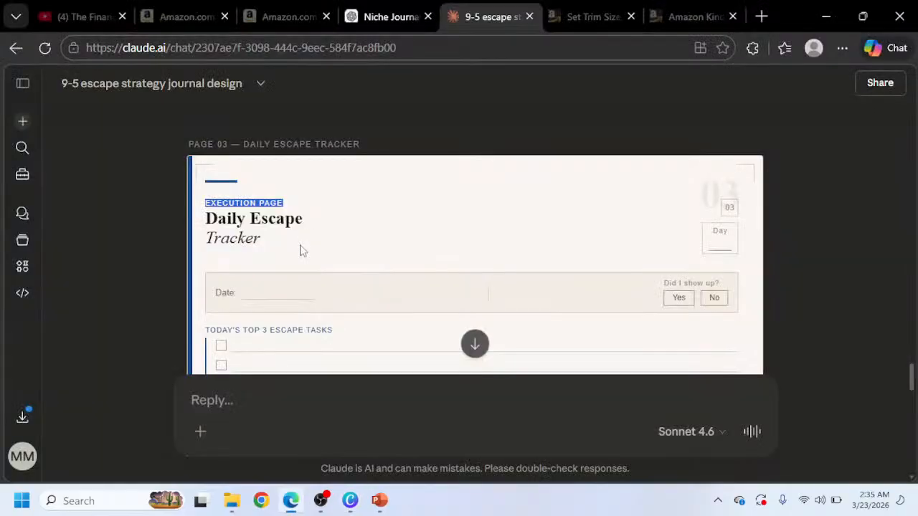
{"action": "double_click", "coordinate": [279, 222]}
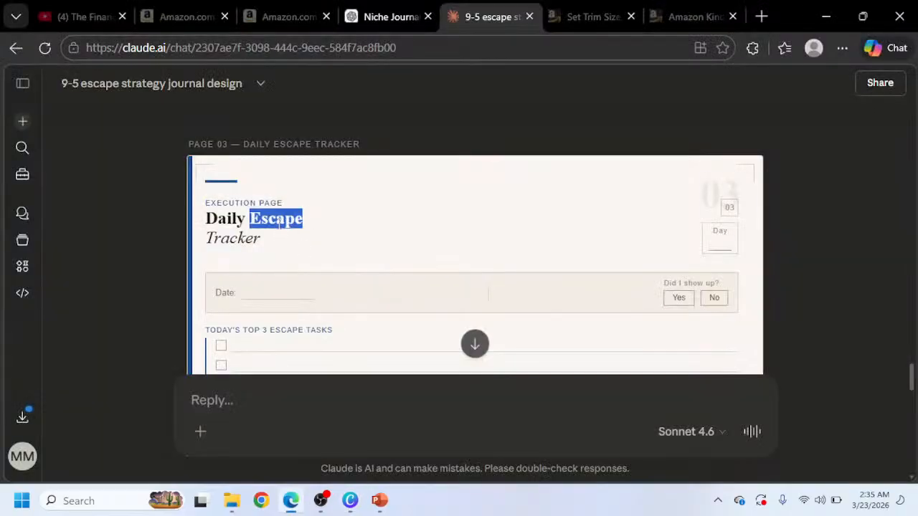
{"action": "key", "text": "ctrl+a"}
{"action": "left_click", "coordinate": [275, 227]}
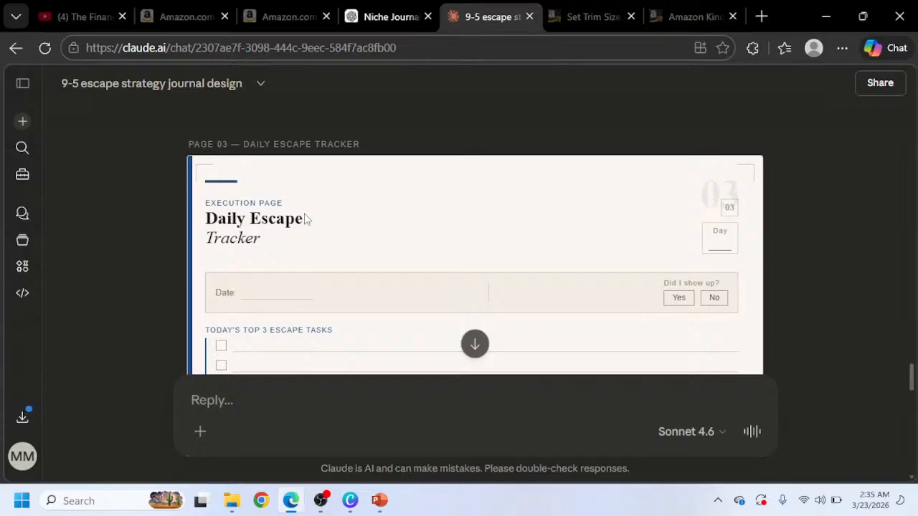
{"action": "left_click_drag", "start_coordinate": [304, 220], "coordinate": [195, 237]}
{"action": "key", "text": "ctrl+c"}
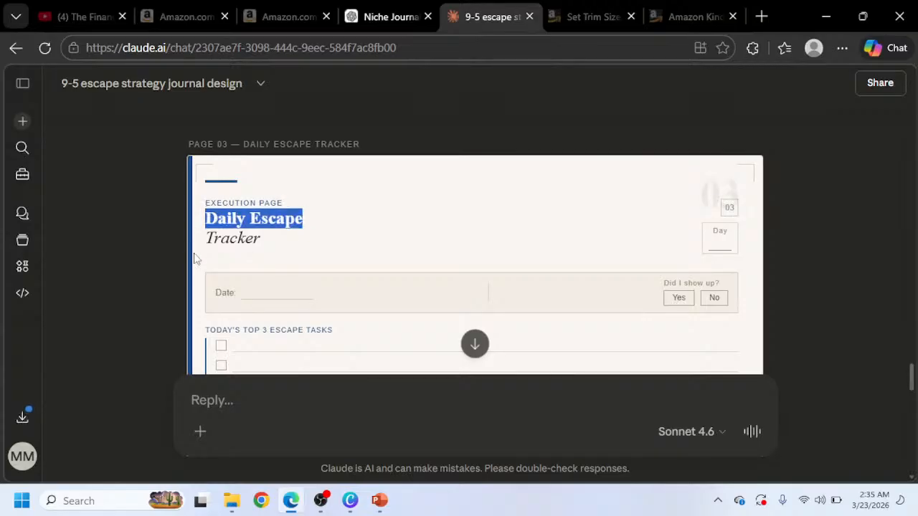
{"action": "left_click", "coordinate": [350, 500]}
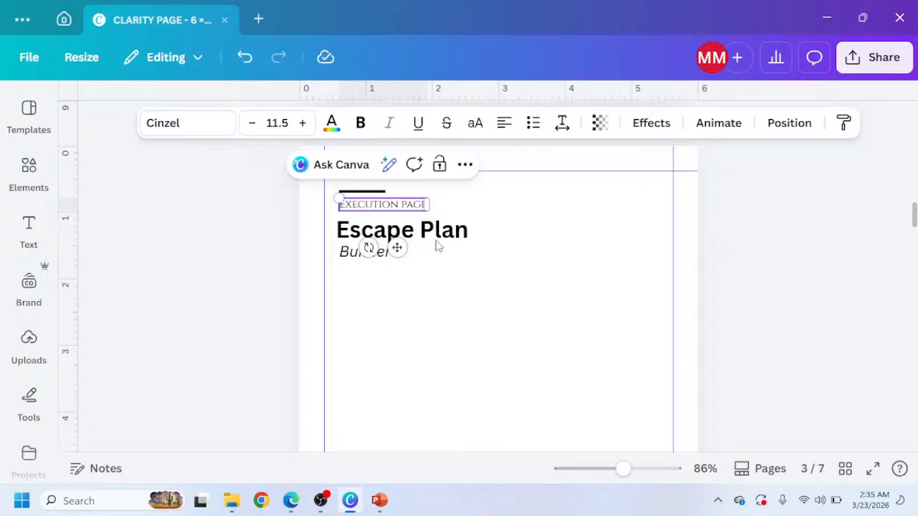
{"action": "left_click", "coordinate": [406, 285]}
{"action": "left_click", "coordinate": [393, 241]}
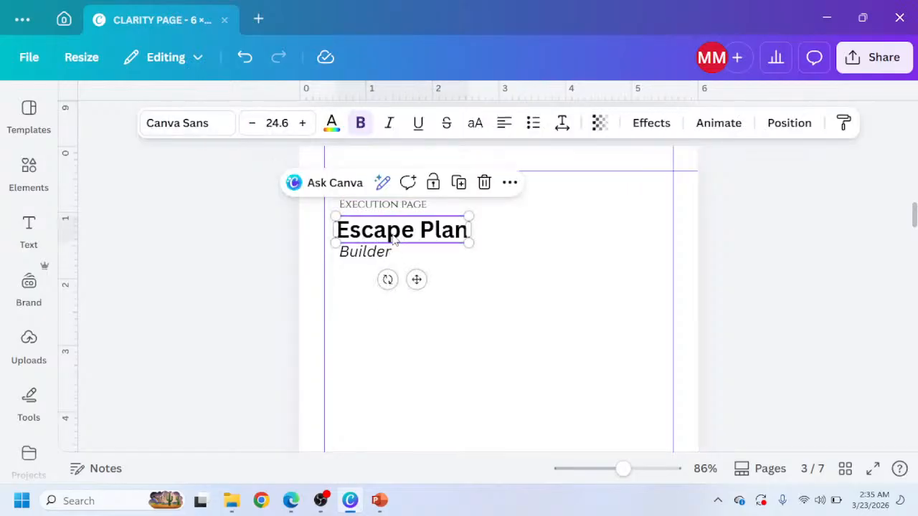
{"action": "double_click", "coordinate": [393, 240]}
{"action": "key", "text": "ctrl+v"}
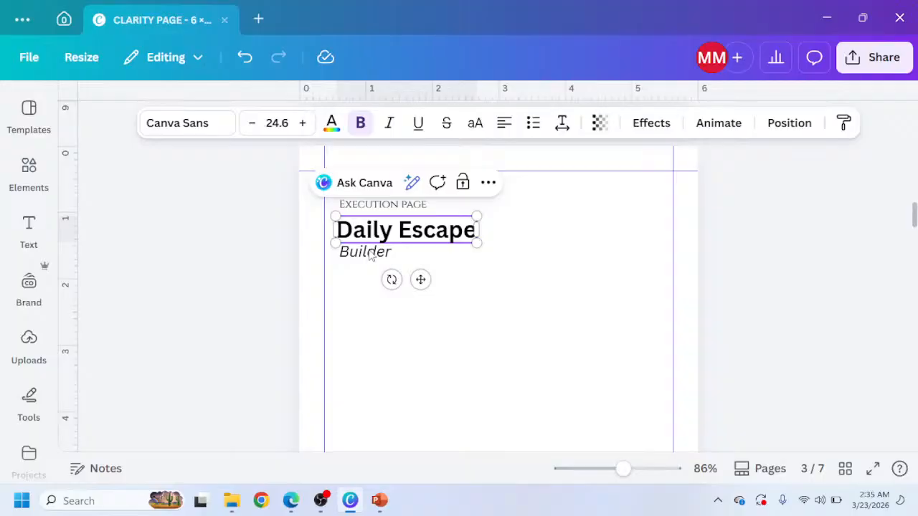
Change the italic subtitle on page 3 to Tracker.
{"action": "left_click", "coordinate": [369, 254]}
{"action": "double_click", "coordinate": [368, 252]}
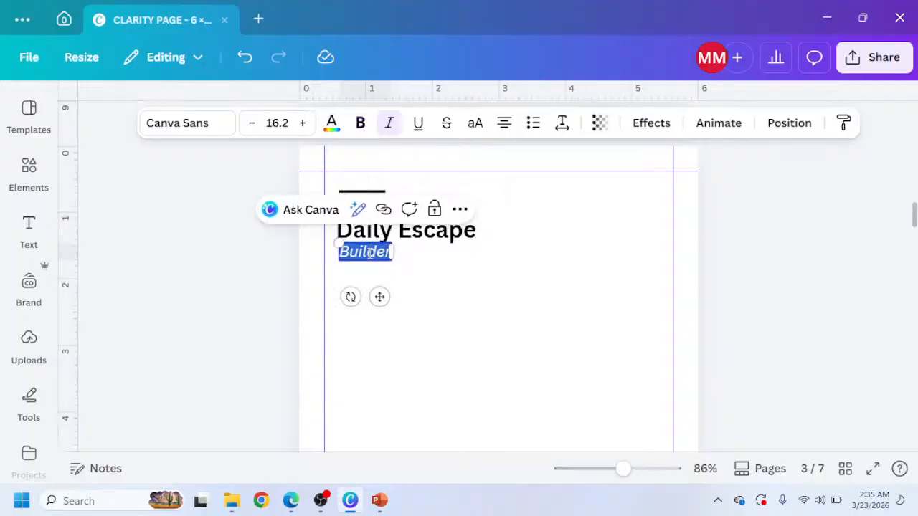
{"action": "key", "text": "BackSpace"}
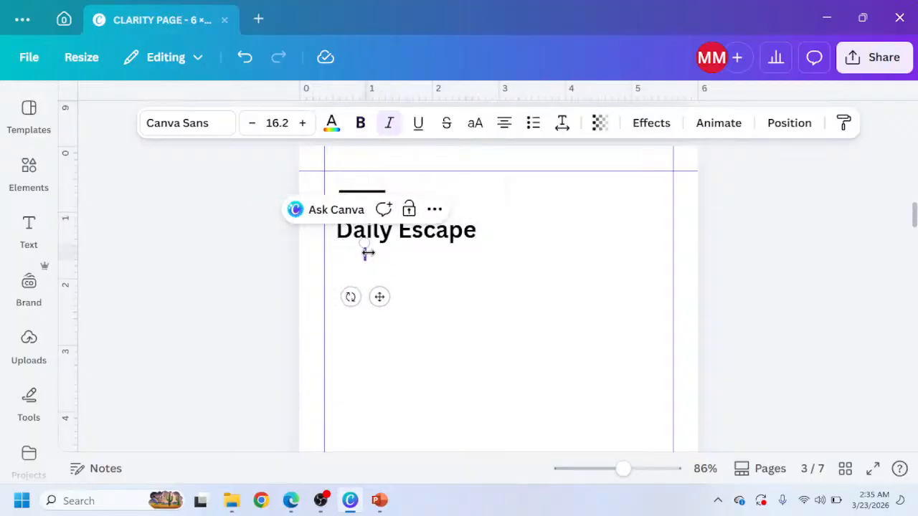
{"action": "type", "text": "Tracker"}
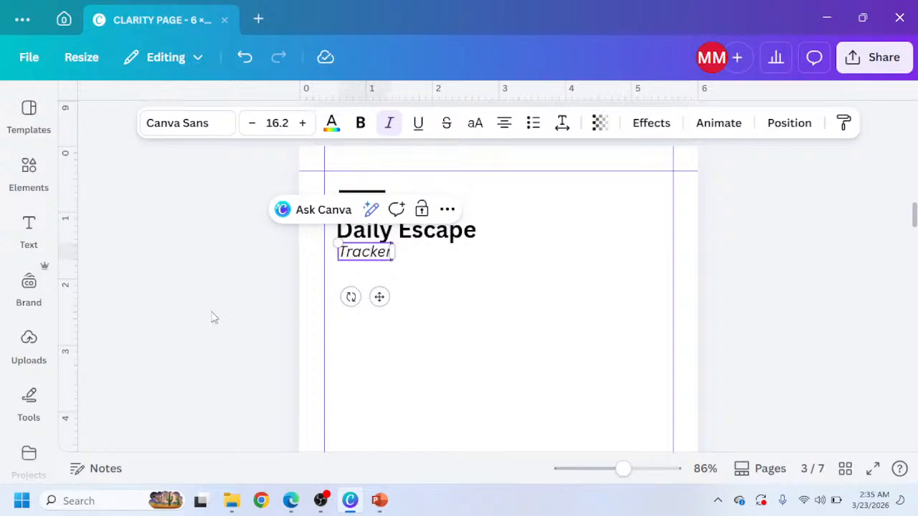
{"action": "left_click", "coordinate": [282, 284]}
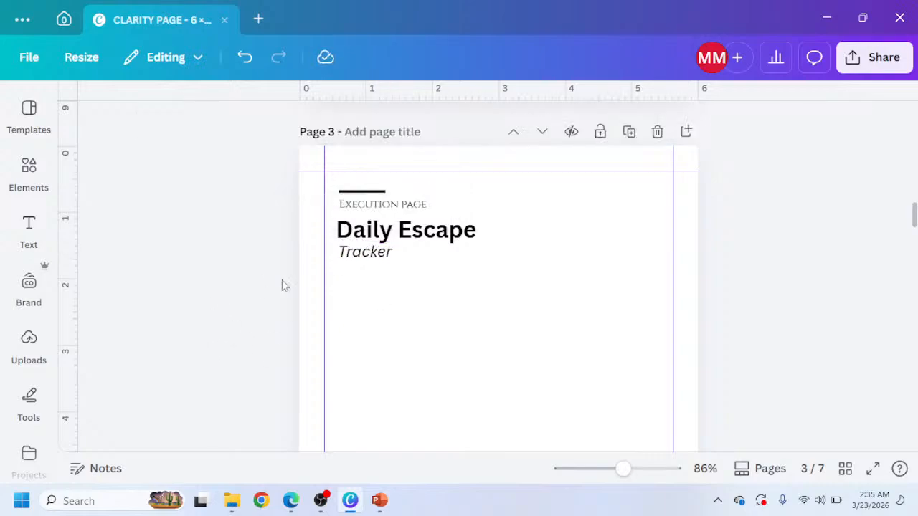
Copy the Week of field from the strategy page onto page 3 and nudge it to the right.
{"action": "scroll", "coordinate": [332, 289], "scroll_direction": "up", "scroll_amount": 8}
{"action": "scroll", "coordinate": [579, 230], "scroll_direction": "up", "scroll_amount": 3}
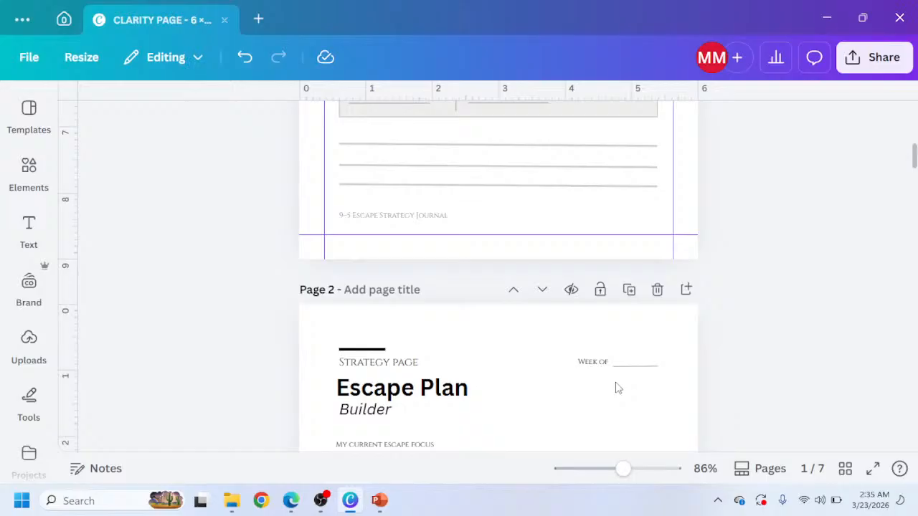
{"action": "left_click", "coordinate": [595, 367]}
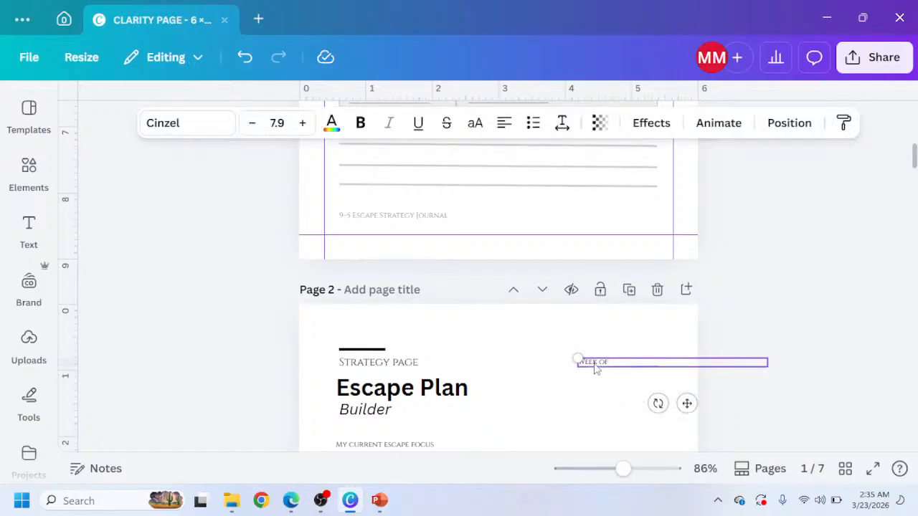
{"action": "scroll", "coordinate": [596, 367], "scroll_direction": "down", "scroll_amount": 12}
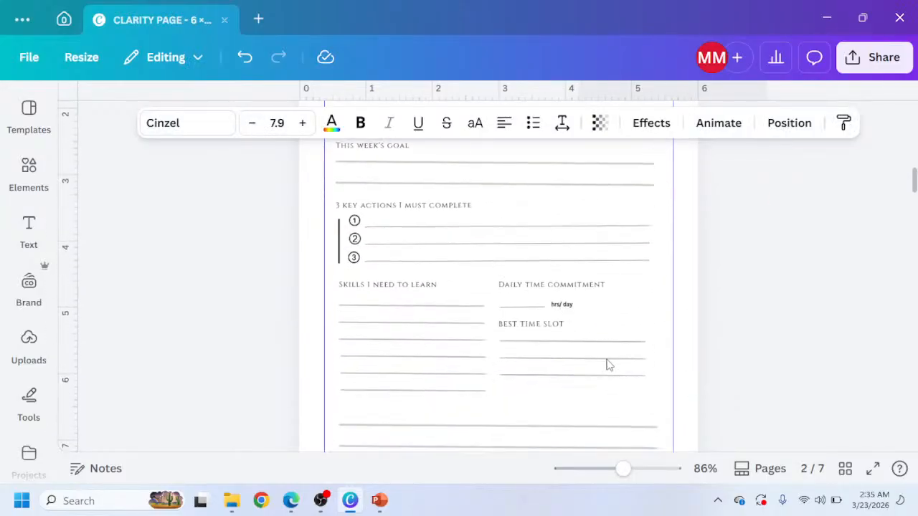
{"action": "left_click", "coordinate": [610, 364]}
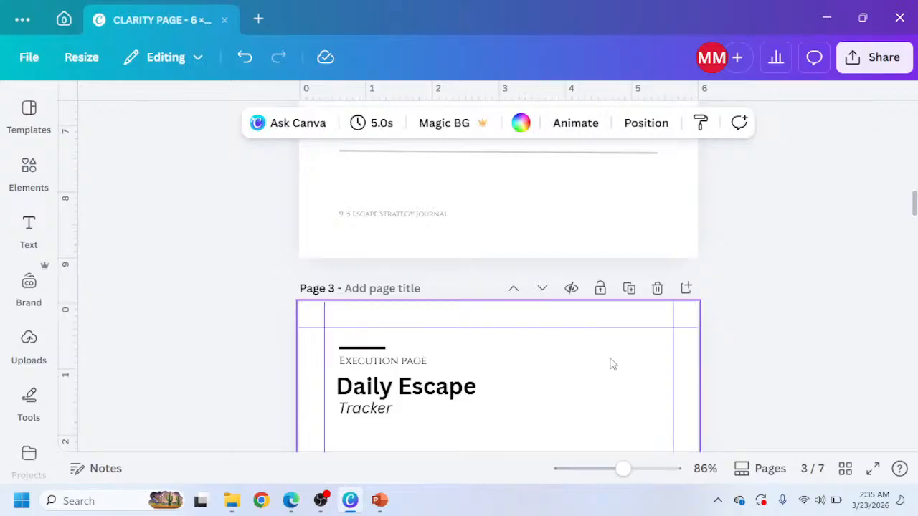
{"action": "key", "text": "ctrl+v"}
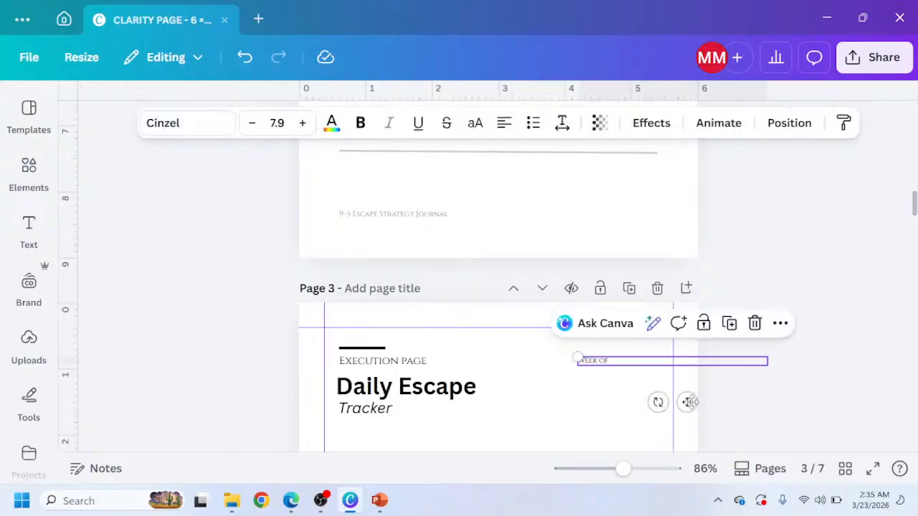
{"action": "left_click_drag", "start_coordinate": [701, 403], "coordinate": [731, 409]}
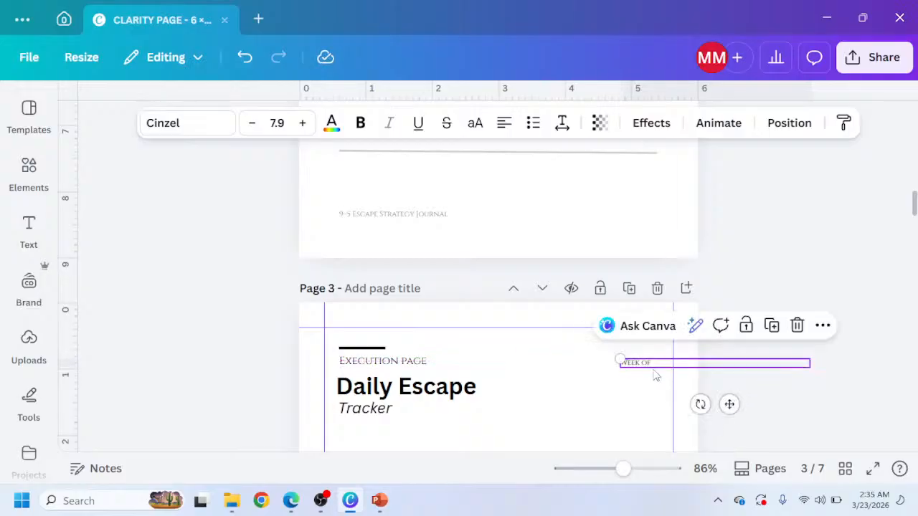
Change the copied label at the top right of page 3 to Day.
{"action": "double_click", "coordinate": [648, 367]}
{"action": "scroll", "coordinate": [647, 367], "scroll_direction": "up", "scroll_amount": 3}
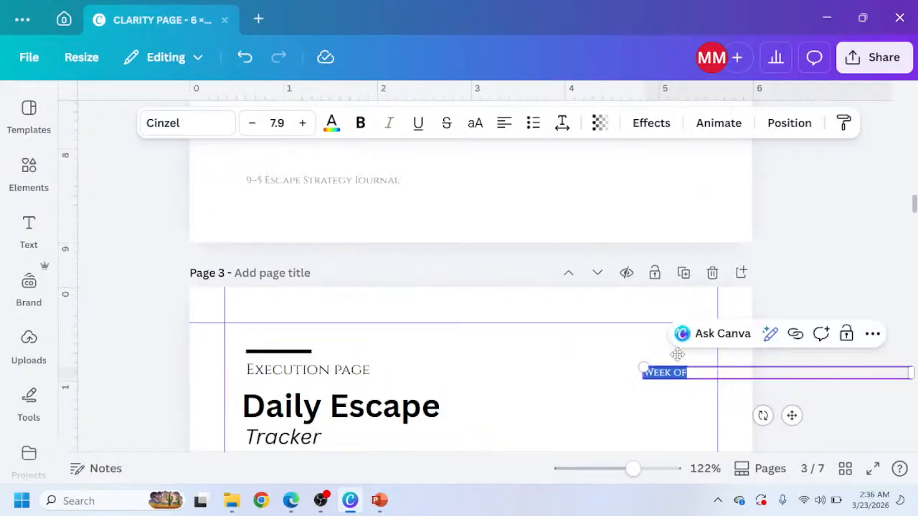
{"action": "type", "text": "Da"}
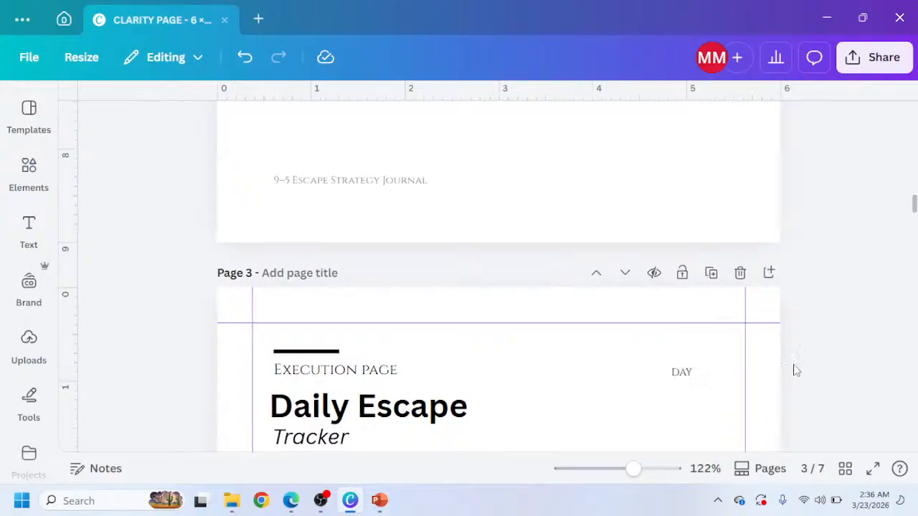
{"action": "left_click", "coordinate": [821, 301]}
{"action": "left_click", "coordinate": [690, 376]}
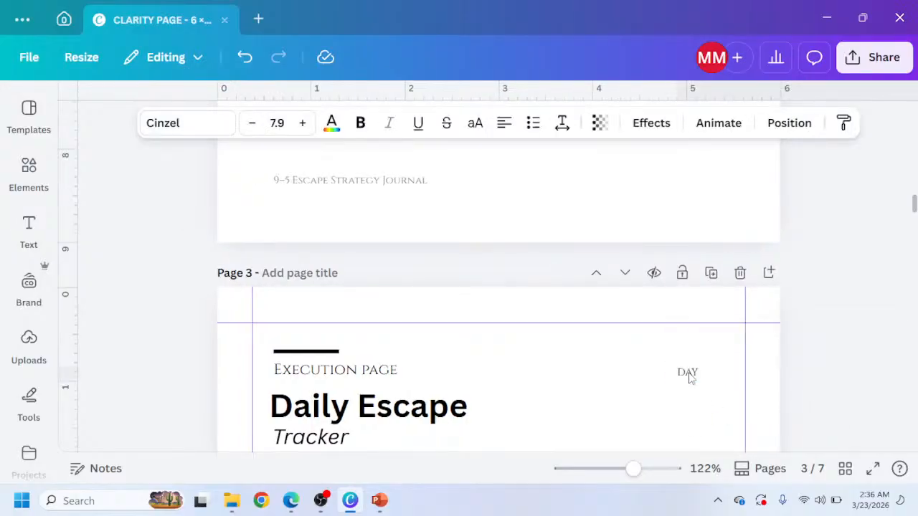
{"action": "left_click_drag", "start_coordinate": [690, 378], "coordinate": [688, 377]}
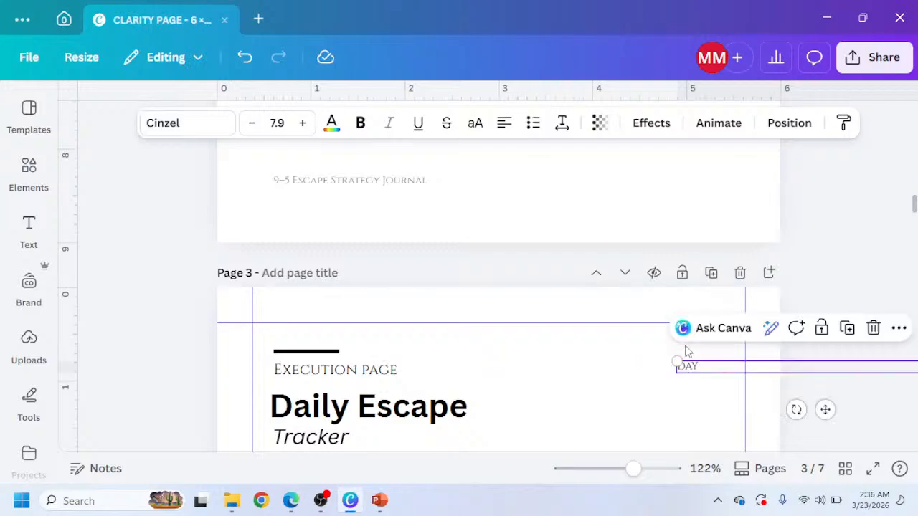
Copy the line from the strategy page's Week of field and place it below the Day label on page 3.
{"action": "scroll", "coordinate": [695, 225], "scroll_direction": "up", "scroll_amount": 8}
{"action": "scroll", "coordinate": [708, 269], "scroll_direction": "up", "scroll_amount": 5}
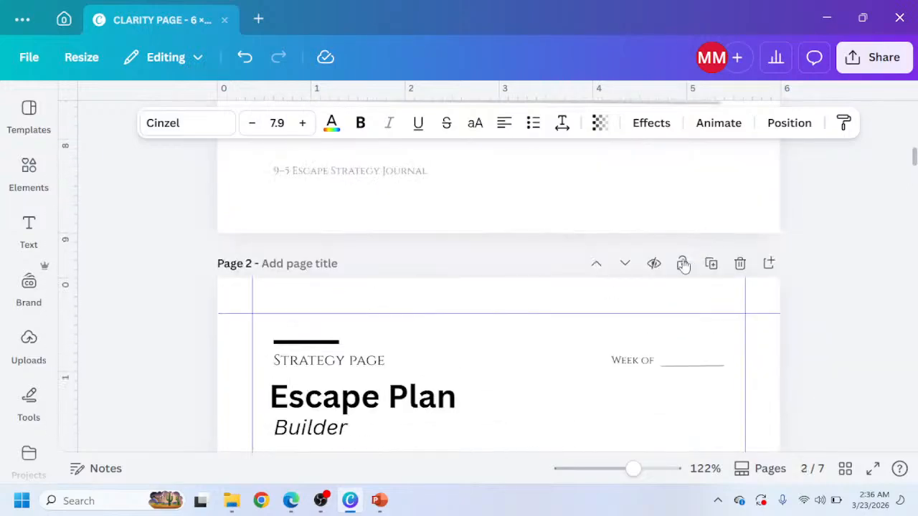
{"action": "left_click", "coordinate": [678, 371]}
{"action": "scroll", "coordinate": [680, 372], "scroll_direction": "down", "scroll_amount": 13}
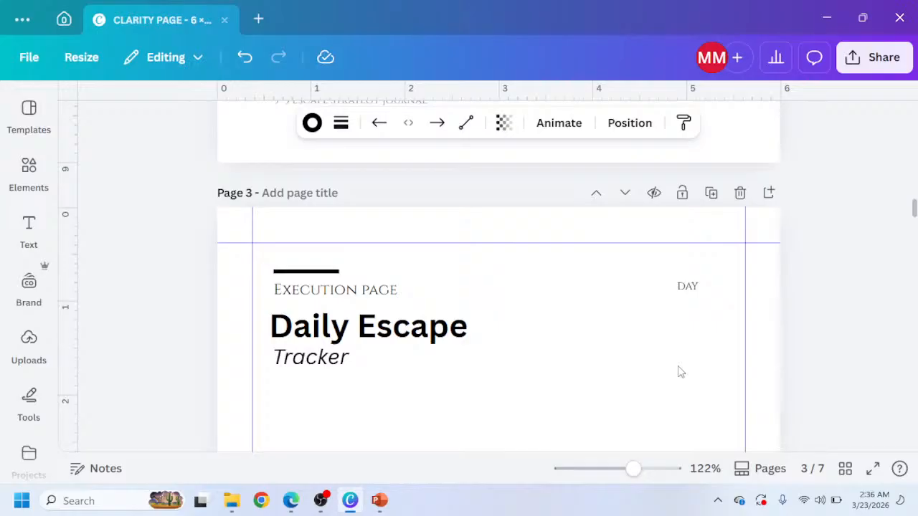
{"action": "left_click", "coordinate": [679, 335]}
{"action": "left_click", "coordinate": [677, 332]}
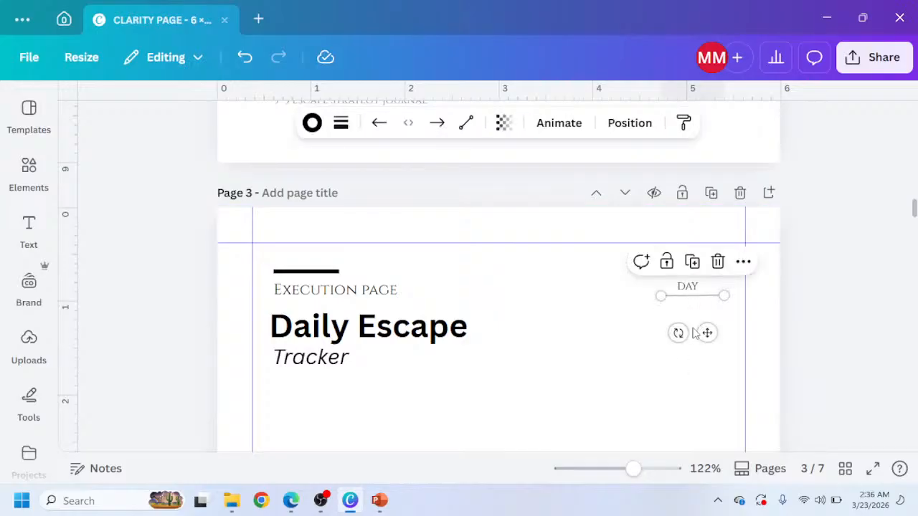
{"action": "left_click_drag", "start_coordinate": [705, 342], "coordinate": [704, 360]}
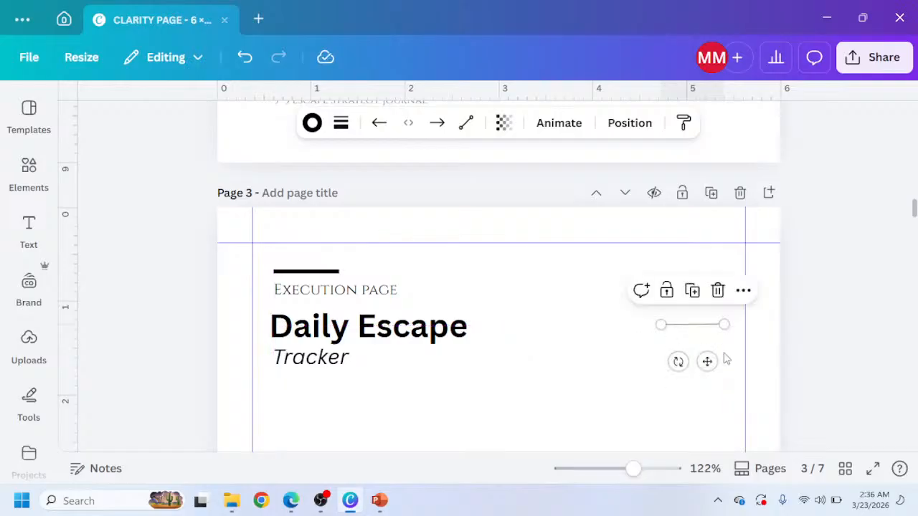
Check the reference, then copy the gray lined box from page 1 onto page 3 below the title and shorten its height.
{"action": "scroll", "coordinate": [567, 337], "scroll_direction": "down", "scroll_amount": 3}
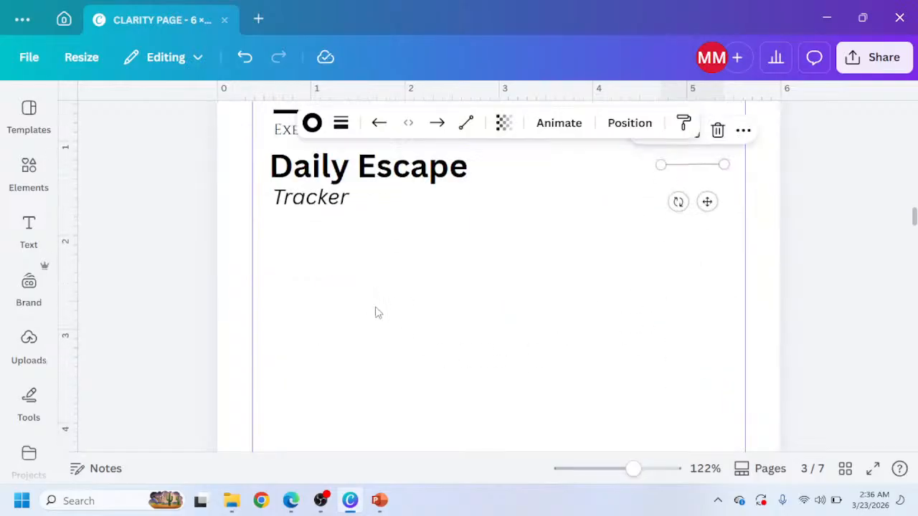
{"action": "left_click", "coordinate": [296, 502]}
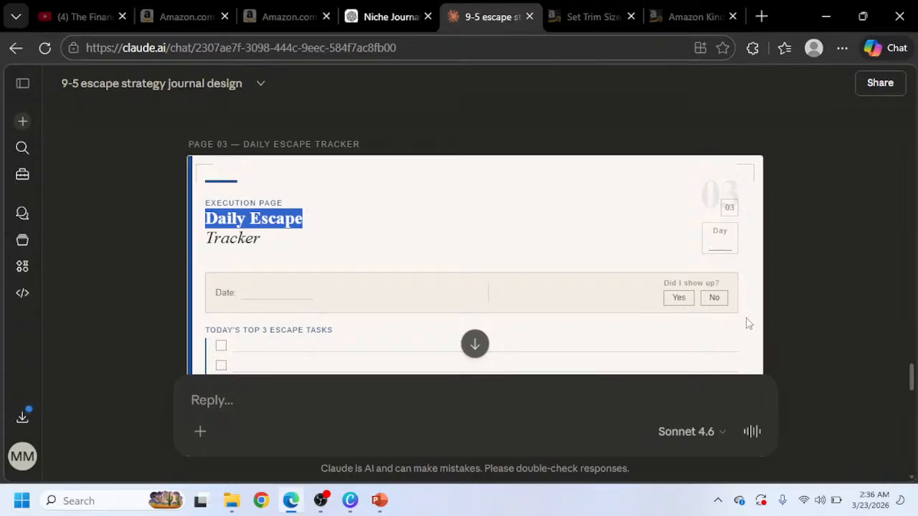
{"action": "left_click", "coordinate": [351, 504]}
{"action": "scroll", "coordinate": [368, 248], "scroll_direction": "up", "scroll_amount": 15}
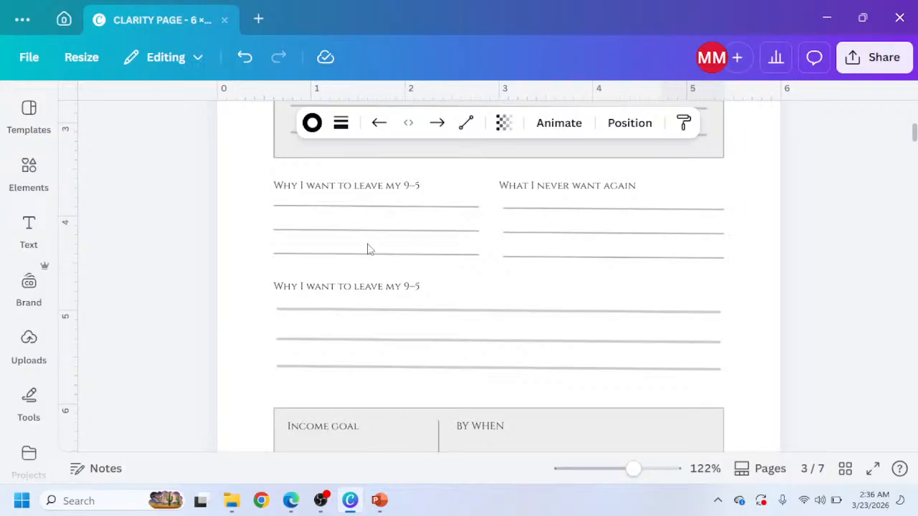
{"action": "scroll", "coordinate": [367, 248], "scroll_direction": "down", "scroll_amount": 3}
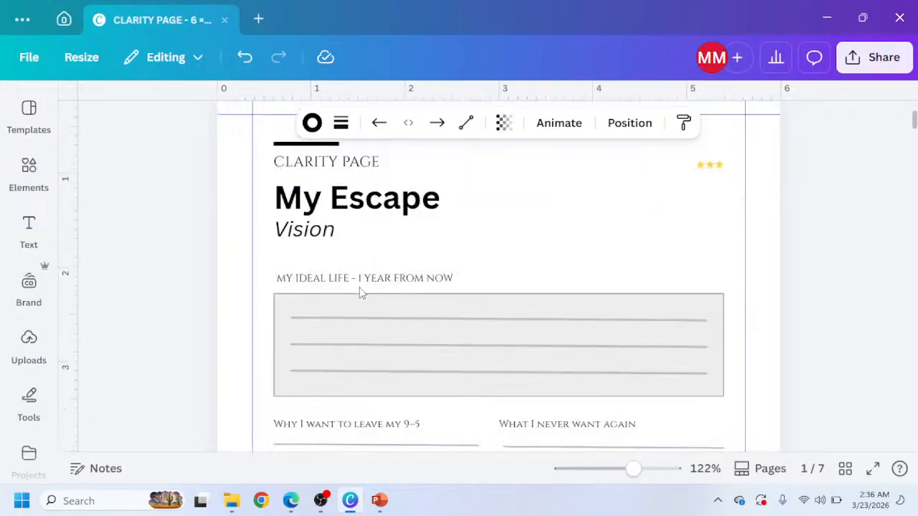
{"action": "left_click", "coordinate": [351, 238]}
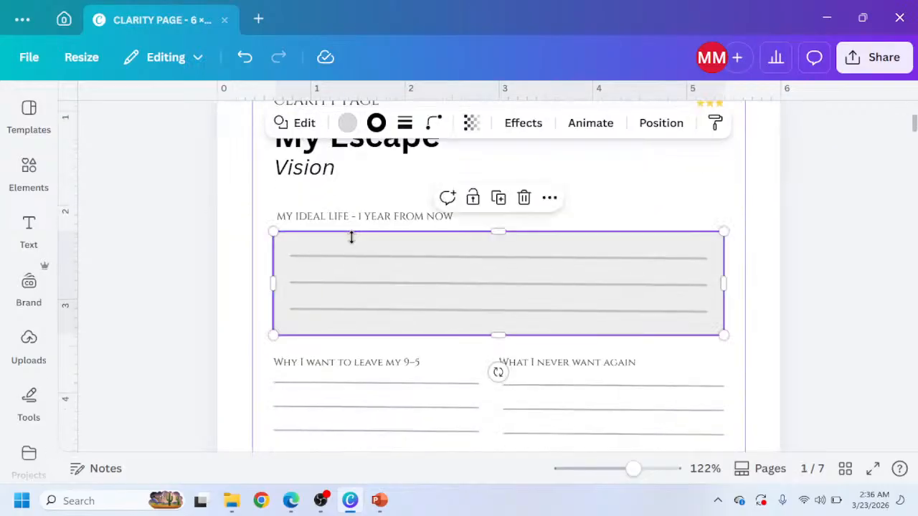
{"action": "scroll", "coordinate": [368, 293], "scroll_direction": "down", "scroll_amount": 15}
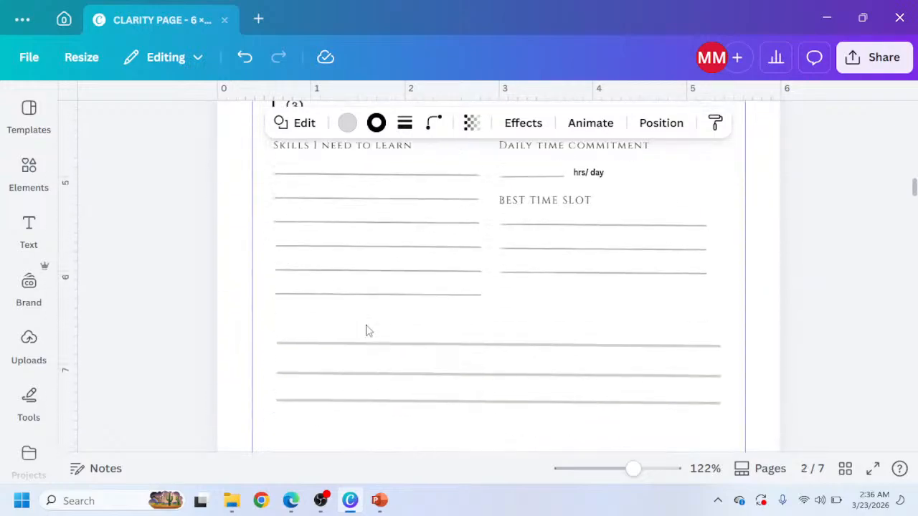
{"action": "scroll", "coordinate": [367, 331], "scroll_direction": "down", "scroll_amount": 5}
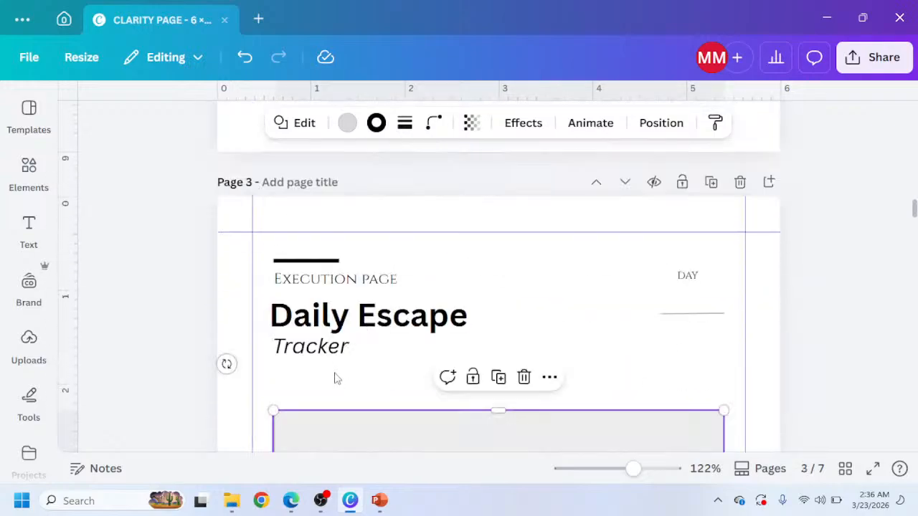
{"action": "scroll", "coordinate": [349, 391], "scroll_direction": "down", "scroll_amount": 1}
{"action": "left_click_drag", "start_coordinate": [369, 364], "coordinate": [371, 320]}
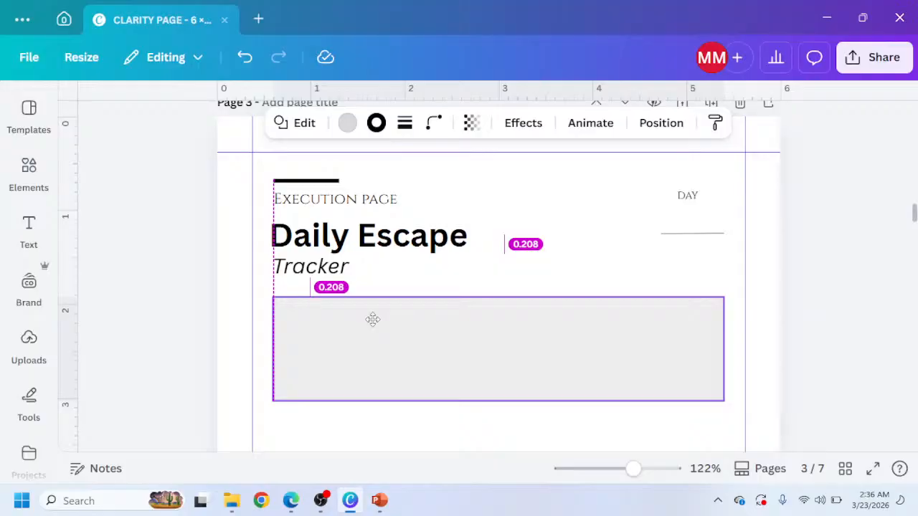
{"action": "left_click_drag", "start_coordinate": [498, 402], "coordinate": [505, 360]}
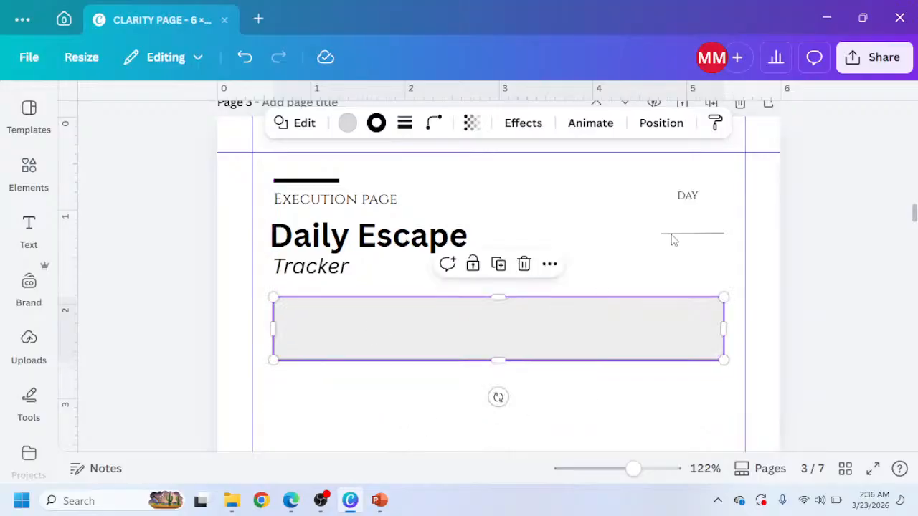
Copy the Week of label and line from page 2 into the gray box on page 3.
{"action": "left_click", "coordinate": [680, 237]}
{"action": "scroll", "coordinate": [699, 190], "scroll_direction": "down", "scroll_amount": 7}
{"action": "scroll", "coordinate": [681, 230], "scroll_direction": "up", "scroll_amount": 10}
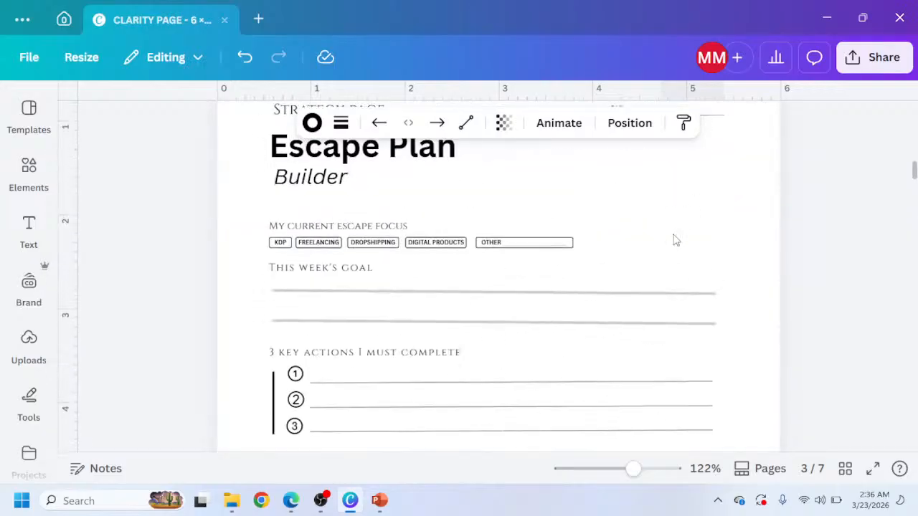
{"action": "left_click_drag", "start_coordinate": [603, 266], "coordinate": [683, 292]}
{"action": "scroll", "coordinate": [348, 393], "scroll_direction": "down", "scroll_amount": 8}
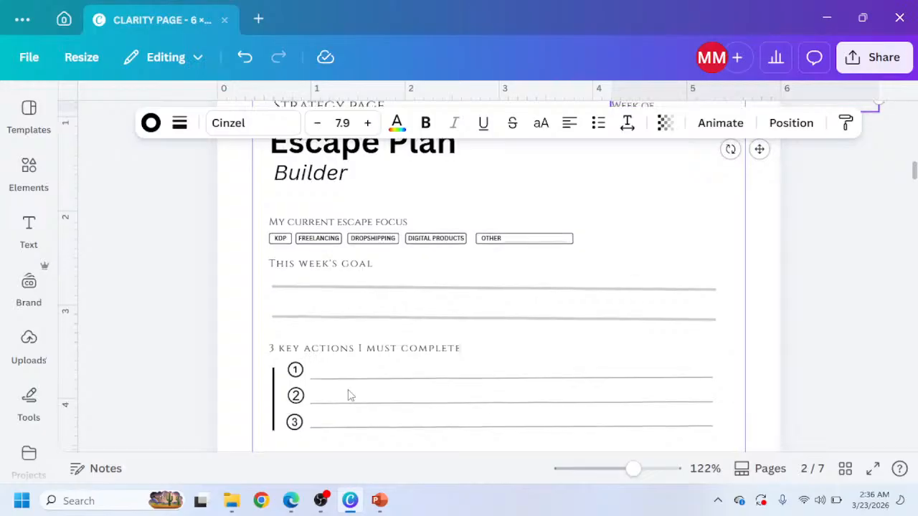
{"action": "scroll", "coordinate": [348, 389], "scroll_direction": "down", "scroll_amount": 5}
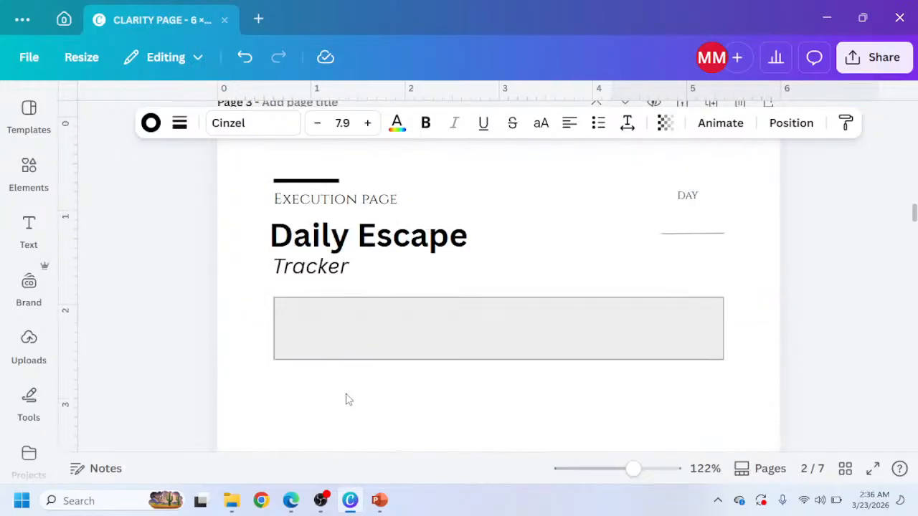
{"action": "left_click", "coordinate": [346, 334]}
{"action": "key", "text": "ctrl+v"}
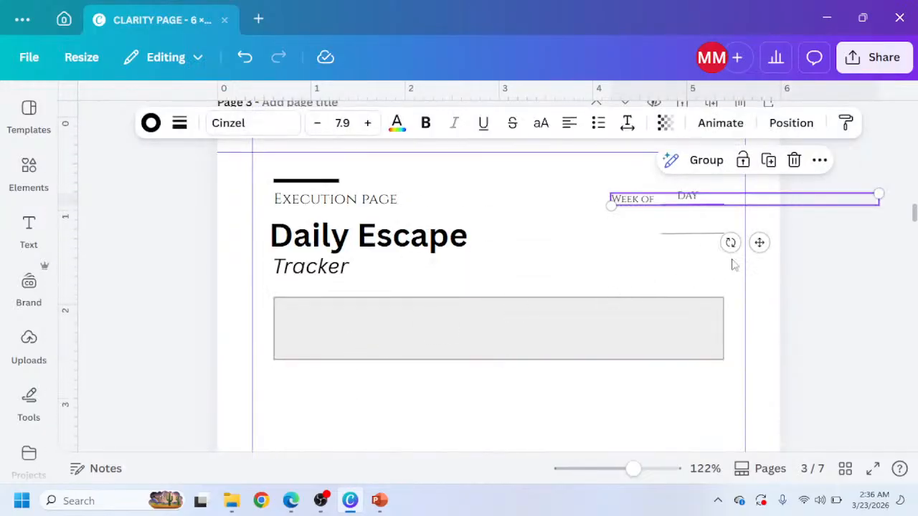
{"action": "left_click_drag", "start_coordinate": [759, 242], "coordinate": [420, 399]}
Check the reference, then delete the Week of text inside page 3's gray box, keeping its line.
{"action": "left_click", "coordinate": [290, 501]}
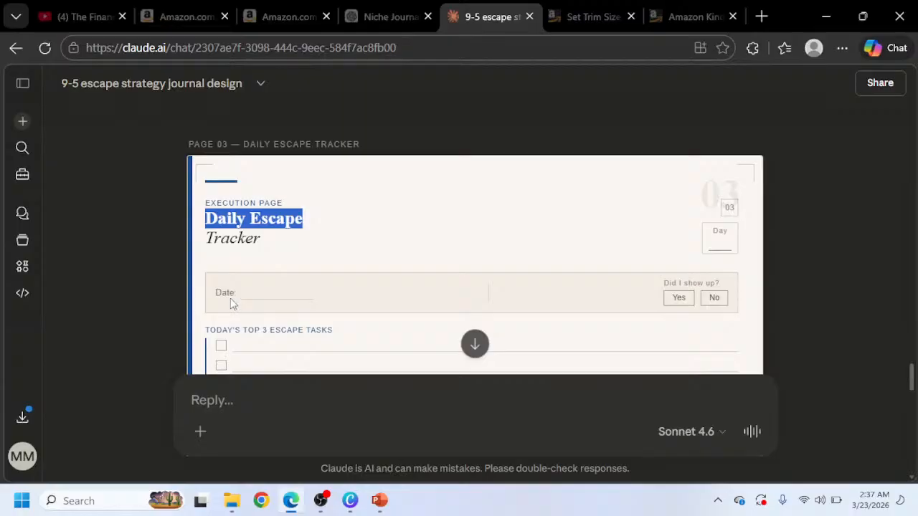
{"action": "left_click", "coordinate": [350, 502]}
{"action": "left_click", "coordinate": [331, 345]}
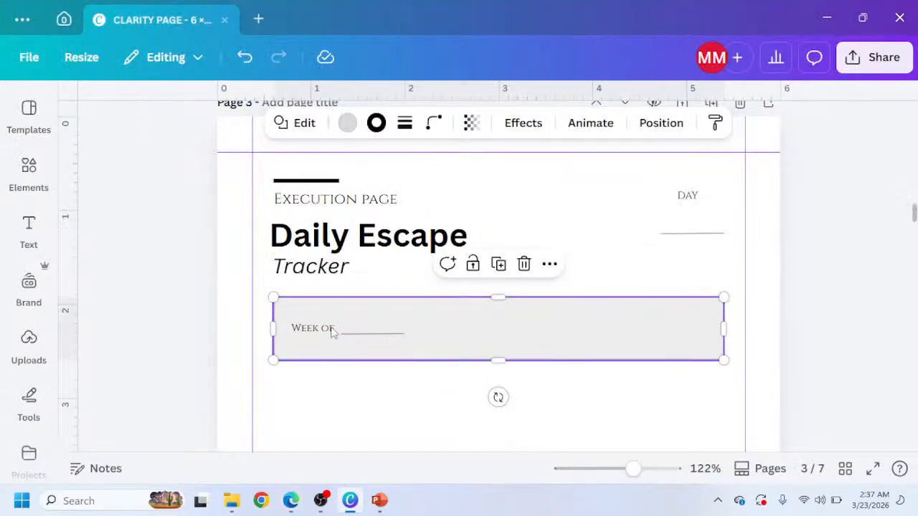
{"action": "left_click", "coordinate": [332, 333]}
{"action": "double_click", "coordinate": [332, 332]}
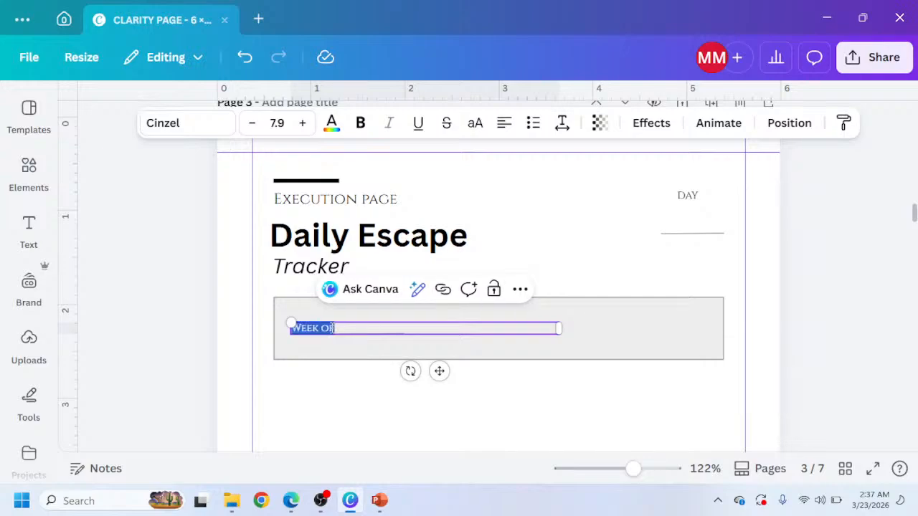
{"action": "key", "text": "BackSpace"}
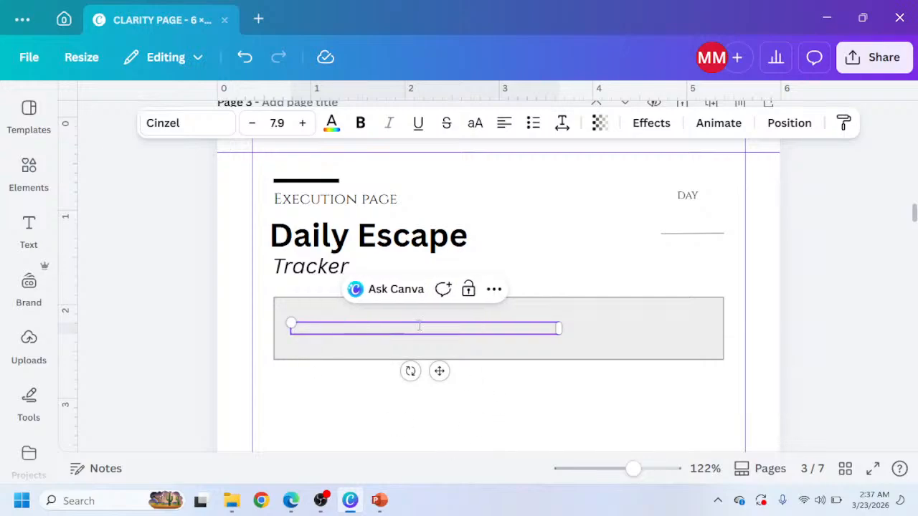
{"action": "left_click", "coordinate": [486, 404]}
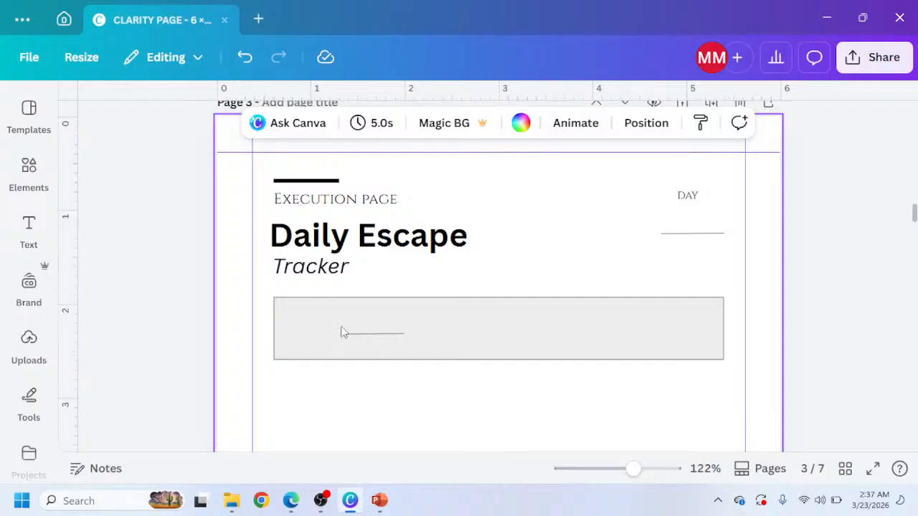
Copy the bold hrs/ day label from page 2 into the gray box on page 3, left of the line.
{"action": "scroll", "coordinate": [308, 258], "scroll_direction": "down", "scroll_amount": 8}
{"action": "scroll", "coordinate": [309, 258], "scroll_direction": "up", "scroll_amount": 10}
{"action": "scroll", "coordinate": [307, 256], "scroll_direction": "down", "scroll_amount": 3}
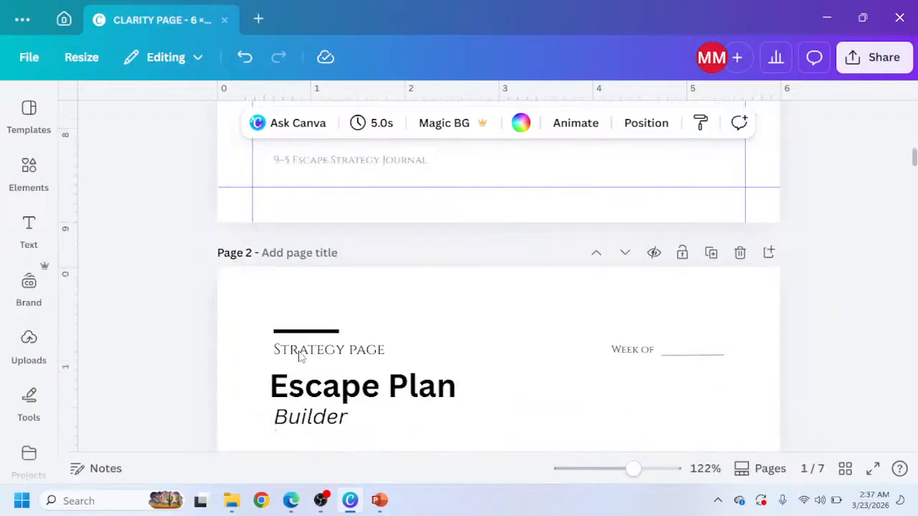
{"action": "scroll", "coordinate": [464, 381], "scroll_direction": "down", "scroll_amount": 8}
{"action": "scroll", "coordinate": [502, 352], "scroll_direction": "up", "scroll_amount": 4}
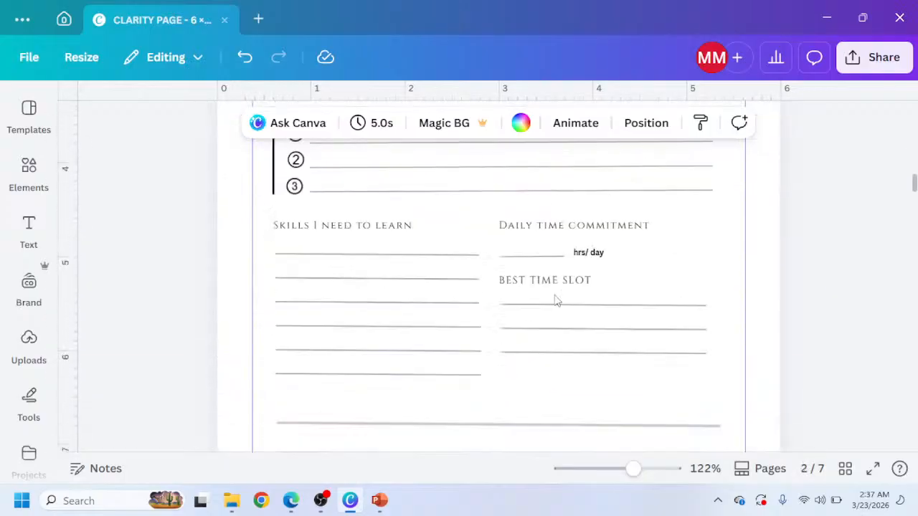
{"action": "left_click", "coordinate": [589, 254]}
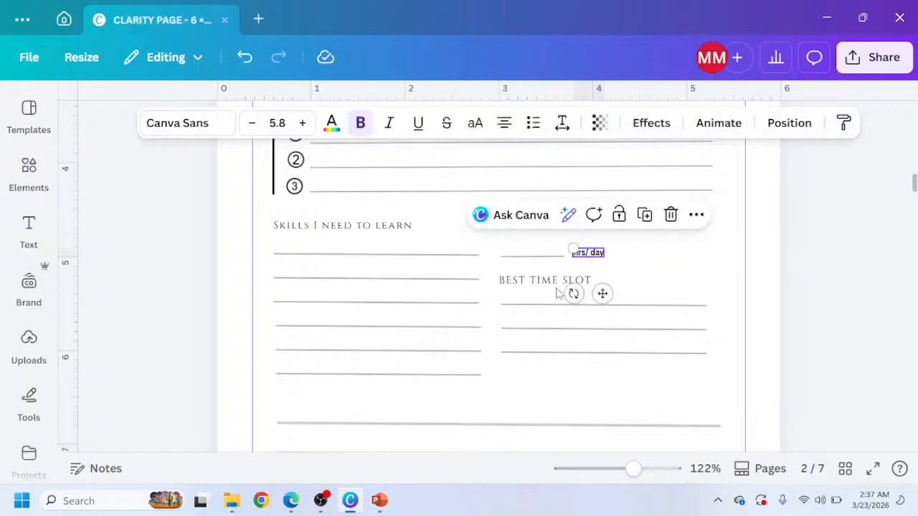
{"action": "scroll", "coordinate": [357, 348], "scroll_direction": "down", "scroll_amount": 8}
{"action": "scroll", "coordinate": [318, 298], "scroll_direction": "up", "scroll_amount": 2}
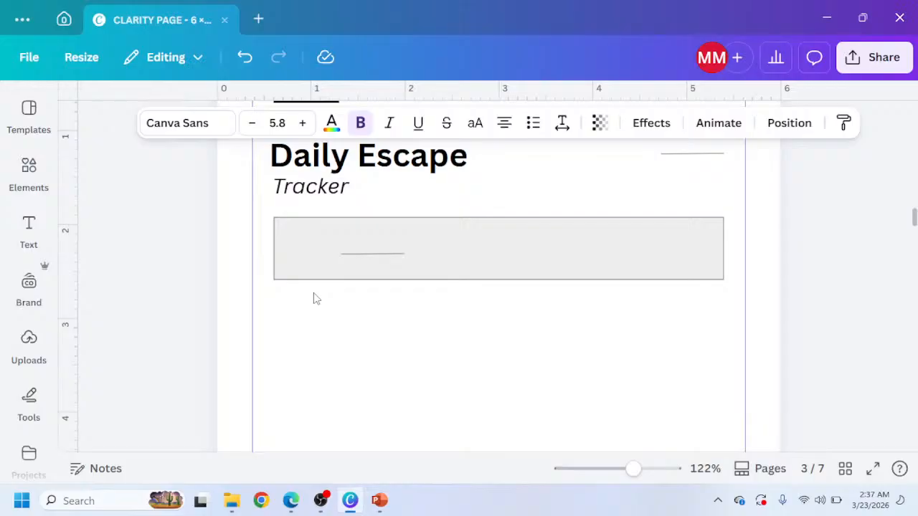
{"action": "left_click_drag", "start_coordinate": [508, 307], "coordinate": [315, 289]}
Change that label's text to Date: and enlarge it to font size 8.1.
{"action": "double_click", "coordinate": [310, 251]}
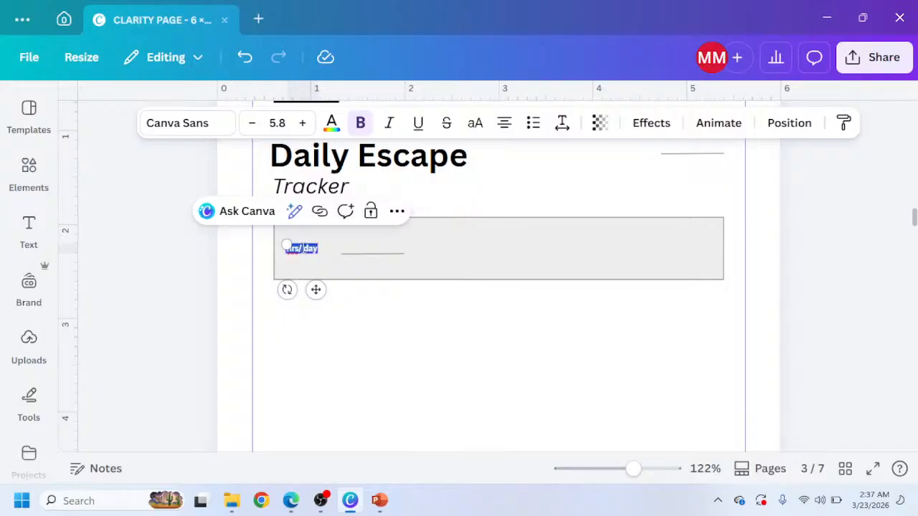
{"action": "type", "text": "Date"}
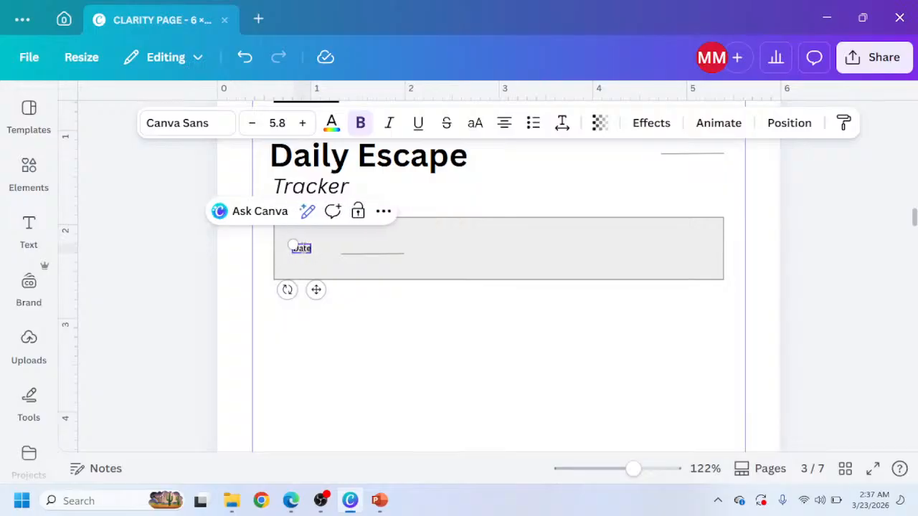
{"action": "type", "text": ":"}
{"action": "left_click_drag", "start_coordinate": [287, 244], "coordinate": [281, 240]}
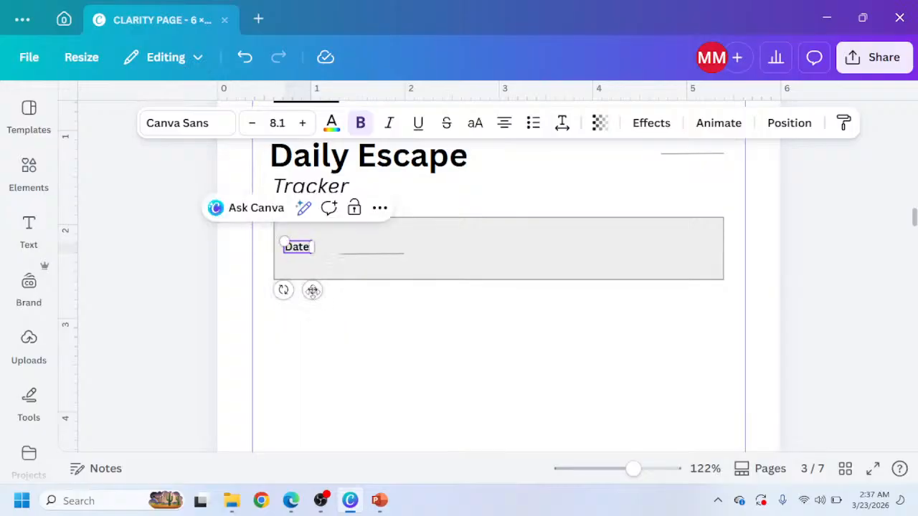
{"action": "left_click_drag", "start_coordinate": [313, 290], "coordinate": [320, 293]}
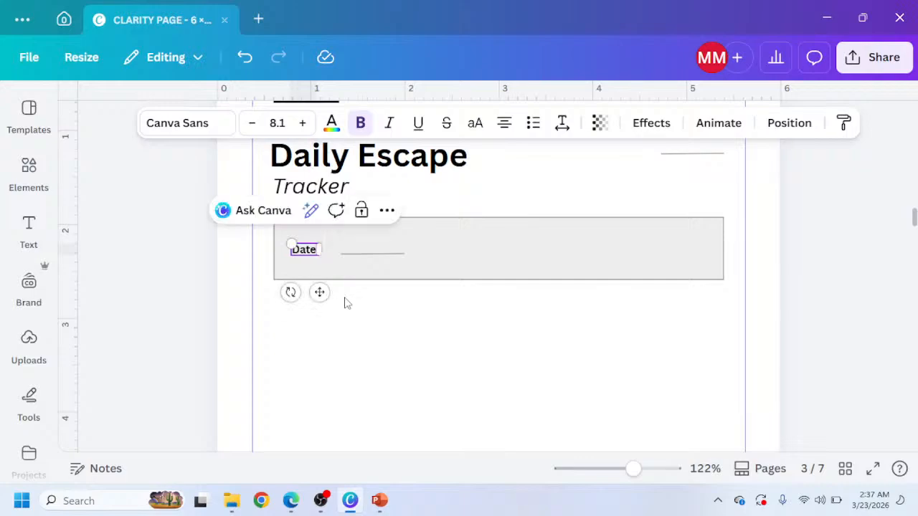
Nudge the line in the gray box left so it sits beside the Date: label.
{"action": "left_click", "coordinate": [363, 256]}
{"action": "key", "text": "Left"}
{"action": "key", "text": "Left"}
{"action": "key", "text": "Left"}
{"action": "key", "text": "Left"}
{"action": "key", "text": "Left"}
{"action": "key", "text": "Left"}
{"action": "key", "text": "Left"}
{"action": "key", "text": "Left"}
{"action": "key", "text": "Left"}
{"action": "key", "text": "Left"}
{"action": "key", "text": "Left"}
{"action": "key", "text": "Left"}
{"action": "key", "text": "Left"}
{"action": "key", "text": "Left"}
{"action": "key", "text": "Left"}
{"action": "key", "text": "Left"}
{"action": "key", "text": "Left"}
{"action": "key", "text": "Left"}
{"action": "key", "text": "Left"}
{"action": "key", "text": "Left"}
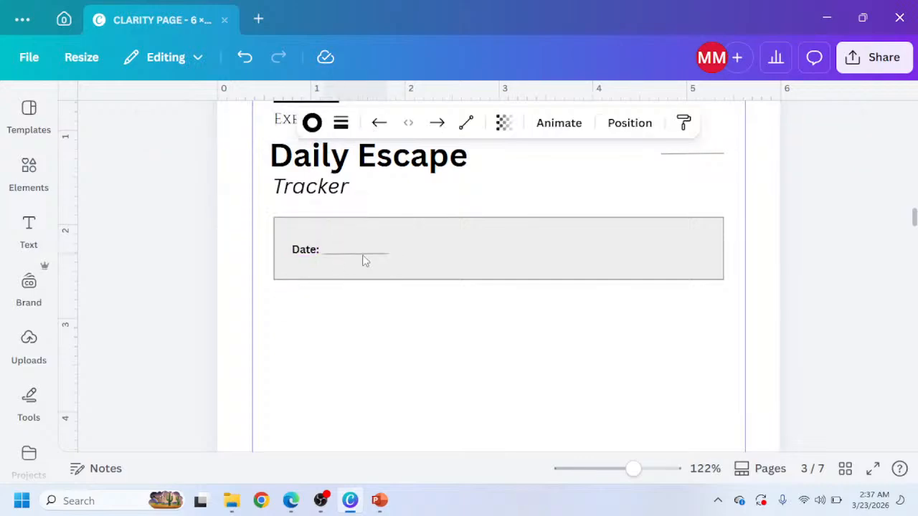
Nudge the line beside the Date: label slightly right and compare the gray box with the tracker reference.
{"action": "key", "text": "Right"}
{"action": "key", "text": "Right"}
{"action": "key", "text": "Right"}
{"action": "key", "text": "Right"}
{"action": "key", "text": "Right"}
{"action": "key", "text": "Right"}
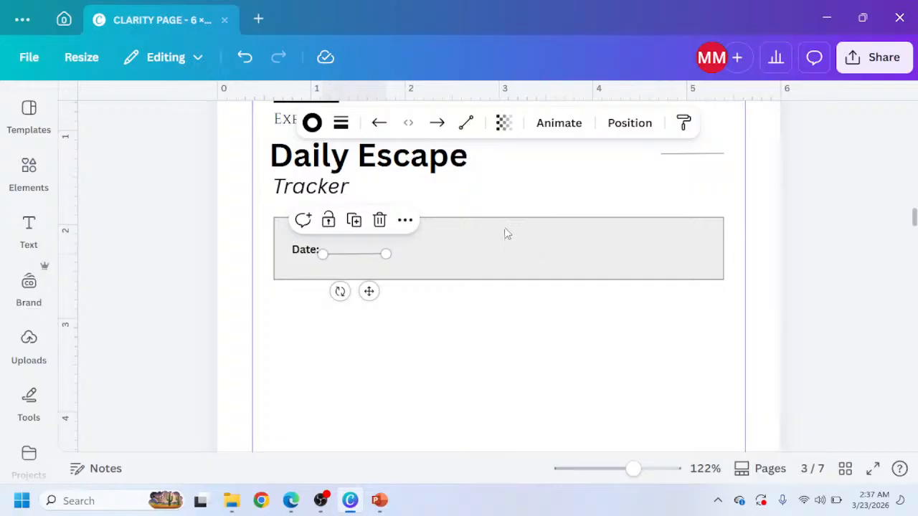
{"action": "left_click", "coordinate": [289, 500]}
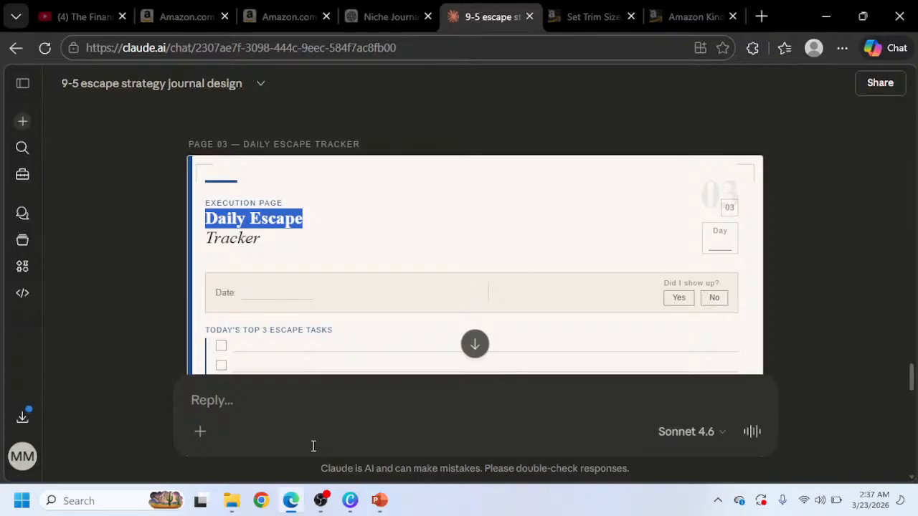
{"action": "left_click", "coordinate": [350, 501]}
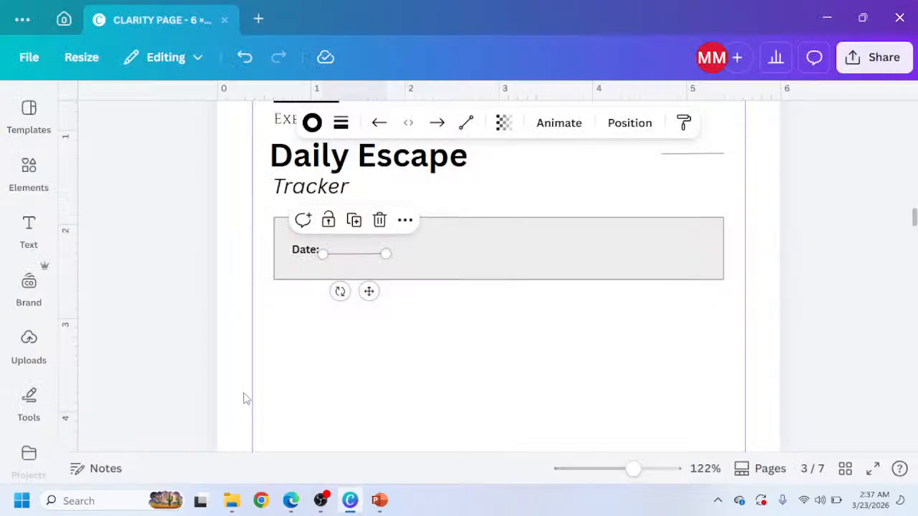
Duplicate the Date: label and move the copy to the upper right of the gray box.
{"action": "left_click", "coordinate": [302, 258]}
{"action": "left_click_drag", "start_coordinate": [319, 292], "coordinate": [672, 248]}
{"action": "key", "text": "ctrl+z"}
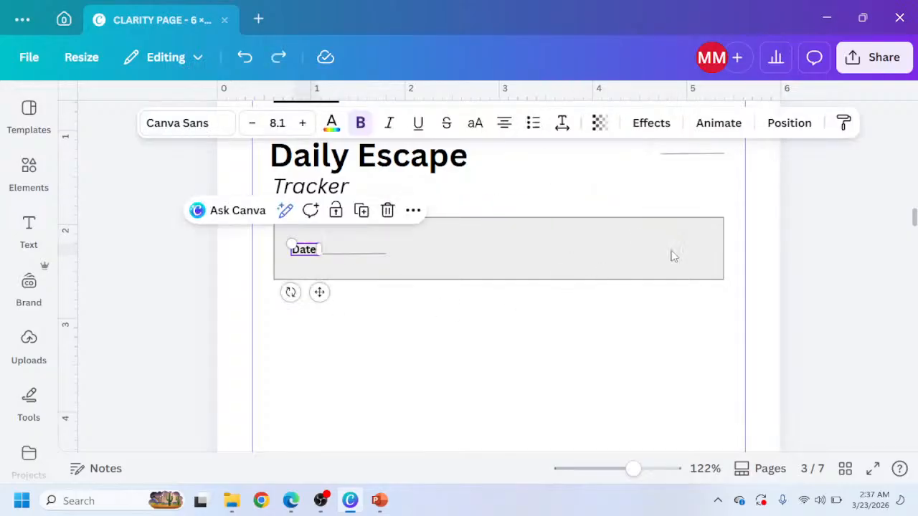
{"action": "key", "text": "ctrl+d"}
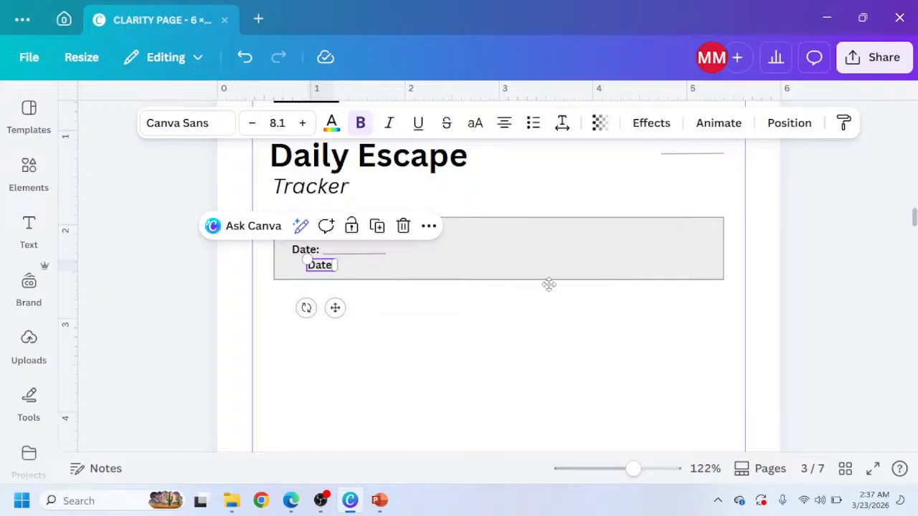
{"action": "left_click_drag", "start_coordinate": [335, 308], "coordinate": [672, 276]}
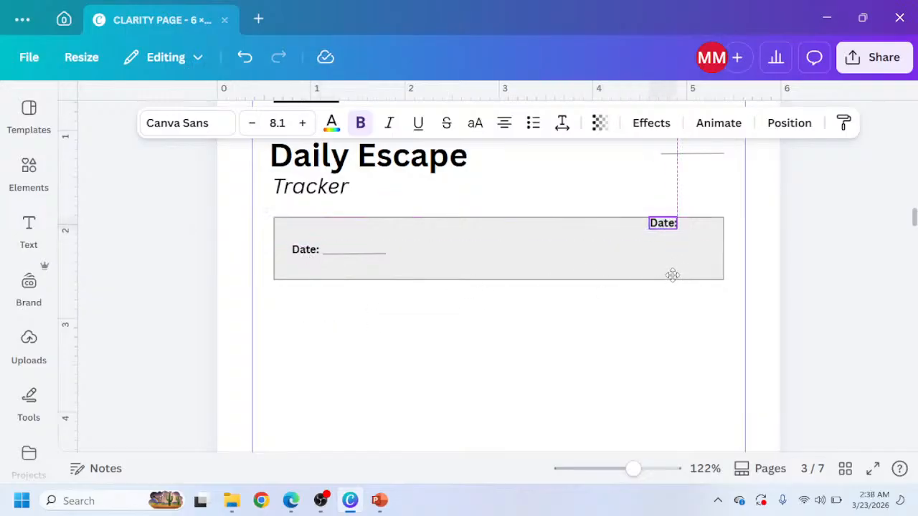
Change the copied label's text to Did I show Up?
{"action": "double_click", "coordinate": [668, 236]}
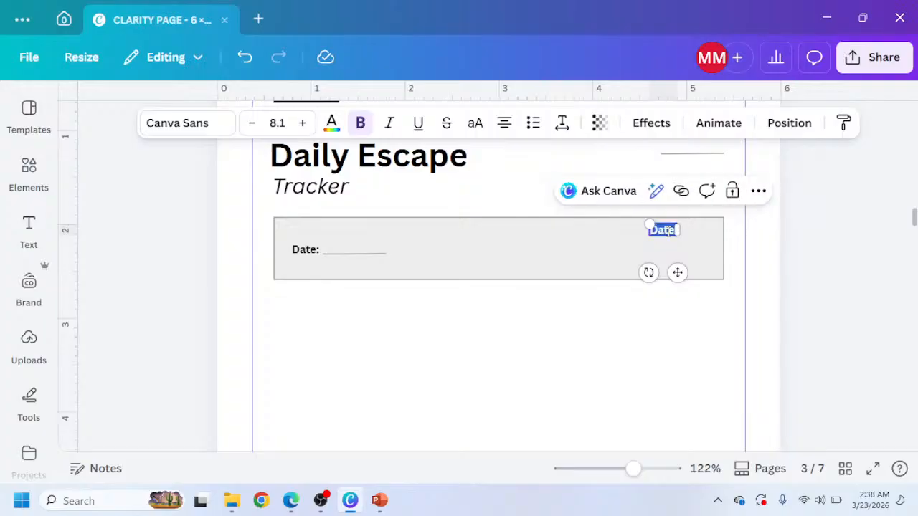
{"action": "type", "text": "DID"}
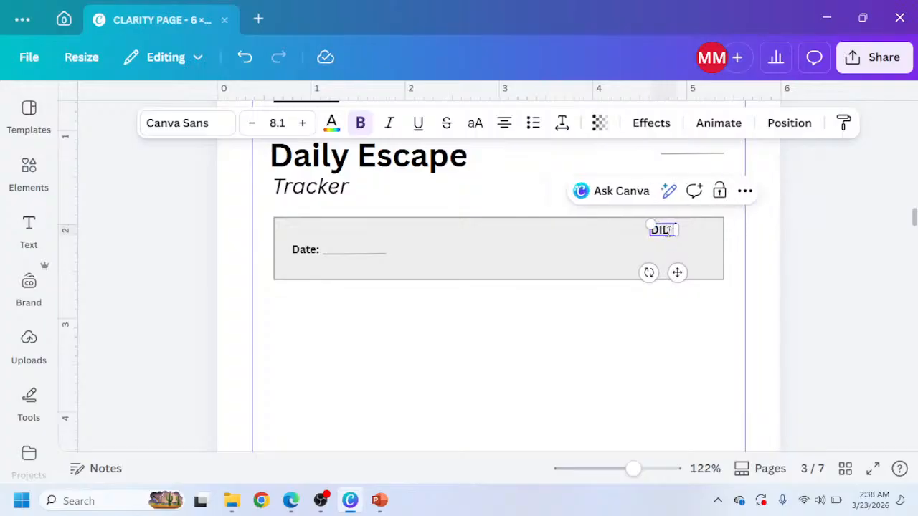
{"action": "mouse_move", "coordinate": [290, 501]}
{"action": "left_click", "coordinate": [315, 435]}
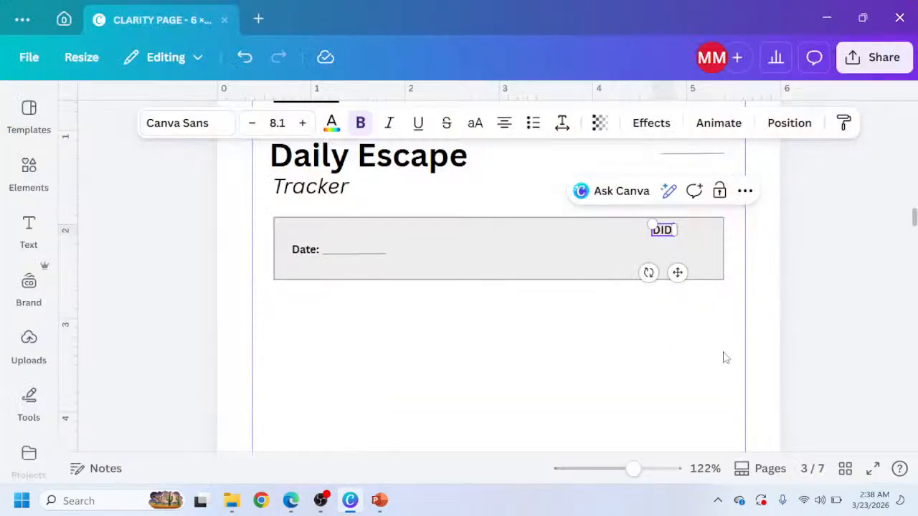
{"action": "key", "text": "BackSpace"}
{"action": "key", "text": "BackSpace"}
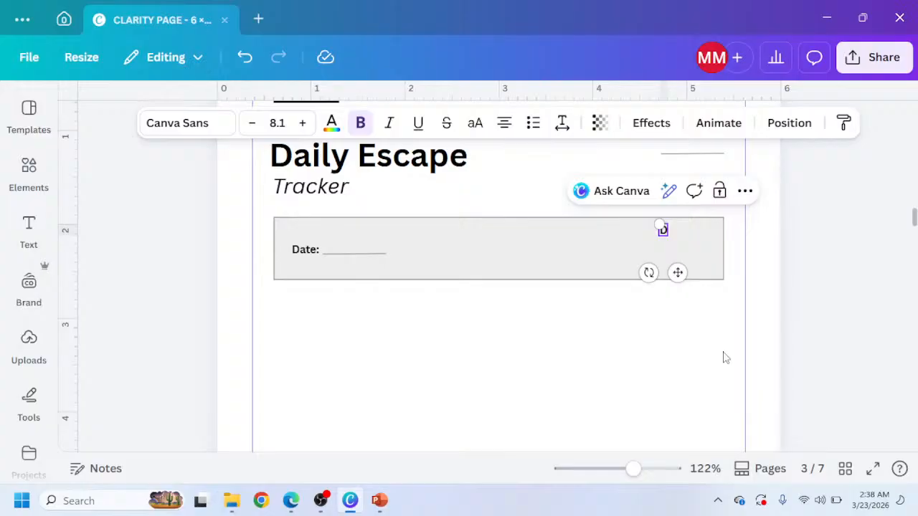
{"action": "type", "text": "ID I SH"}
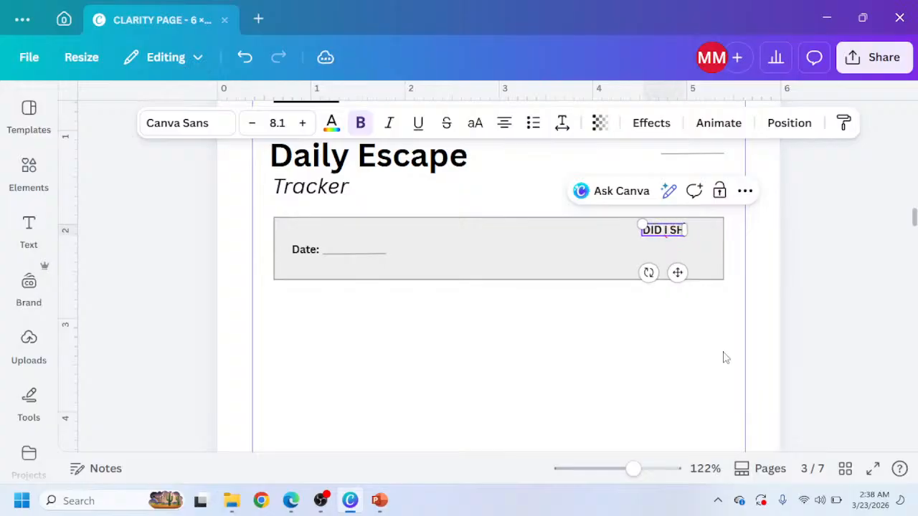
{"action": "type", "text": "OW UP?"}
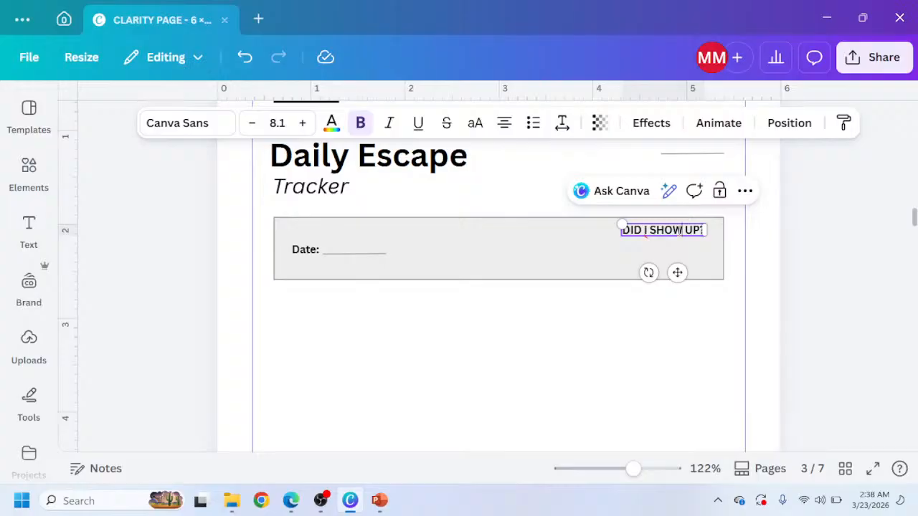
{"action": "key", "text": "ctrl+a"}
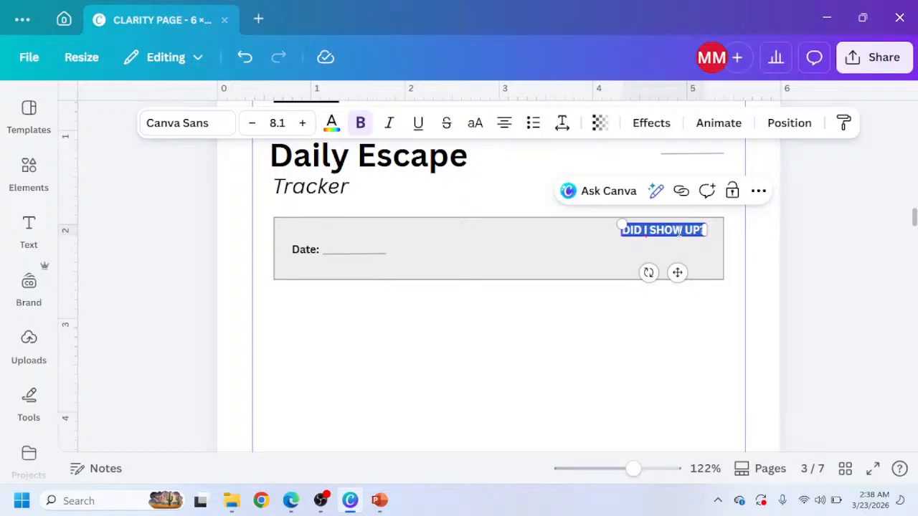
{"action": "key", "text": "BackSpace"}
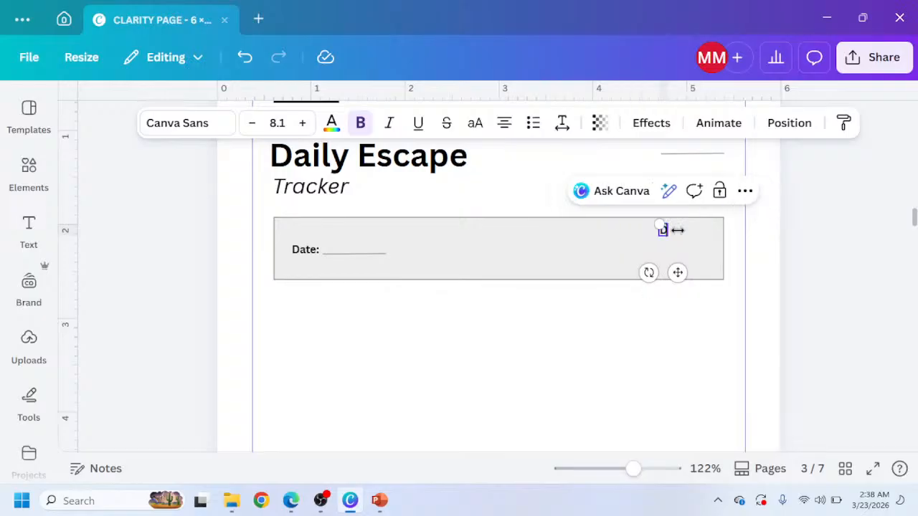
{"action": "type", "text": "Did I sho"}
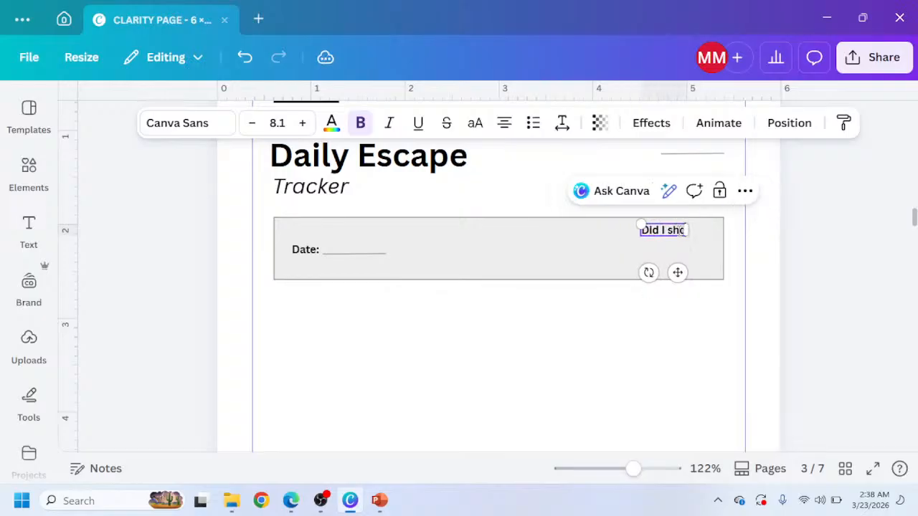
{"action": "type", "text": "w Up"}
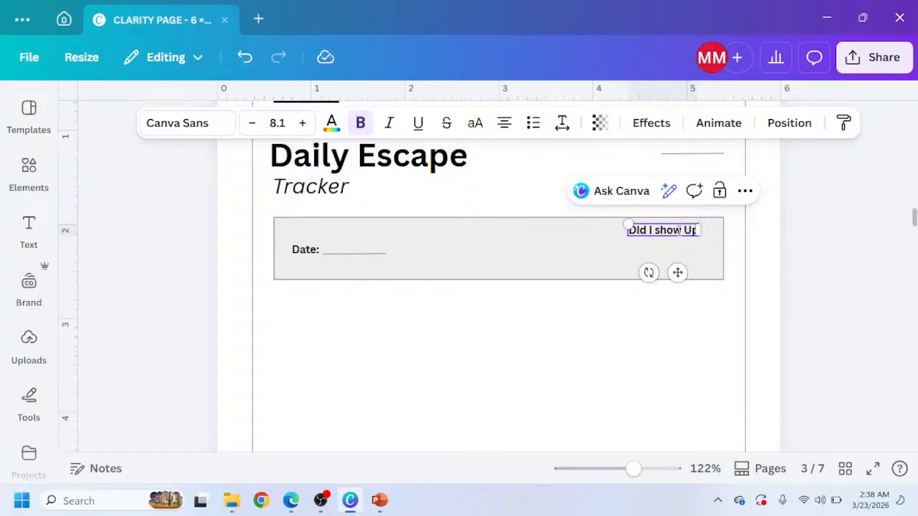
{"action": "type", "text": "?"}
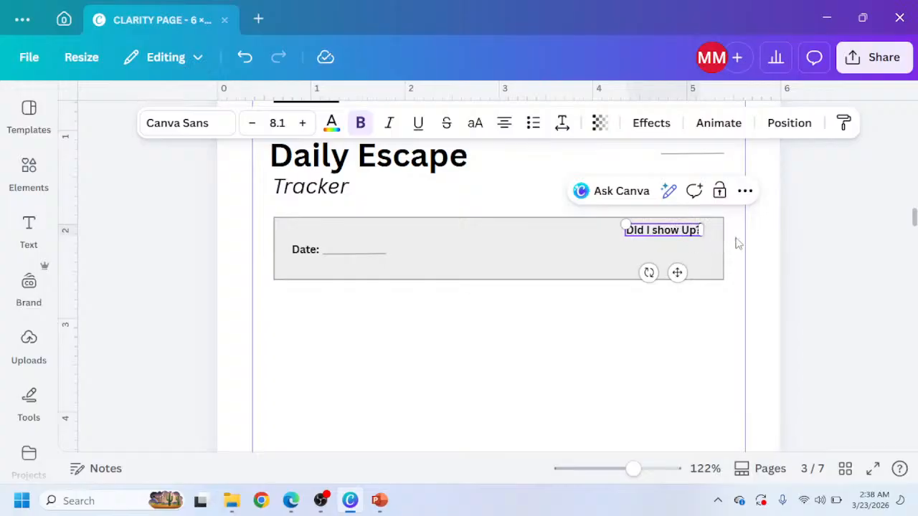
{"action": "left_click", "coordinate": [793, 248]}
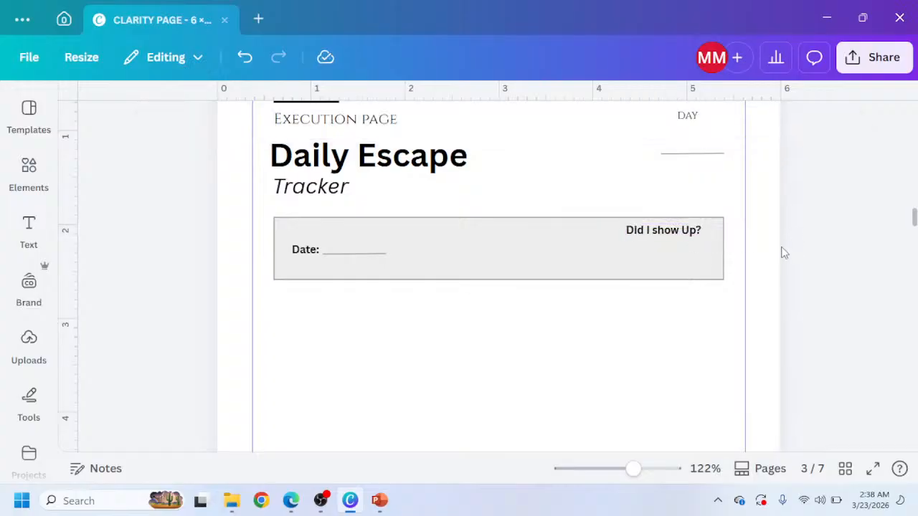
Copy the KDP chip from page 2 and paste it into page 3's gray box below Did I show Up?
{"action": "left_click", "coordinate": [691, 232]}
{"action": "left_click_drag", "start_coordinate": [690, 232], "coordinate": [691, 231]}
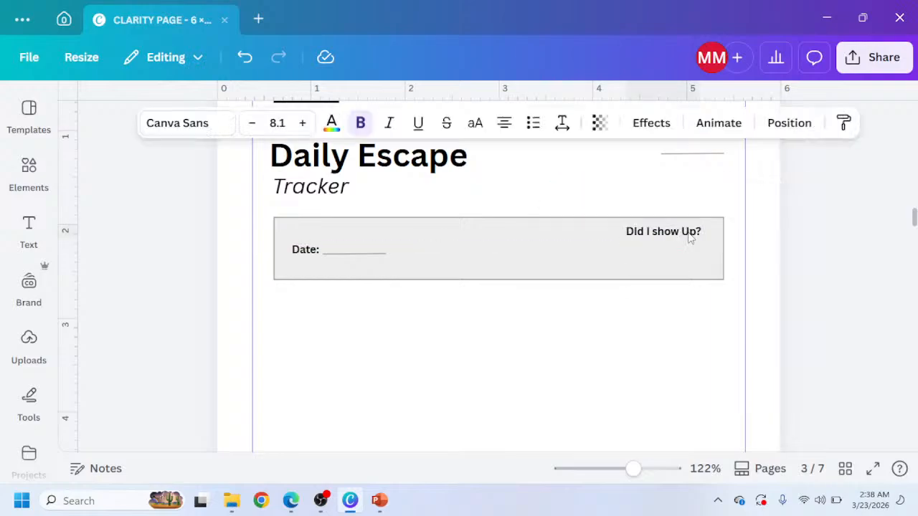
{"action": "scroll", "coordinate": [371, 252], "scroll_direction": "up", "scroll_amount": 10}
{"action": "scroll", "coordinate": [356, 260], "scroll_direction": "up", "scroll_amount": 5}
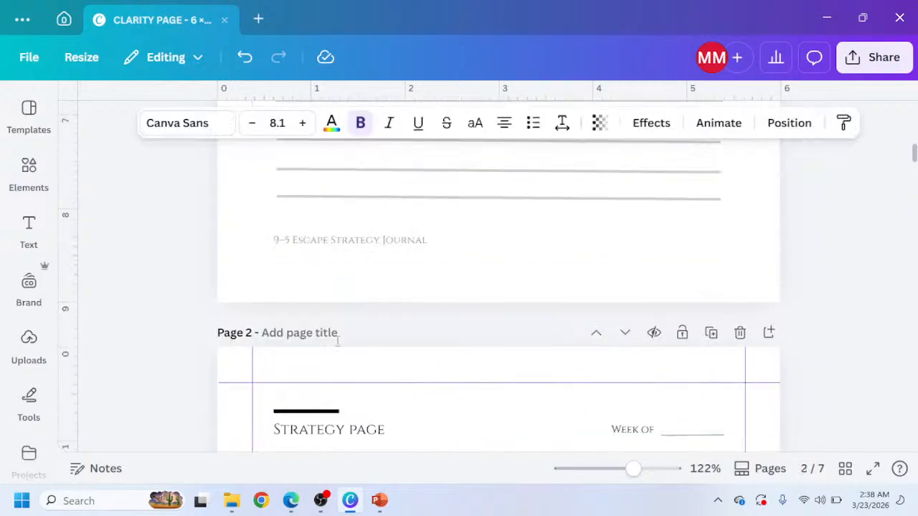
{"action": "scroll", "coordinate": [303, 373], "scroll_direction": "down", "scroll_amount": 5}
{"action": "scroll", "coordinate": [271, 288], "scroll_direction": "up", "scroll_amount": 1}
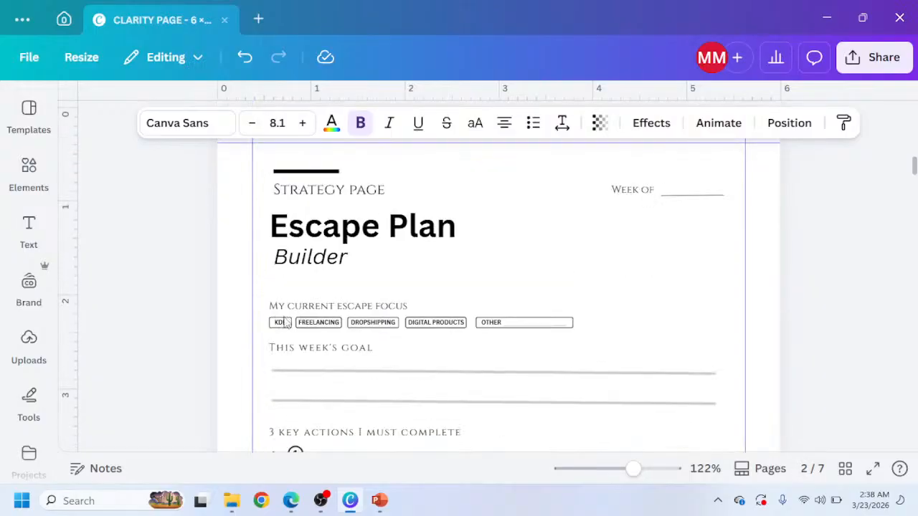
{"action": "left_click_drag", "start_coordinate": [269, 323], "coordinate": [286, 338]}
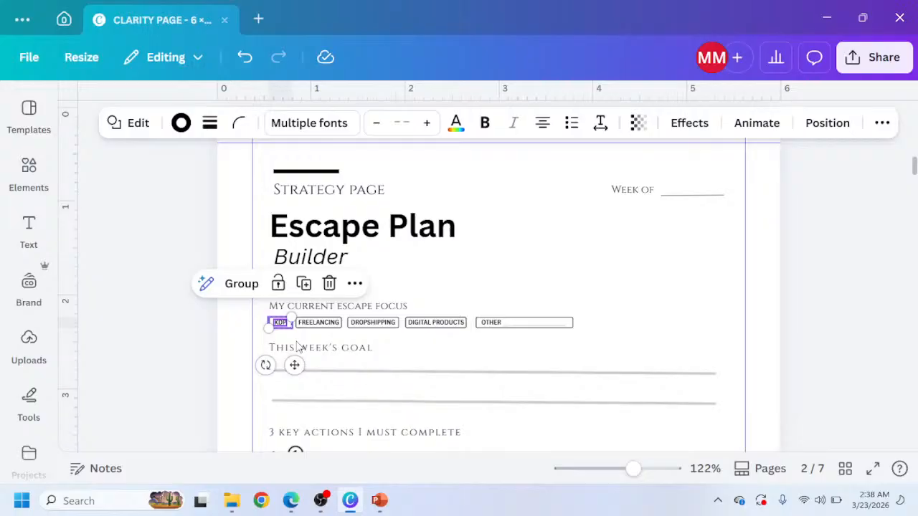
{"action": "scroll", "coordinate": [434, 386], "scroll_direction": "down", "scroll_amount": 9}
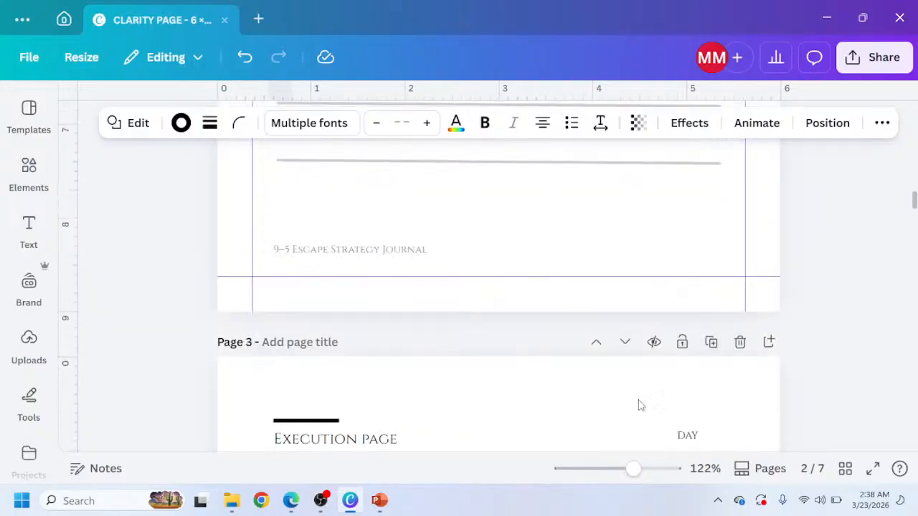
{"action": "scroll", "coordinate": [646, 388], "scroll_direction": "down", "scroll_amount": 3}
{"action": "left_click", "coordinate": [644, 349]}
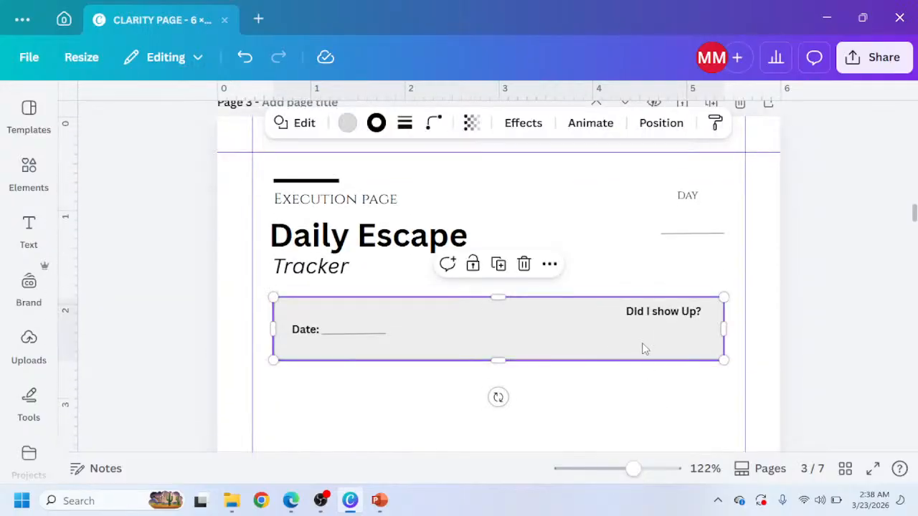
{"action": "key", "text": "ctrl+v"}
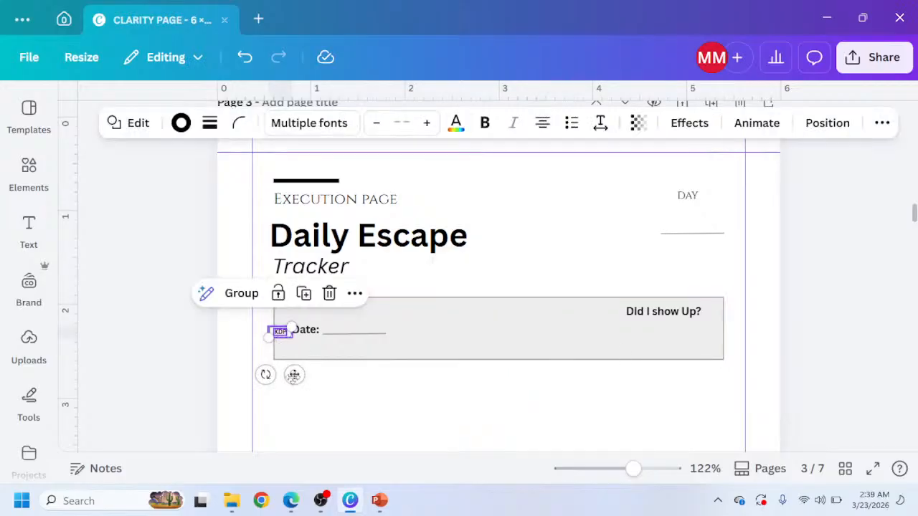
{"action": "left_click_drag", "start_coordinate": [295, 375], "coordinate": [649, 379]}
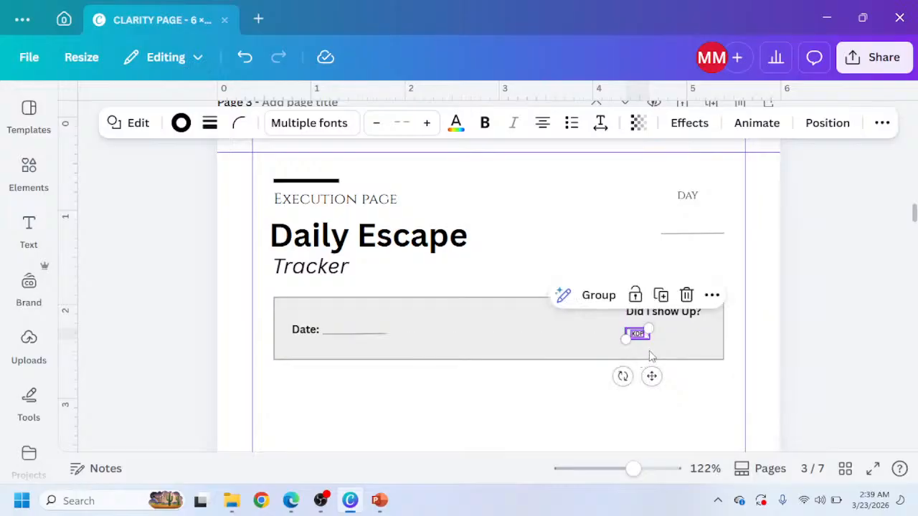
Zoom in and change the pasted chip's text to YES.
{"action": "scroll", "coordinate": [656, 358], "scroll_direction": "up", "scroll_amount": 3}
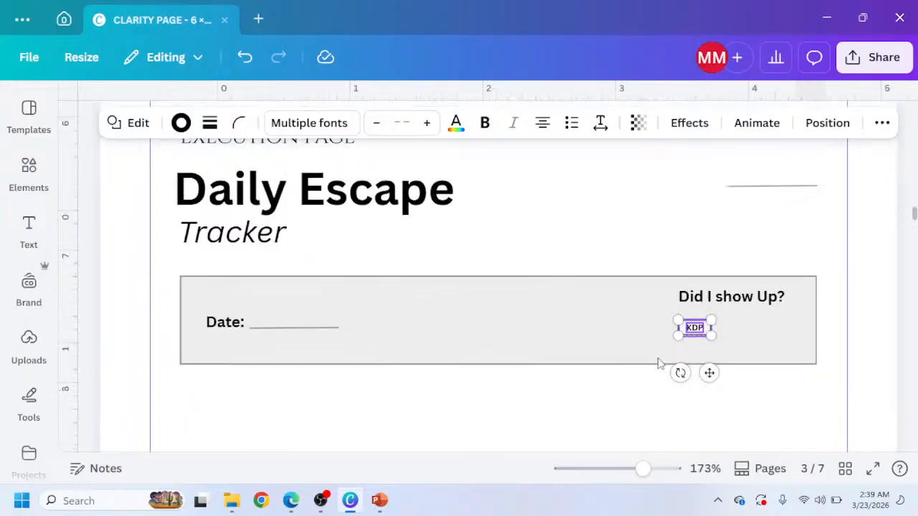
{"action": "left_click", "coordinate": [687, 325]}
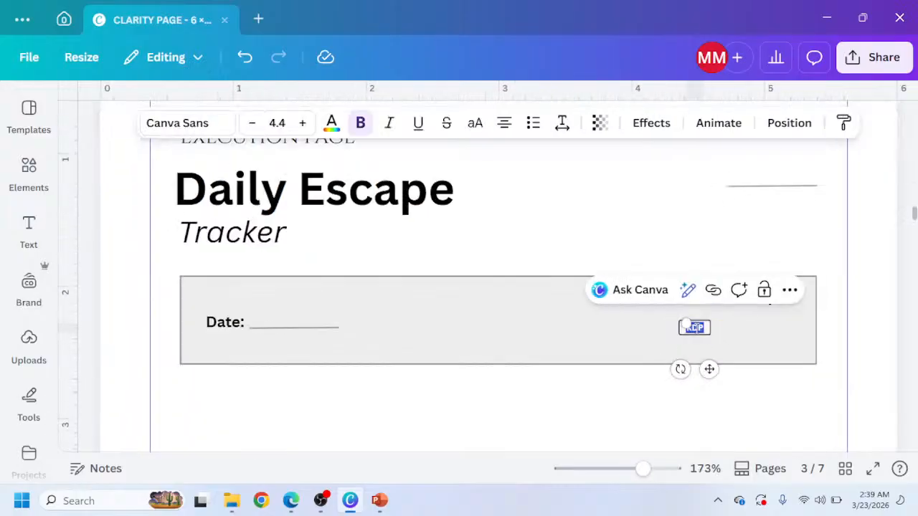
{"action": "type", "text": "YES"}
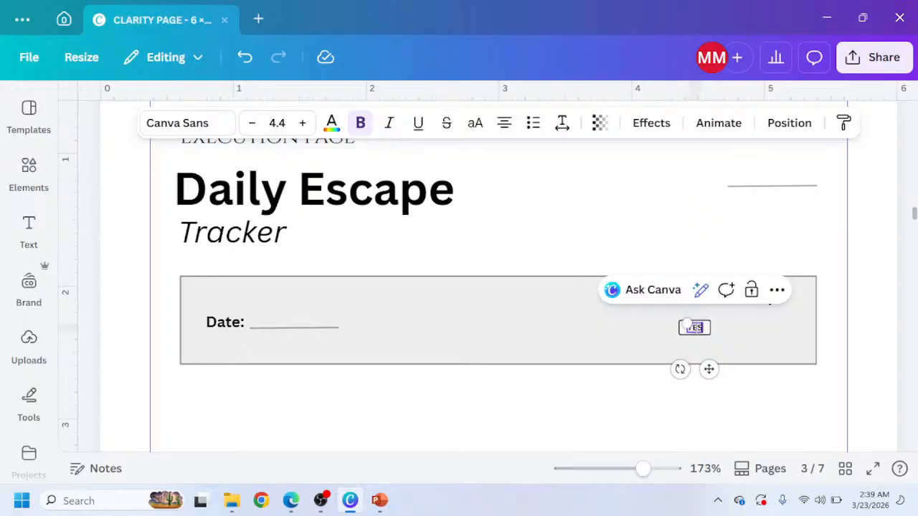
{"action": "left_click", "coordinate": [860, 336]}
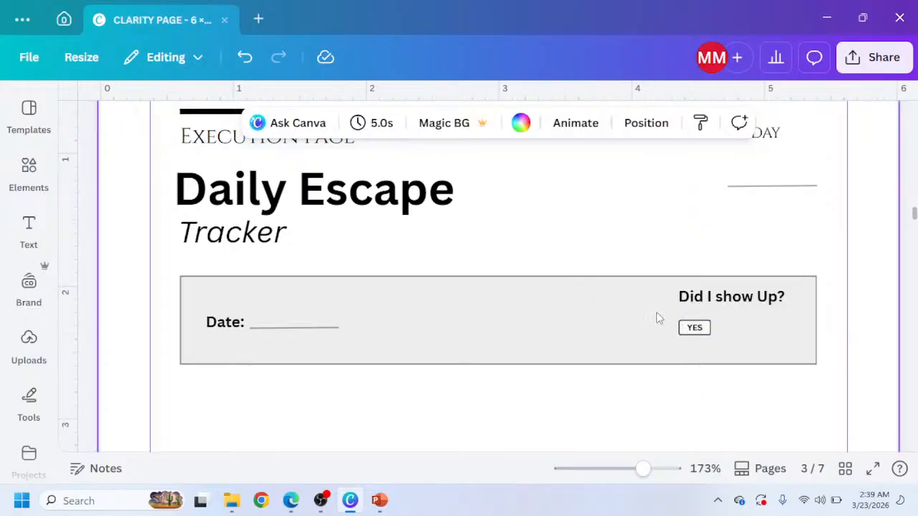
Enlarge the YES chip, then duplicate it and place the copy to its right.
{"action": "left_click_drag", "start_coordinate": [659, 318], "coordinate": [704, 342]}
{"action": "key", "text": "ctrl+z"}
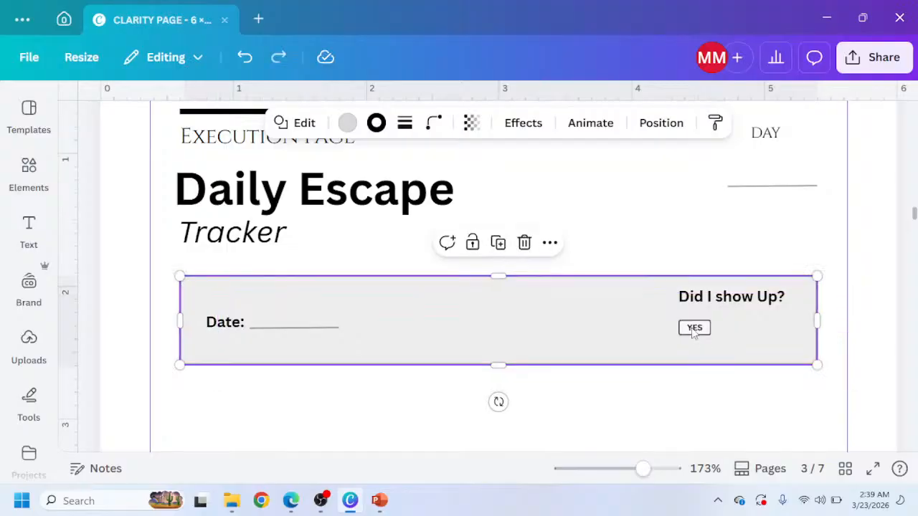
{"action": "left_click", "coordinate": [693, 331], "text": "shift"}
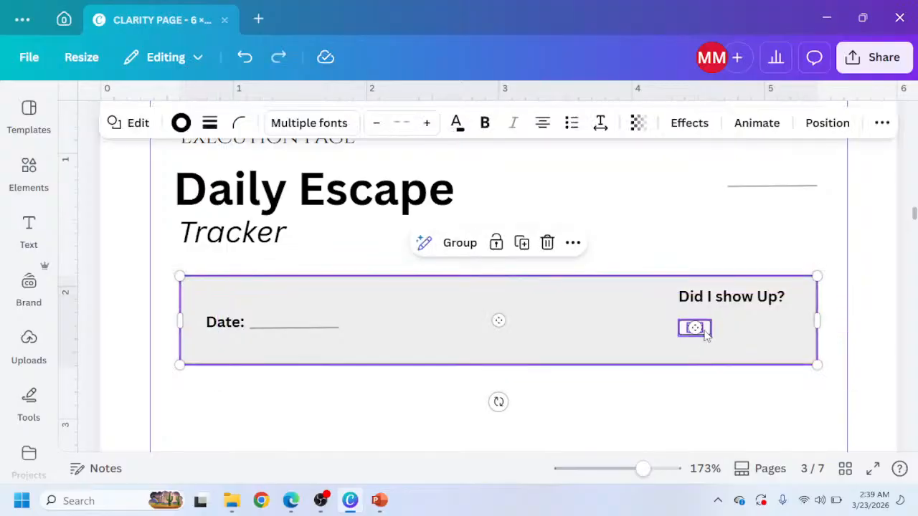
{"action": "left_click", "coordinate": [709, 332]}
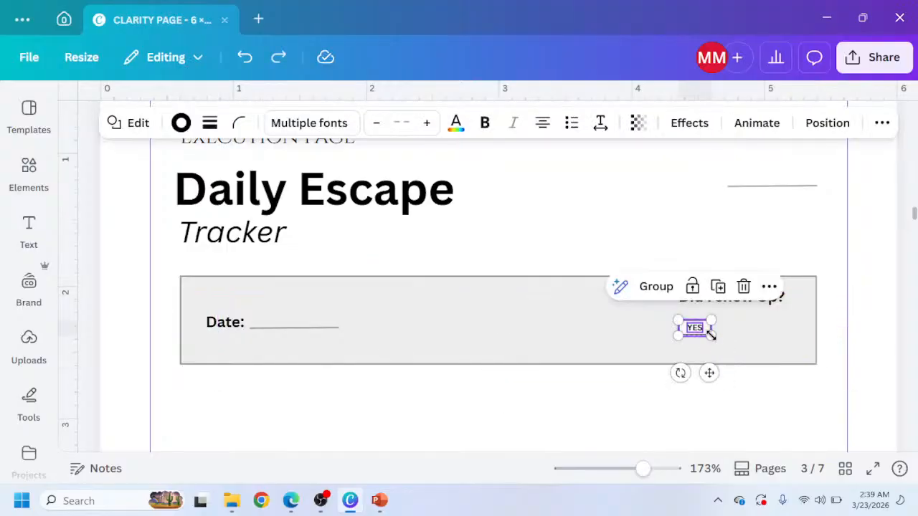
{"action": "left_click_drag", "start_coordinate": [711, 336], "coordinate": [728, 345]}
{"action": "left_click", "coordinate": [727, 286]}
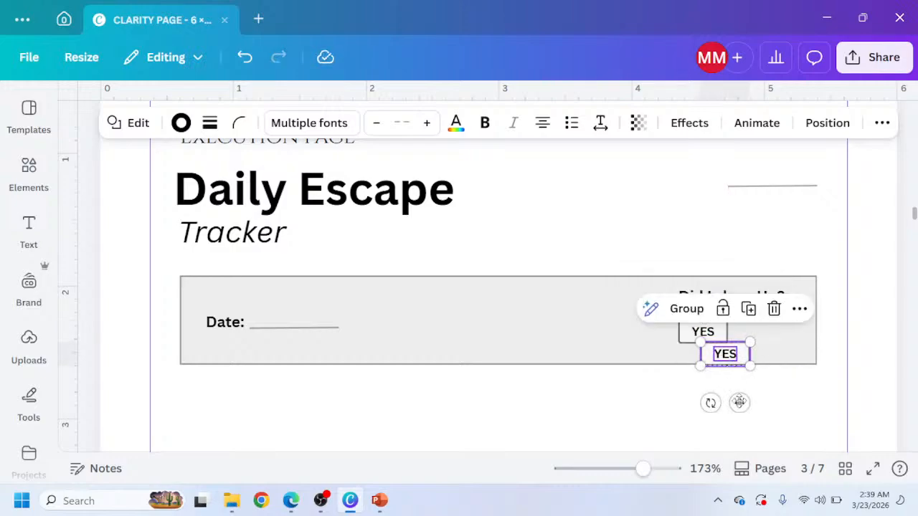
{"action": "left_click_drag", "start_coordinate": [739, 402], "coordinate": [773, 385]}
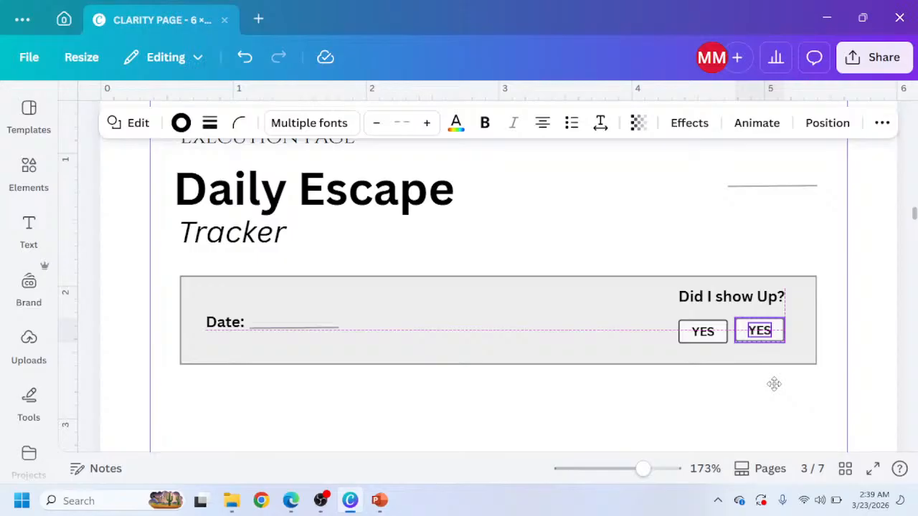
Change the duplicated chip's text to NO.
{"action": "left_click_drag", "start_coordinate": [774, 384], "coordinate": [774, 386]}
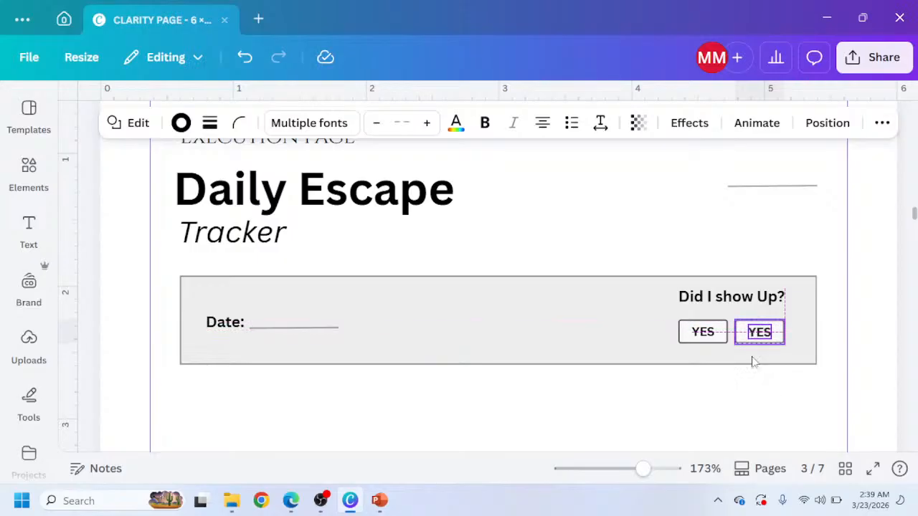
{"action": "left_click", "coordinate": [760, 333]}
{"action": "double_click", "coordinate": [760, 332]}
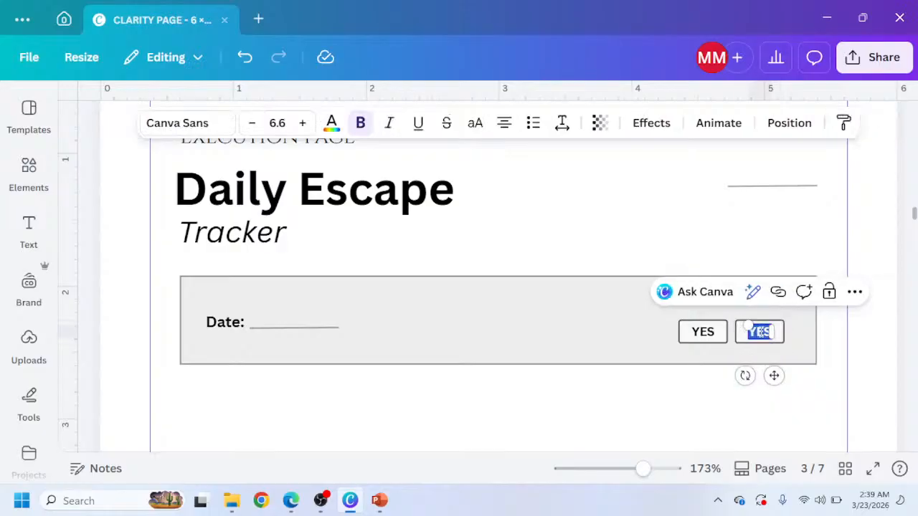
{"action": "type", "text": "NO"}
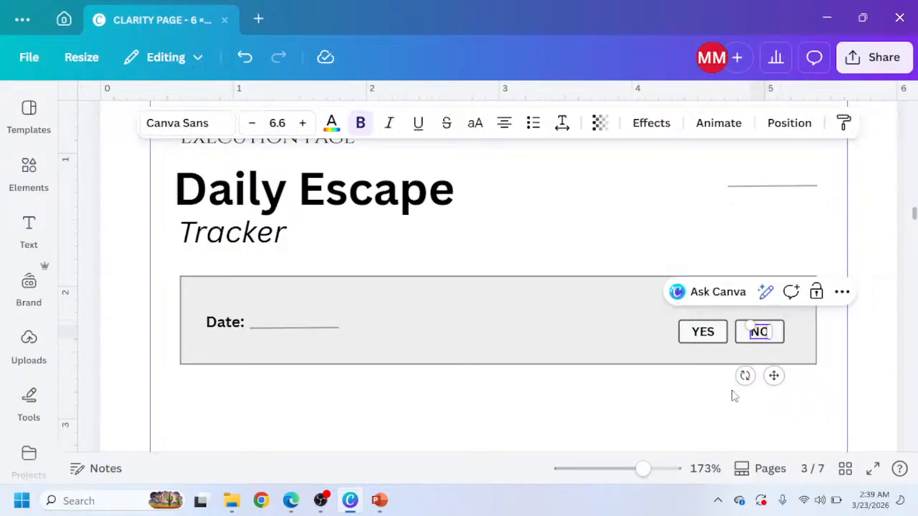
{"action": "left_click", "coordinate": [706, 383]}
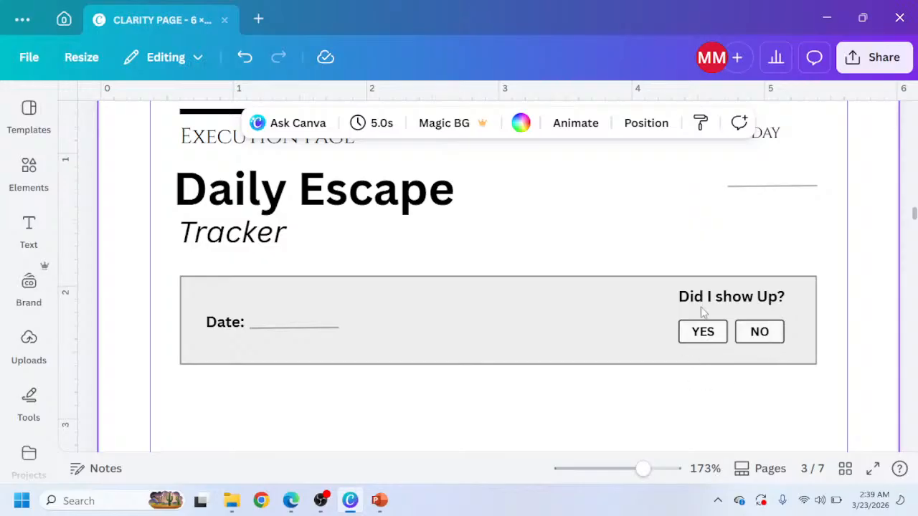
Review the reference design's Daily Escape Tracker page to see the sections below the date row.
{"action": "scroll", "coordinate": [629, 314], "scroll_direction": "down", "scroll_amount": 1}
{"action": "scroll", "coordinate": [629, 314], "scroll_direction": "down", "scroll_amount": 2}
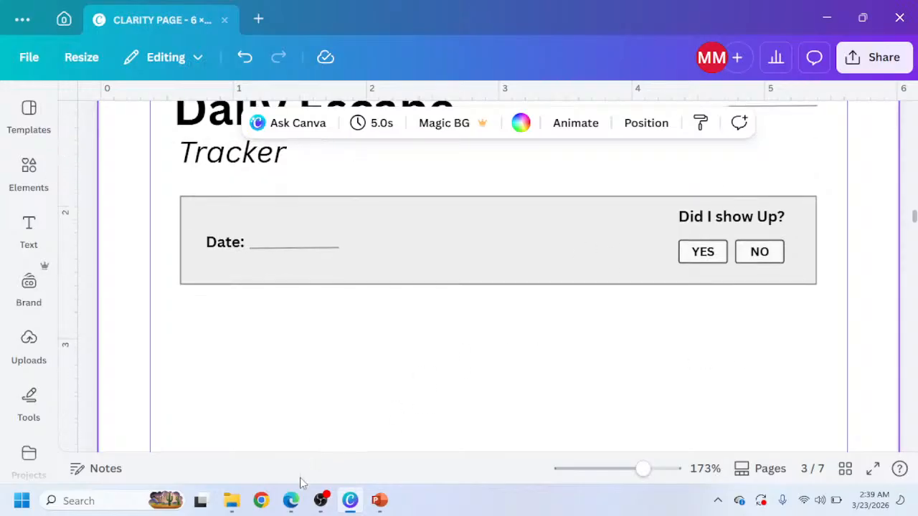
{"action": "left_click", "coordinate": [291, 500]}
{"action": "scroll", "coordinate": [318, 354], "scroll_direction": "down", "scroll_amount": 2}
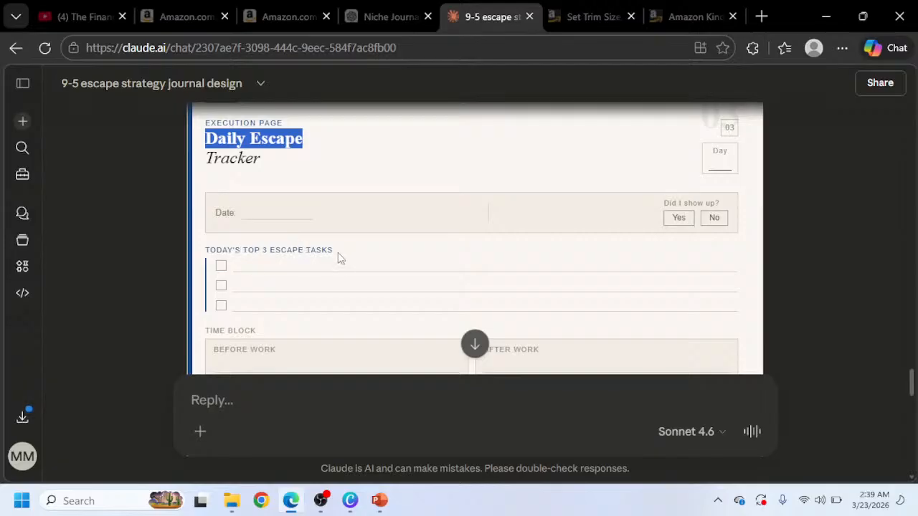
{"action": "scroll", "coordinate": [320, 250], "scroll_direction": "up", "scroll_amount": 2}
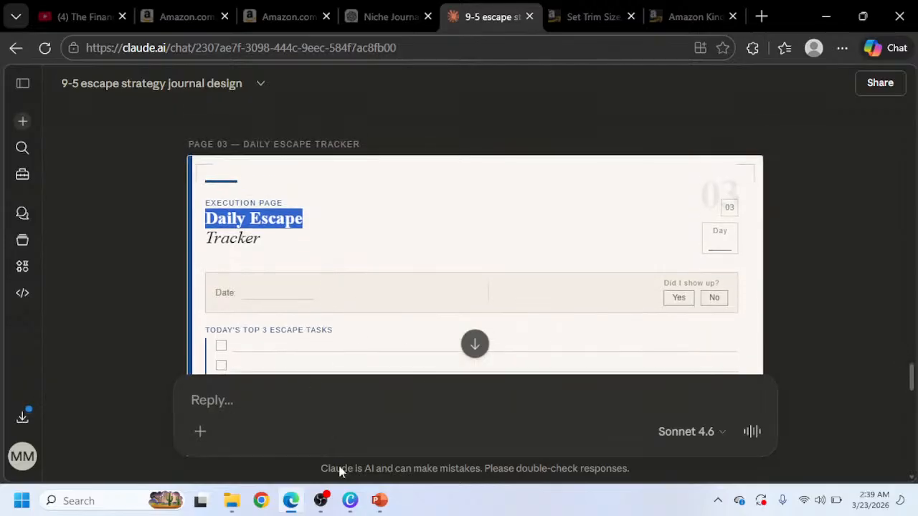
{"action": "left_click", "coordinate": [353, 506]}
{"action": "scroll", "coordinate": [266, 273], "scroll_direction": "up", "scroll_amount": 10}
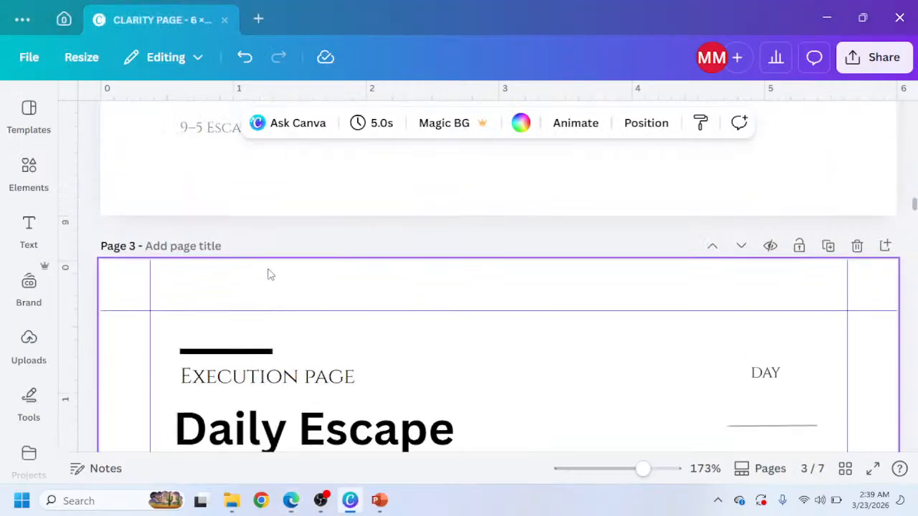
{"action": "scroll", "coordinate": [261, 275], "scroll_direction": "up", "scroll_amount": 4}
{"action": "scroll", "coordinate": [230, 307], "scroll_direction": "down", "scroll_amount": 3}
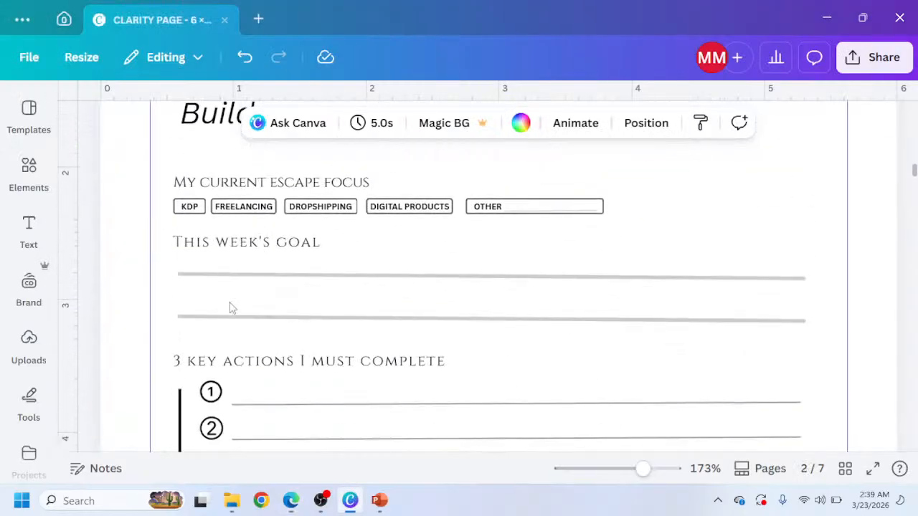
Copy the 3 key actions heading and its numbered lines from page 2 and paste them onto page 3 below the Date box.
{"action": "left_click_drag", "start_coordinate": [161, 270], "coordinate": [351, 410]}
{"action": "scroll", "coordinate": [352, 410], "scroll_direction": "down", "scroll_amount": 10}
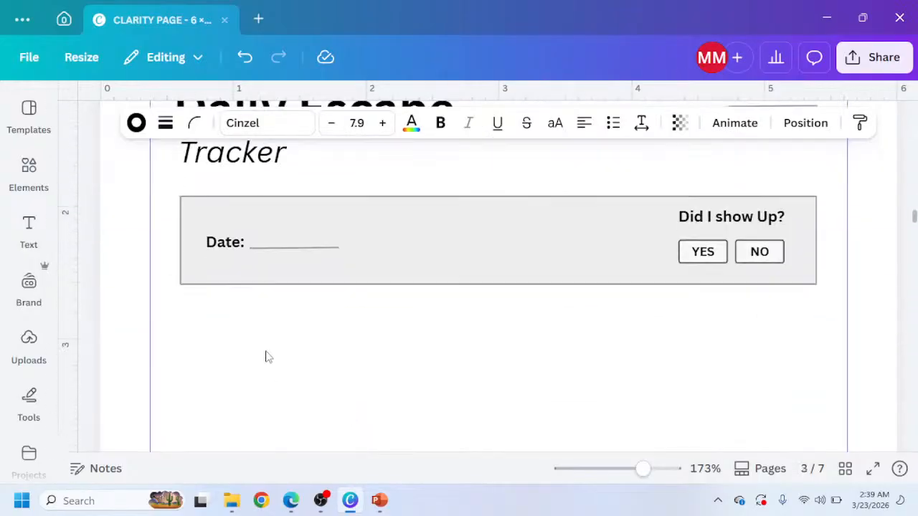
{"action": "key", "text": "ctrl+v"}
{"action": "left_click_drag", "start_coordinate": [280, 430], "coordinate": [301, 358]}
Copy the Today's top 3 escape tasks heading from the reference and paste it as the pasted heading's text.
{"action": "left_click", "coordinate": [290, 501]}
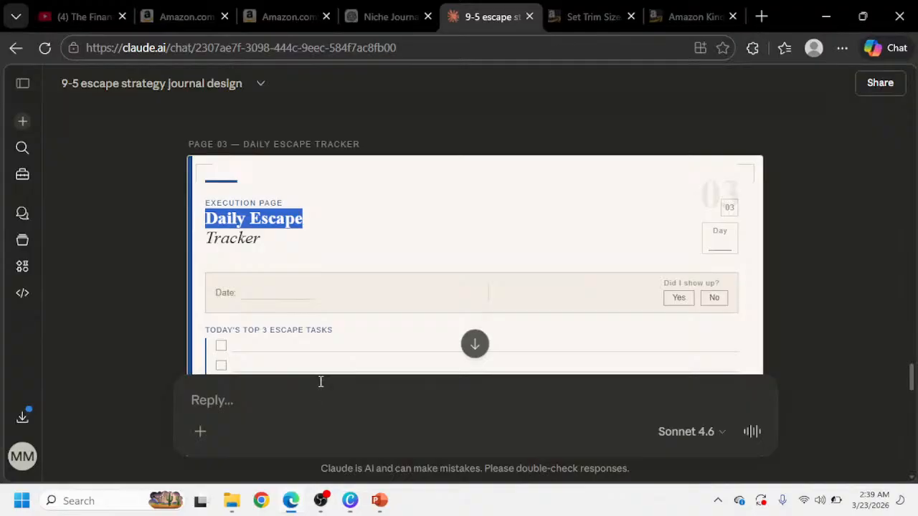
{"action": "scroll", "coordinate": [287, 287], "scroll_direction": "down", "scroll_amount": 1}
{"action": "left_click_drag", "start_coordinate": [334, 256], "coordinate": [228, 245]}
{"action": "key", "text": "ctrl+c"}
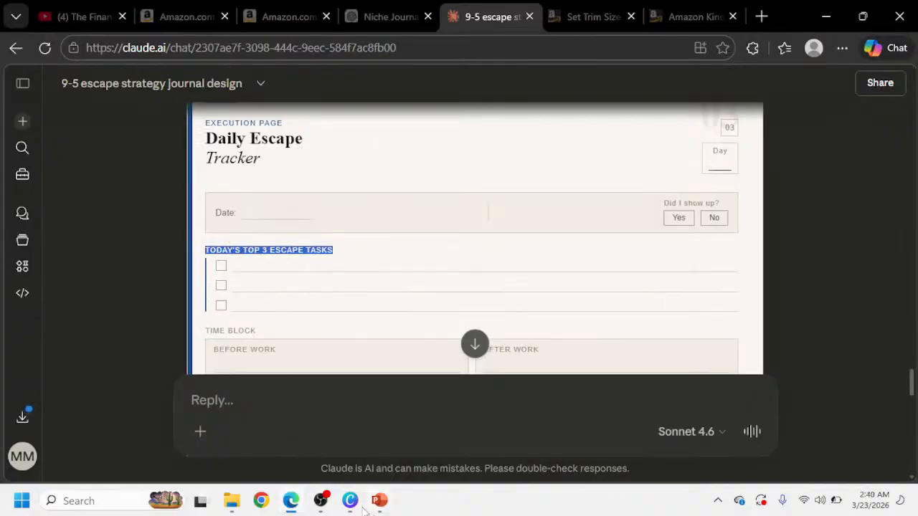
{"action": "left_click", "coordinate": [350, 500]}
{"action": "left_click", "coordinate": [286, 332]}
{"action": "triple_click", "coordinate": [285, 332]}
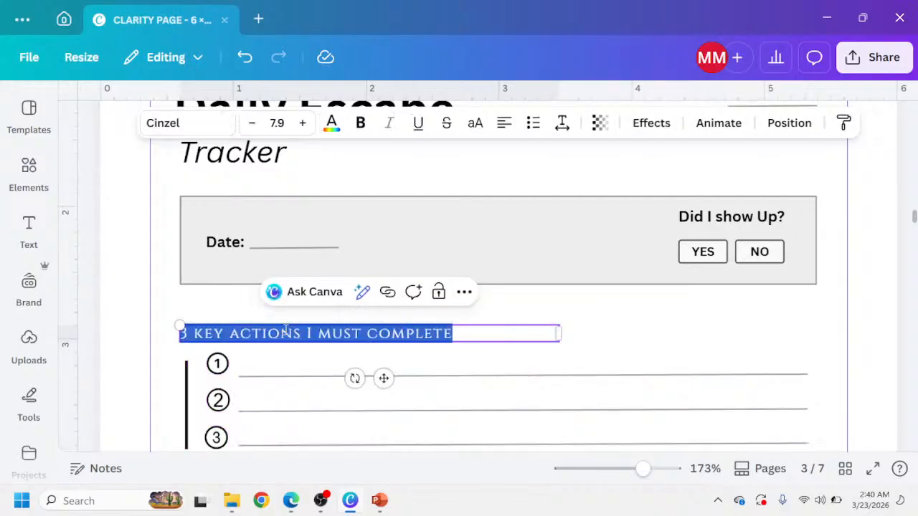
{"action": "key", "text": "ctrl+v"}
{"action": "key", "text": "Escape"}
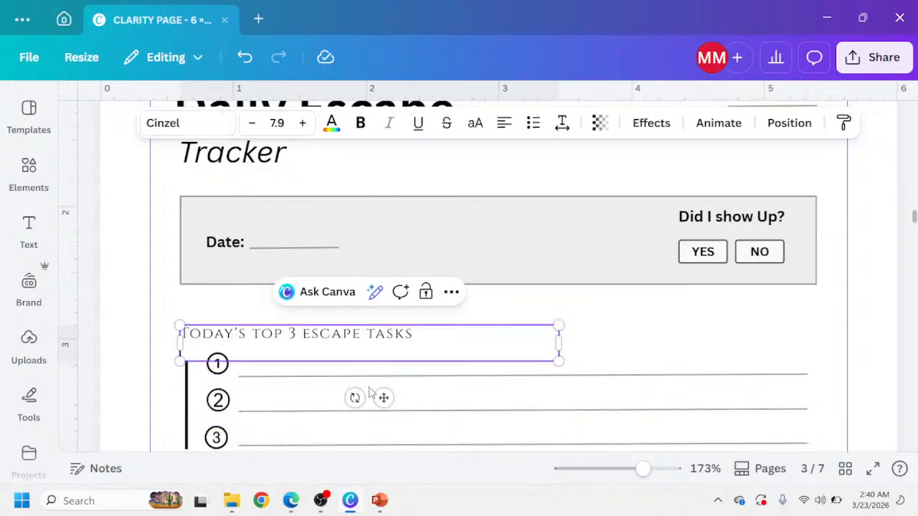
{"action": "key", "text": "BackSpace"}
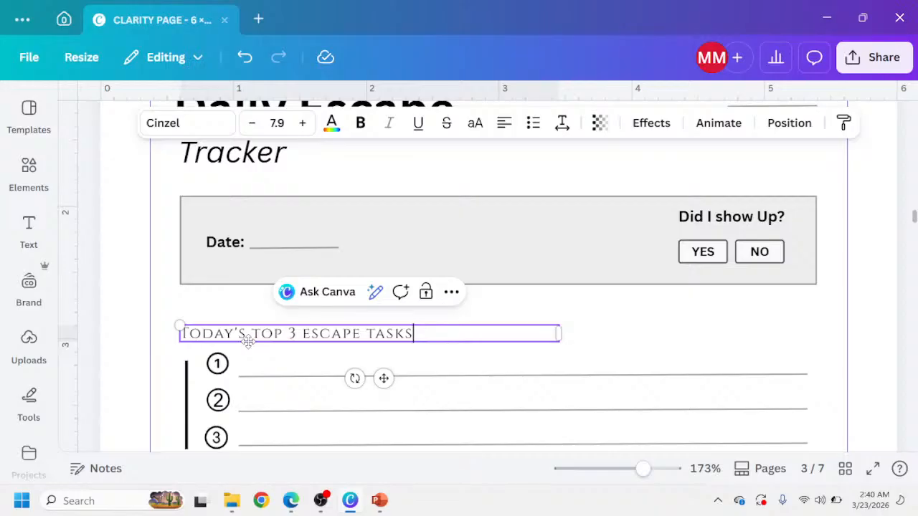
Duplicate the Today's top 3 escape tasks heading and move the copy below the numbered lines.
{"action": "left_click", "coordinate": [290, 499]}
{"action": "scroll", "coordinate": [251, 281], "scroll_direction": "down", "scroll_amount": 2}
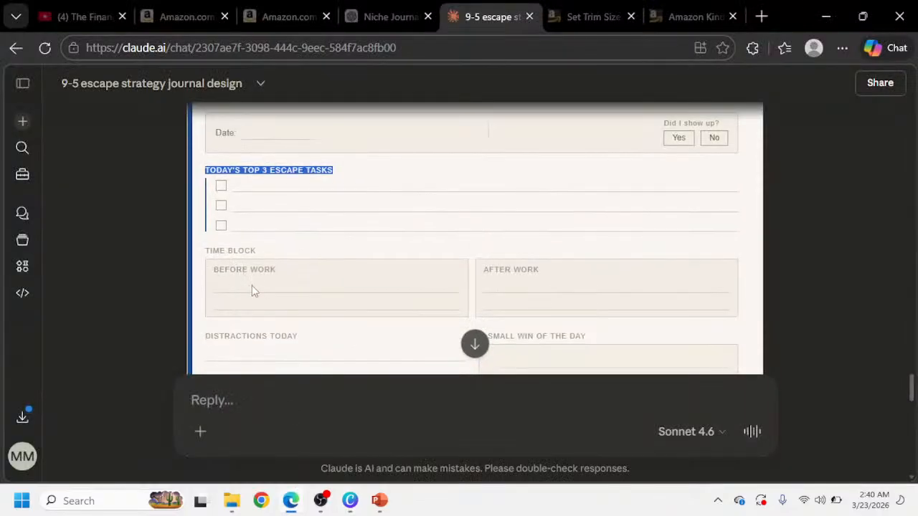
{"action": "left_click", "coordinate": [350, 500]}
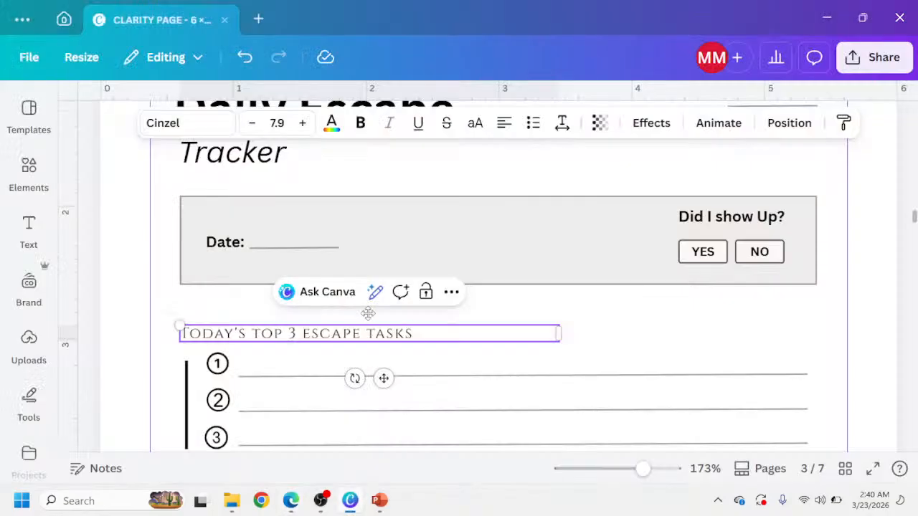
{"action": "left_click", "coordinate": [423, 366]}
{"action": "left_click", "coordinate": [380, 342]}
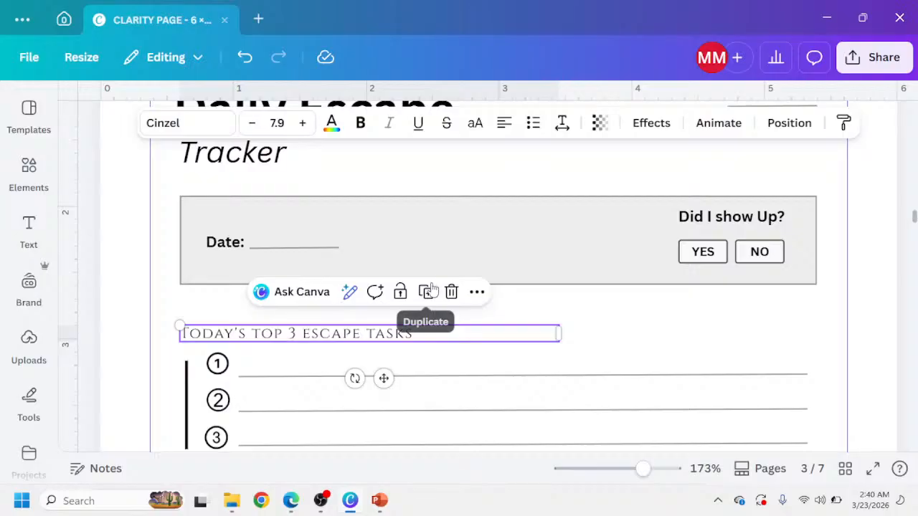
{"action": "left_click", "coordinate": [426, 291]}
{"action": "scroll", "coordinate": [404, 363], "scroll_direction": "down", "scroll_amount": 5}
{"action": "scroll", "coordinate": [393, 216], "scroll_direction": "up", "scroll_amount": 3}
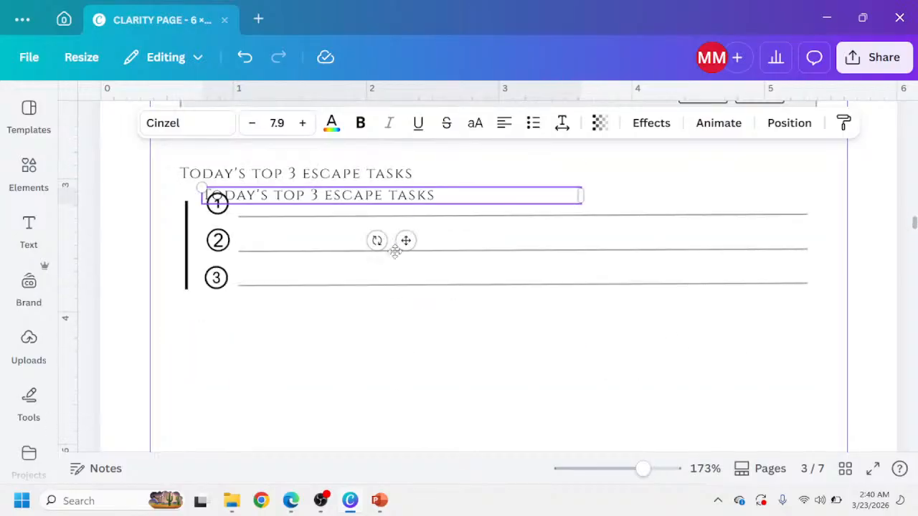
{"action": "left_click_drag", "start_coordinate": [406, 240], "coordinate": [389, 385]}
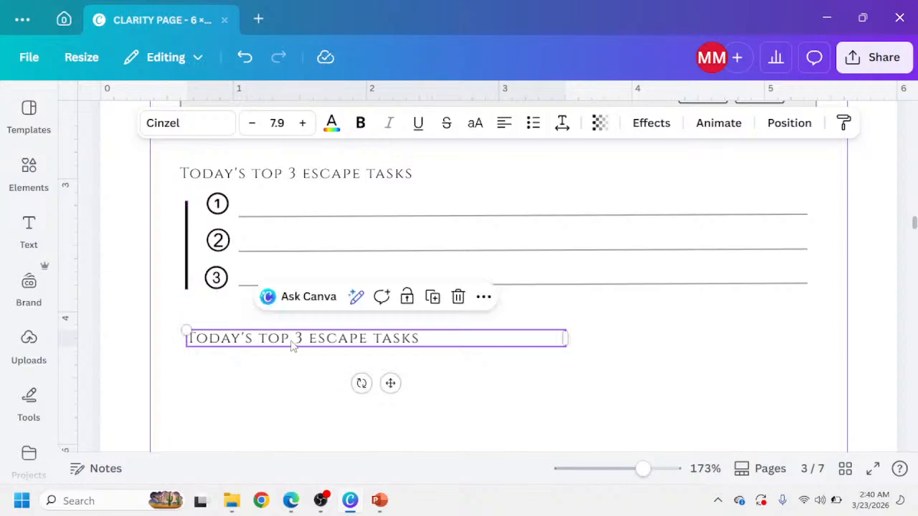
Change the copied heading's text to Time Block.
{"action": "double_click", "coordinate": [291, 342]}
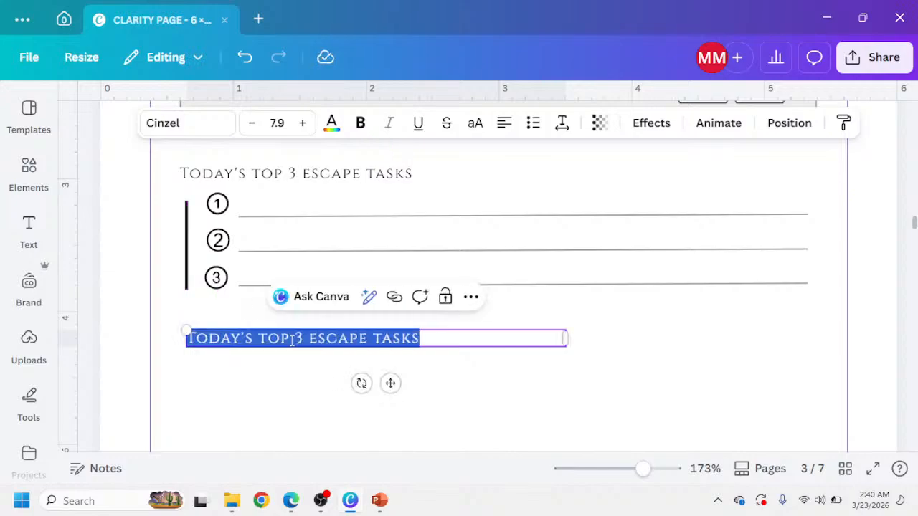
{"action": "type", "text": "Tim"}
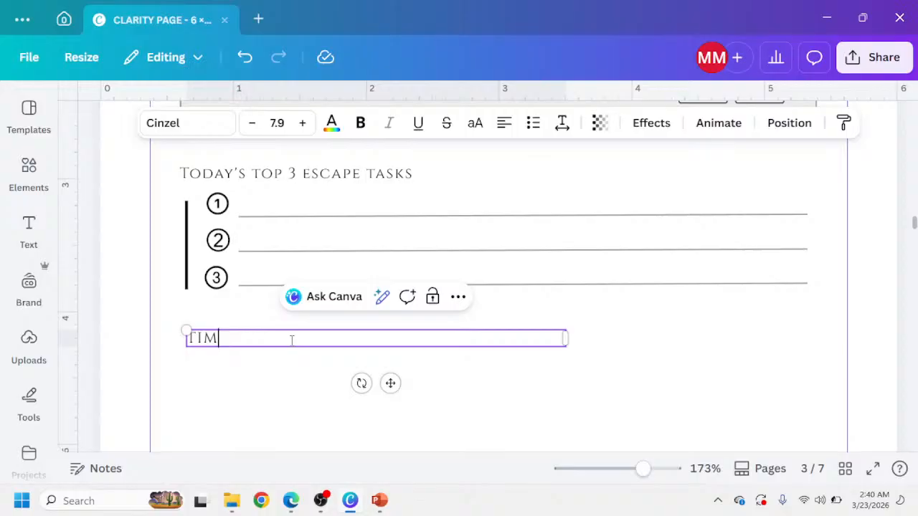
{"action": "type", "text": "e Block"}
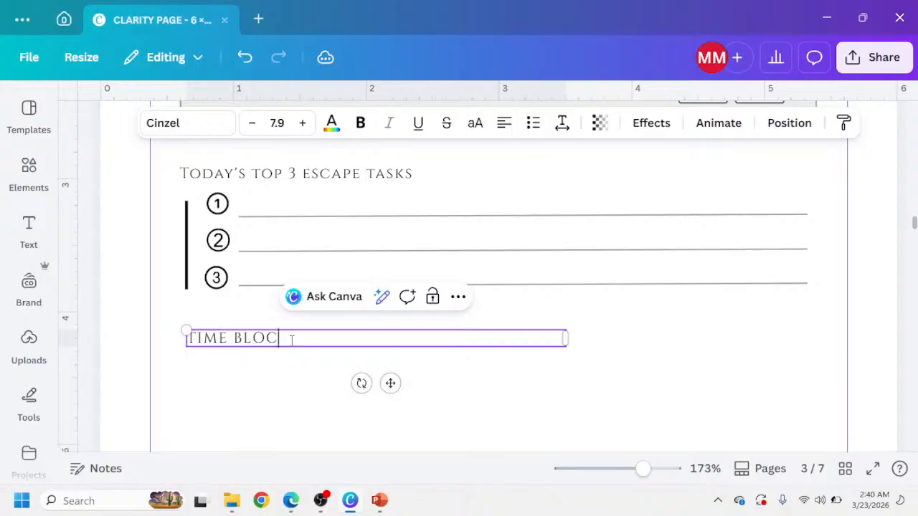
{"action": "left_click", "coordinate": [255, 404]}
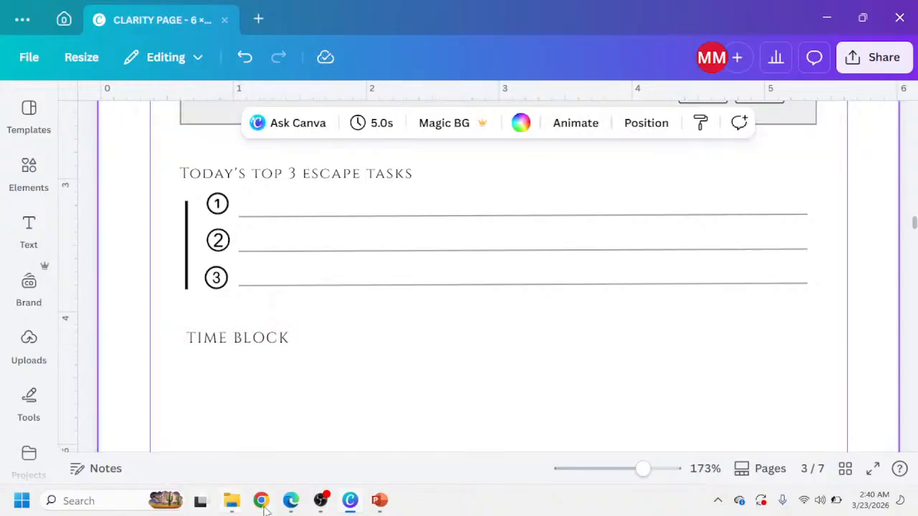
Duplicate the gray Date box and move the copy below the Time Block heading.
{"action": "left_click", "coordinate": [287, 505]}
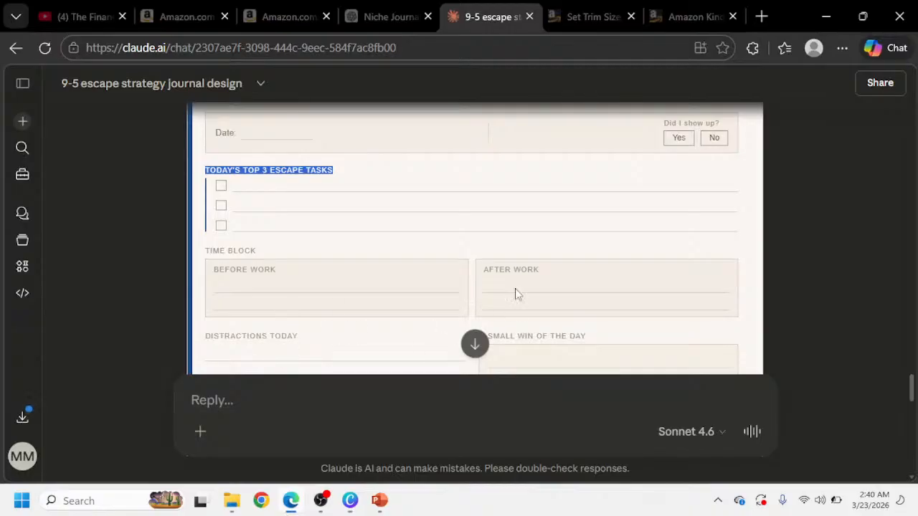
{"action": "left_click", "coordinate": [350, 501]}
{"action": "scroll", "coordinate": [299, 238], "scroll_direction": "up", "scroll_amount": 5}
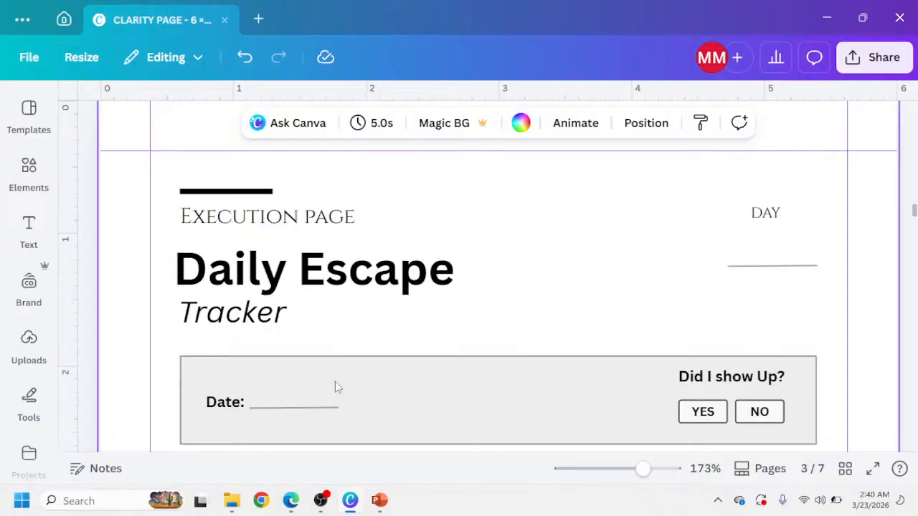
{"action": "left_click", "coordinate": [335, 381]}
{"action": "scroll", "coordinate": [335, 383], "scroll_direction": "down", "scroll_amount": 4}
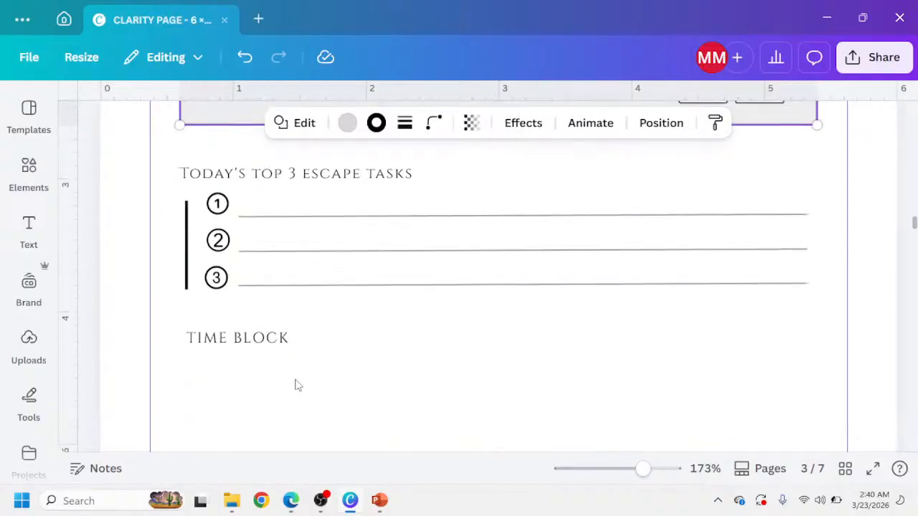
{"action": "key", "text": "ctrl+d"}
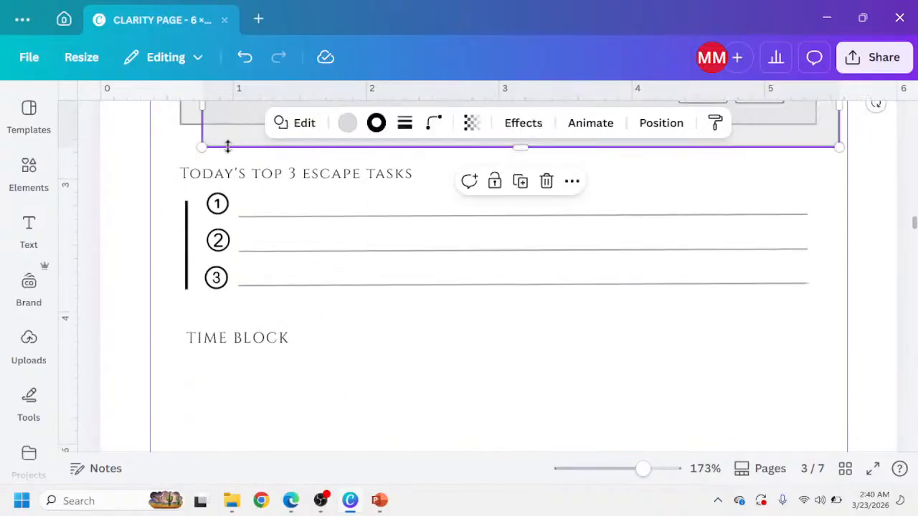
{"action": "left_click_drag", "start_coordinate": [229, 142], "coordinate": [212, 437]}
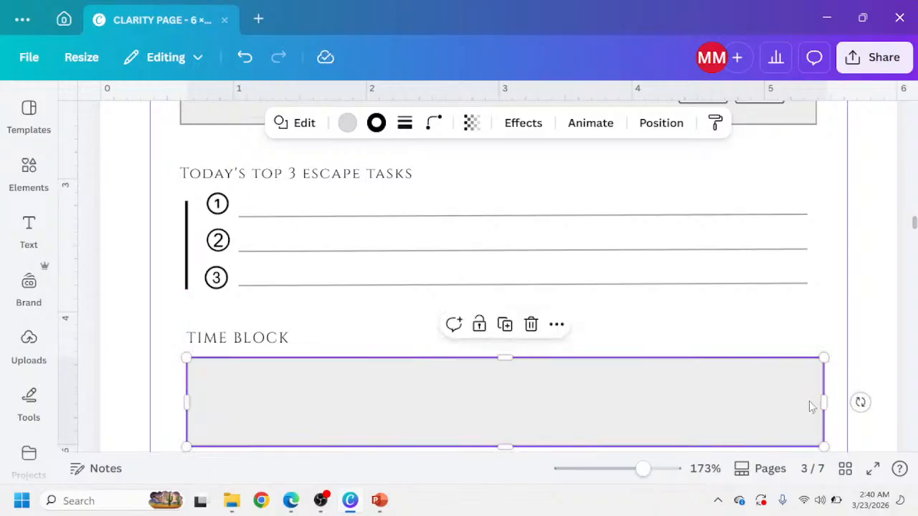
Narrow the new gray box to about half the page width and place a duplicate of it to its right.
{"action": "left_click_drag", "start_coordinate": [824, 403], "coordinate": [446, 427]}
{"action": "key", "text": "ctrl+d"}
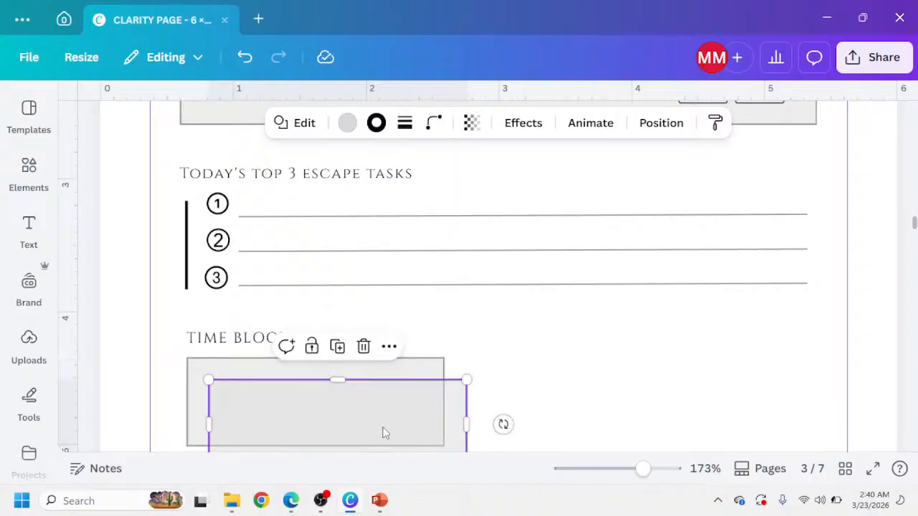
{"action": "left_click_drag", "start_coordinate": [383, 432], "coordinate": [670, 400]}
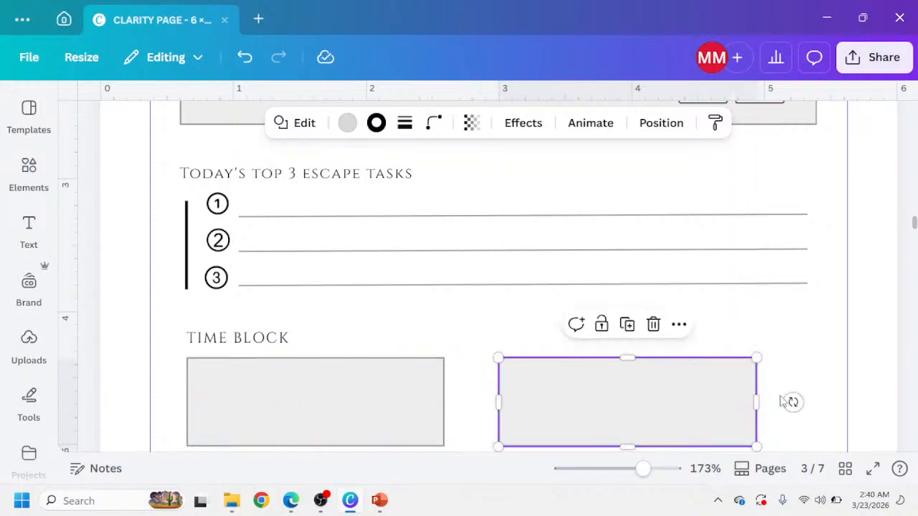
{"action": "left_click_drag", "start_coordinate": [756, 403], "coordinate": [811, 401]}
{"action": "left_click_drag", "start_coordinate": [502, 409], "coordinate": [522, 401]}
Widen the left Time Block box to about 2.5 in so both boxes fill the row.
{"action": "left_click", "coordinate": [442, 395]}
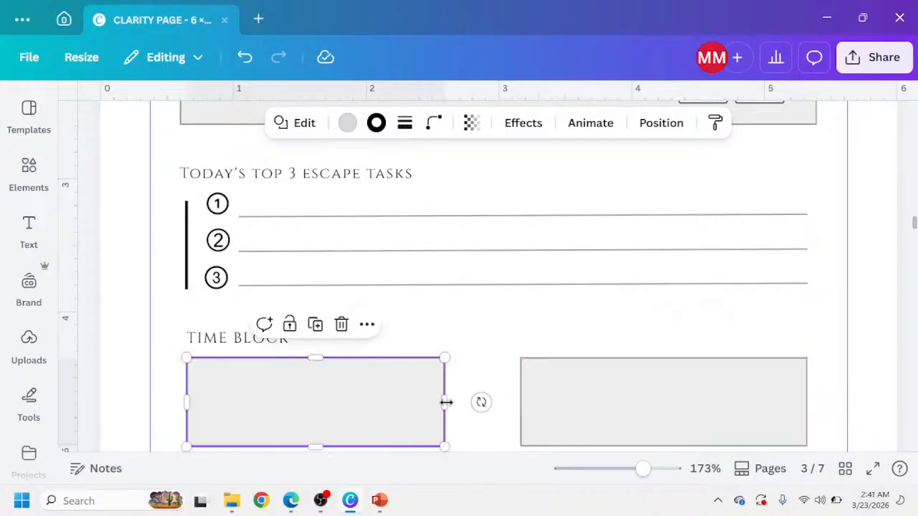
{"action": "left_click_drag", "start_coordinate": [445, 402], "coordinate": [514, 401]}
{"action": "left_click", "coordinate": [545, 402]}
{"action": "scroll", "coordinate": [529, 308], "scroll_direction": "down", "scroll_amount": 3}
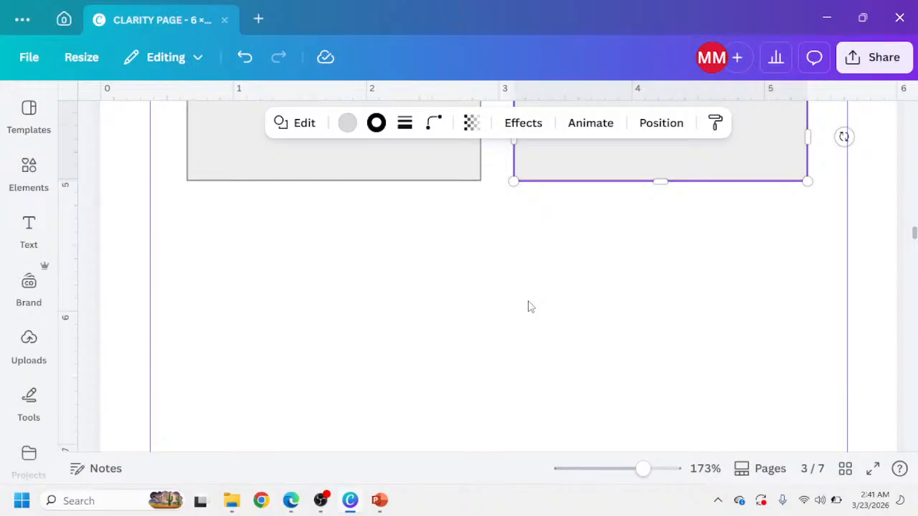
{"action": "scroll", "coordinate": [526, 310], "scroll_direction": "up", "scroll_amount": 3}
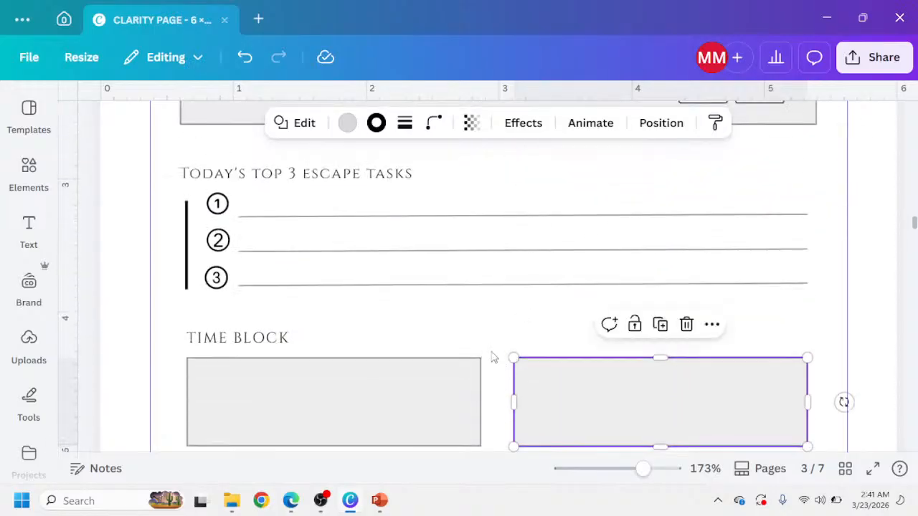
{"action": "scroll", "coordinate": [418, 337], "scroll_direction": "up", "scroll_amount": 10}
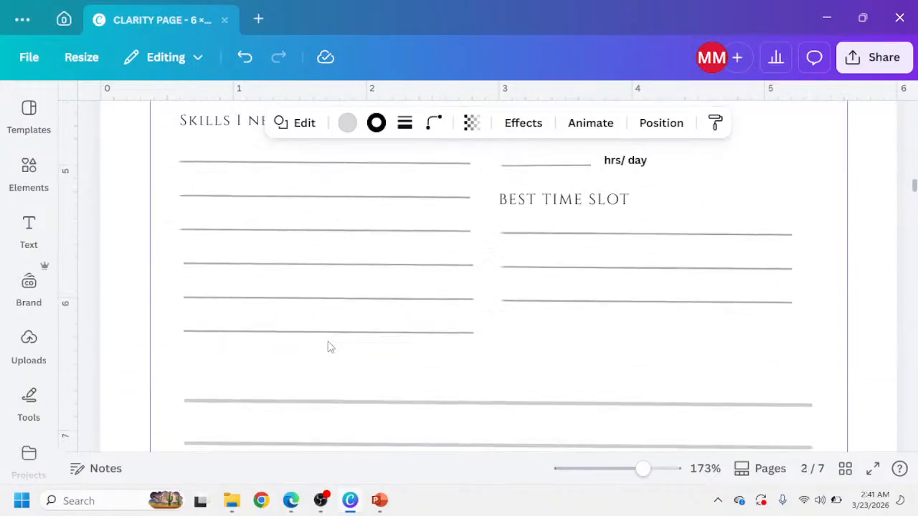
Copy the Income Goal label and its underline from page 1 and paste them into the left Time Block box.
{"action": "scroll", "coordinate": [330, 347], "scroll_direction": "up", "scroll_amount": 15}
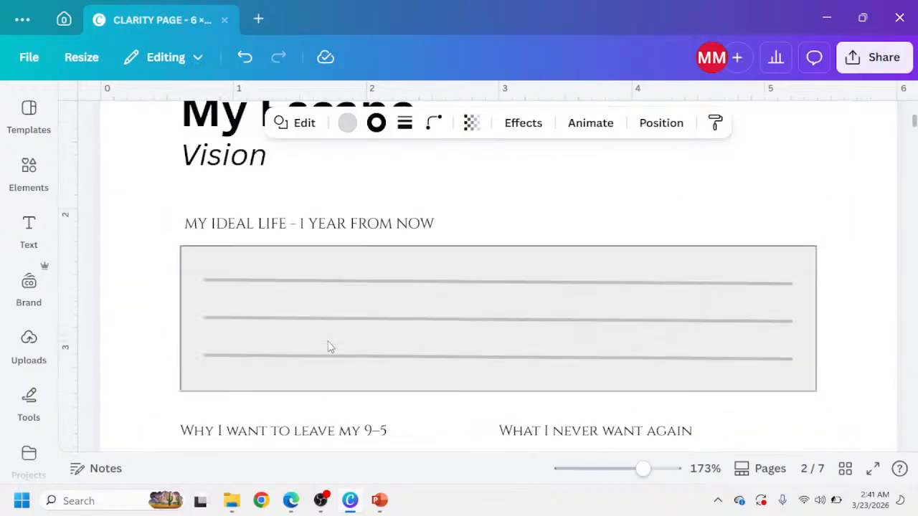
{"action": "scroll", "coordinate": [330, 347], "scroll_direction": "up", "scroll_amount": 2}
{"action": "scroll", "coordinate": [326, 348], "scroll_direction": "down", "scroll_amount": 8}
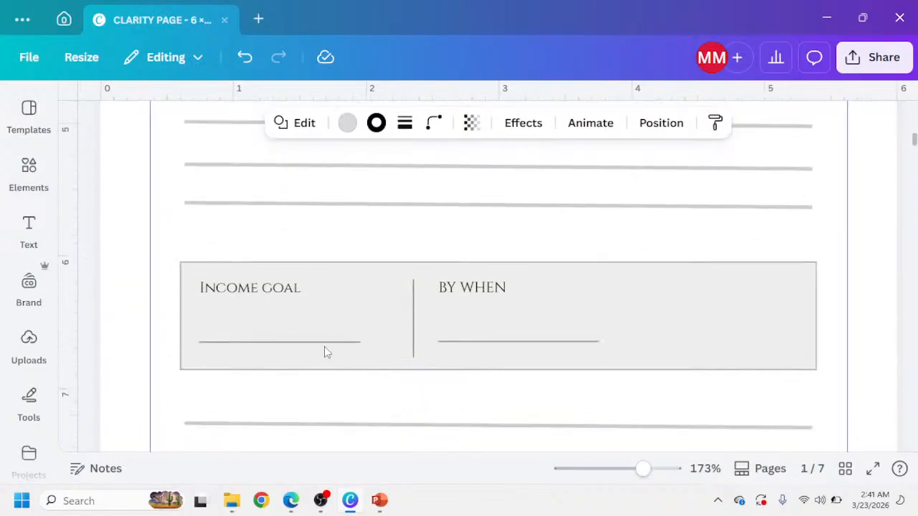
{"action": "left_click", "coordinate": [190, 287]}
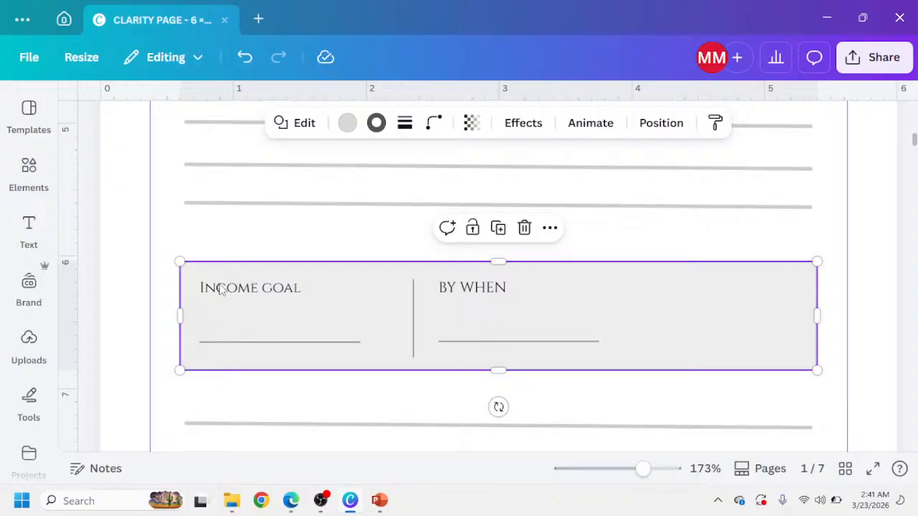
{"action": "left_click", "coordinate": [224, 290]}
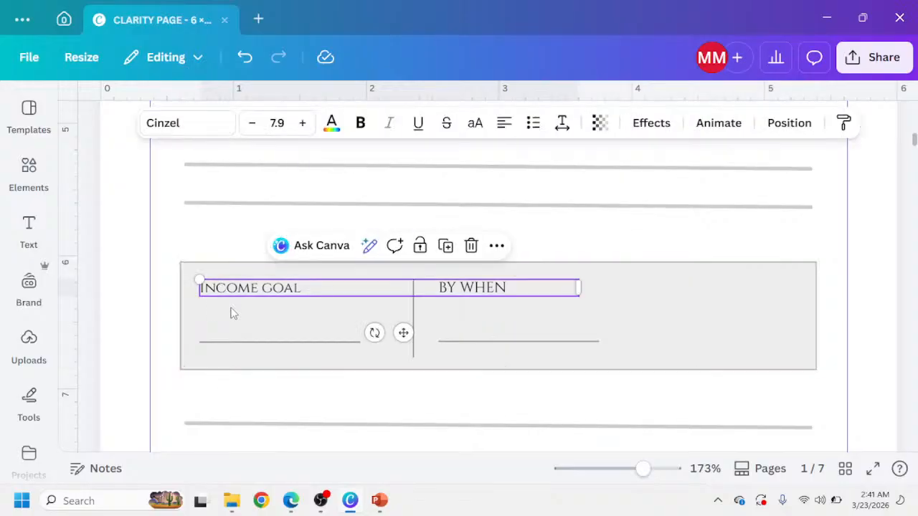
{"action": "left_click", "coordinate": [238, 344], "text": "shift"}
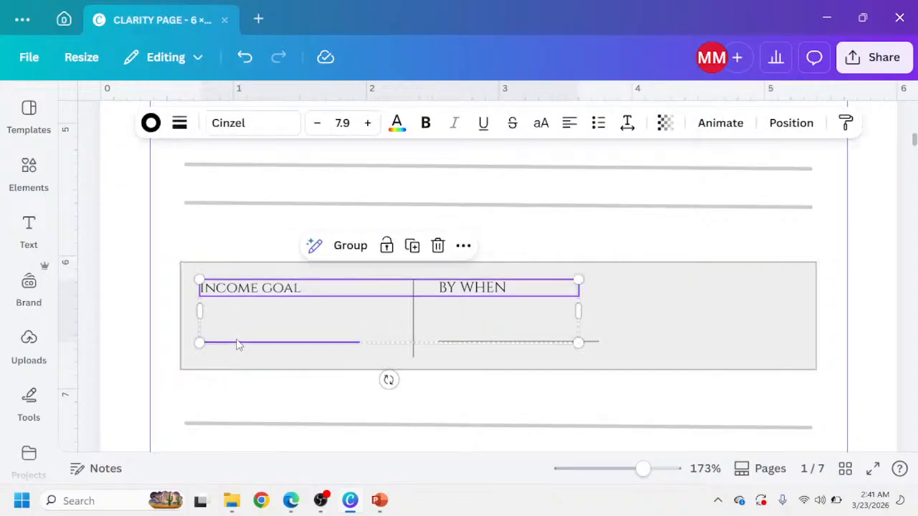
{"action": "scroll", "coordinate": [263, 363], "scroll_direction": "down", "scroll_amount": 12}
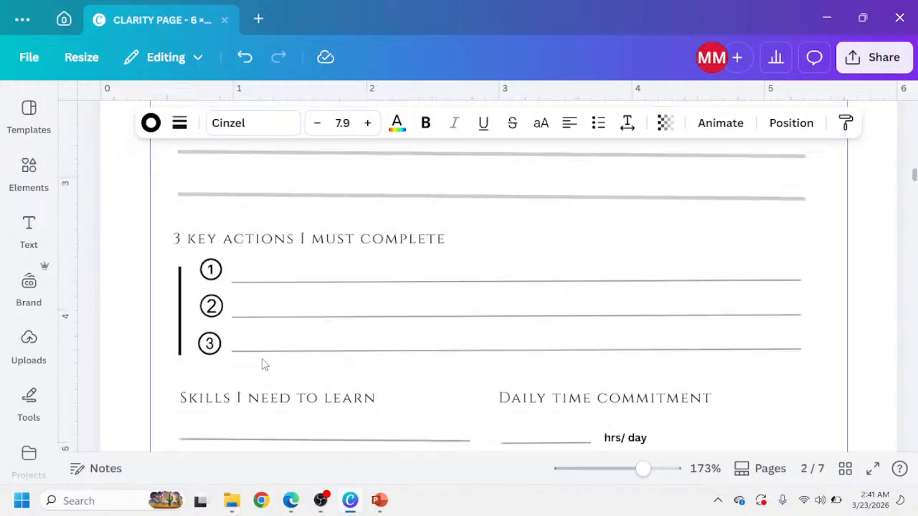
{"action": "scroll", "coordinate": [263, 363], "scroll_direction": "down", "scroll_amount": 15}
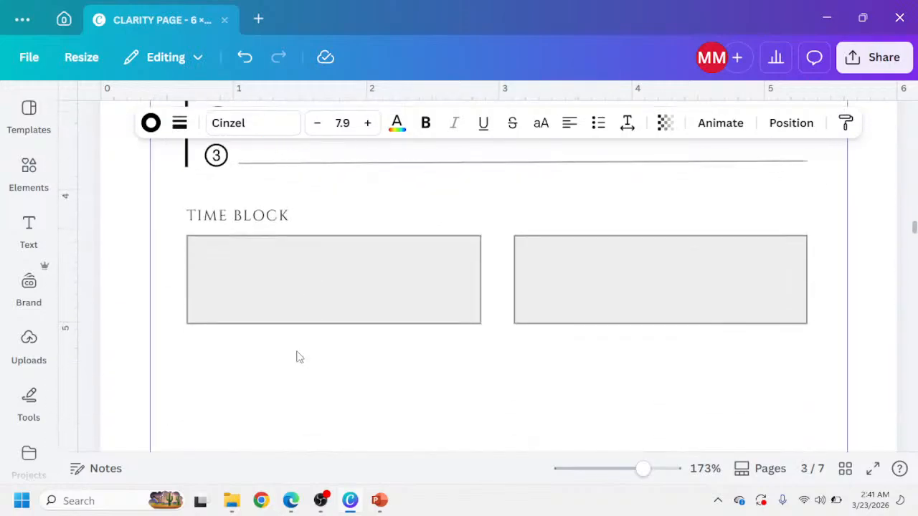
{"action": "scroll", "coordinate": [298, 345], "scroll_direction": "down", "scroll_amount": 2}
{"action": "scroll", "coordinate": [297, 322], "scroll_direction": "up", "scroll_amount": 3}
{"action": "left_click", "coordinate": [289, 317]}
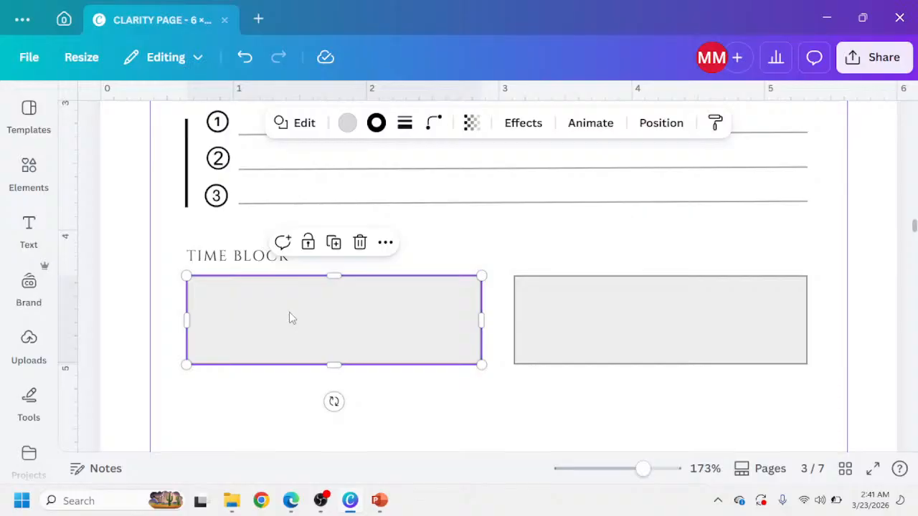
{"action": "key", "text": "ctrl+v"}
{"action": "left_click_drag", "start_coordinate": [370, 281], "coordinate": [260, 324]}
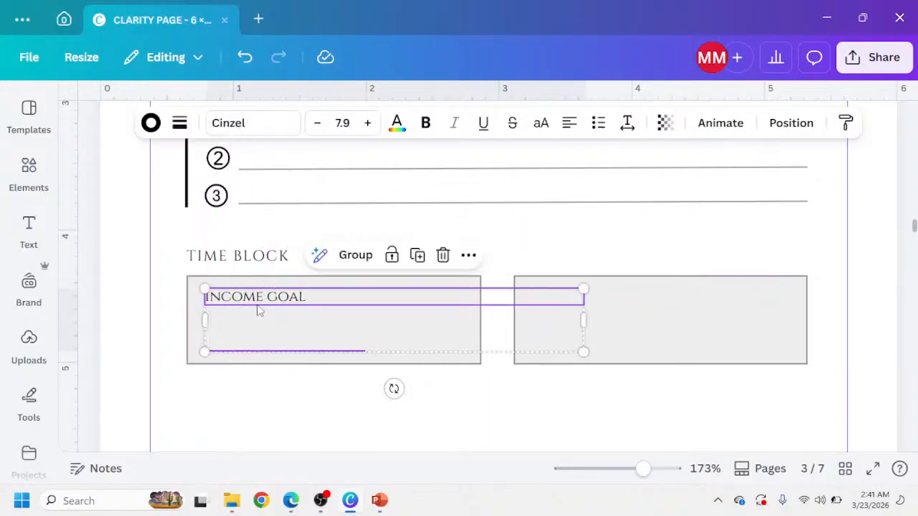
Change the pasted label's text to BEFORE WORK.
{"action": "left_click", "coordinate": [256, 298]}
{"action": "left_click", "coordinate": [254, 297]}
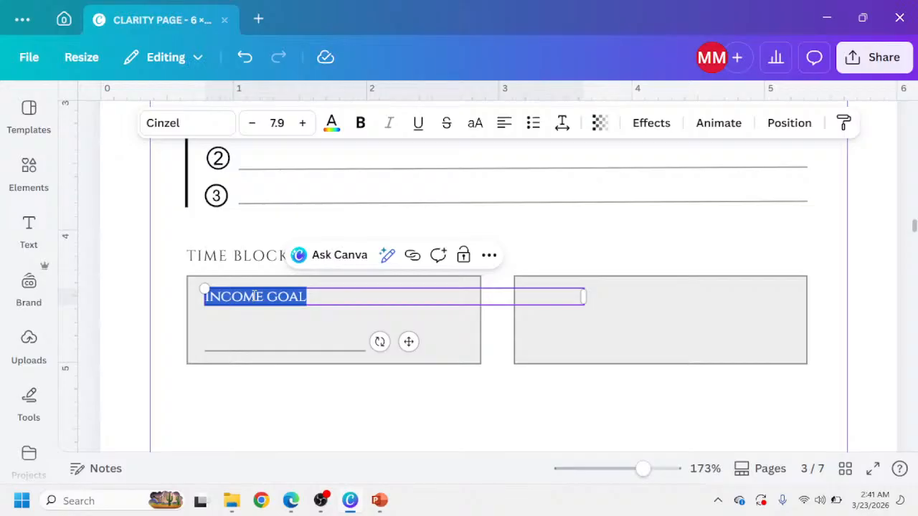
{"action": "type", "text": "BEFOR"}
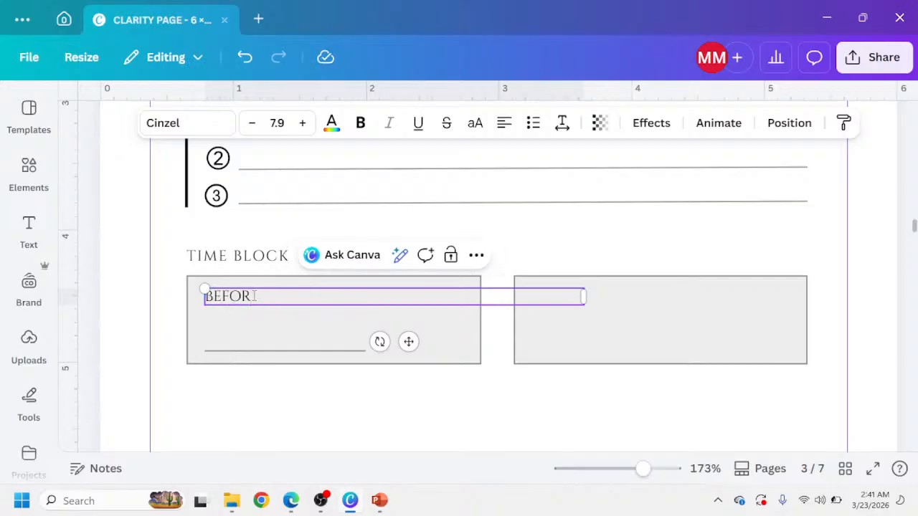
{"action": "type", "text": "E WORK"}
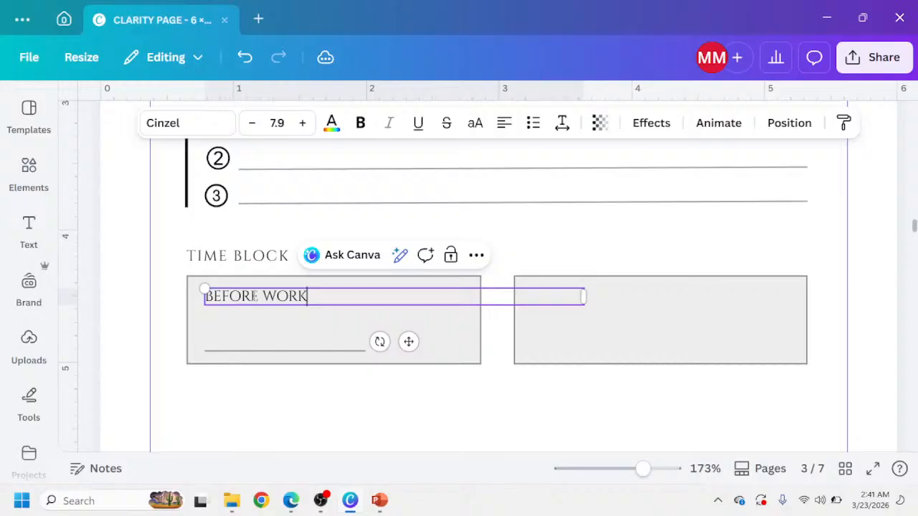
{"action": "left_click", "coordinate": [224, 402]}
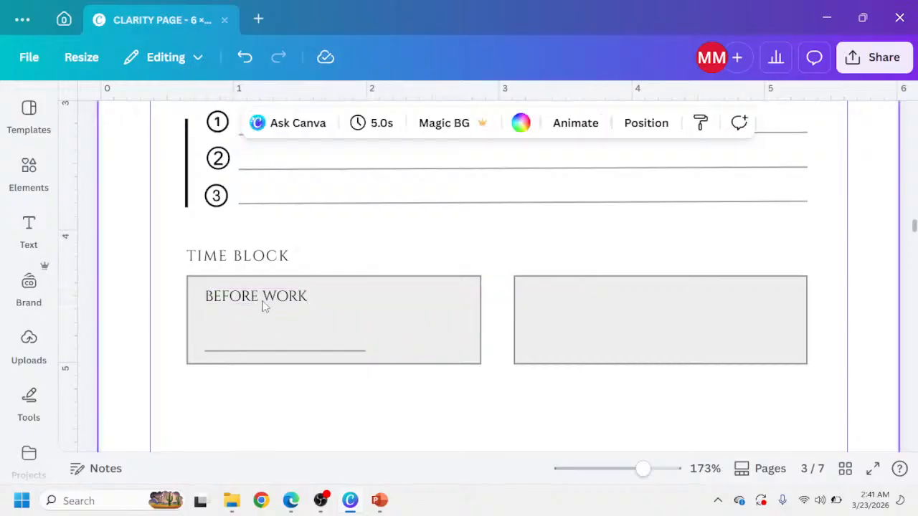
Duplicate the BEFORE WORK label into the right box and change the copy to AFTER WORK.
{"action": "left_click", "coordinate": [263, 307]}
{"action": "key", "text": "ctrl+d"}
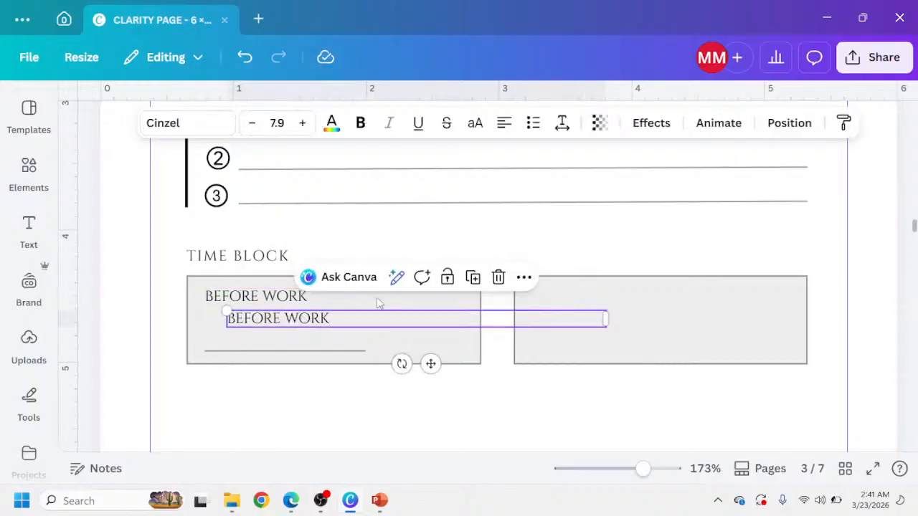
{"action": "left_click_drag", "start_coordinate": [302, 317], "coordinate": [600, 301]}
{"action": "double_click", "coordinate": [576, 300]}
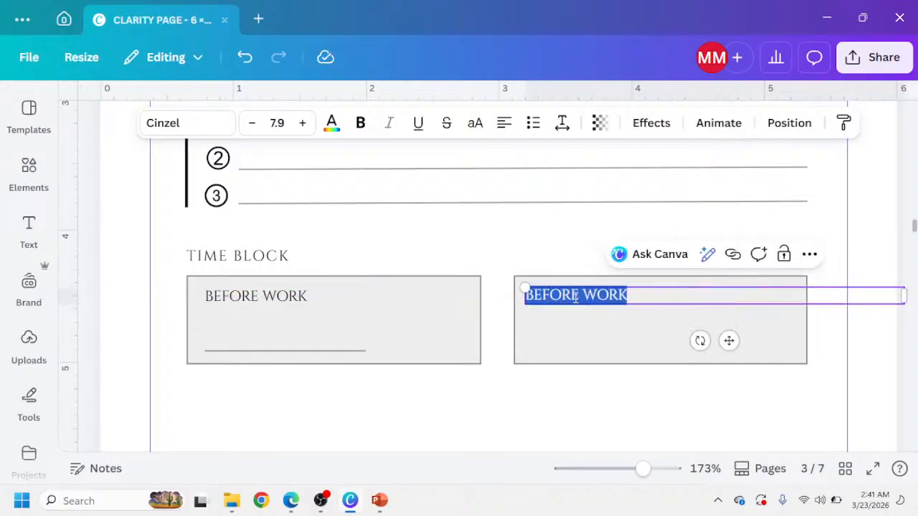
{"action": "left_click", "coordinate": [576, 296]}
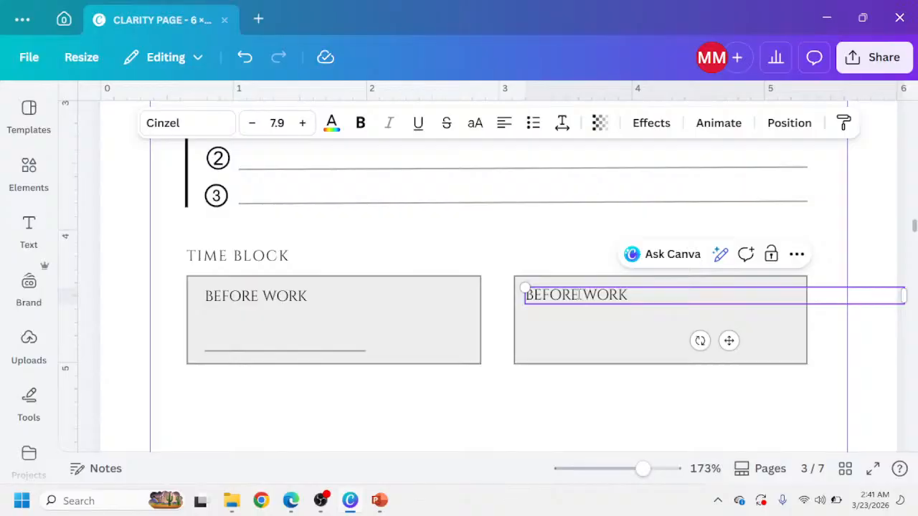
{"action": "key", "text": "BackSpace"}
{"action": "key", "text": "BackSpace"}
{"action": "key", "text": "BackSpace"}
{"action": "key", "text": "BackSpace"}
{"action": "key", "text": "BackSpace"}
{"action": "key", "text": "BackSpace"}
{"action": "key", "text": "BackSpace"}
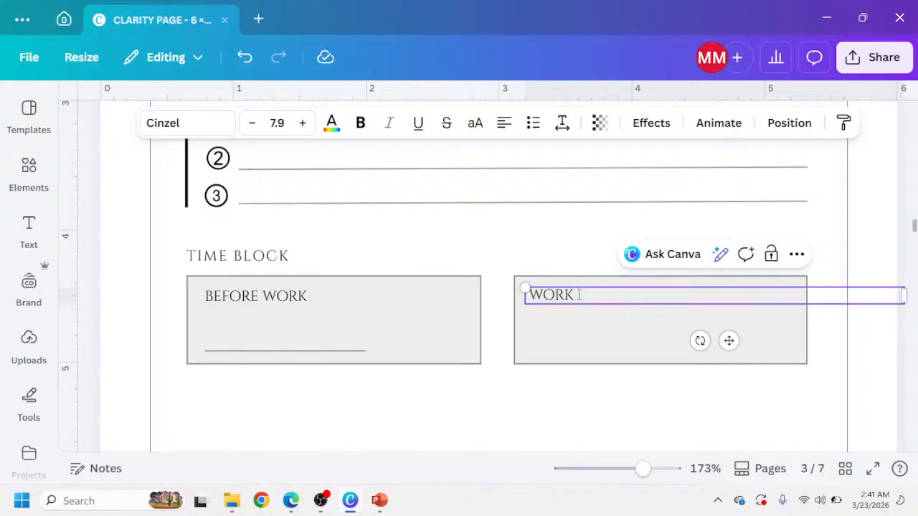
{"action": "type", "text": "AFTER"}
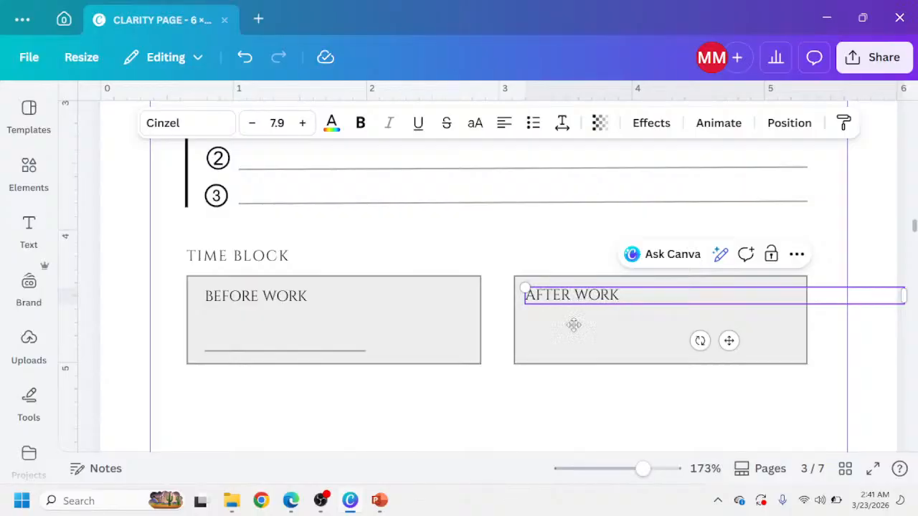
{"action": "left_click", "coordinate": [462, 388]}
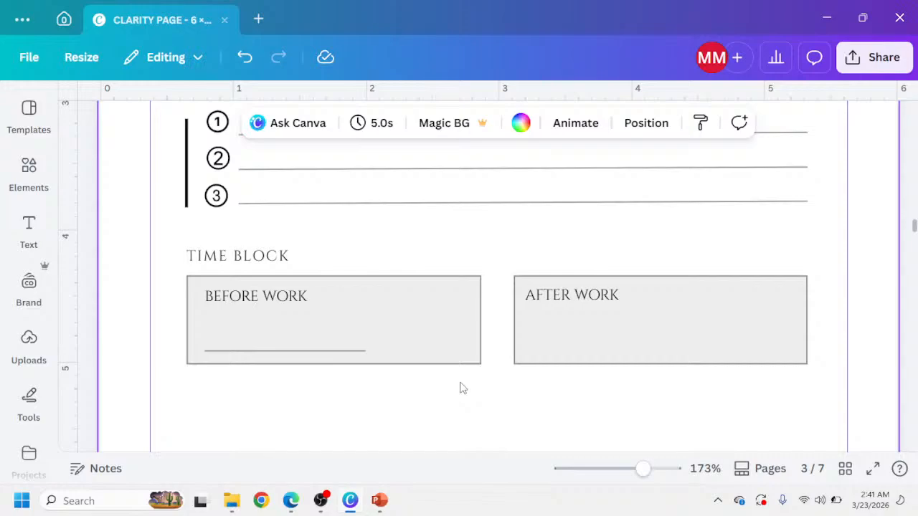
Lengthen the underline to span the Before Work box and make that box taller, about 1.2 in.
{"action": "left_click", "coordinate": [319, 351]}
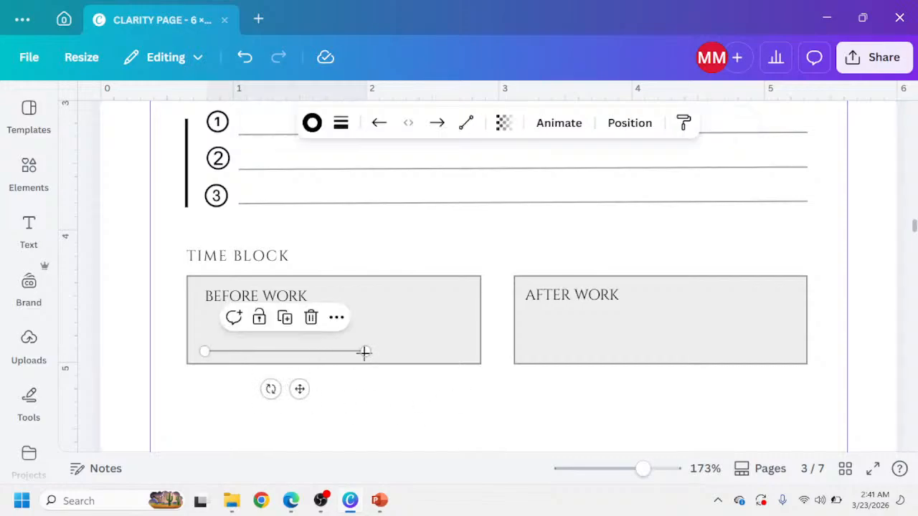
{"action": "left_click_drag", "start_coordinate": [366, 351], "coordinate": [455, 351]}
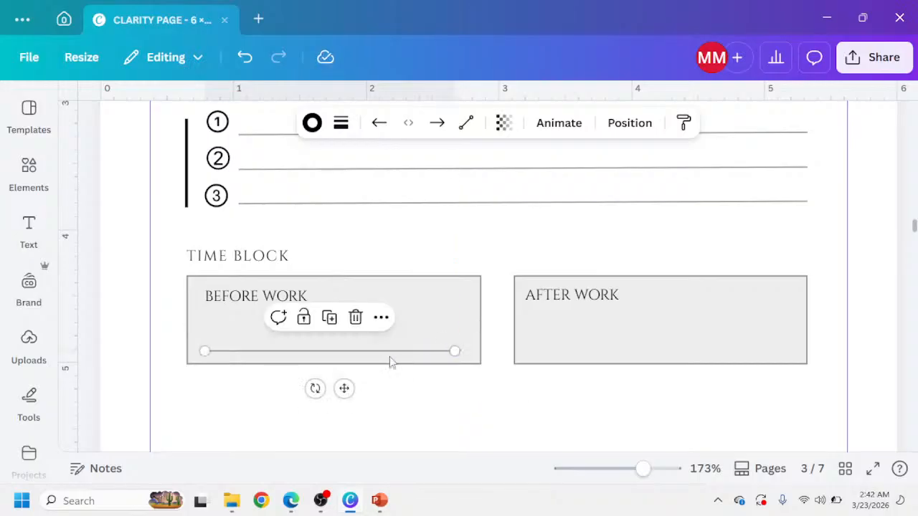
{"action": "left_click_drag", "start_coordinate": [345, 389], "coordinate": [329, 429]}
{"action": "left_click", "coordinate": [324, 352]}
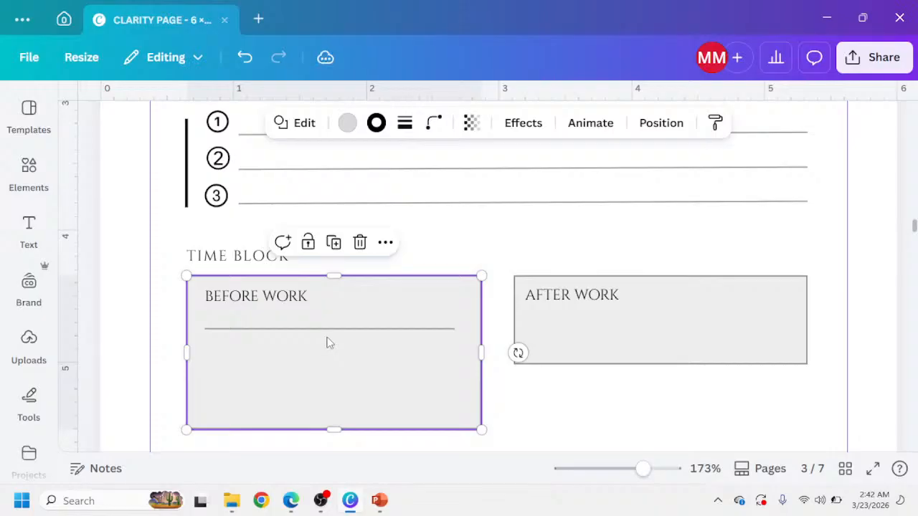
Duplicate the underline into three evenly spaced writing lines inside the Before Work box.
{"action": "left_click", "coordinate": [327, 335]}
{"action": "left_click_drag", "start_coordinate": [342, 368], "coordinate": [343, 376]}
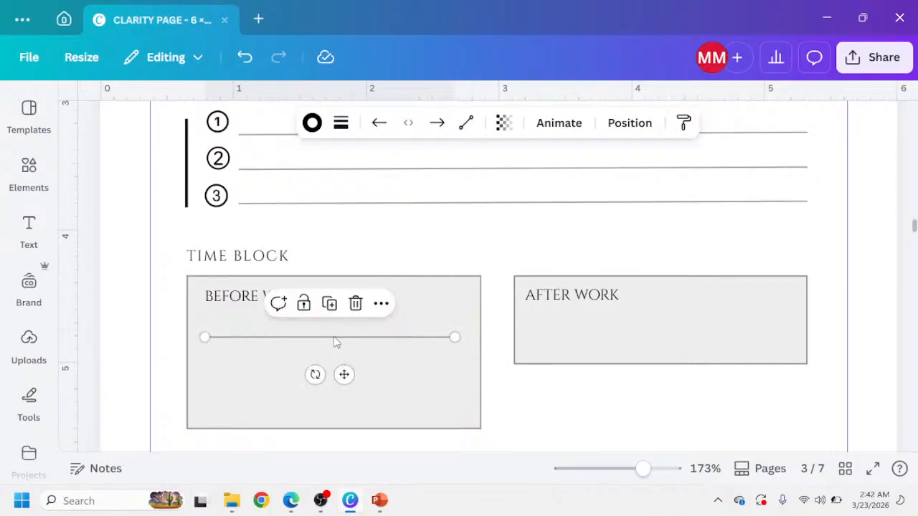
{"action": "key", "text": "ctrl+d"}
{"action": "left_click_drag", "start_coordinate": [365, 396], "coordinate": [341, 445]}
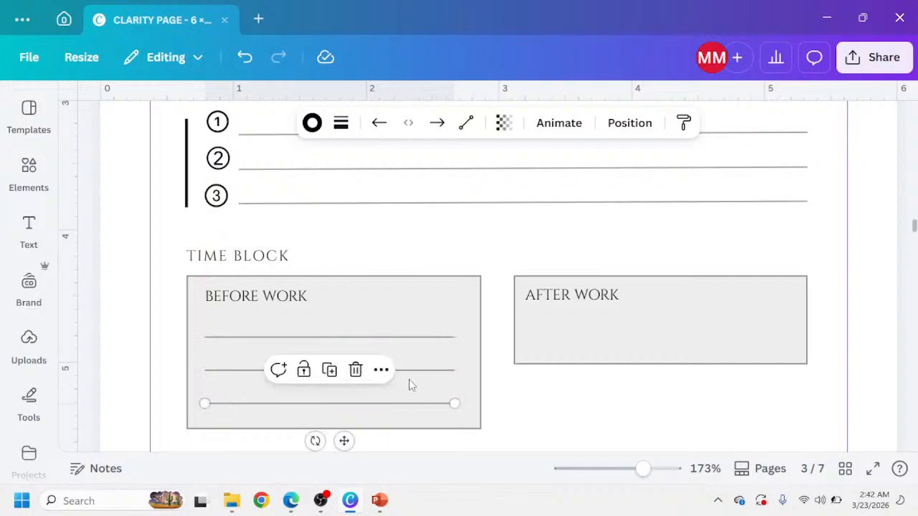
Make the After Work box equally tall and copy the three writing lines into it.
{"action": "left_click", "coordinate": [646, 358]}
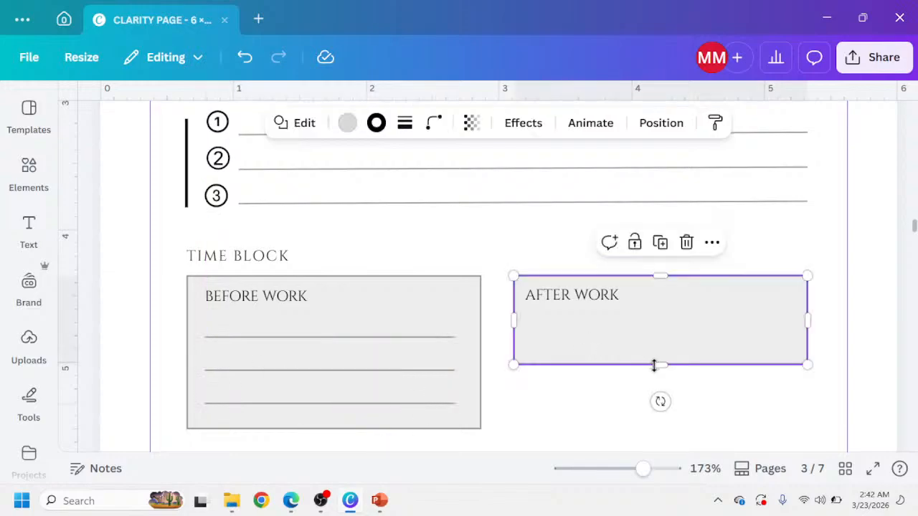
{"action": "left_click_drag", "start_coordinate": [654, 366], "coordinate": [653, 429]}
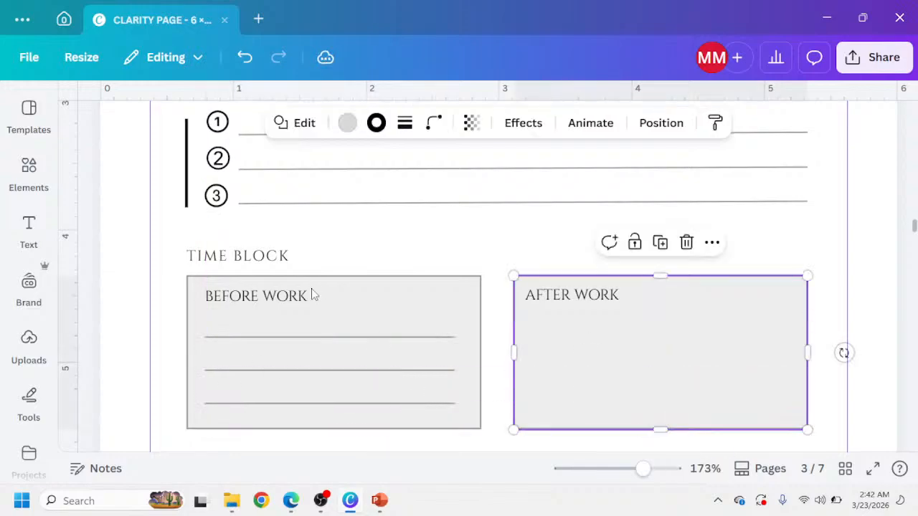
{"action": "left_click", "coordinate": [329, 338], "text": "shift"}
{"action": "left_click", "coordinate": [341, 371], "text": "shift"}
{"action": "left_click", "coordinate": [357, 404], "text": "shift"}
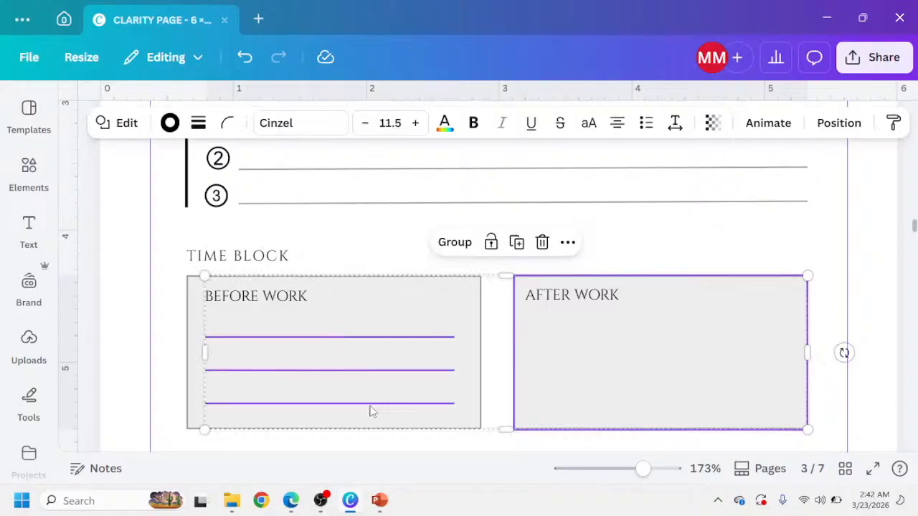
{"action": "left_click", "coordinate": [569, 388], "text": "shift"}
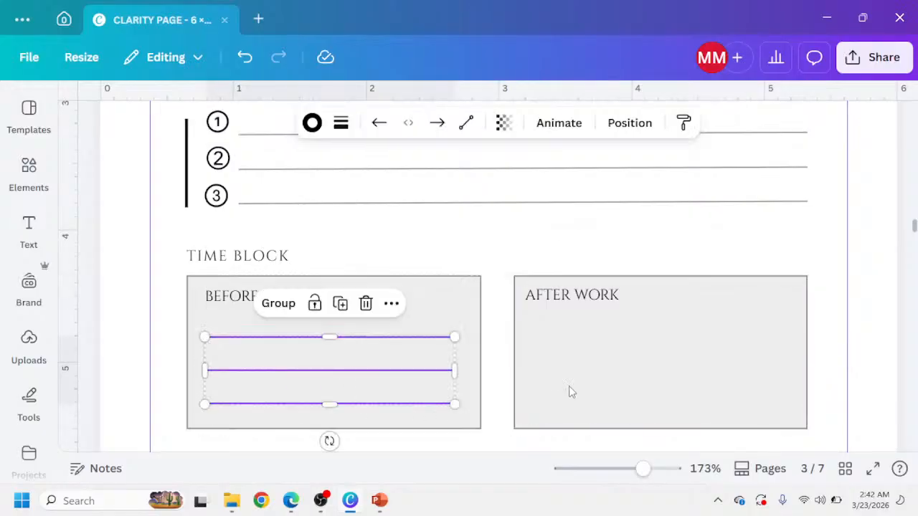
{"action": "key", "text": "ctrl+d"}
{"action": "left_click_drag", "start_coordinate": [439, 387], "coordinate": [747, 361]}
{"action": "scroll", "coordinate": [498, 301], "scroll_direction": "down", "scroll_amount": 5}
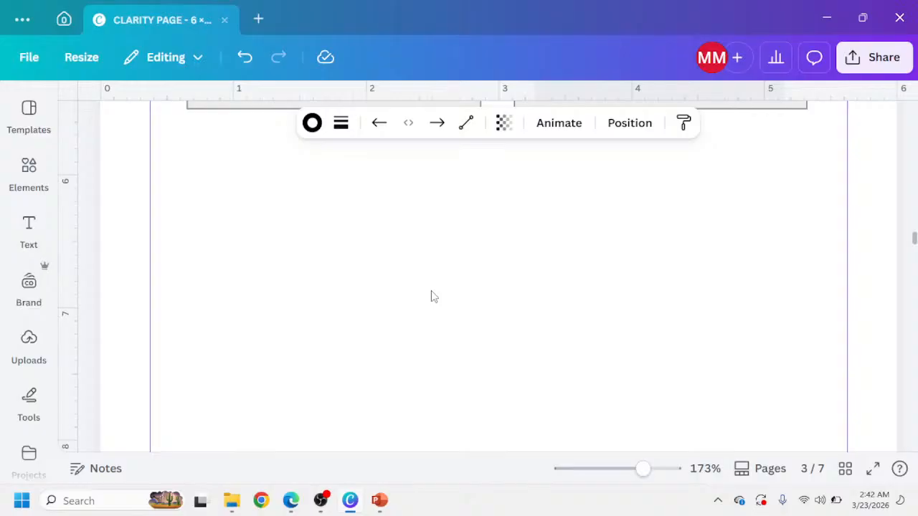
{"action": "scroll", "coordinate": [433, 305], "scroll_direction": "up", "scroll_amount": 2}
Switch to the browser and review the reference tracker's Time Block, Distractions Today and Small Win sections.
{"action": "left_click", "coordinate": [298, 499]}
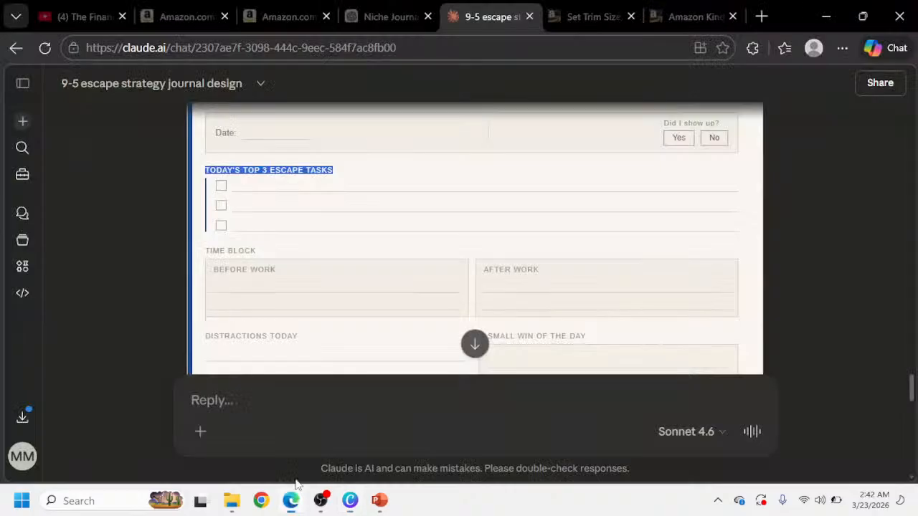
{"action": "scroll", "coordinate": [315, 290], "scroll_direction": "down", "scroll_amount": 3}
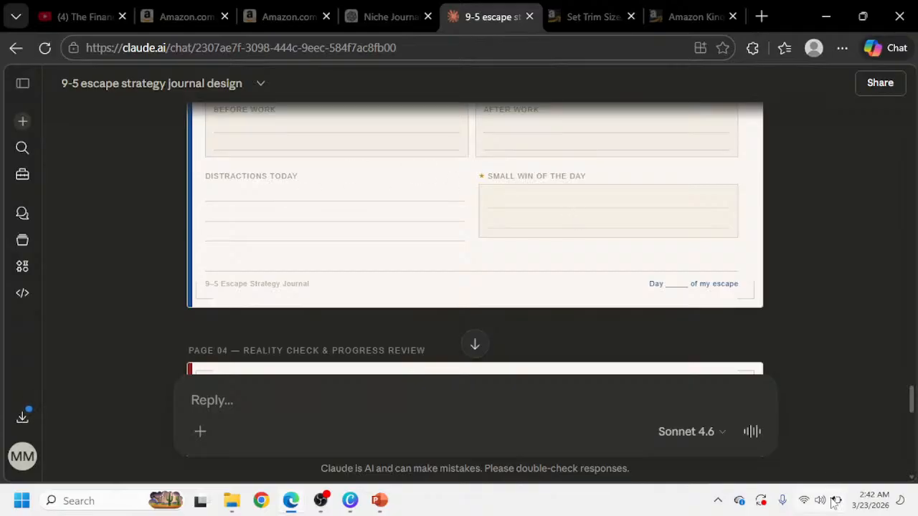
{"action": "mouse_move", "coordinate": [833, 501]}
{"action": "scroll", "coordinate": [294, 262], "scroll_direction": "up", "scroll_amount": 1}
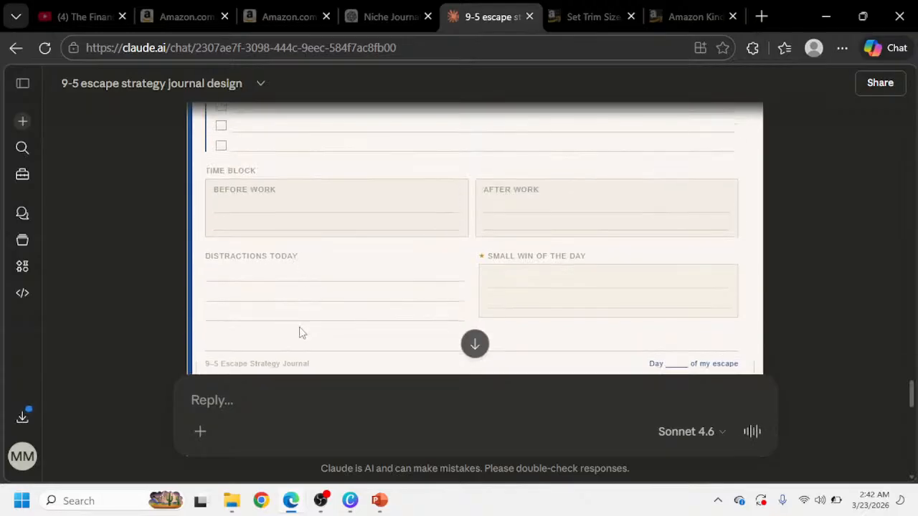
{"action": "scroll", "coordinate": [300, 332], "scroll_direction": "down", "scroll_amount": 5}
{"action": "scroll", "coordinate": [309, 318], "scroll_direction": "up", "scroll_amount": 6}
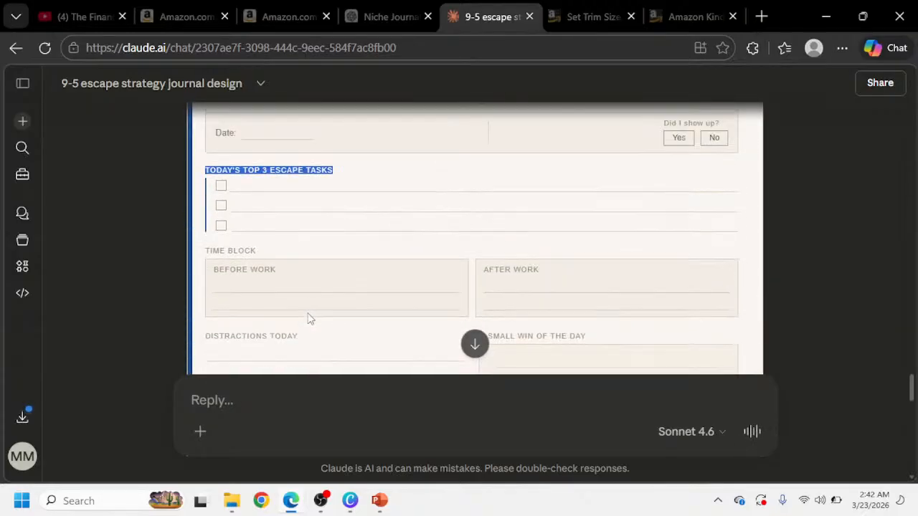
{"action": "scroll", "coordinate": [309, 305], "scroll_direction": "up", "scroll_amount": 1}
{"action": "scroll", "coordinate": [311, 291], "scroll_direction": "down", "scroll_amount": 2}
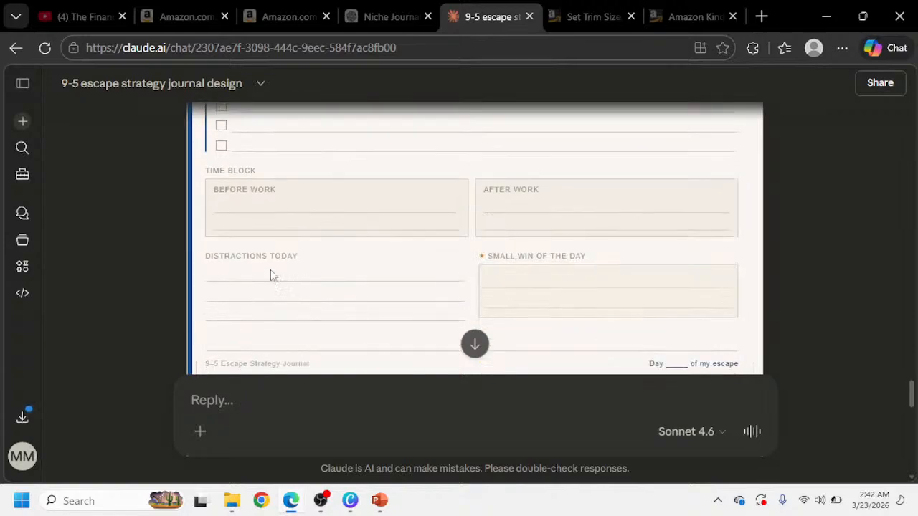
{"action": "scroll", "coordinate": [270, 271], "scroll_direction": "down", "scroll_amount": 1}
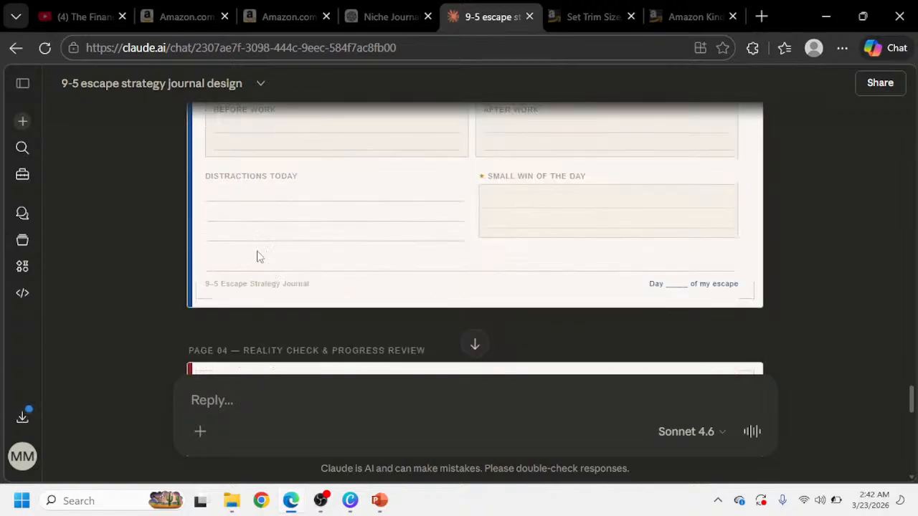
Paste a copy of the Time Block heading below the Time Block boxes on the tracker page.
{"action": "left_click", "coordinate": [350, 500]}
{"action": "scroll", "coordinate": [266, 338], "scroll_direction": "up", "scroll_amount": 3}
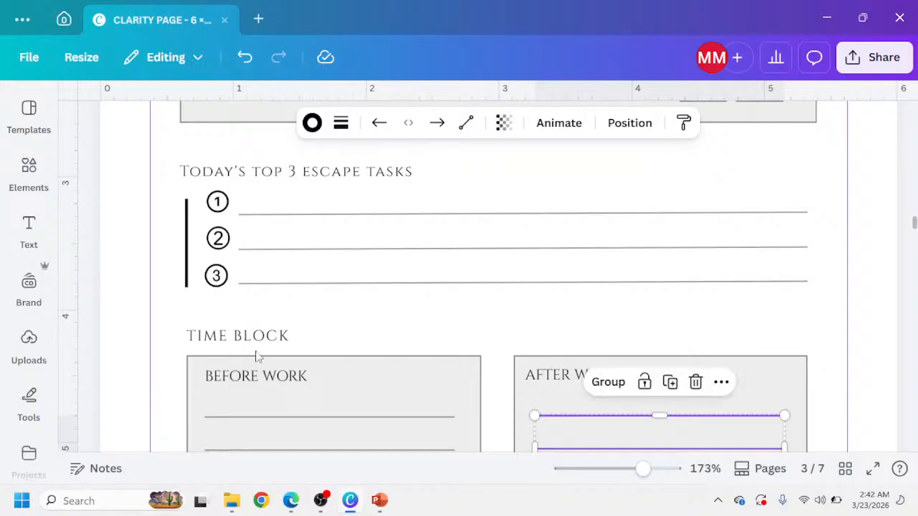
{"action": "left_click", "coordinate": [247, 340]}
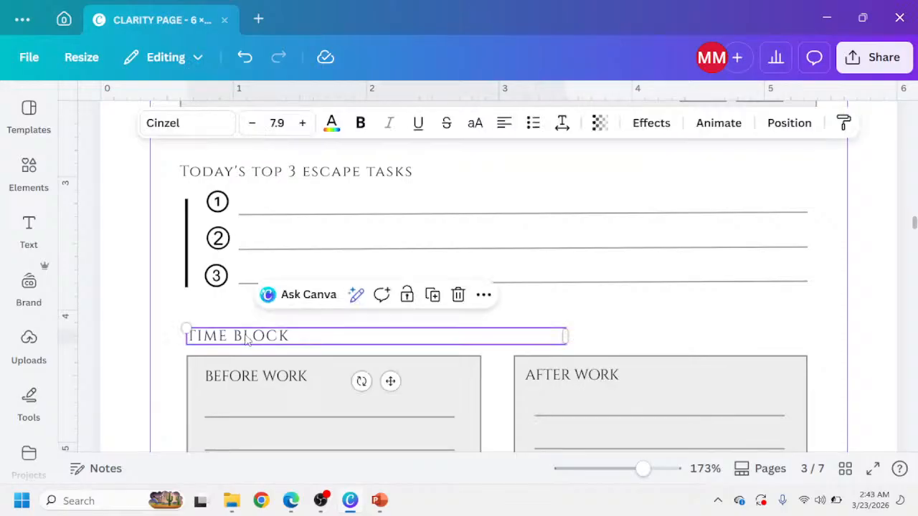
{"action": "scroll", "coordinate": [247, 340], "scroll_direction": "down", "scroll_amount": 5}
{"action": "left_click", "coordinate": [223, 272]}
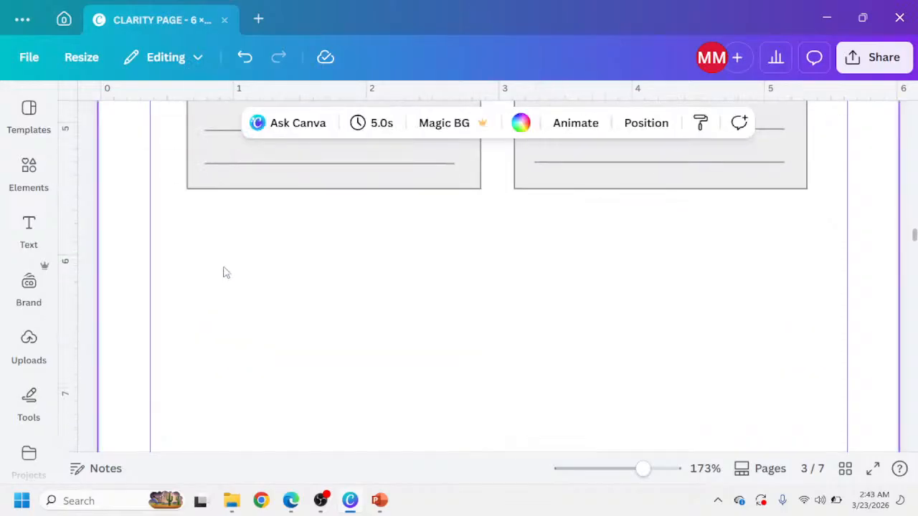
{"action": "key", "text": "ctrl+v"}
{"action": "left_click_drag", "start_coordinate": [410, 274], "coordinate": [277, 239]}
{"action": "scroll", "coordinate": [280, 251], "scroll_direction": "up", "scroll_amount": 1}
{"action": "scroll", "coordinate": [280, 258], "scroll_direction": "up", "scroll_amount": 2}
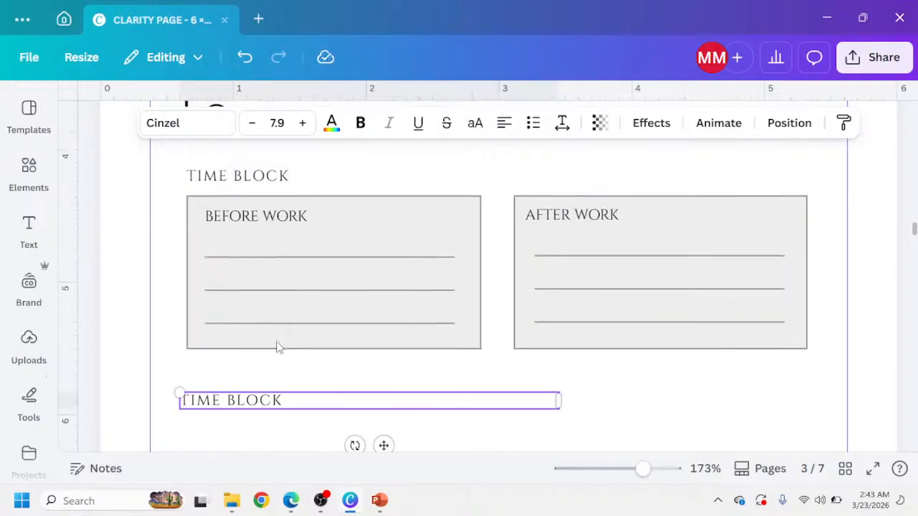
{"action": "mouse_move", "coordinate": [238, 406]}
{"action": "left_mouse_down"}
{"action": "mouse_move", "coordinate": [244, 398]}
{"action": "mouse_move", "coordinate": [240, 406]}
{"action": "left_mouse_up"}
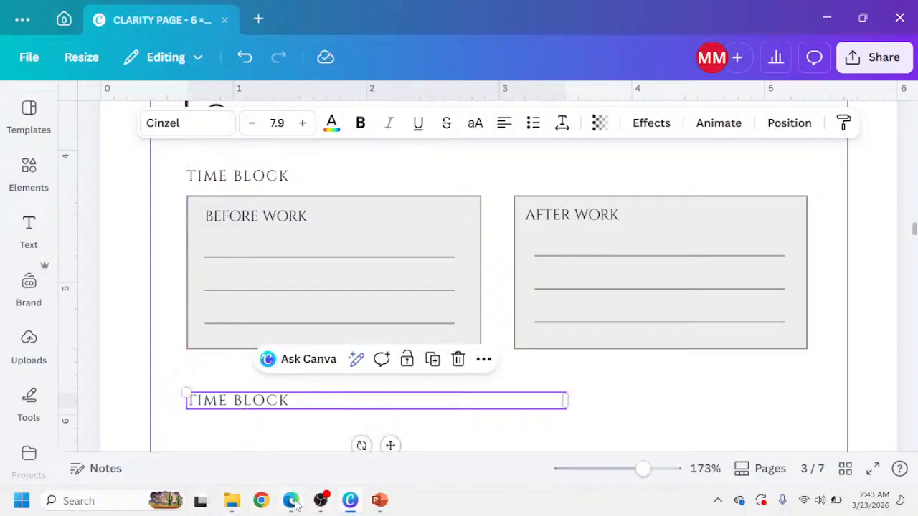
Copy the Distractions Today label from the reference and replace the pasted heading's text with it.
{"action": "left_click", "coordinate": [291, 500]}
{"action": "left_click_drag", "start_coordinate": [299, 187], "coordinate": [199, 173]}
{"action": "key", "text": "ctrl+c"}
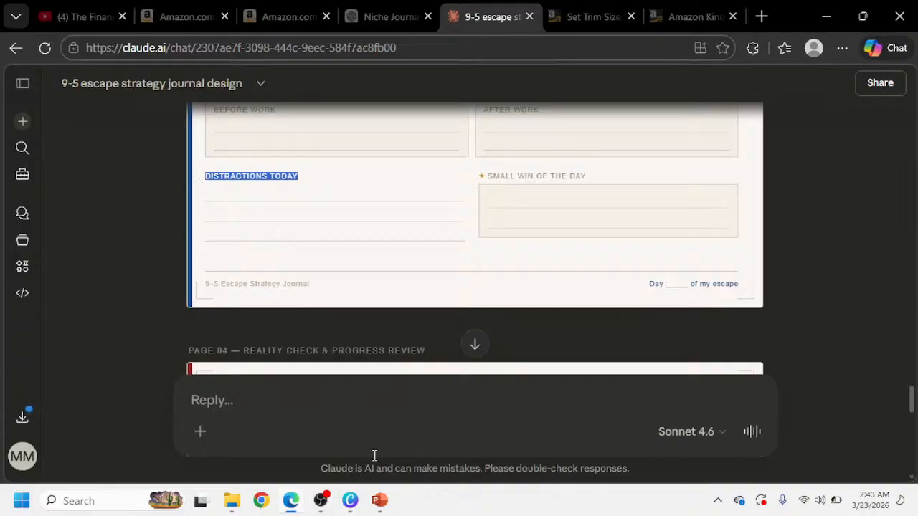
{"action": "left_click", "coordinate": [350, 500]}
{"action": "triple_click", "coordinate": [280, 400]}
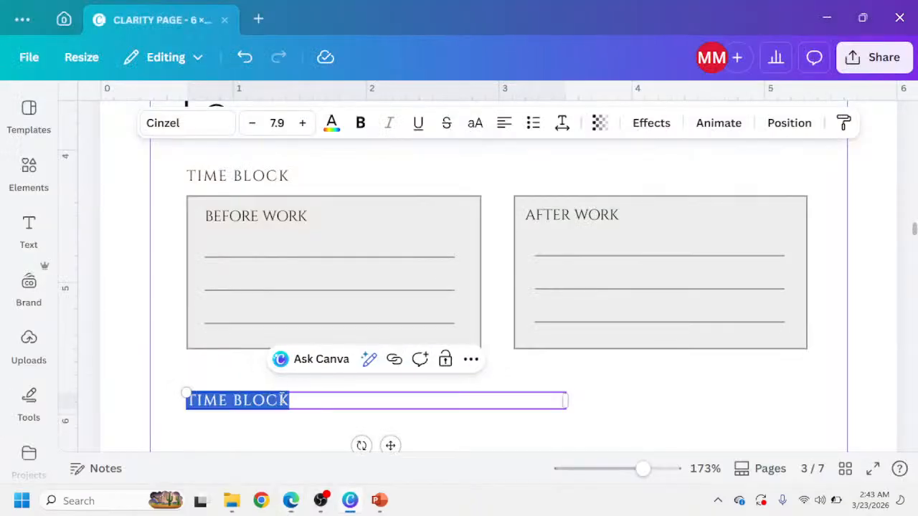
{"action": "key", "text": "ctrl+v"}
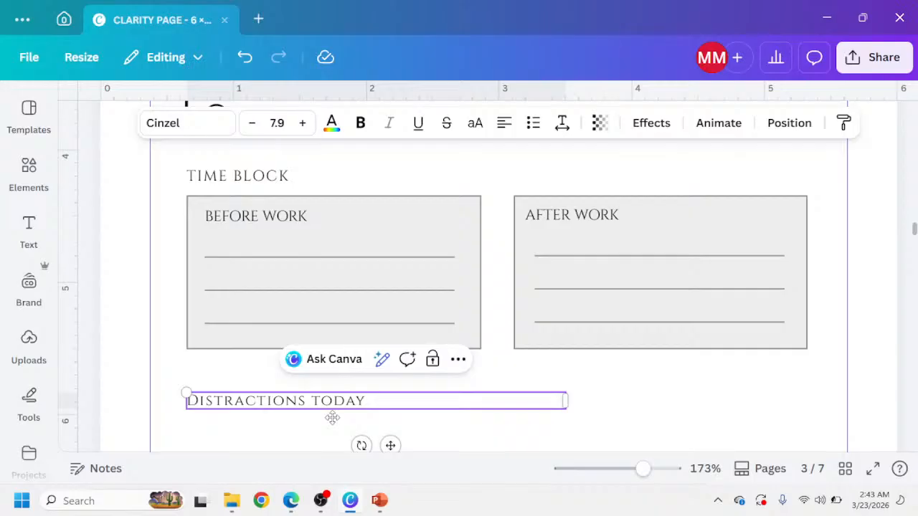
Copy four writing lines from page 2's Skills section and place them under the Distractions today heading.
{"action": "scroll", "coordinate": [395, 326], "scroll_direction": "up", "scroll_amount": 10}
{"action": "scroll", "coordinate": [390, 285], "scroll_direction": "up", "scroll_amount": 8}
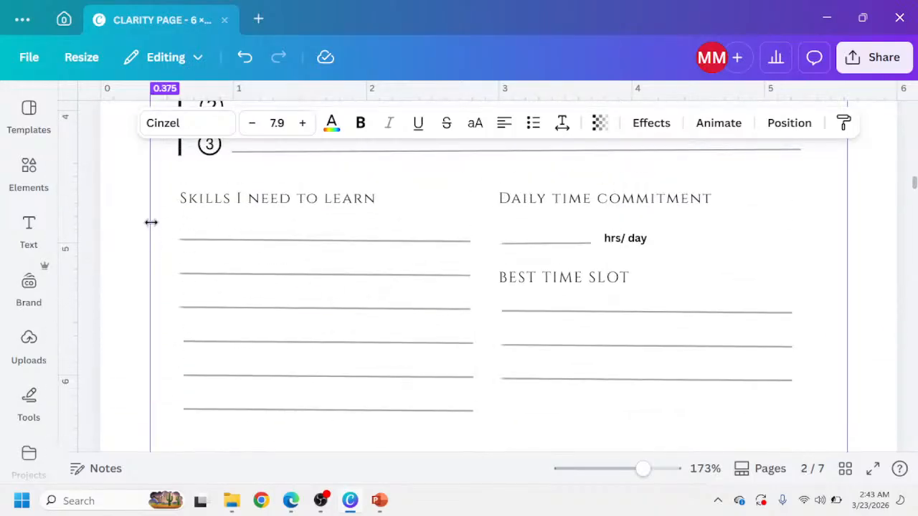
{"action": "left_click_drag", "start_coordinate": [126, 228], "coordinate": [310, 354]}
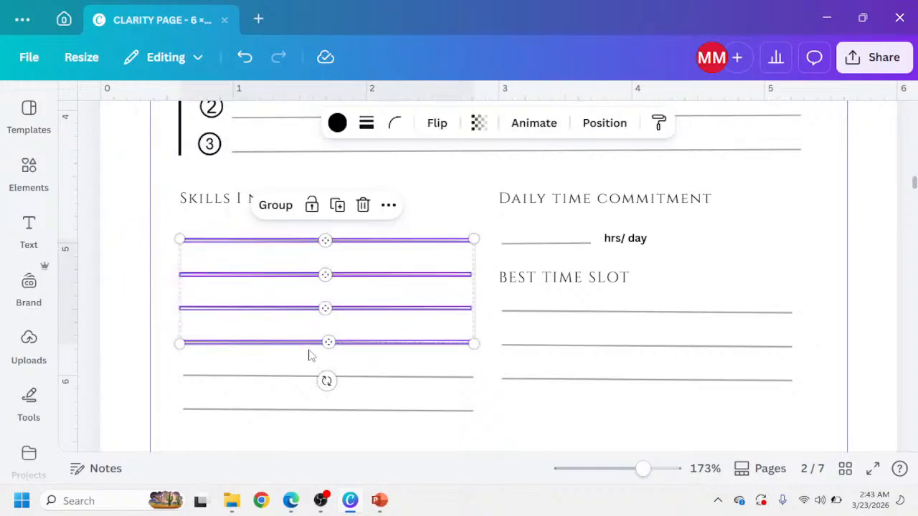
{"action": "scroll", "coordinate": [309, 354], "scroll_direction": "down", "scroll_amount": 10}
{"action": "scroll", "coordinate": [303, 361], "scroll_direction": "down", "scroll_amount": 9}
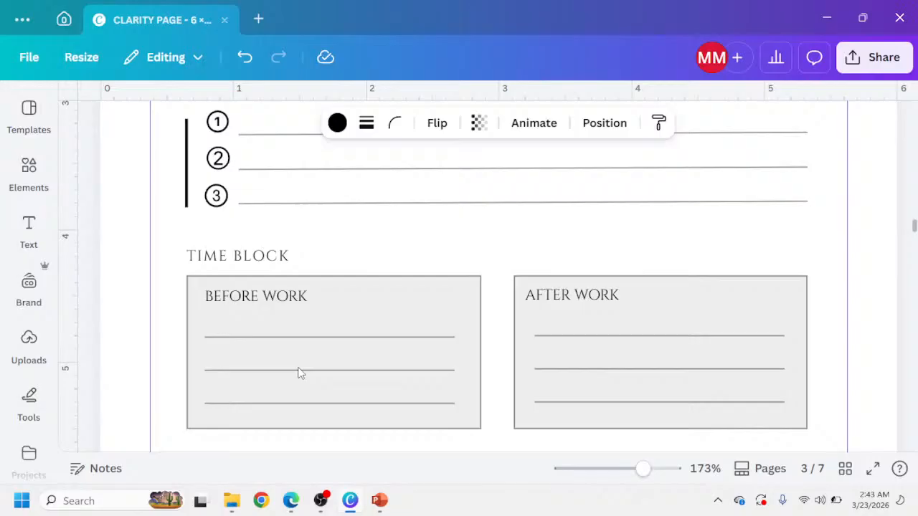
{"action": "scroll", "coordinate": [299, 371], "scroll_direction": "up", "scroll_amount": 3}
{"action": "scroll", "coordinate": [282, 287], "scroll_direction": "up", "scroll_amount": 1}
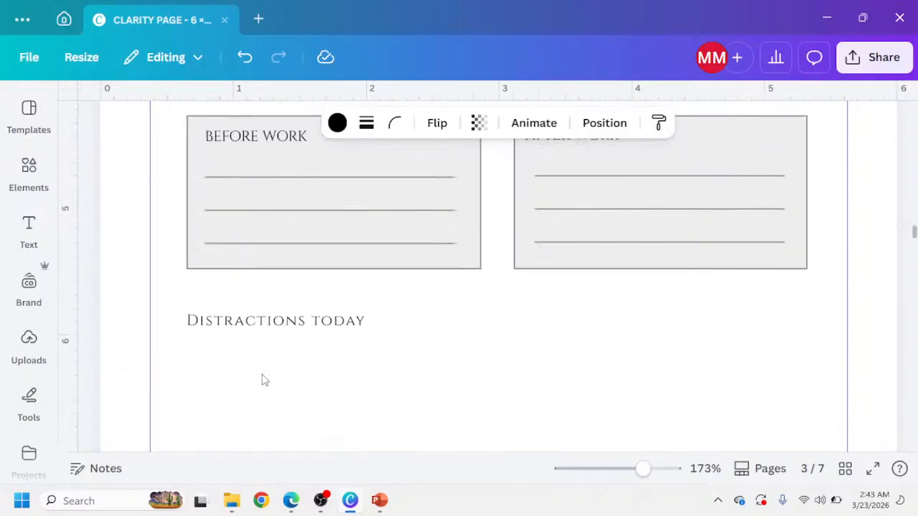
{"action": "left_click", "coordinate": [263, 379]}
{"action": "key", "text": "ctrl+v"}
{"action": "left_click_drag", "start_coordinate": [287, 295], "coordinate": [294, 451]}
{"action": "scroll", "coordinate": [330, 398], "scroll_direction": "down", "scroll_amount": 3}
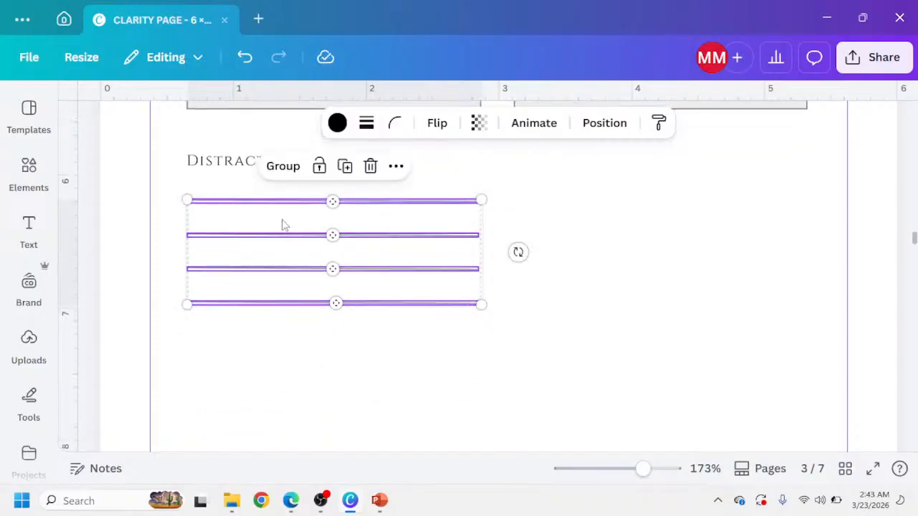
Duplicate the Distractions today heading into the right column and retitle it Small win of the day.
{"action": "left_click", "coordinate": [235, 164]}
{"action": "key", "text": "ctrl+d"}
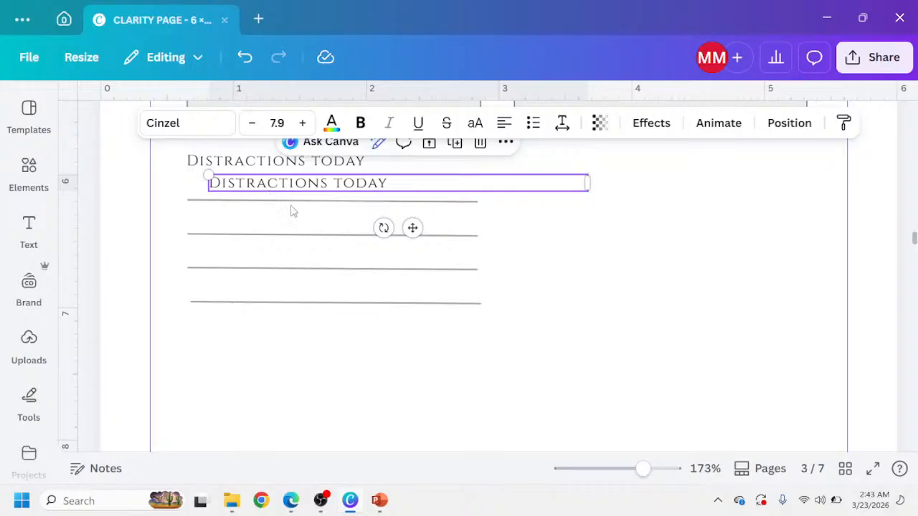
{"action": "left_click_drag", "start_coordinate": [326, 185], "coordinate": [479, 174]}
{"action": "left_click", "coordinate": [290, 500]}
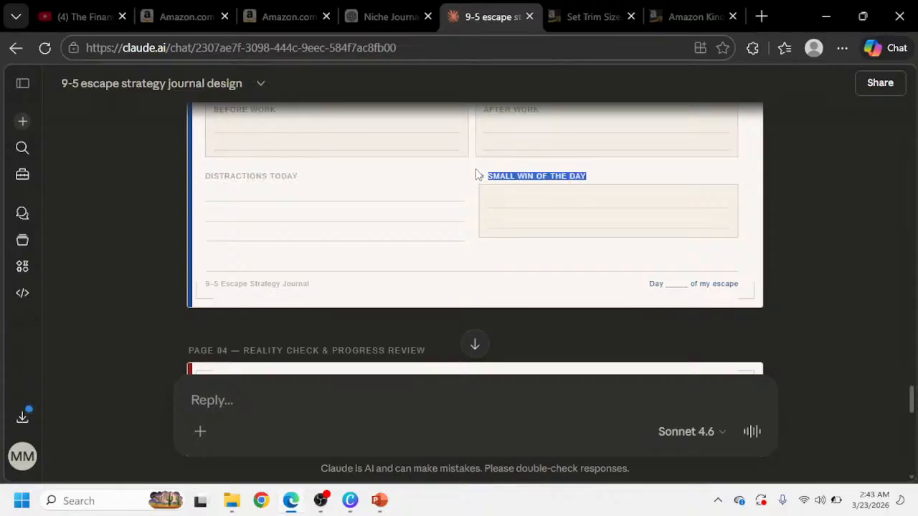
{"action": "left_click", "coordinate": [350, 500]}
{"action": "double_click", "coordinate": [553, 164]}
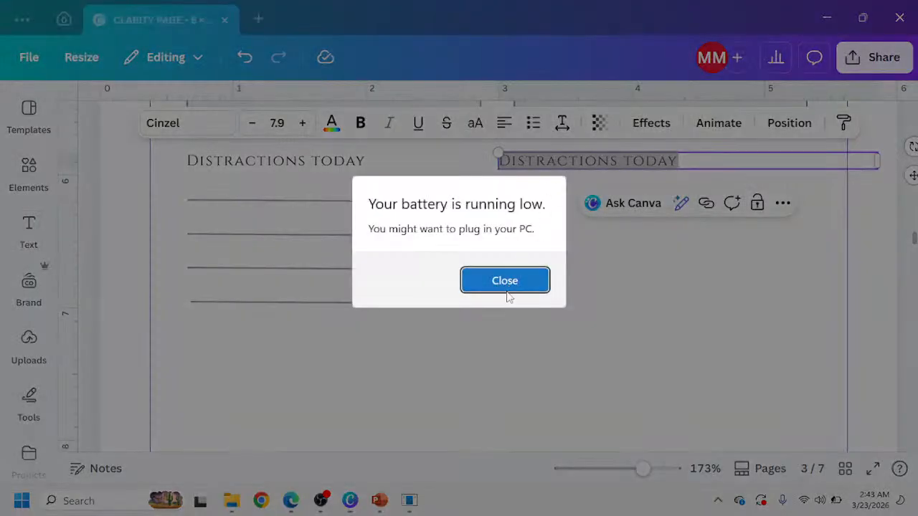
{"action": "left_click", "coordinate": [509, 297]}
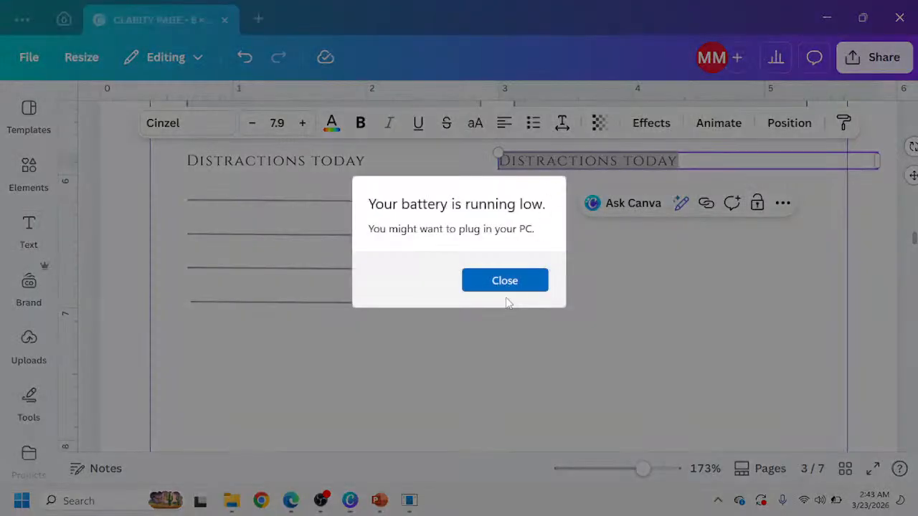
{"action": "type", "text": "Small win of the day"}
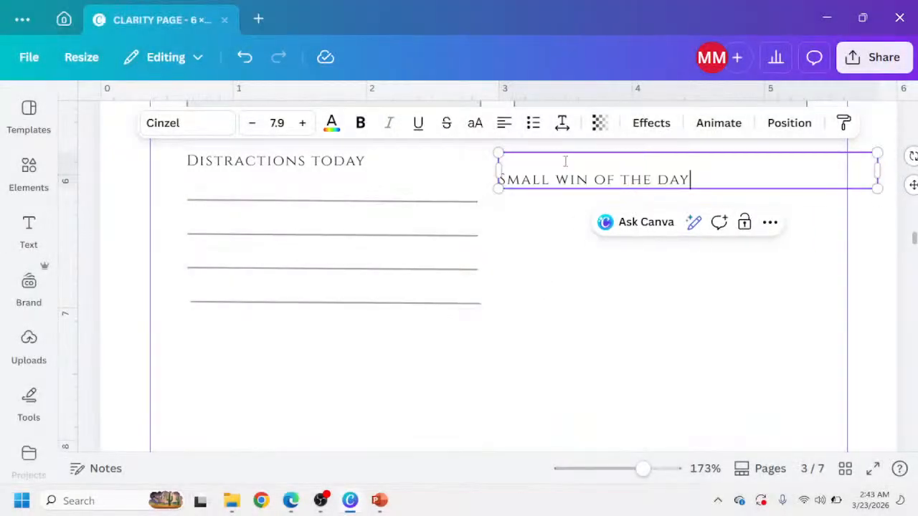
{"action": "left_click", "coordinate": [510, 162]}
{"action": "key", "text": "Delete"}
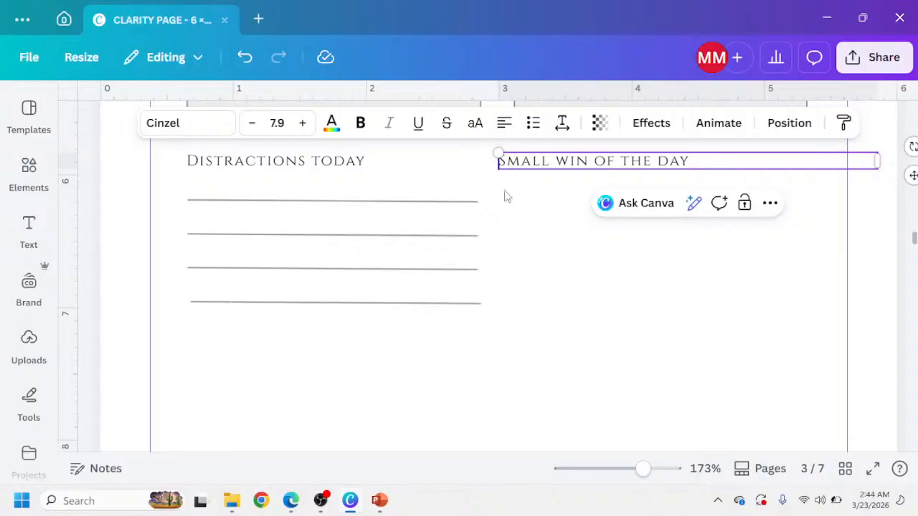
Copy the After Work box with its writing lines and place it under the Small win of the day heading.
{"action": "left_click", "coordinate": [299, 502]}
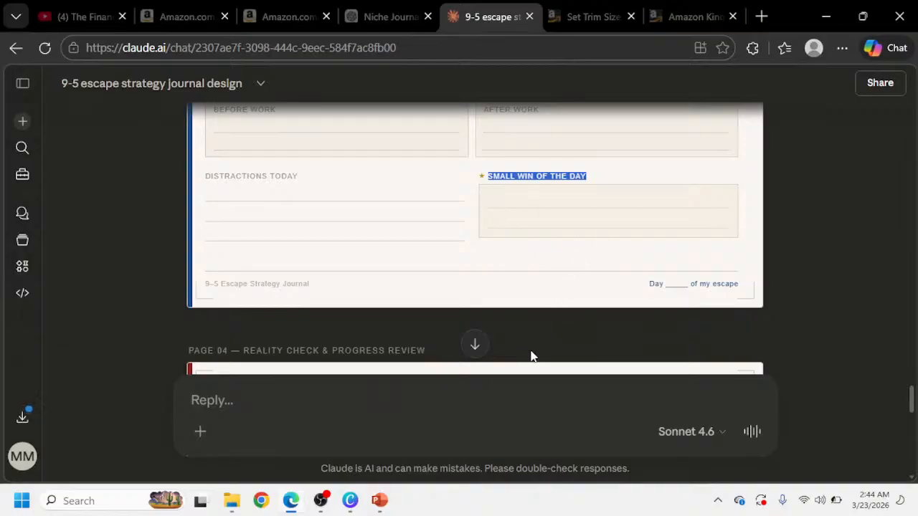
{"action": "left_click", "coordinate": [350, 500]}
{"action": "scroll", "coordinate": [624, 316], "scroll_direction": "up", "scroll_amount": 3}
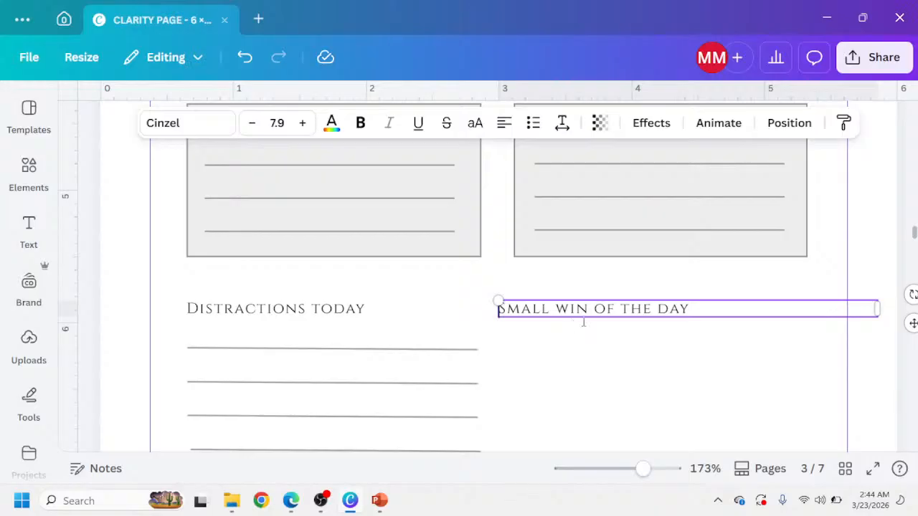
{"action": "scroll", "coordinate": [811, 168], "scroll_direction": "up", "scroll_amount": 3}
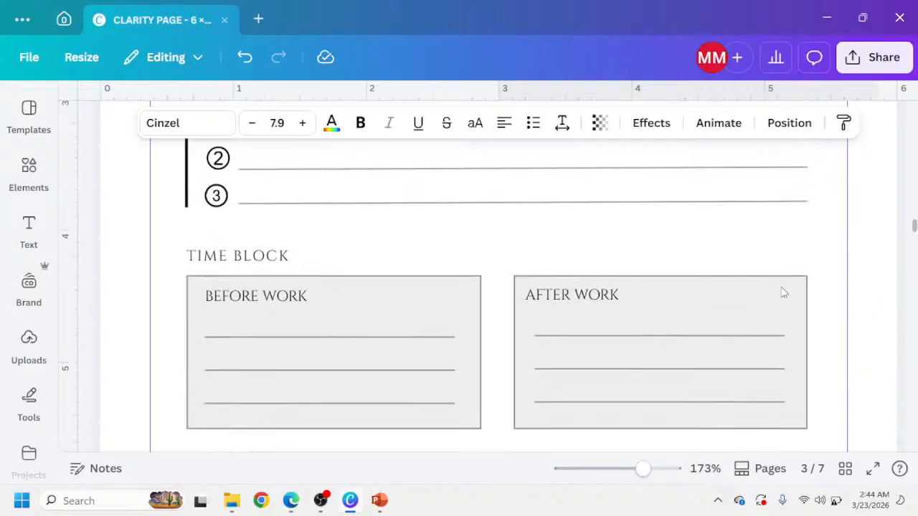
{"action": "scroll", "coordinate": [780, 292], "scroll_direction": "down", "scroll_amount": 2}
{"action": "left_click_drag", "start_coordinate": [830, 225], "coordinate": [717, 262]}
{"action": "key", "text": "ctrl+z"}
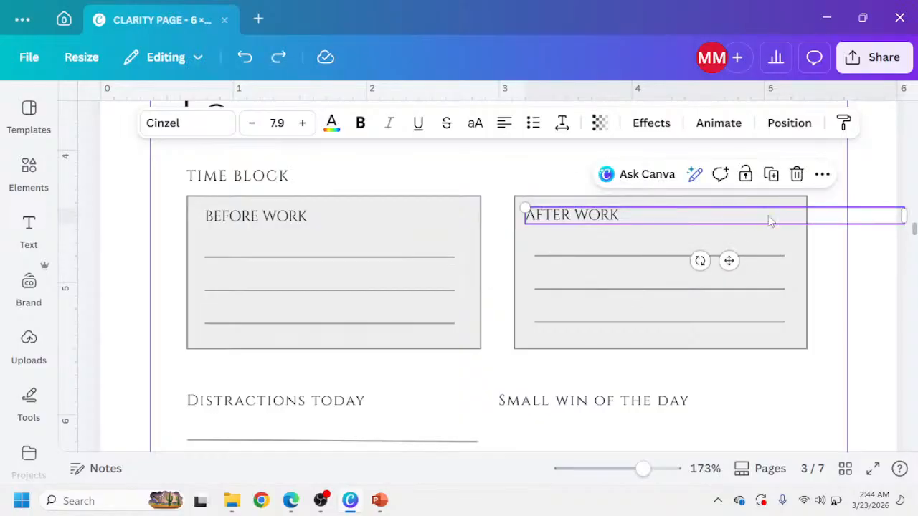
{"action": "left_click", "coordinate": [889, 175]}
{"action": "left_click_drag", "start_coordinate": [879, 181], "coordinate": [693, 366]}
{"action": "scroll", "coordinate": [614, 328], "scroll_direction": "down", "scroll_amount": 3}
{"action": "left_click", "coordinate": [612, 310]}
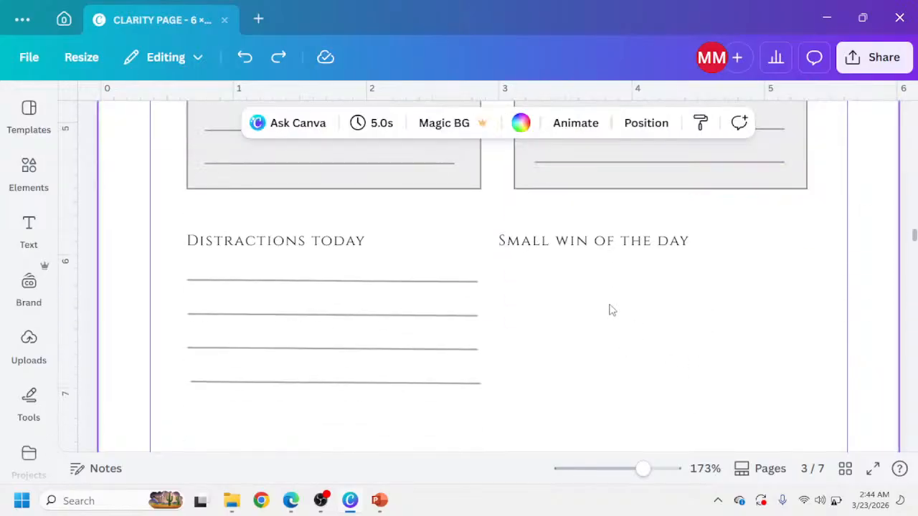
{"action": "key", "text": "ctrl+v"}
{"action": "left_click_drag", "start_coordinate": [586, 206], "coordinate": [564, 424]}
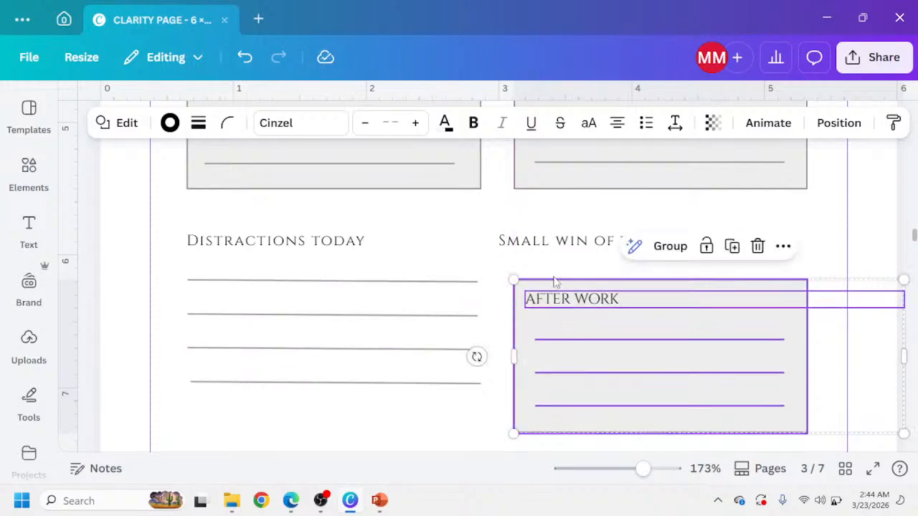
Nudge the Small win of the day heading right to align with the box below it.
{"action": "left_click", "coordinate": [540, 242]}
{"action": "key", "text": "Right"}
{"action": "key", "text": "Right"}
{"action": "key", "text": "Right"}
{"action": "key", "text": "Right"}
{"action": "key", "text": "Right"}
{"action": "key", "text": "Right"}
{"action": "key", "text": "Right"}
{"action": "key", "text": "Right"}
{"action": "key", "text": "Right"}
{"action": "key", "text": "Right"}
{"action": "key", "text": "Right"}
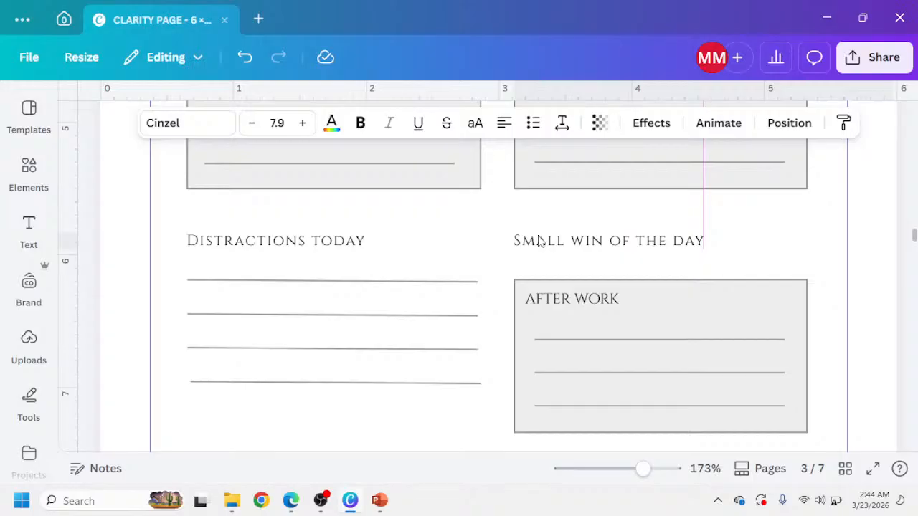
Delete the After Work label from the copied box under Small win of the day.
{"action": "scroll", "coordinate": [605, 215], "scroll_direction": "up", "scroll_amount": 4}
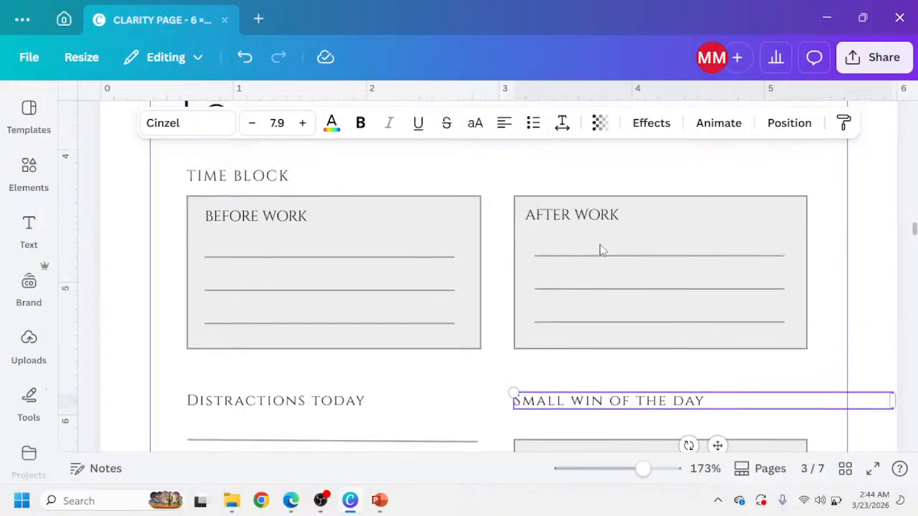
{"action": "scroll", "coordinate": [601, 249], "scroll_direction": "down", "scroll_amount": 8}
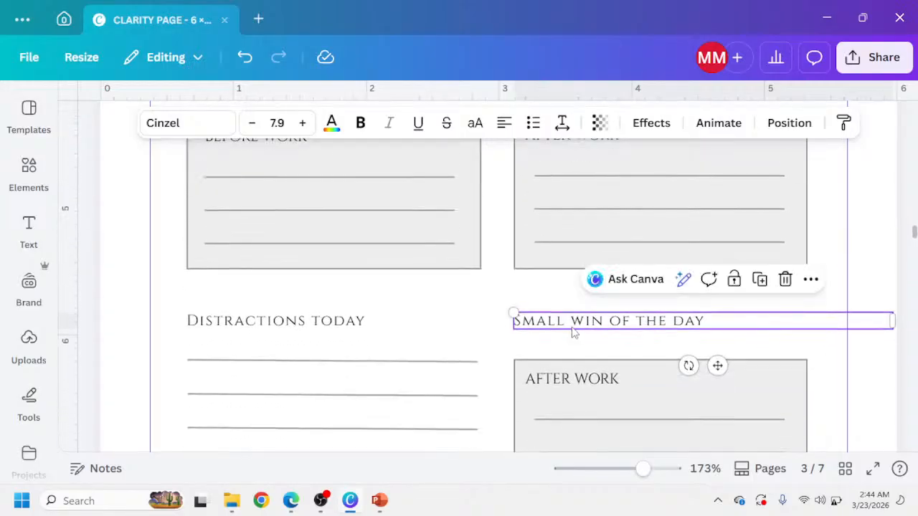
{"action": "scroll", "coordinate": [579, 288], "scroll_direction": "up", "scroll_amount": 3}
{"action": "left_click", "coordinate": [577, 224]}
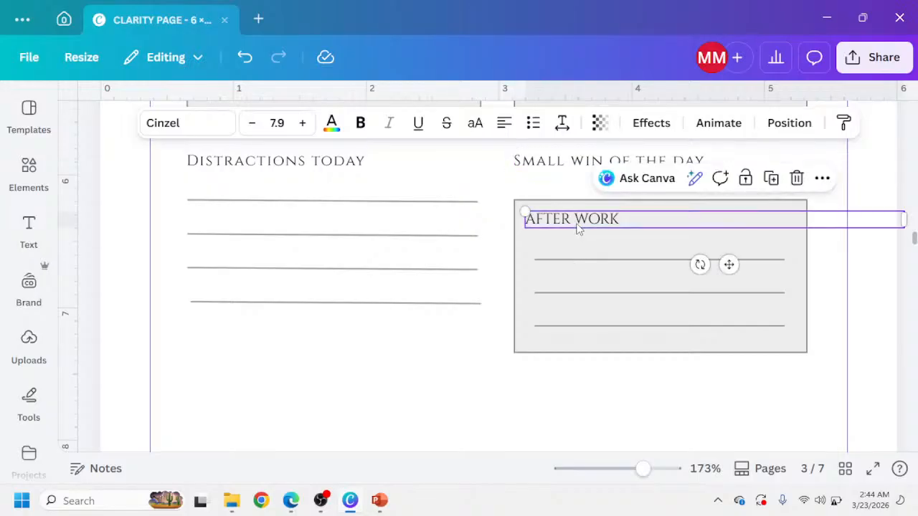
{"action": "key", "text": "Delete"}
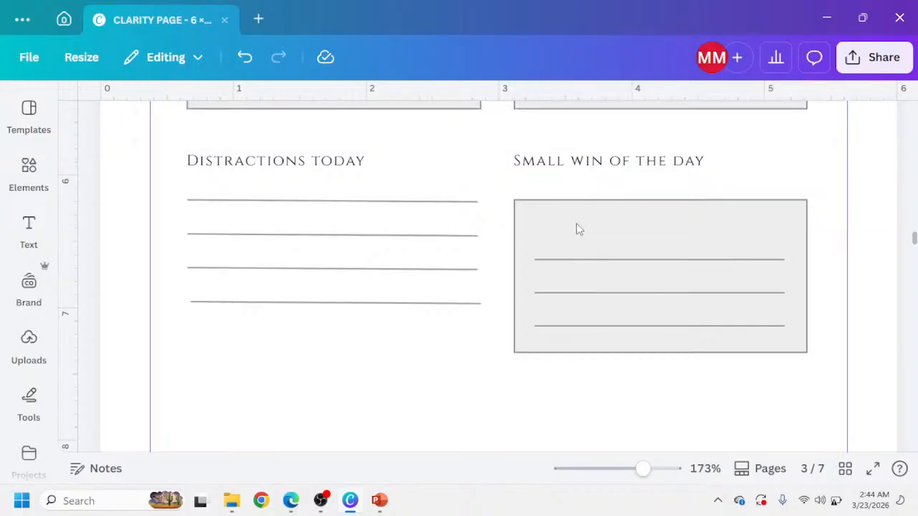